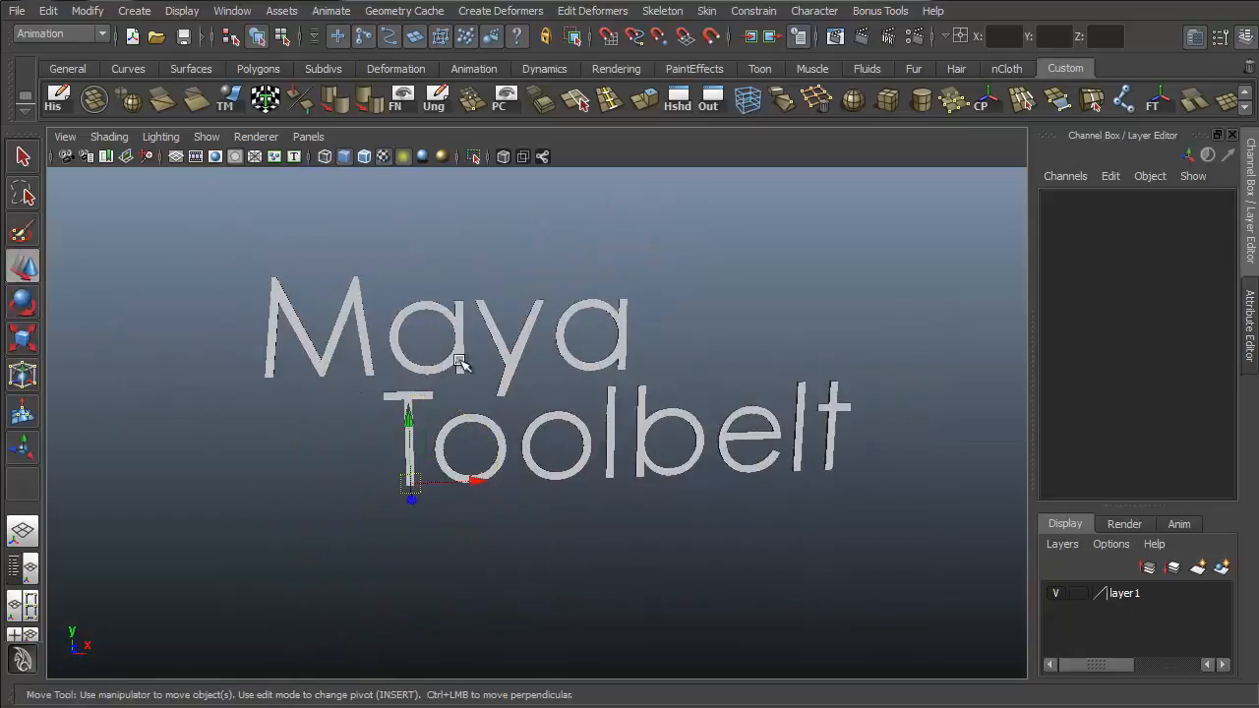
alt+middle_drag(540, 343, 524, 413)
key(Insert)
drag(394, 549, 298, 366)
key(Insert)
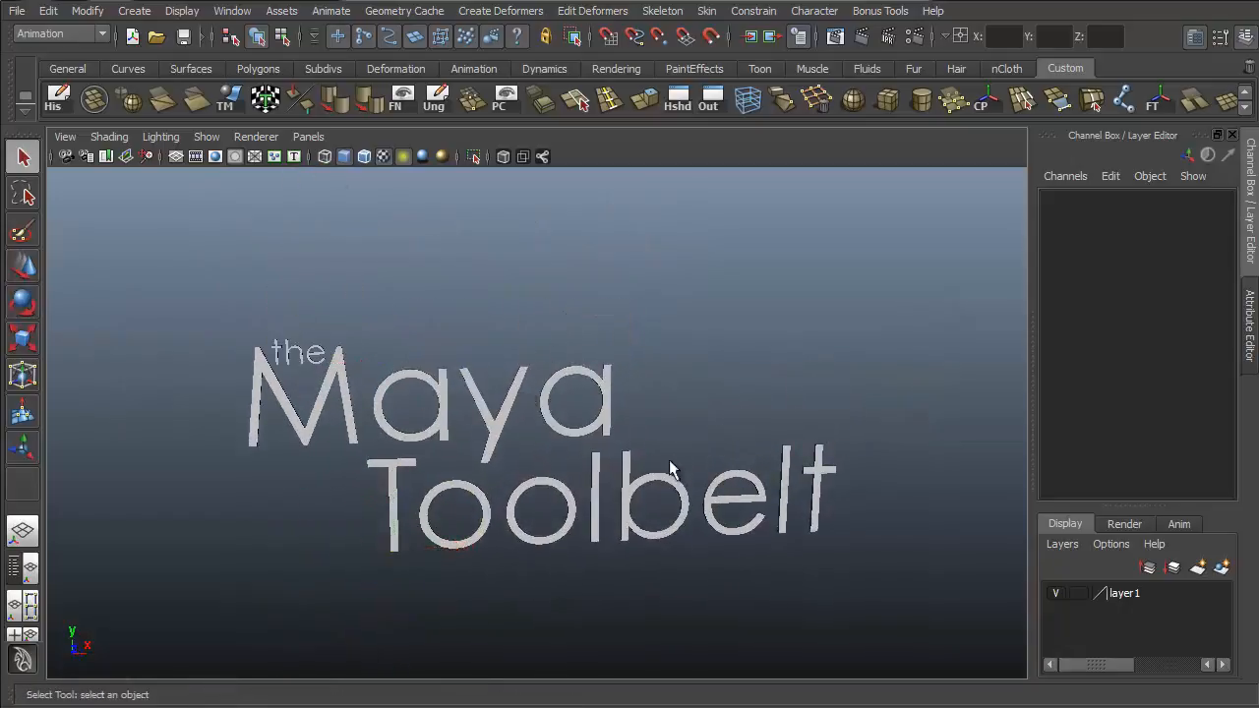
alt+right_drag(668, 466, 772, 462)
alt+drag(773, 462, 824, 413)
alt+middle_drag(824, 413, 829, 352)
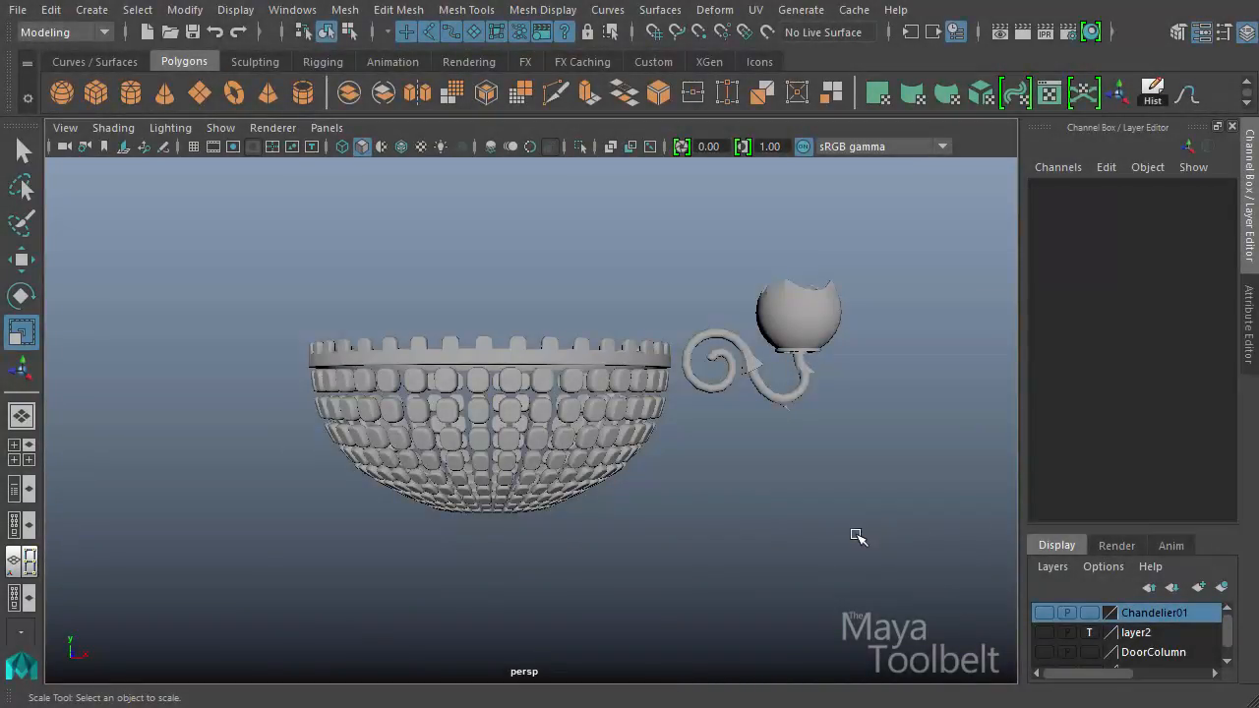
- Examine the chandelier bowl's rows of crystals, notched top rim and open bottom from the side, below and inside
alt+drag(856, 536, 884, 551)
alt+right_drag(885, 550, 548, 511)
alt+drag(548, 512, 590, 452)
alt+drag(423, 475, 426, 525)
alt+right_drag(427, 526, 747, 483)
alt+drag(747, 483, 704, 445)
click(632, 386)
alt+drag(484, 508, 622, 421)
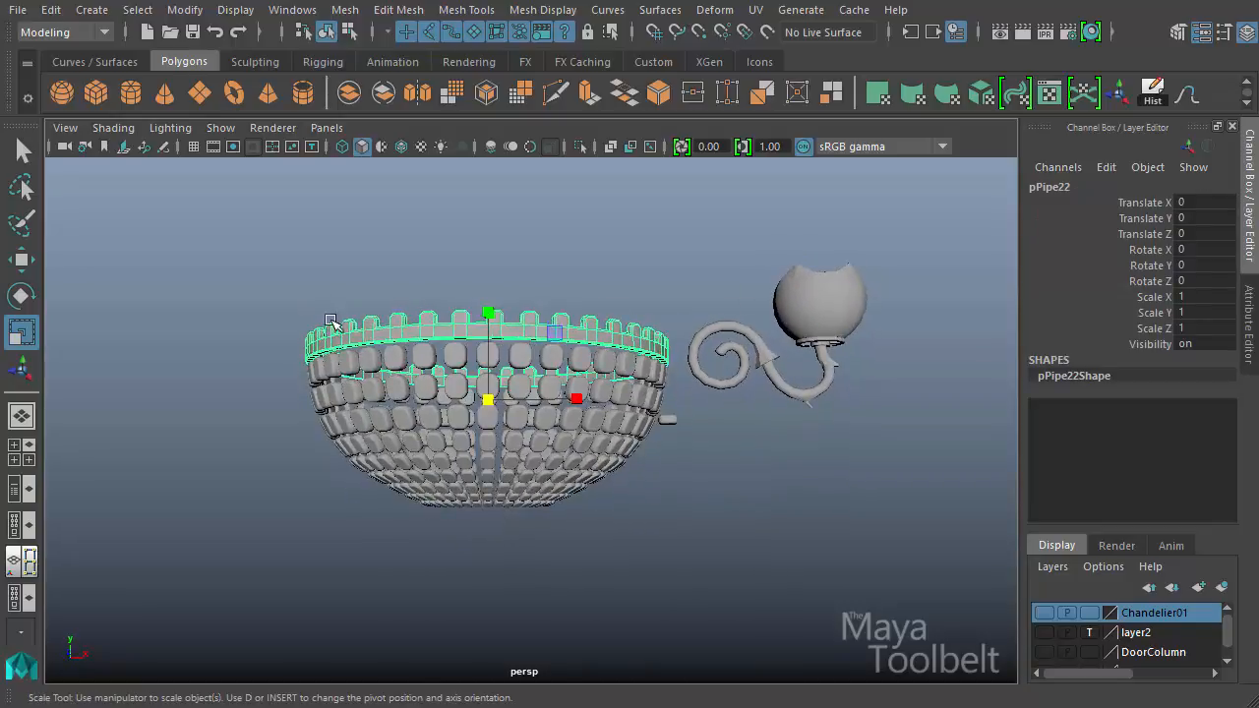
alt+drag(706, 349, 665, 382)
alt+right_drag(747, 441, 883, 481)
alt+drag(867, 449, 836, 424)
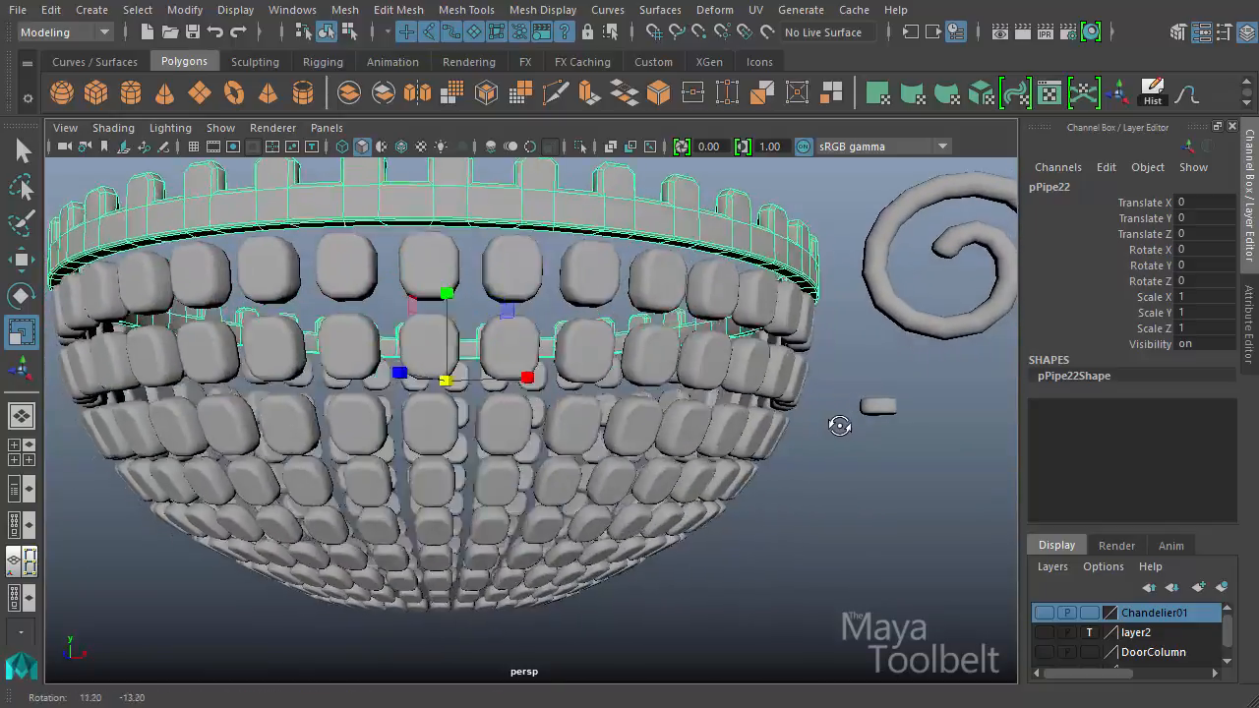
alt+right_drag(837, 424, 714, 400)
alt+drag(714, 399, 718, 366)
alt+drag(637, 480, 496, 440)
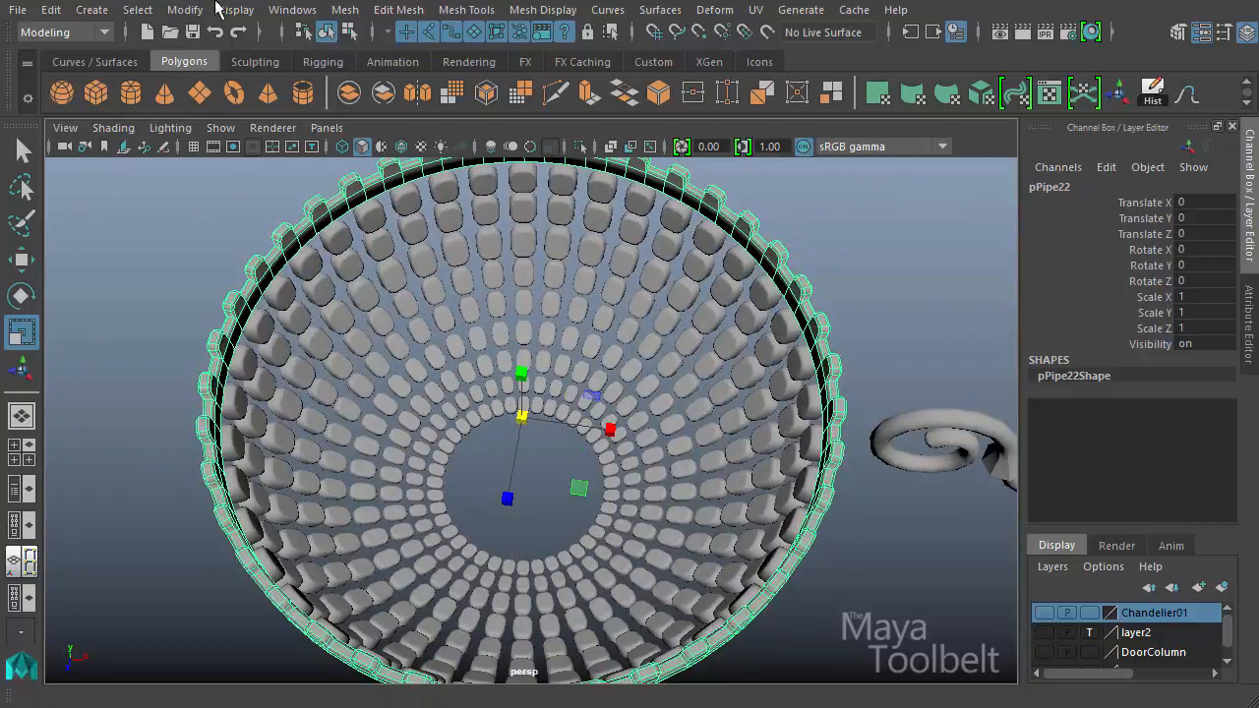
- Show the grid and create a polygon pipe at the origin with radius 1, height 0.48 and thickness 0.075
click(91, 10)
mouse_move(286, 83)
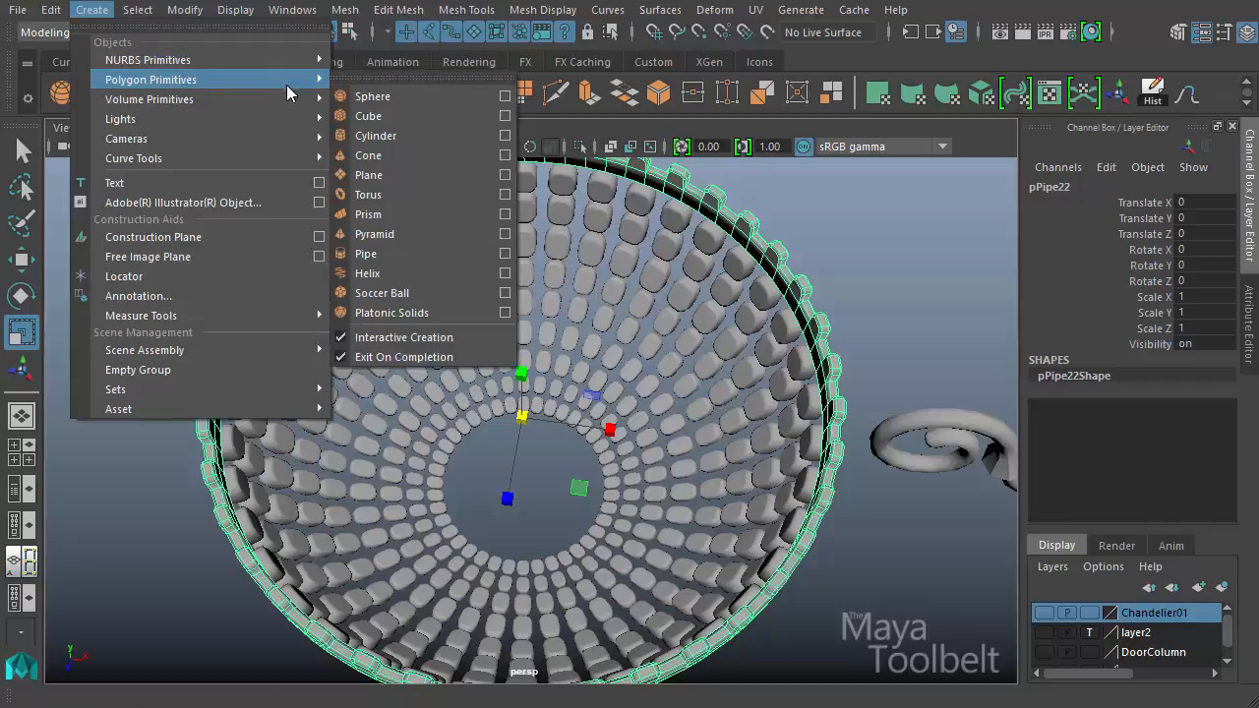
click(389, 257)
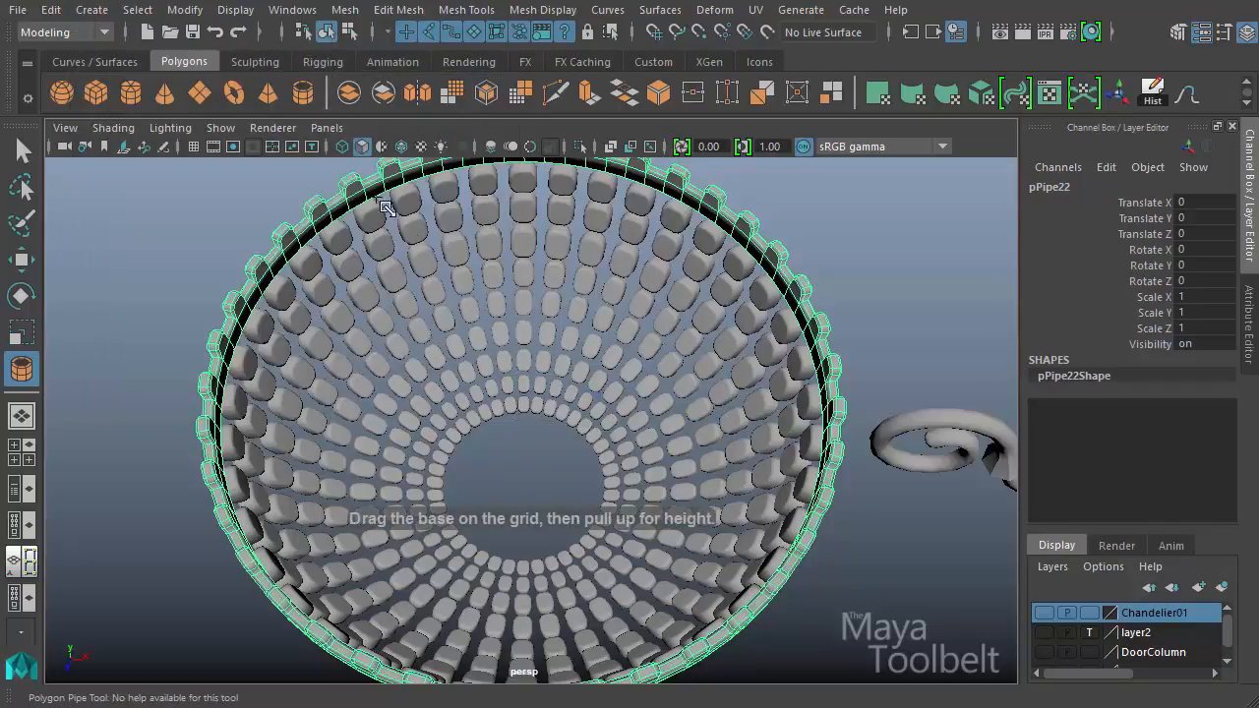
click(193, 146)
alt+drag(537, 416, 558, 449)
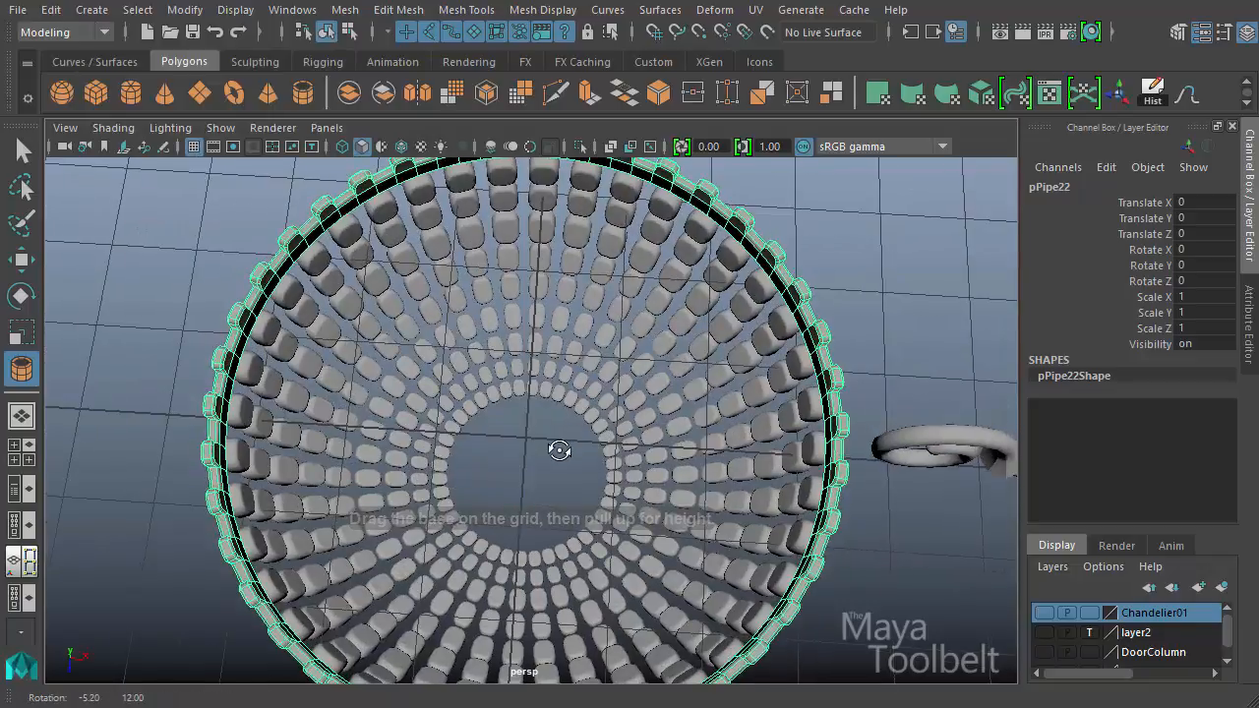
click(534, 436)
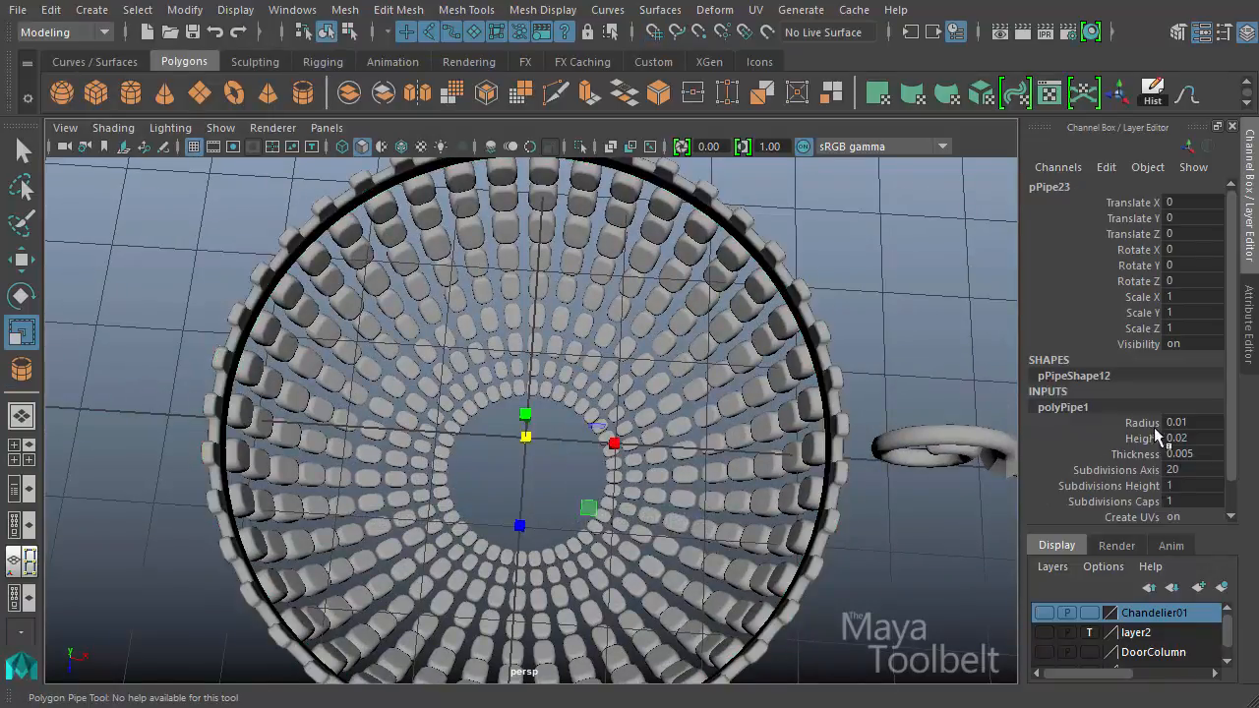
click(1185, 425)
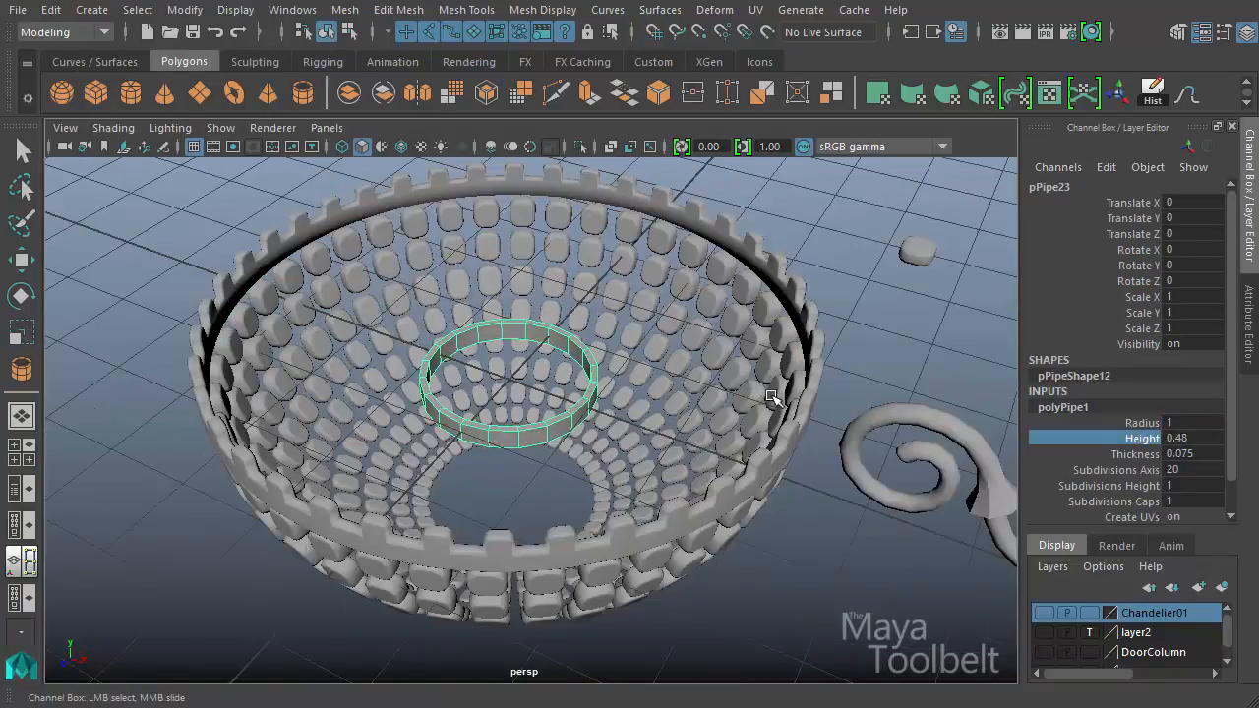
- Move the pipe straight down to the bowl's bottom opening, at about -2.009 in Translate Y
key(w)
alt+drag(777, 393, 547, 299)
drag(514, 243, 512, 398)
alt+drag(551, 422, 566, 315)
mouse_move(675, 354)
middle_down()
mouse_move(675, 377)
mouse_move(673, 365)
middle_up()
key(f)
alt+drag(838, 434, 791, 355)
alt+right_drag(791, 356, 738, 370)
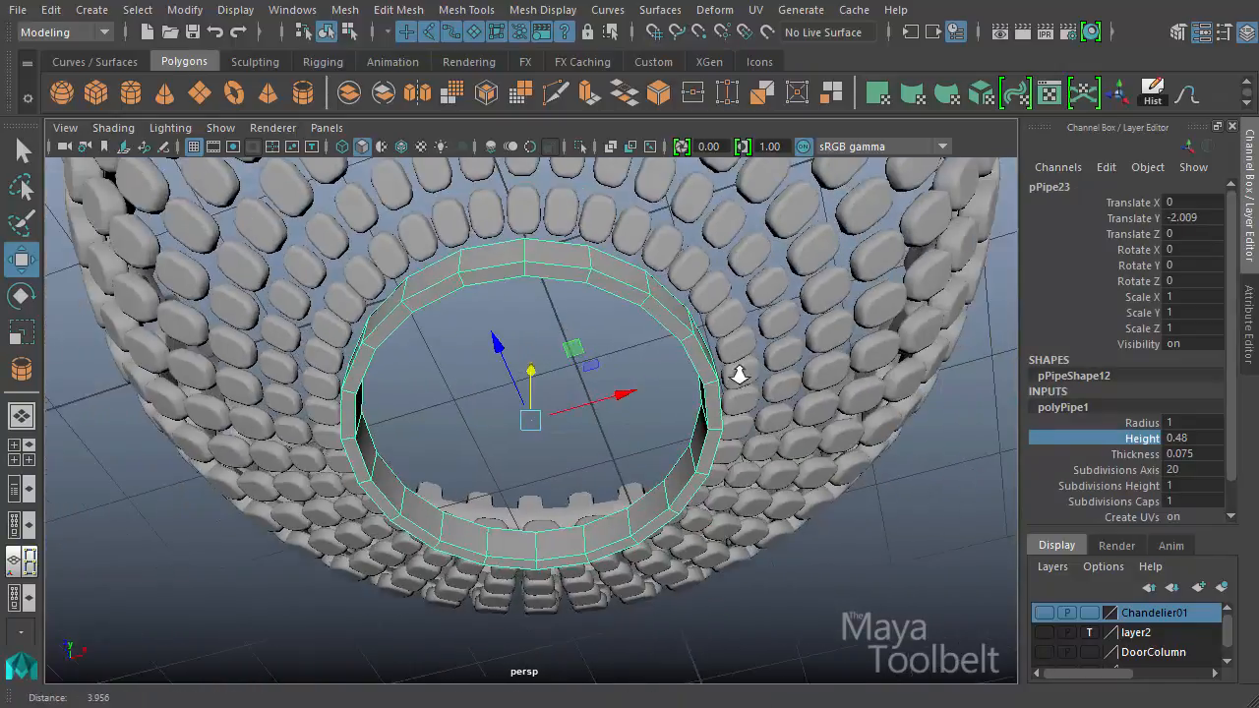
- Set the pipe's Subdivisions Axis to 40
alt+drag(738, 371, 787, 418)
click(1196, 471)
text(4)
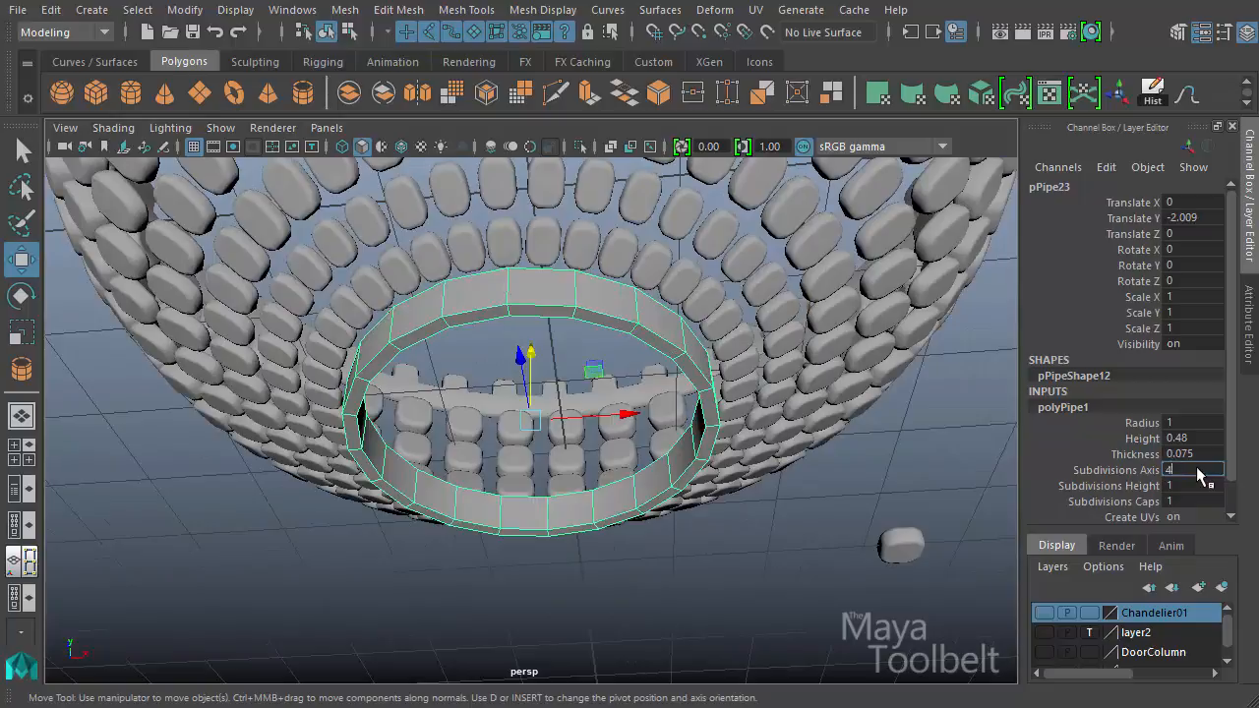
text(0)
key(Return)
- Set the pipe's thickness to 0.085 and its height to 0.35
alt+drag(1003, 429, 913, 440)
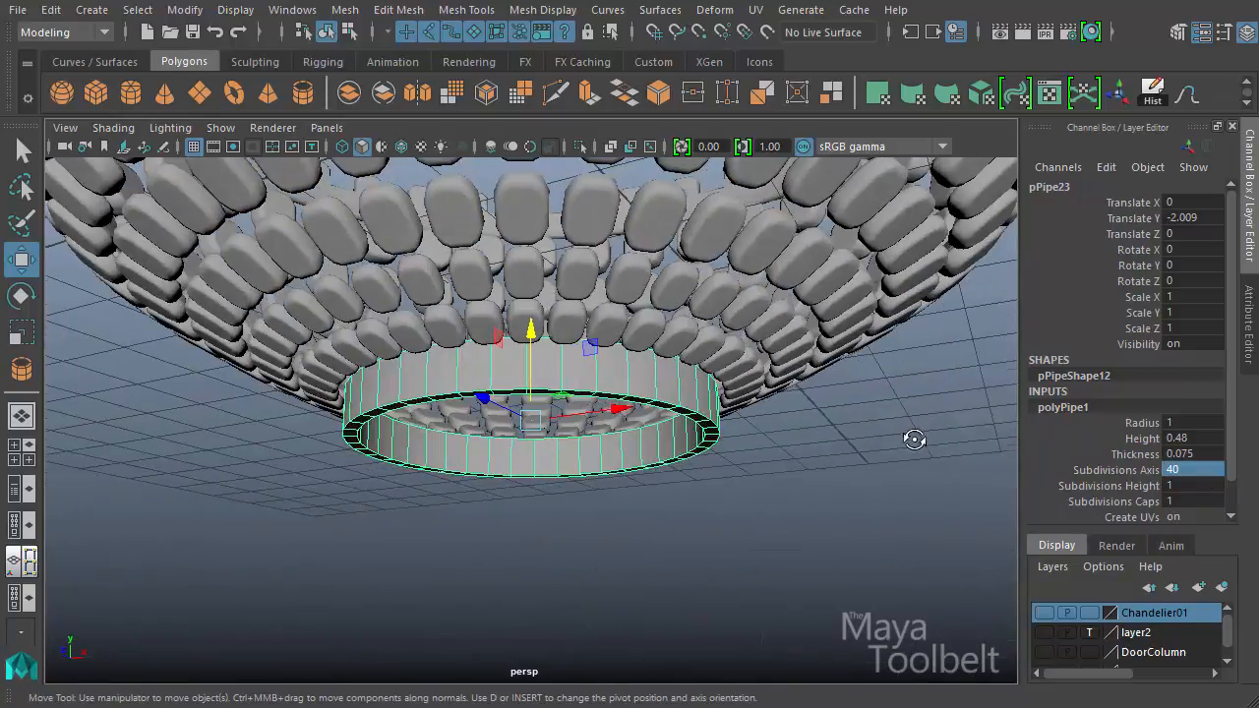
click(1140, 455)
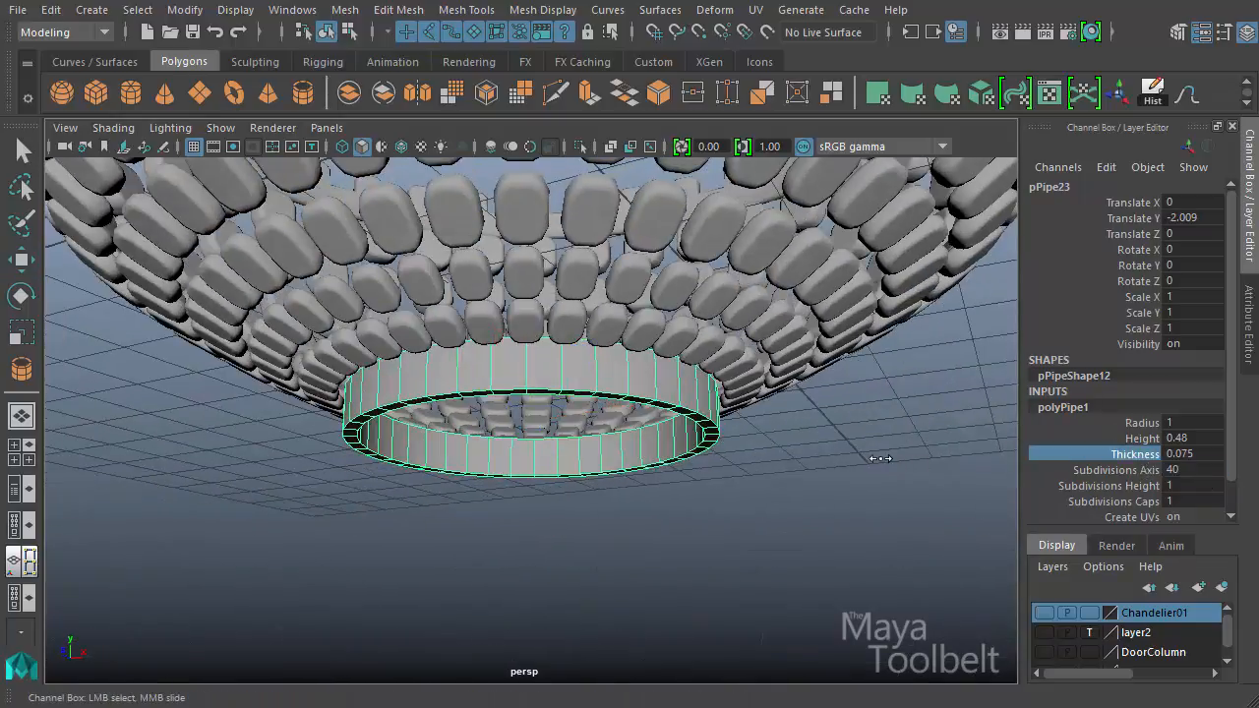
middle_drag(879, 458, 866, 458)
click(1141, 439)
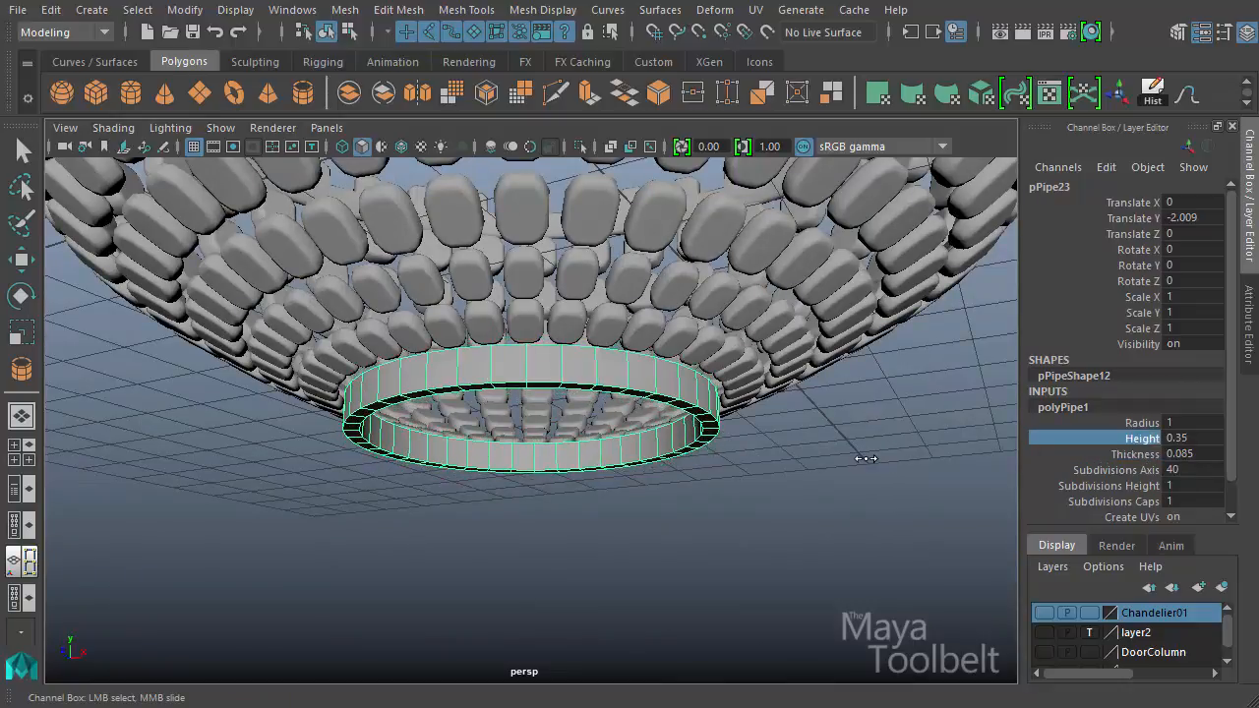
- Raise the ring to about -1.941 in Translate Y and scale it uniformly to about 1.023
key(w)
alt+drag(678, 384, 606, 306)
key(r)
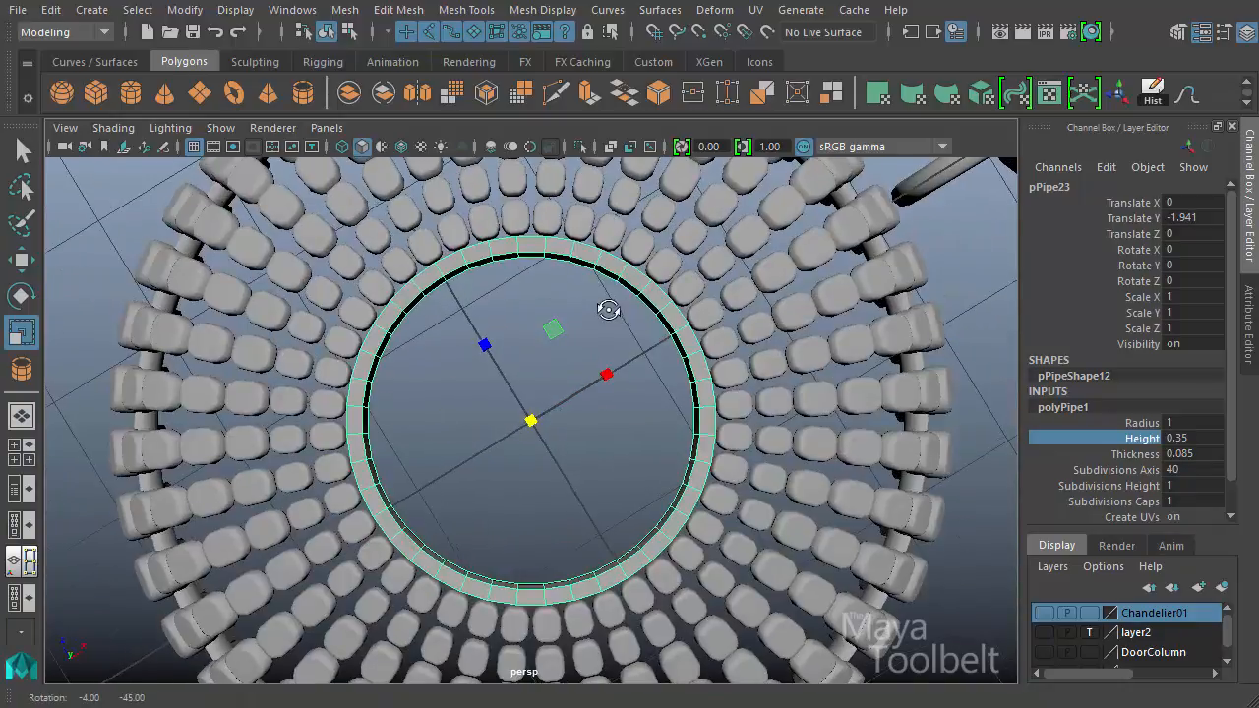
drag(531, 420, 537, 421)
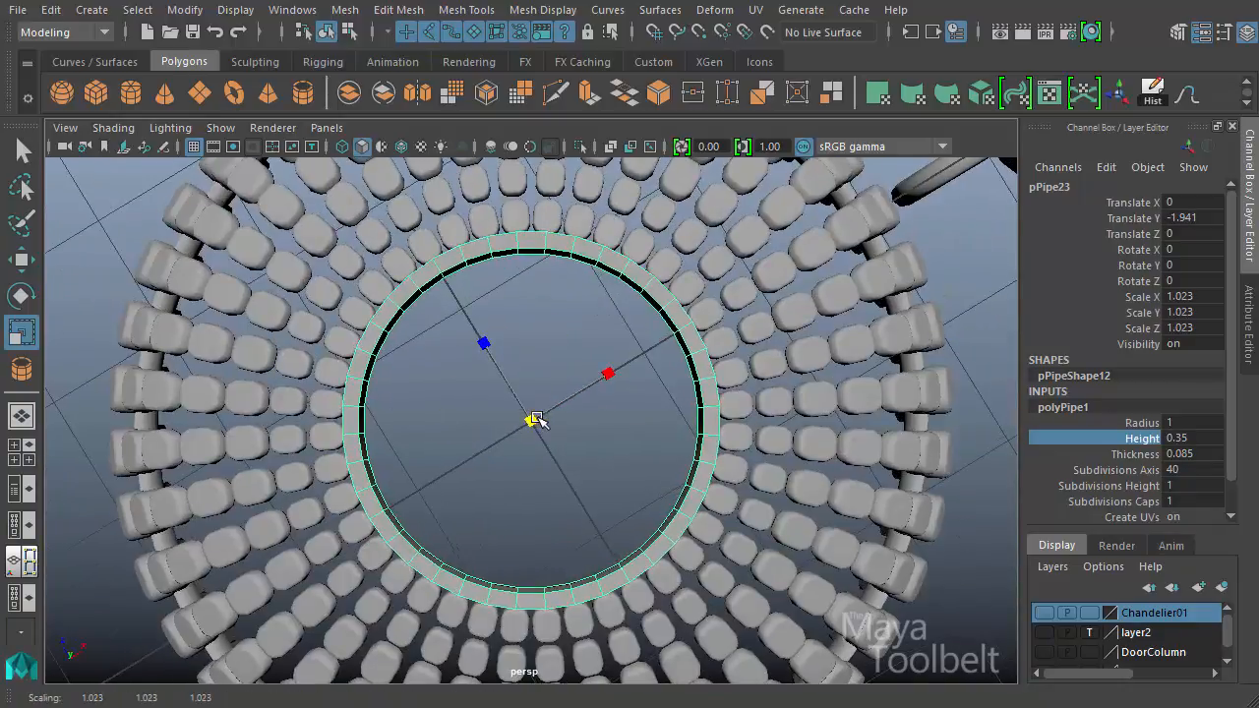
- Bevel the ring's inner and outer edge loops with a fraction of 0.14 and return to object selection
alt+drag(606, 342, 506, 348)
key(w)
right_drag(506, 348, 500, 293)
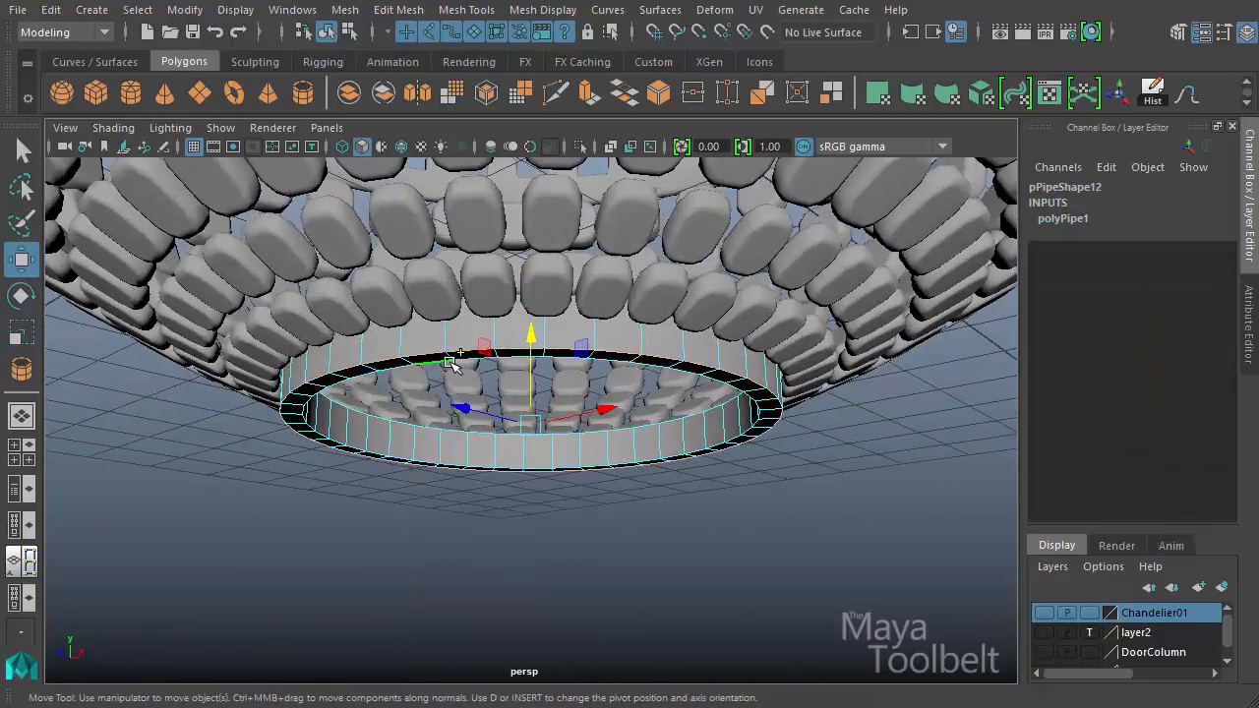
shift+double_click(450, 362)
alt+right_drag(423, 452, 539, 472)
alt+drag(539, 472, 554, 433)
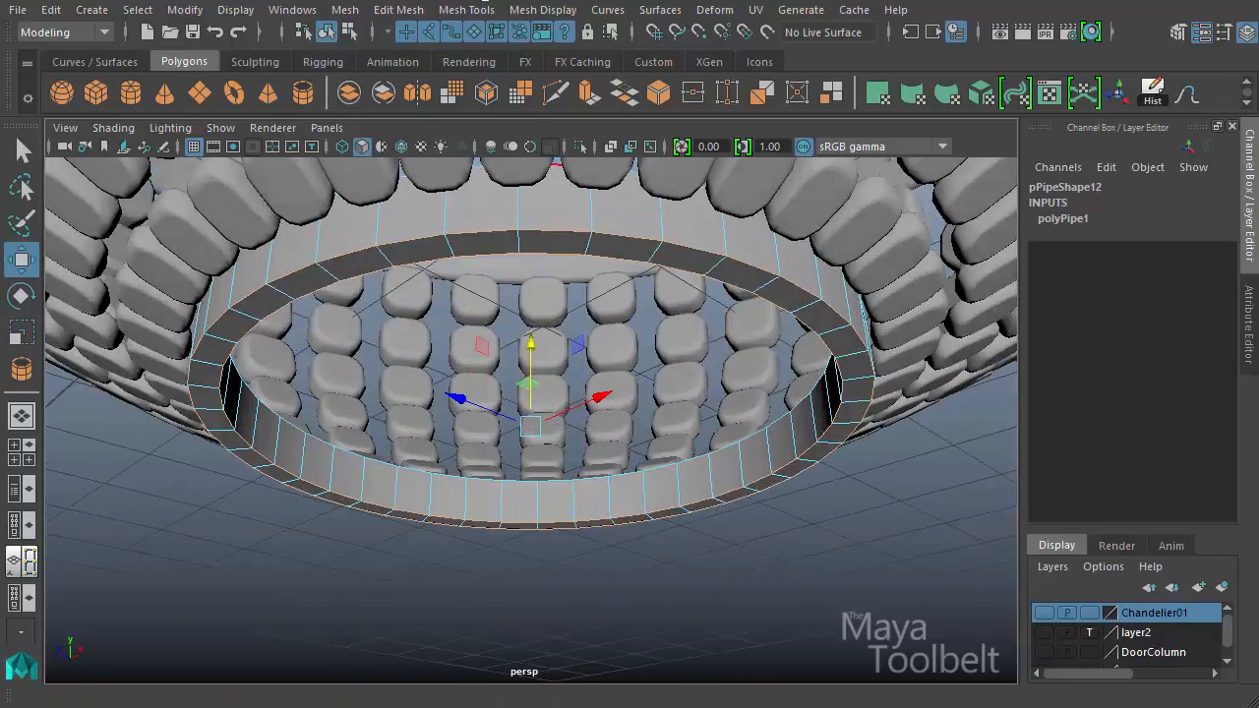
click(398, 10)
click(423, 81)
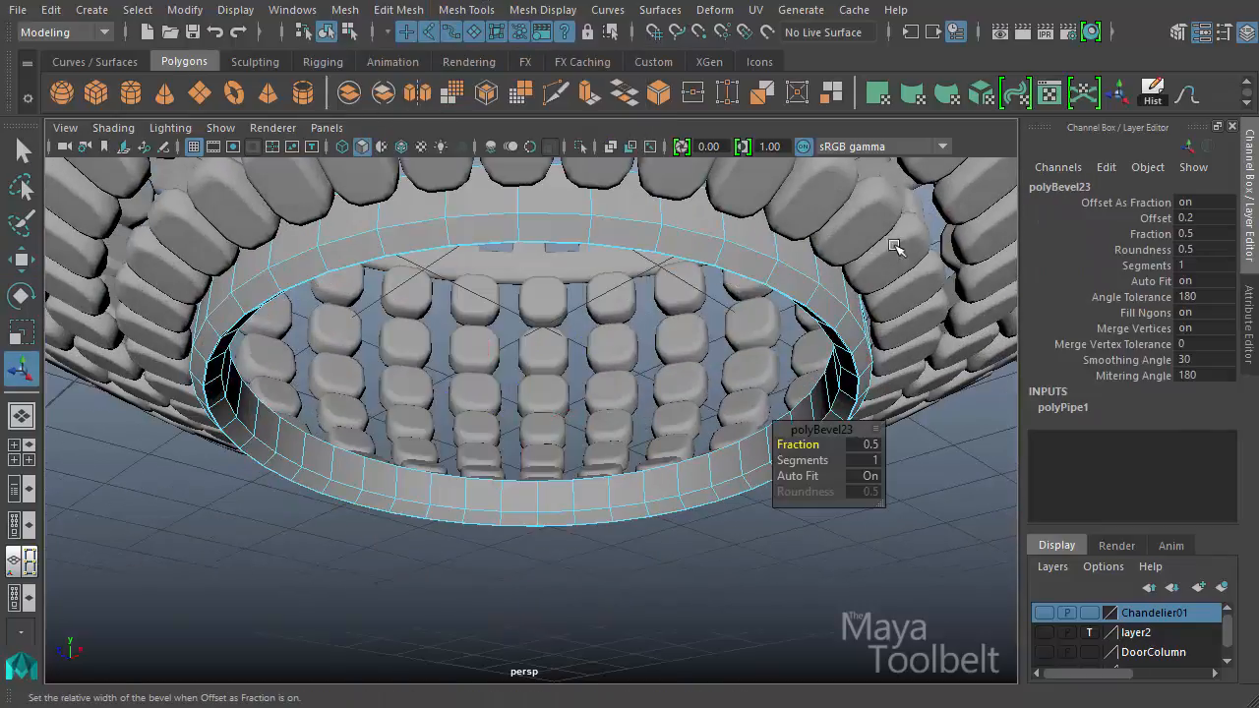
drag(824, 444, 780, 450)
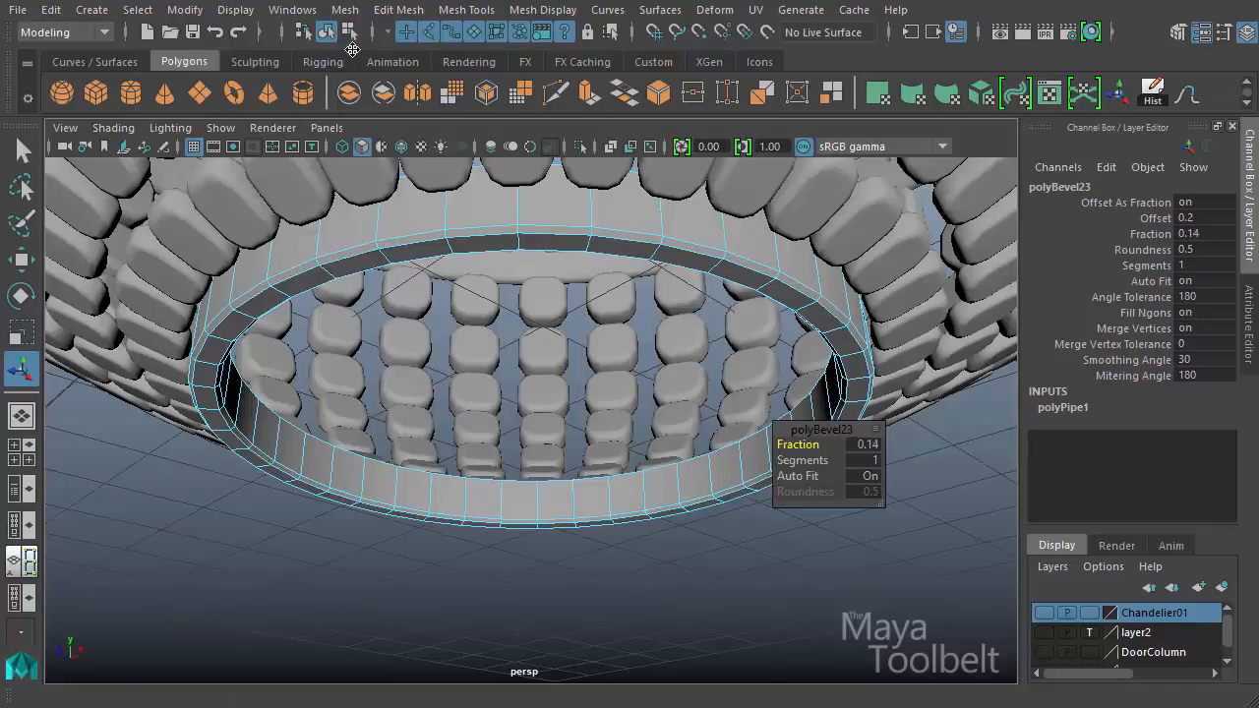
key(F8)
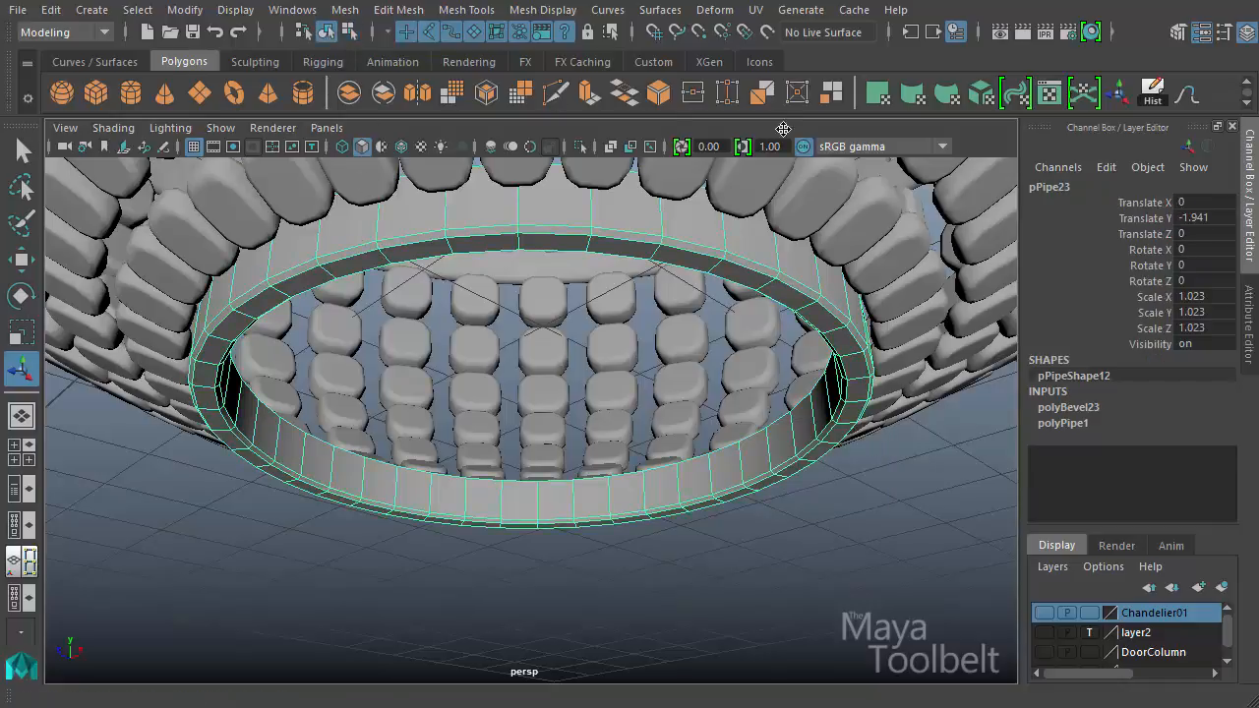
- Add a lattice deformer to the ring and set its T Divisions to 2
click(700, 10)
click(747, 115)
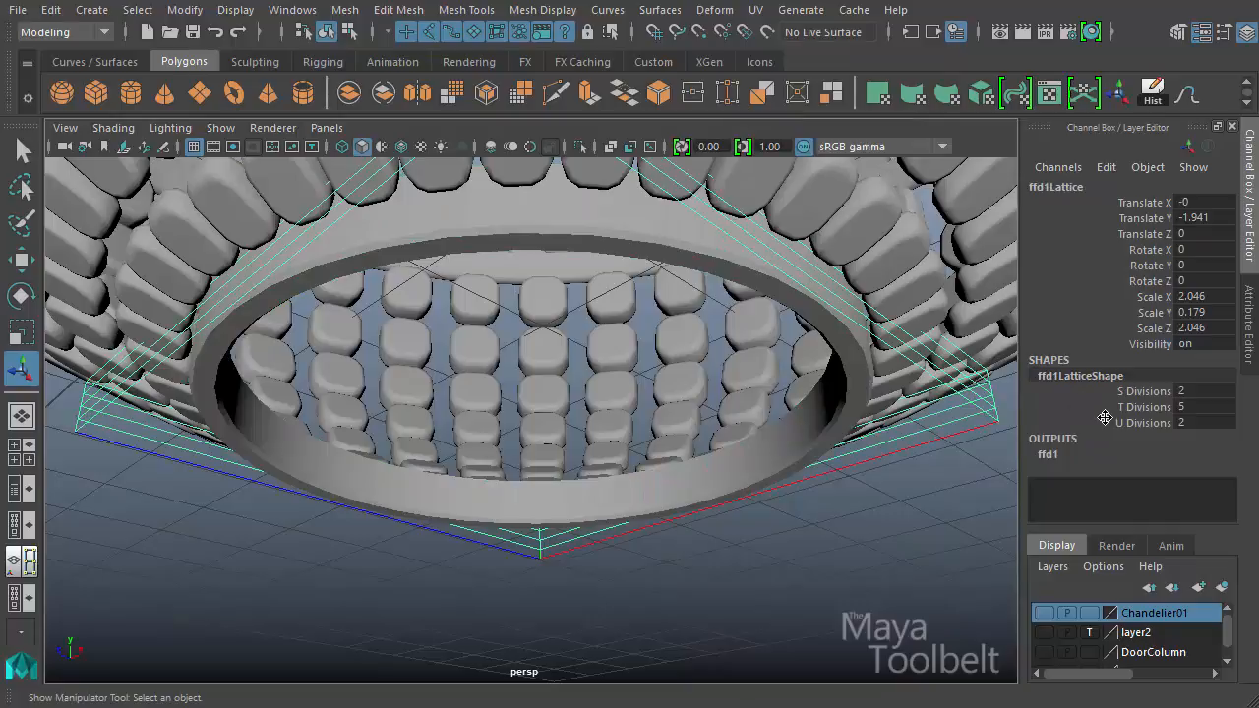
click(1143, 406)
middle_drag(898, 391, 758, 400)
- Taper the ring by scaling the lattice's lower points to about 0.93 in X and Z, and delete the ring's history
alt+drag(758, 399, 928, 442)
right_click(927, 442)
right_drag(936, 401, 928, 365)
alt+drag(927, 364, 885, 422)
alt+right_drag(885, 423, 707, 404)
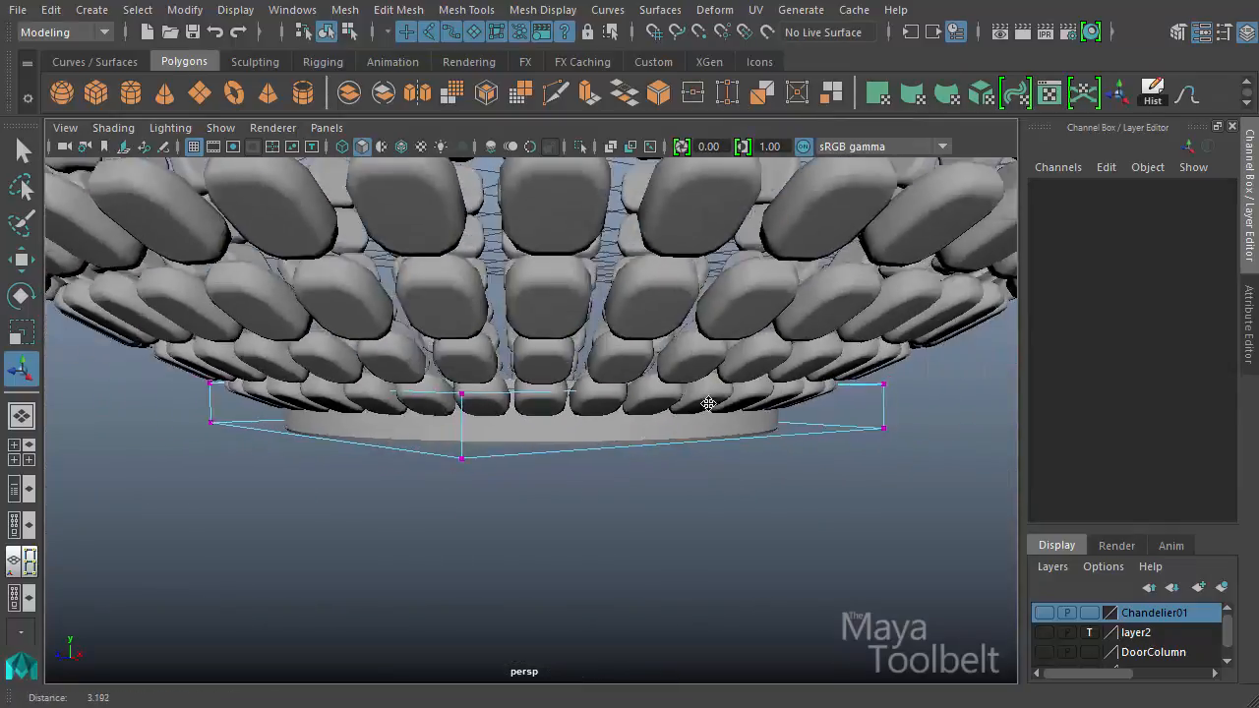
alt+drag(708, 404, 756, 411)
drag(894, 470, 168, 410)
alt+drag(289, 464, 326, 452)
alt+right_drag(326, 452, 344, 457)
key(r)
middle_drag(462, 471, 489, 484)
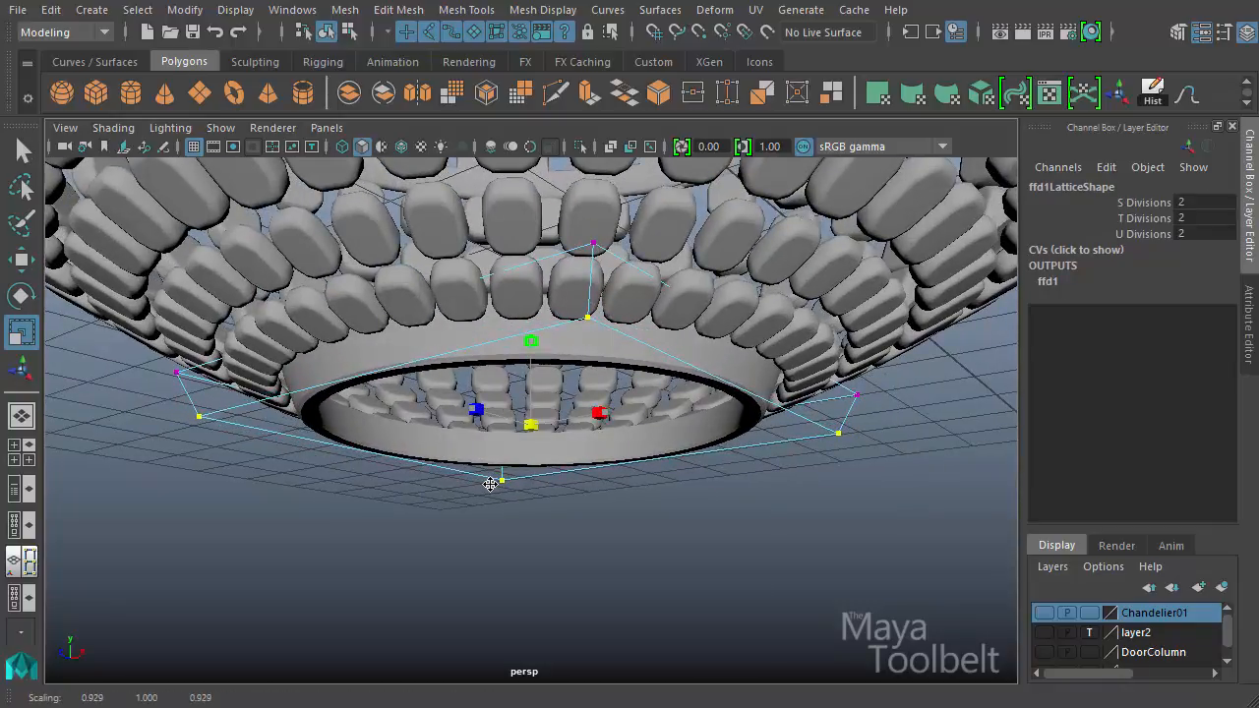
click(389, 355)
click(1150, 93)
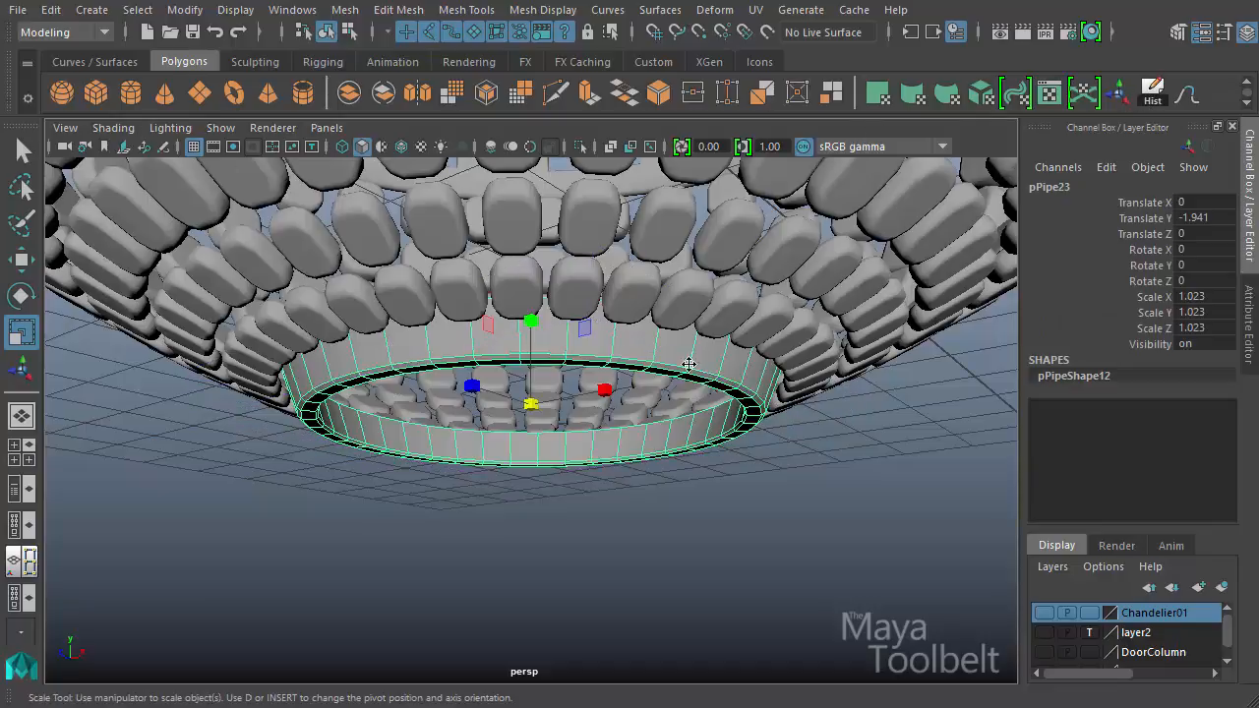
- Fit the tapered ring under the lowest crystals at about -2.014 in Translate Y with a uniform scale of about 1.061
alt+drag(688, 364, 550, 407)
key(w)
drag(534, 326, 722, 449)
middle_drag(834, 463, 834, 423)
alt+drag(833, 422, 848, 390)
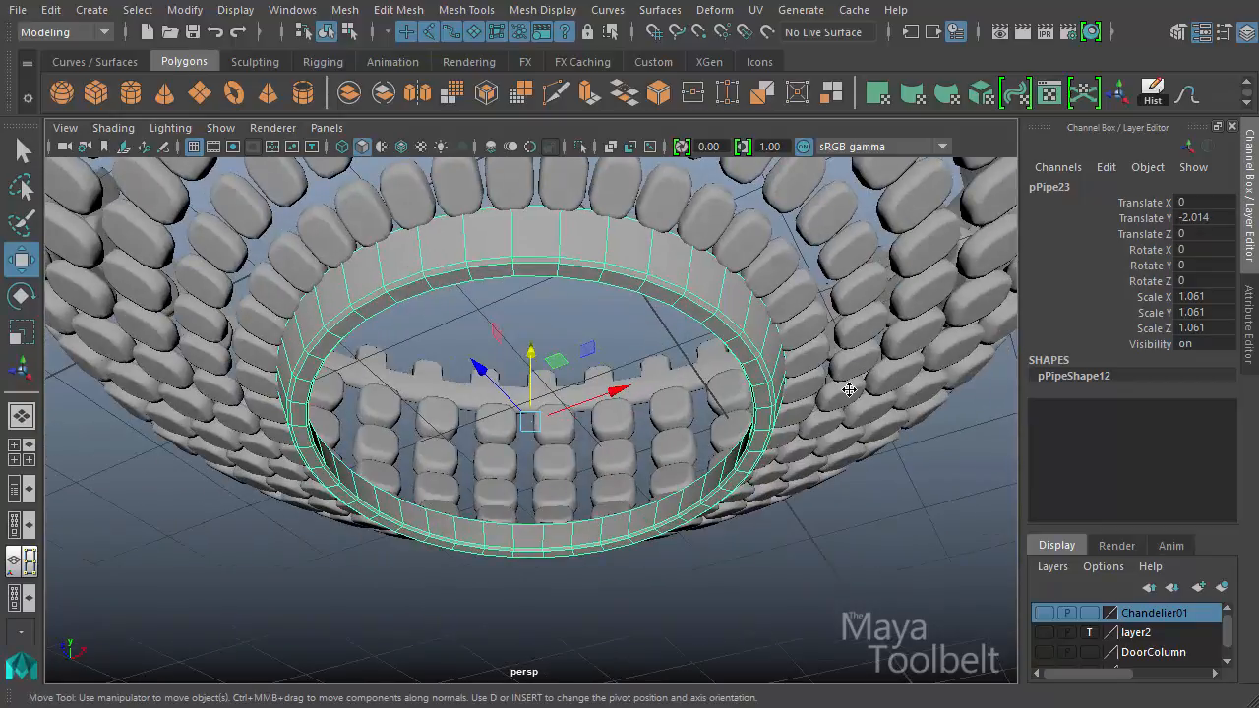
- Inspect the bowl's top rim, crystal rows and bottom ring from above and below against the reference chandelier photo
click(859, 565)
alt+drag(860, 564, 368, 416)
scroll(660, 342, up, 5)
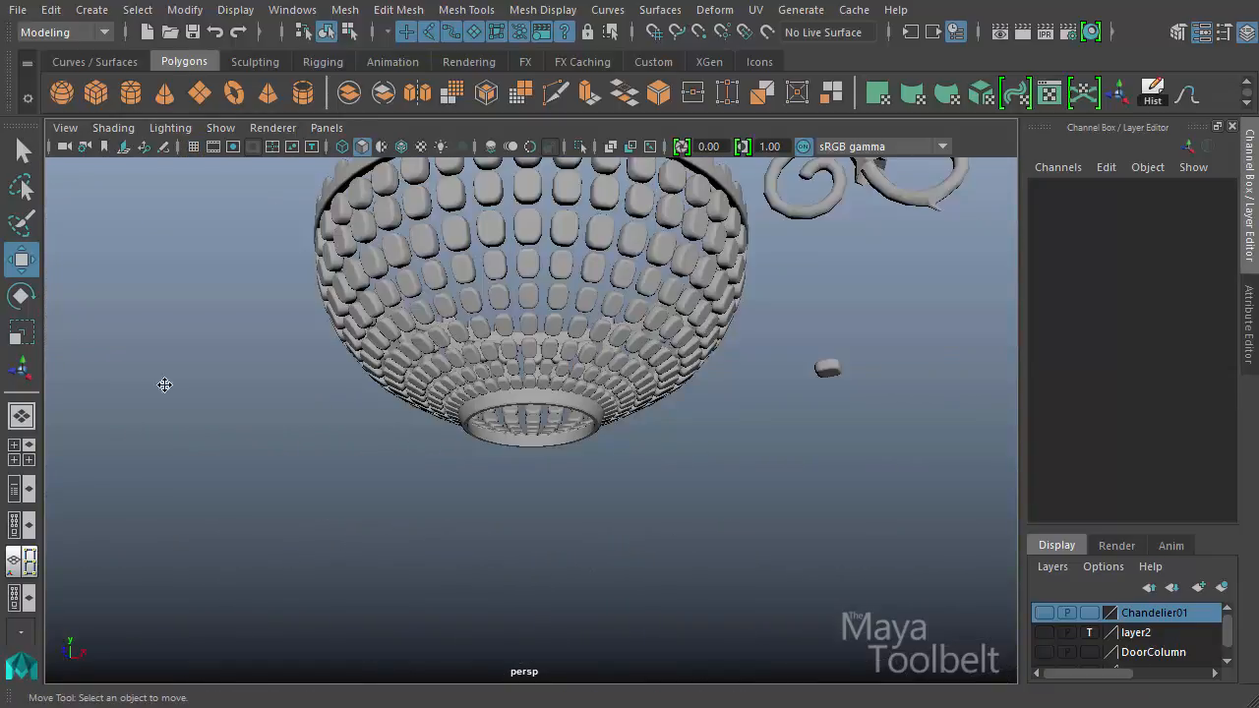
alt+drag(575, 383, 762, 499)
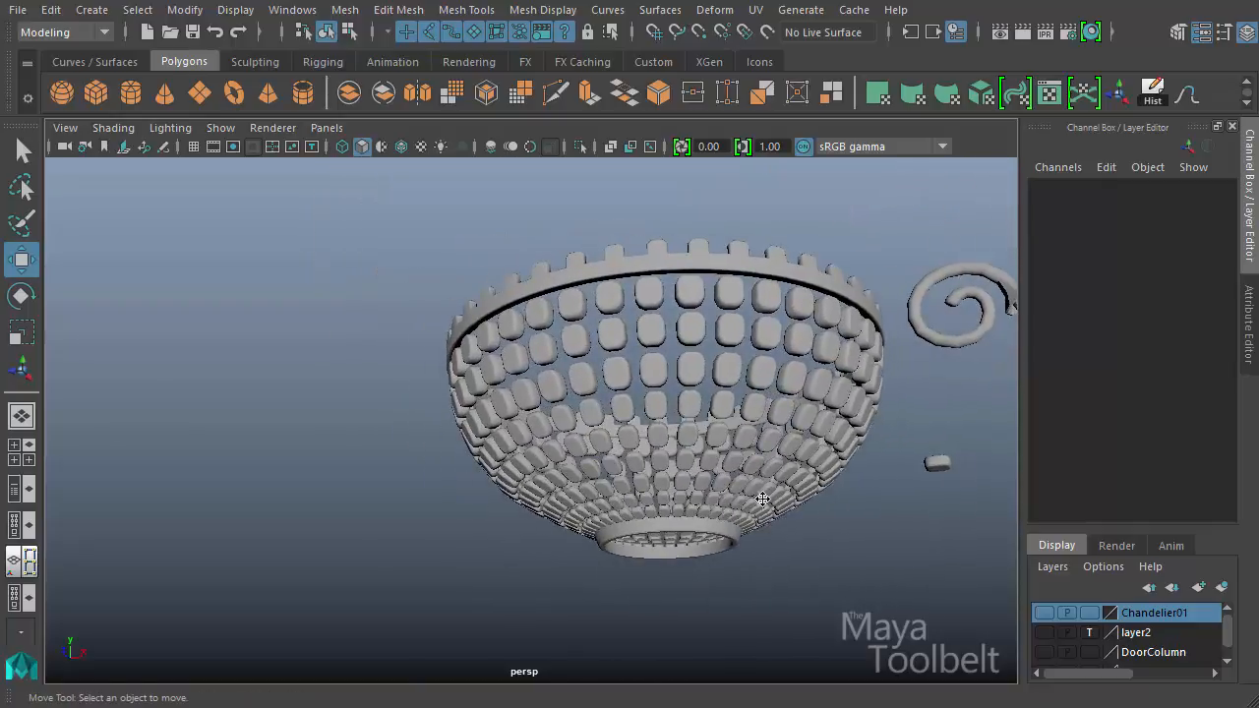
alt+middle_drag(762, 498, 808, 495)
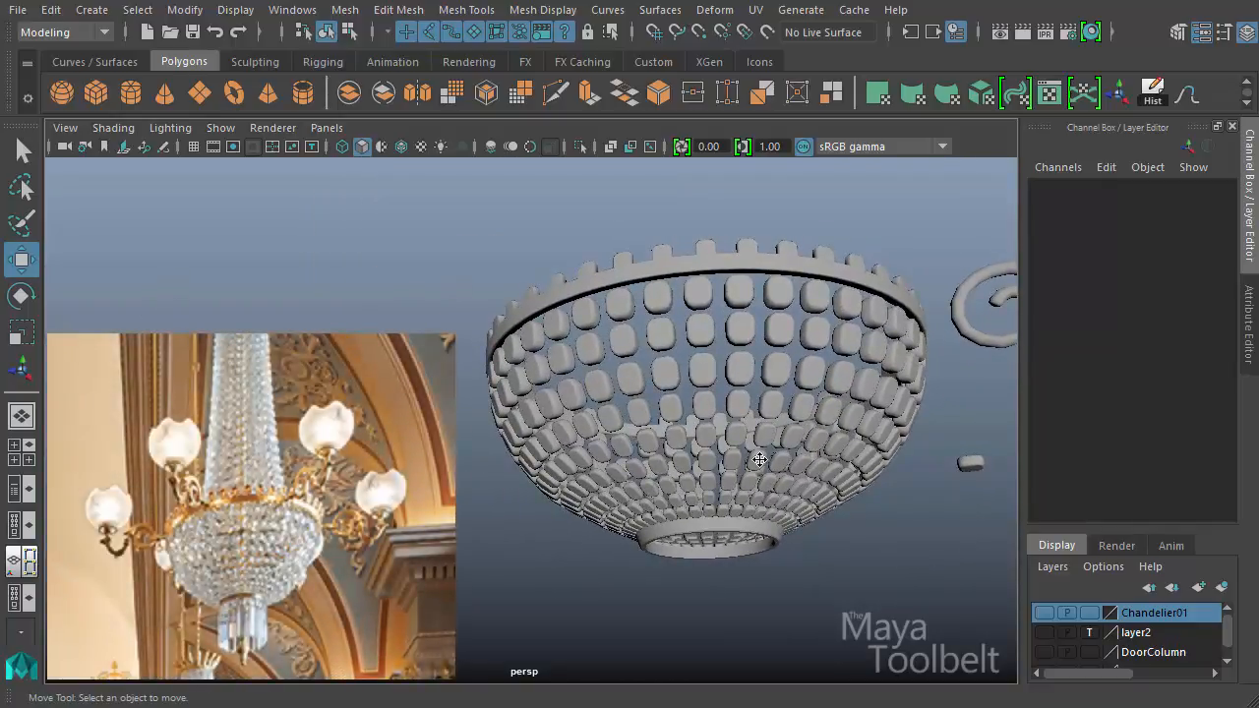
alt+drag(760, 459, 809, 463)
click(845, 469)
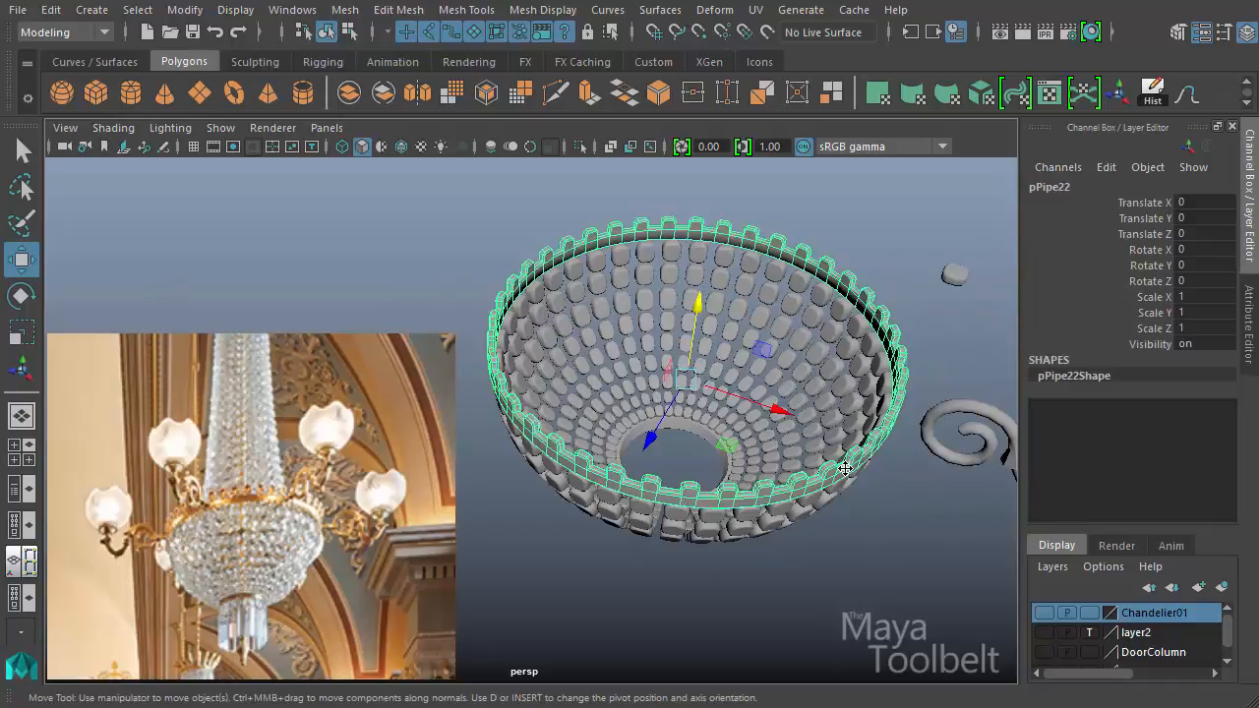
alt+drag(606, 465, 816, 393)
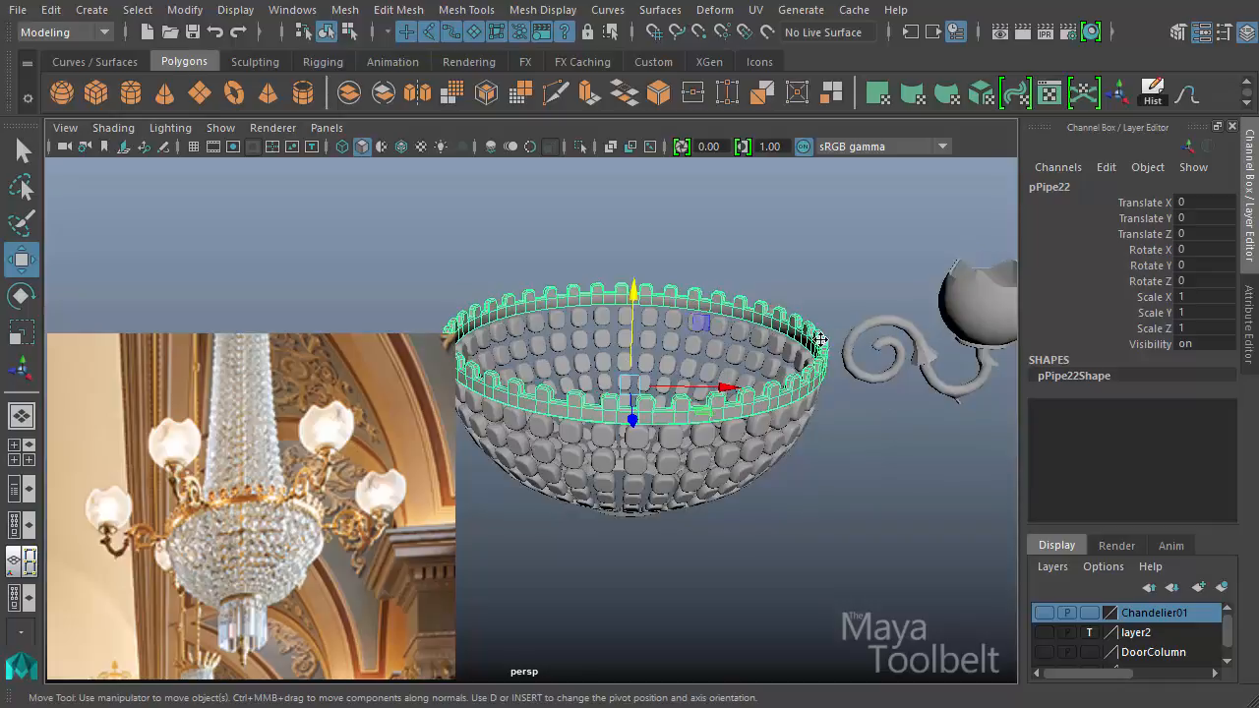
alt+drag(815, 360, 841, 363)
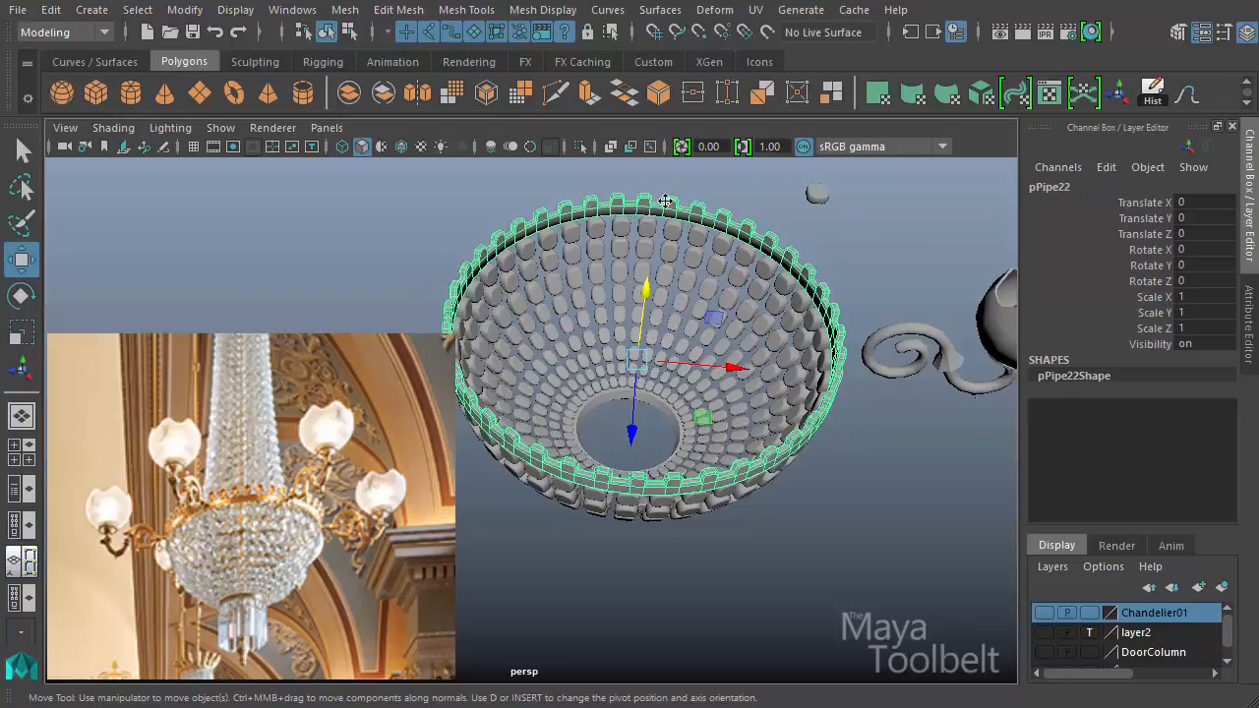
alt+drag(738, 368, 740, 365)
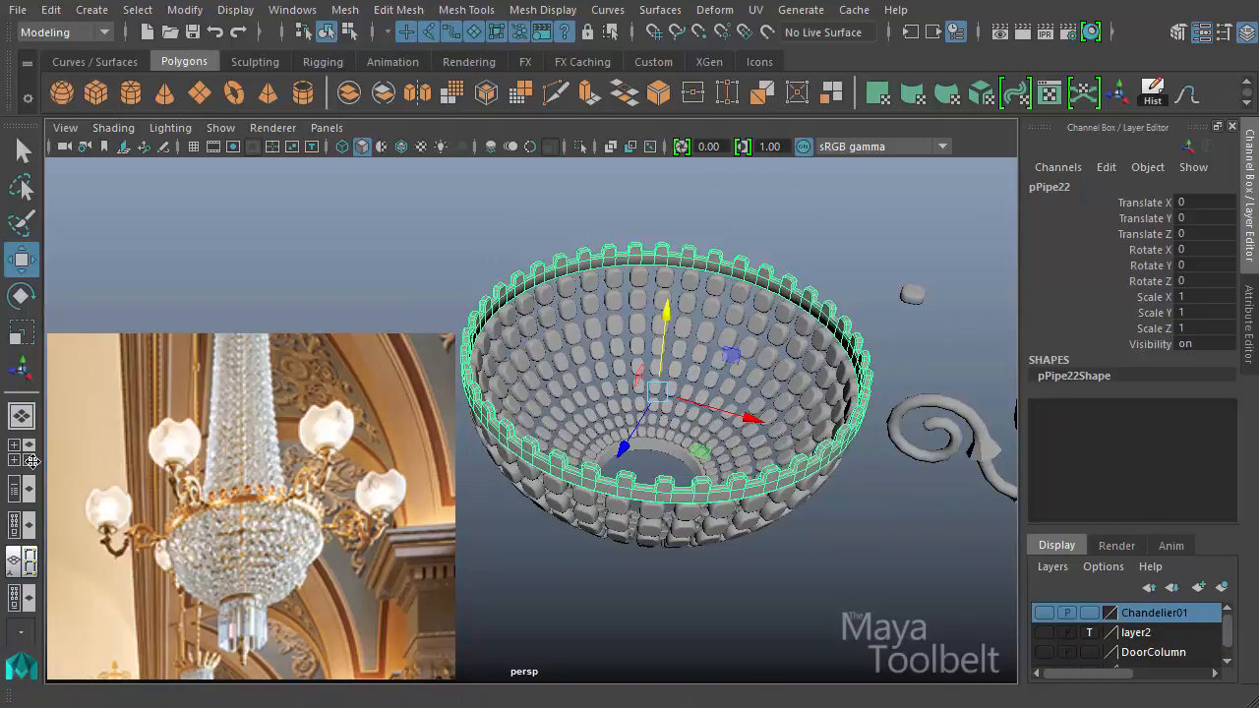
alt+drag(665, 500, 648, 546)
alt+drag(689, 589, 686, 564)
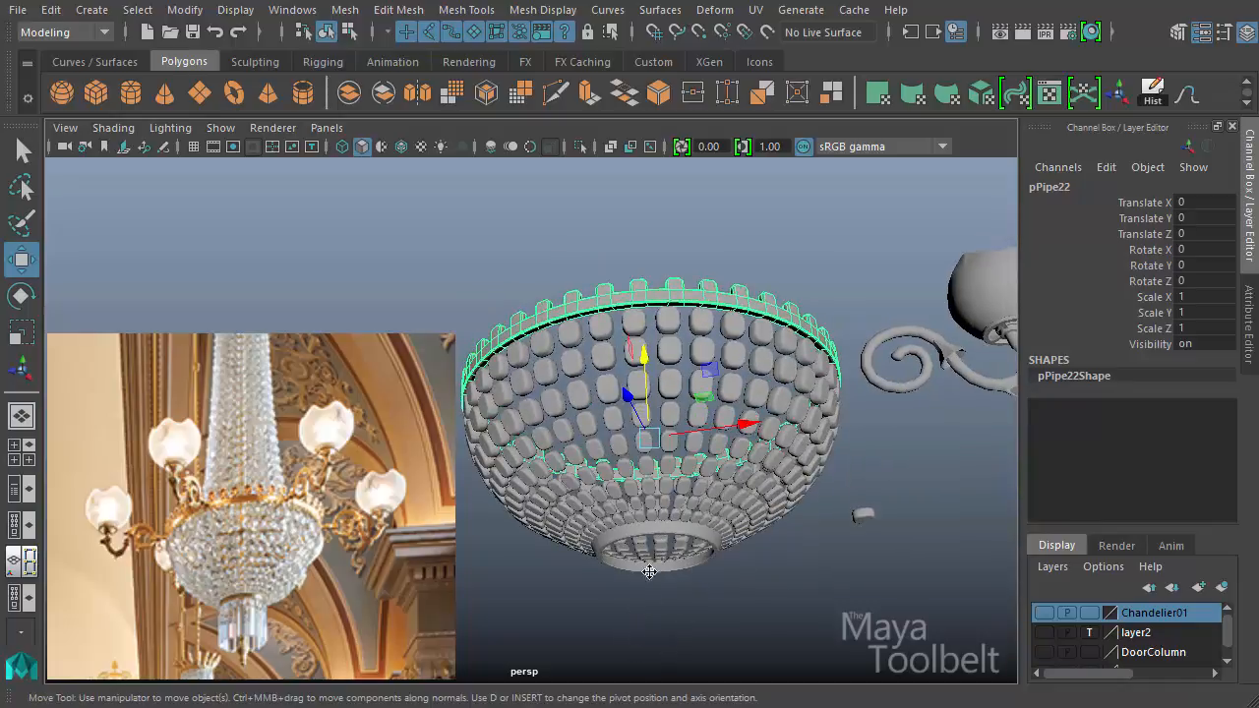
- Inspect the crystal bowl, its top rim and the bottom ring from above and below against the reference photo
alt+drag(644, 394, 665, 469)
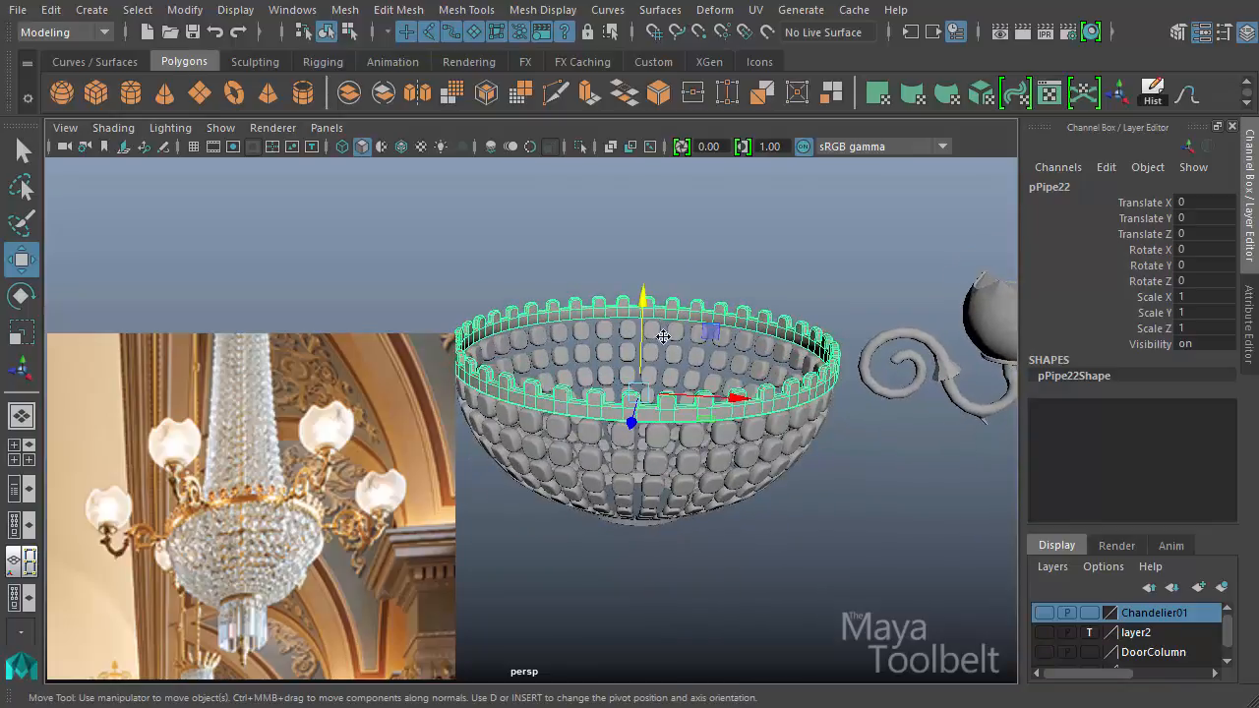
alt+drag(705, 333, 607, 429)
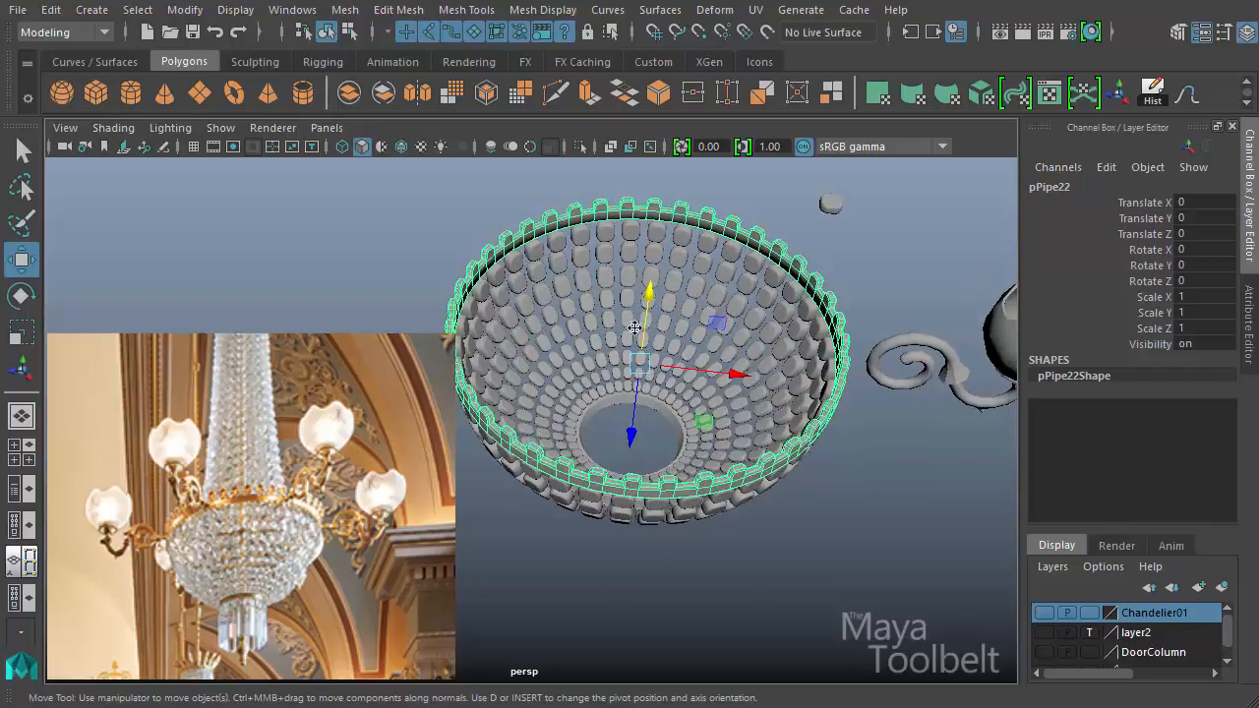
alt+drag(677, 357, 641, 362)
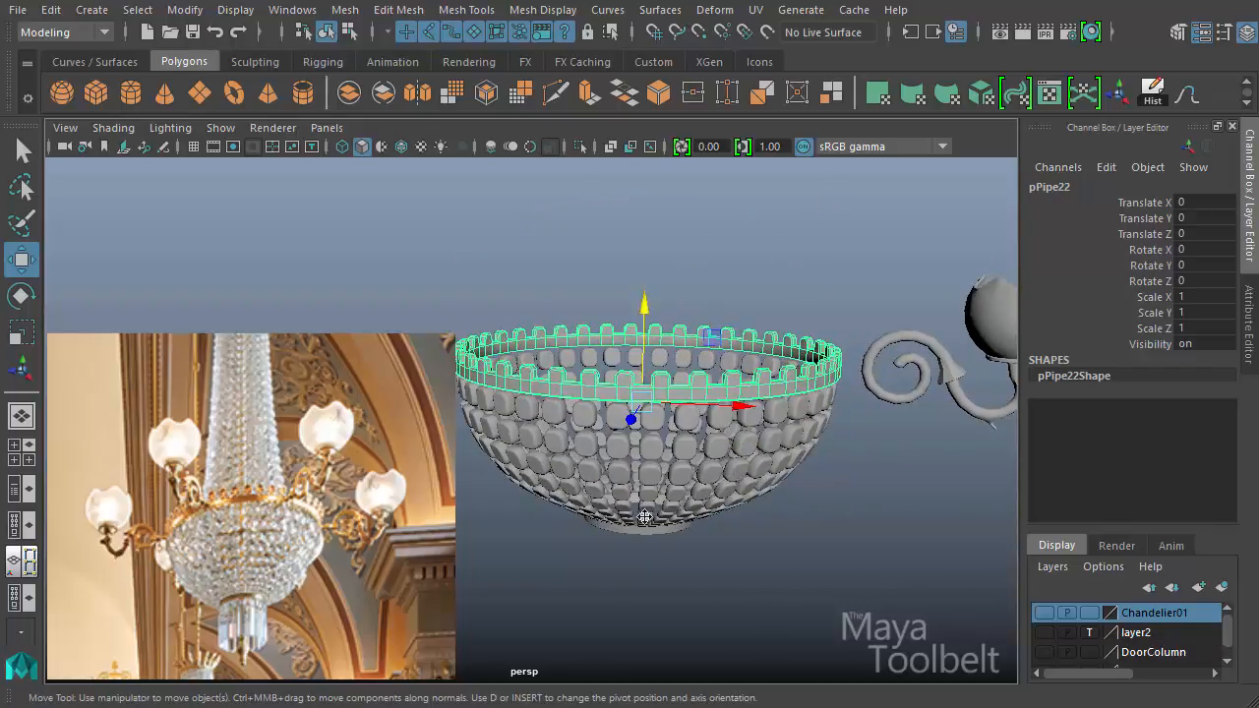
alt+drag(644, 518, 641, 444)
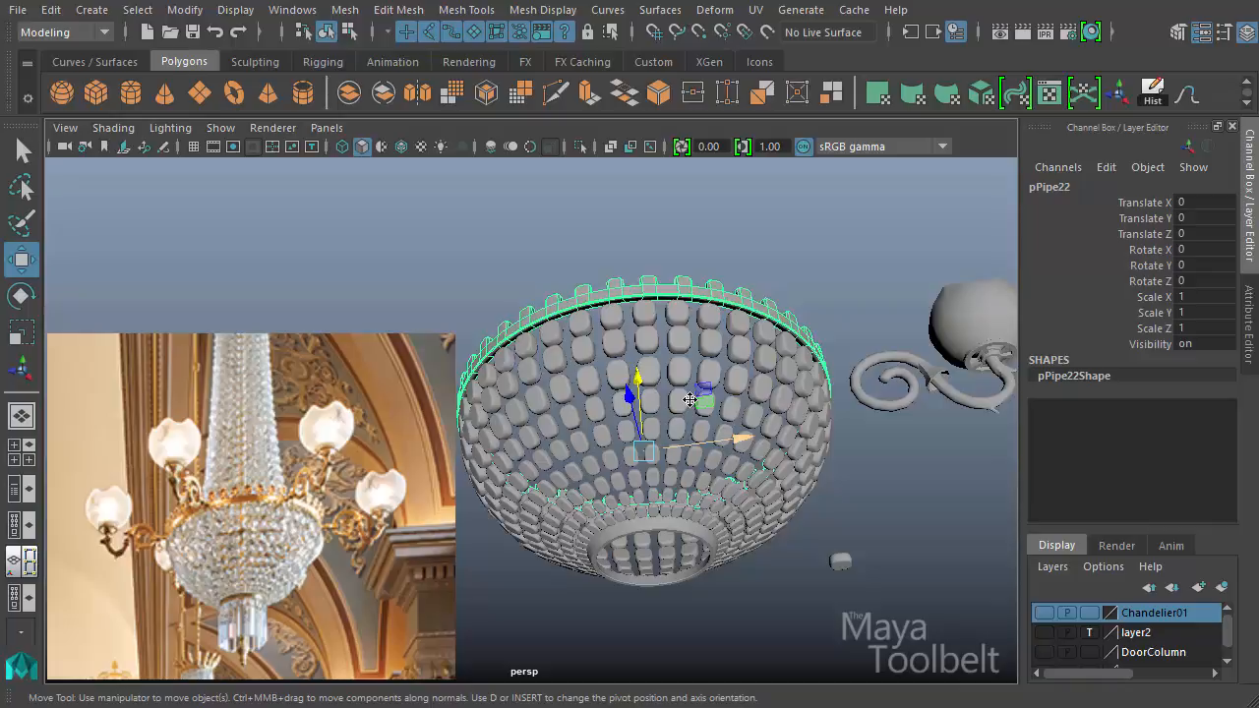
alt+drag(689, 399, 702, 398)
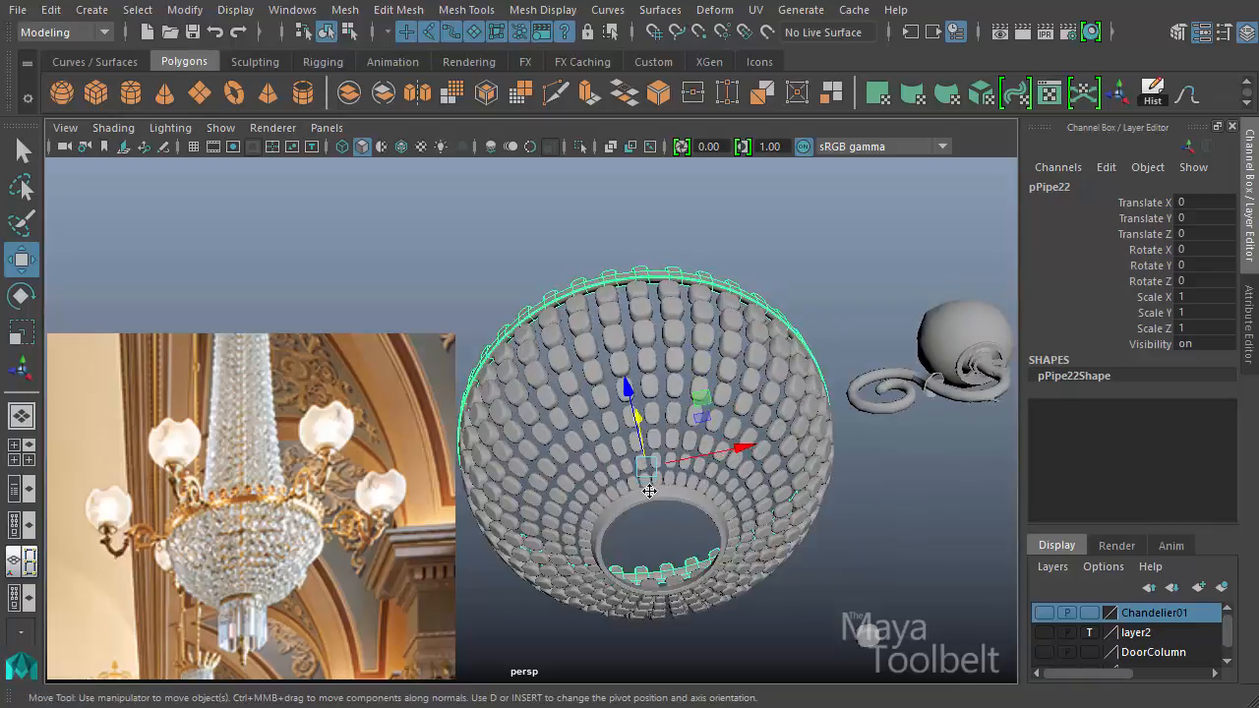
click(649, 500)
alt+drag(658, 545, 665, 599)
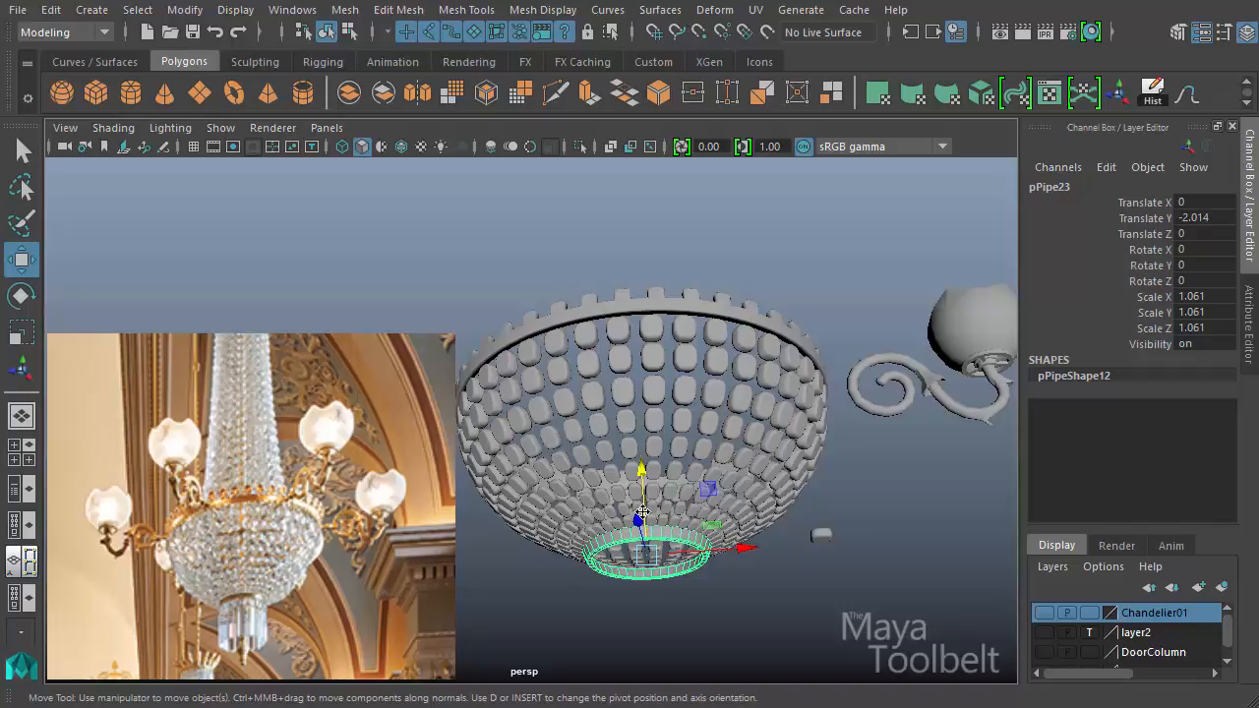
mouse_move(724, 532)
alt+mouse_down()
mouse_move(693, 536)
mouse_move(715, 550)
alt+mouse_up()
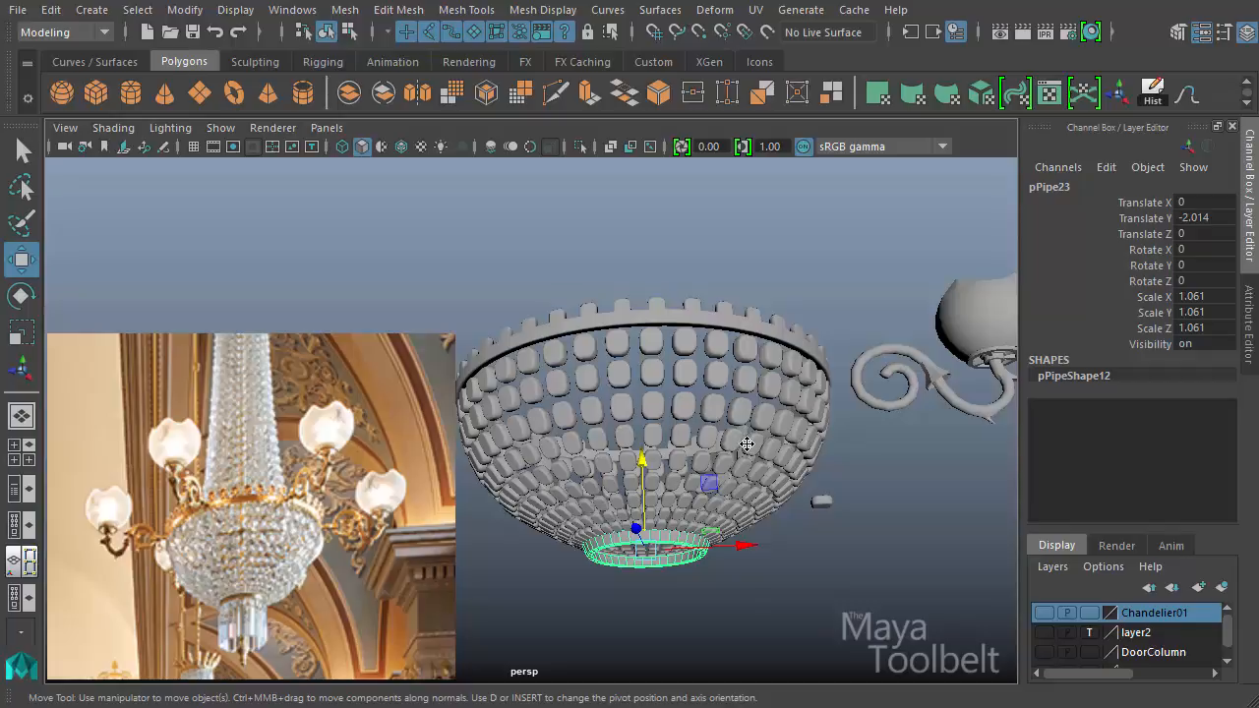
alt+drag(817, 396, 466, 235)
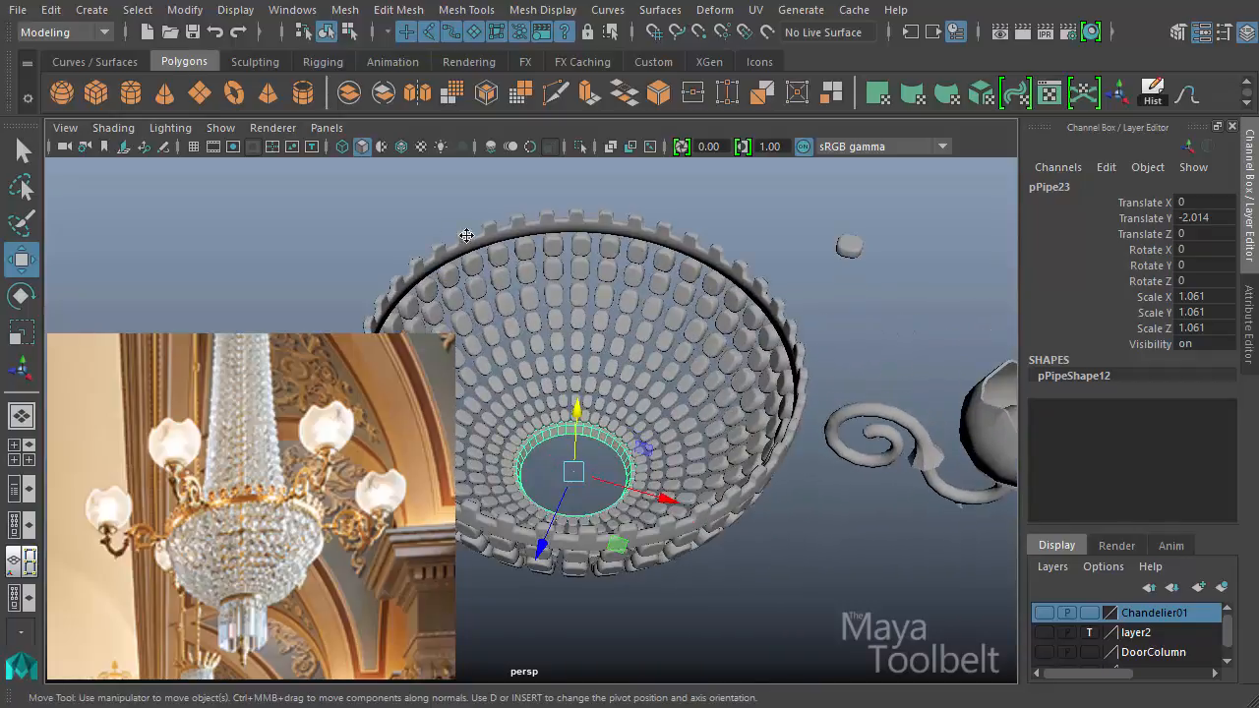
- Show the grid and create a polygon cylinder snapped to the origin, with its radius set to 1
click(192, 147)
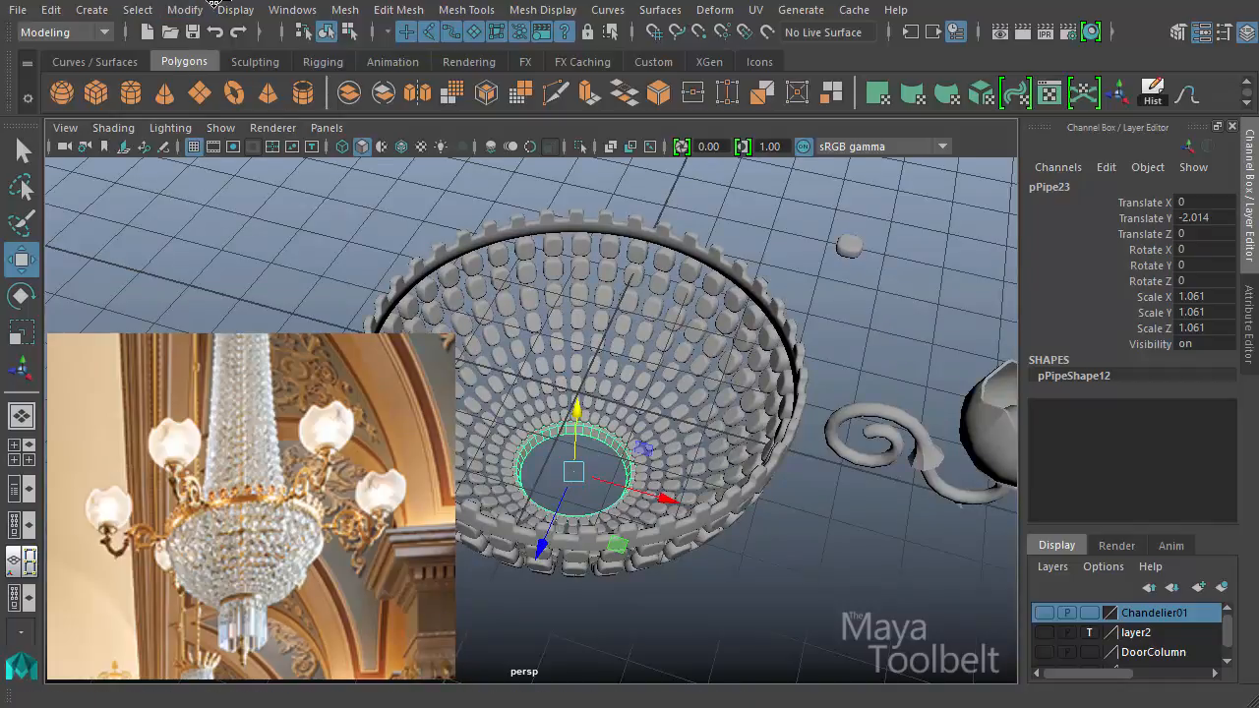
click(100, 9)
click(101, 9)
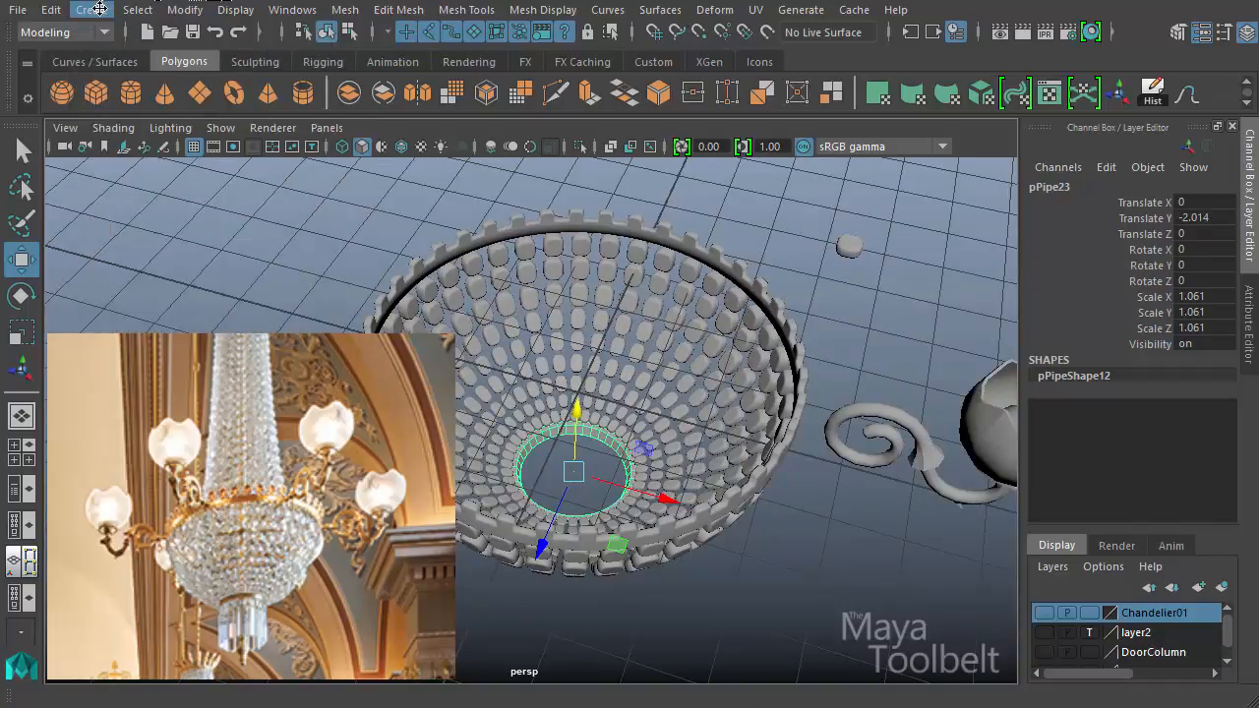
click(129, 95)
alt+drag(547, 317, 517, 429)
key(x)
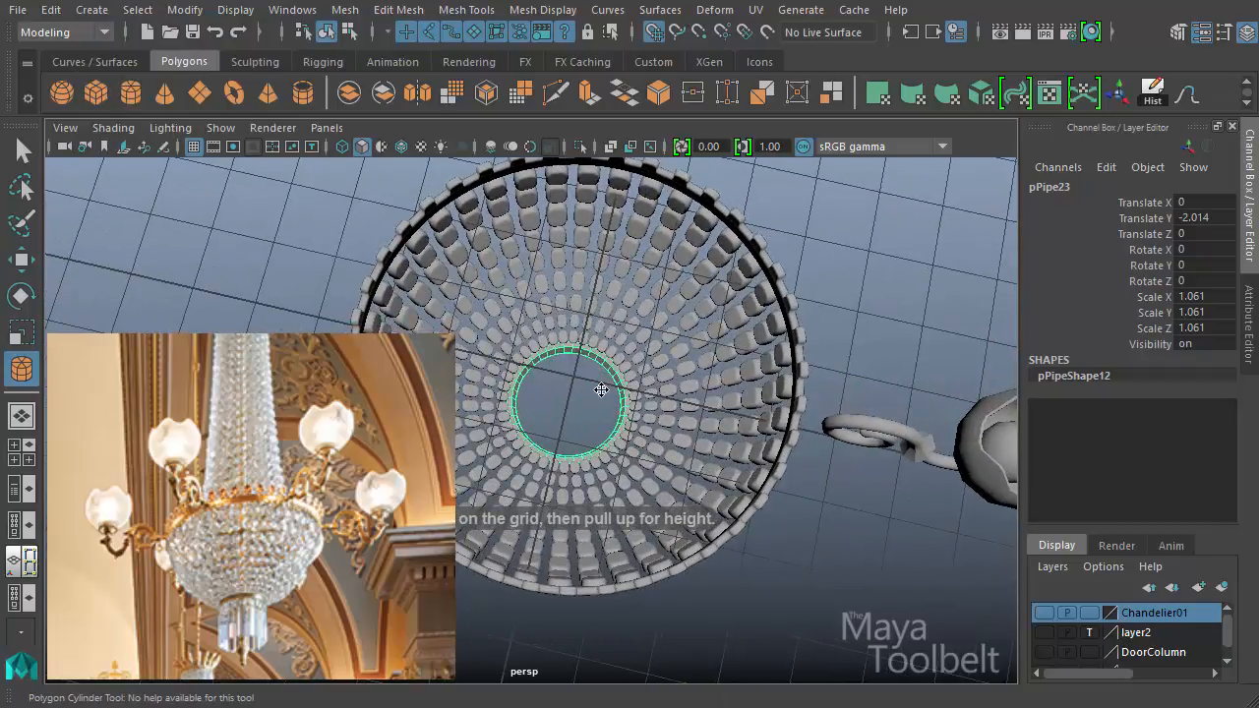
click(585, 378)
click(1193, 422)
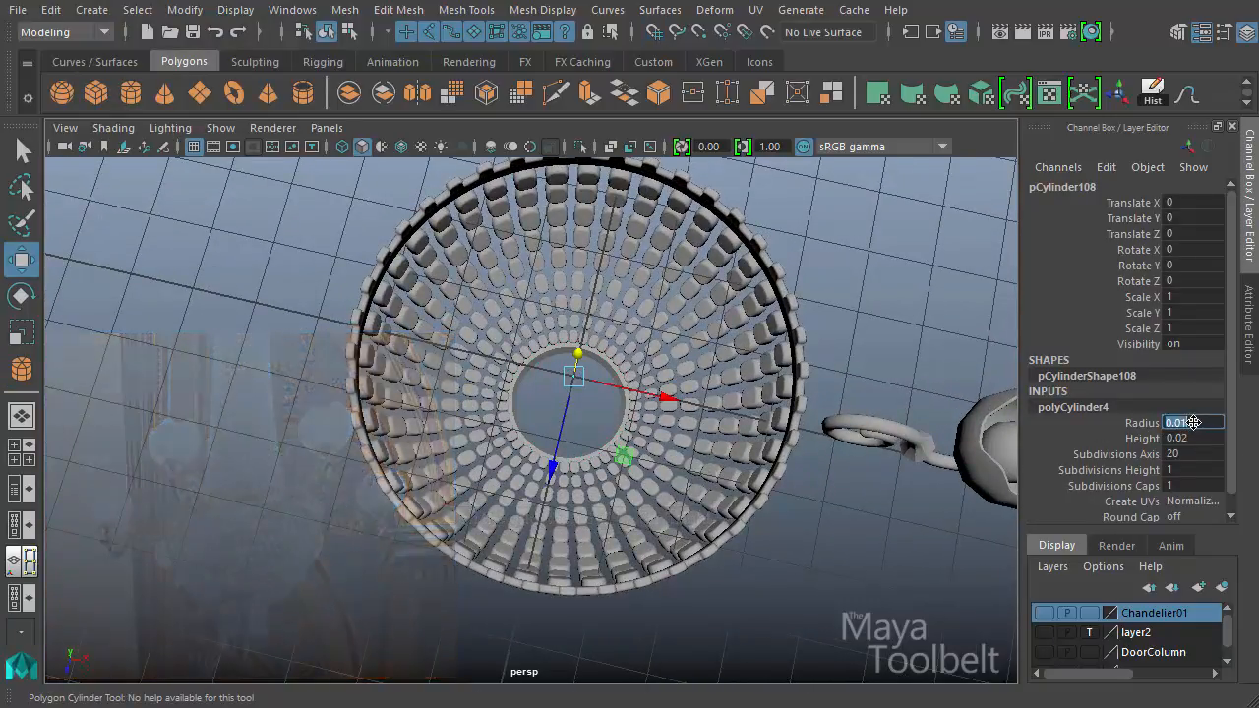
text(1)
key(Return)
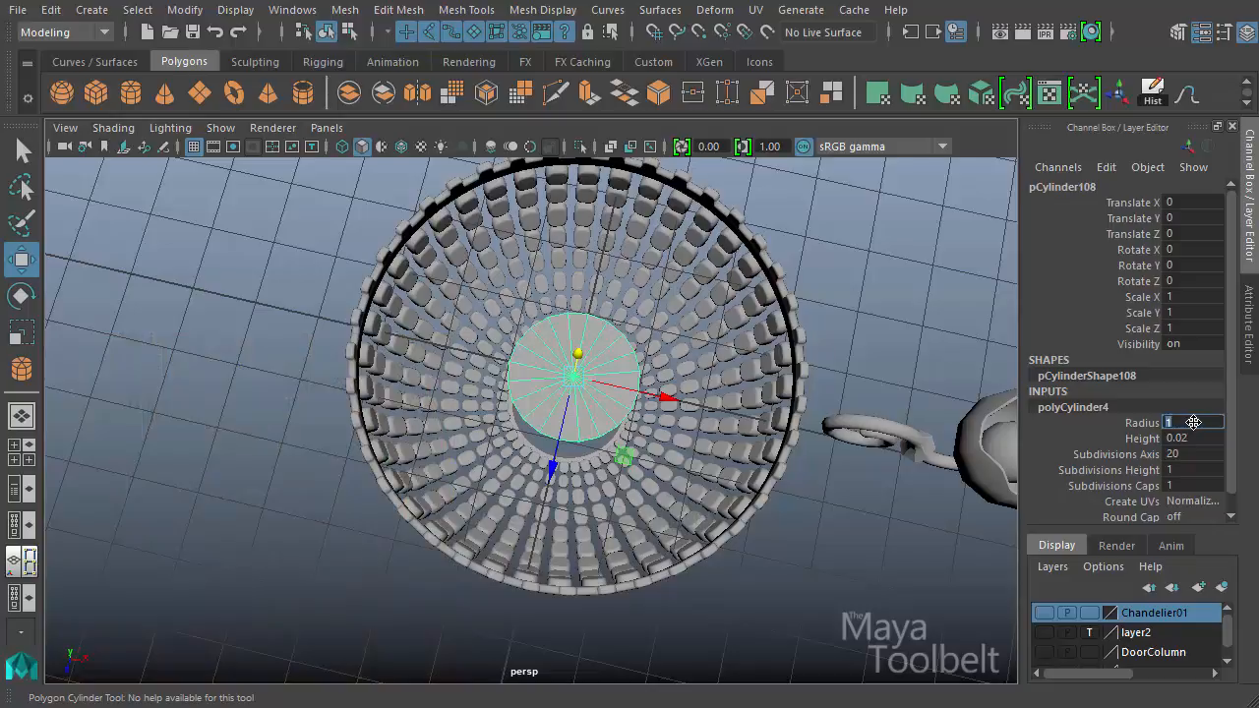
- Scale the cylinder to about 33.874 in Y and about 0.204 in X and Z
alt+drag(416, 393, 351, 344)
alt+right_drag(351, 343, 576, 387)
key(r)
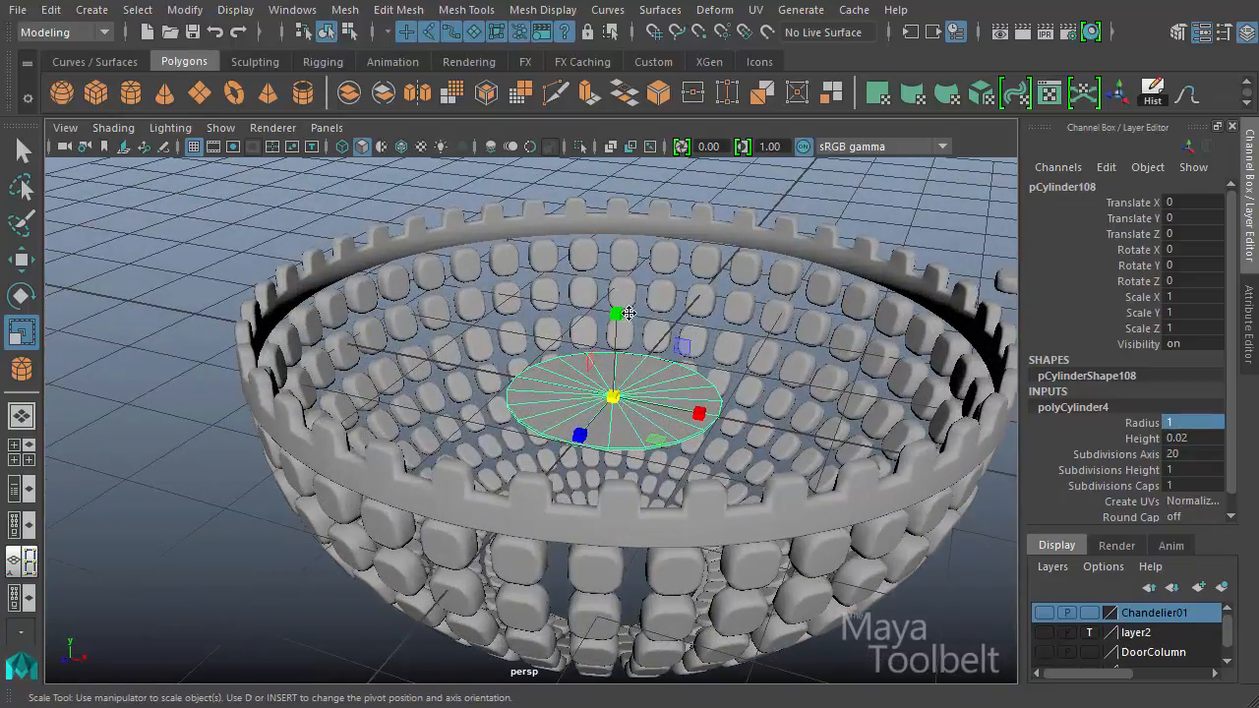
drag(628, 312, 627, 178)
ctrl+middle_drag(827, 395, 755, 511)
drag(617, 312, 630, 201)
middle_drag(777, 477, 801, 275)
ctrl+middle_drag(858, 416, 801, 492)
- Set the cylinder's Subdivisions Caps to 0 and its Subdivisions Axis to 8
click(1130, 485)
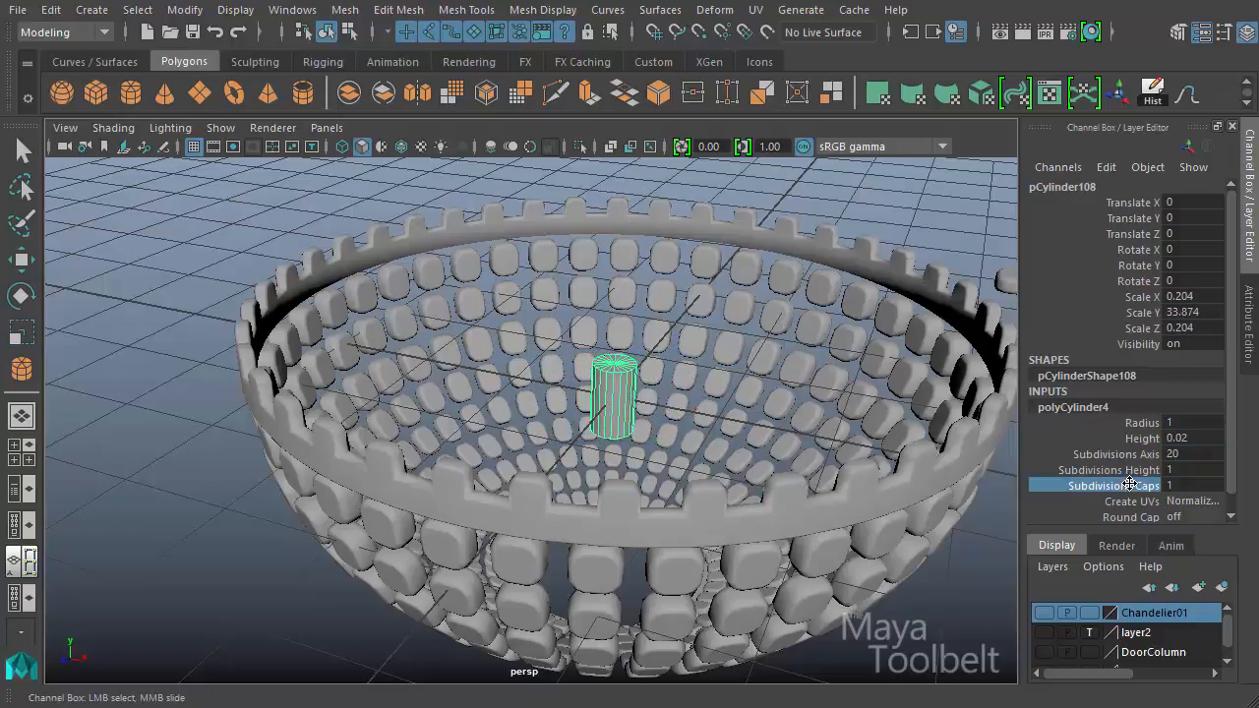
middle_drag(847, 414, 748, 419)
alt+drag(748, 419, 782, 423)
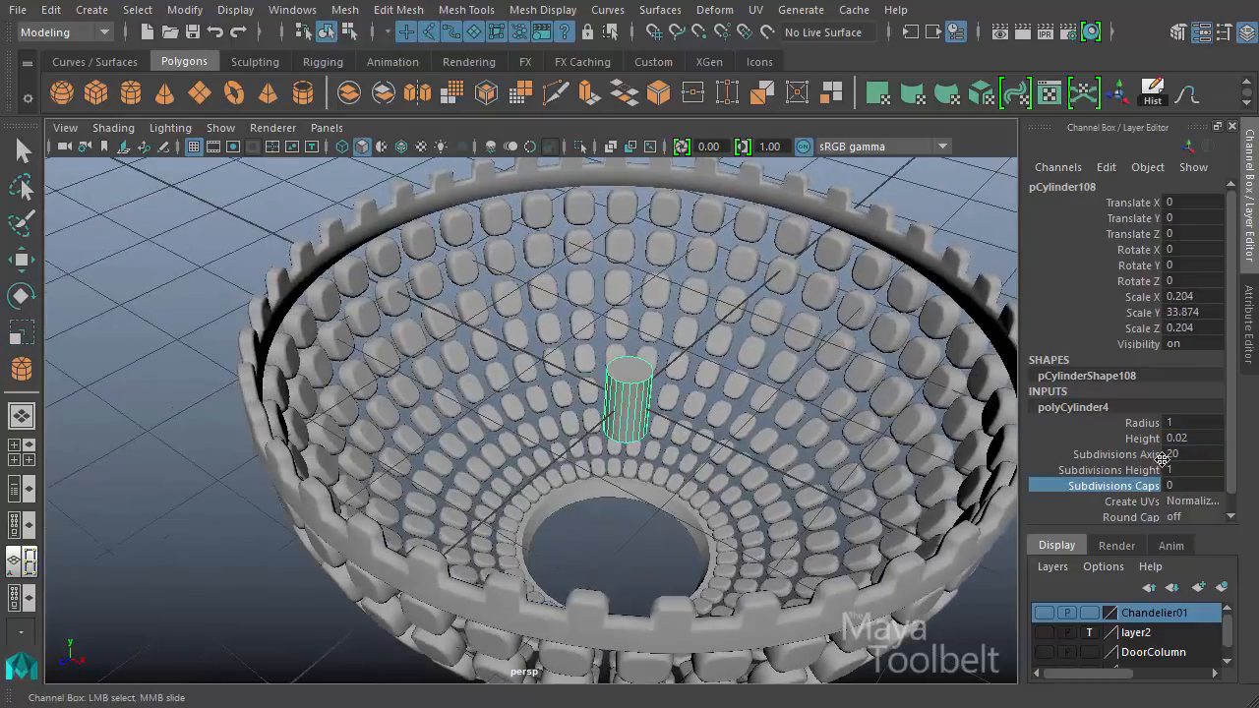
click(1131, 454)
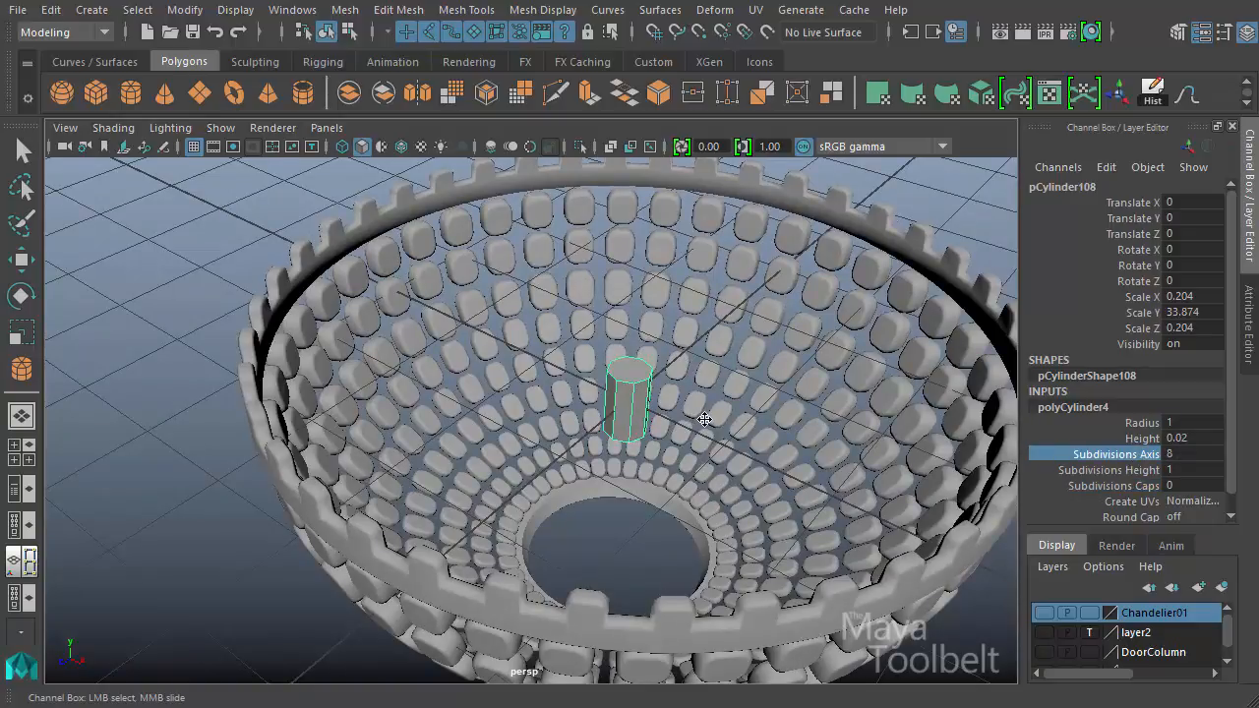
- Rotate the cylinder to -90 in Z and thin it to a scale of about 0.121 in X and Z
alt+drag(701, 433, 740, 442)
key(e)
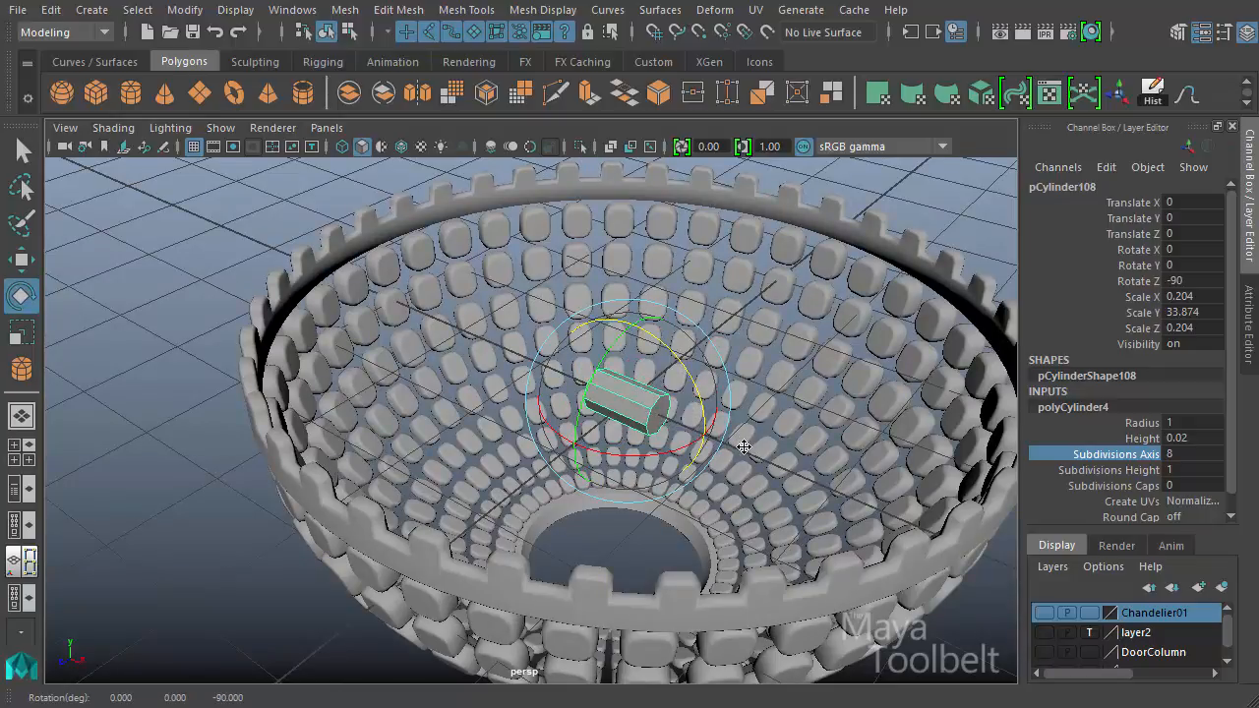
key(r)
drag(824, 491, 759, 505)
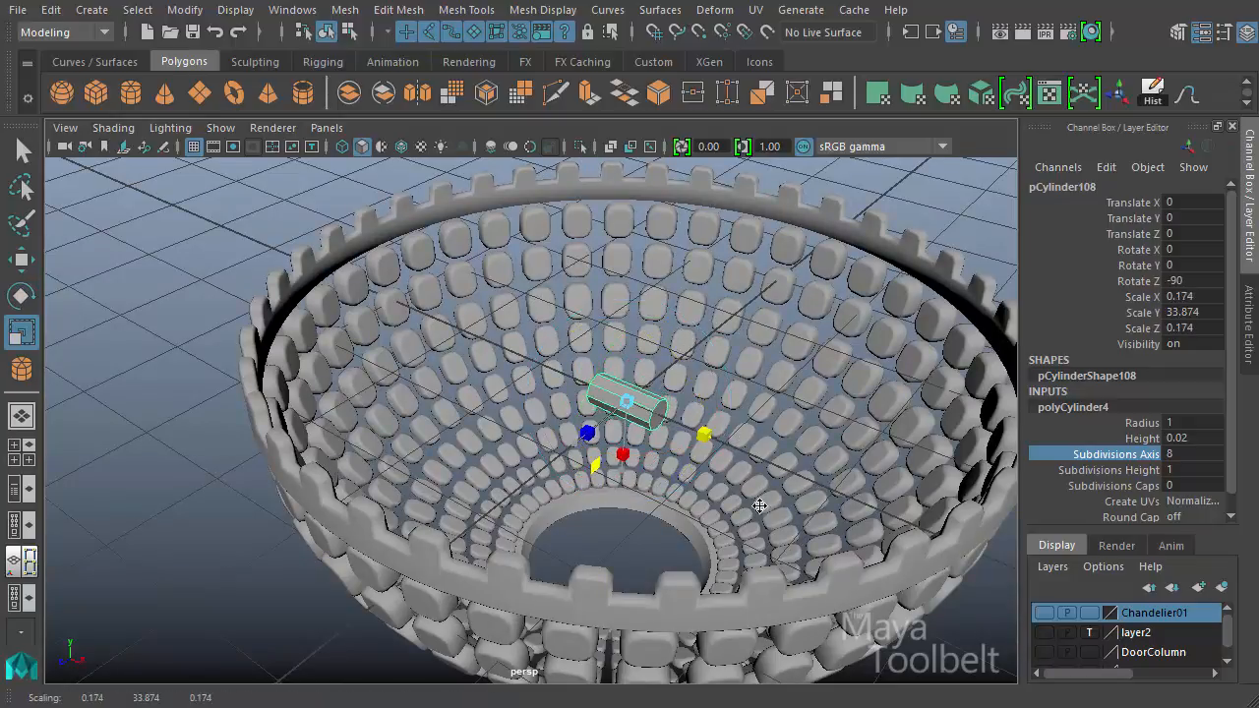
alt+middle_drag(798, 517, 430, 370)
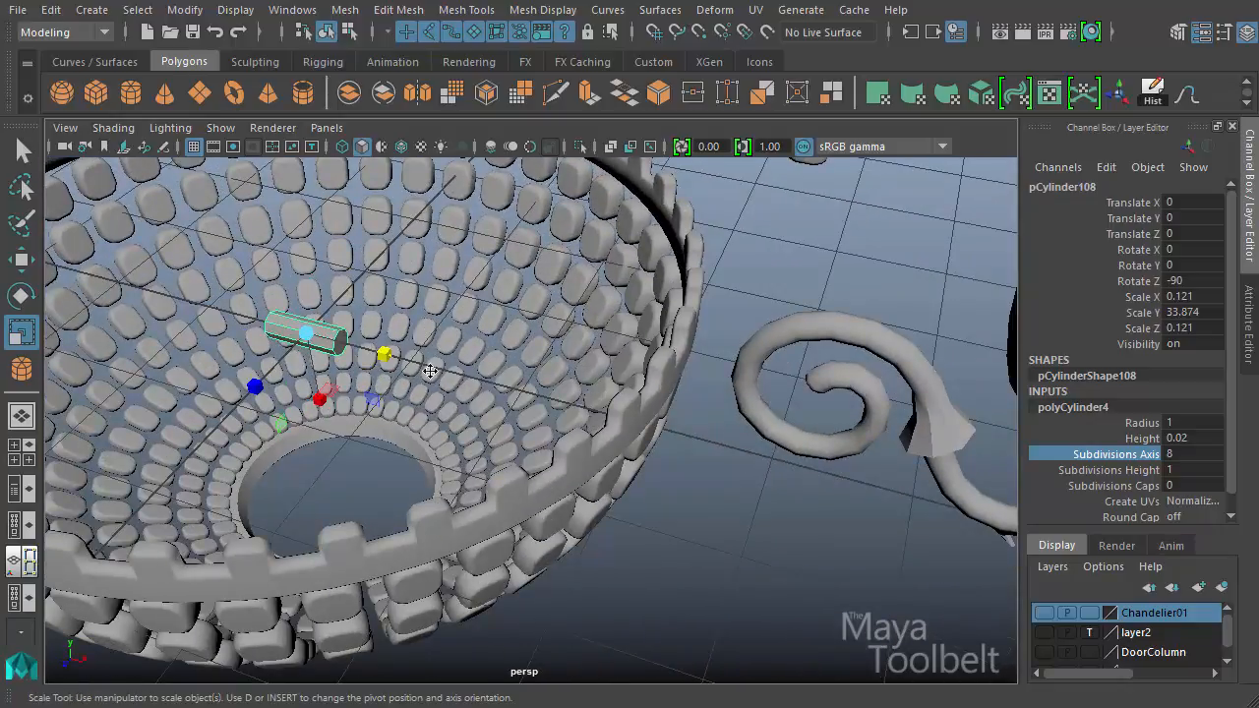
- Stretch the thin cylinder into a bar spanning the bowl's full width and raise it to the height of the rim band
drag(384, 352, 598, 426)
key(w)
key(r)
middle_drag(599, 427, 514, 427)
key(w)
middle_drag(559, 548, 560, 554)
alt+drag(560, 554, 859, 476)
alt+drag(865, 413, 722, 439)
- Make the bowl's rim band taller by raising its upper vertices, including the teeth, in the front view
click(753, 309)
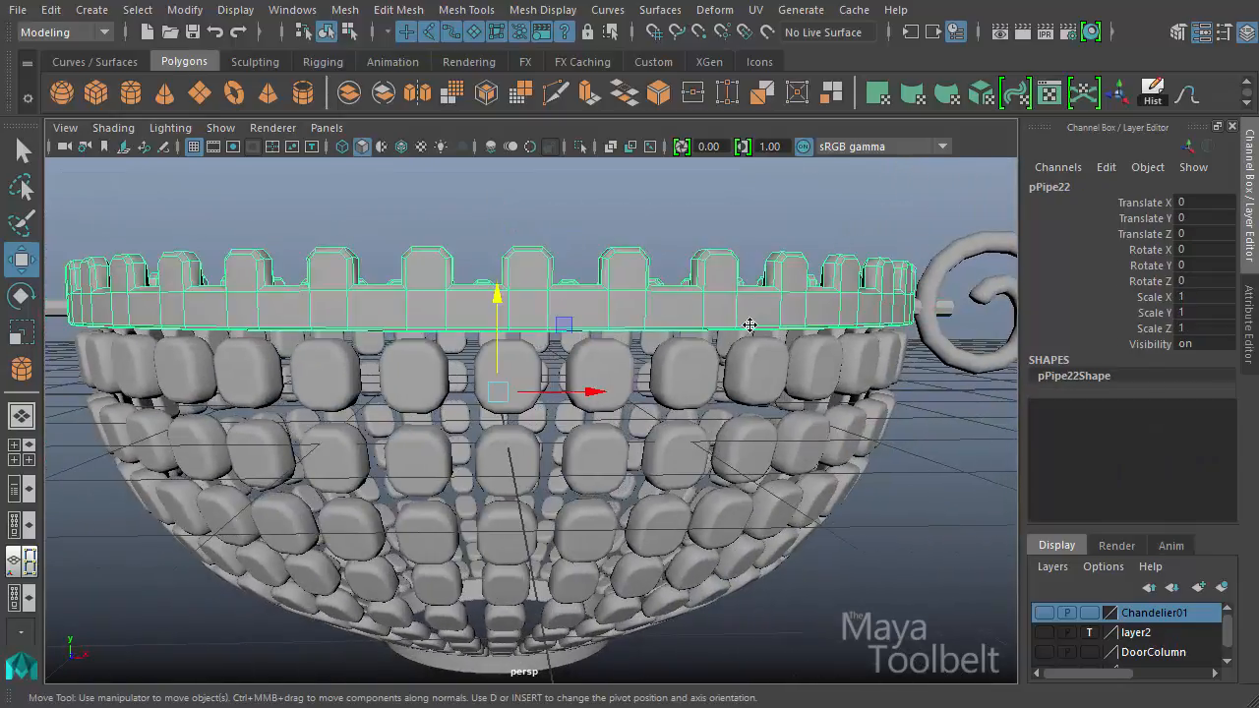
alt+drag(753, 311, 748, 320)
key(space)
drag(660, 305, 723, 334)
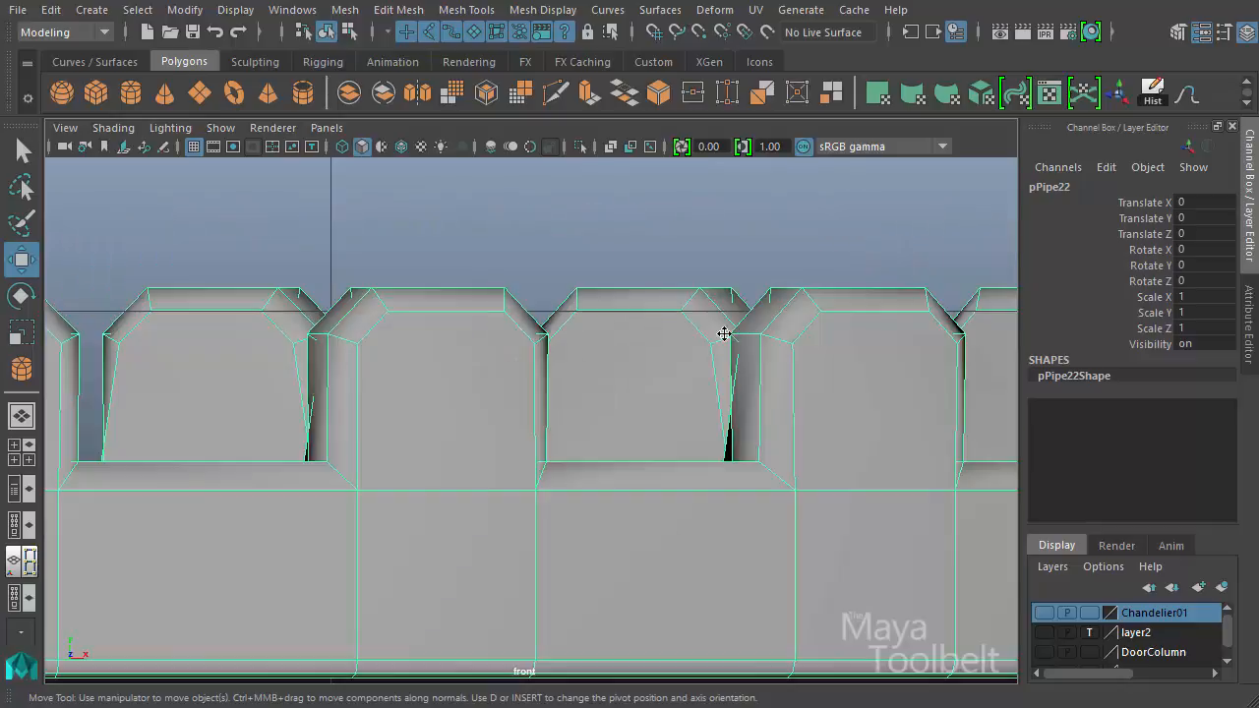
right_drag(689, 326, 596, 325)
alt+right_drag(846, 354, 491, 362)
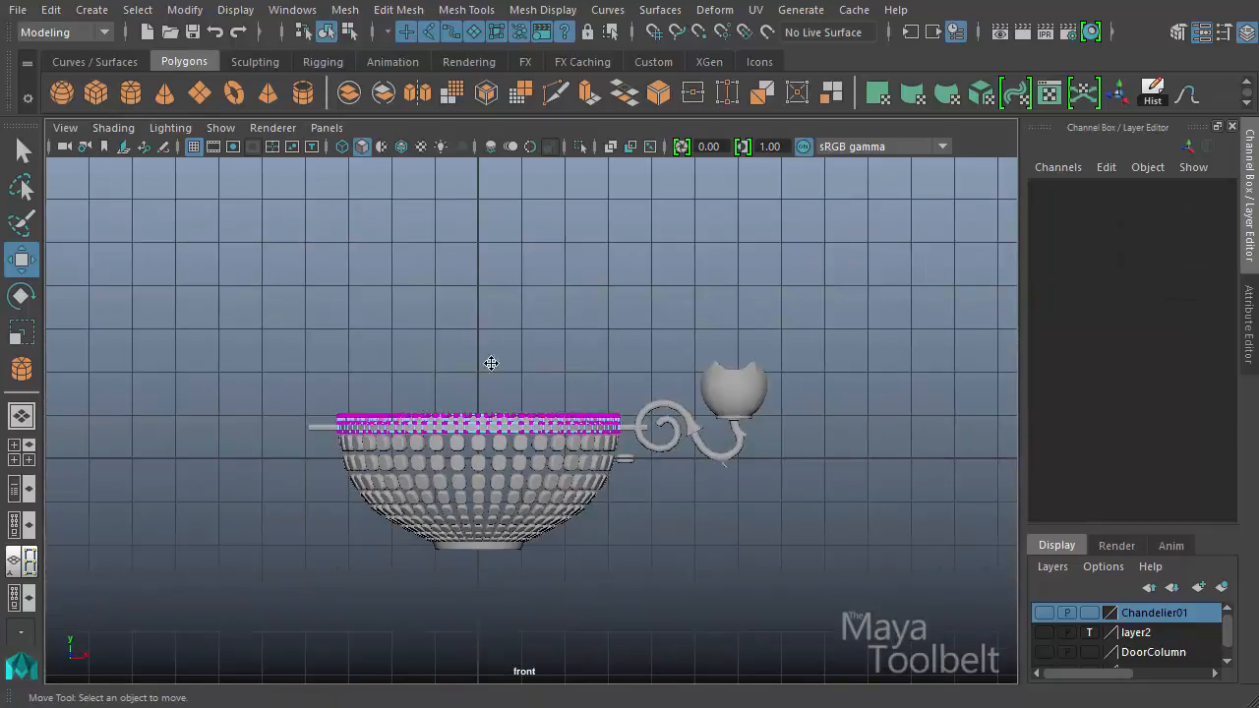
drag(793, 424, 793, 423)
key(f)
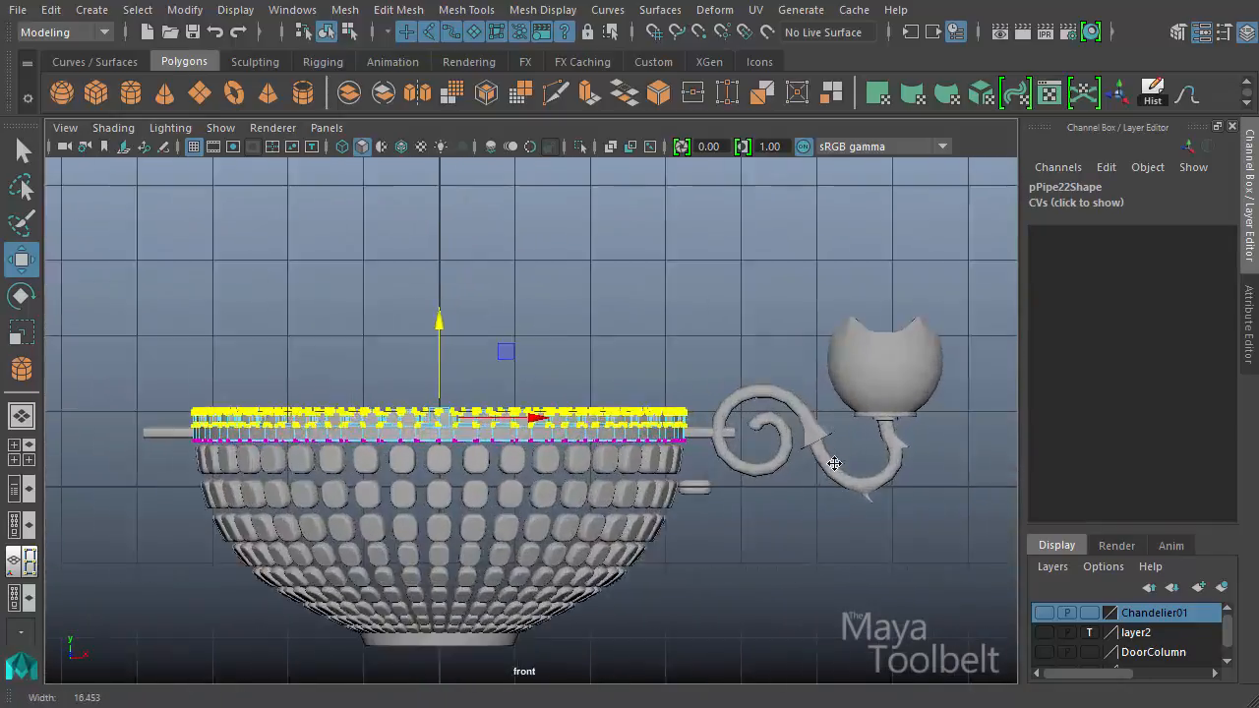
alt+right_drag(395, 361, 261, 340)
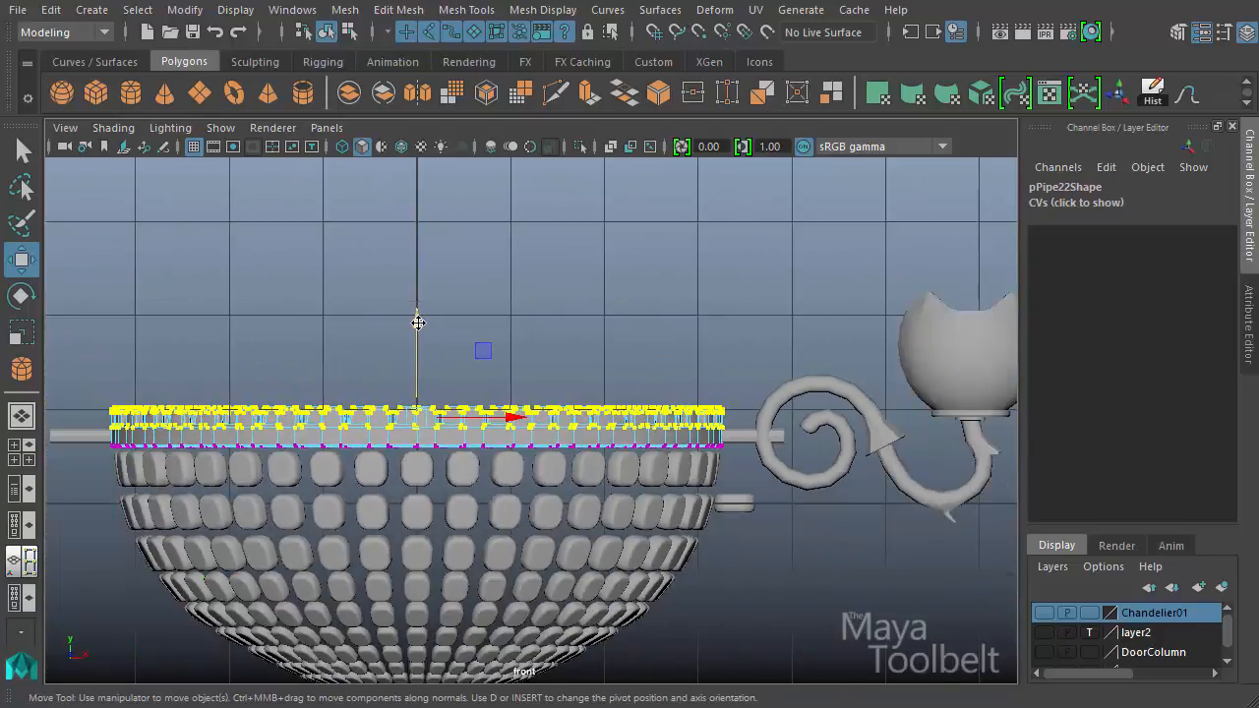
drag(416, 320, 419, 310)
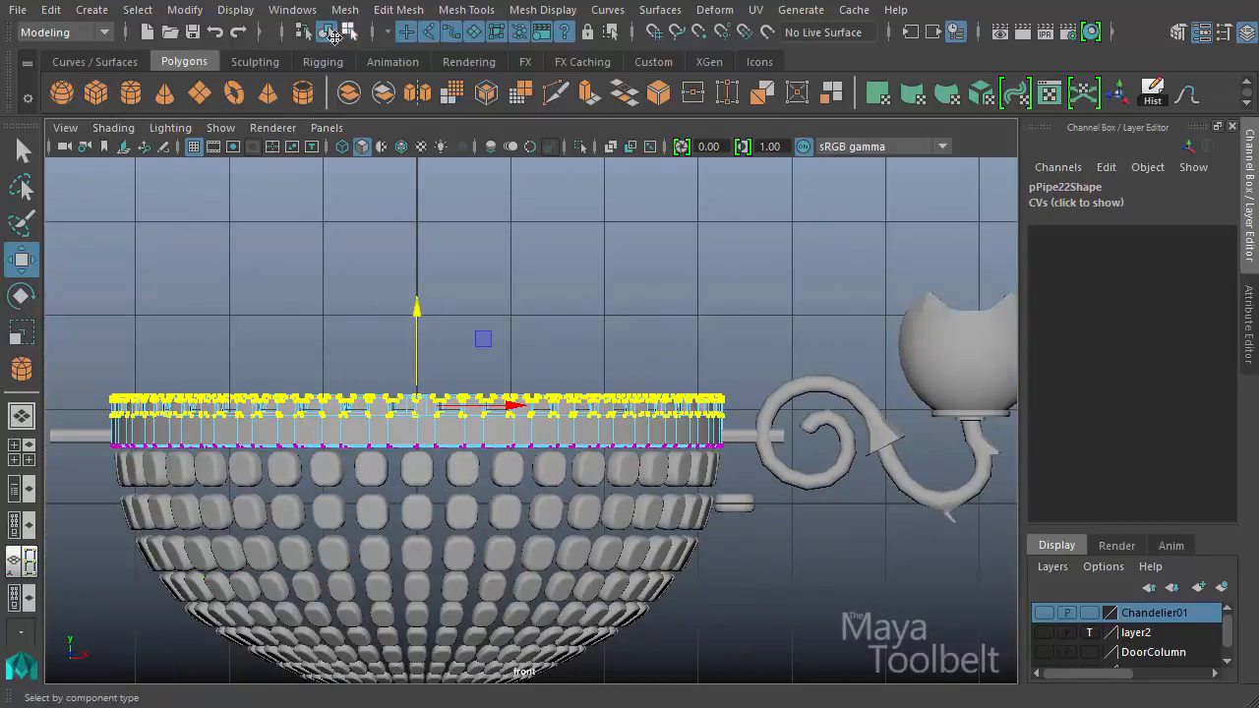
click(330, 34)
key(space)
drag(432, 274, 436, 222)
- Insert two edge loops around the rim band, one near its upper edge and one near its lower edge
alt+drag(407, 372, 483, 391)
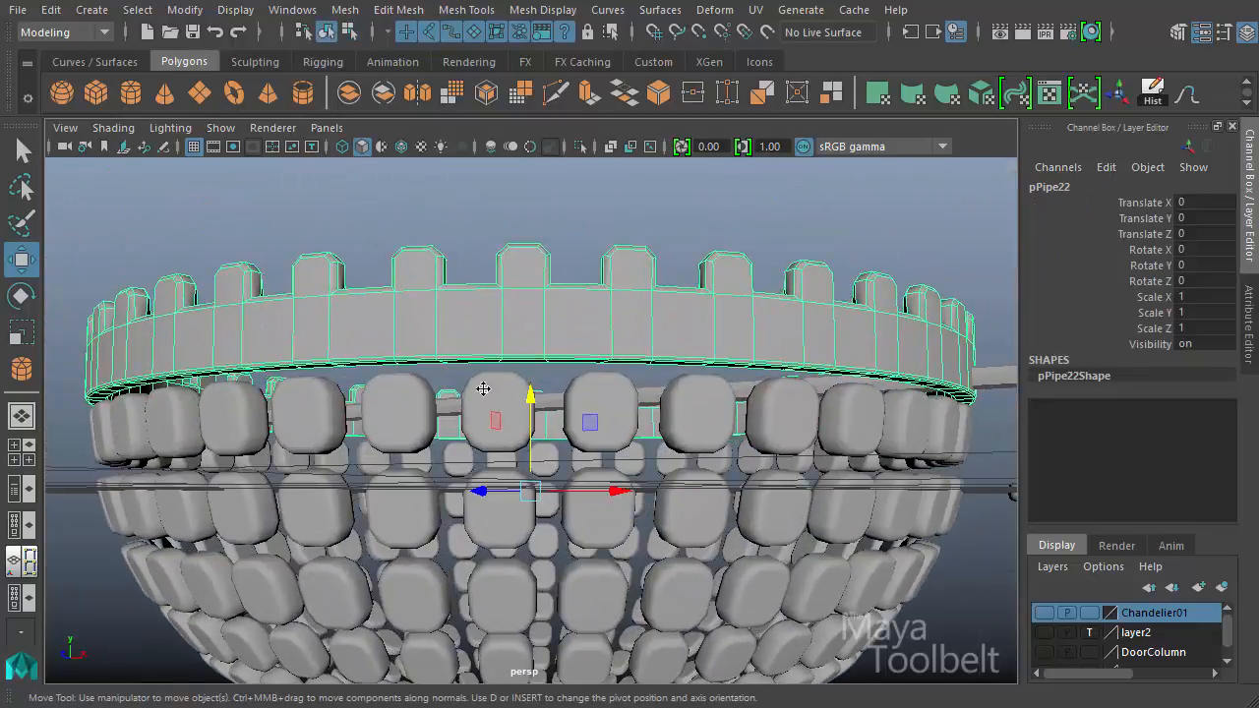
click(448, 9)
click(501, 160)
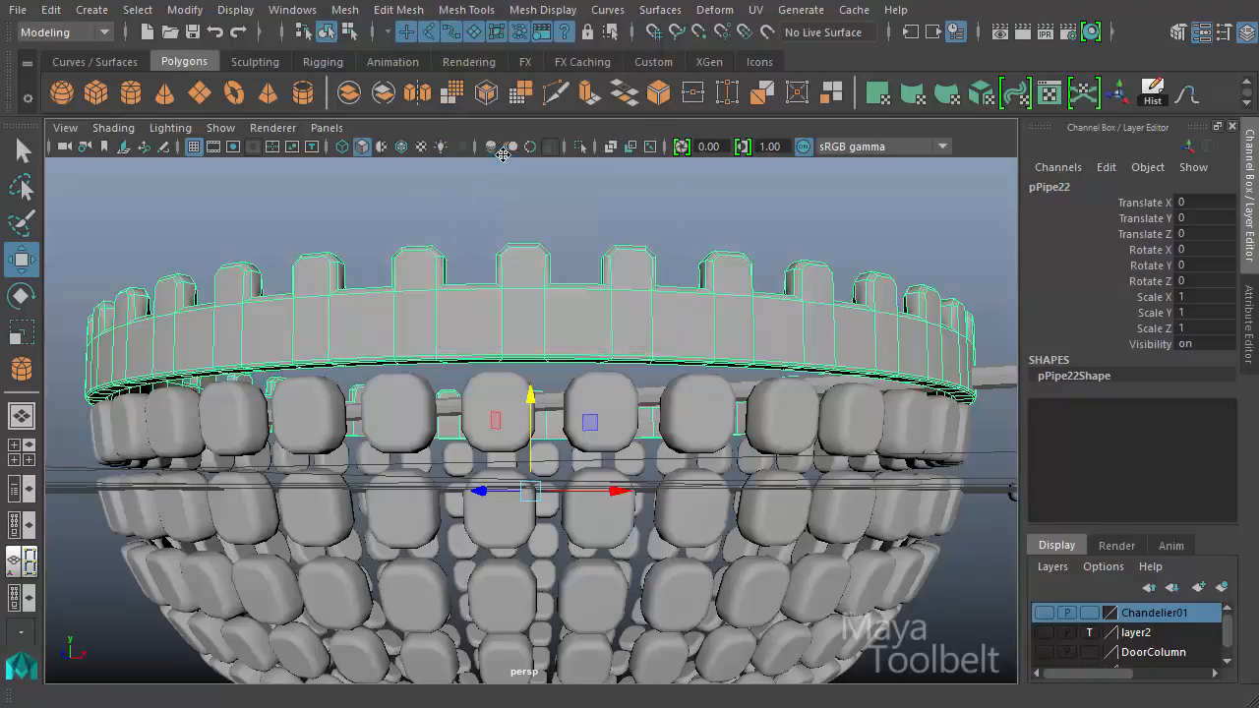
alt+right_drag(229, 314, 368, 328)
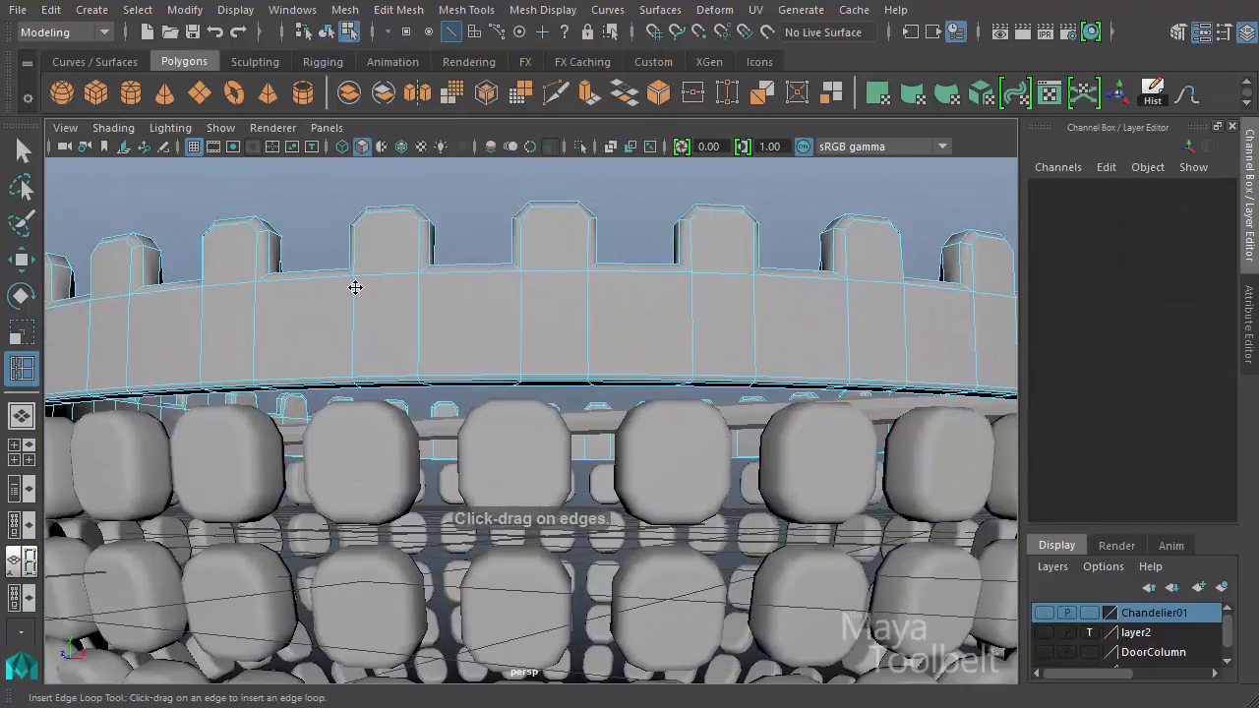
drag(353, 288, 352, 295)
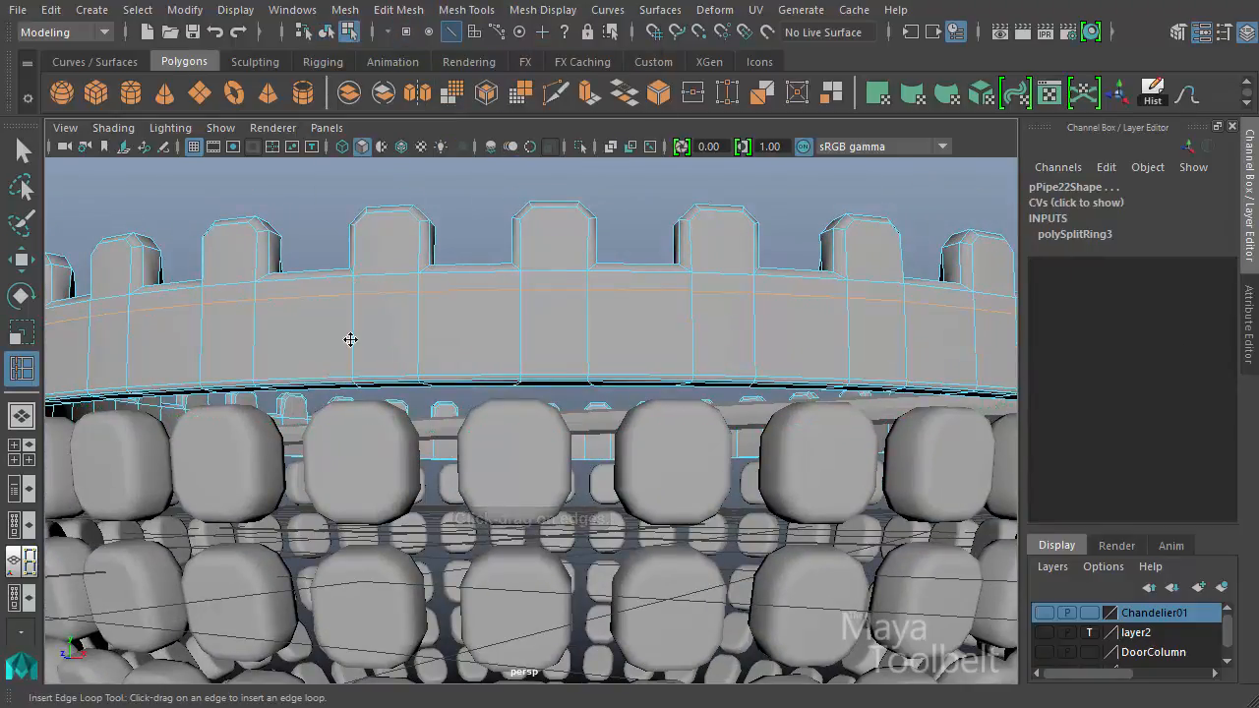
drag(353, 360, 358, 359)
key(w)
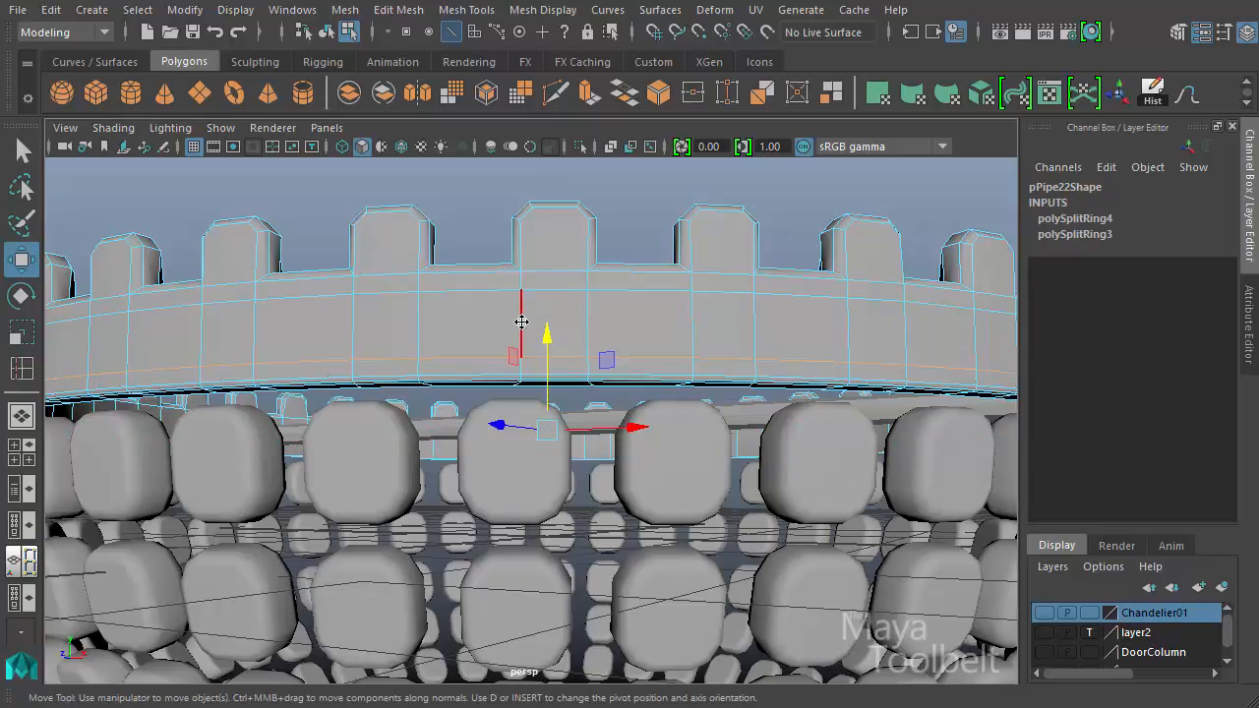
- Select the ring of vertical edges between the rim band's two inserted edge loops and convert the selection to faces
click(522, 321)
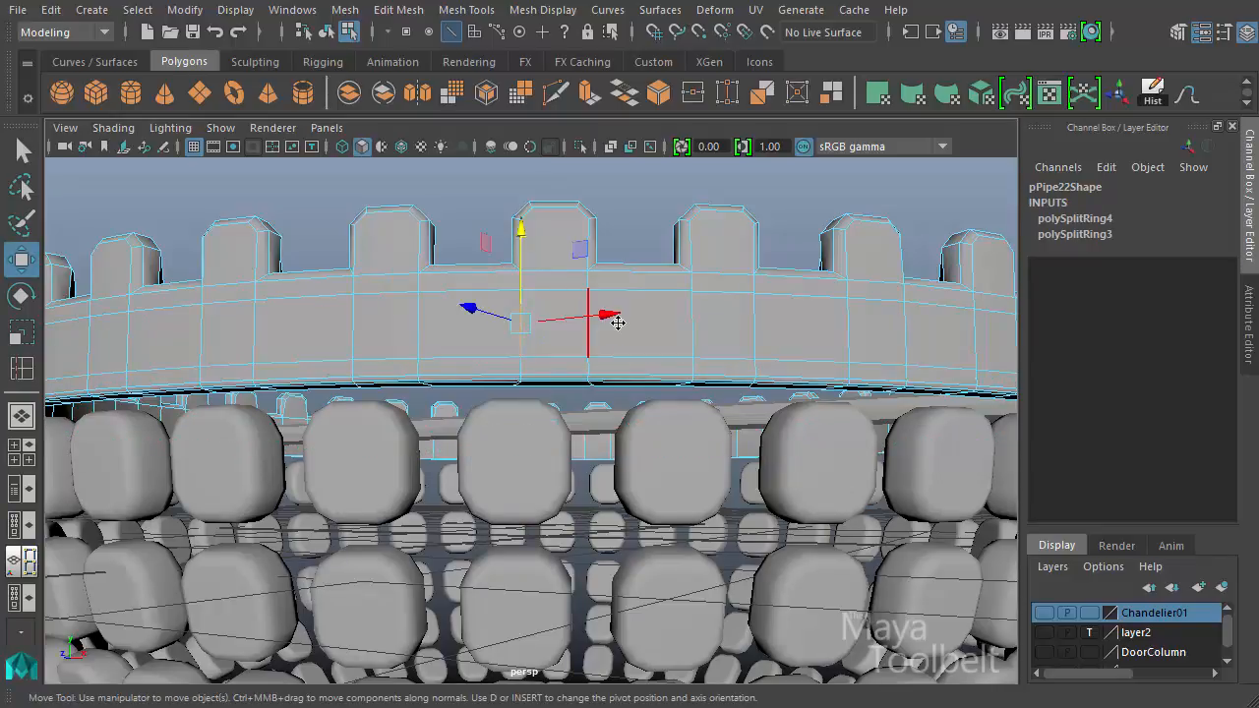
shift+double_click(420, 320)
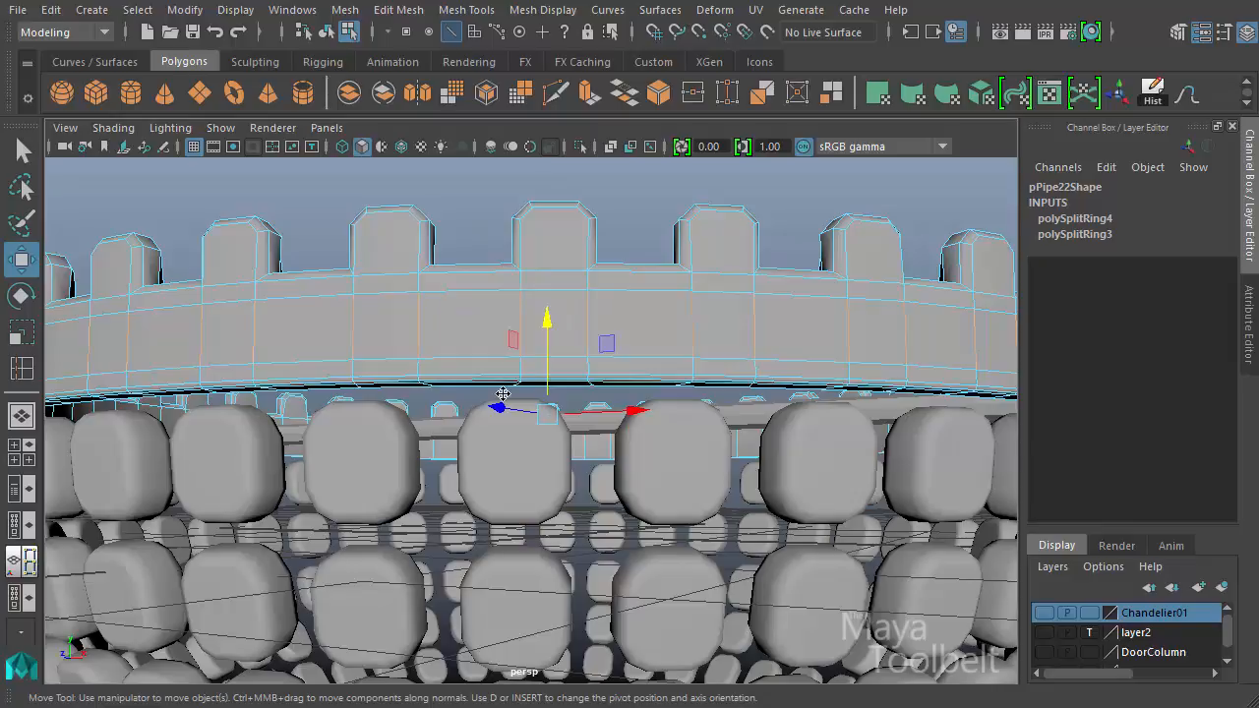
click(137, 9)
mouse_move(272, 349)
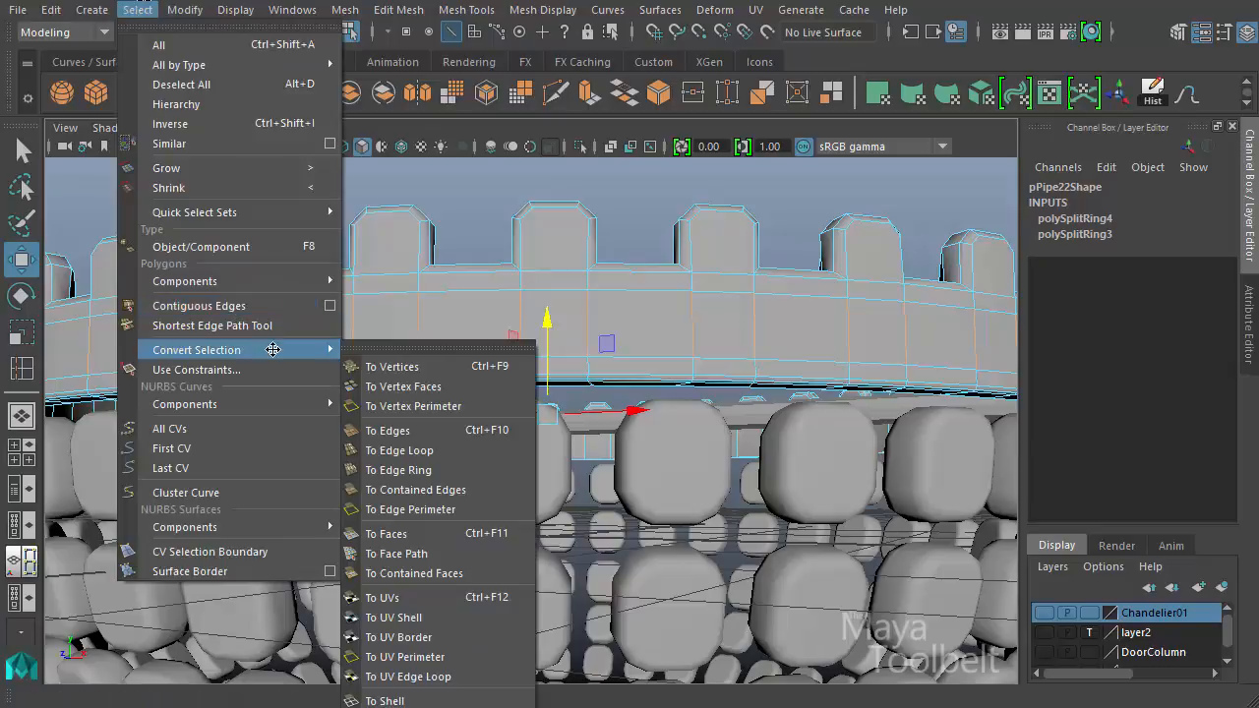
click(394, 533)
right_click(659, 327)
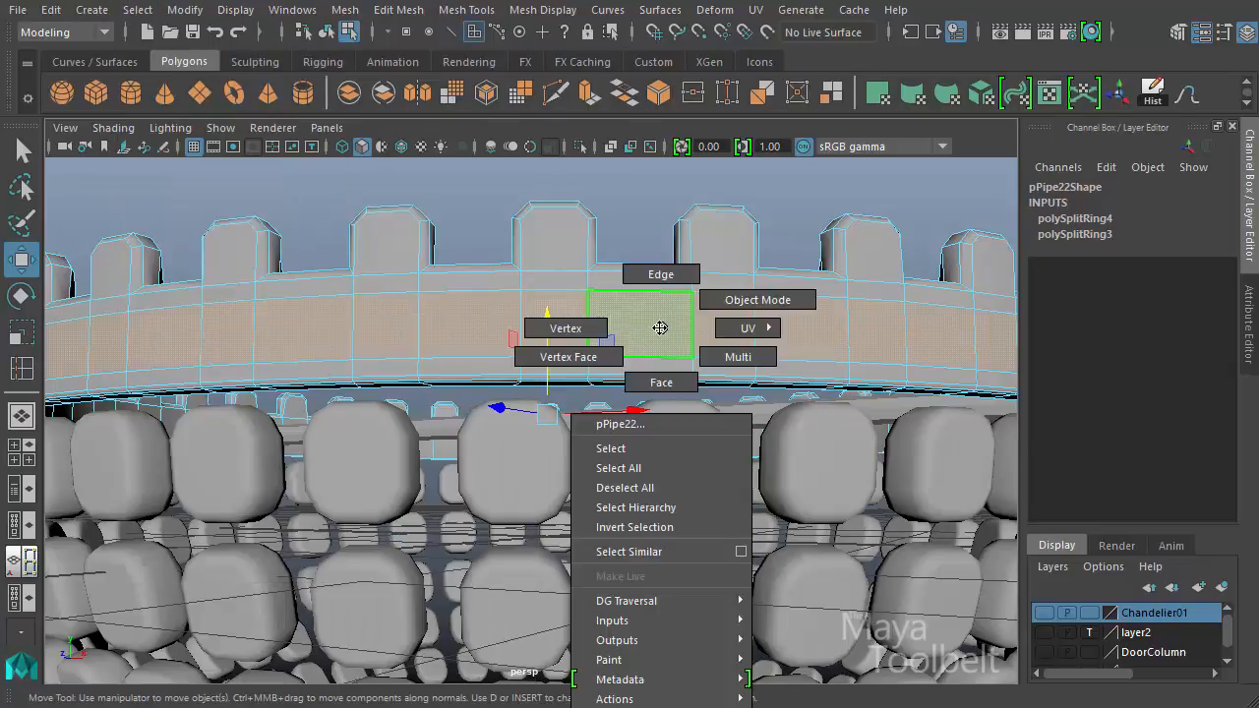
key(f)
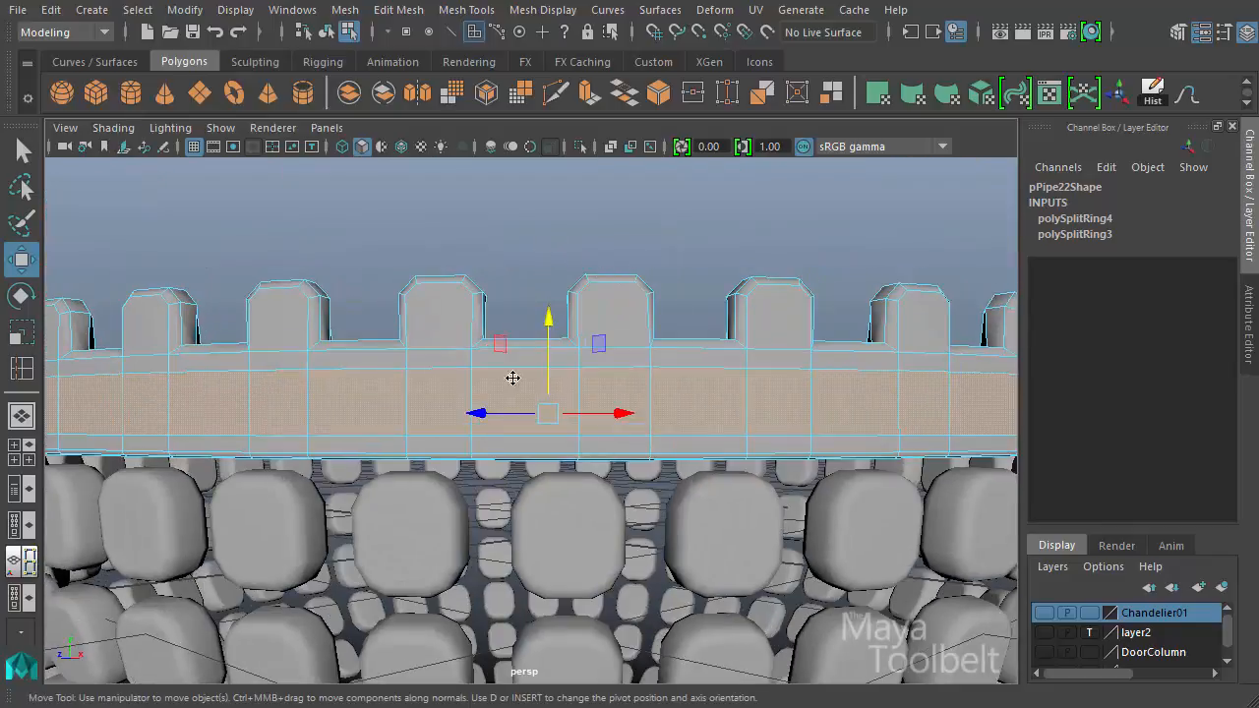
- Extrude the rim band's selected middle faces inward with a local Z translation of -0.041
alt+drag(512, 377, 522, 356)
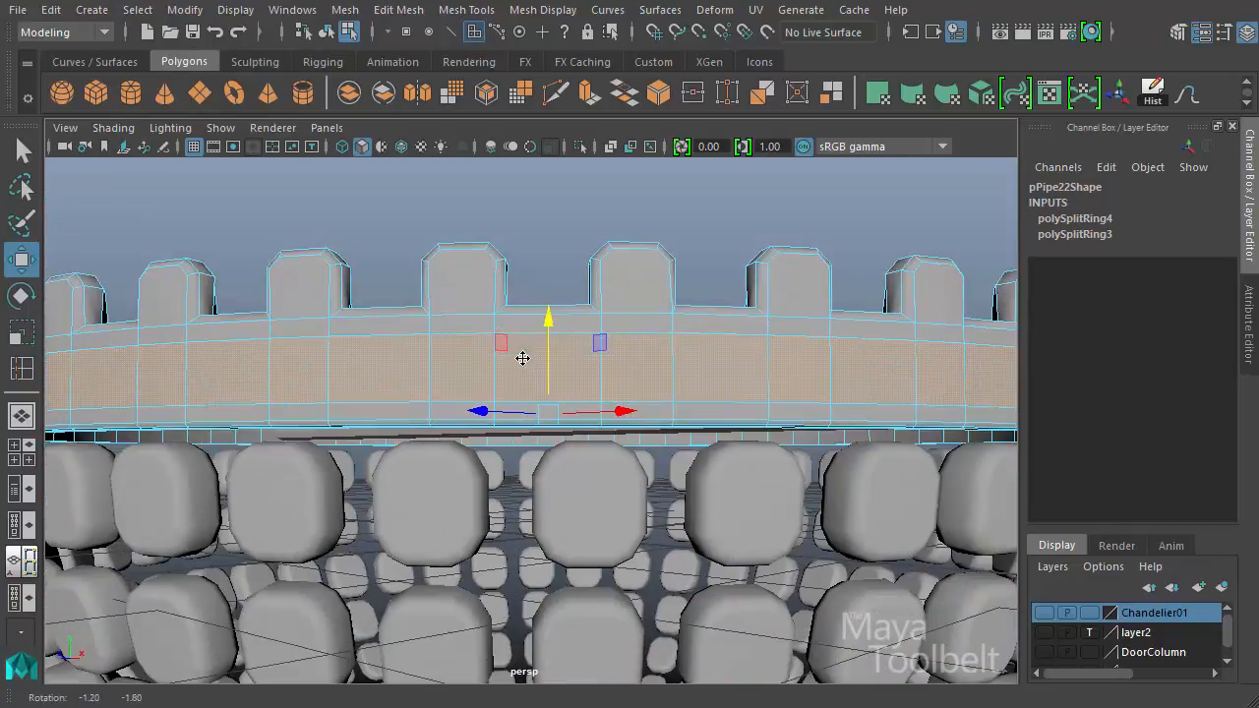
click(398, 10)
click(430, 182)
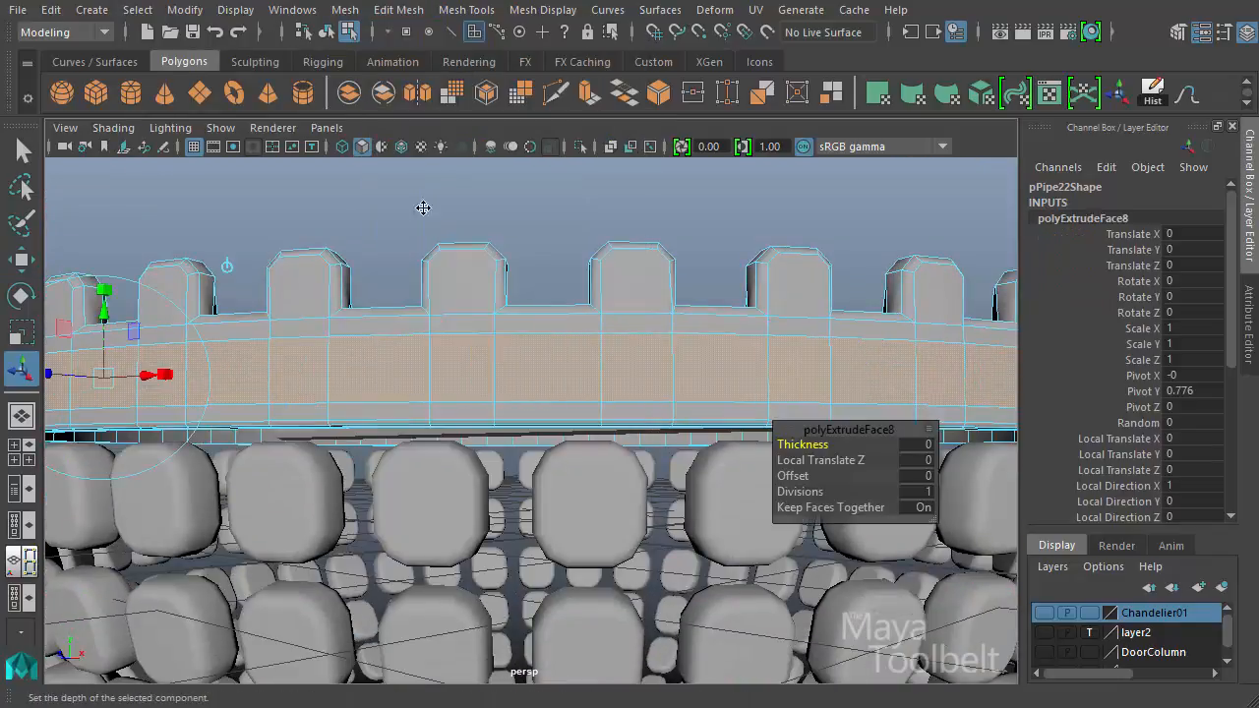
alt+drag(423, 207, 325, 344)
drag(240, 348, 312, 310)
drag(308, 243, 306, 260)
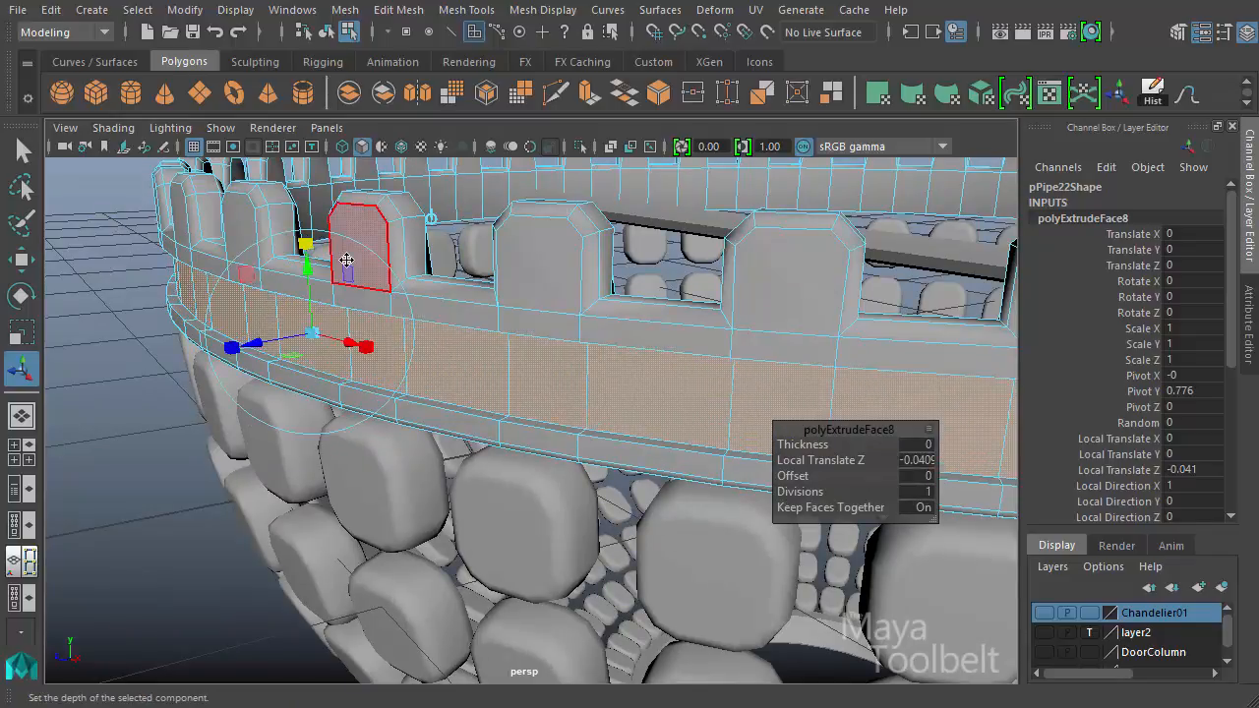
- Scale the recessed rim band faces down slightly in height so the recess gets sloped upper and lower sides
key(r)
alt+drag(826, 222, 777, 275)
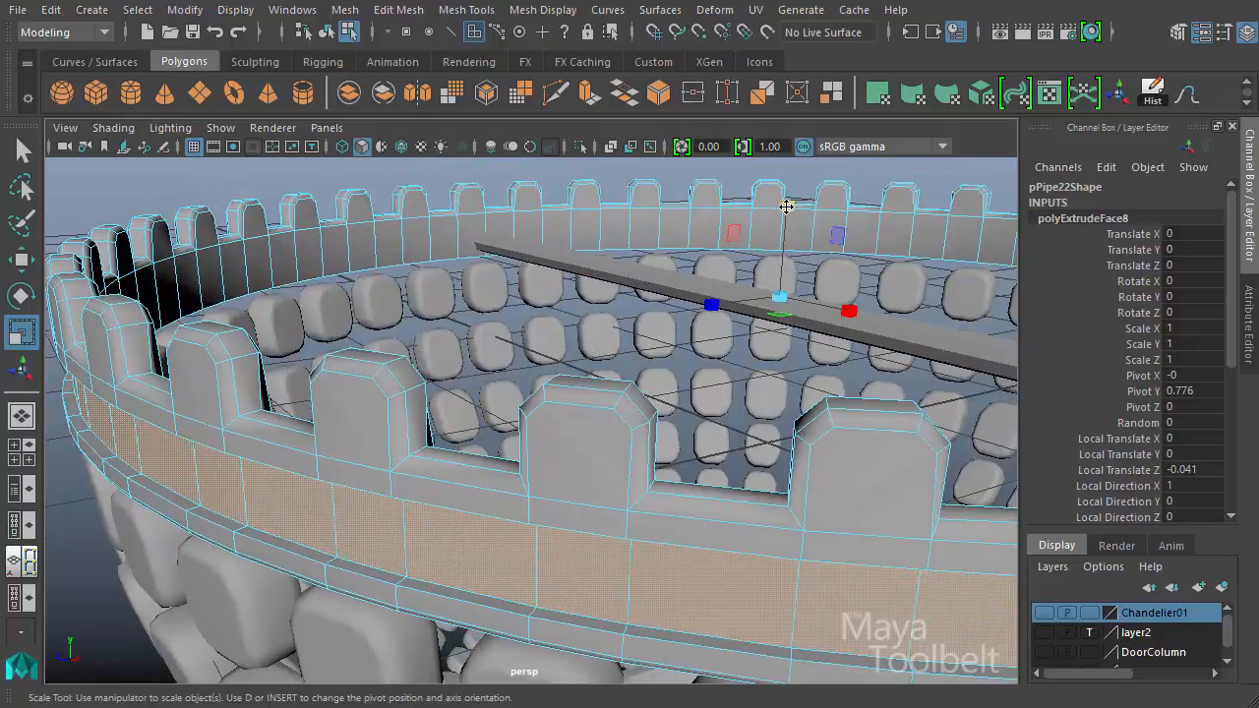
drag(786, 202, 787, 208)
alt+drag(697, 265, 610, 262)
alt+middle_drag(610, 262, 684, 403)
scroll(664, 351, up, 1)
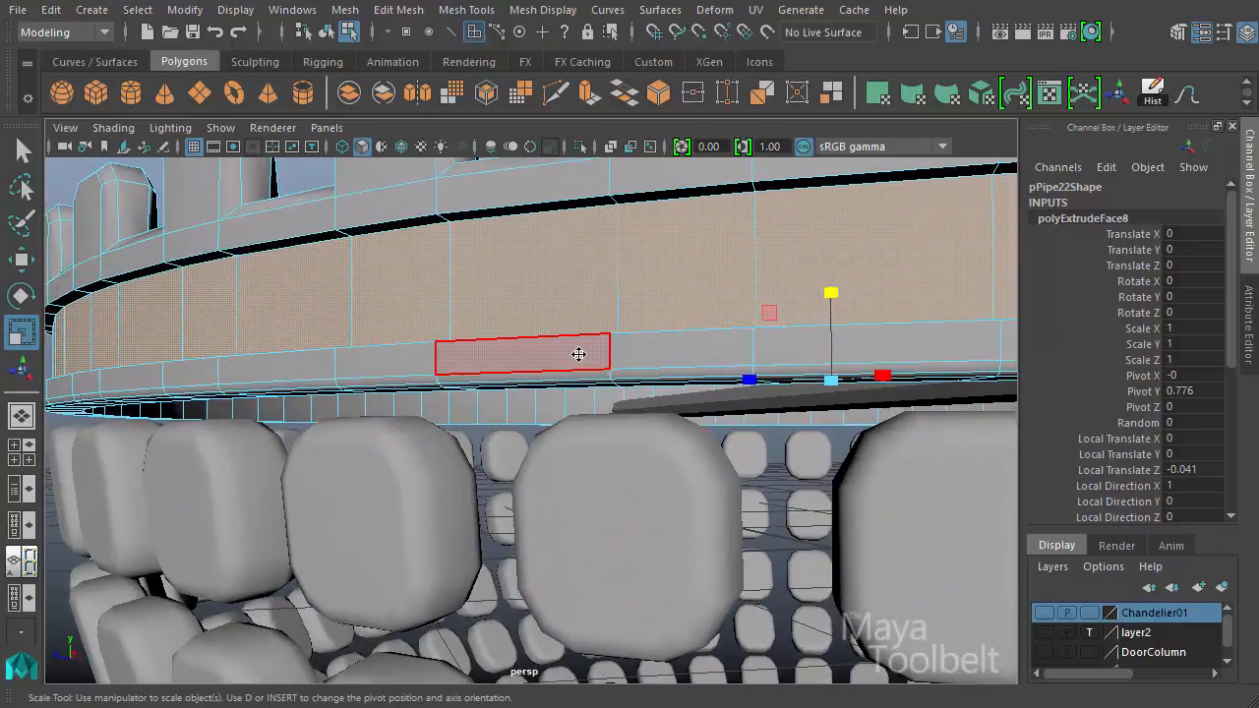
middle_drag(579, 357, 576, 379)
alt+middle_drag(462, 334, 569, 365)
scroll(569, 365, up, 1)
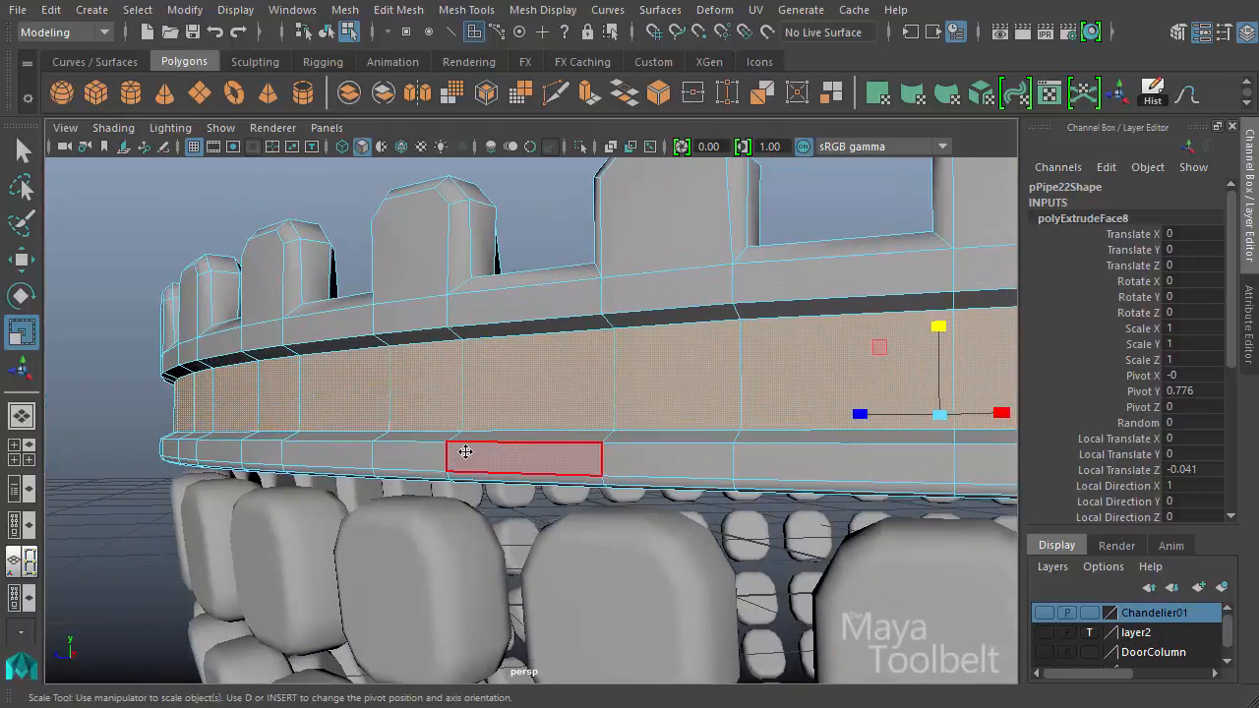
- Select the outer upper and lower edge loops of the rim band's recess and bevel them with a fraction of 0.46
right_drag(453, 346, 449, 295)
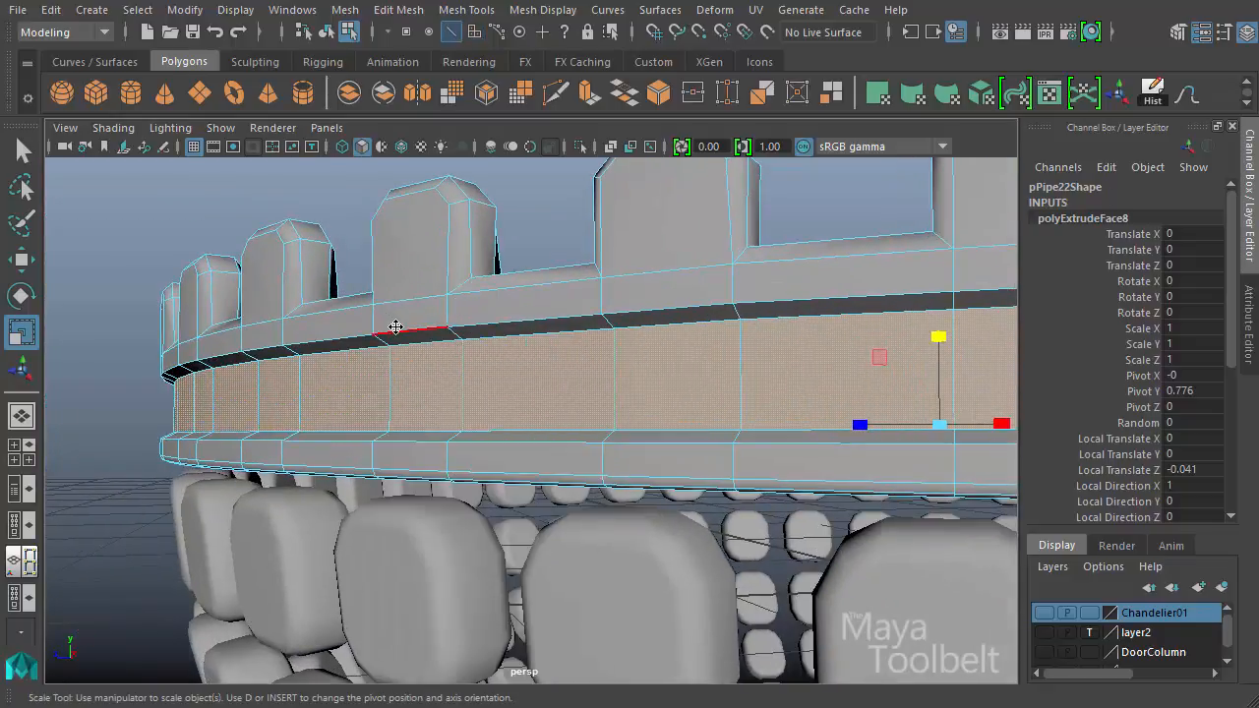
click(397, 327)
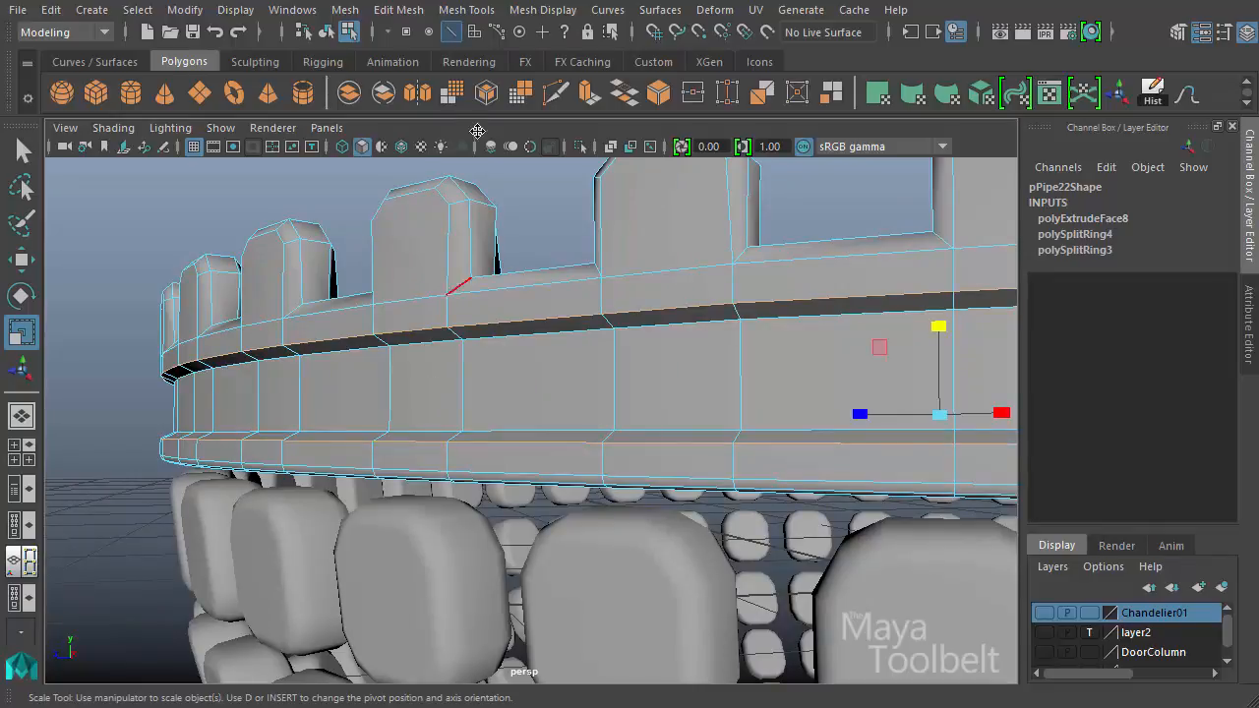
click(398, 9)
click(413, 79)
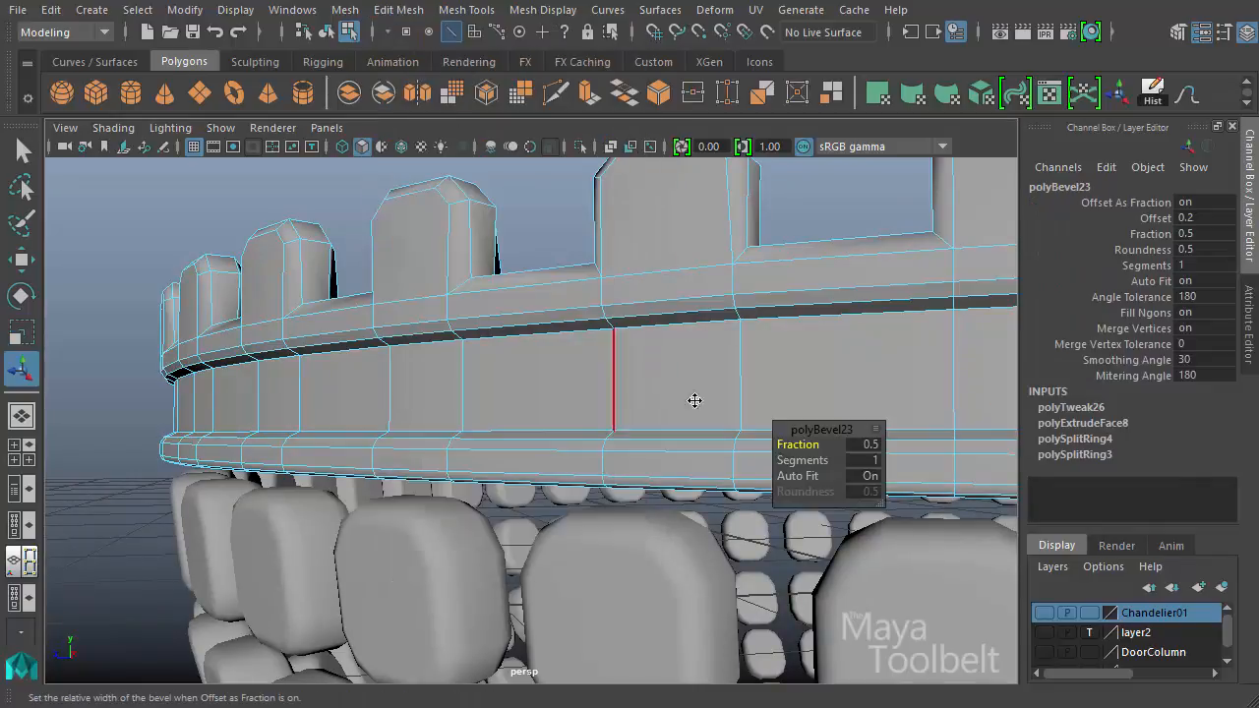
drag(803, 445, 802, 459)
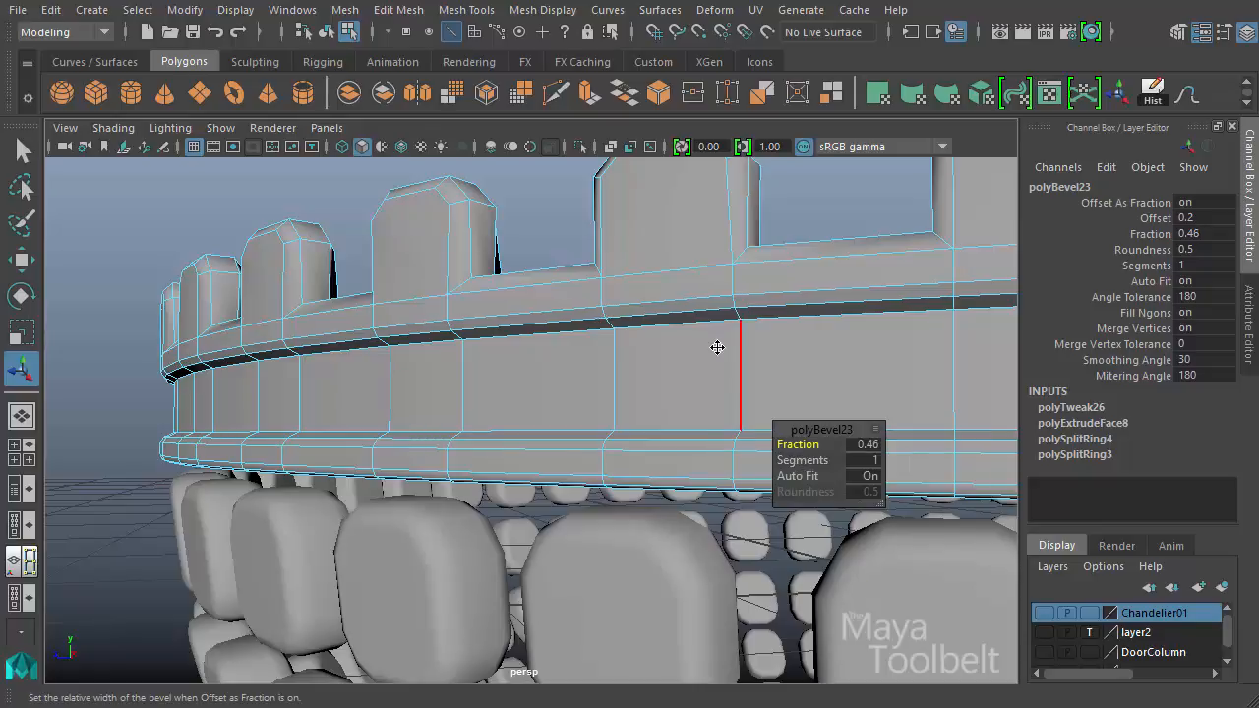
alt+drag(717, 347, 498, 422)
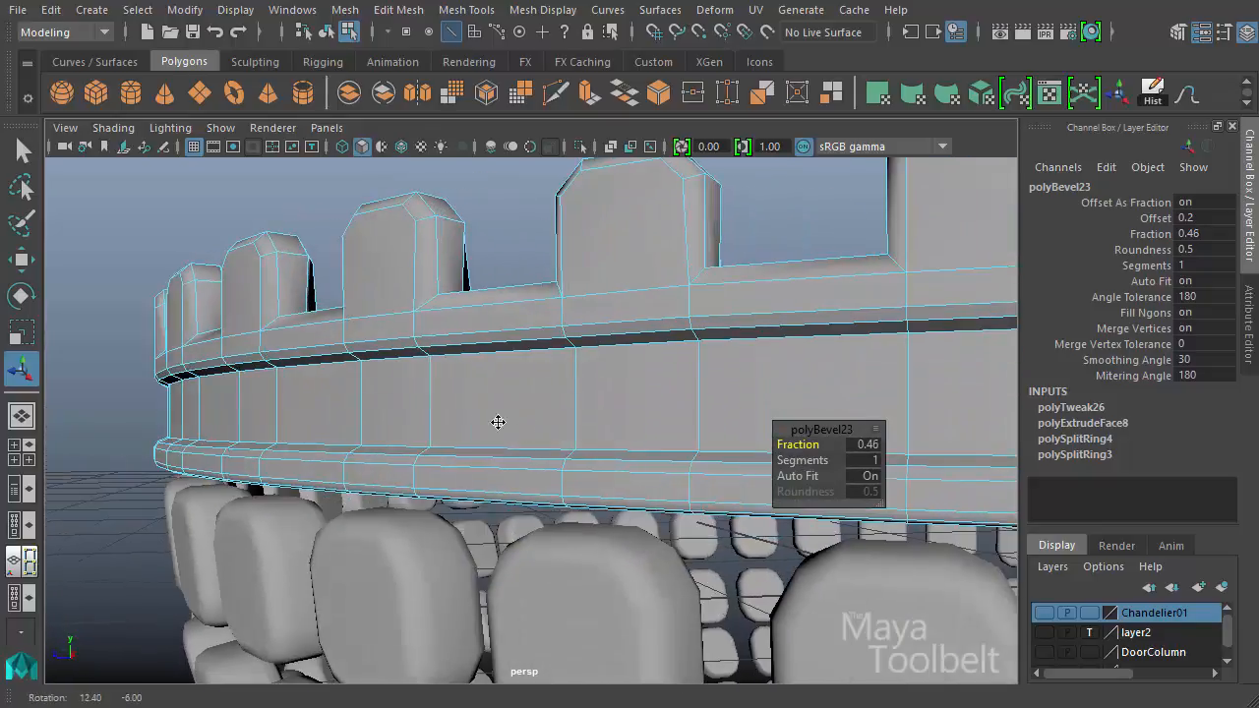
- Bevel the recess's inner upper and lower edge loops with a fraction of 0.09 and return to object selection
click(409, 358)
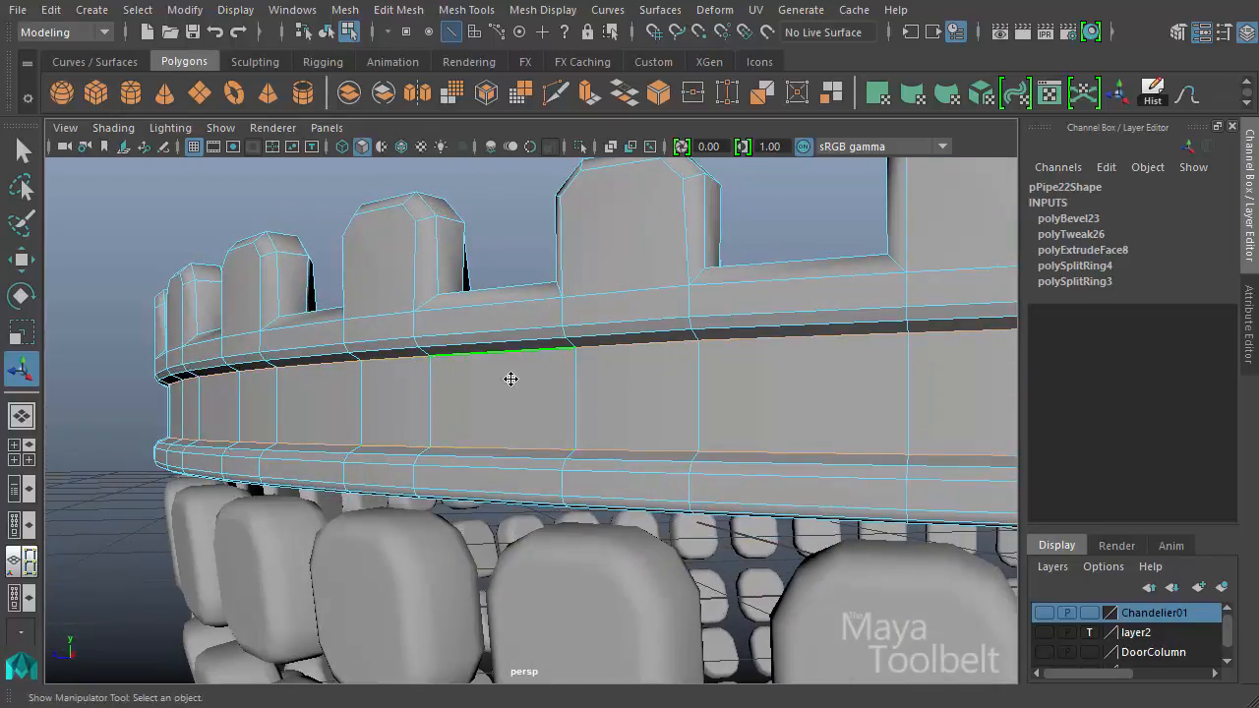
key(ctrl+b)
drag(786, 450, 757, 458)
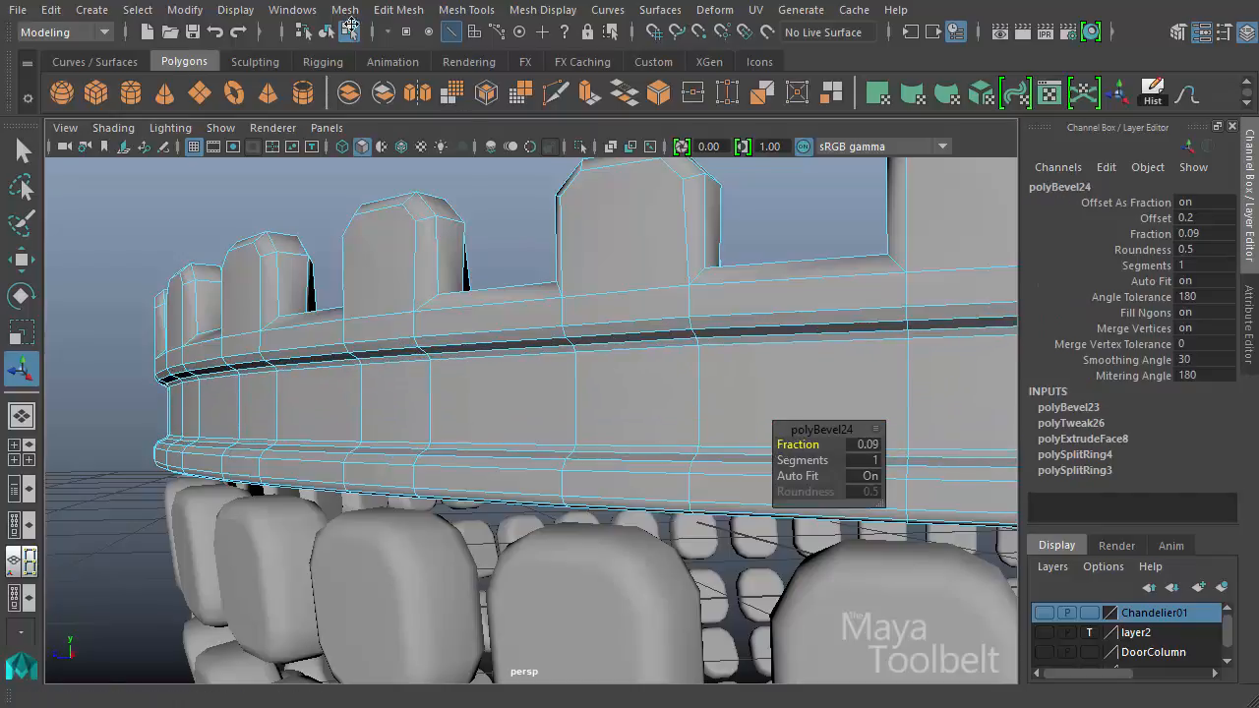
click(324, 30)
click(481, 179)
- Raise the support bar to a Translate Y of 0.775, centring its end on the recessed rim band
scroll(367, 281, down, 6)
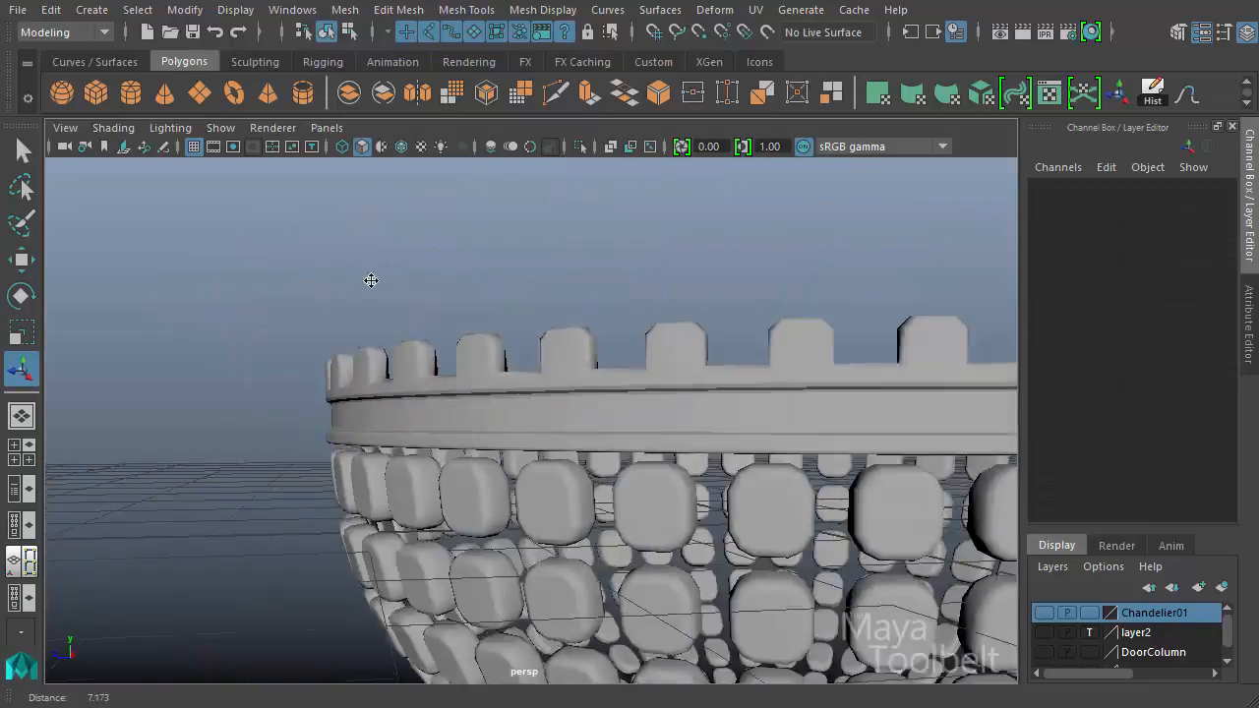
alt+drag(550, 305, 439, 357)
scroll(823, 466, up, 8)
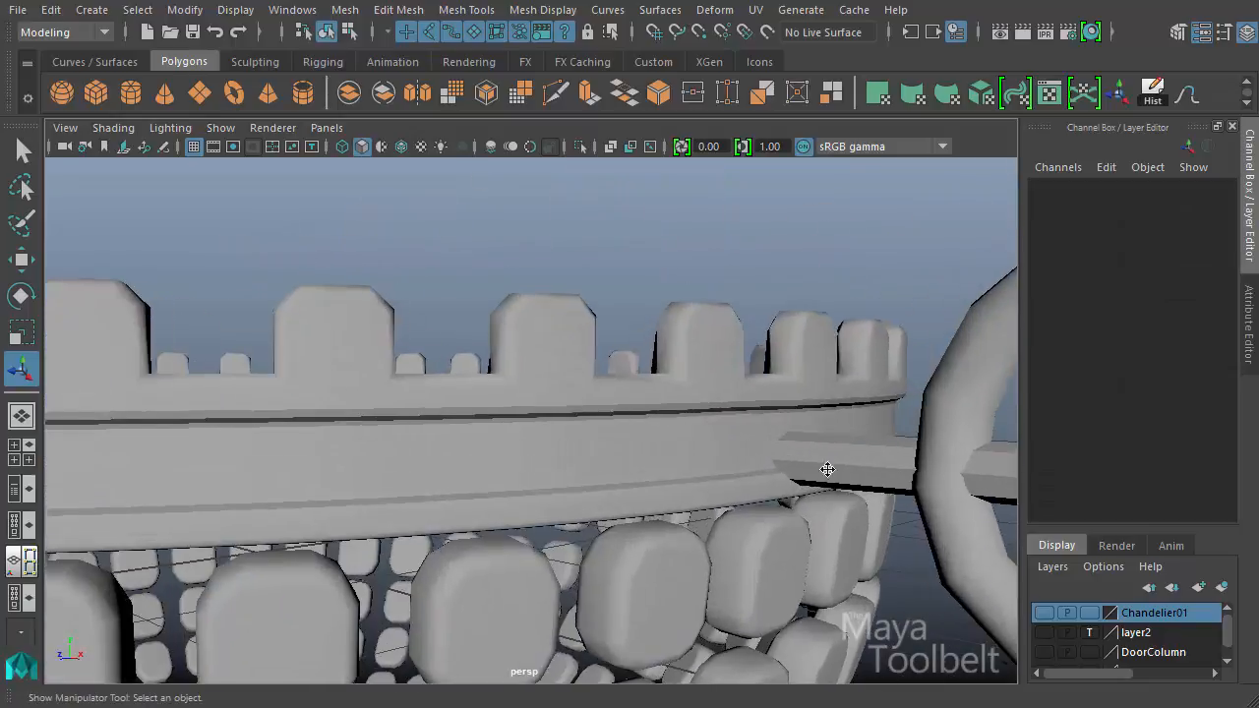
click(861, 446)
key(w)
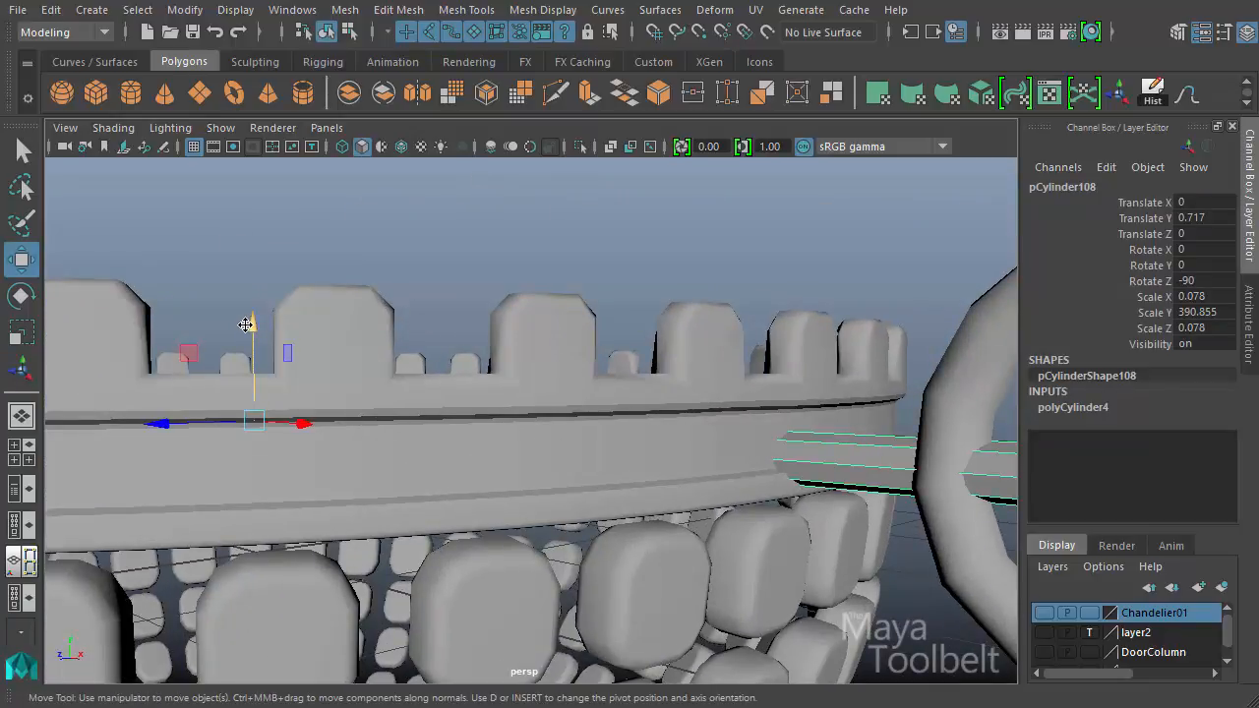
drag(246, 325, 252, 315)
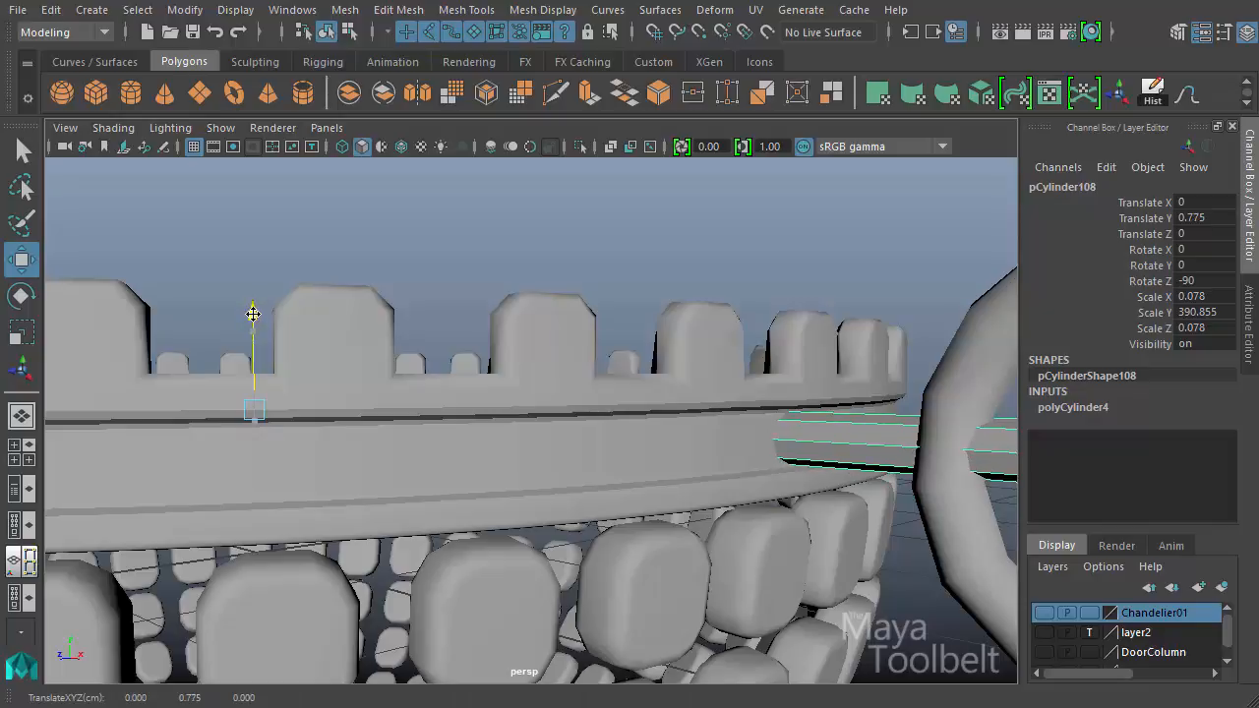
- Shorten the support bar to a Scale Y of about 369.769 so its end meets the outer curve of the scroll arm
alt+drag(700, 351, 795, 368)
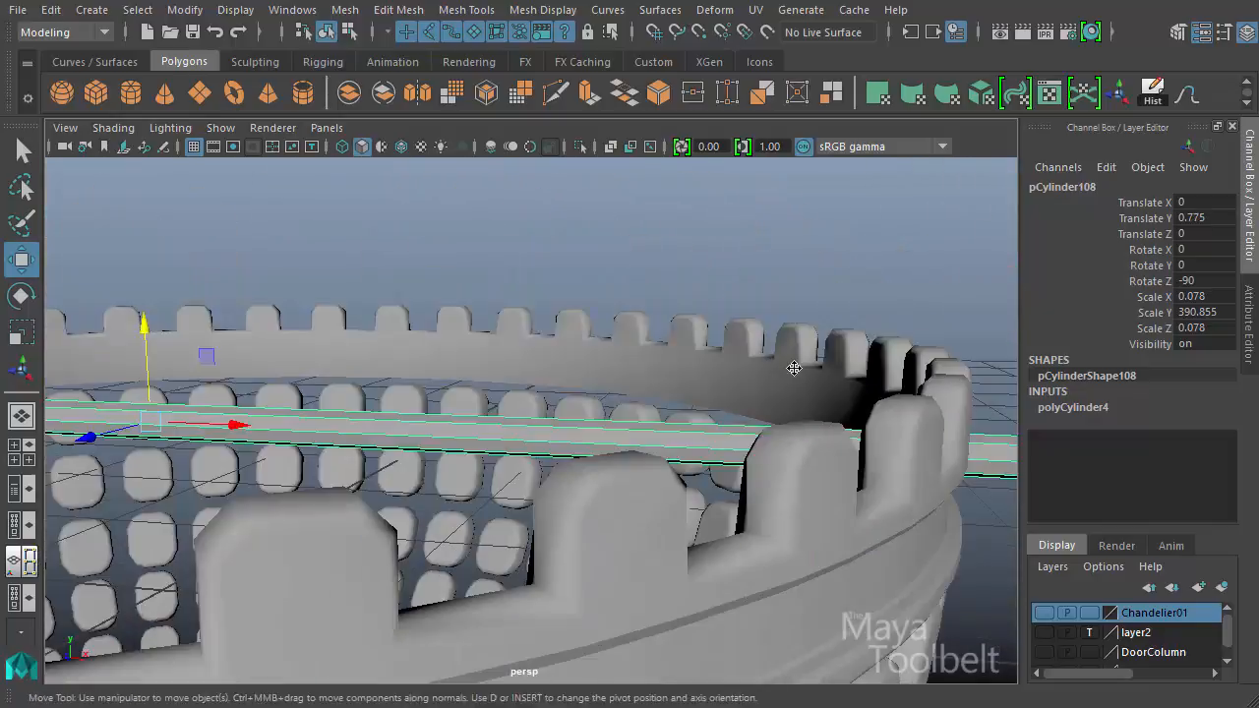
alt+right_drag(794, 368, 635, 377)
alt+drag(635, 377, 590, 429)
alt+right_drag(590, 429, 317, 400)
alt+drag(317, 400, 292, 384)
key(r)
alt+middle_drag(297, 356, 242, 344)
alt+right_drag(242, 343, 401, 413)
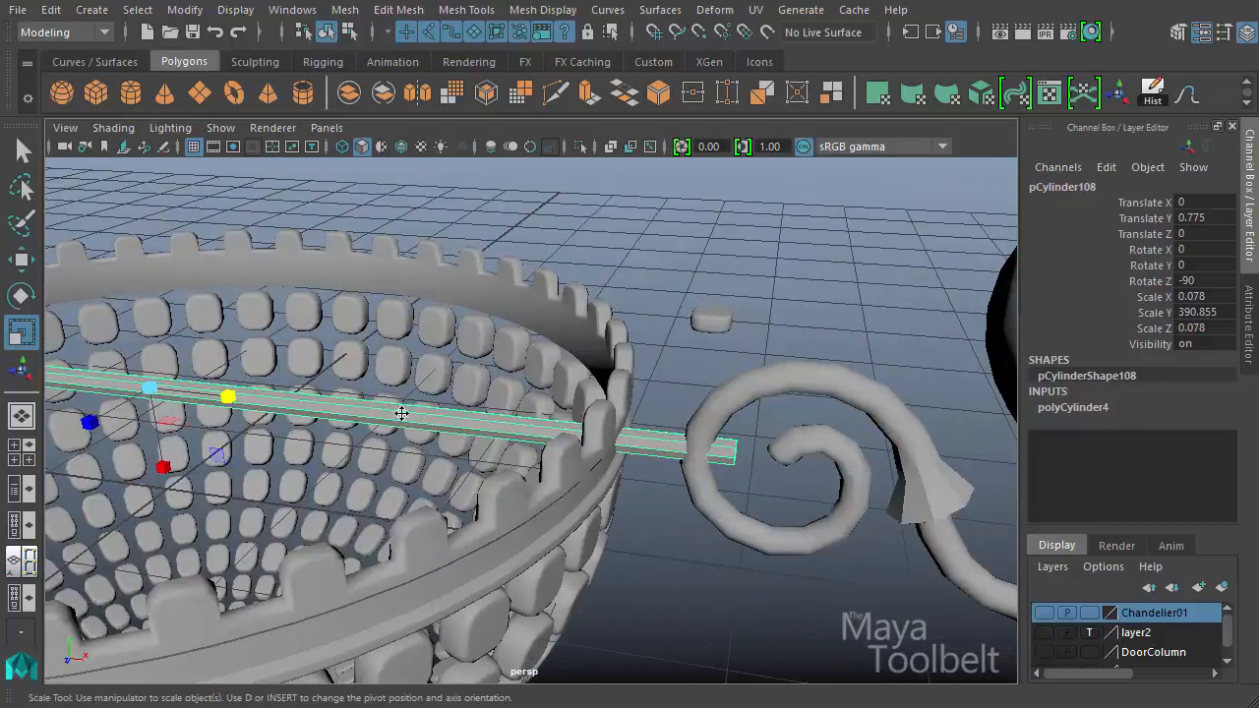
alt+drag(447, 383, 461, 334)
alt+middle_drag(461, 334, 398, 383)
alt+right_drag(398, 384, 620, 442)
alt+drag(620, 442, 635, 404)
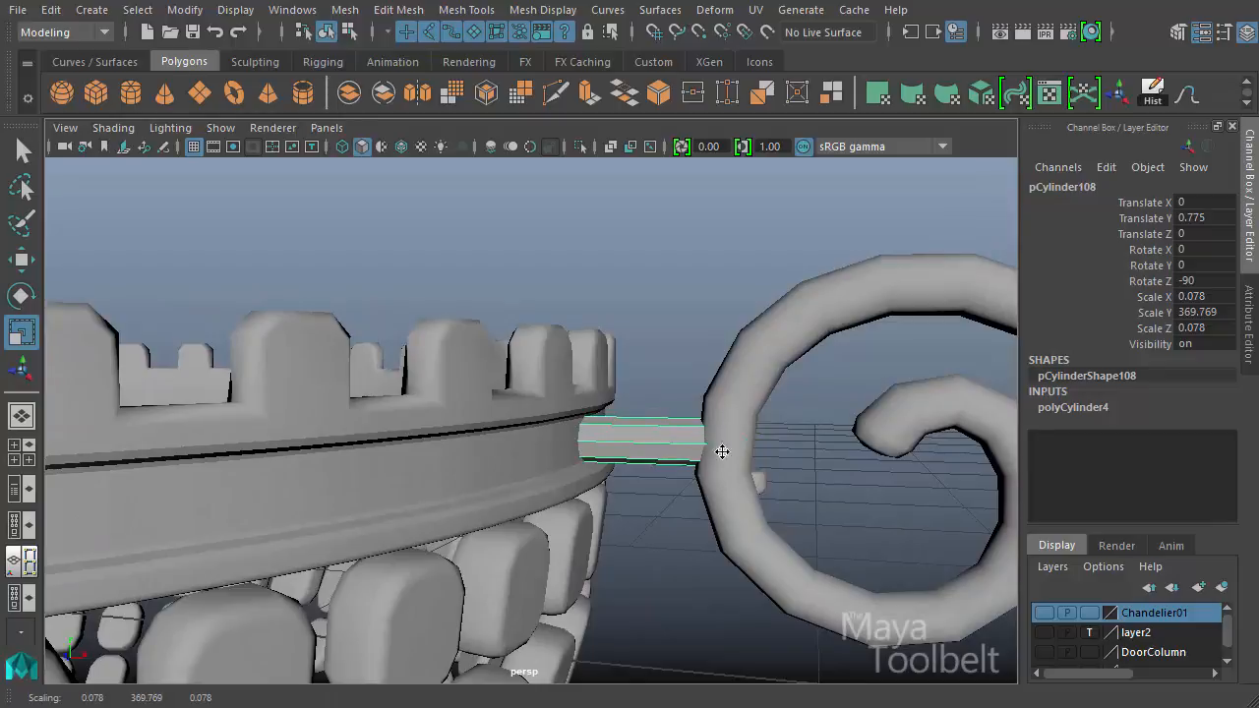
- Soften the support bar's edges and return to object selection with nothing selected
alt+drag(774, 376, 665, 348)
right_drag(666, 348, 668, 301)
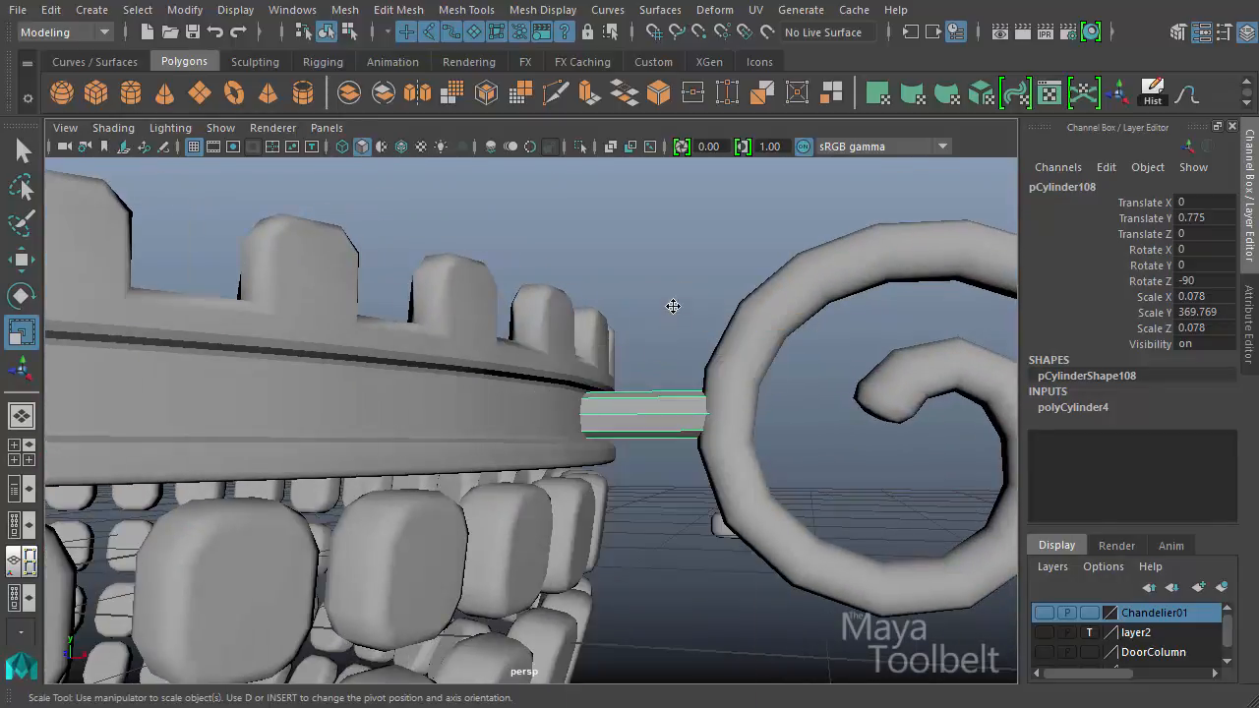
click(542, 9)
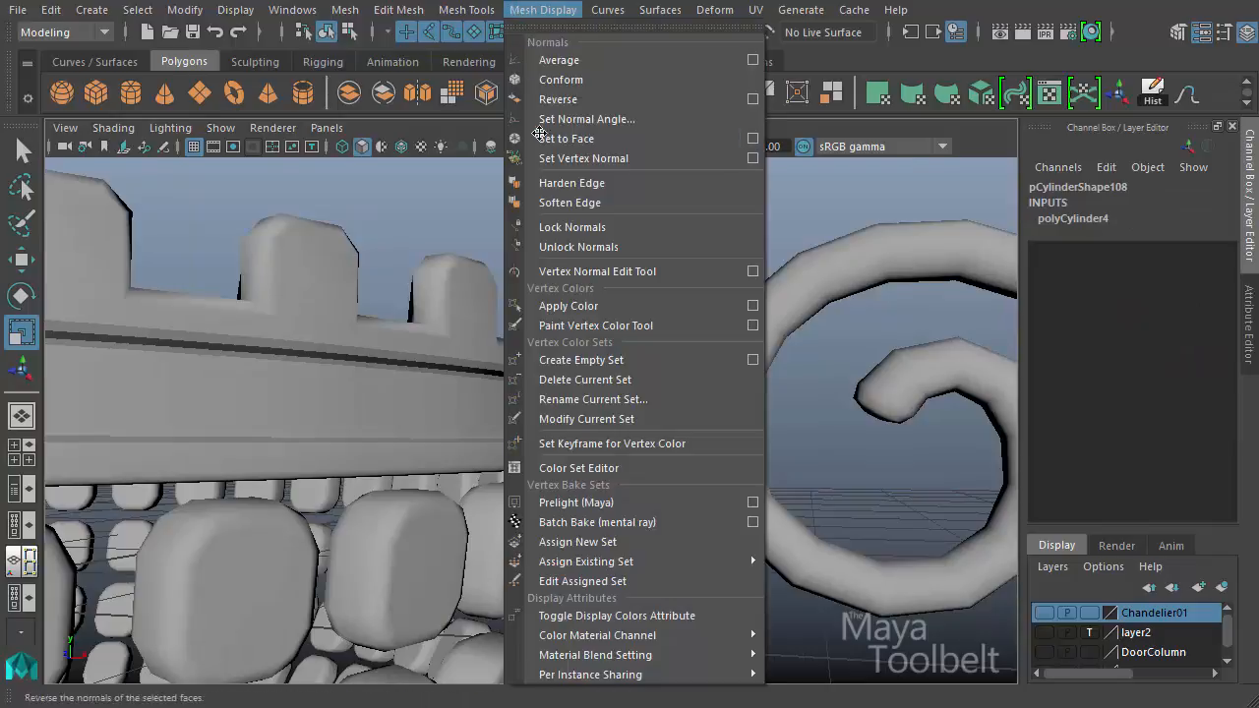
click(557, 203)
click(657, 269)
alt+drag(658, 270, 669, 340)
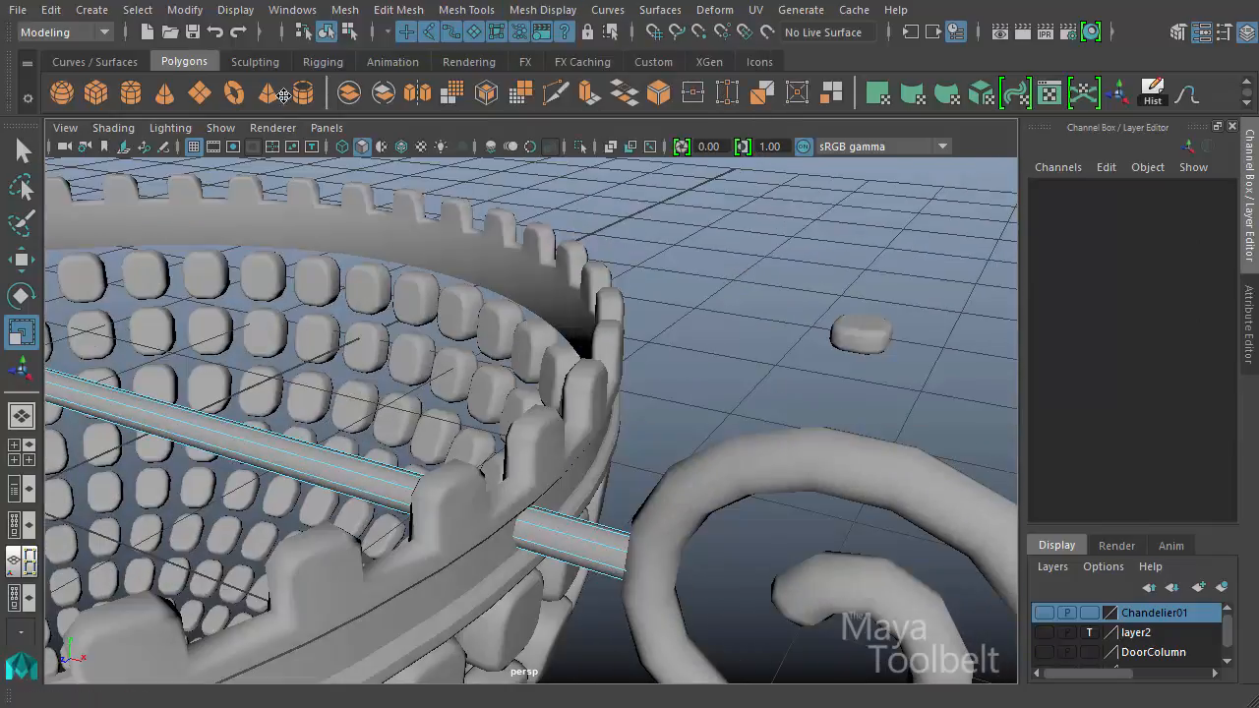
click(325, 31)
click(725, 393)
- Create a small polygon cylinder on the scroll arm near the bar's end and scale it uniformly to about 11.019
alt+drag(725, 393, 492, 343)
alt+middle_drag(462, 339, 387, 332)
alt+right_drag(387, 332, 638, 353)
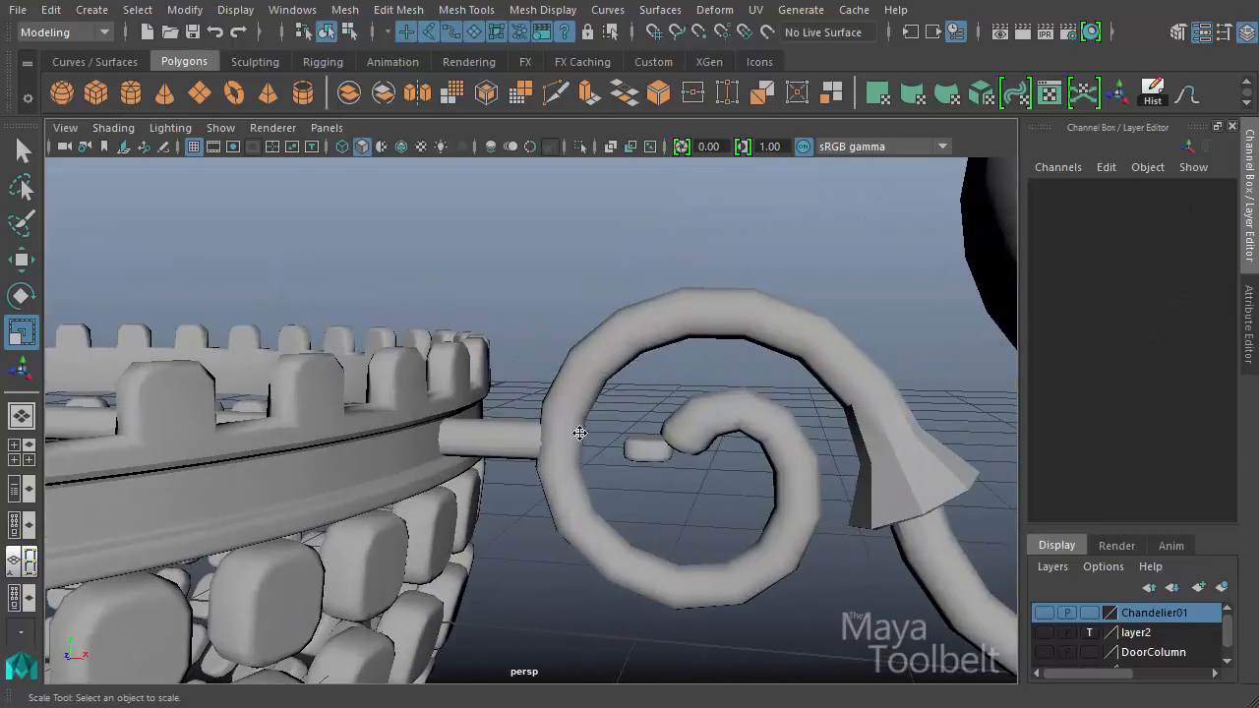
click(507, 428)
alt+right_drag(581, 459, 699, 467)
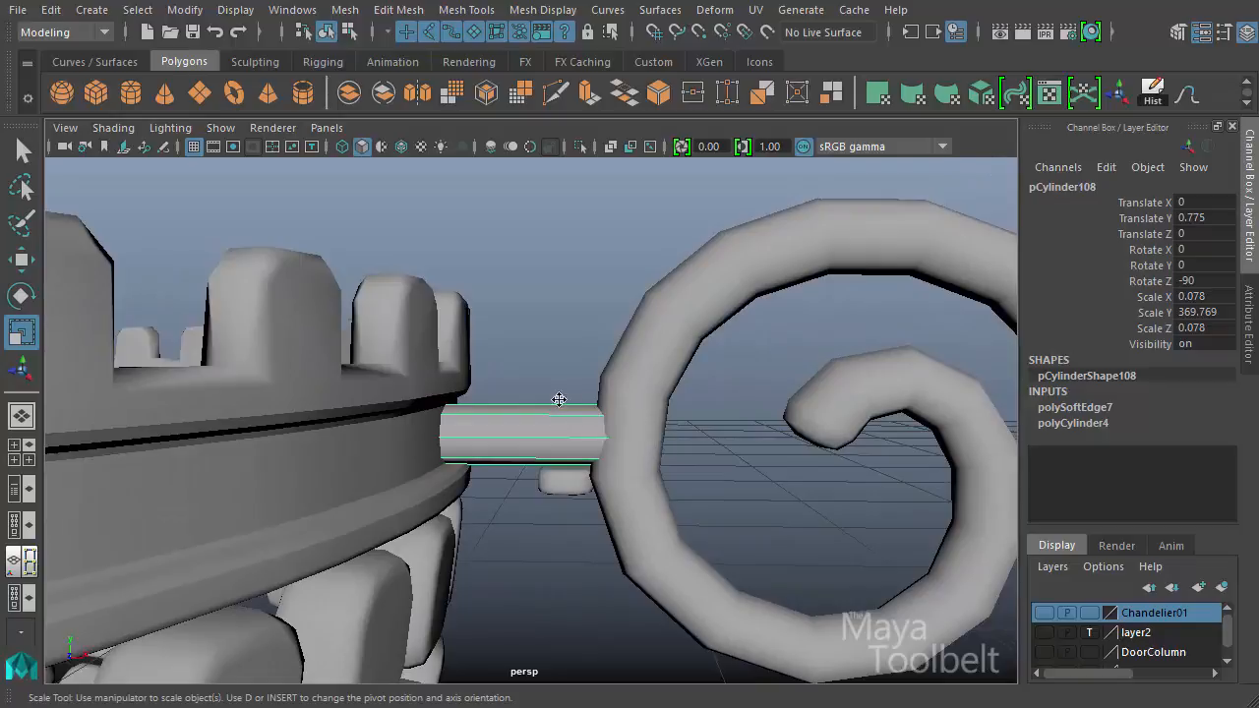
click(123, 92)
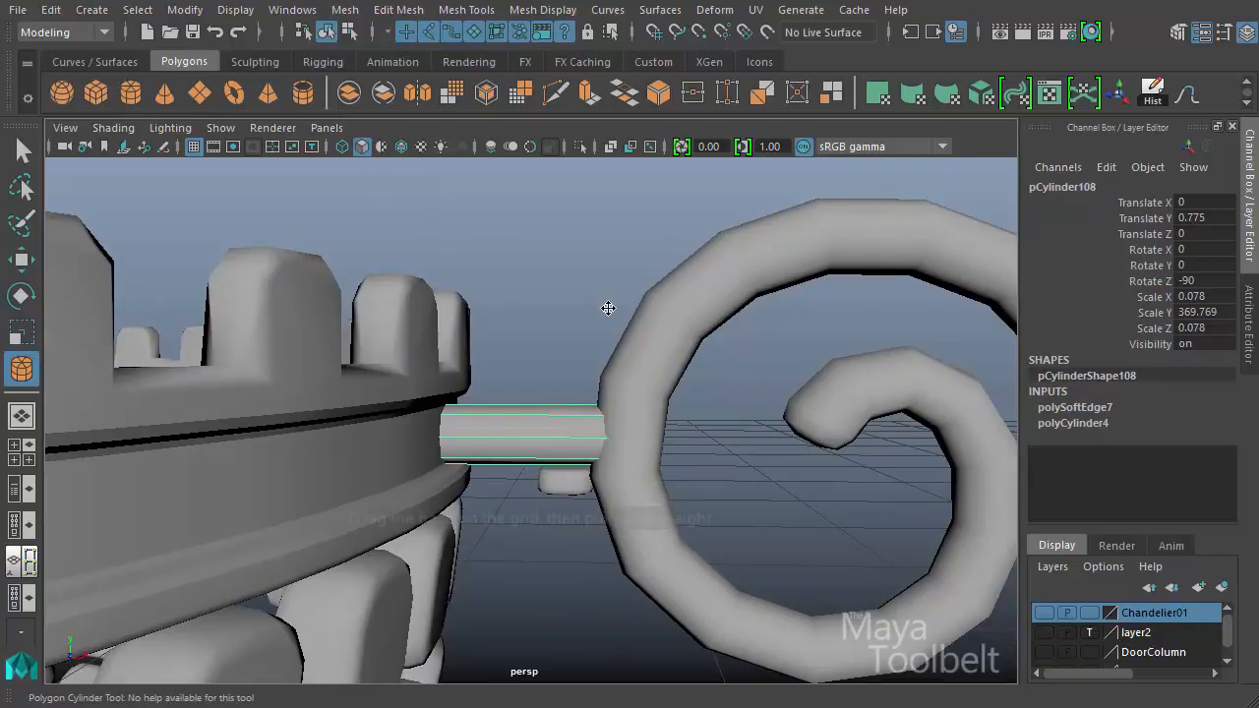
click(668, 403)
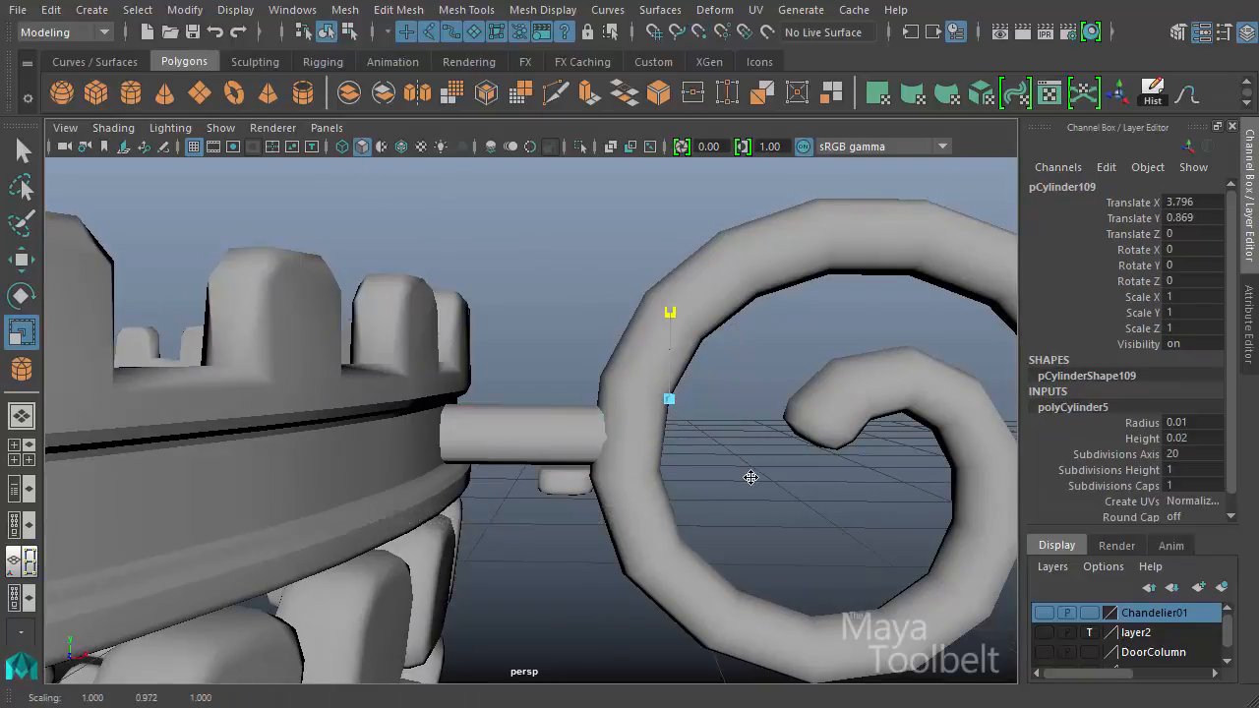
drag(671, 400, 742, 415)
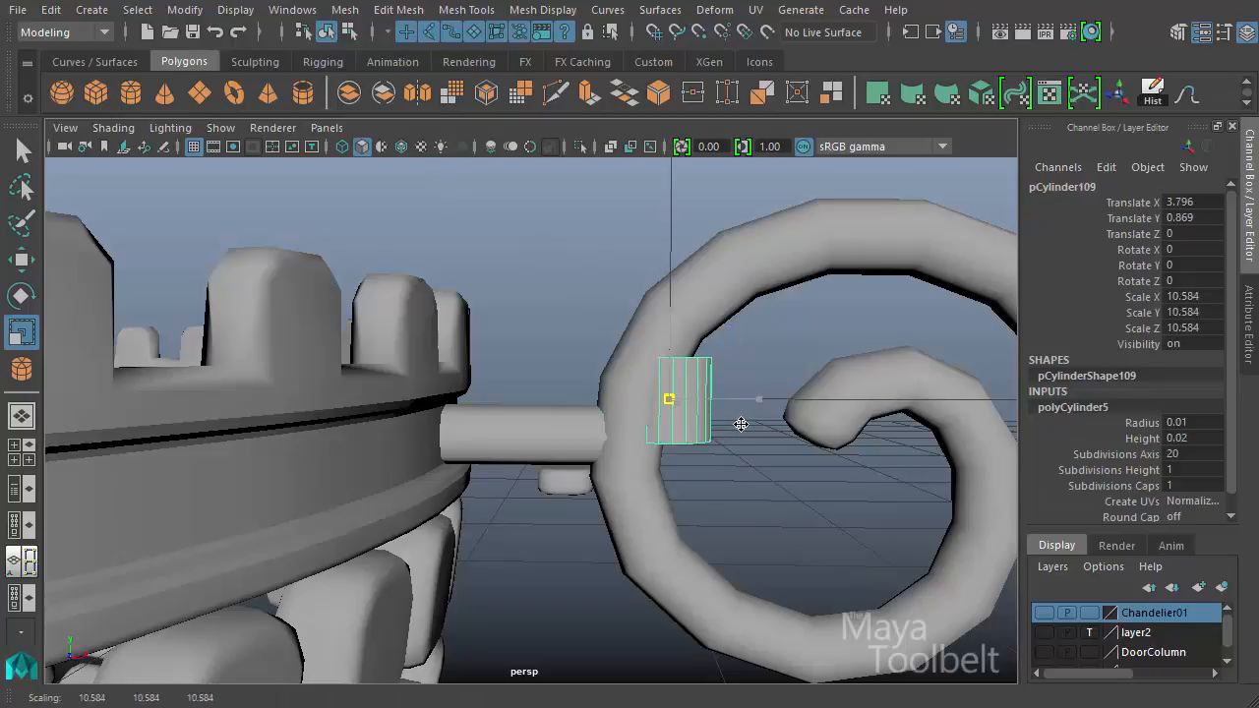
- Rotate the small cylinder to 90 in Z so it lines up with the support bar
key(e)
drag(725, 327, 546, 391)
key(w)
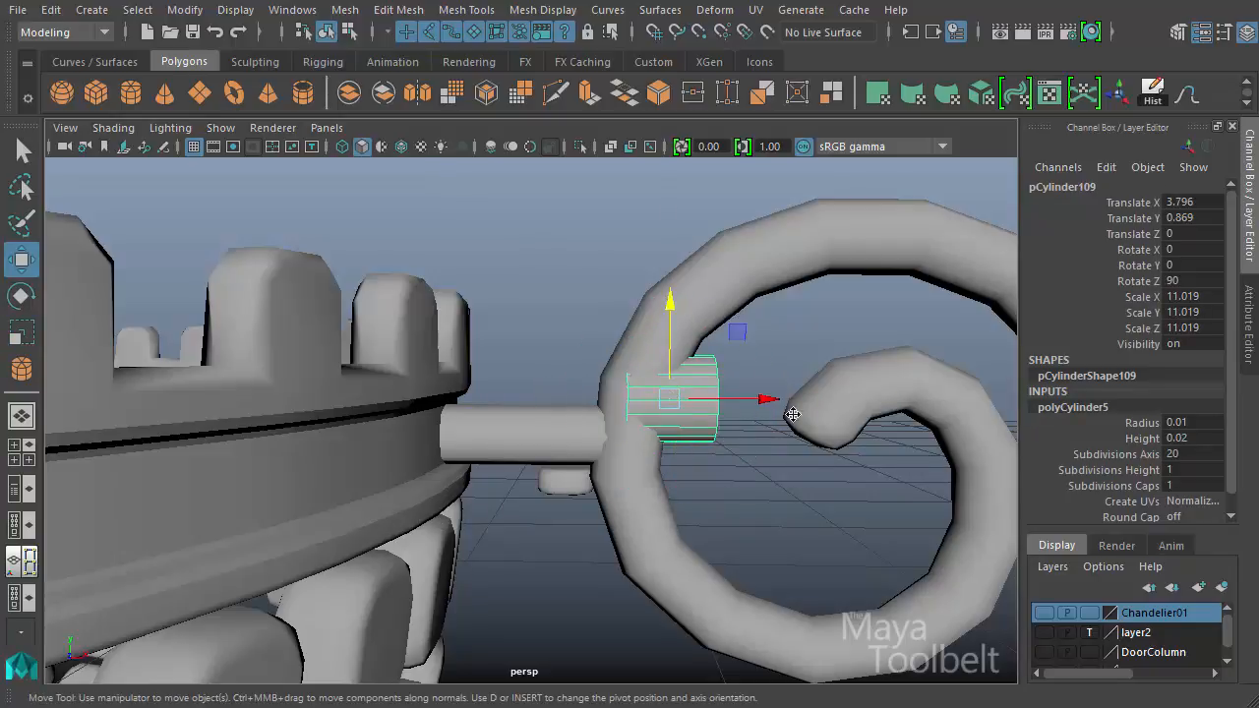
- Set the small cylinder's cap subdivisions to 0 and move it over the bar-to-scroll joint at X 3.701, Y 0.767
alt+drag(792, 414, 708, 427)
alt+drag(578, 439, 652, 421)
click(1039, 488)
key(w)
drag(715, 373, 681, 396)
key(r)
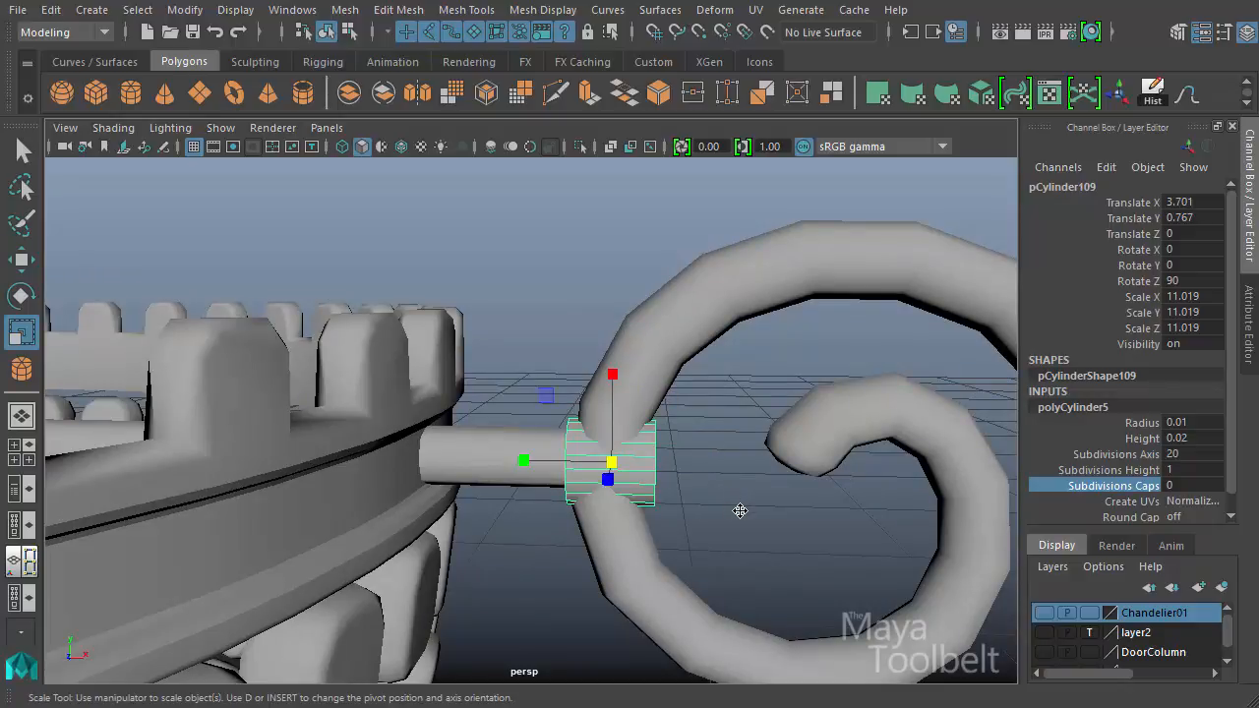
- Undo the small cylinder's scaling, move over the joint, cap change and rotation until it stands upright again
middle_drag(739, 510, 755, 509)
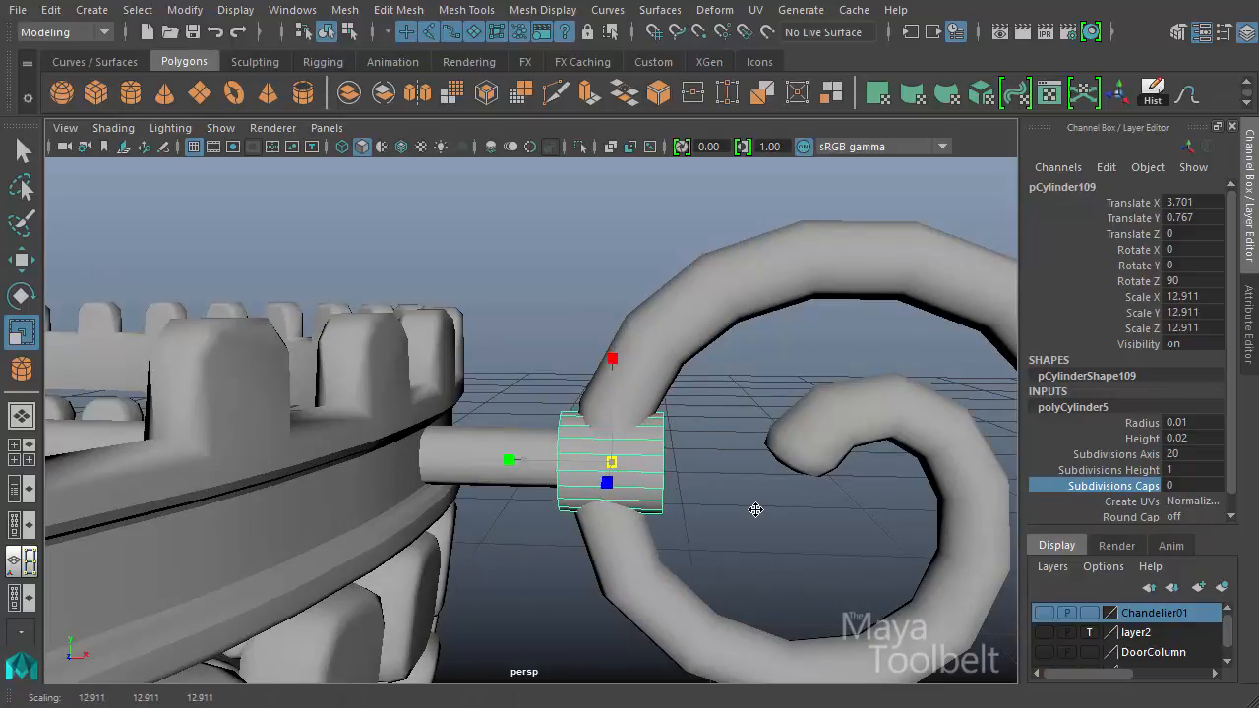
key(e)
key(ctrl+z)
key(ctrl+z)
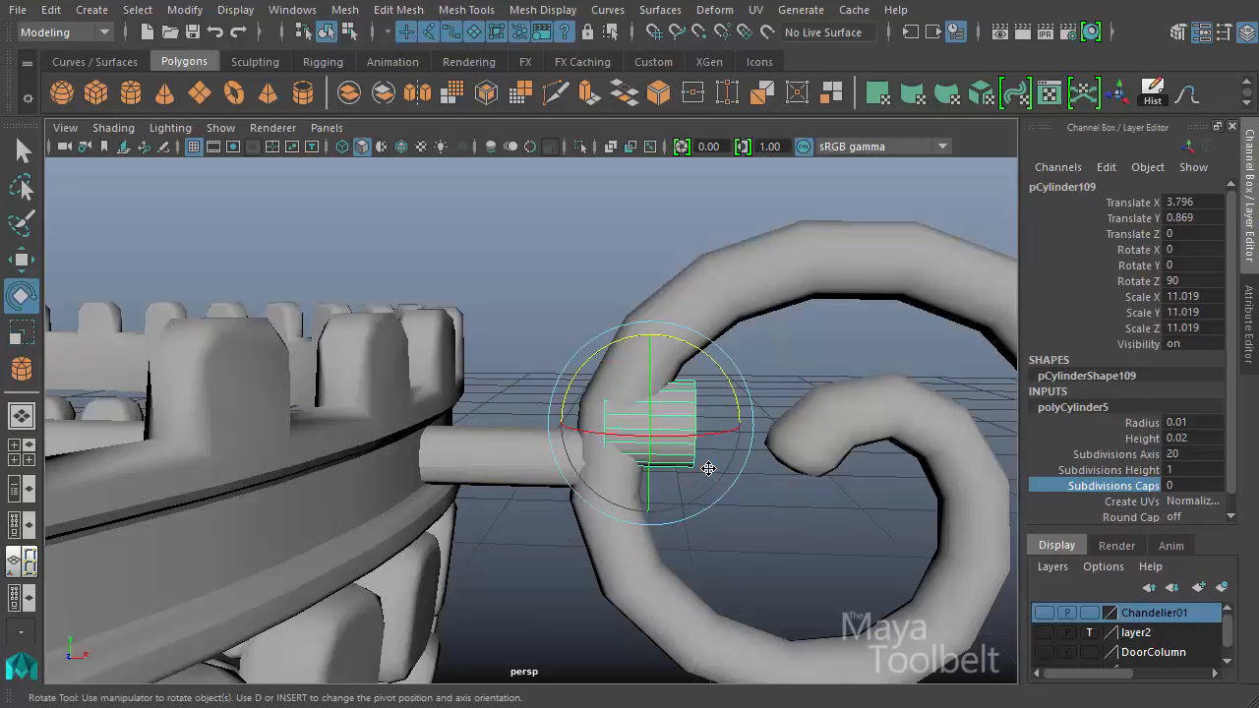
key(ctrl+z)
- Move the upright cylinder over the bar-to-scroll joint at X 3.701, Y 0.769 and scale it uniformly to about 13.106
key(w)
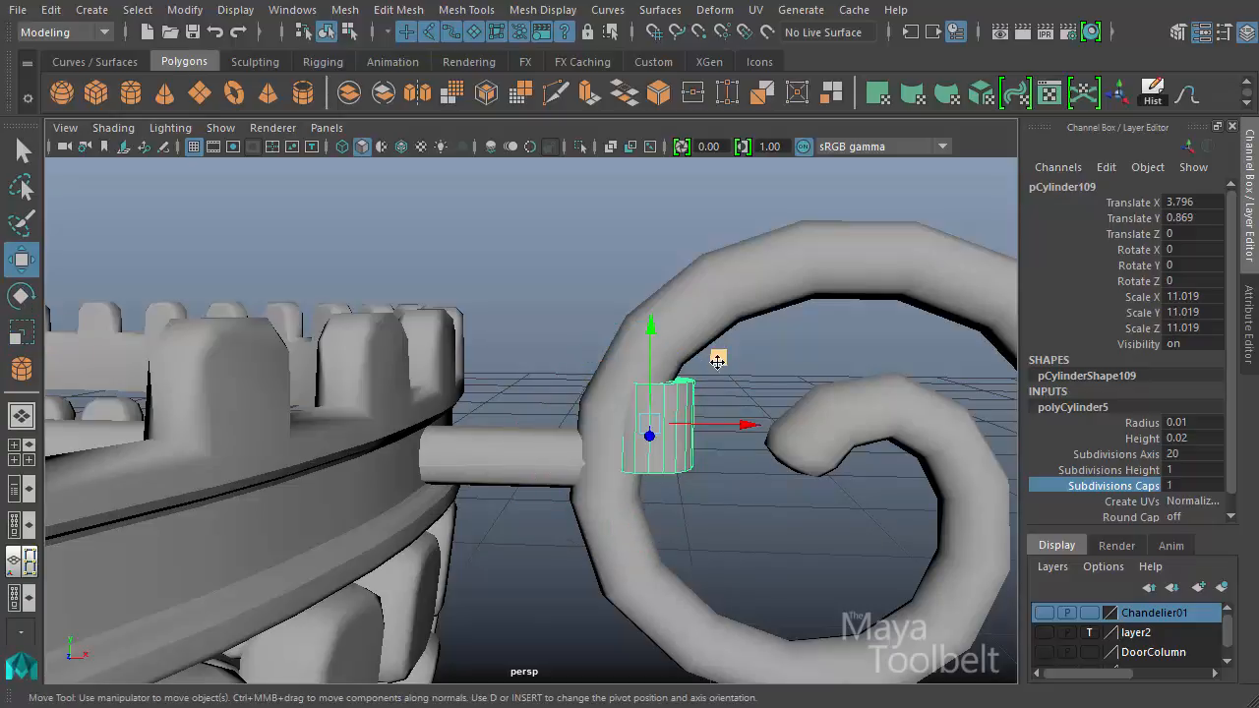
drag(718, 361, 665, 401)
key(r)
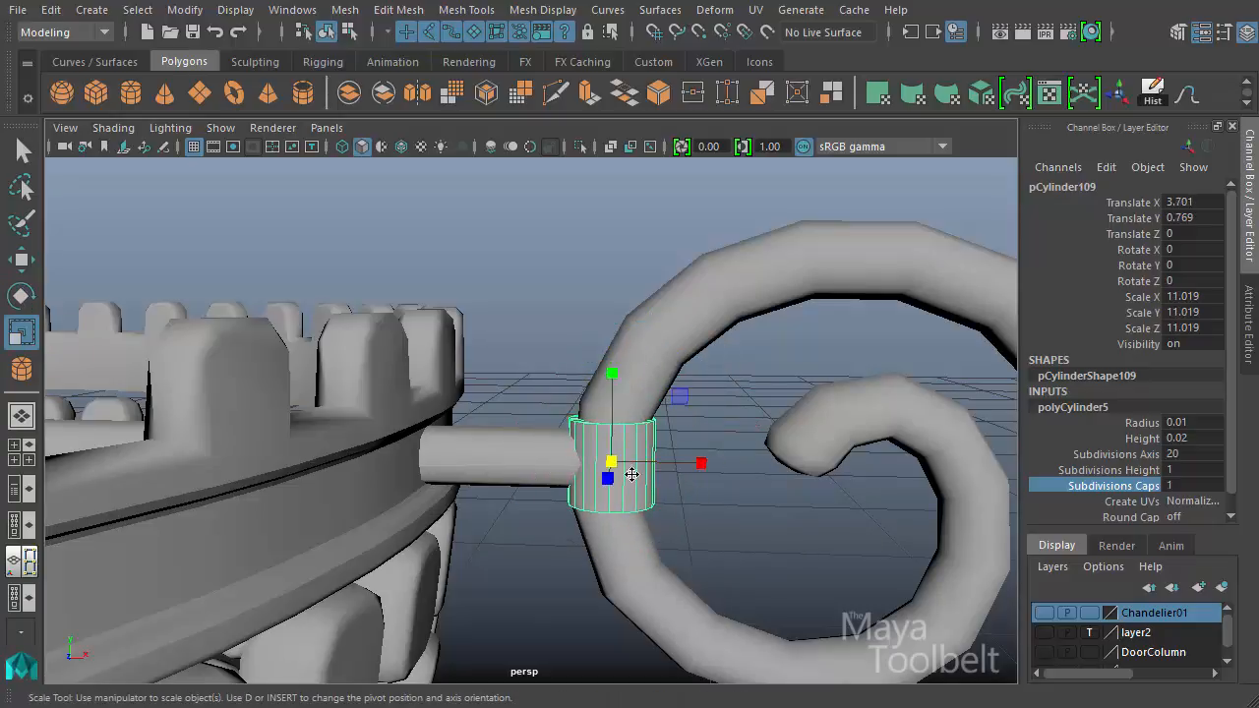
alt+drag(632, 475, 577, 570)
key(f)
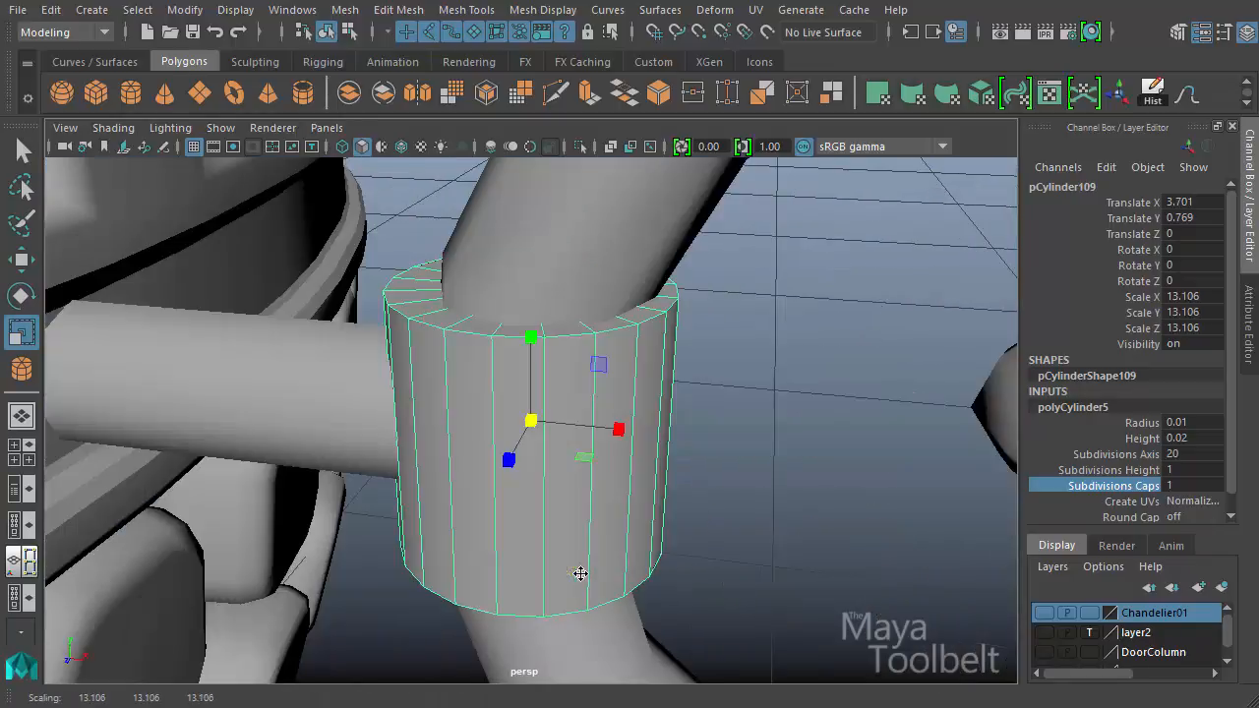
alt+drag(719, 572, 748, 580)
alt+right_drag(748, 580, 750, 508)
- Set the collar cylinder's cap subdivisions to 0 and move it to about X 3.714, Y 0.786 around the scroll arm
click(1139, 480)
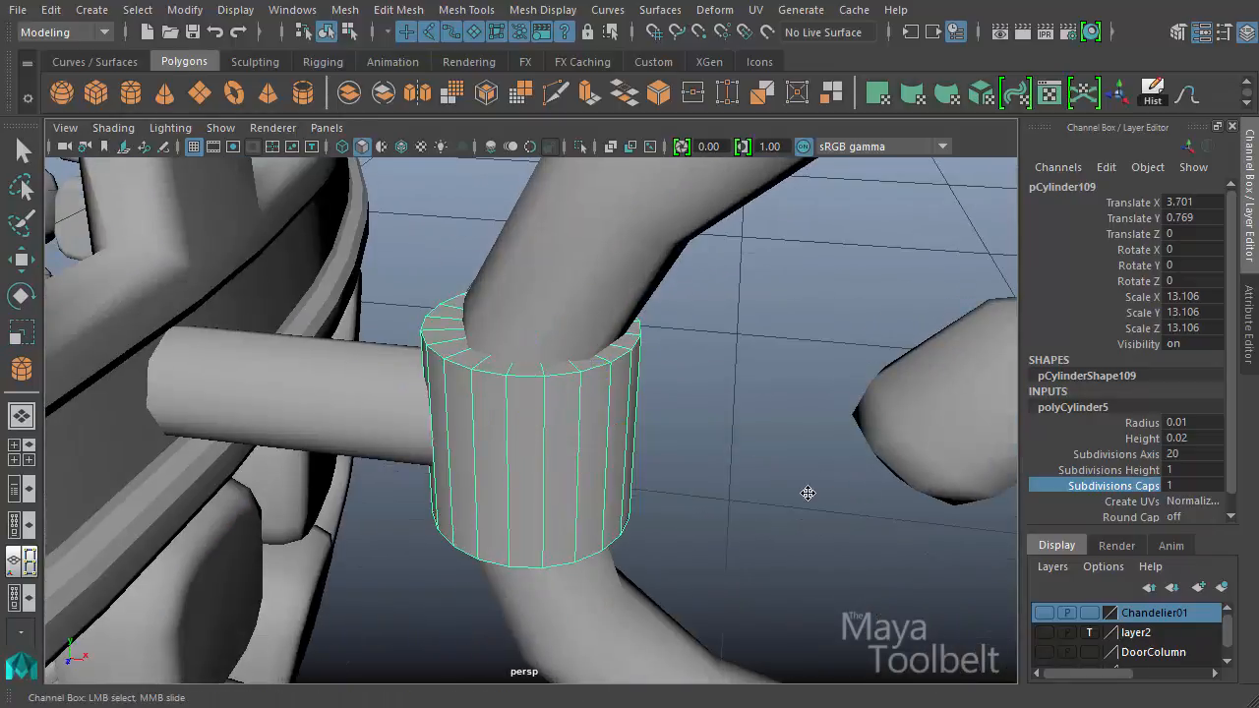
middle_drag(807, 492, 750, 495)
alt+drag(750, 495, 702, 505)
key(w)
alt+drag(692, 309, 656, 478)
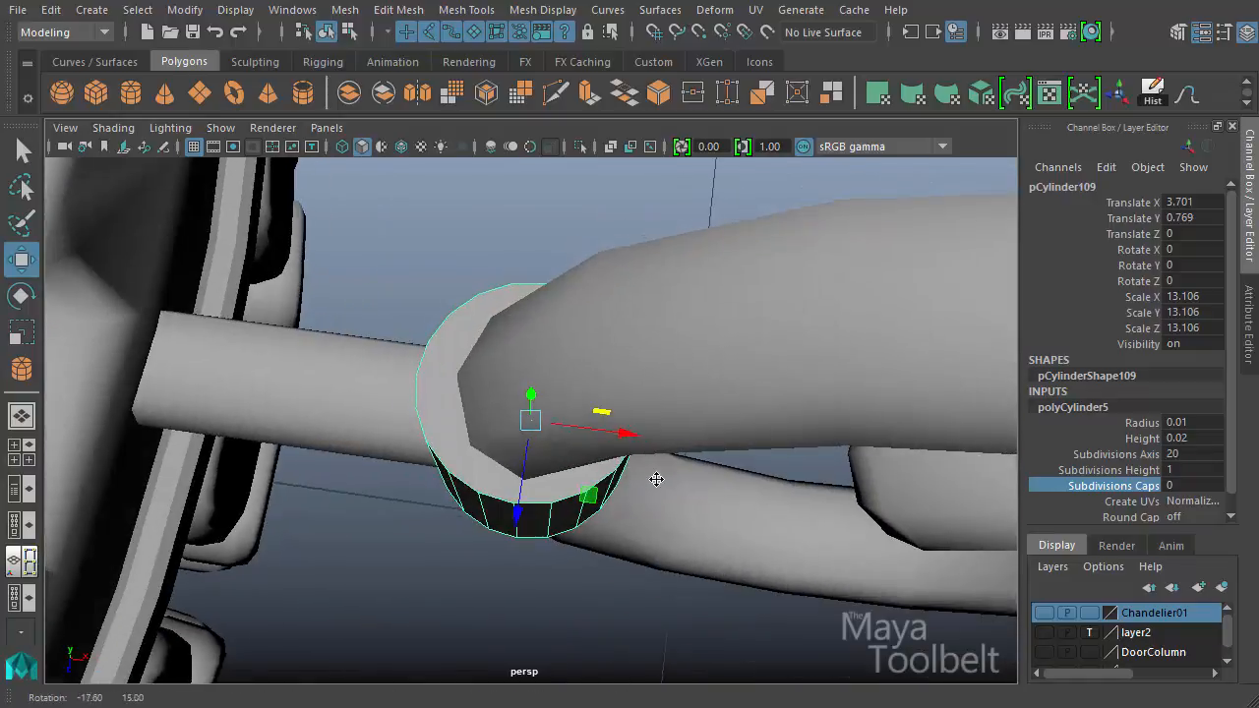
drag(620, 433, 507, 434)
key(v)
alt+drag(660, 369, 537, 321)
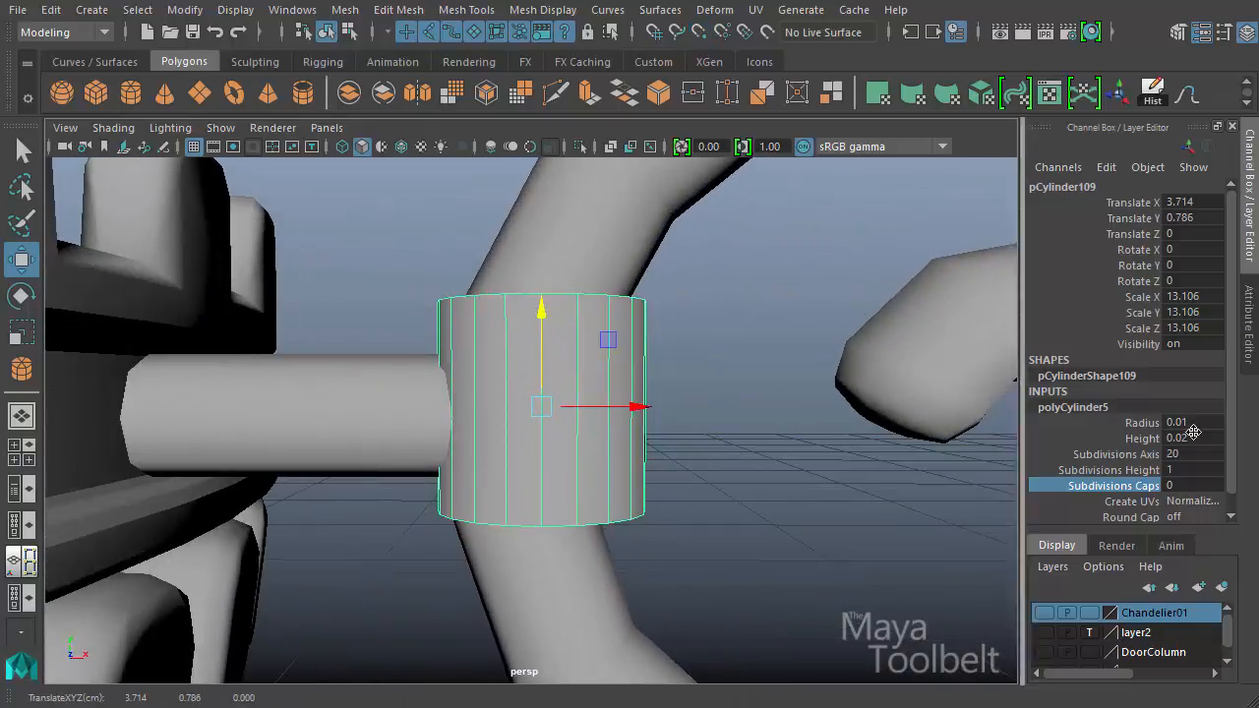
- Reduce the collar's axis subdivisions to 12 and scale it uniformly to about 14.243
click(1116, 453)
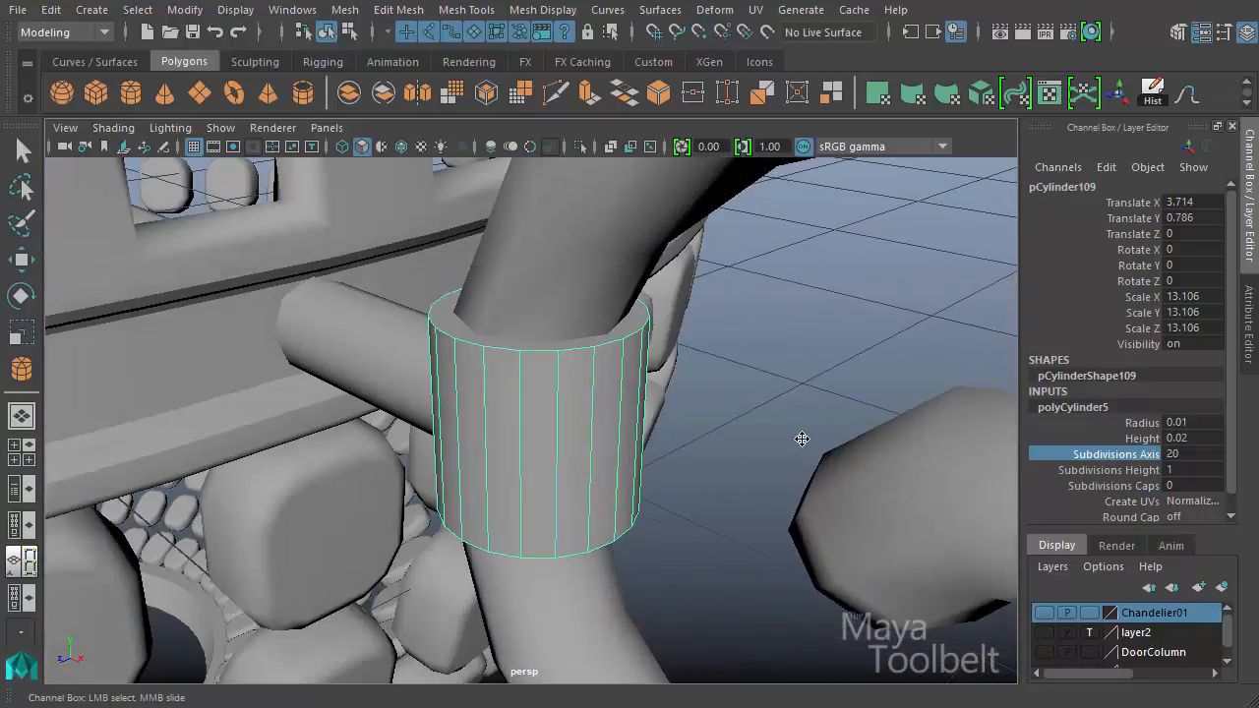
middle_drag(801, 439, 723, 447)
alt+drag(722, 447, 624, 448)
key(w)
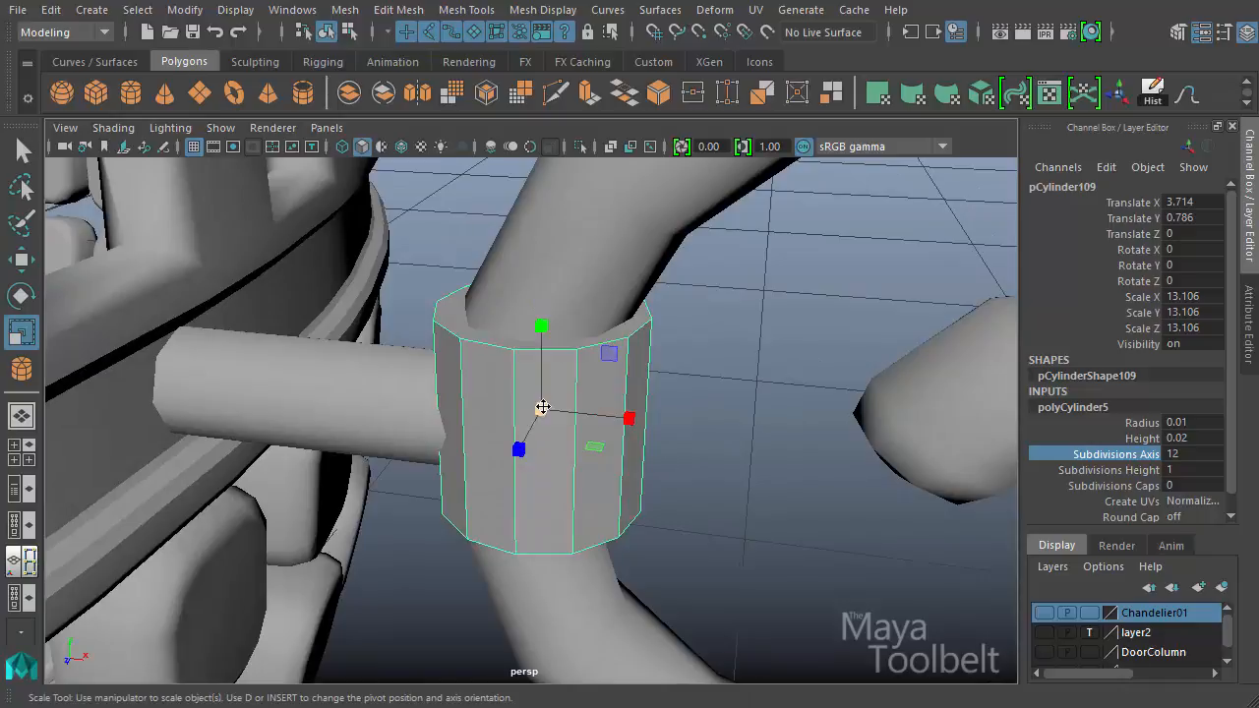
drag(541, 407, 559, 409)
- Select the collar's vertical side edges and soften them
right_click(596, 372)
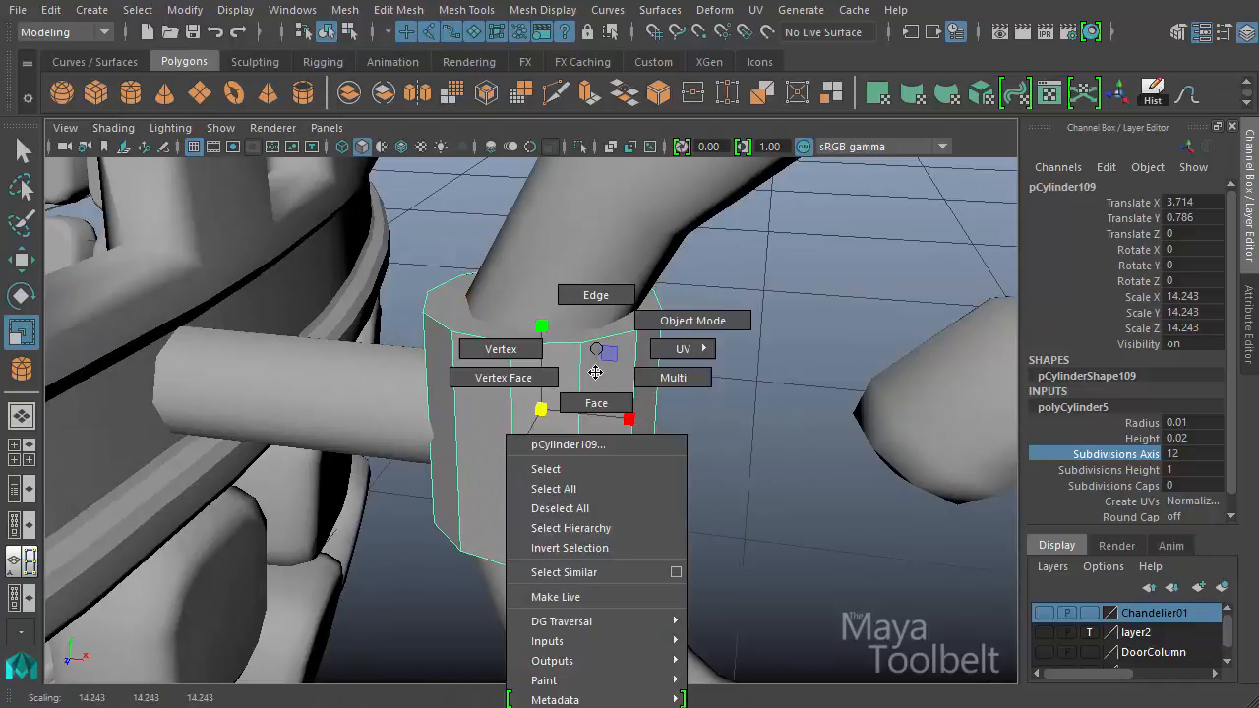
click(589, 309)
key(f)
drag(347, 385, 349, 385)
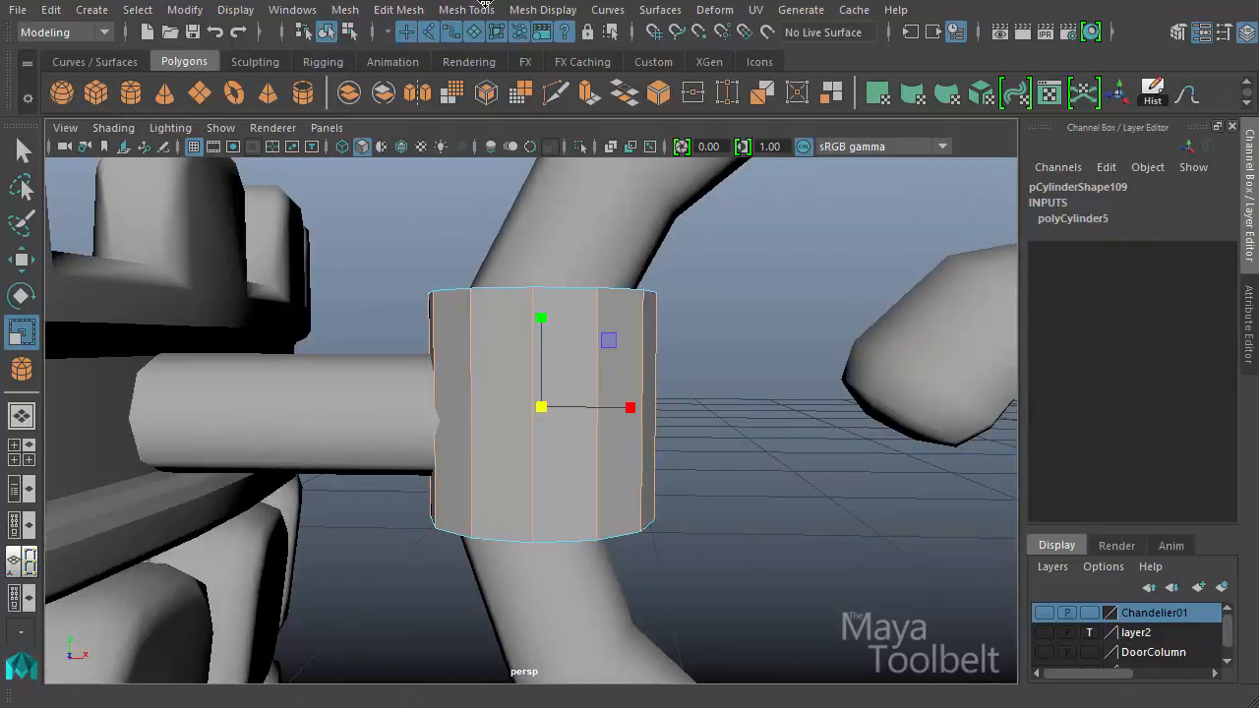
click(546, 20)
click(536, 183)
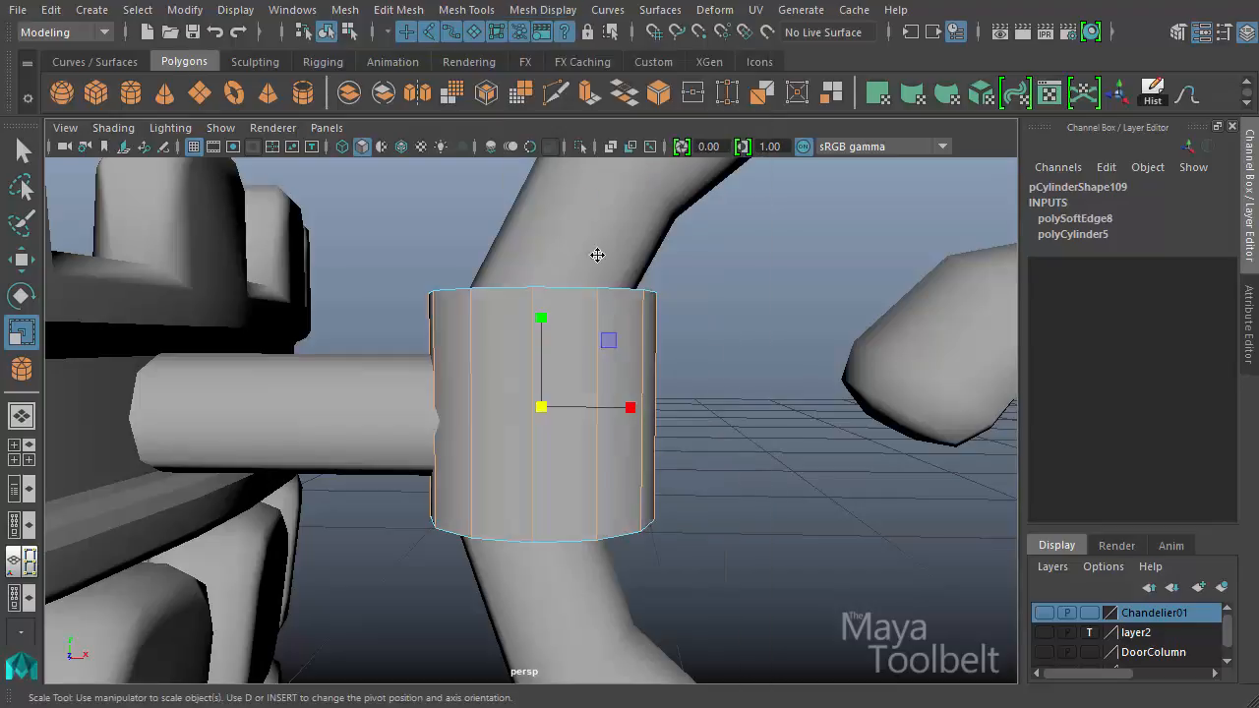
key(w)
- Bevel the collar's top and bottom cap faces and reduce the bevel fraction to a narrow rounded rim
alt+drag(596, 256, 614, 394)
right_drag(617, 349, 617, 389)
right_drag(628, 332, 617, 402)
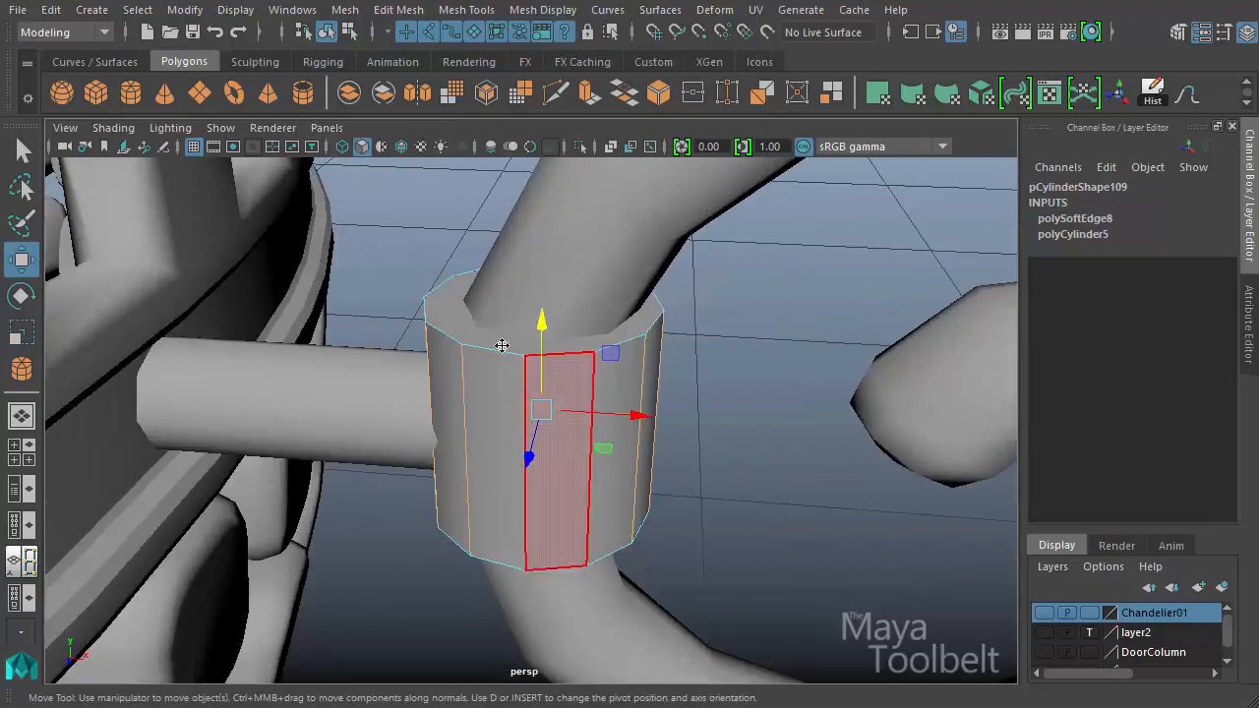
click(482, 330)
alt+drag(576, 419, 565, 295)
shift+click(563, 449)
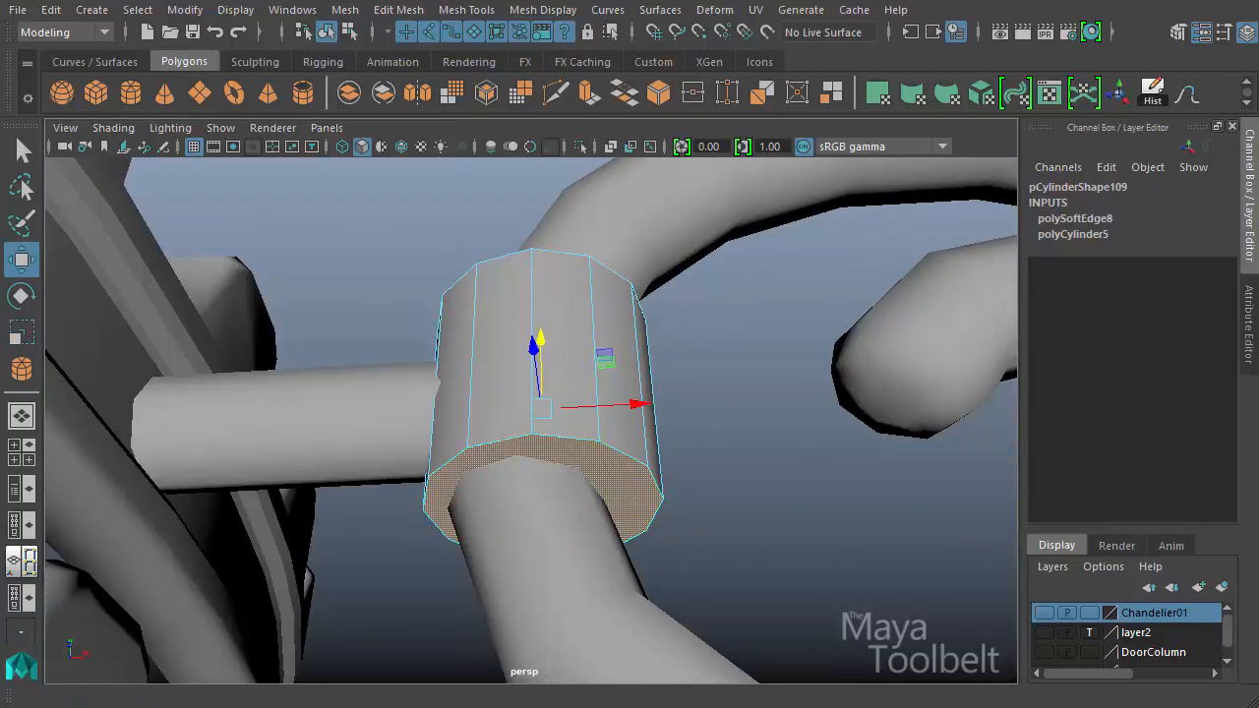
click(398, 9)
click(418, 82)
alt+drag(655, 211, 711, 330)
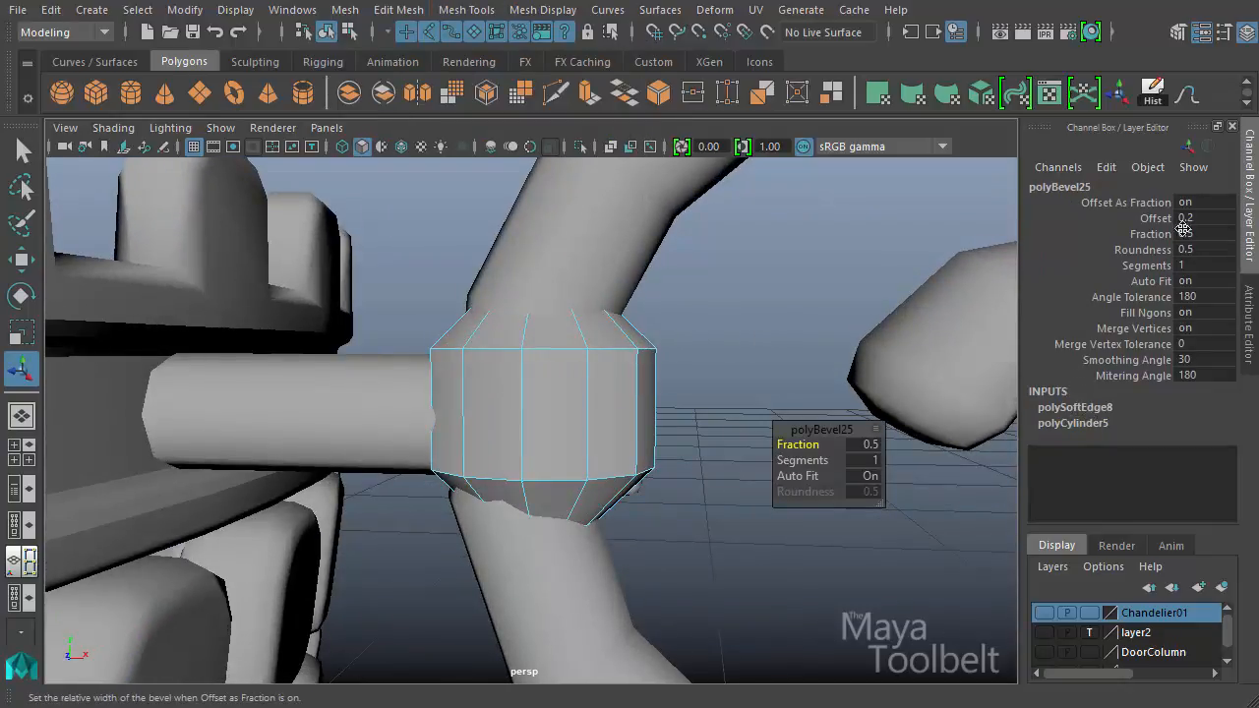
drag(808, 445, 776, 445)
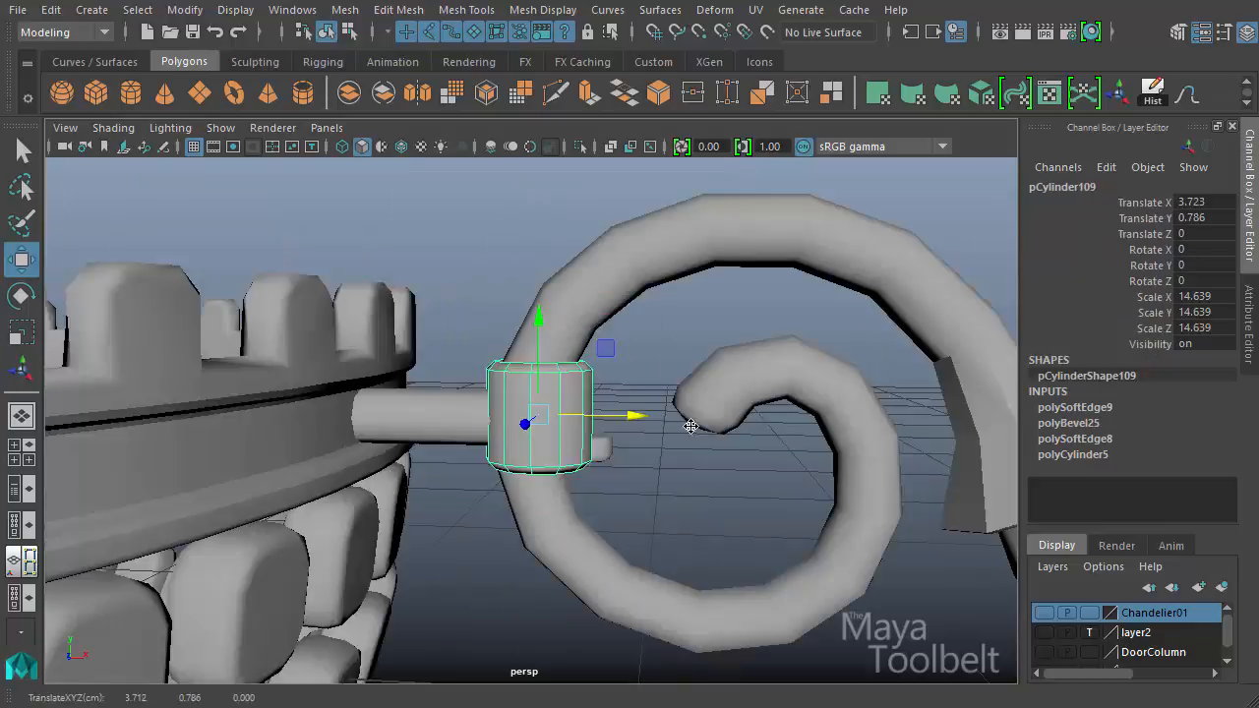
- Shift the scroll arm's vertex rings inside the collar outward along X, placing the lower ring at about X 3.726
alt+drag(651, 588, 588, 529)
click(582, 544)
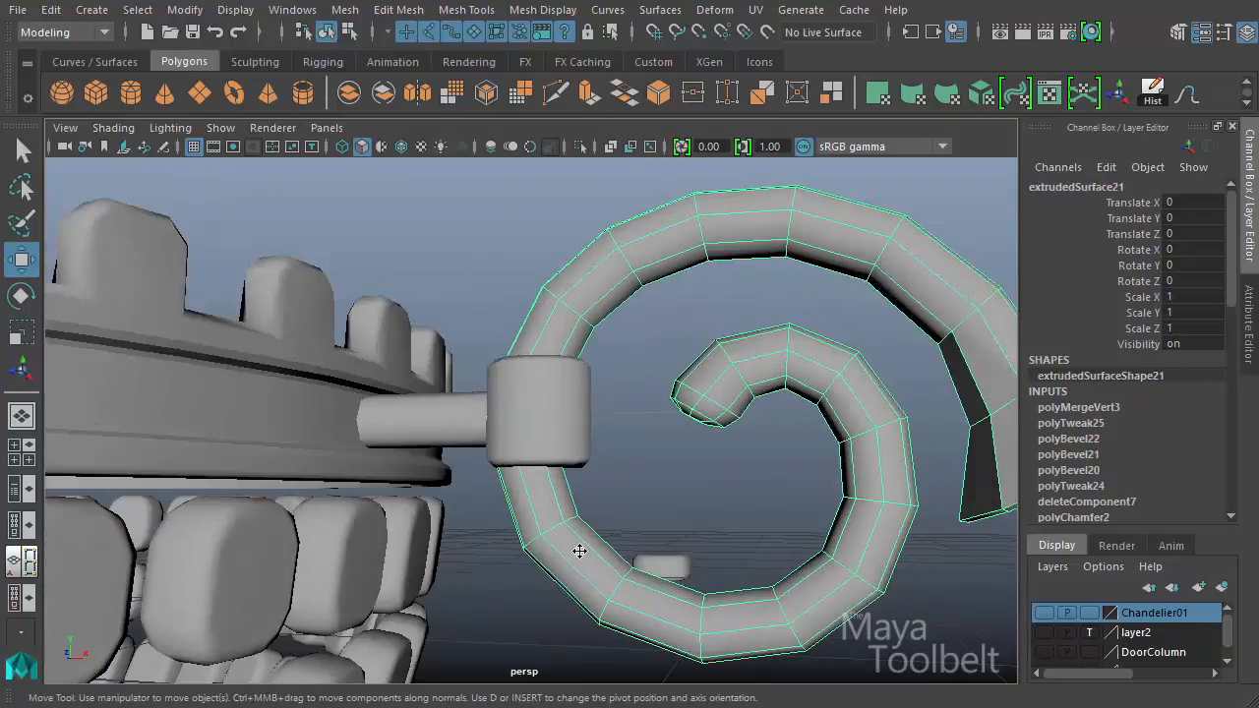
right_drag(580, 348, 491, 349)
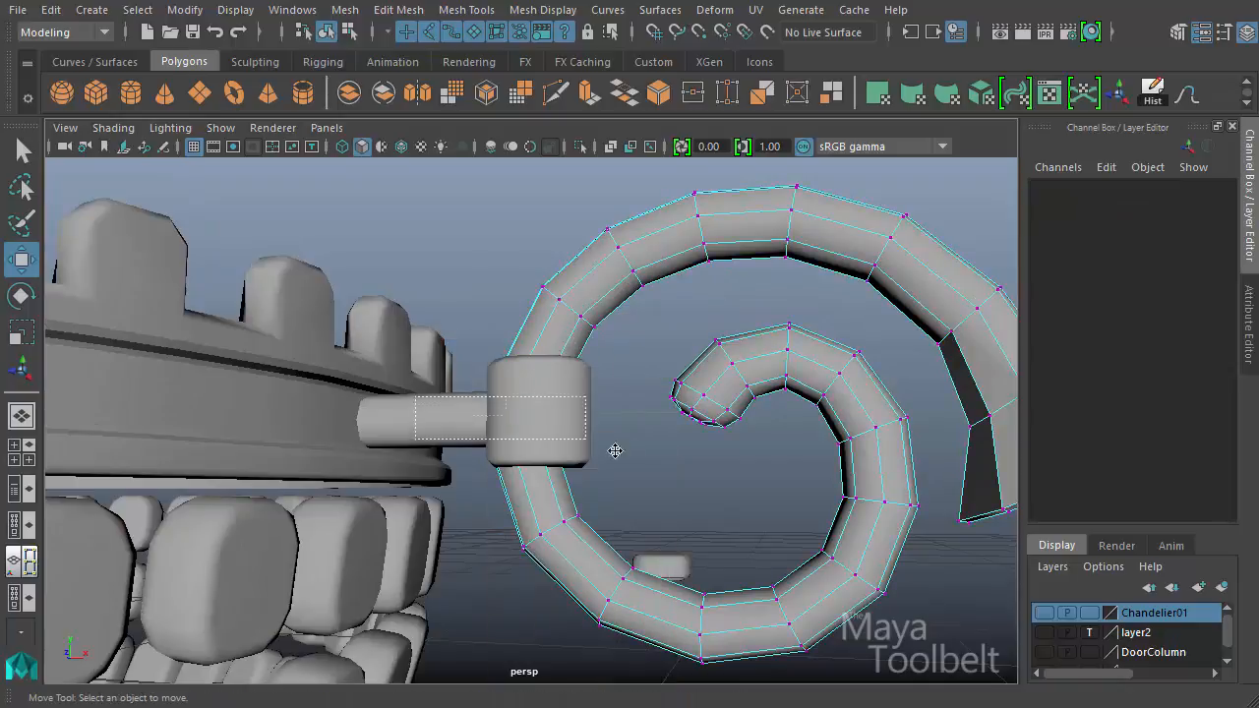
drag(615, 451, 629, 477)
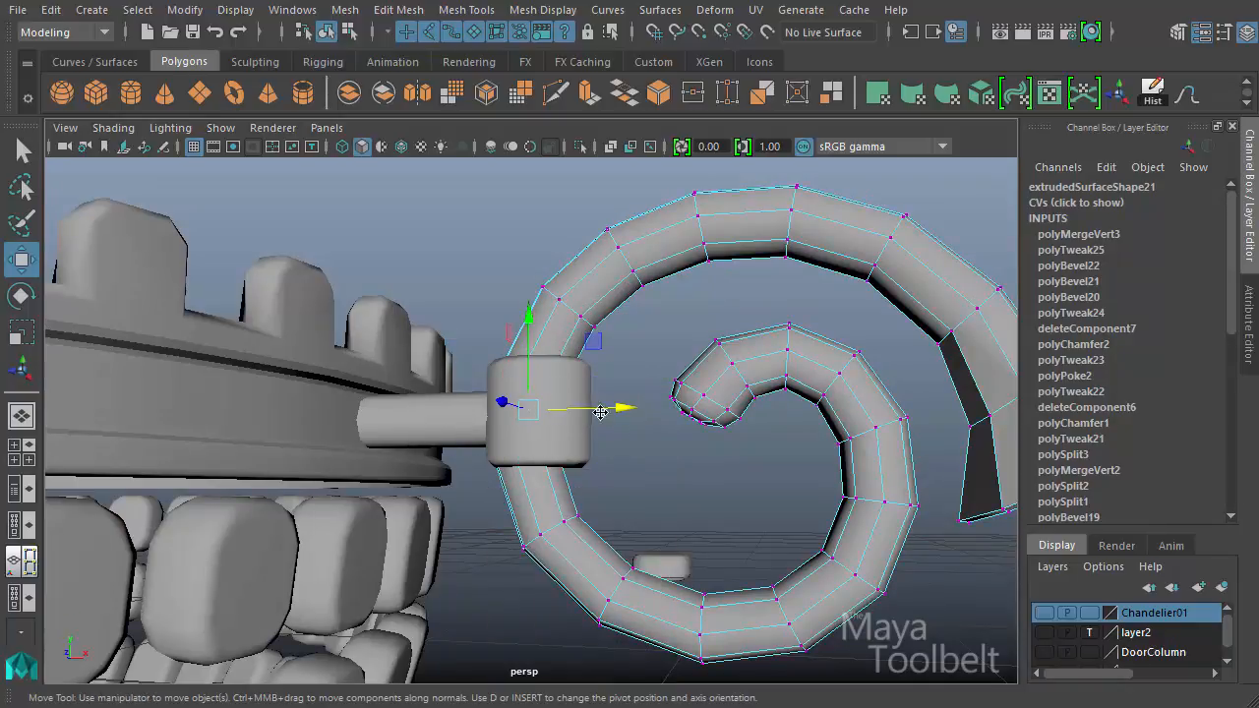
drag(599, 411, 616, 407)
key(4)
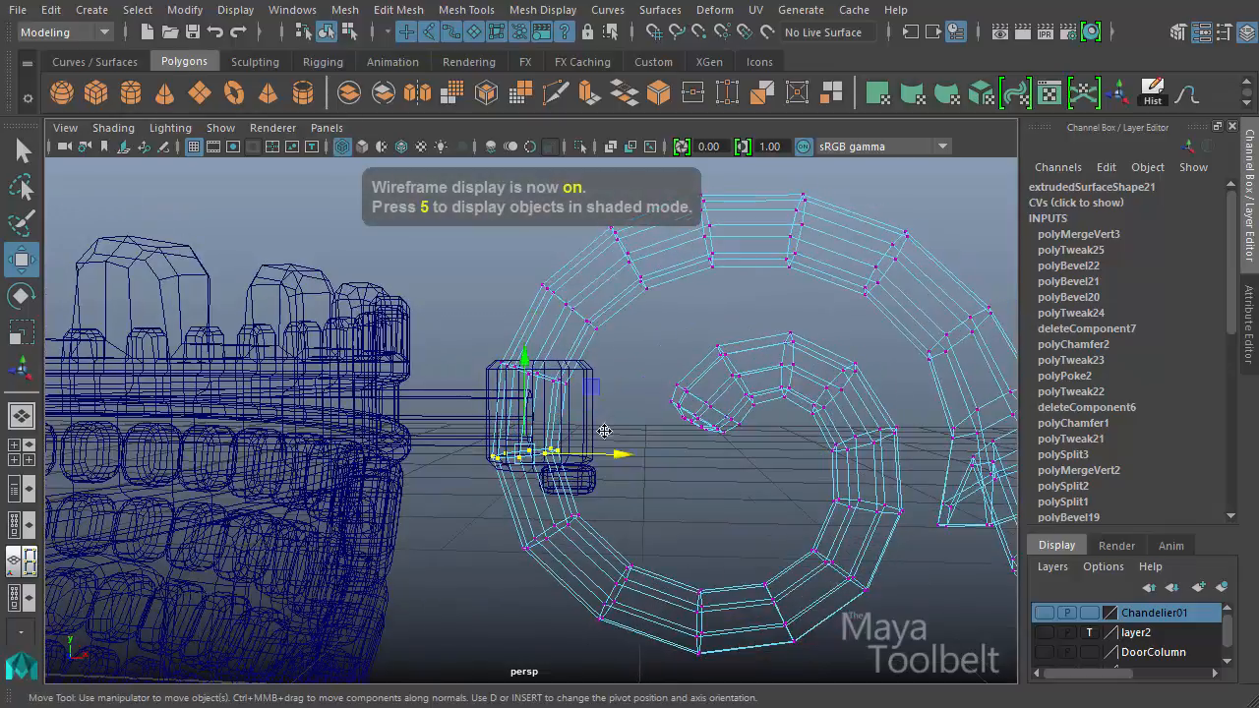
drag(619, 456, 634, 455)
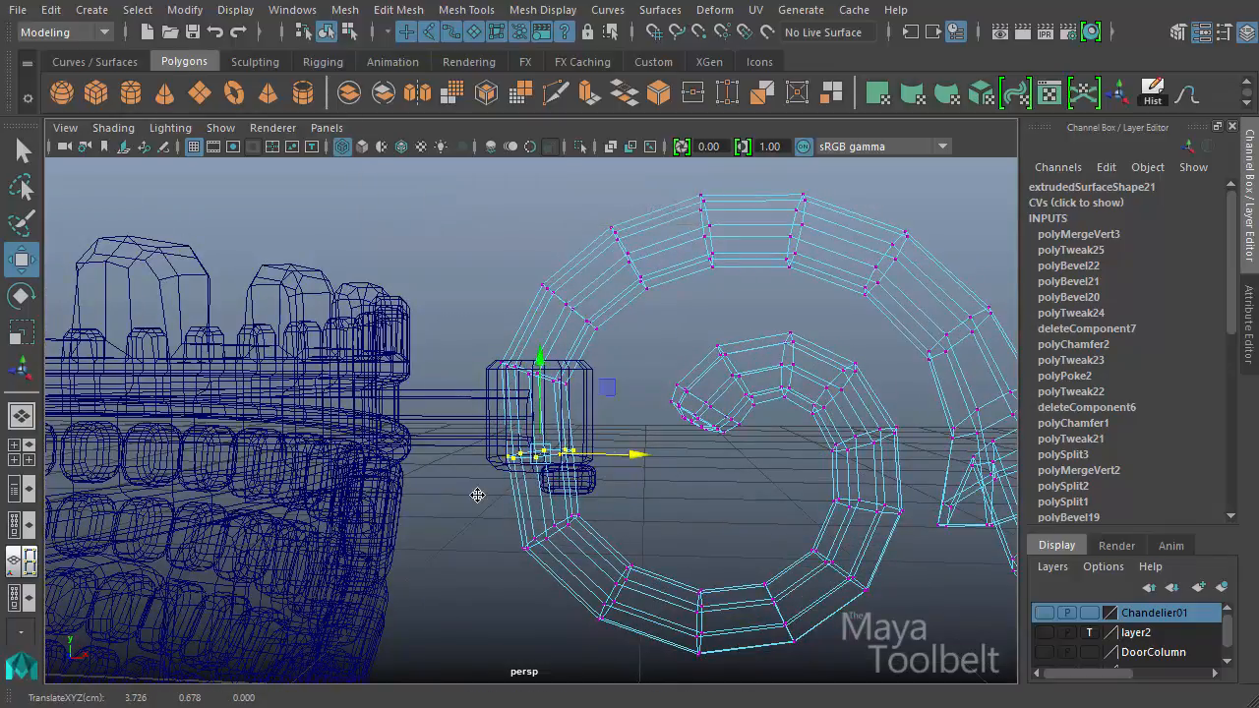
- Select all vertices of the scroll's inner spiral below the collar and reposition them in the XY plane
drag(482, 492, 651, 603)
drag(932, 705, 932, 705)
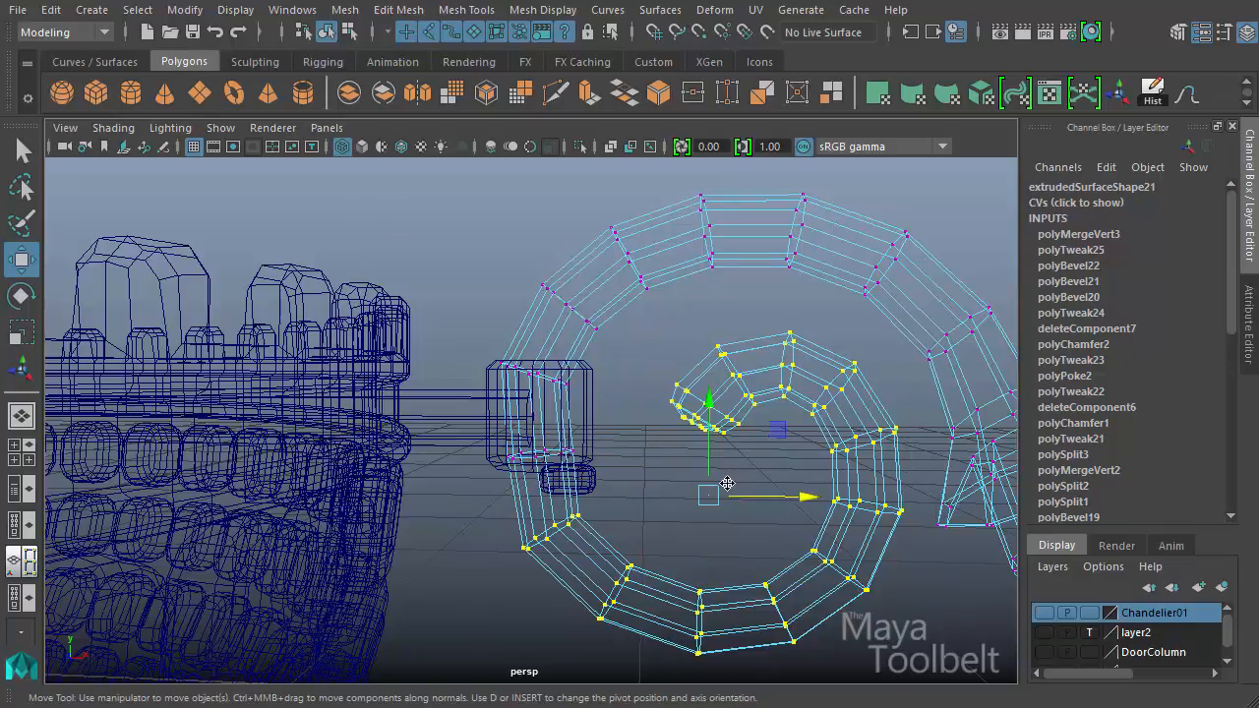
alt+middle_drag(643, 462, 548, 455)
alt+right_drag(548, 455, 587, 475)
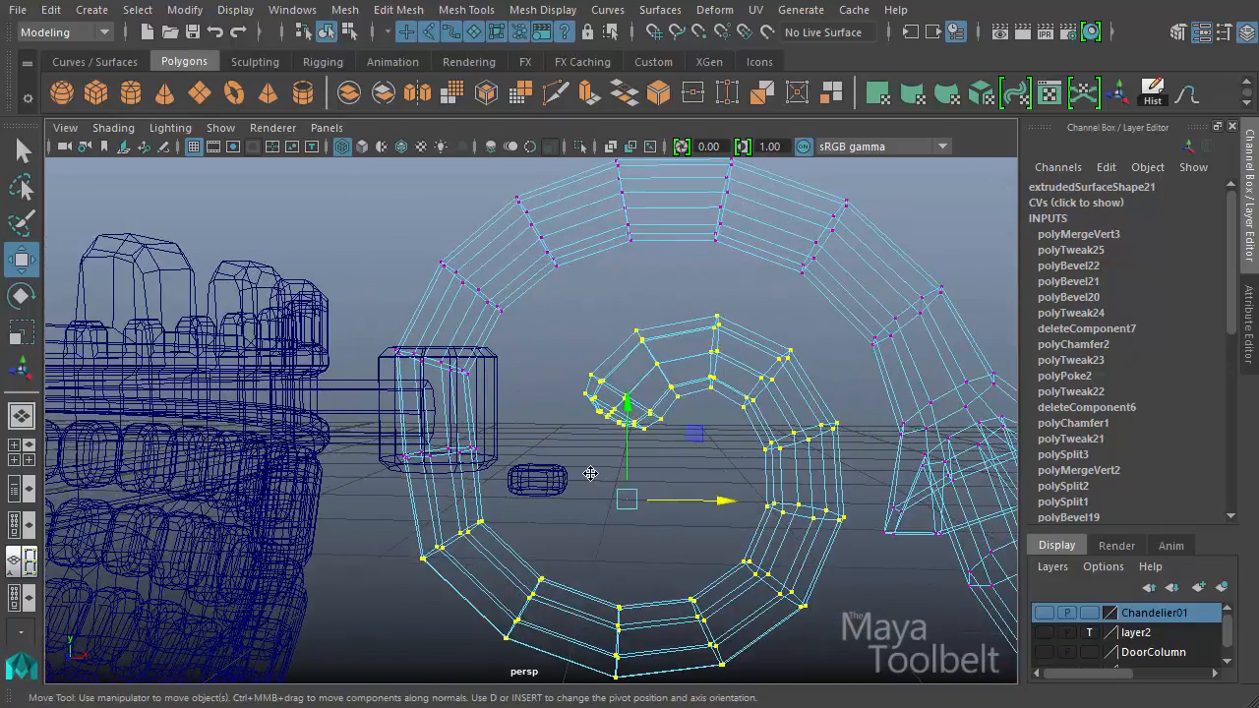
key(5)
alt+drag(584, 497, 658, 481)
mouse_move(690, 424)
mouse_down()
mouse_move(693, 408)
mouse_move(703, 430)
mouse_move(784, 394)
mouse_move(724, 400)
mouse_move(693, 344)
mouse_up()
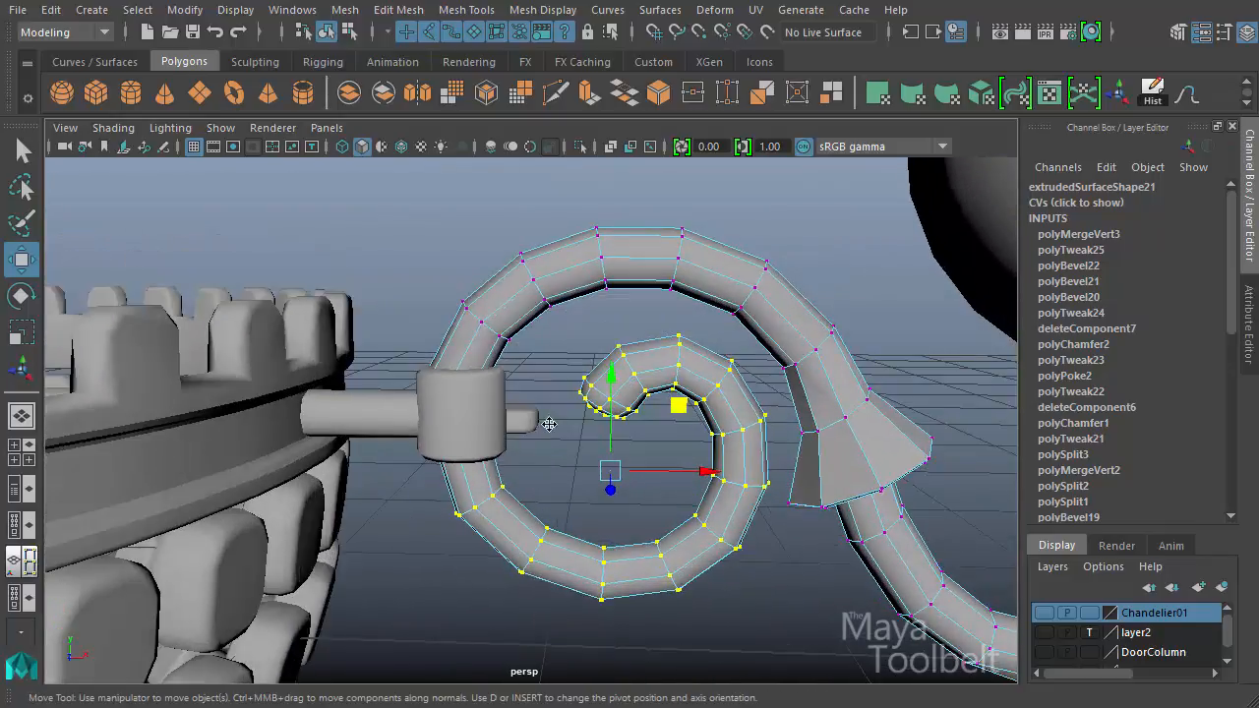
- Move the scroll's vertex ring at the collar's upper rim to about X 3.714, then return to object selection with nothing selected
alt+drag(549, 423, 534, 413)
drag(519, 408, 432, 372)
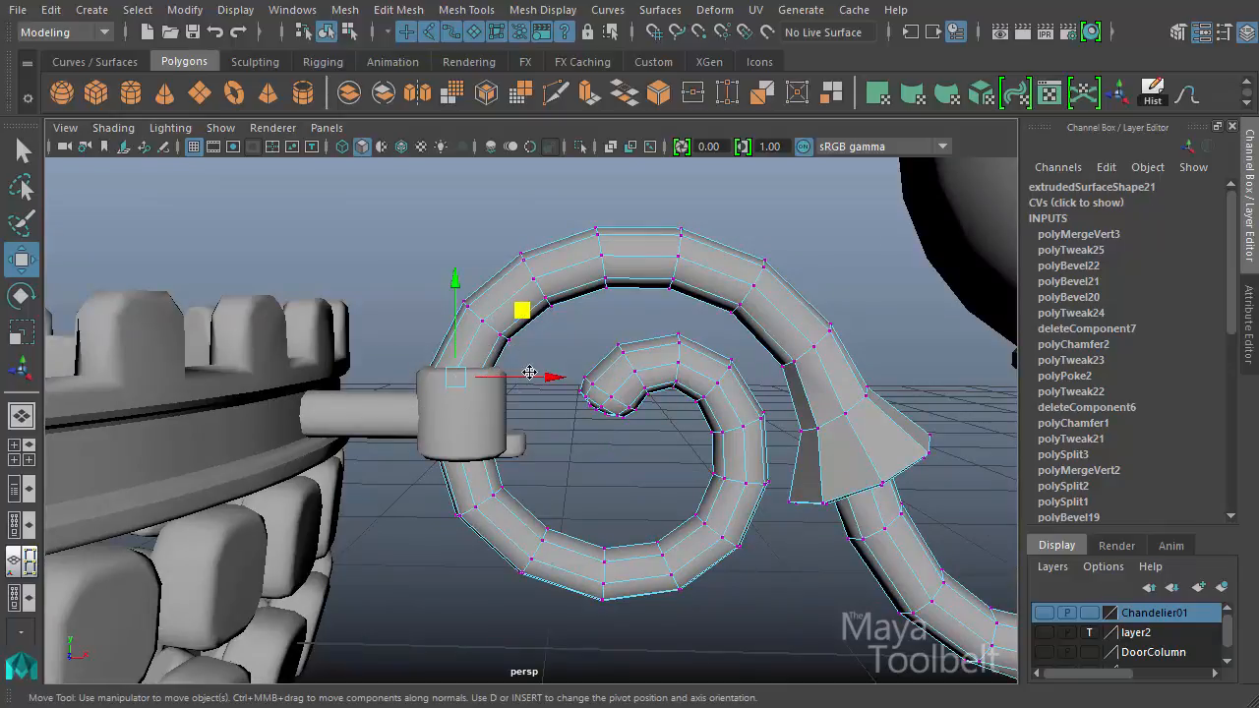
drag(545, 373, 549, 373)
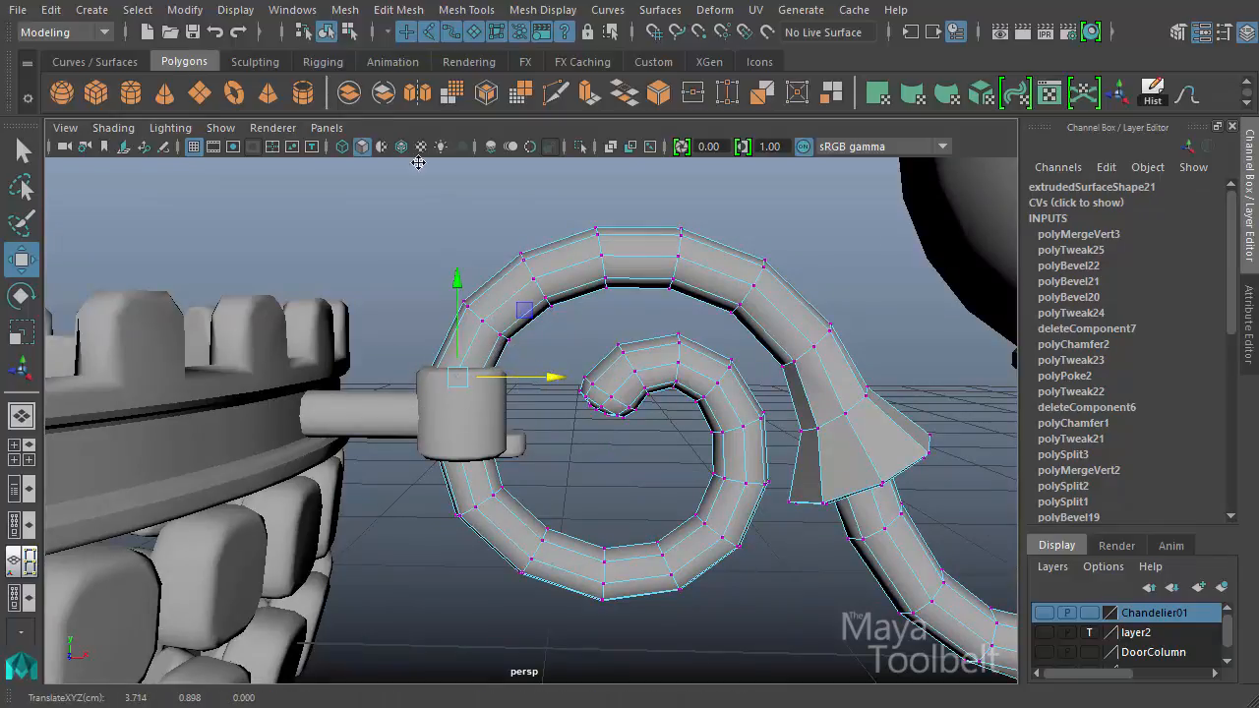
click(349, 33)
click(326, 33)
click(384, 216)
- Examine the whole chandelier and the collar joint from several distances and angles
alt+drag(756, 382, 733, 293)
alt+right_drag(733, 293, 491, 322)
alt+drag(491, 321, 416, 396)
alt+right_drag(416, 397, 265, 396)
mouse_move(514, 466)
alt+mouse_down()
mouse_move(495, 482)
mouse_move(528, 554)
mouse_move(511, 457)
alt+mouse_up()
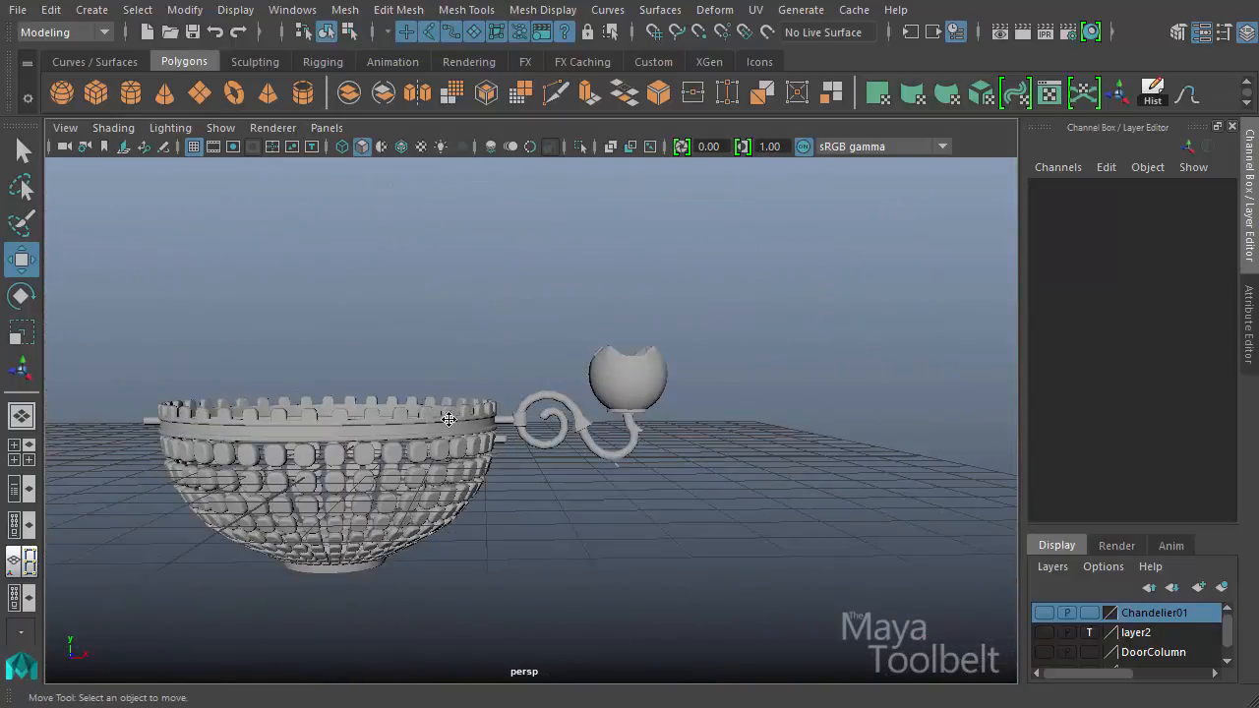
alt+right_drag(449, 419, 829, 518)
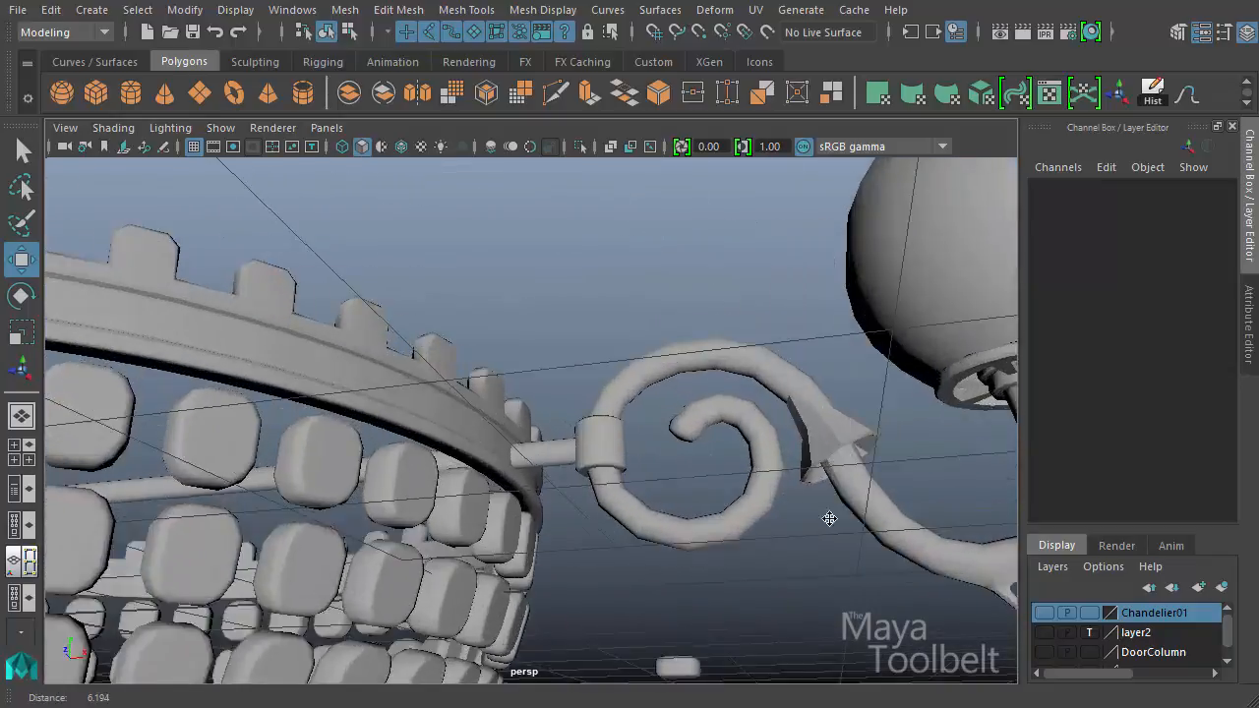
alt+drag(829, 518, 523, 437)
- Select the support bar and examine how it meets the bowl rim and the collar
click(591, 457)
alt+right_drag(524, 437, 560, 475)
mouse_move(593, 472)
alt+mouse_down()
mouse_move(604, 514)
mouse_move(561, 458)
mouse_move(599, 478)
alt+mouse_up()
alt+right_drag(599, 478, 582, 482)
alt+middle_drag(582, 482, 579, 483)
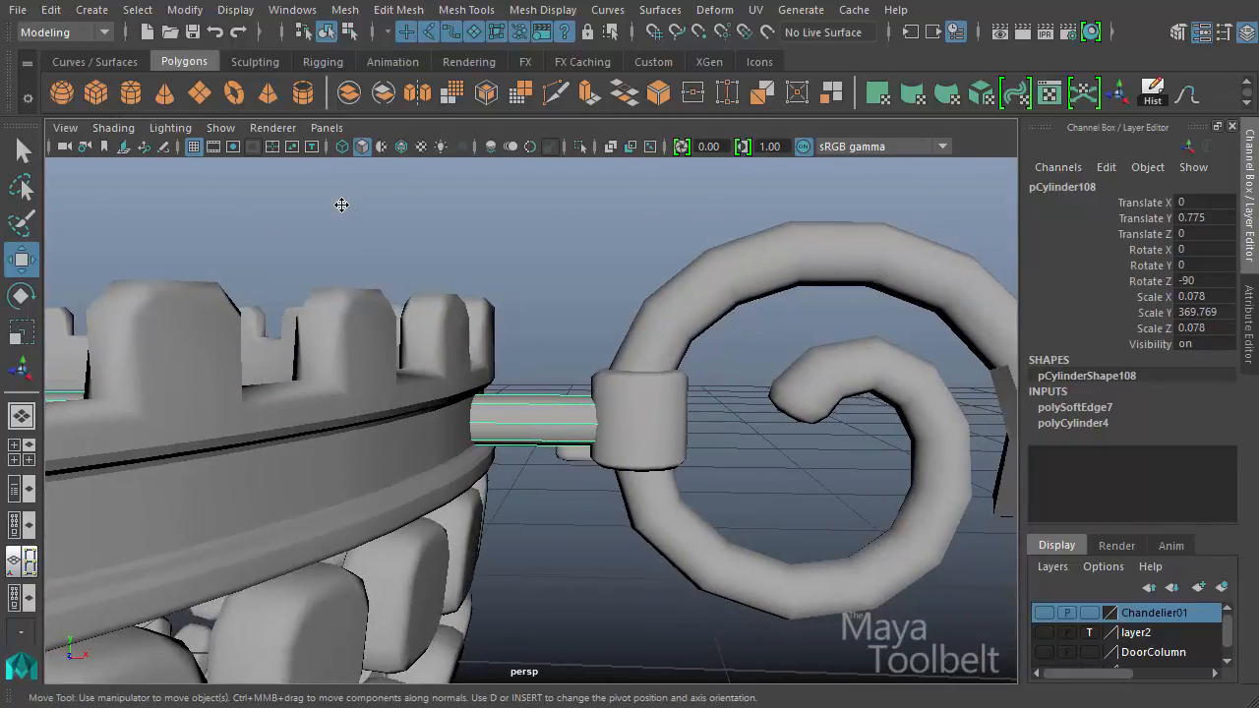
mouse_move(615, 318)
alt+mouse_down()
mouse_move(620, 346)
mouse_move(610, 332)
alt+mouse_up()
click(619, 393)
alt+drag(535, 364, 567, 261)
click(590, 404)
alt+drag(471, 192, 462, 236)
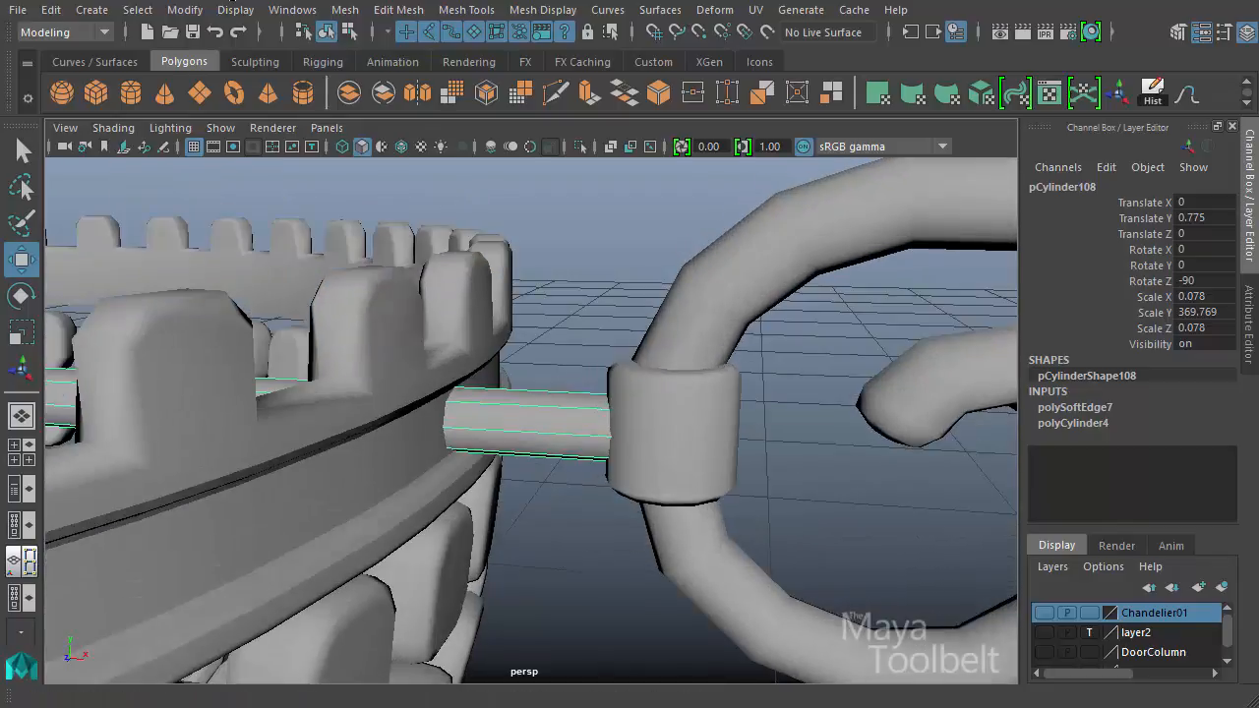
- Create a default polygon cylinder with radius 1, height 2 and 20 axis divisions near the collar, at X 3, Z -2
click(93, 9)
mouse_move(169, 78)
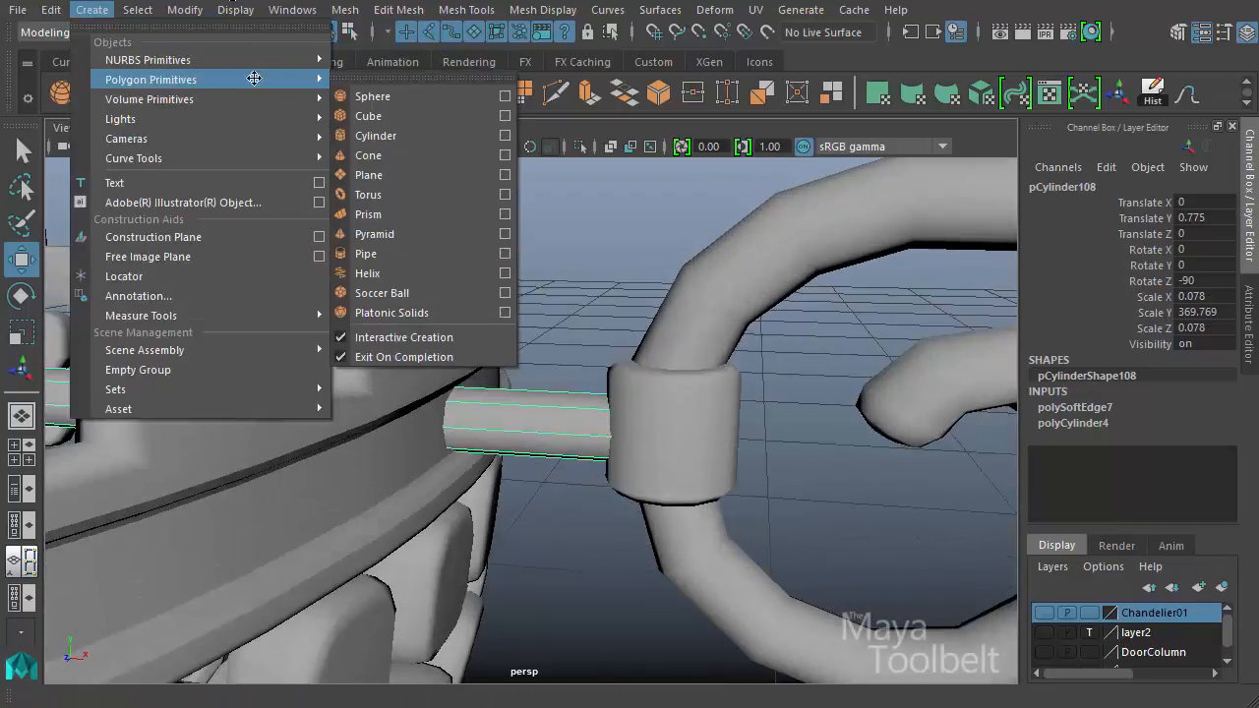
click(504, 135)
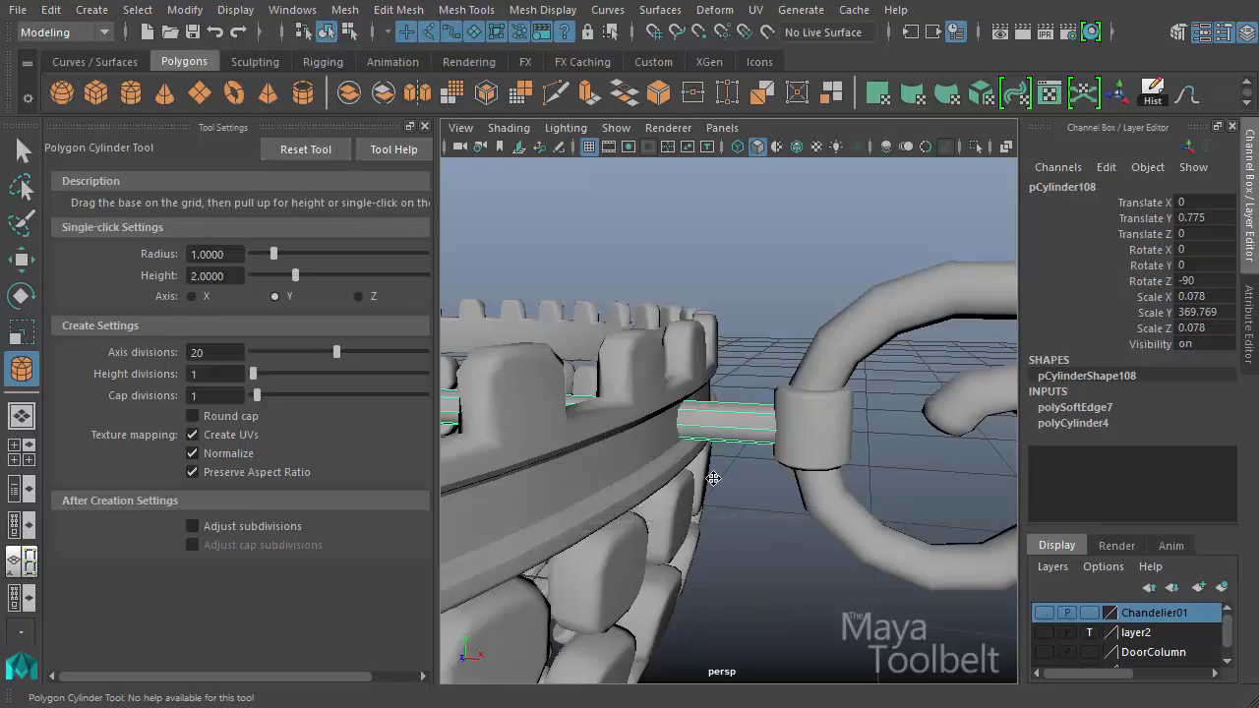
alt+drag(712, 478, 749, 425)
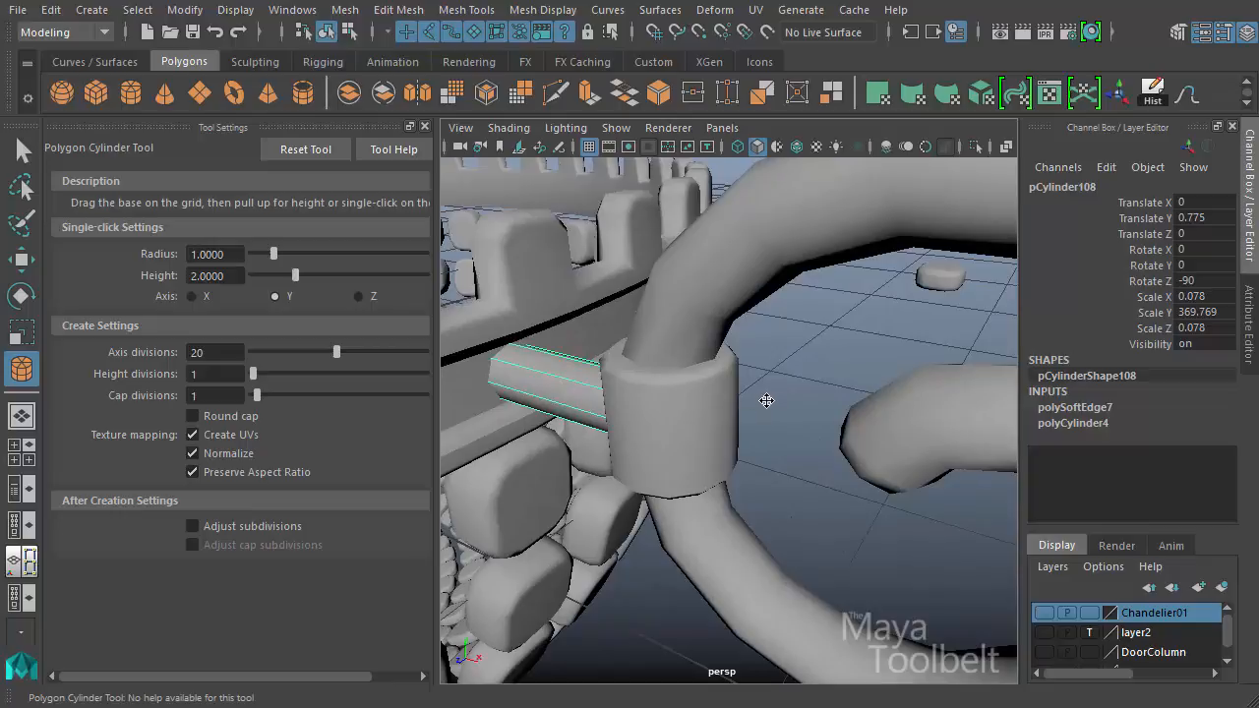
click(747, 374)
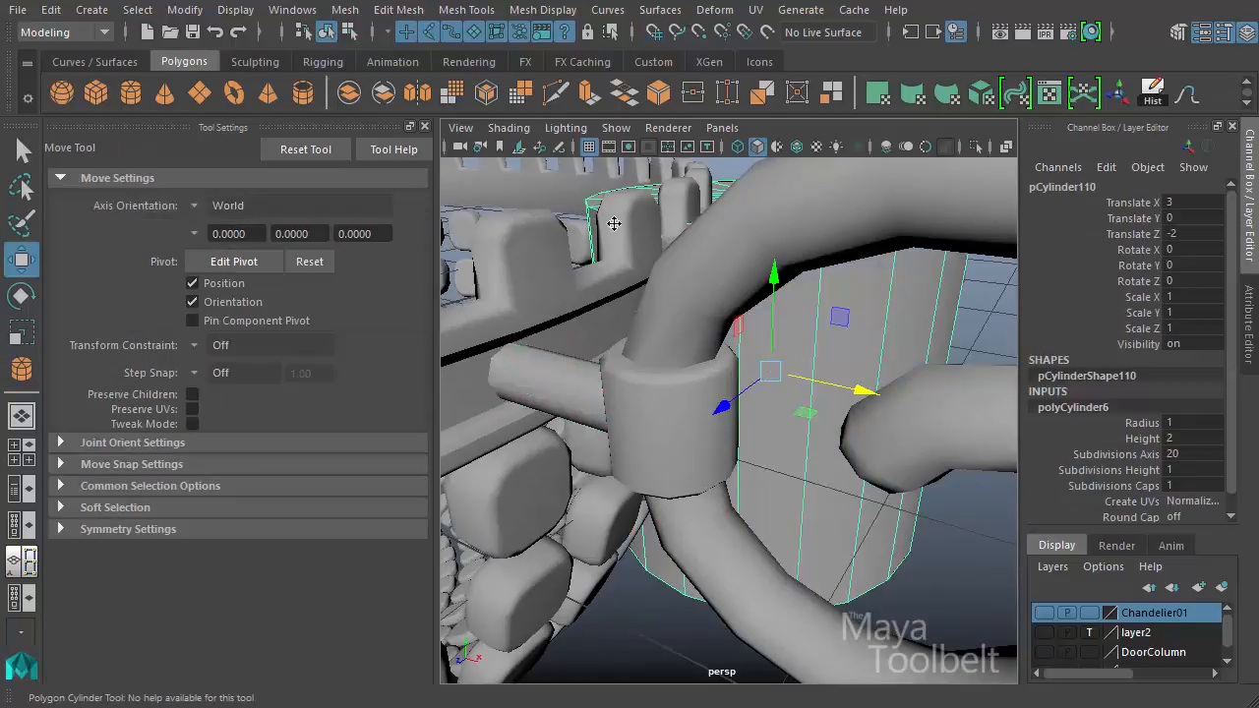
- Move the new cylinder to about X 3.366, Z -0.593 and set its cap subdivisions to 0
click(411, 126)
alt+drag(663, 272, 512, 552)
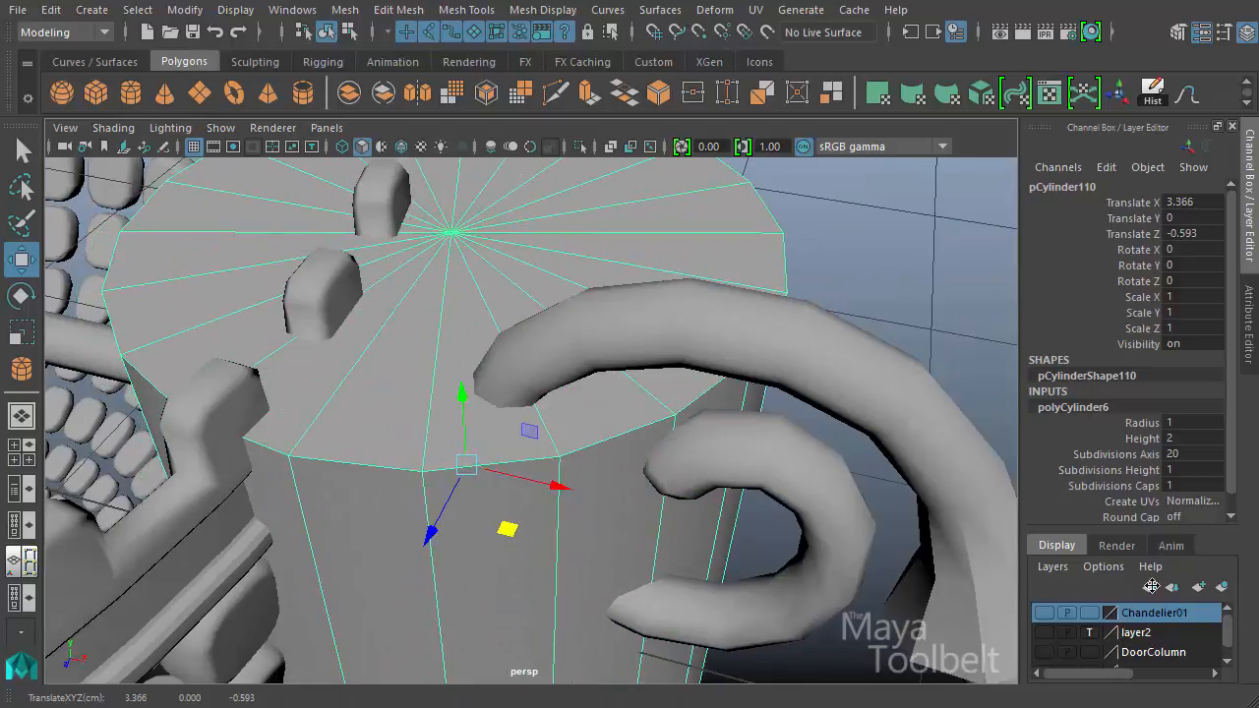
click(1133, 485)
middle_drag(786, 442, 688, 441)
- Scale the cylinder uniformly to about 0.108 and place it on the support bar at about Y 0.724, Z -0.016
alt+drag(688, 441, 655, 402)
key(r)
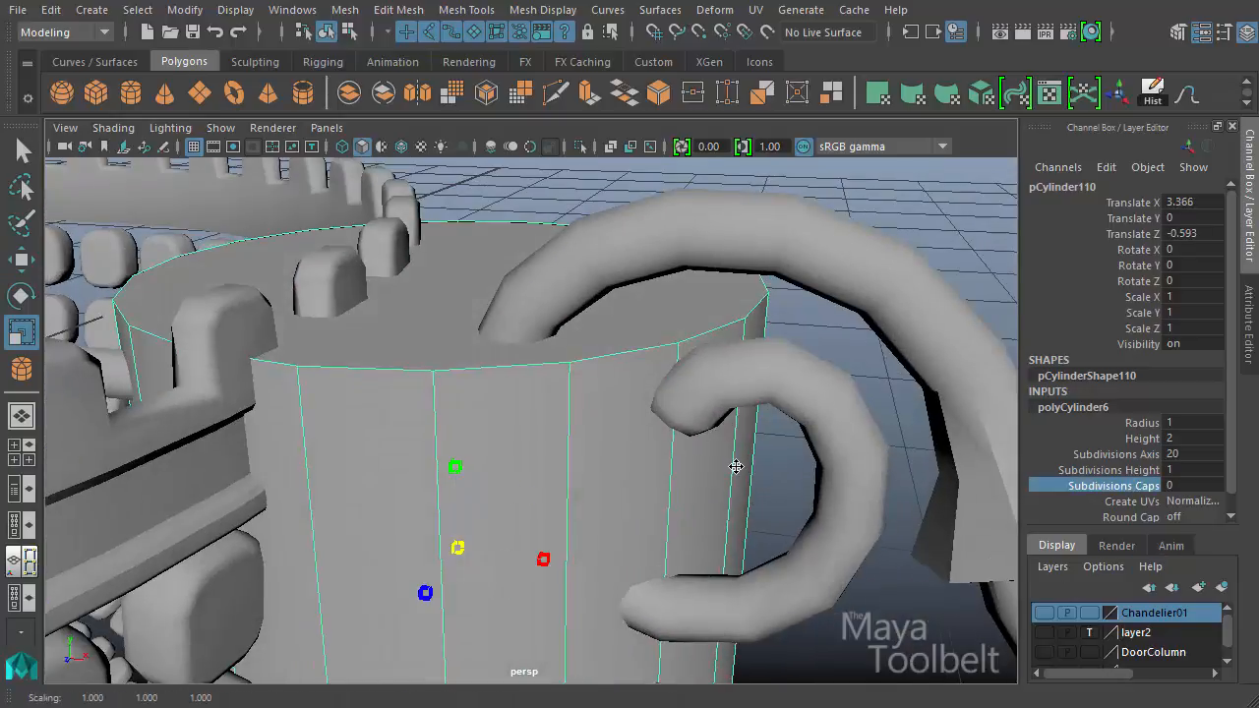
drag(459, 548, 489, 518)
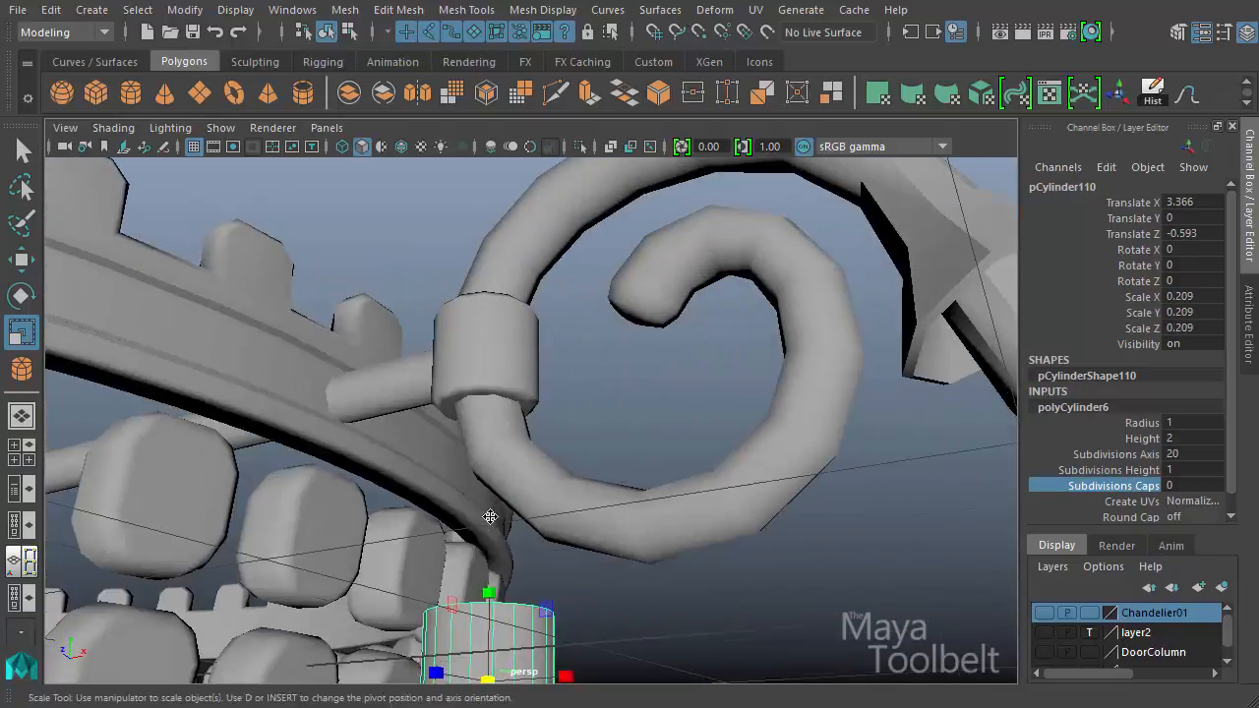
key(w)
alt+drag(525, 578, 560, 612)
middle_drag(535, 561, 396, 354)
alt+drag(397, 354, 731, 461)
key(r)
key(e)
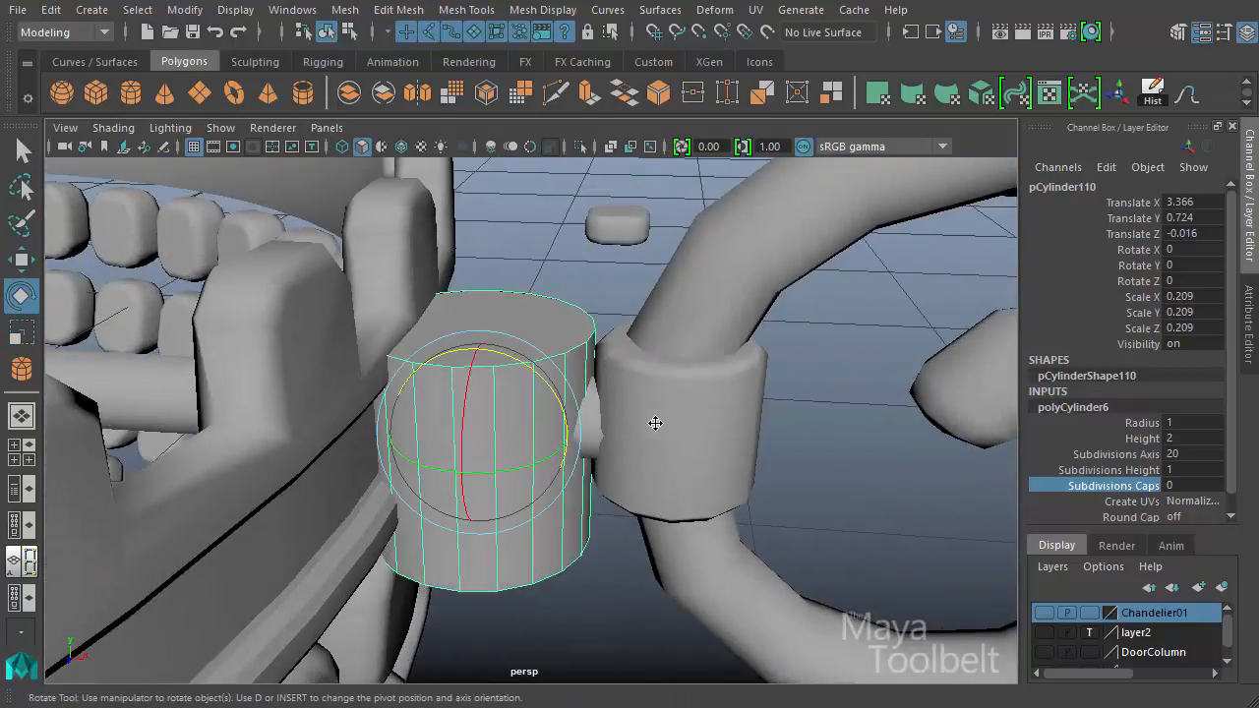
key(r)
middle_drag(683, 514, 609, 529)
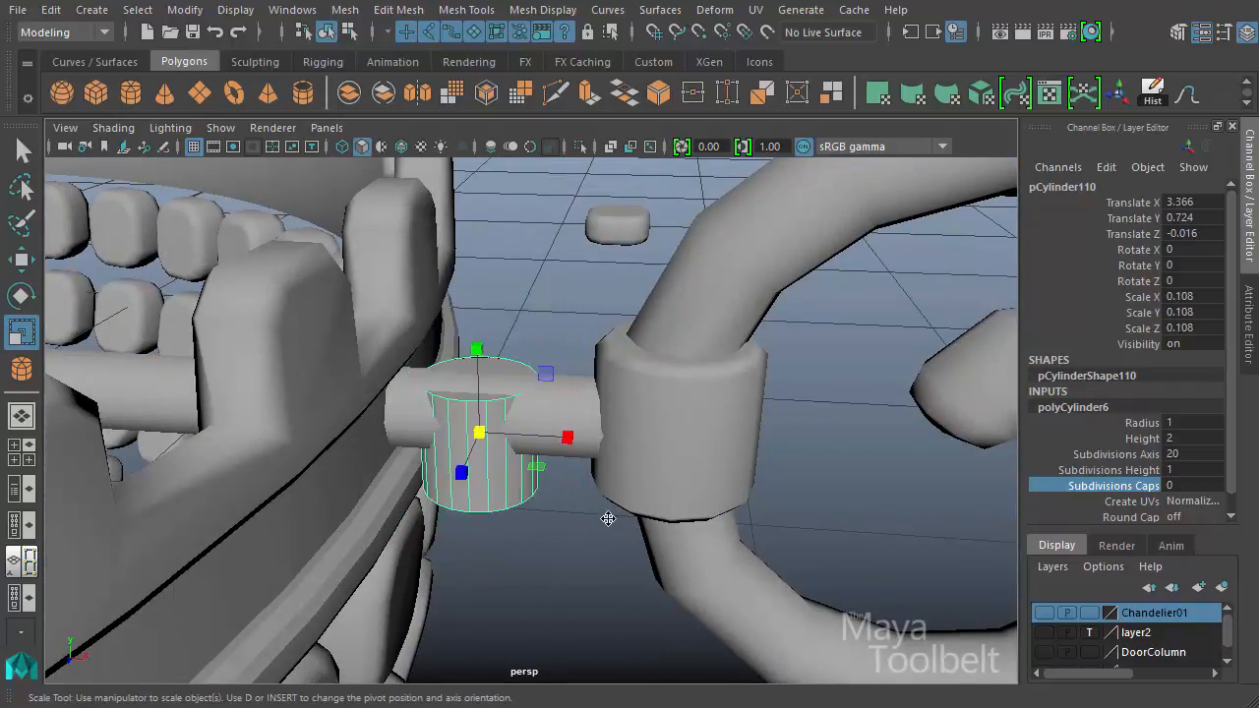
- Rotate the cylinder -90 degrees about Z and snap it onto the support bar's axis at X 3.429, Y 0.775, Z 0
key(e)
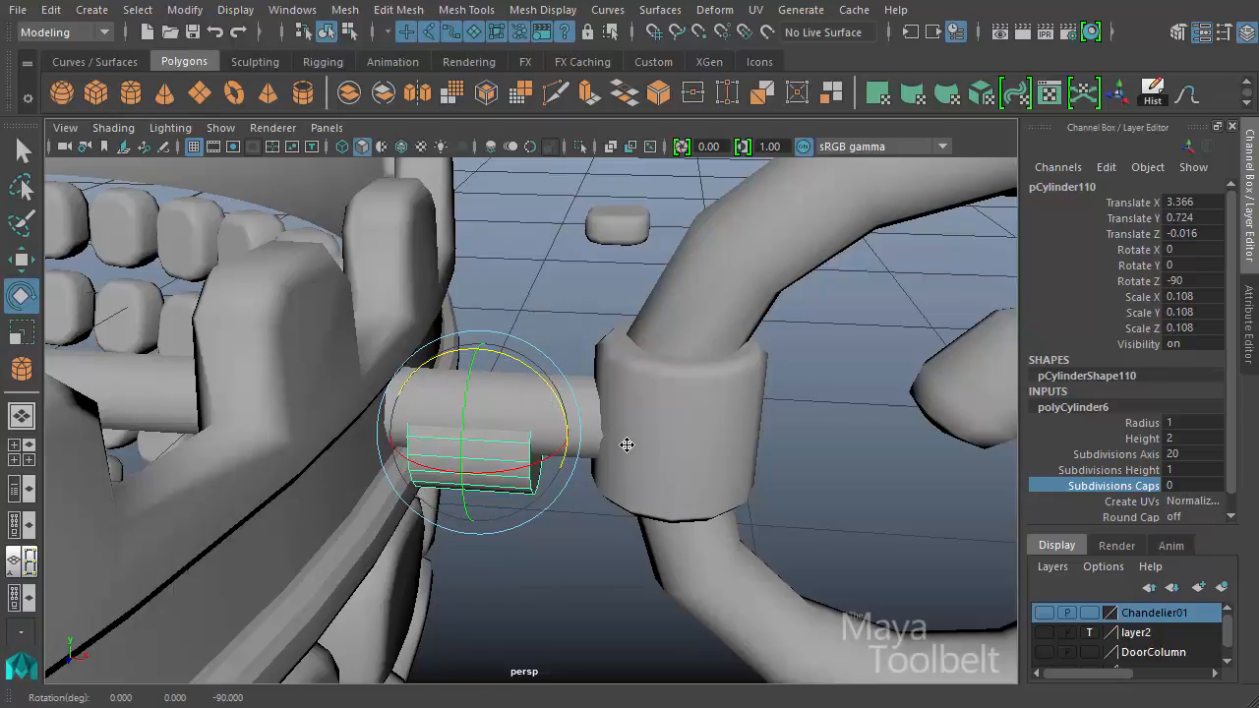
key(w)
alt+drag(626, 444, 544, 429)
key(4)
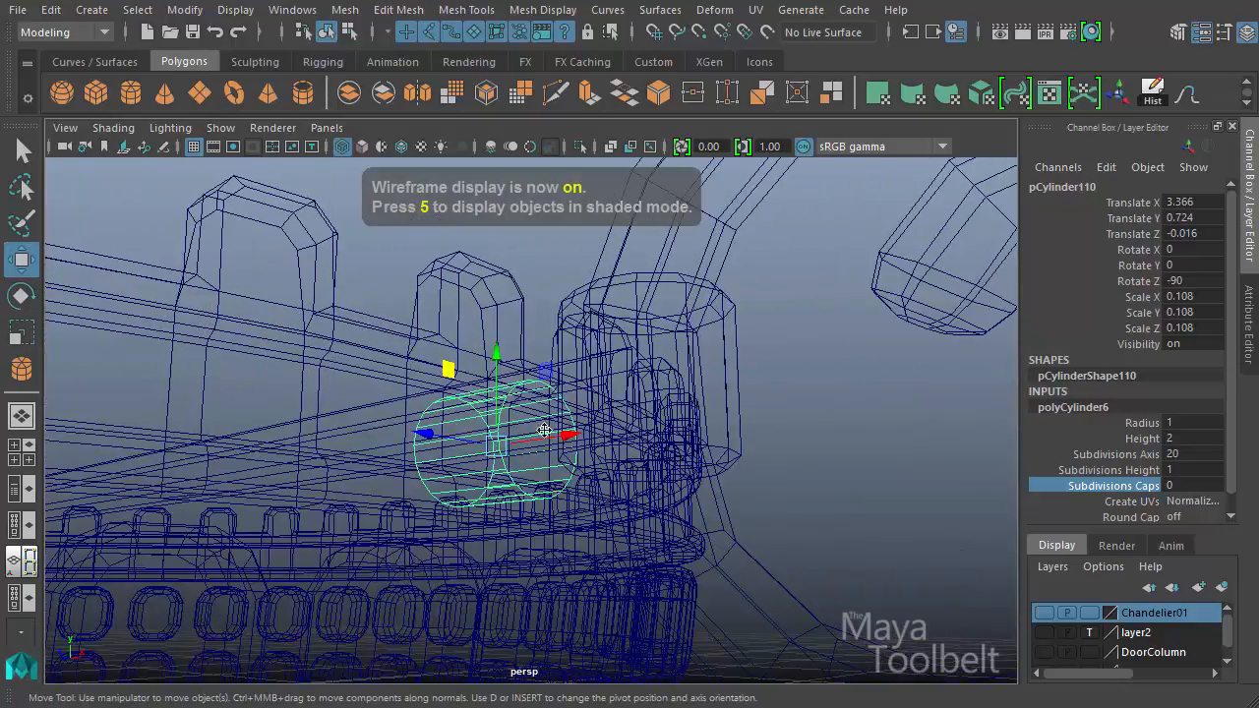
drag(496, 356, 497, 170)
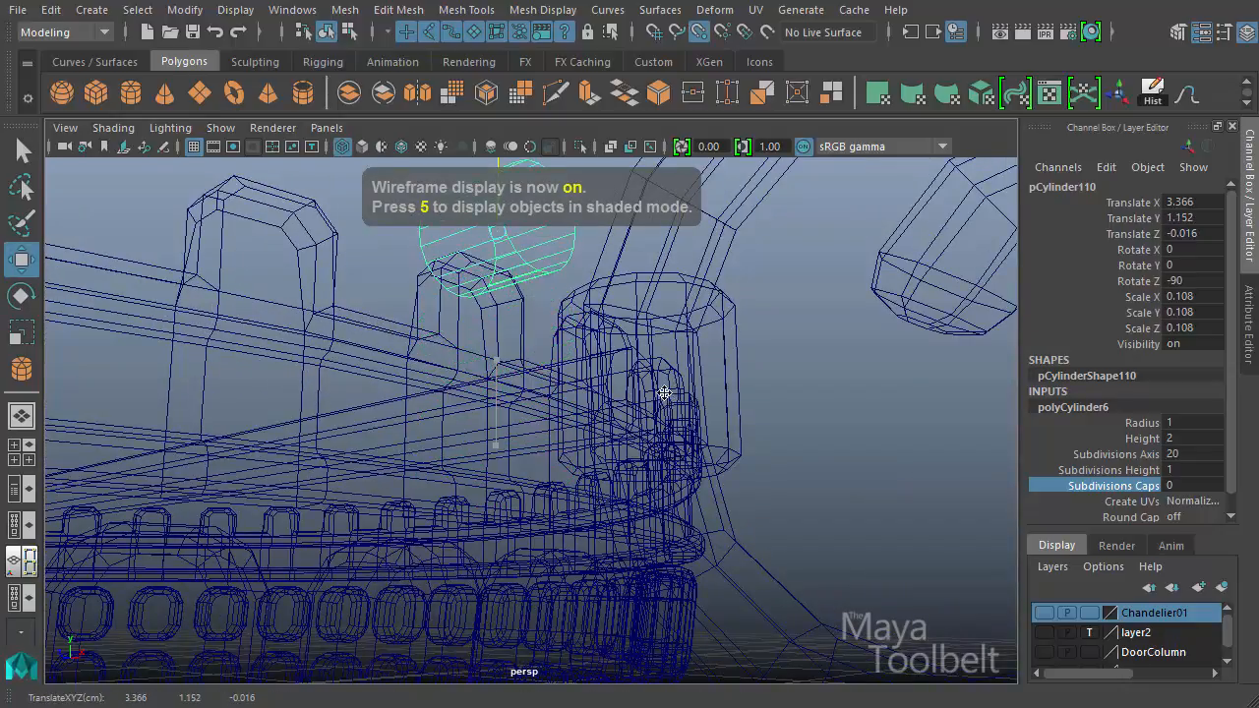
mouse_move(651, 389)
mouse_down()
mouse_move(604, 383)
mouse_move(539, 402)
mouse_move(489, 502)
mouse_move(413, 582)
mouse_move(477, 494)
mouse_move(423, 487)
mouse_move(393, 416)
mouse_move(679, 356)
mouse_move(778, 377)
mouse_move(574, 408)
mouse_move(590, 420)
mouse_move(747, 423)
mouse_up()
key(v)
key(5)
- Set the cylinder's axis subdivisions to 12
click(1121, 454)
alt+drag(817, 443, 692, 478)
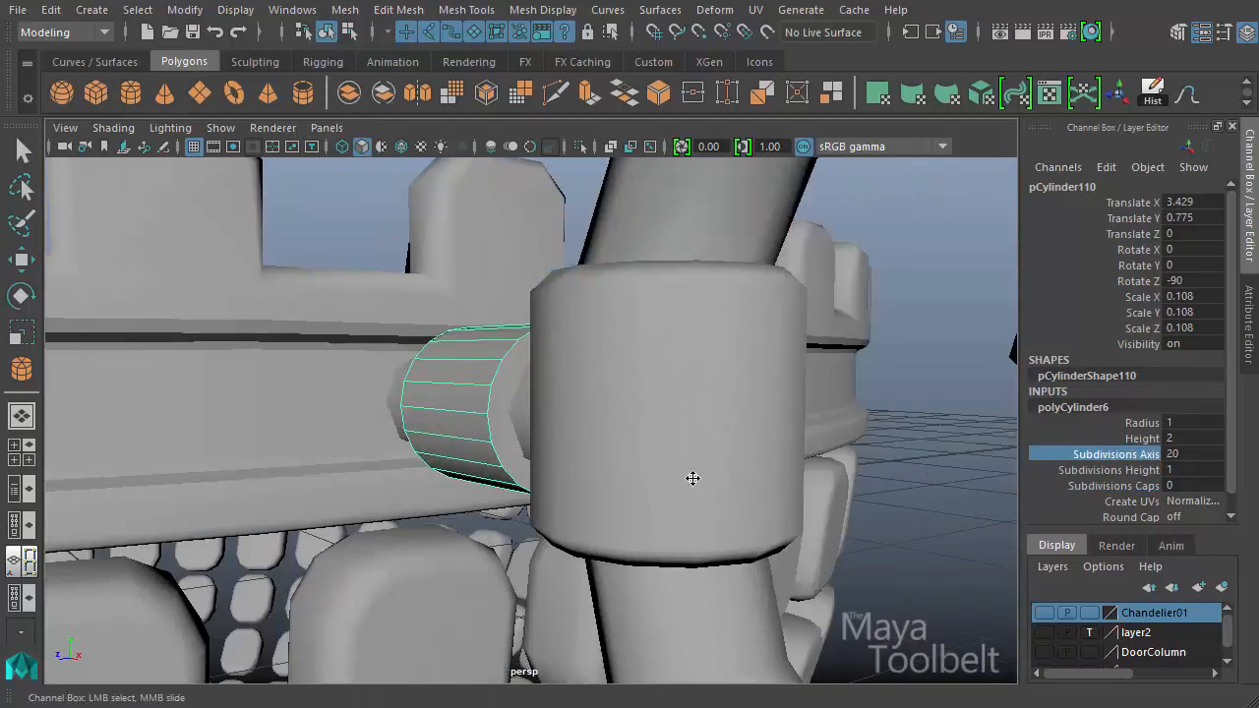
alt+drag(617, 482, 540, 372)
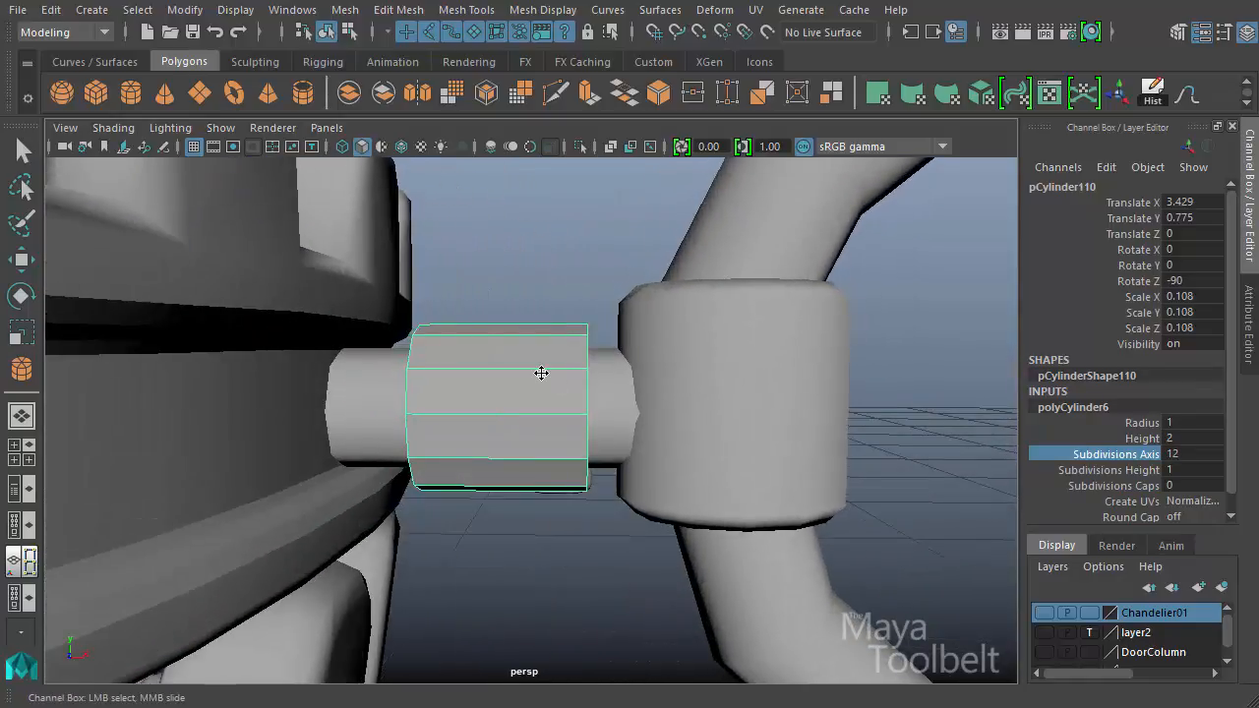
- Bevel the edge loops at both ends of the cylinder with a fraction of 0.63
right_drag(542, 349, 542, 403)
alt+drag(542, 402, 620, 399)
click(567, 413)
key(w)
alt+drag(390, 443, 510, 522)
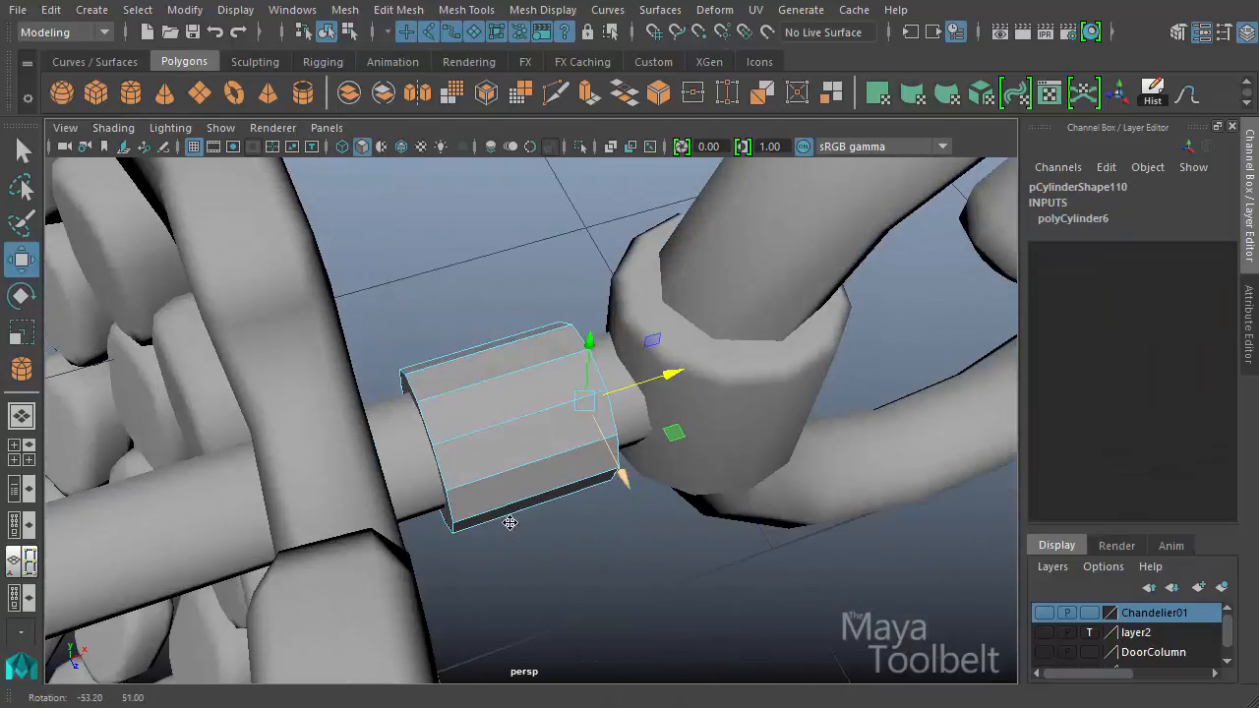
click(436, 457)
shift+click(430, 453)
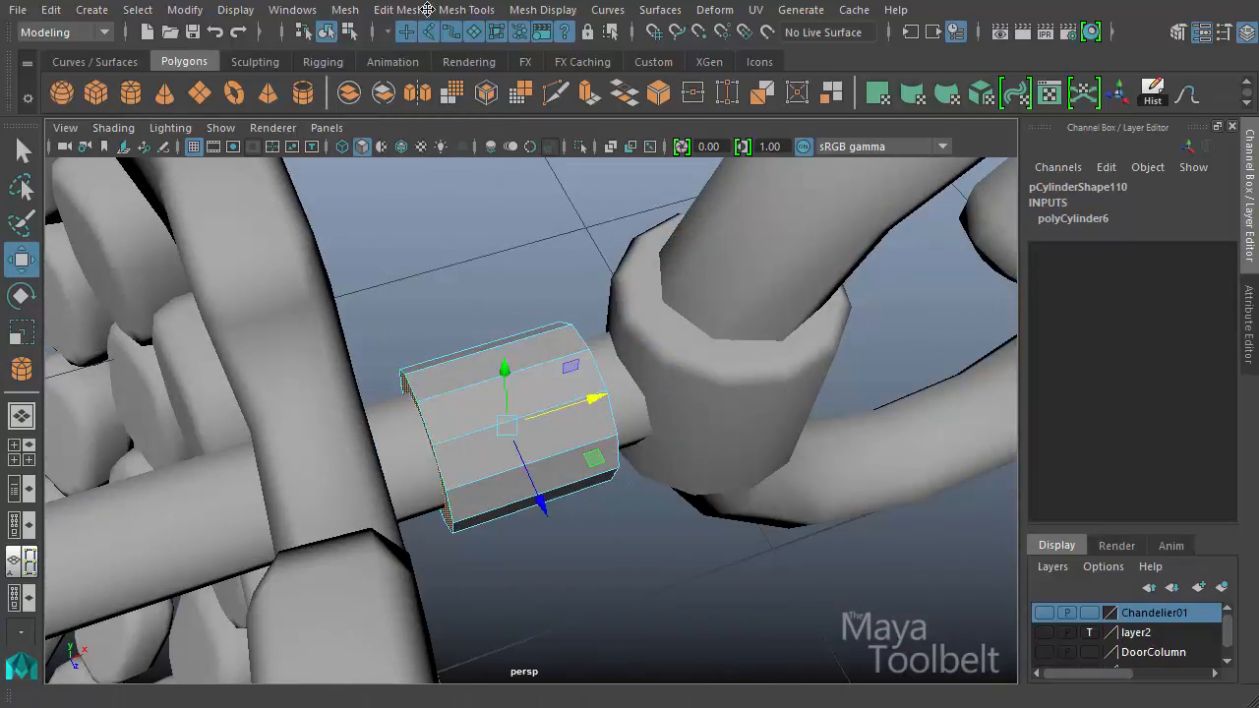
click(462, 9)
click(423, 79)
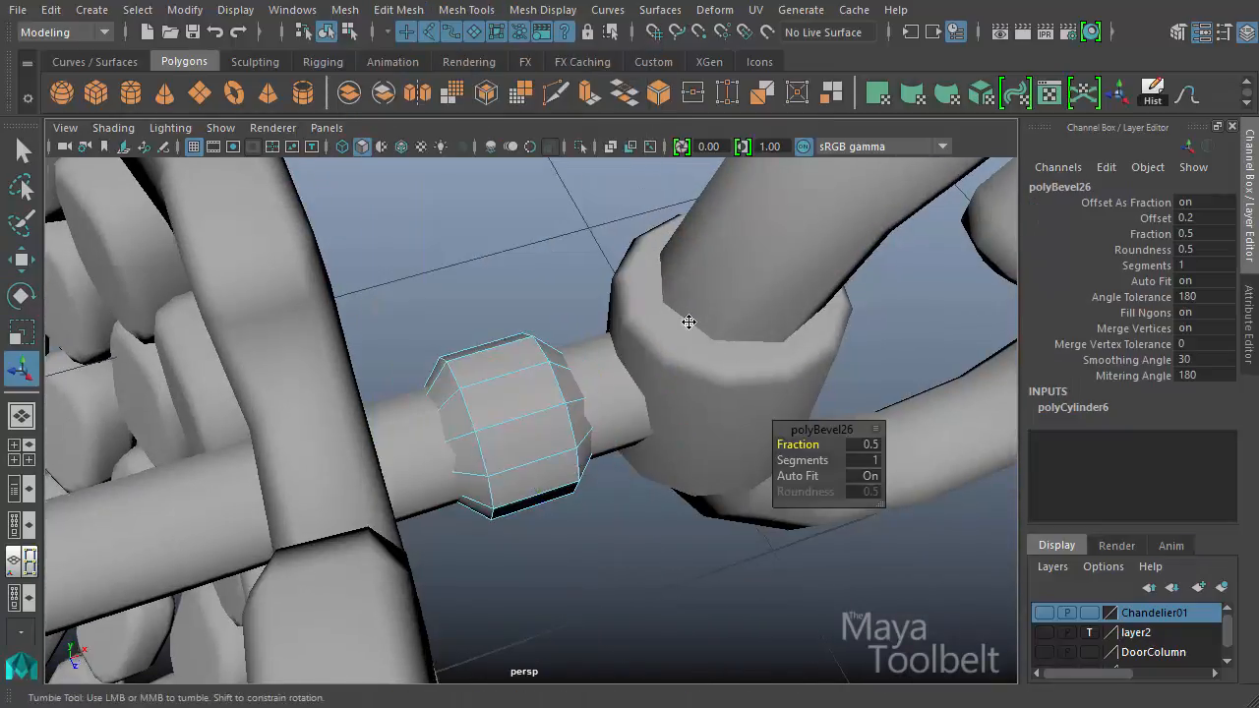
alt+drag(688, 322, 900, 394)
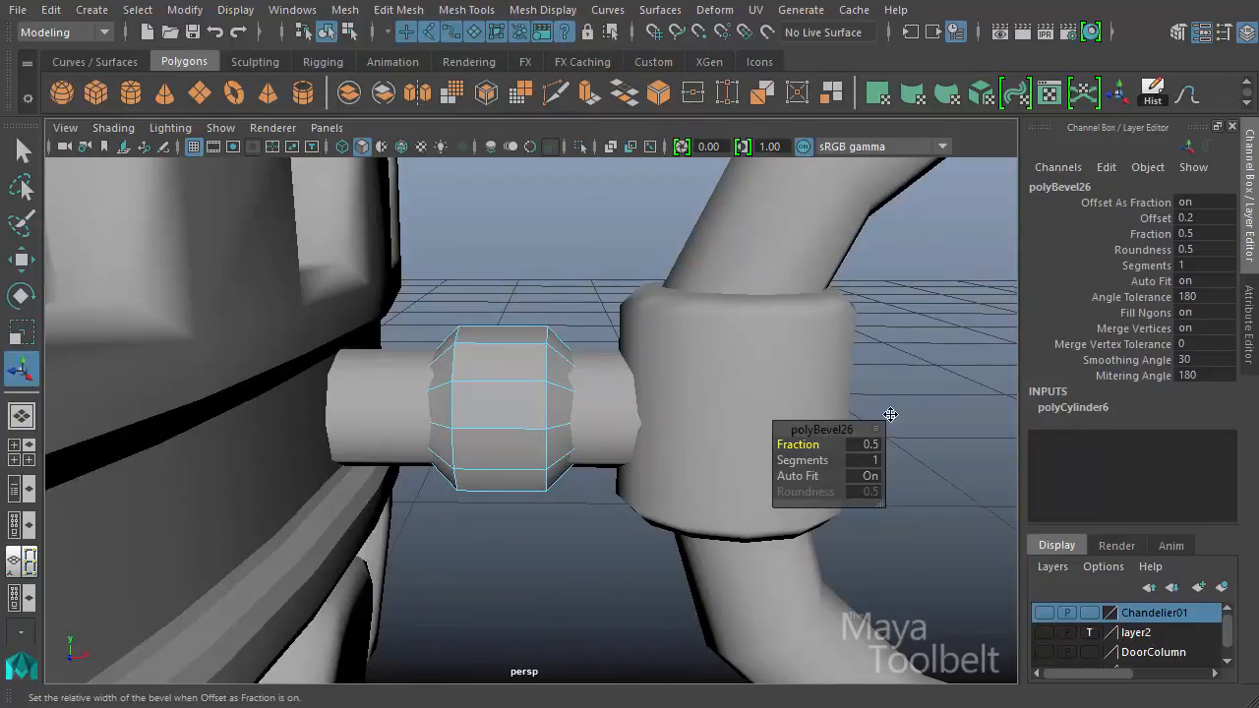
drag(789, 444, 814, 448)
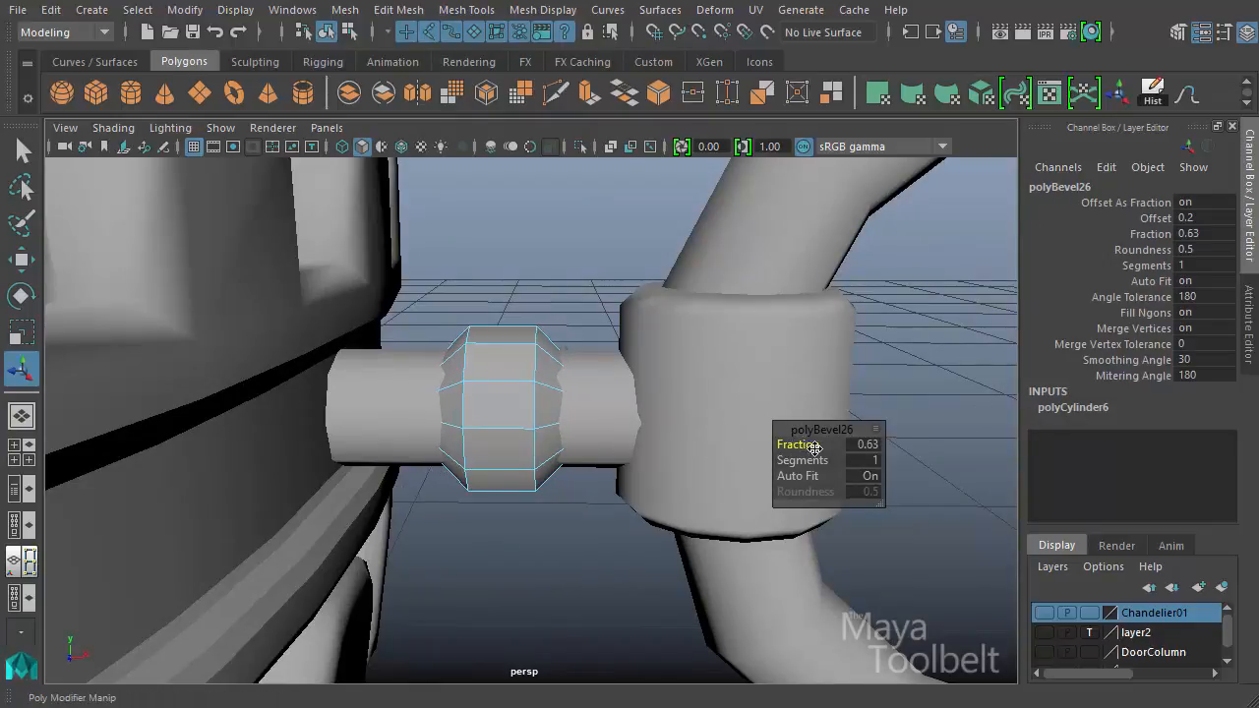
- Scale the bevelled cylinder to about 0.253 in X and Z, and flatten it along the bar to about 0.096 in Y
key(r)
drag(507, 404, 668, 404)
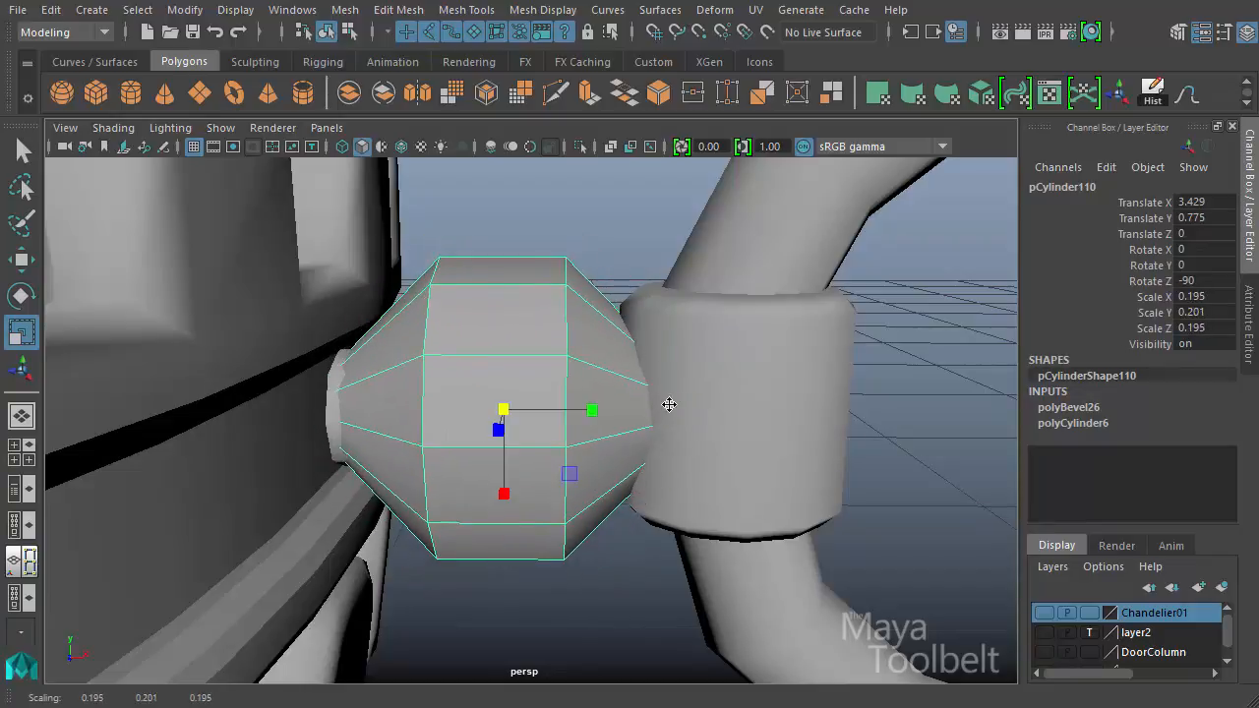
drag(593, 417, 617, 405)
- Scale the cylinder's two middle edge loops inward around the bar to form a rounded bead
click(475, 257)
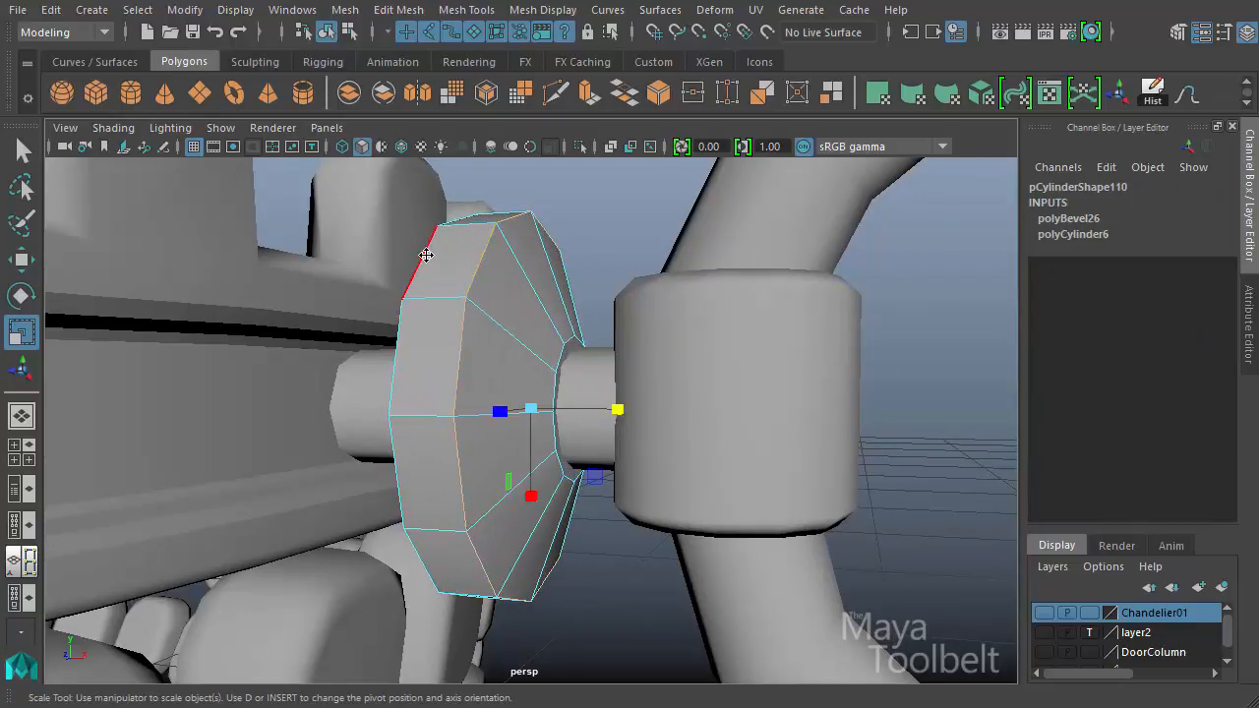
ctrl+drag(583, 408, 666, 396)
scroll(663, 396, up, 3)
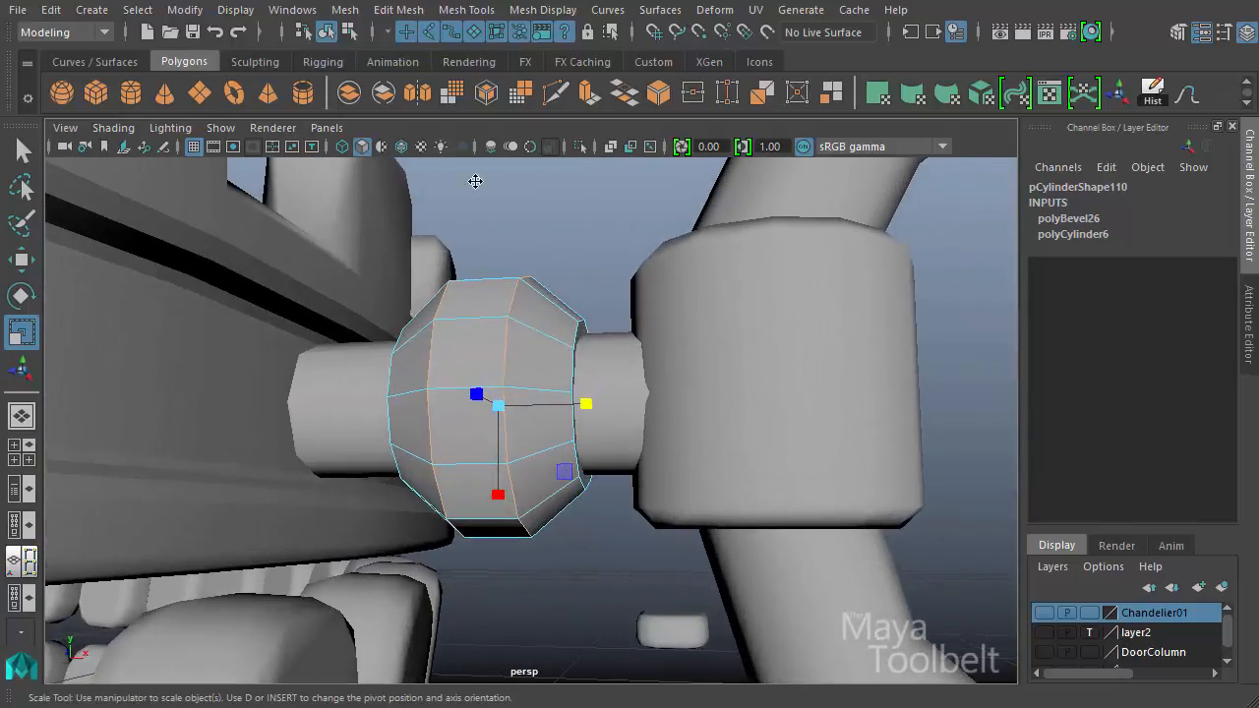
alt+drag(475, 192, 521, 242)
- Bevel the bead's two end cap faces with a fraction of 0.14
key(w)
key(F11)
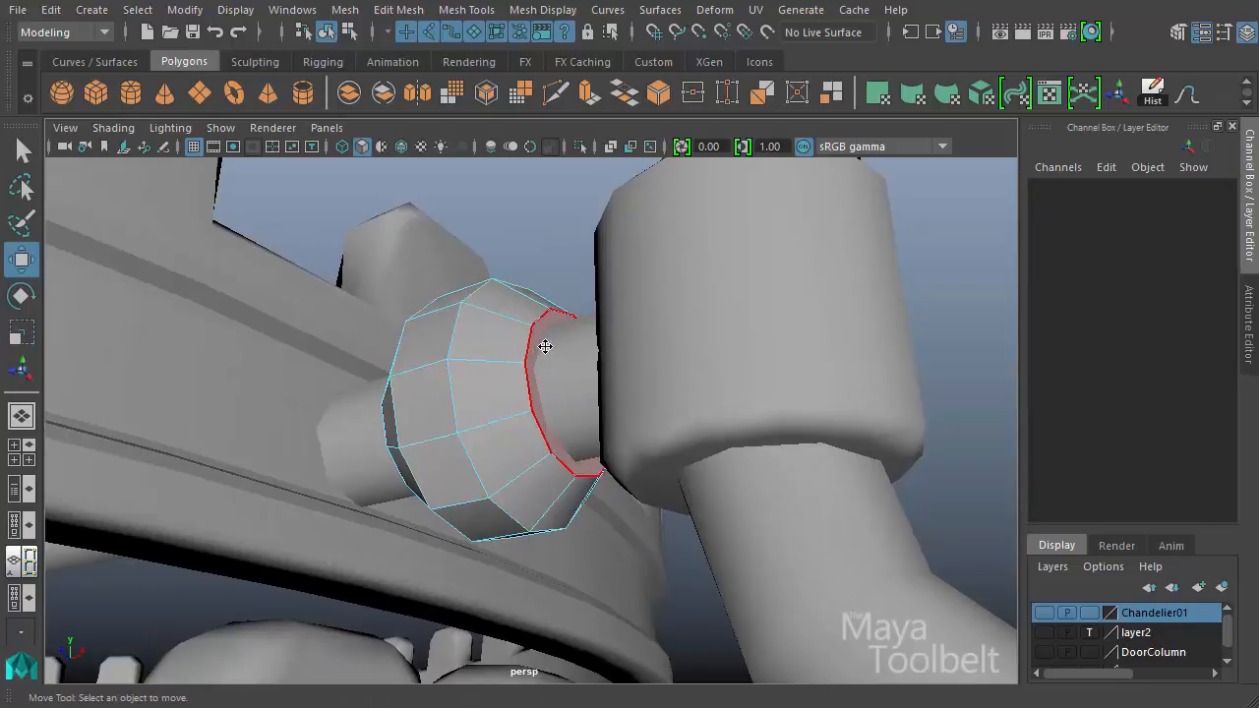
click(545, 346)
alt+drag(458, 416, 473, 372)
click(425, 364)
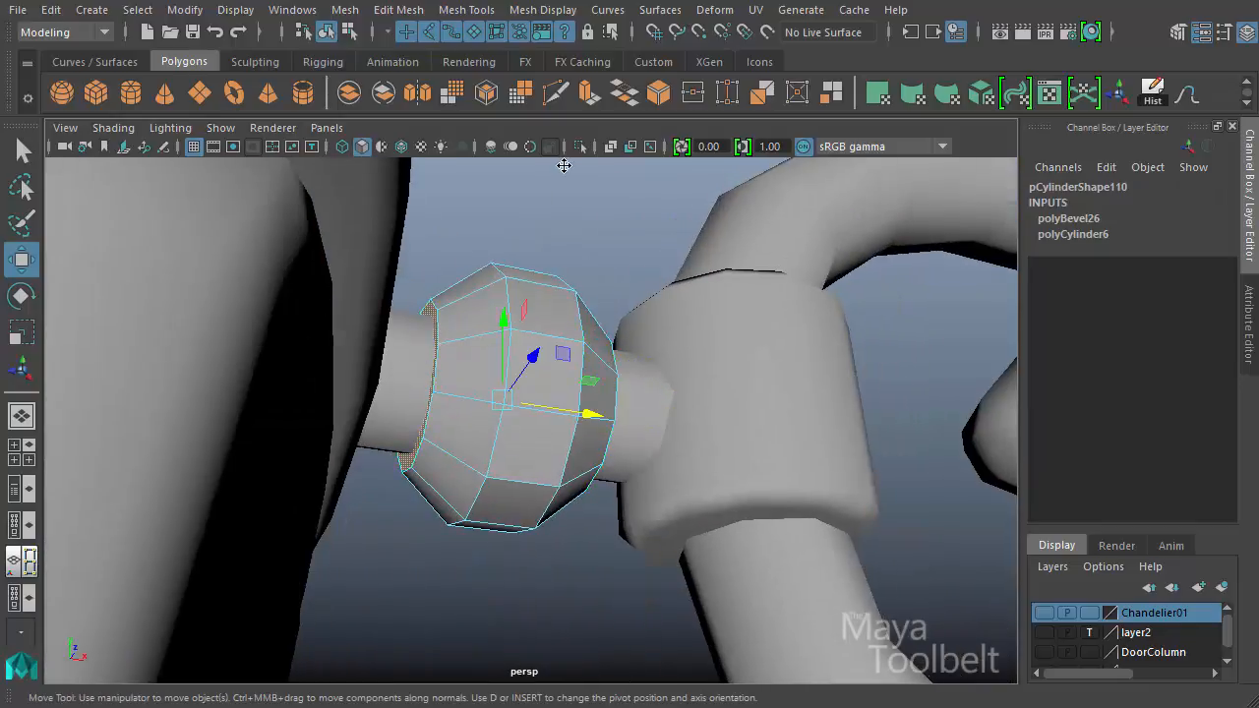
alt+drag(712, 285, 550, 315)
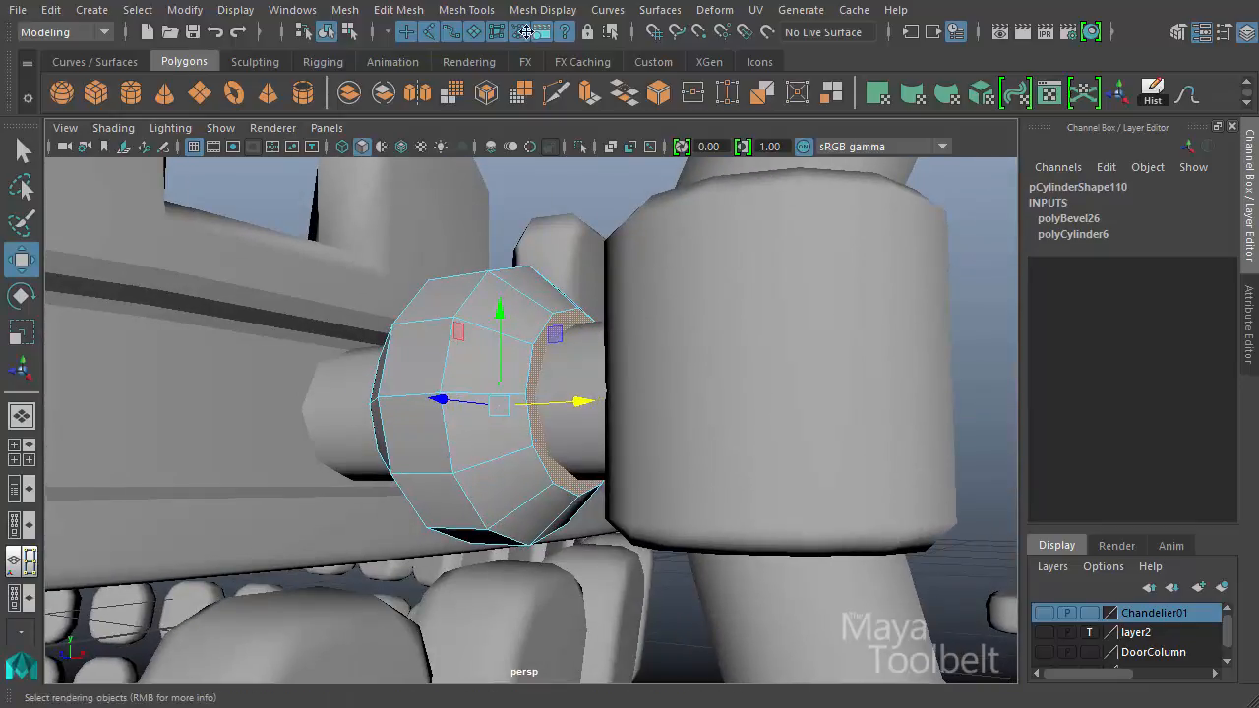
click(401, 14)
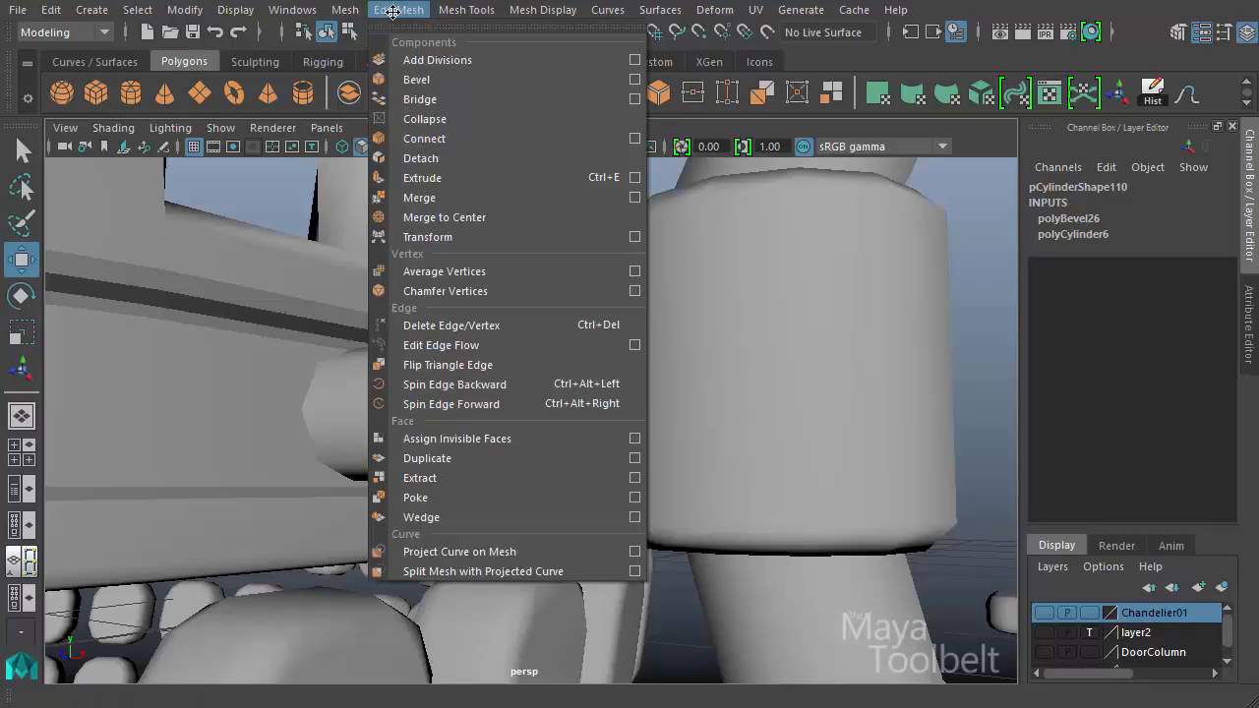
click(427, 78)
drag(794, 439, 762, 458)
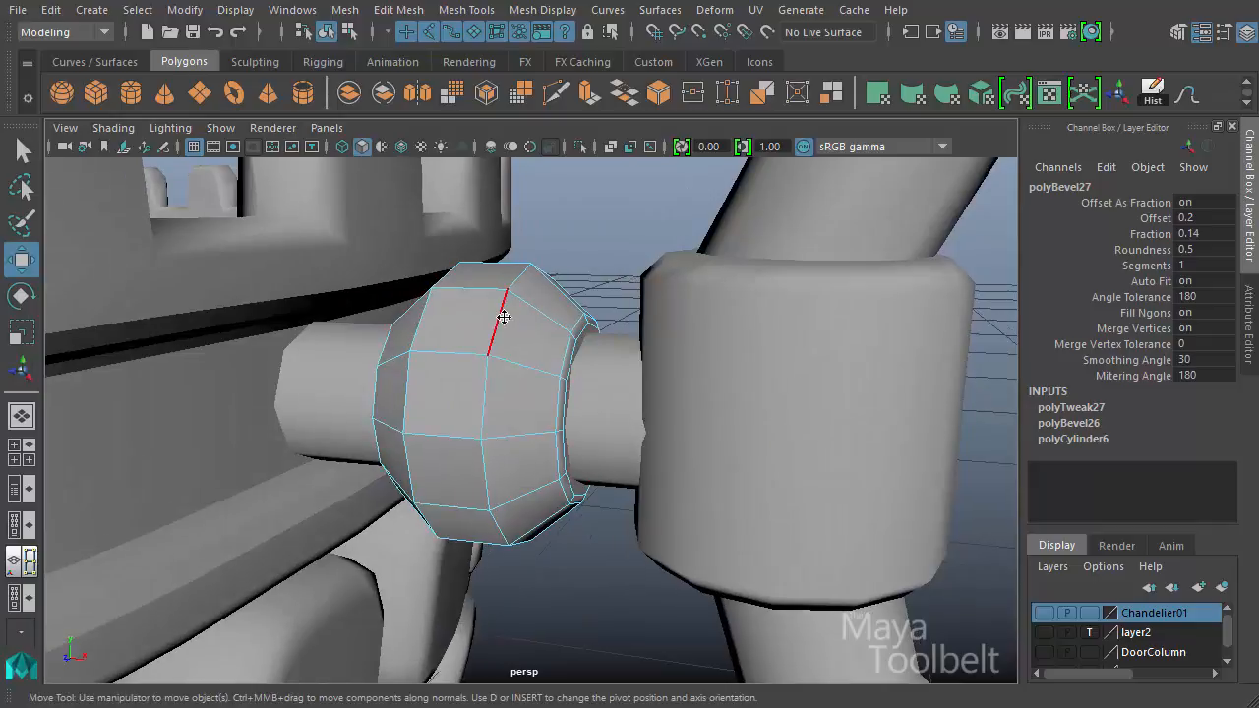
- Spread the bead's two middle edge loops apart along the bar and bevel them with a fraction of 0.34
double_click(504, 317)
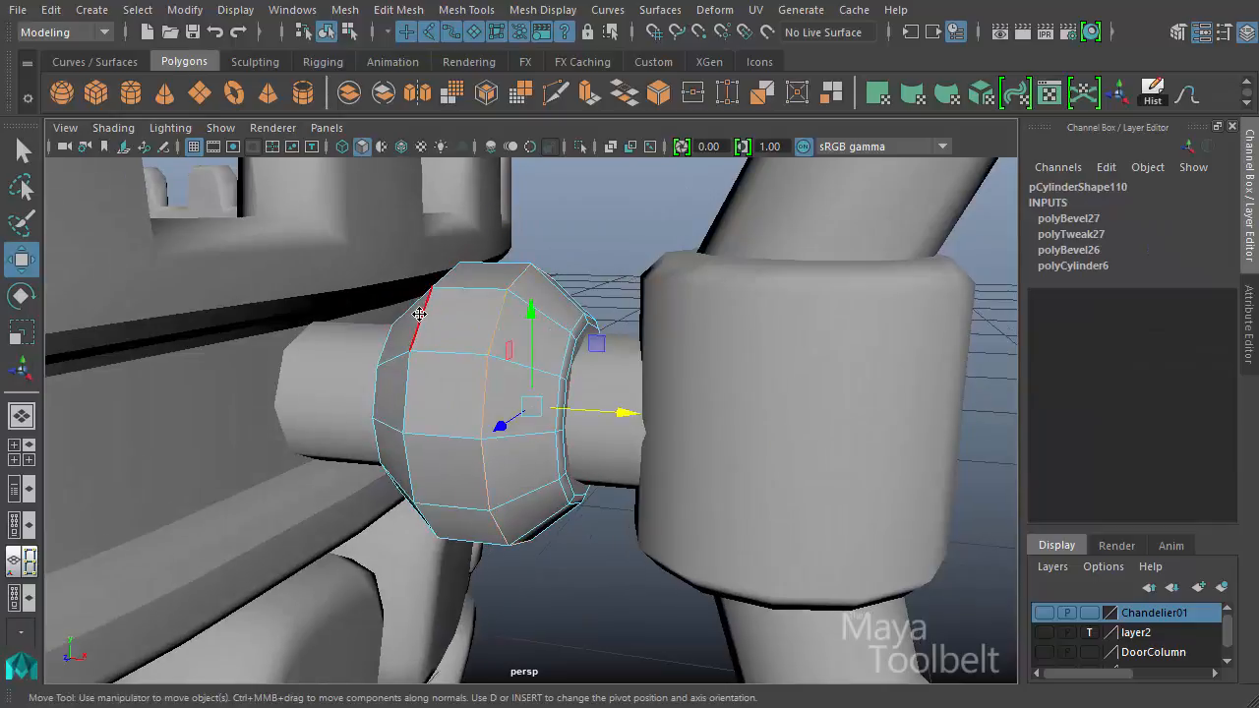
key(r)
drag(576, 410, 682, 416)
key(ctrl+b)
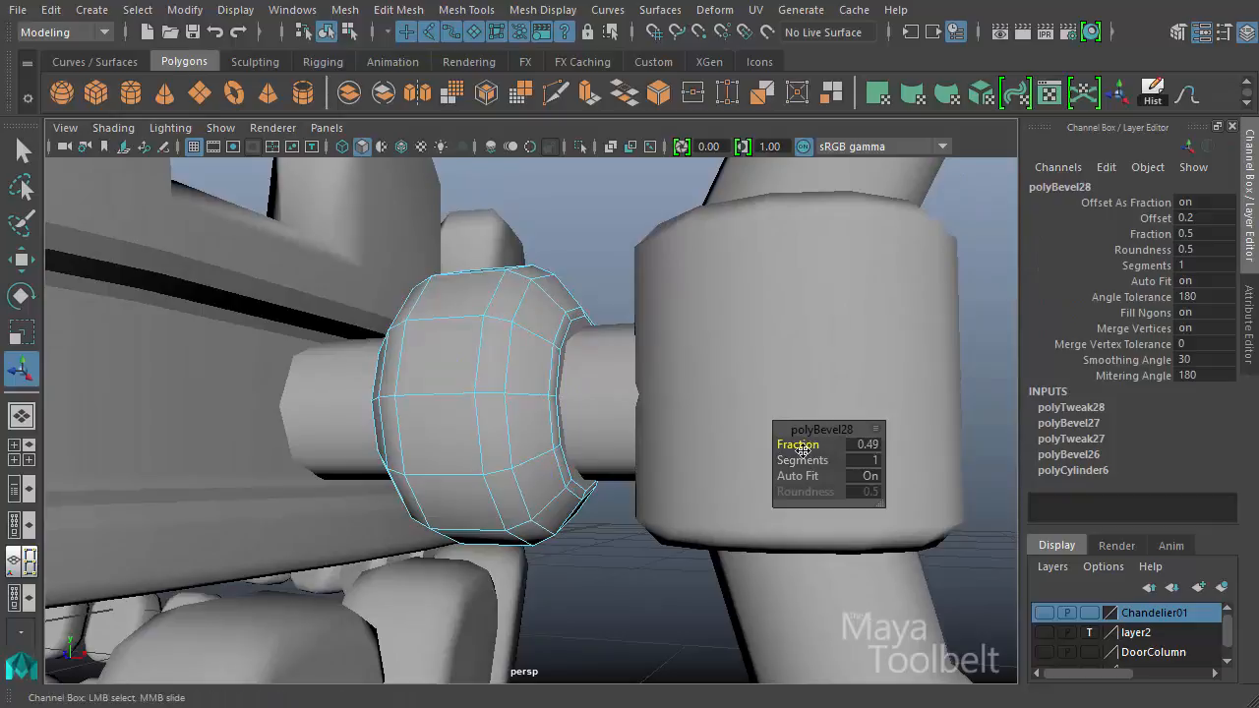
drag(802, 449, 799, 458)
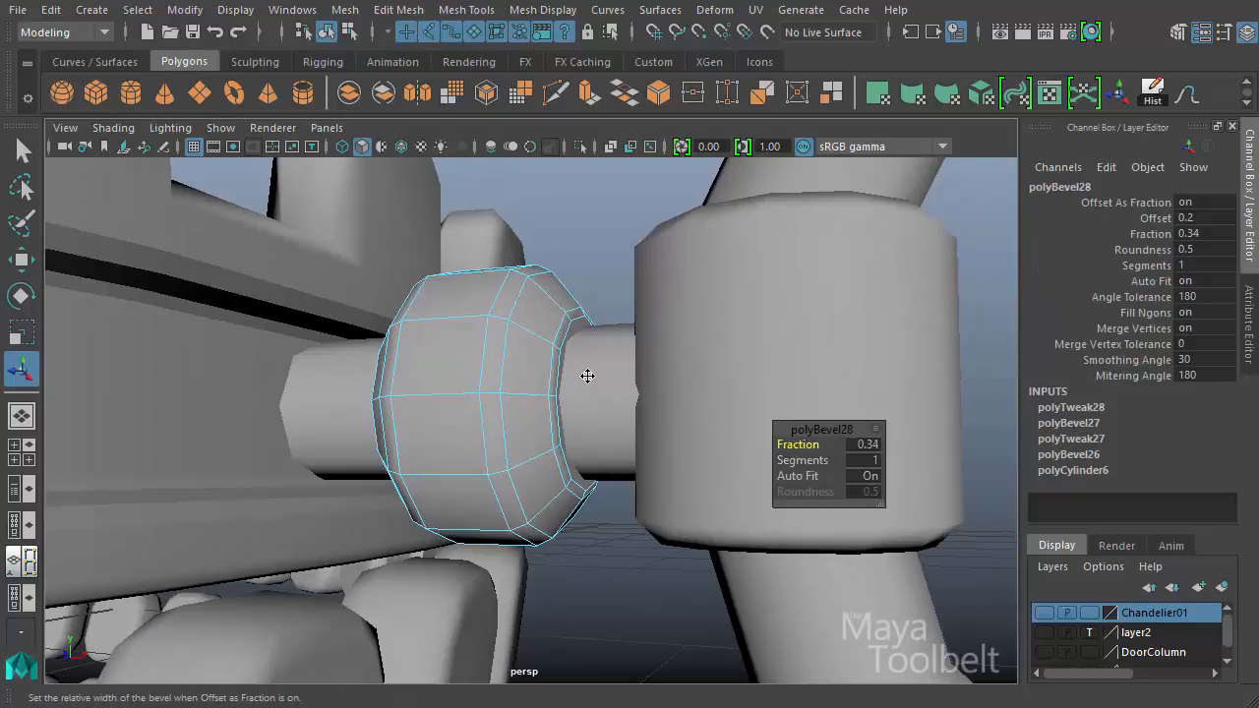
- Return to object selection and deselect the bead
alt+drag(587, 376, 668, 393)
middle_drag(669, 393, 677, 405)
alt+drag(673, 404, 557, 291)
key(w)
click(349, 32)
click(328, 32)
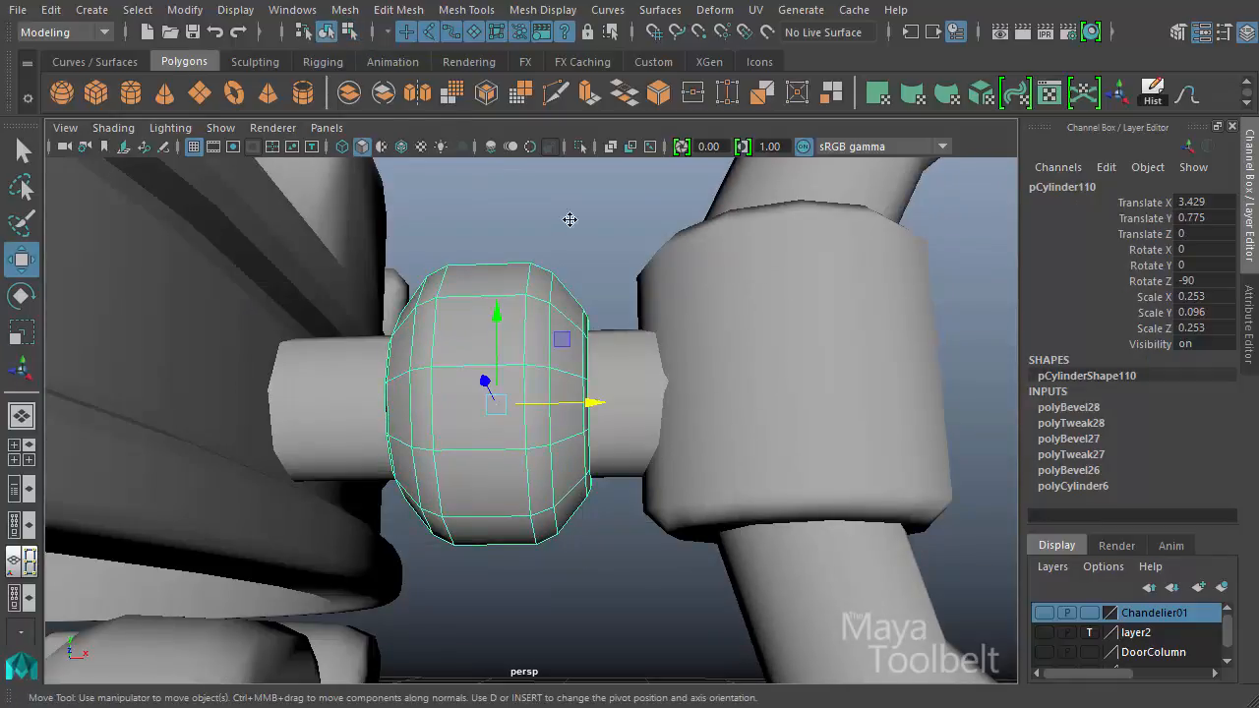
click(589, 217)
- Create a polygon pipe just below the bead at about X 3.491, Y 0.641, with radius 0.01, height 0.02 and thickness 0.005
alt+drag(736, 352, 688, 433)
alt+right_drag(688, 433, 253, 328)
alt+drag(580, 433, 584, 344)
alt+right_drag(585, 344, 712, 426)
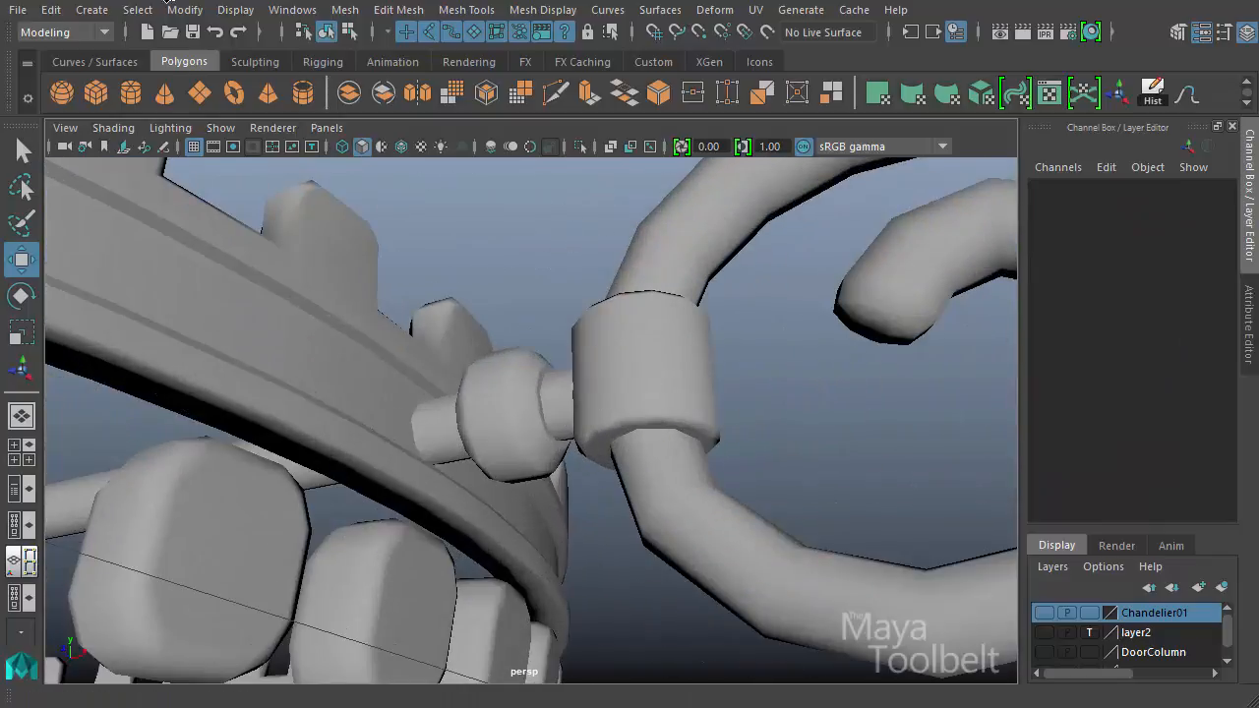
click(111, 9)
mouse_move(263, 89)
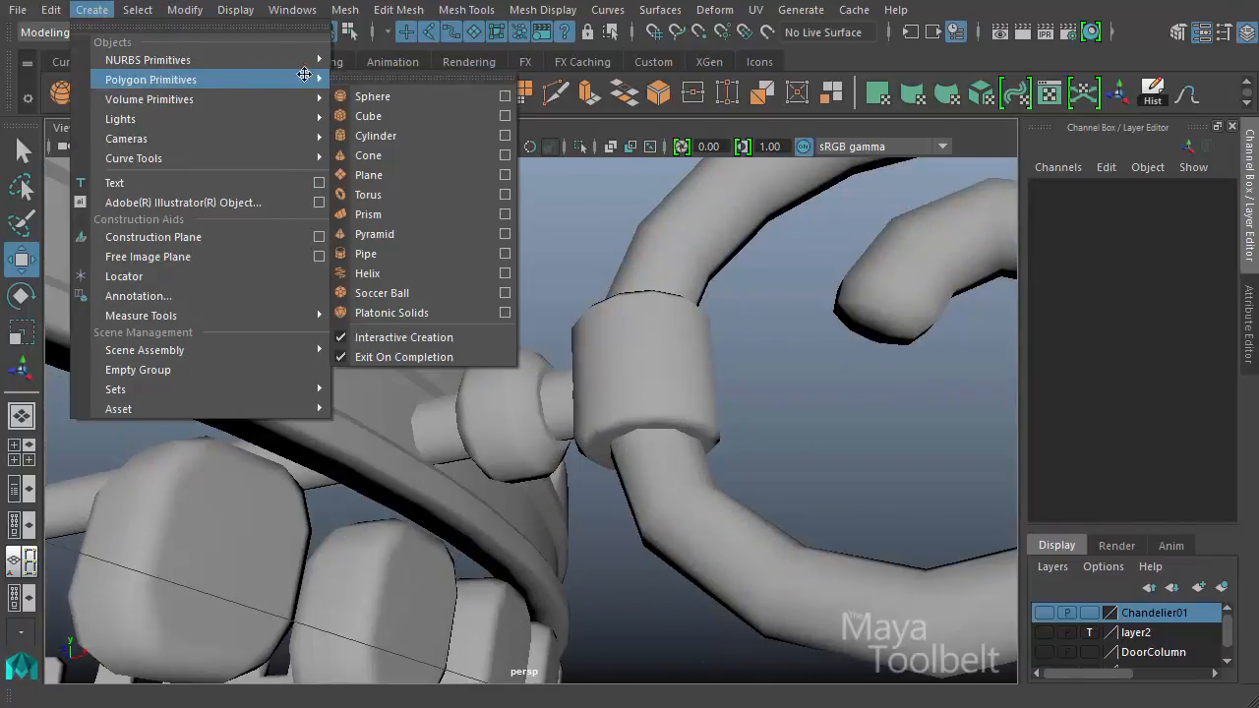
click(402, 254)
alt+right_drag(531, 443, 555, 464)
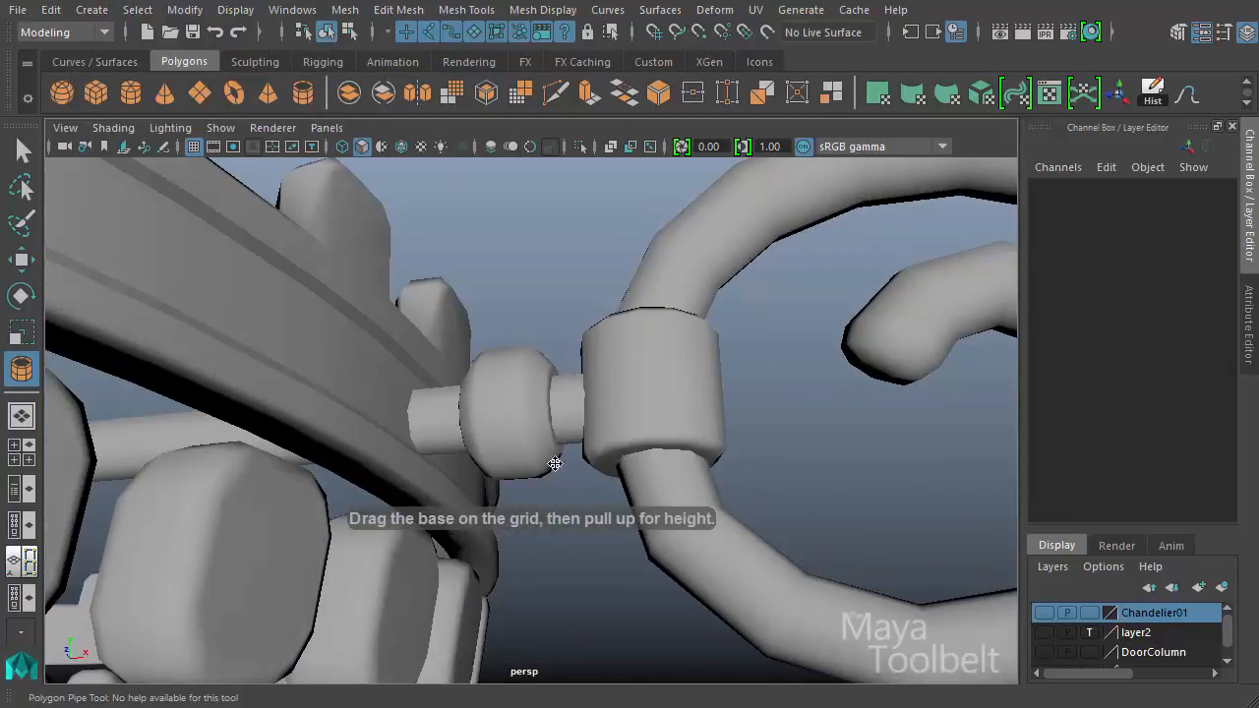
click(552, 470)
alt+drag(686, 488, 714, 547)
- Scale the pipe uniformly to about 10.963 and rotate it 90 degrees about X
key(r)
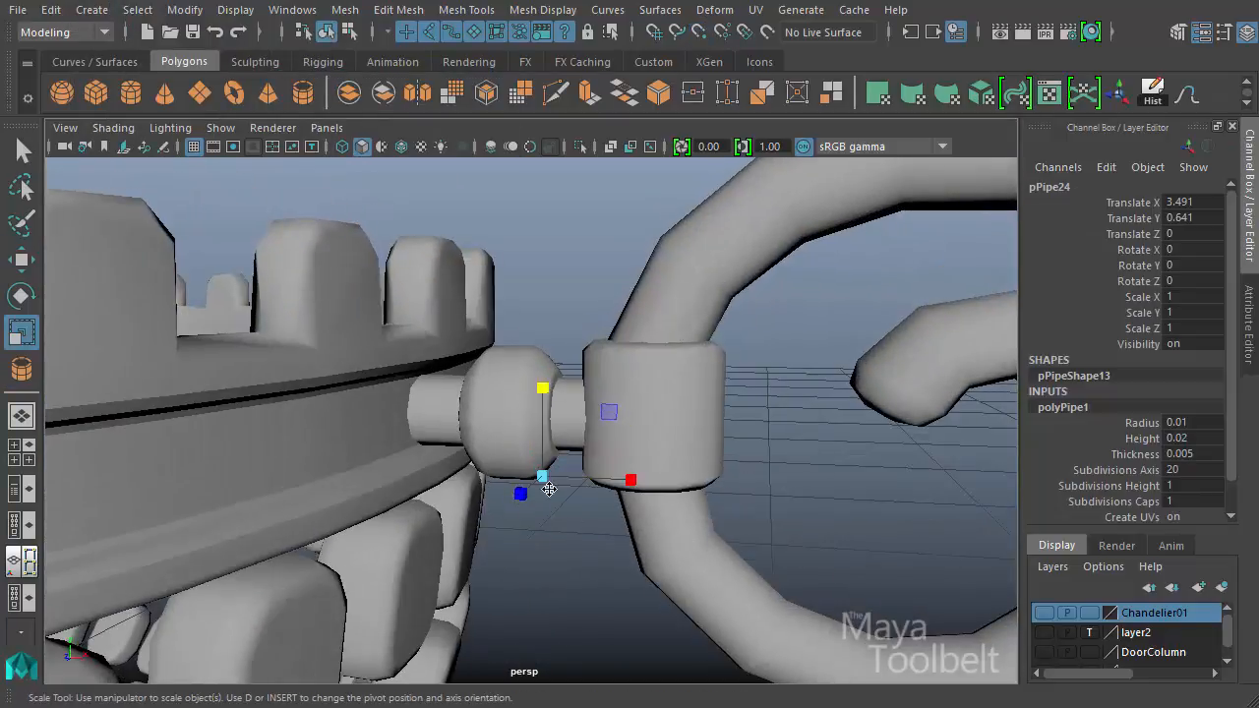
drag(542, 476, 600, 484)
key(e)
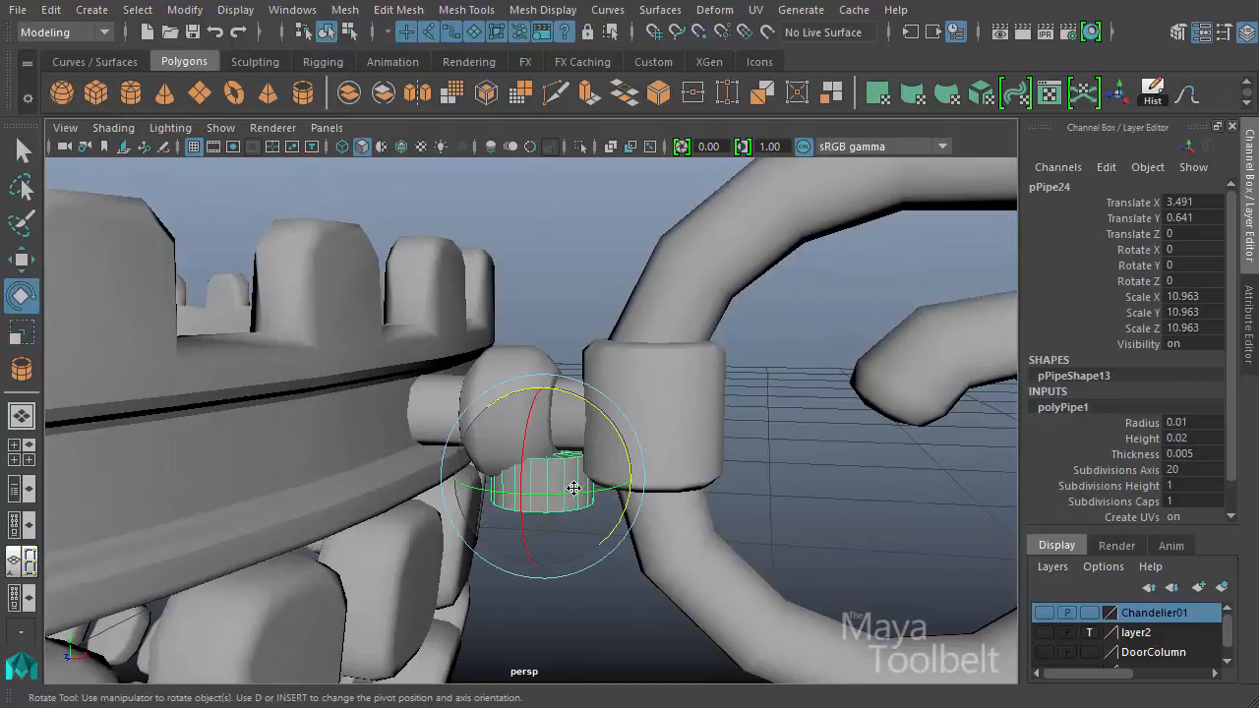
drag(527, 413, 586, 506)
key(w)
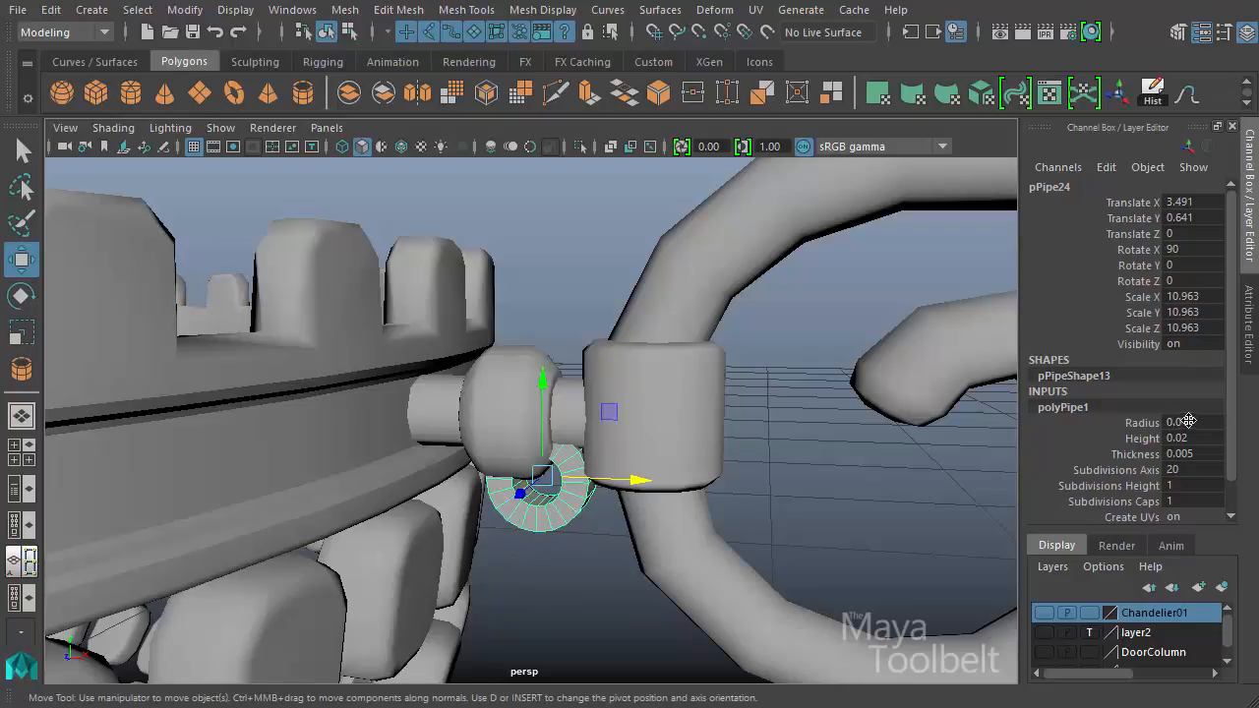
- Set the pipe's radius and height to 1 and its scale to 1 on all three axes
text(1)
key(Return)
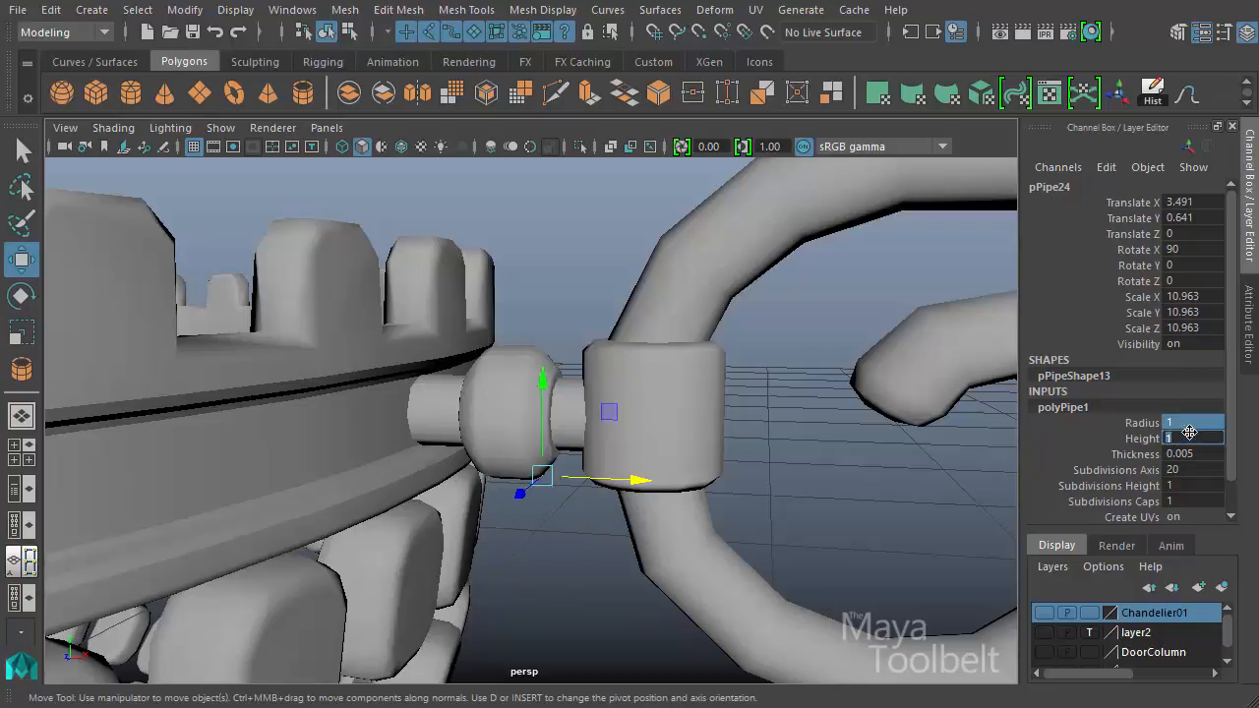
drag(1216, 295, 1198, 320)
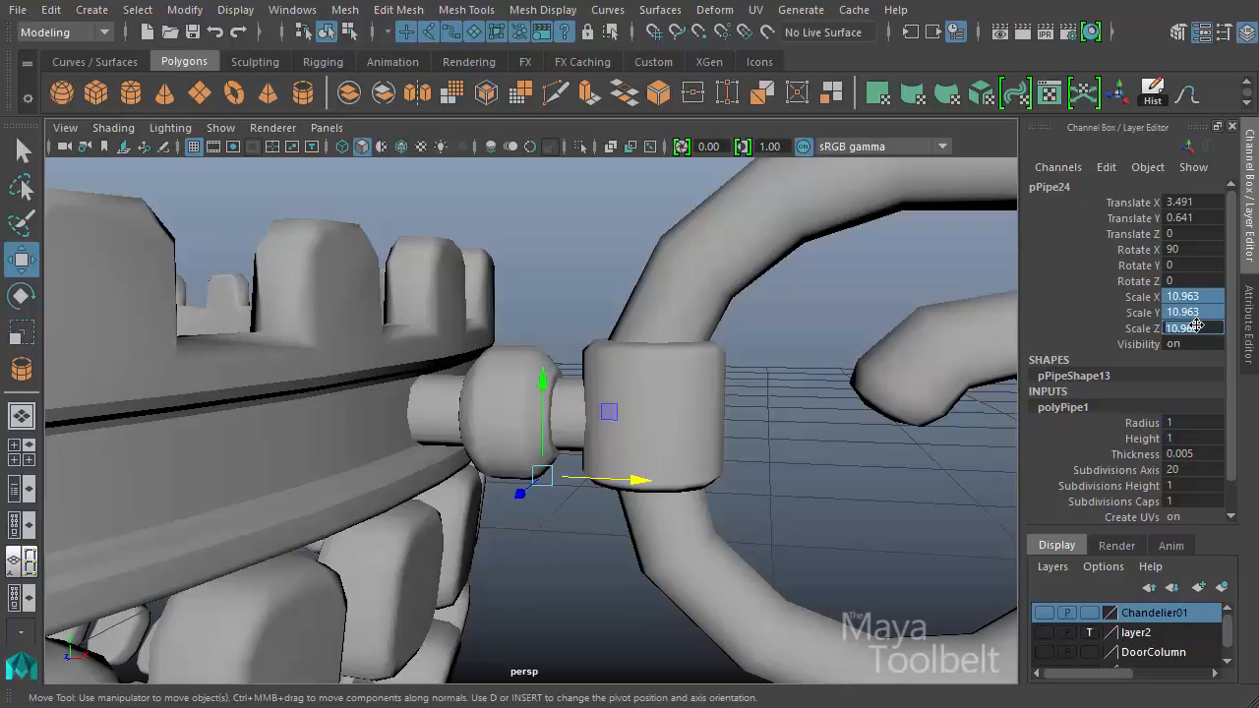
text(1)
key(Return)
- Scale the pipe uniformly to 0.08 and move it below the bead to about X 3.437, Y 0.456
alt+drag(600, 362, 561, 348)
key(r)
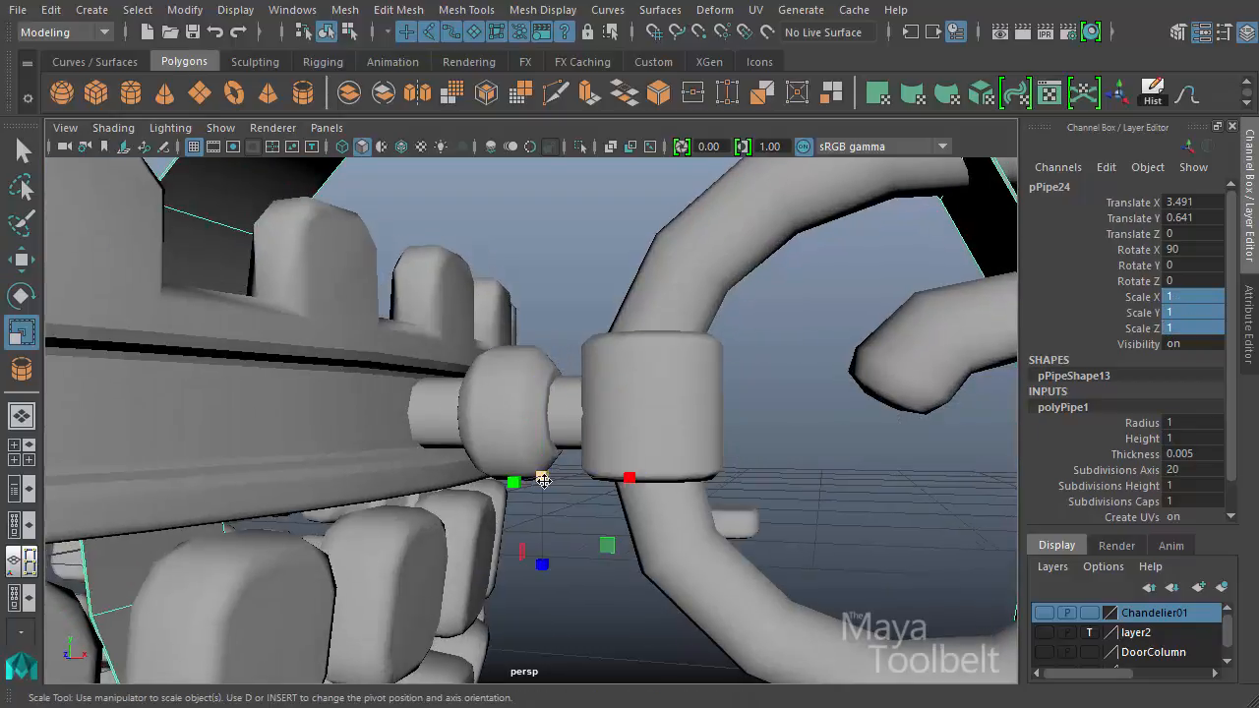
drag(542, 477, 93, 661)
alt+drag(393, 629, 445, 581)
key(w)
mouse_move(607, 408)
middle_down()
mouse_move(568, 458)
mouse_move(581, 458)
mouse_move(576, 492)
mouse_move(598, 408)
middle_up()
alt+right_drag(598, 409, 787, 432)
- Set the pipe's thickness to 0.195 and its axis subdivisions to 4 so it forms a diamond ring
click(1141, 454)
middle_drag(764, 455, 781, 461)
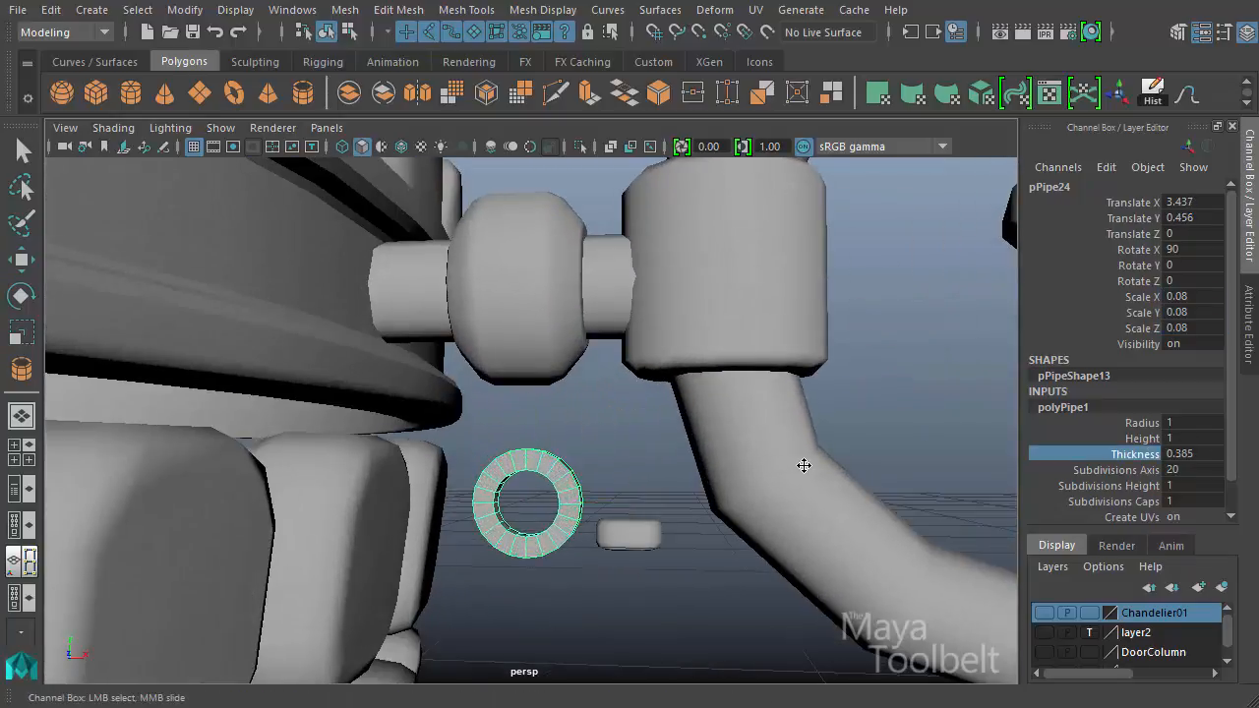
click(1136, 469)
middle_drag(834, 454, 819, 454)
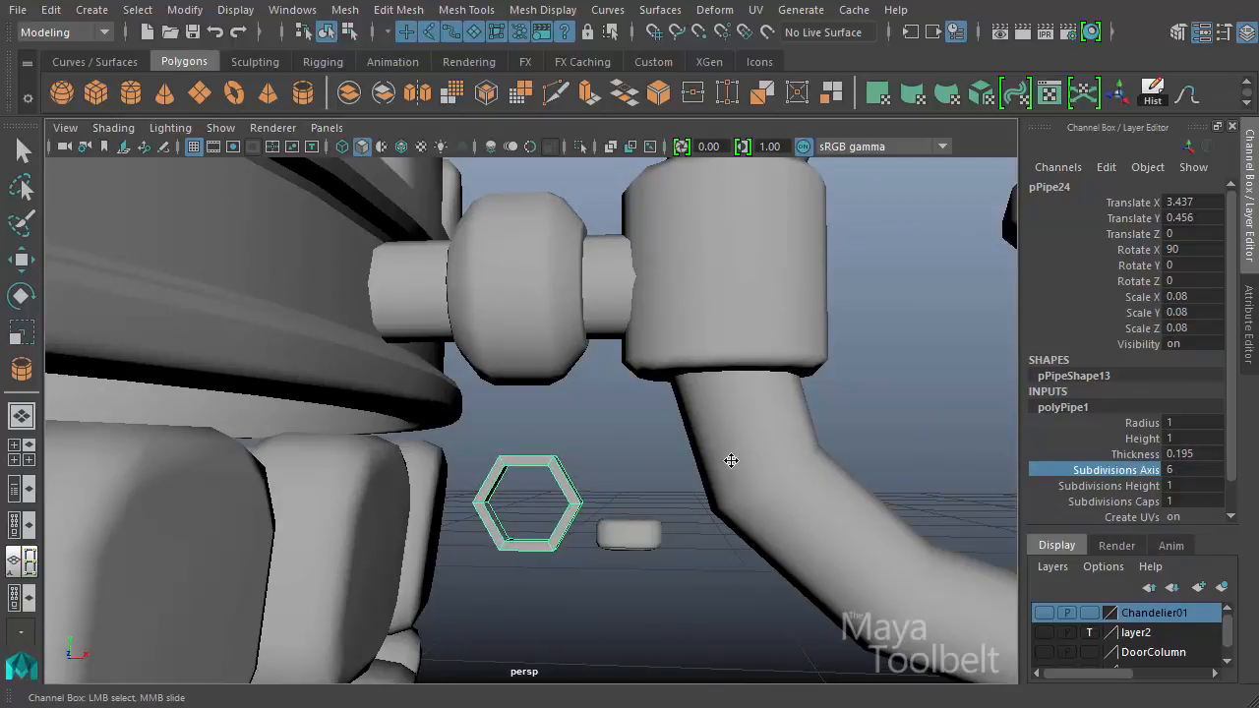
middle_drag(721, 460, 714, 462)
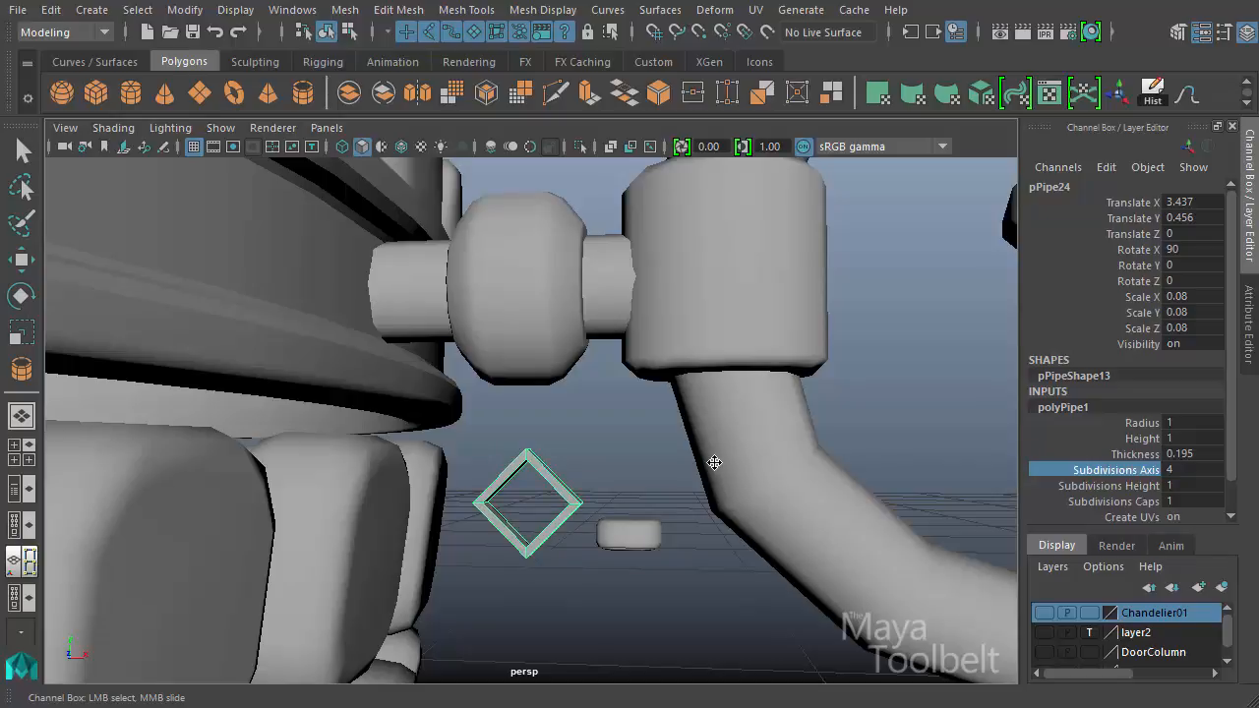
- Enlarge the diamond-shaped pipe uniformly to a scale of 0.091
alt+drag(676, 453, 641, 442)
key(w)
key(r)
drag(512, 461, 567, 348)
- Bevel the corner edges of the diamond-shaped ring with a fraction of 0.4 and return to object selection
key(w)
scroll(633, 492, up, 4)
right_drag(567, 348, 571, 292)
drag(544, 487, 545, 488)
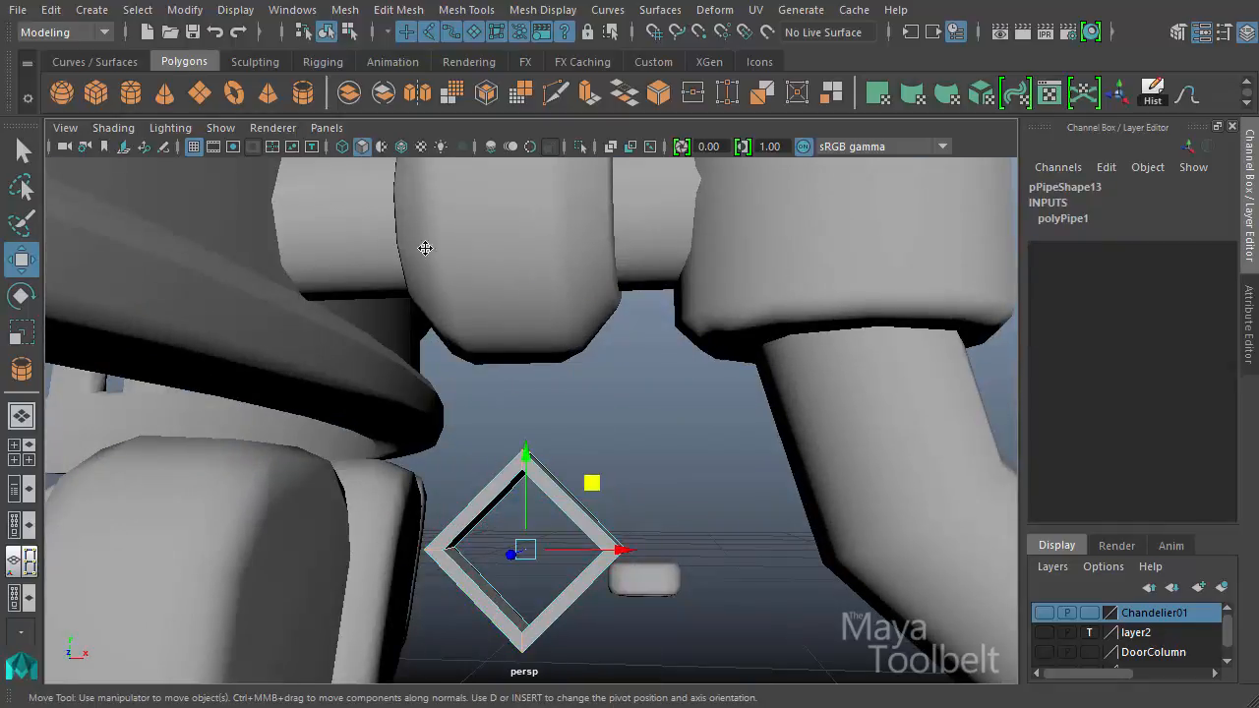
click(459, 9)
mouse_move(407, 9)
click(441, 80)
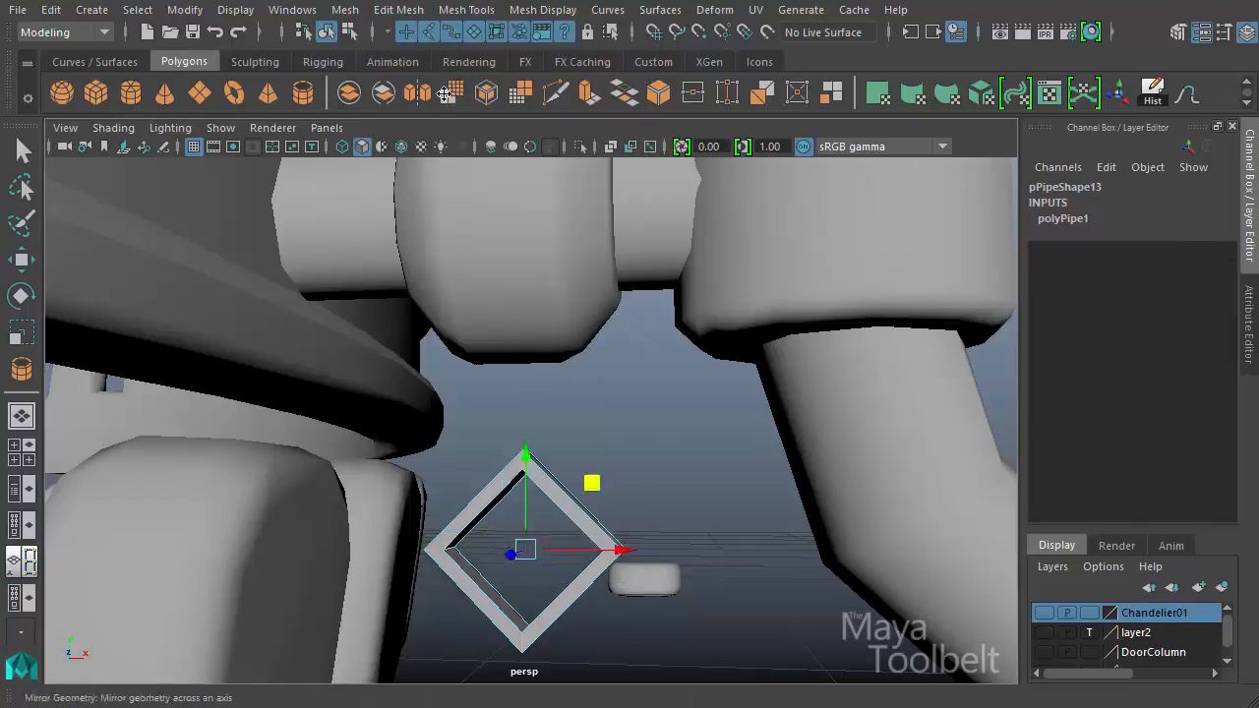
alt+drag(639, 378, 818, 454)
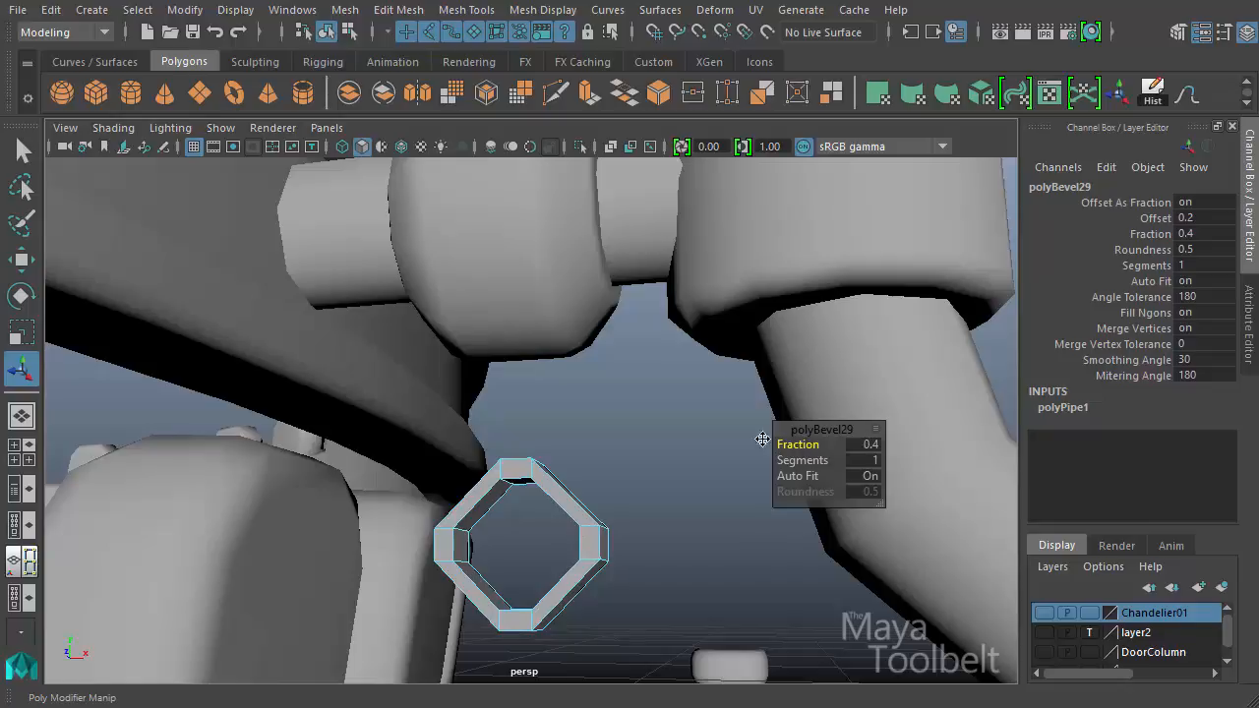
alt+drag(762, 438, 688, 423)
key(w)
click(342, 33)
click(325, 32)
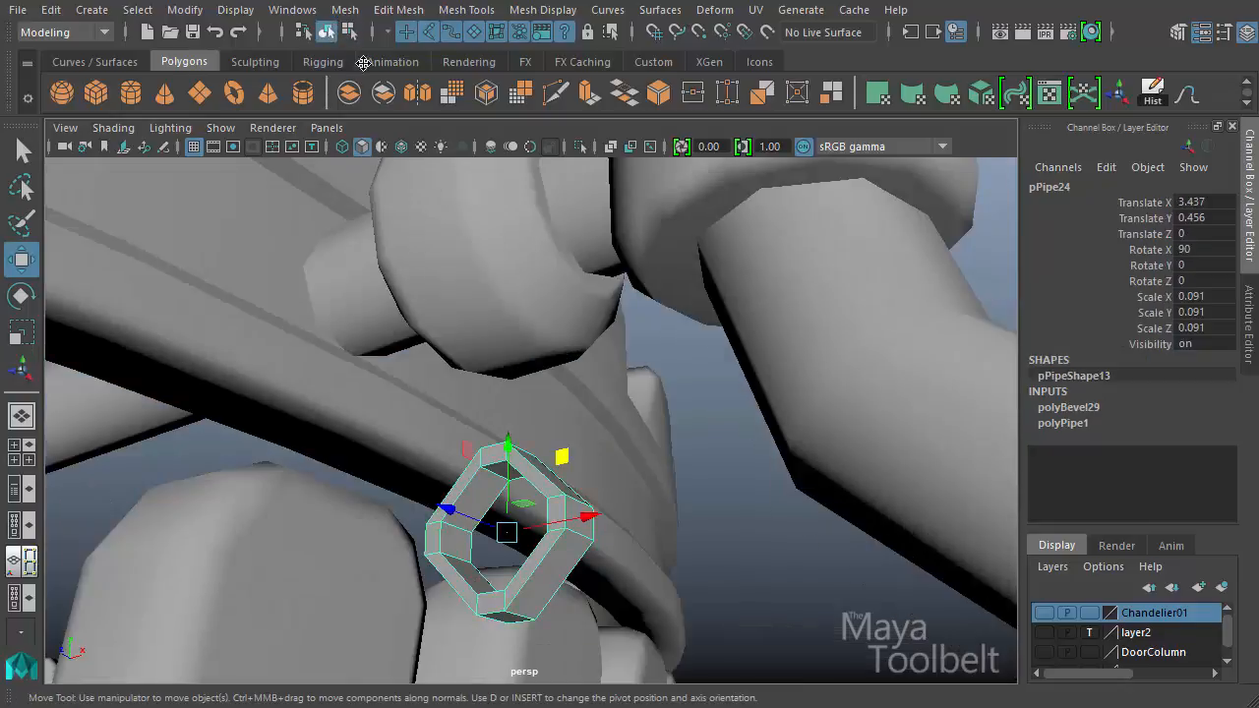
- Narrow the ring's depth by scaling it to 0.066 along Y
alt+drag(549, 474, 582, 438)
alt+drag(551, 561, 458, 576)
key(r)
alt+drag(584, 581, 611, 499)
key(w)
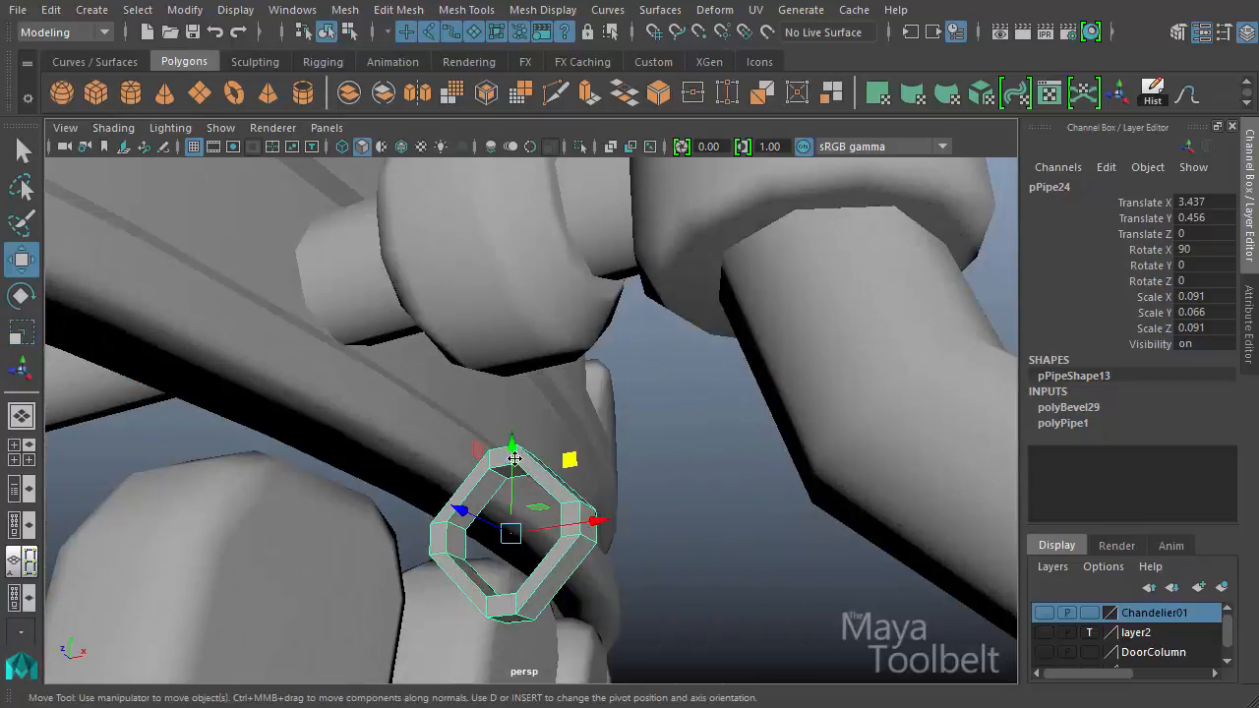
- Move the ring closer to the bead's underside, to about X 3.424, Y 0.488
drag(513, 458, 624, 504)
alt+drag(644, 452, 480, 357)
alt+right_drag(479, 358, 894, 458)
alt+drag(893, 458, 774, 486)
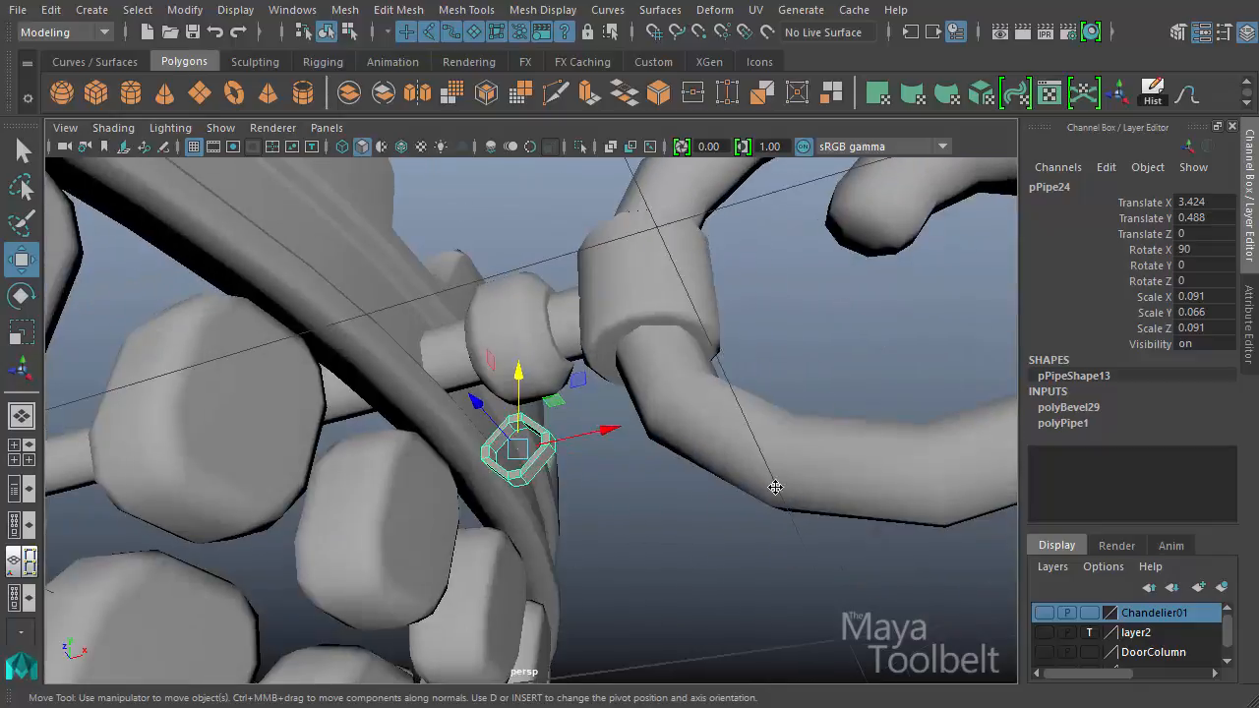
- Extrude the ring's top face upward about 0.075 to form a stem reaching the bead
alt+right_drag(775, 486, 878, 511)
alt+drag(552, 414, 531, 449)
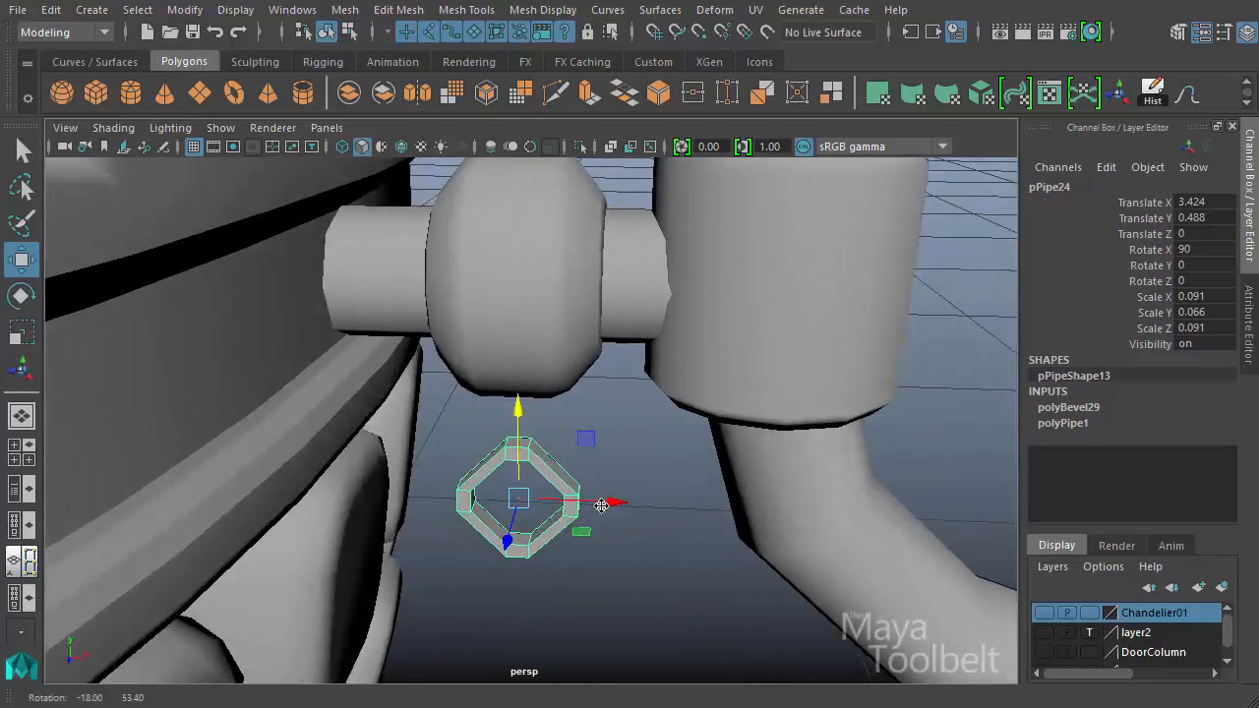
key(q)
key(F10)
click(530, 445)
right_click(527, 447)
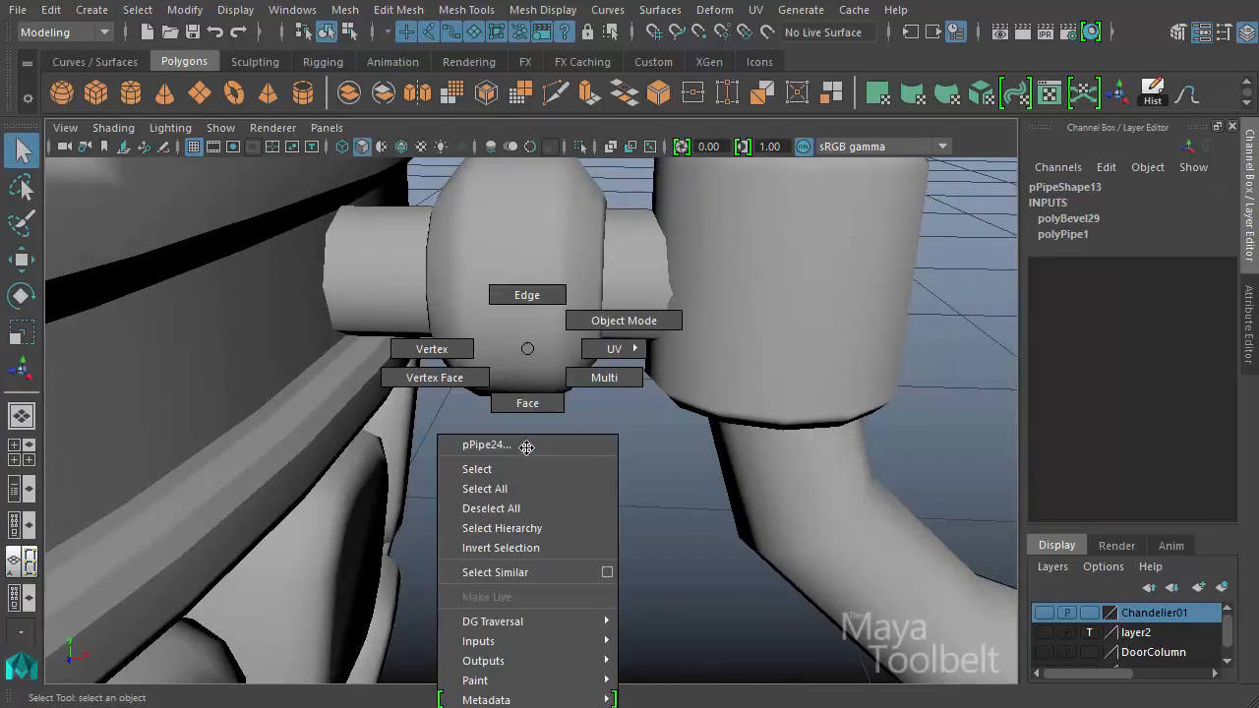
right_drag(521, 419, 525, 404)
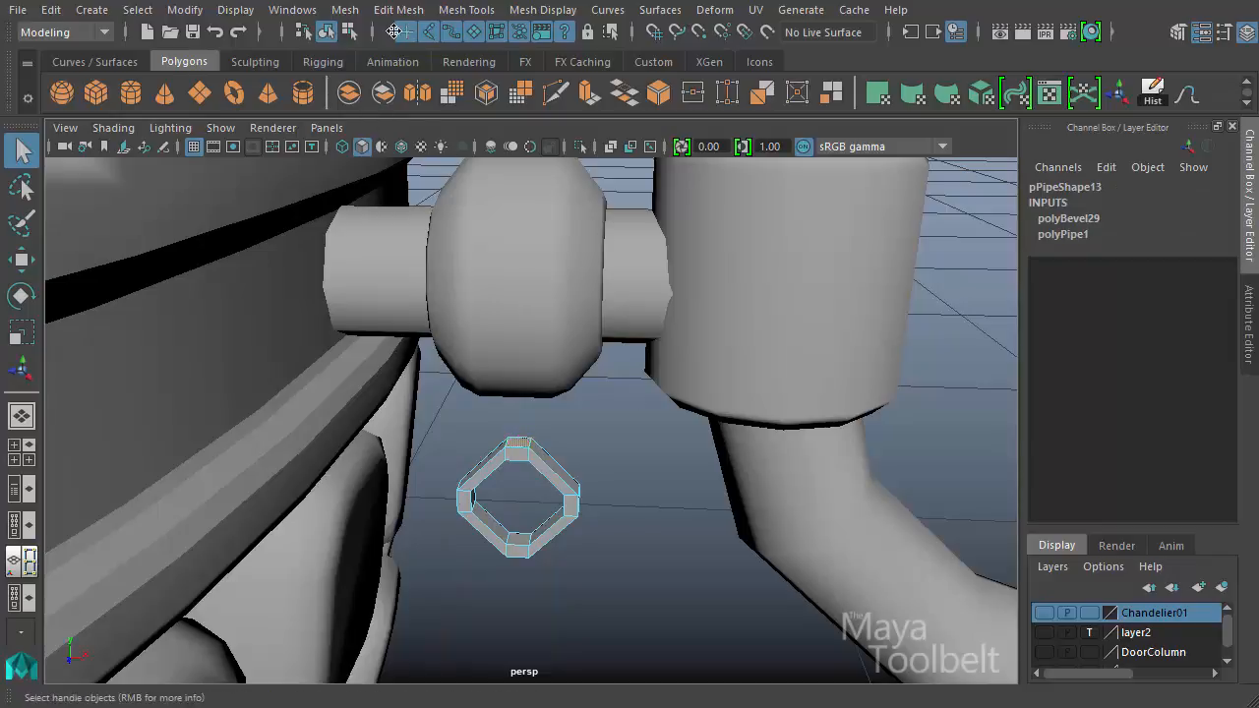
click(399, 10)
click(423, 159)
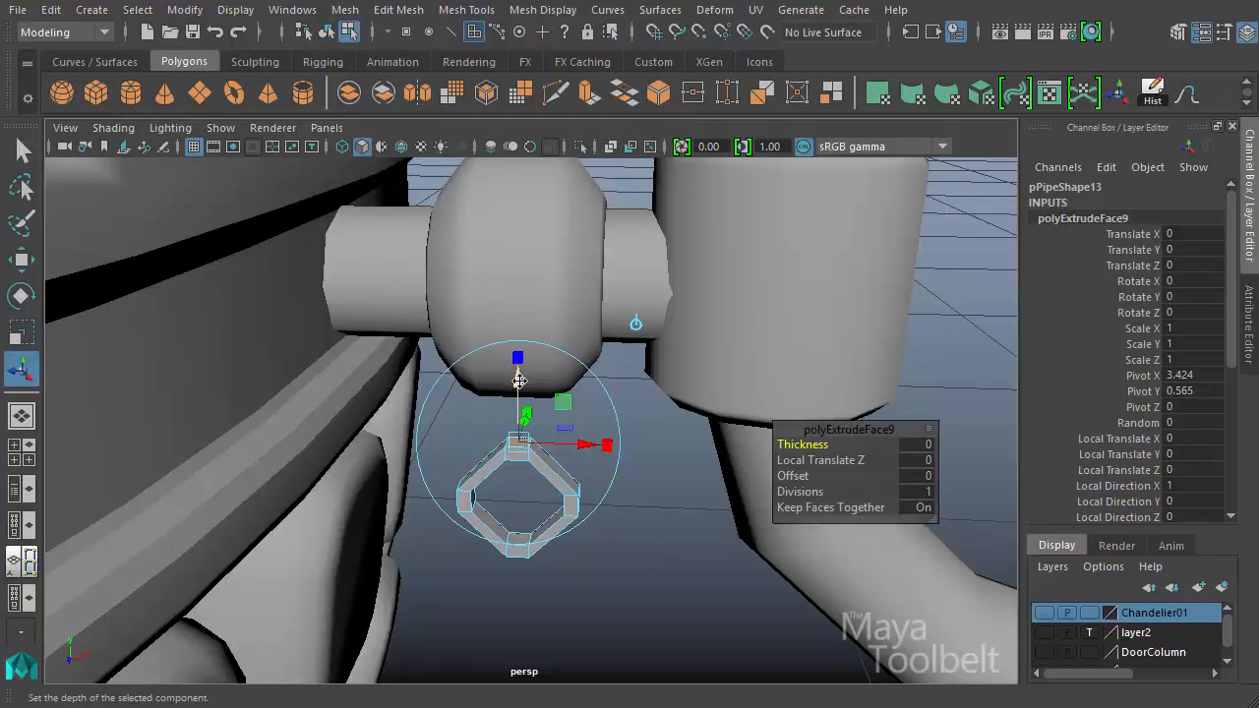
alt+drag(608, 381, 600, 391)
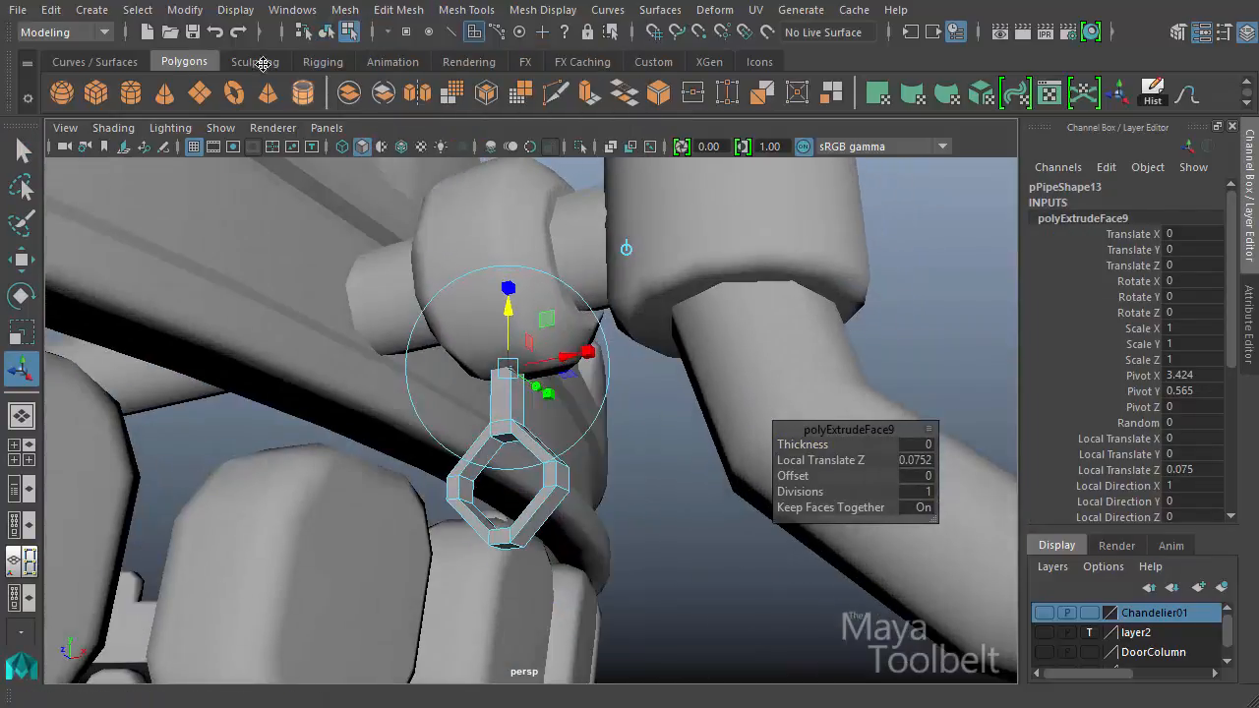
- Return to object selection, deselect the ring and examine how it hangs between bowl and scroll arm
click(325, 37)
click(680, 502)
alt+right_drag(679, 503, 88, 407)
alt+drag(87, 407, 50, 425)
alt+right_drag(629, 463, 374, 500)
alt+middle_drag(554, 556, 643, 436)
alt+drag(643, 435, 522, 425)
scroll(488, 433, up, 5)
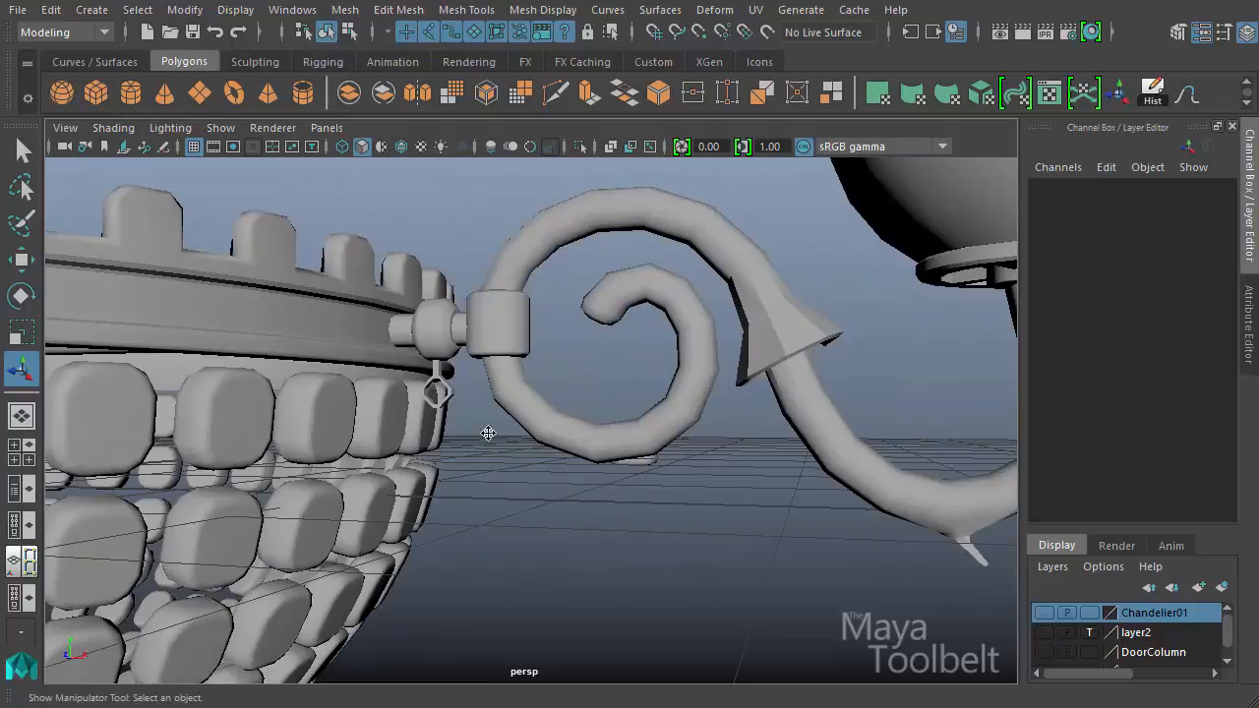
- Scale the diamond ring's vertices vertically to about 0.83, move them up toward the bead, and return to object selection
click(448, 393)
alt+middle_drag(464, 497, 632, 511)
scroll(620, 443, up, 5)
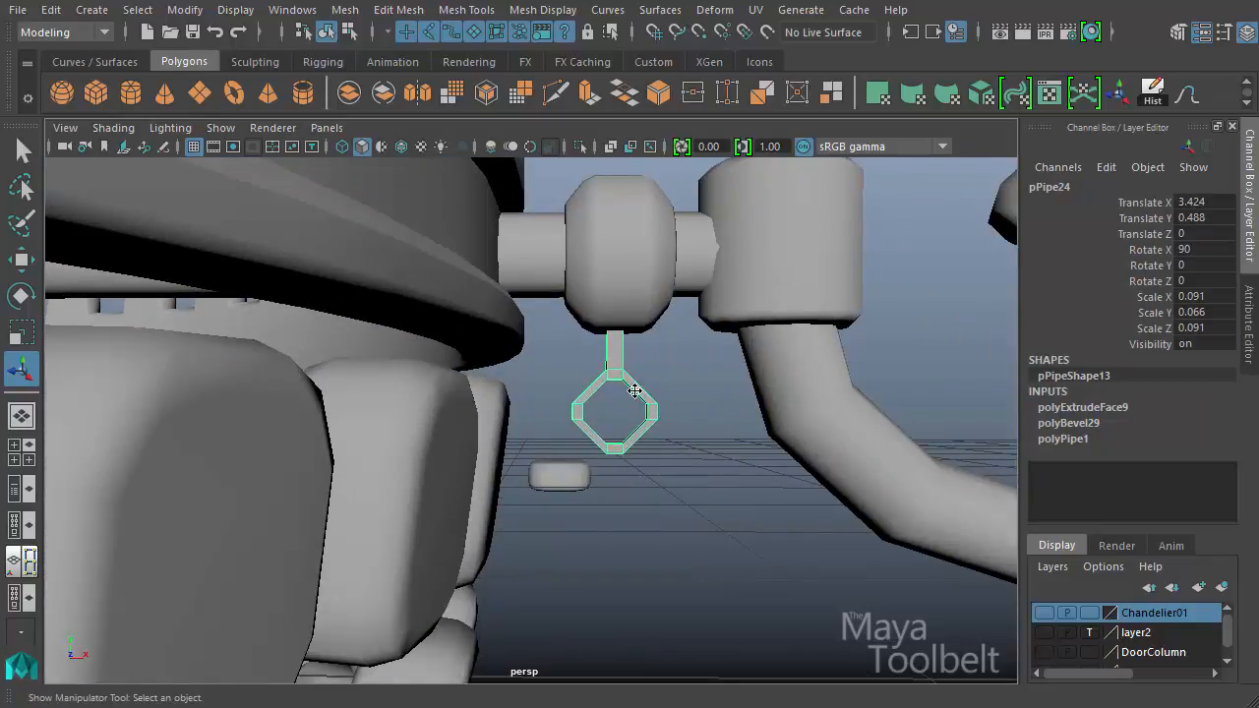
right_click(611, 379)
click(568, 357)
drag(693, 472, 713, 496)
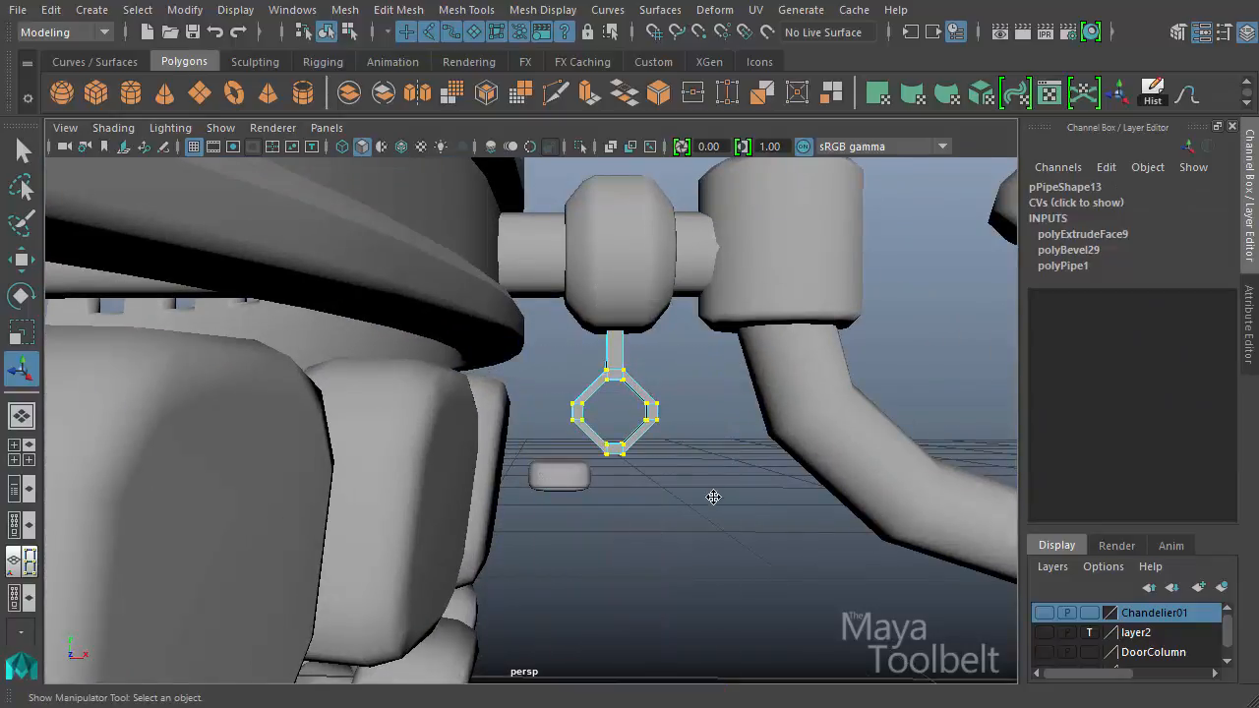
key(r)
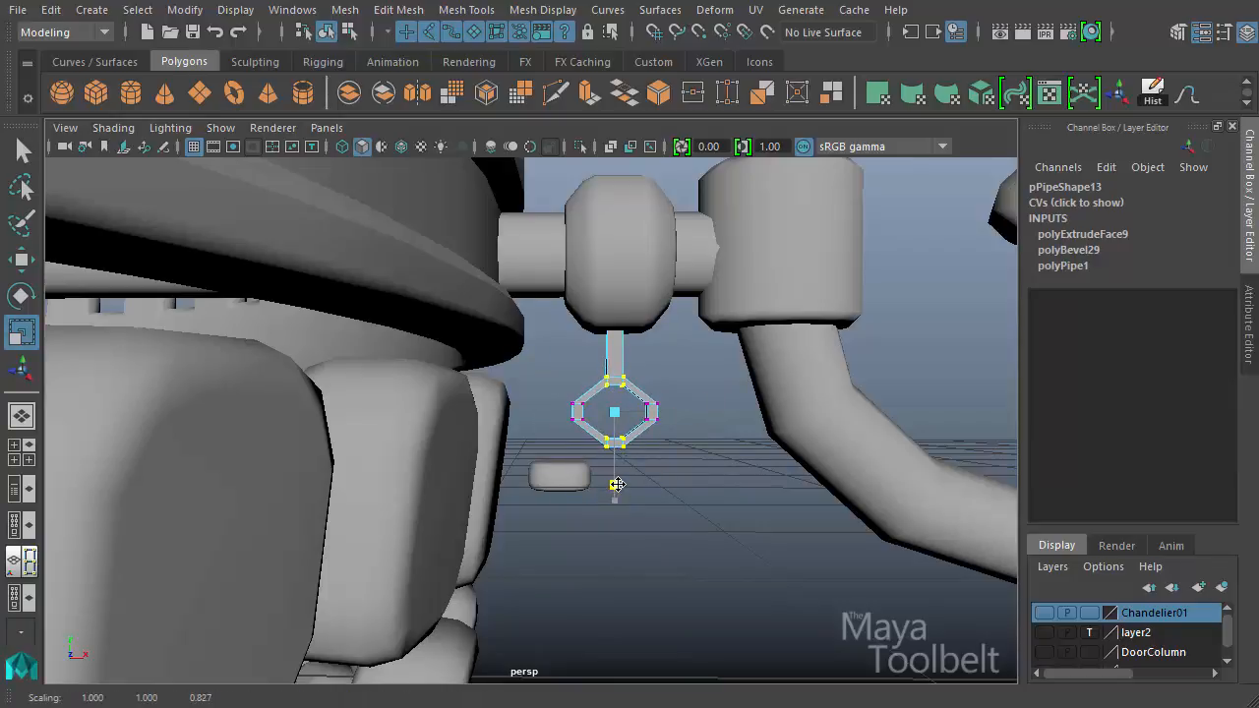
key(w)
alt+drag(677, 469, 714, 498)
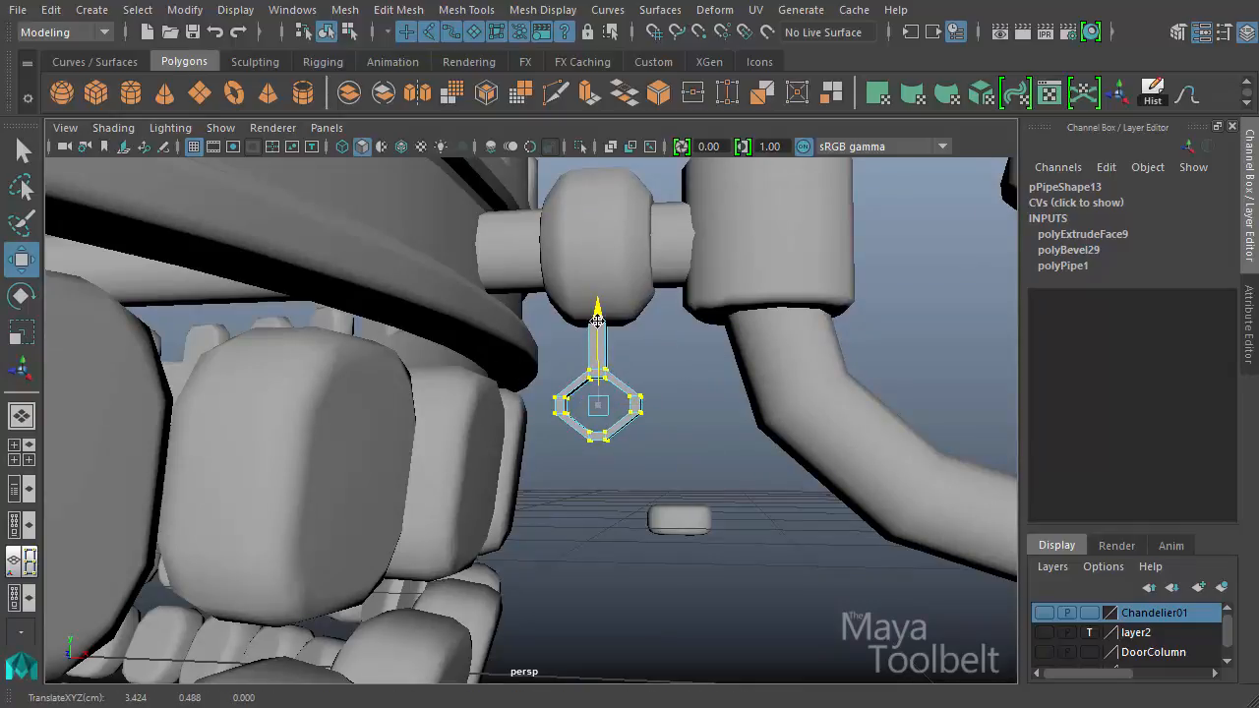
click(349, 32)
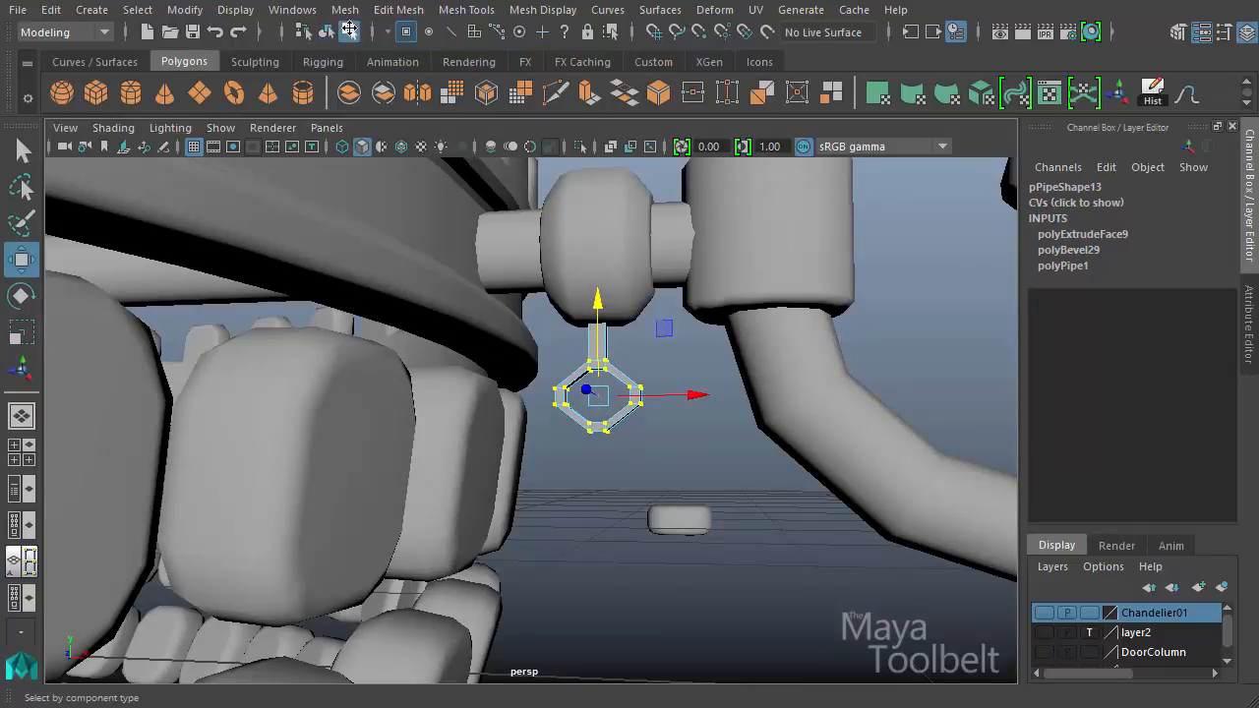
click(326, 32)
click(704, 369)
- Examine the whole bowl, the crossbar and the arm with its lamp shade from several angles
alt+drag(807, 464, 850, 500)
alt+right_drag(849, 499, 376, 410)
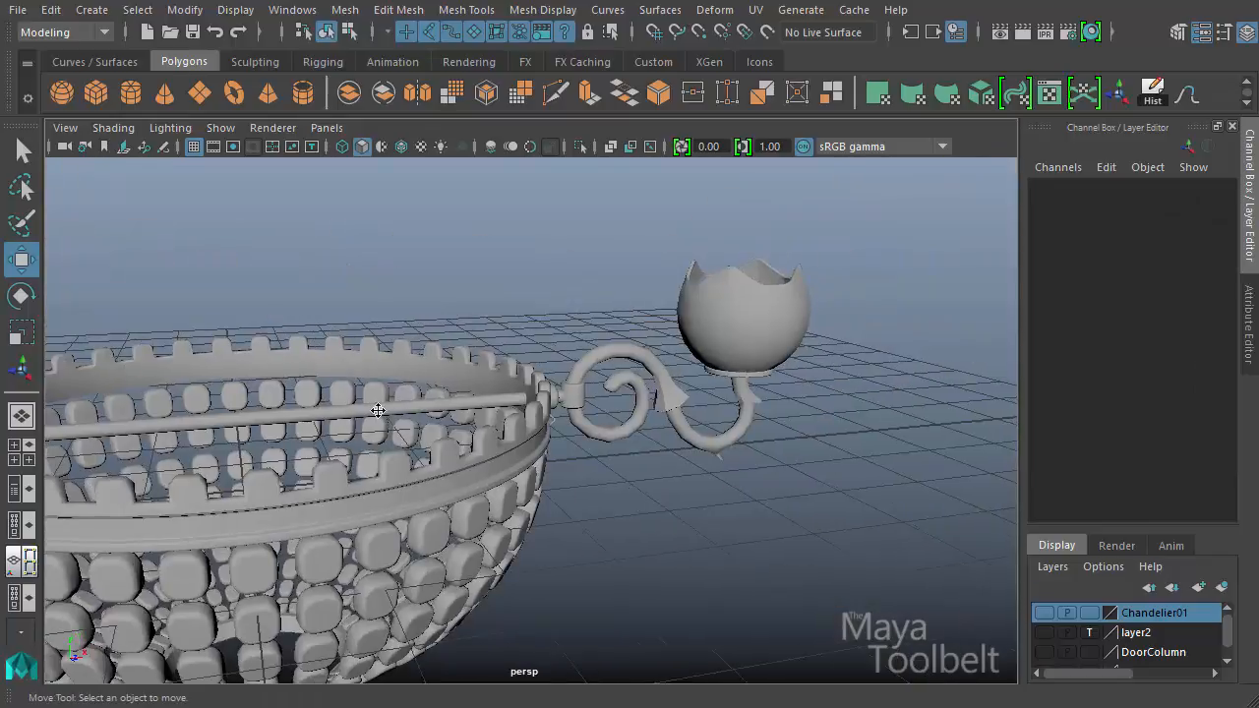
alt+drag(376, 410, 377, 385)
alt+right_drag(376, 384, 212, 363)
mouse_move(423, 395)
alt+mouse_down()
mouse_move(353, 461)
mouse_move(418, 490)
mouse_move(423, 529)
mouse_move(413, 416)
alt+mouse_up()
alt+middle_drag(413, 416, 460, 359)
alt+drag(459, 359, 492, 422)
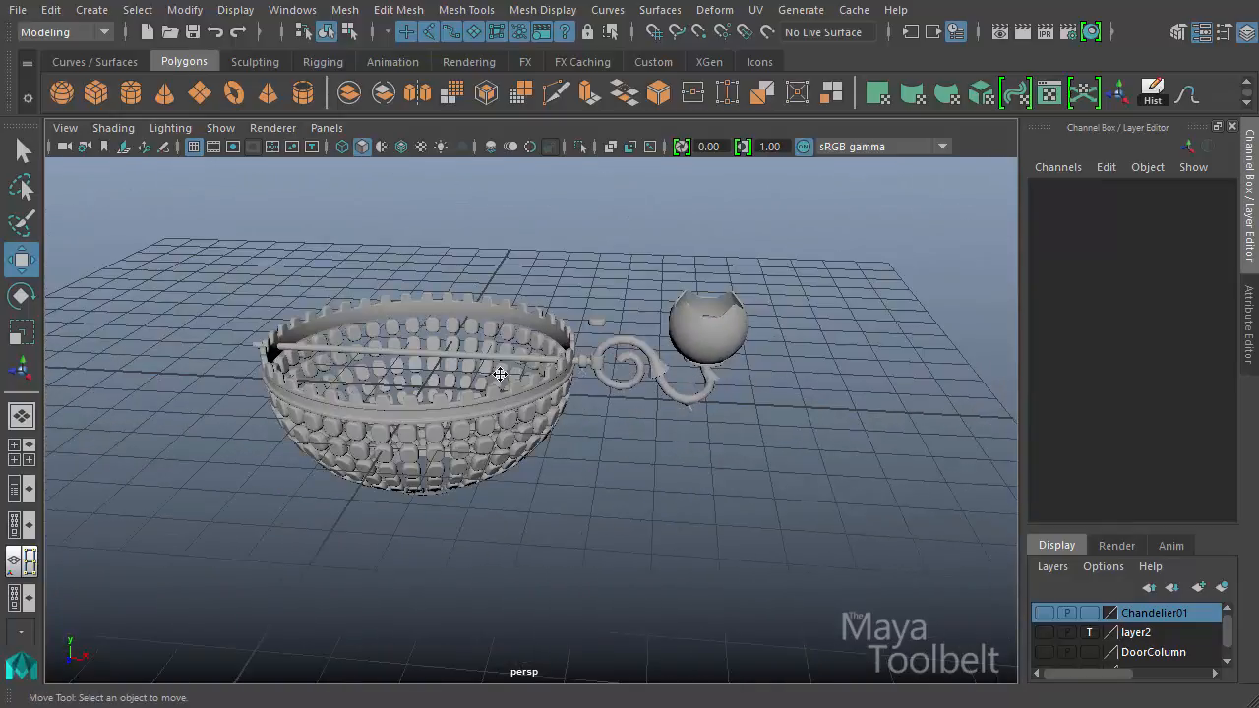
alt+middle_drag(583, 367, 522, 407)
alt+right_drag(522, 407, 773, 388)
alt+drag(773, 388, 820, 344)
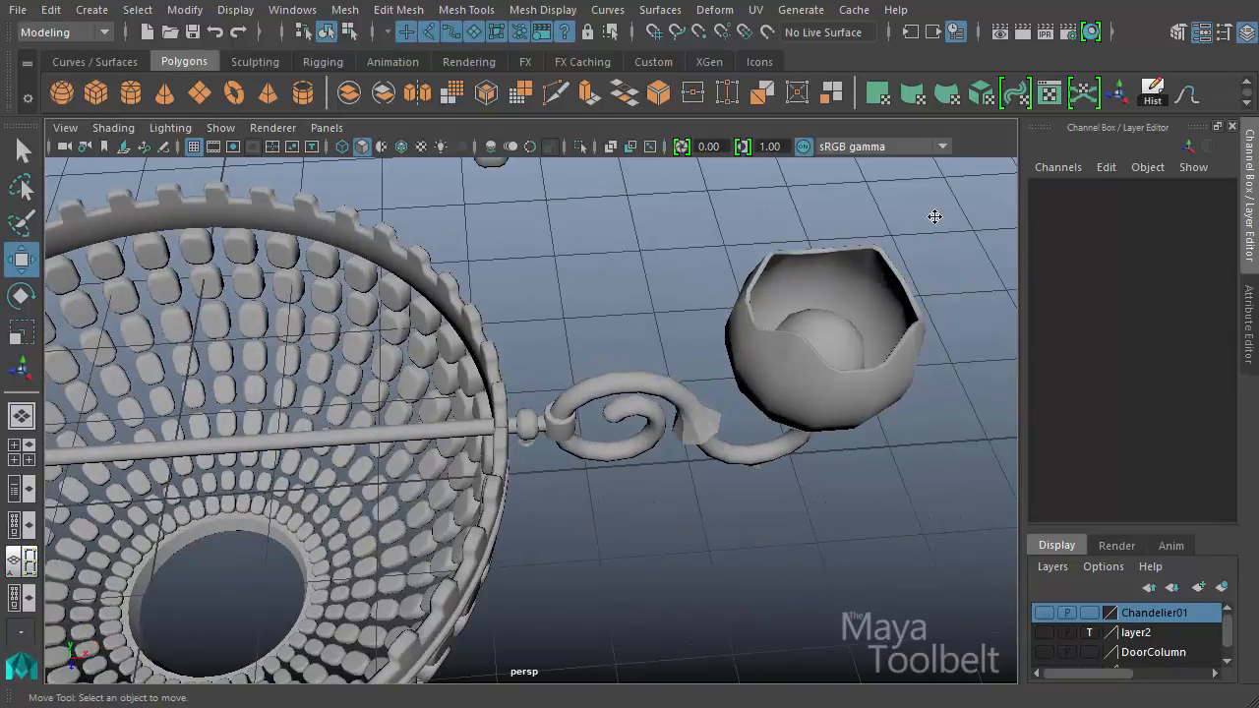
- Select the group containing the scroll arm and lamp shade and ungroup it
drag(523, 538, 522, 539)
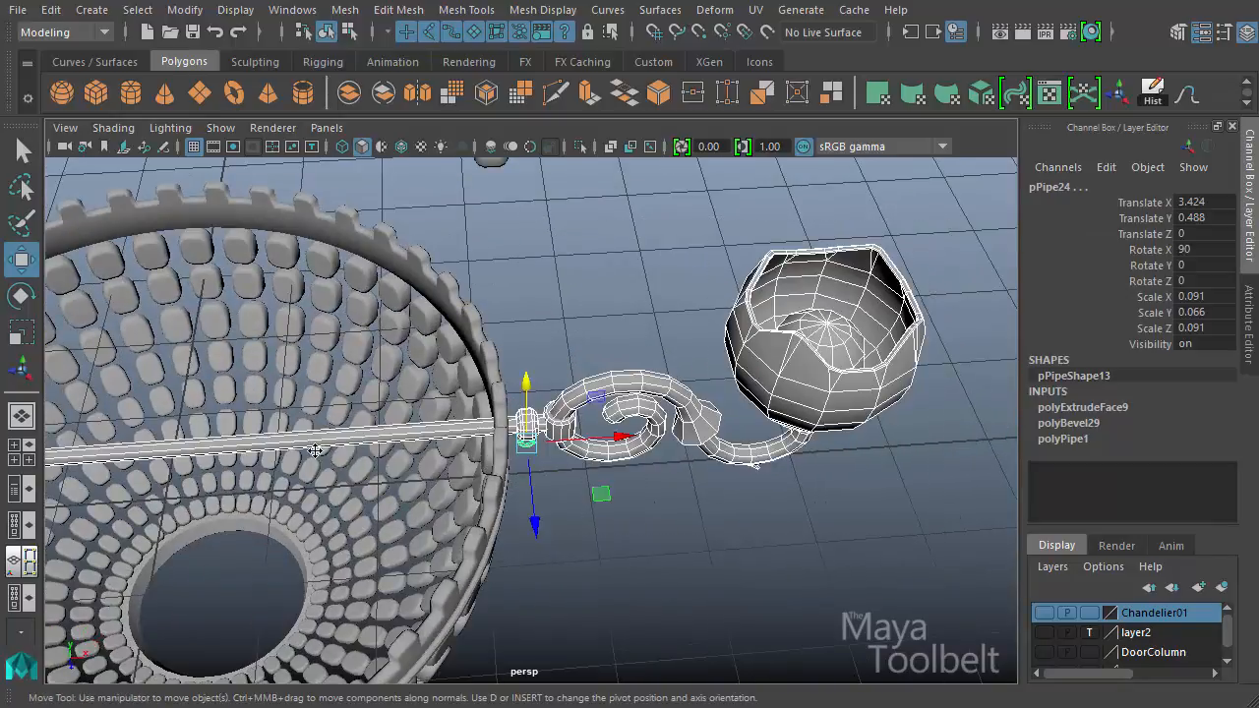
alt+drag(380, 447, 652, 445)
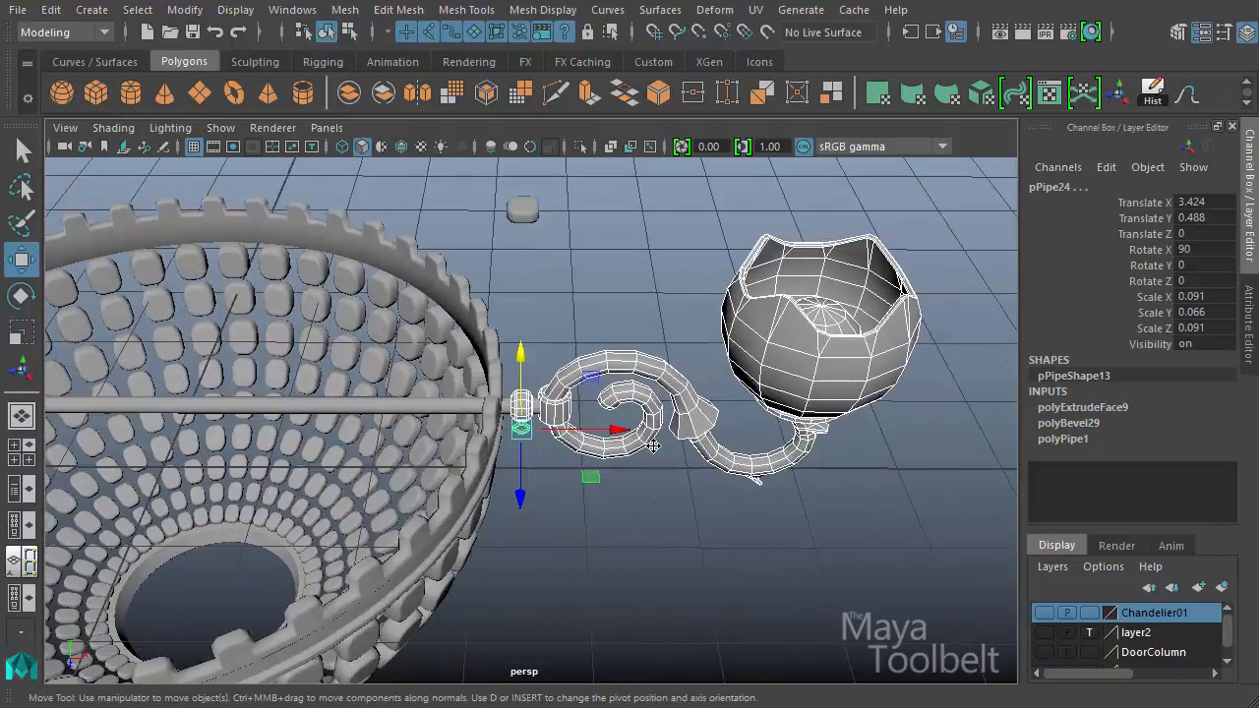
click(752, 405)
click(782, 351)
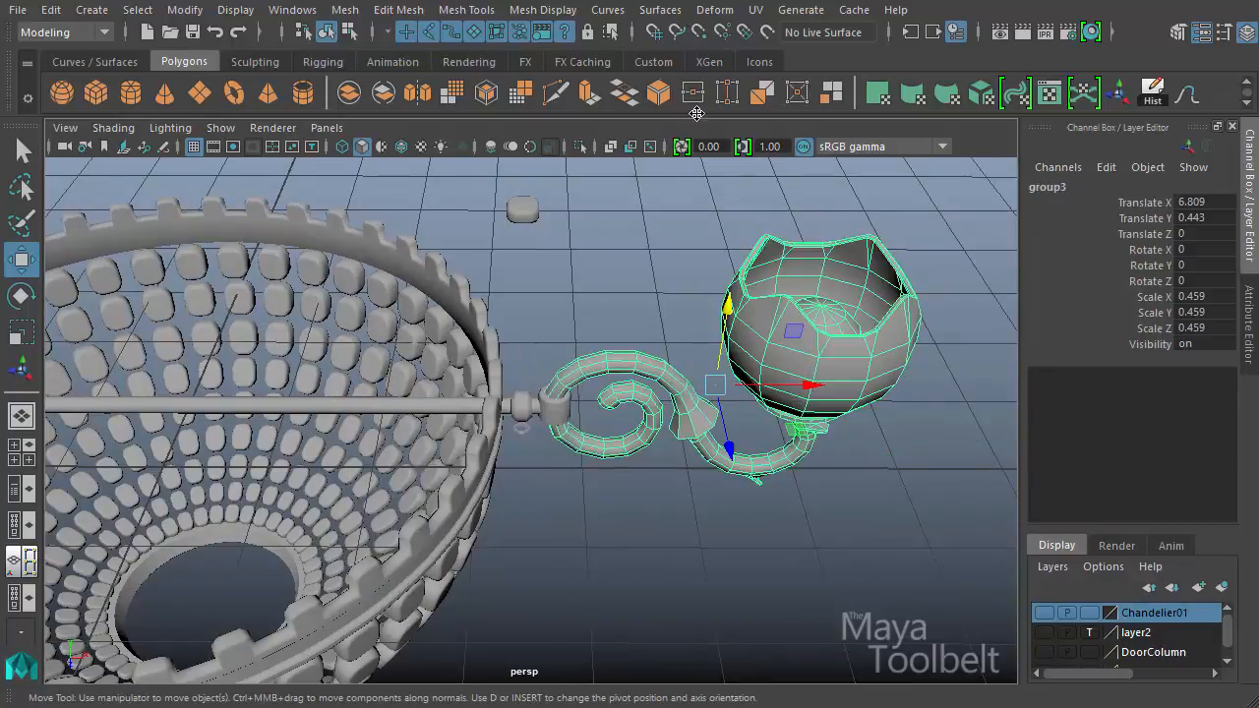
click(51, 8)
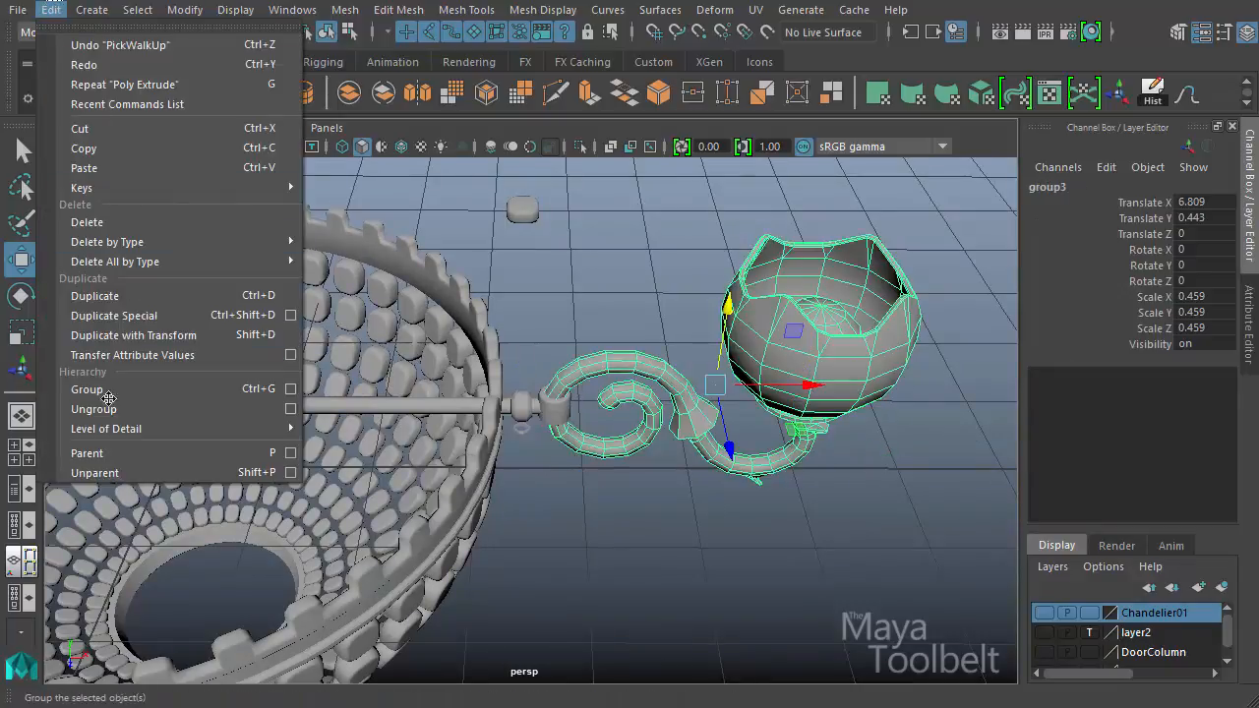
click(71, 410)
- Add the collar parts, bead and ring to the arm selection, exclude the long crossbar, and group everything selected
alt+drag(678, 373, 1000, 245)
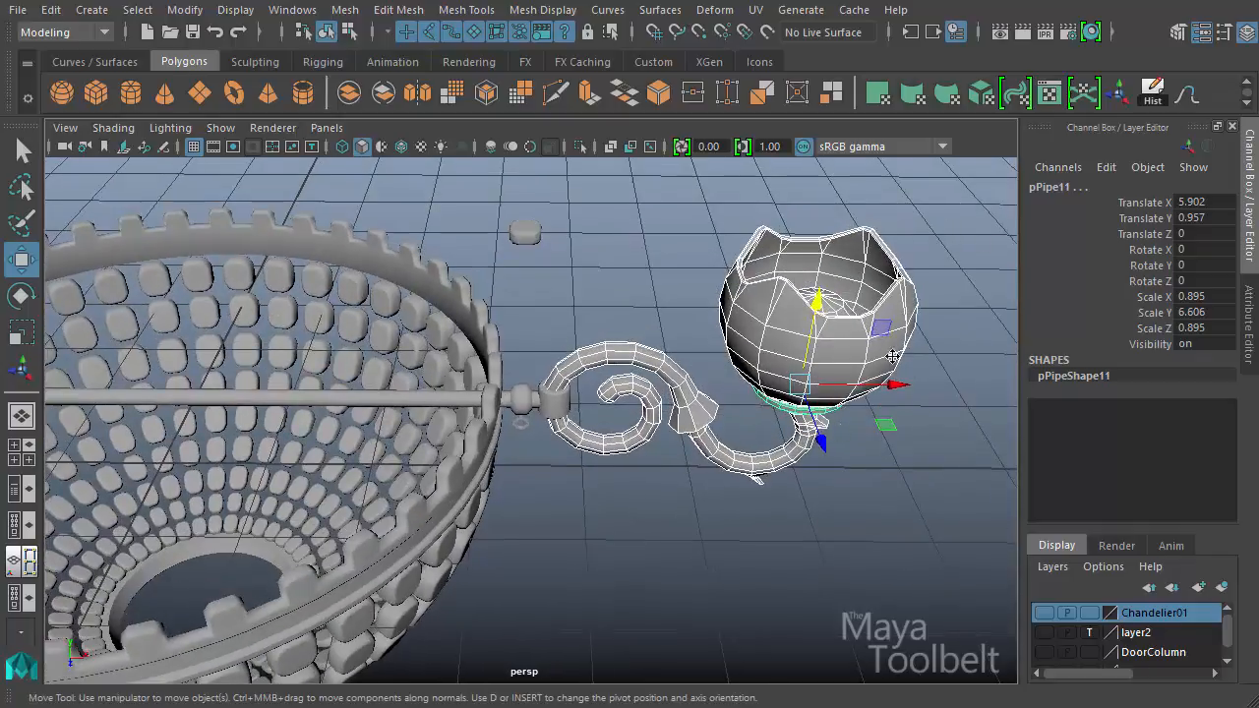
drag(515, 503, 515, 502)
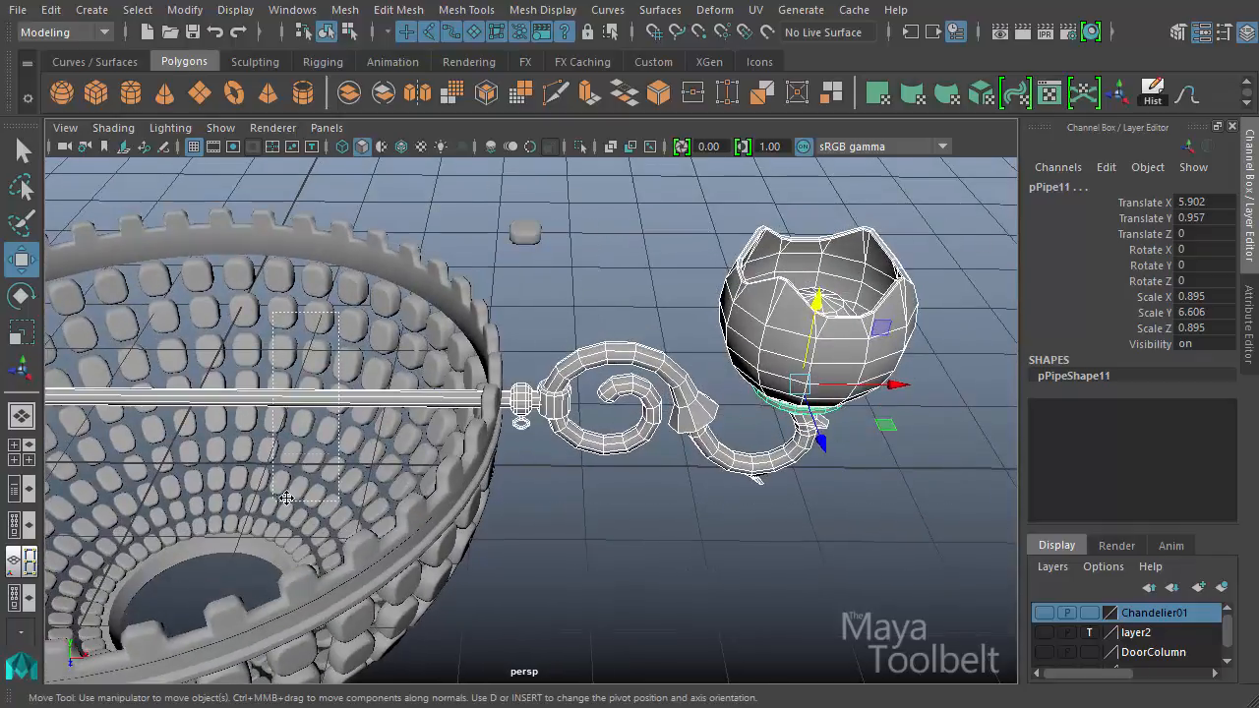
alt+drag(285, 498, 624, 449)
key(ctrl+g)
- Duplicate the arm group and set the copy's Rotate Y to 60 around the bowl's centre
alt+drag(711, 473, 741, 499)
alt+right_drag(742, 500, 292, 439)
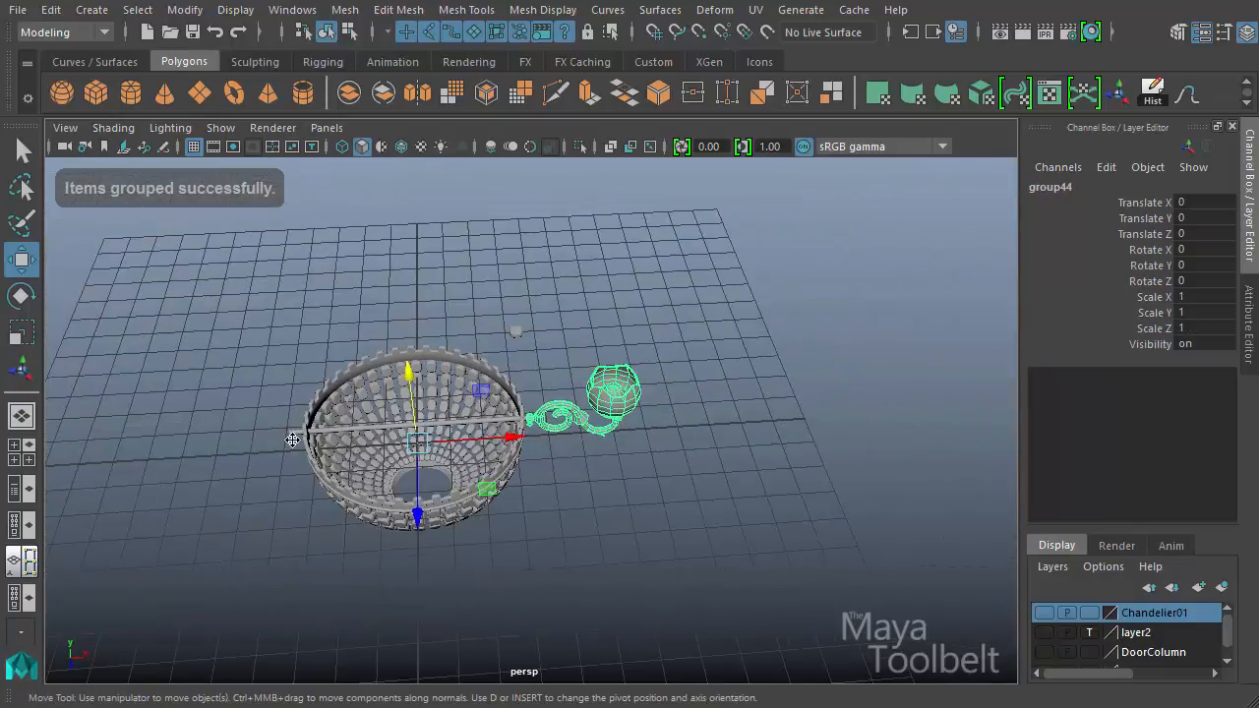
alt+drag(308, 461, 260, 466)
alt+right_drag(261, 466, 450, 445)
key(e)
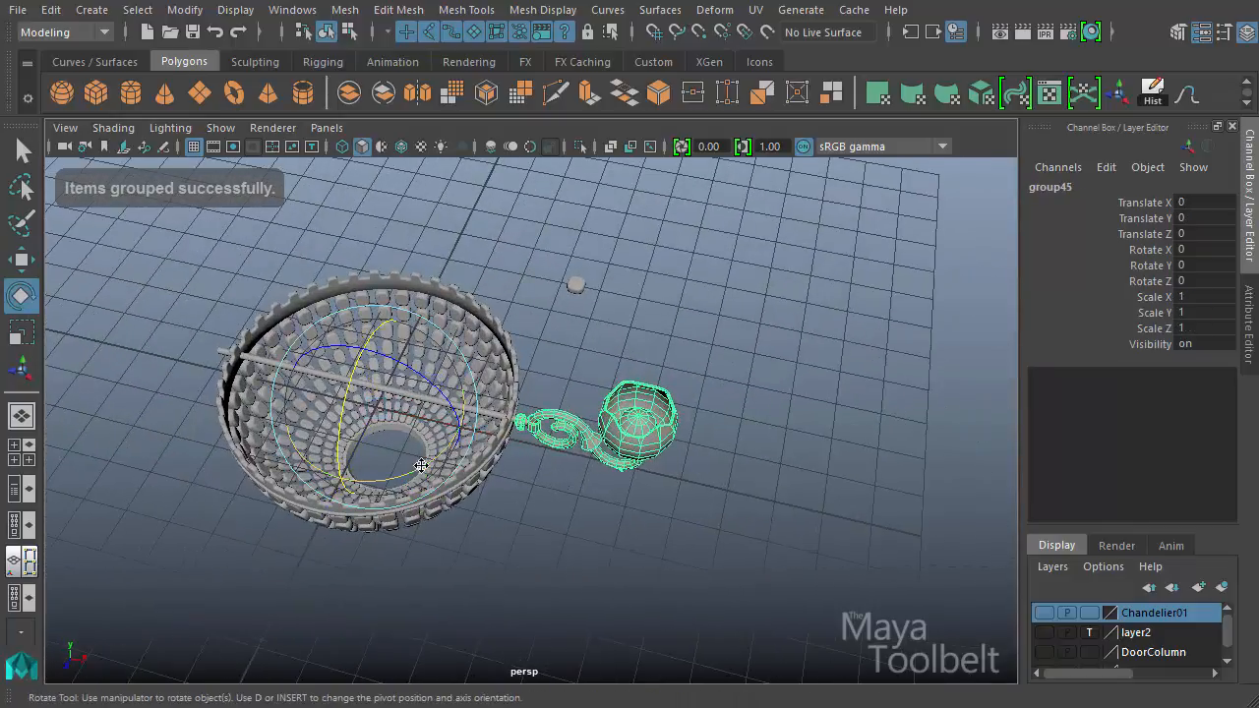
drag(419, 467, 455, 442)
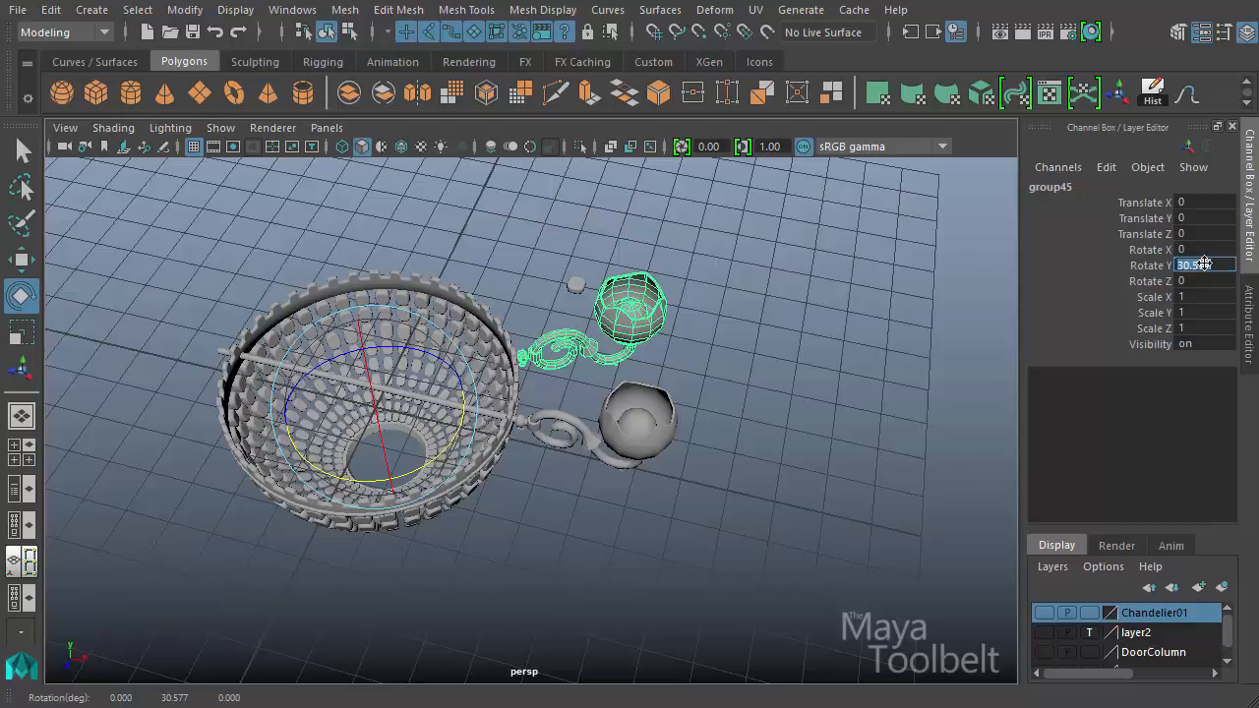
key(Return)
alt+drag(934, 356, 871, 337)
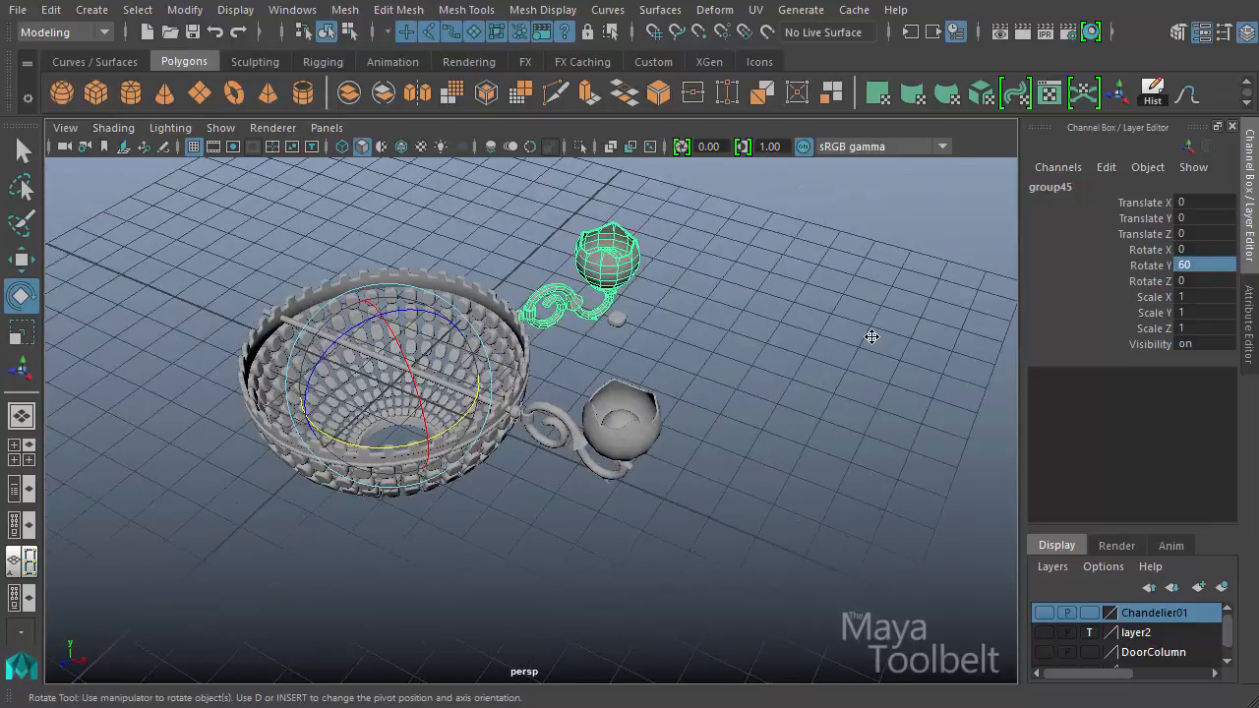
- Duplicate the rotated arm with its transform four more times to complete a ring of six arms
key(shift+d)
key(shift+d)
key(shift+d)
key(shift+d)
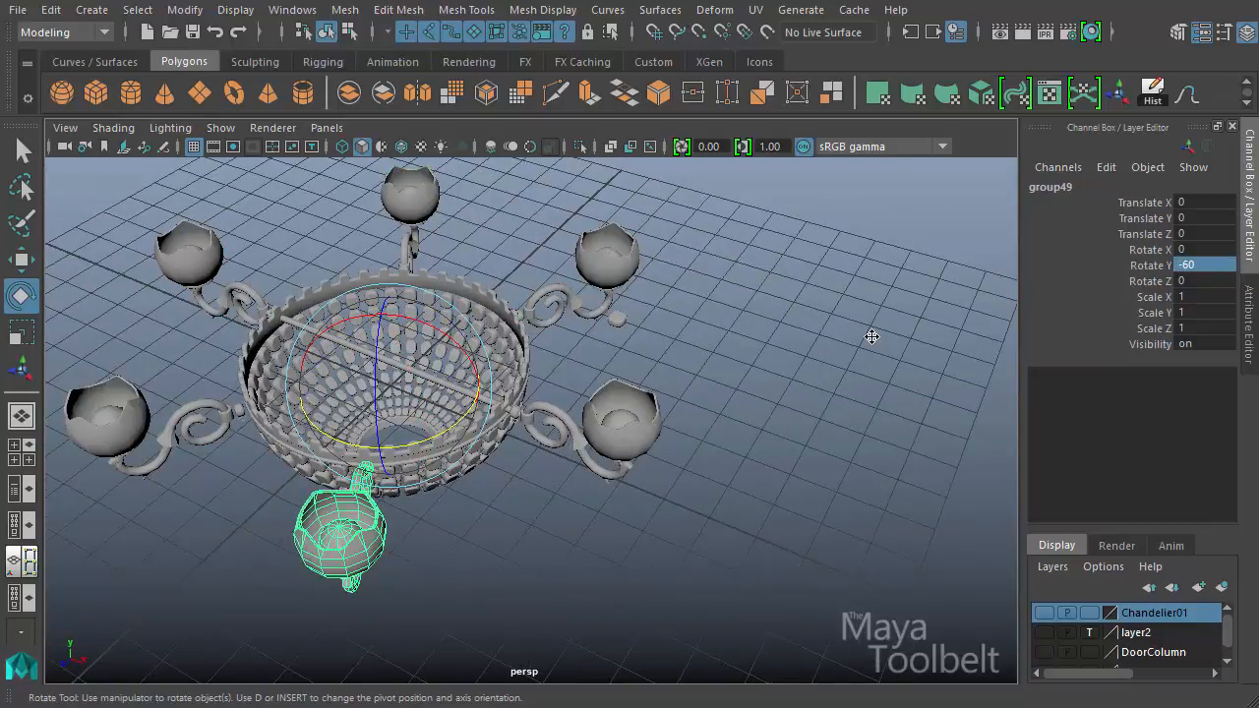
- Duplicate the long crossbar inside the bowl and set the copy's Rotate X to 60
alt+drag(579, 412, 596, 455)
key(w)
click(486, 429)
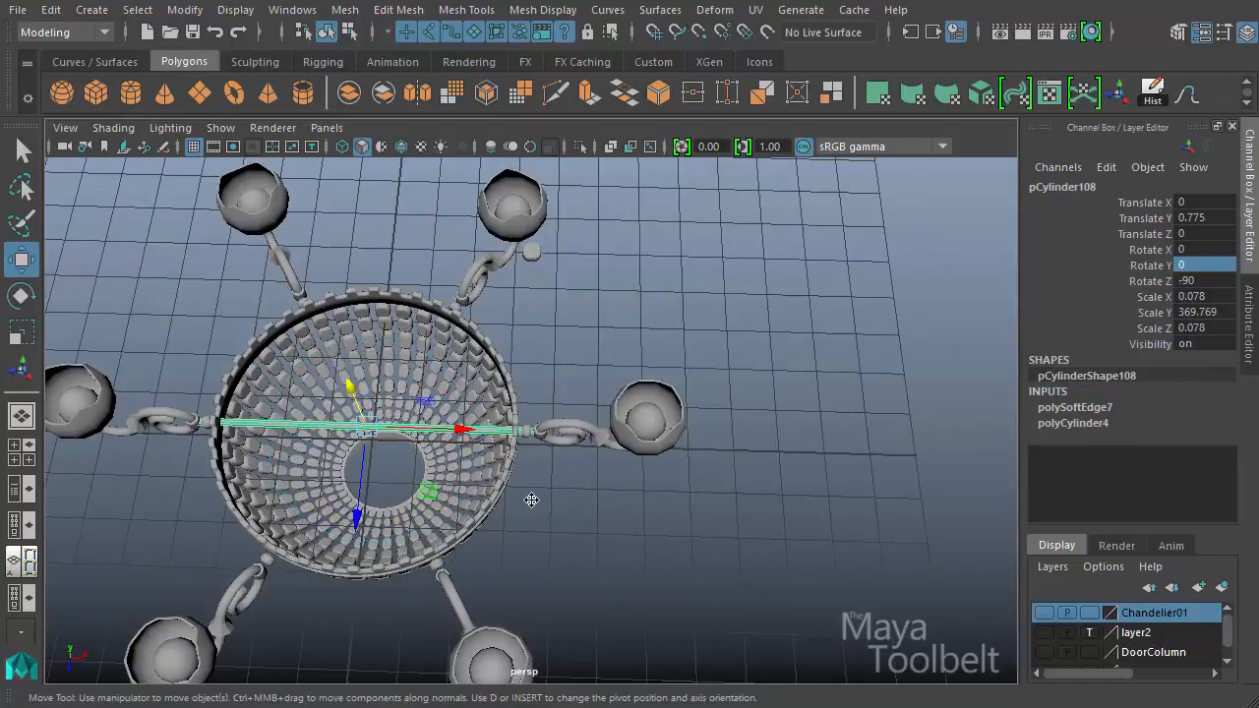
alt+middle_drag(533, 500, 614, 466)
alt+drag(614, 466, 753, 449)
key(ctrl+d)
key(e)
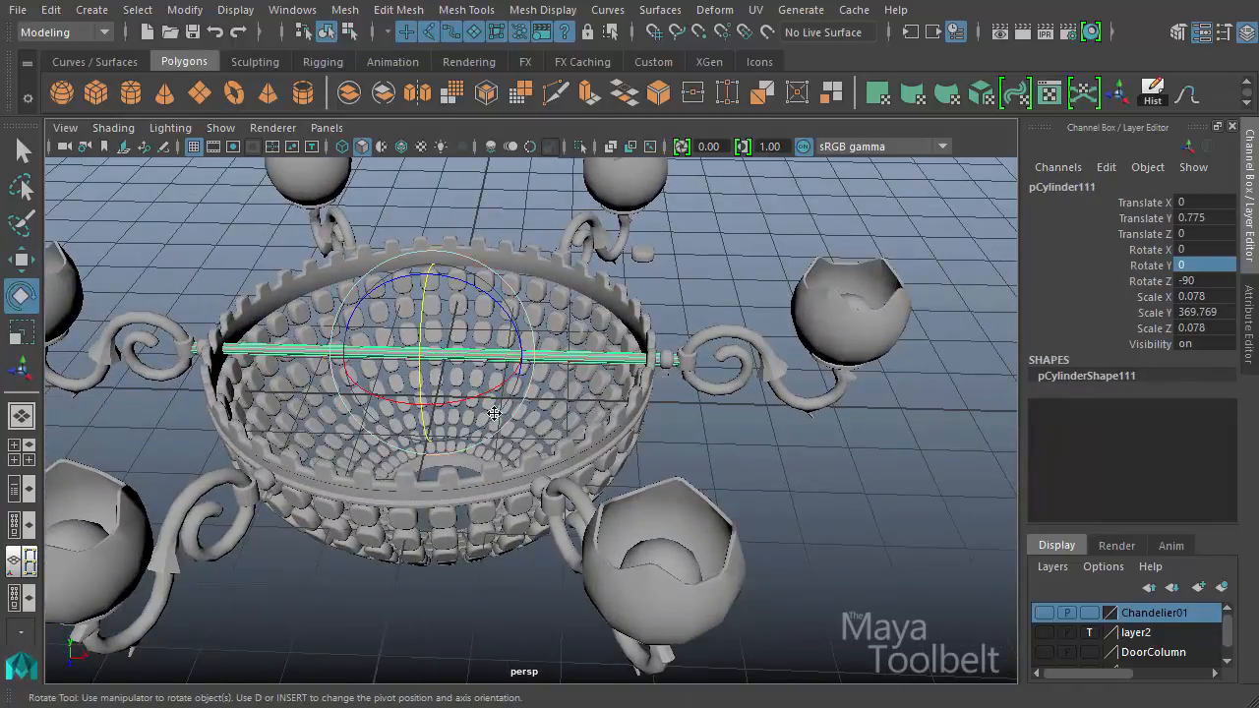
drag(485, 395, 521, 463)
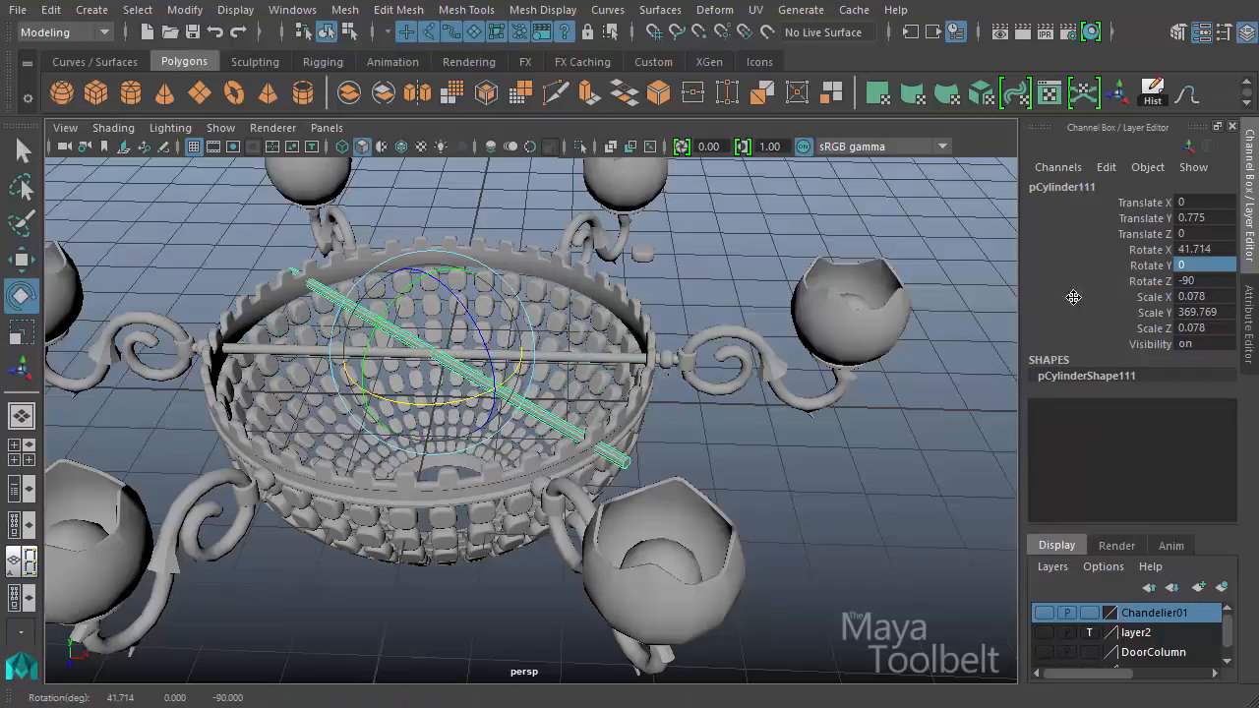
click(1208, 247)
text(60)
key(Return)
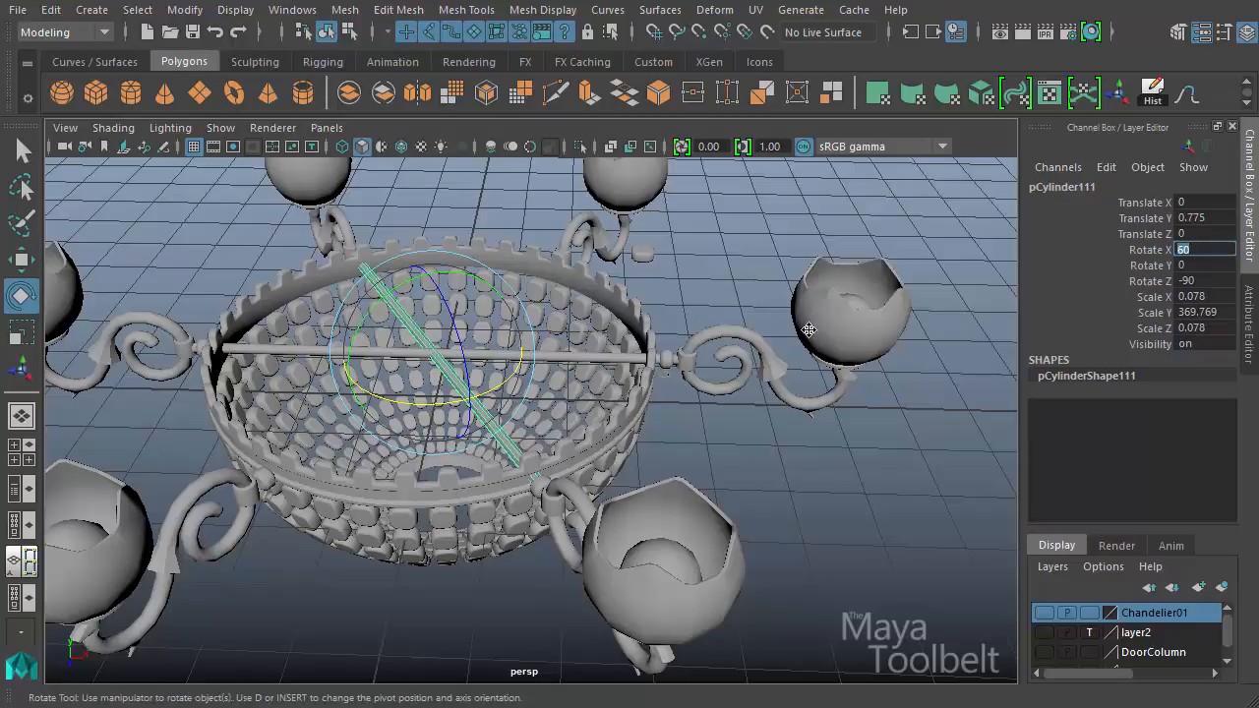
- Duplicate the rotated crossbar once more with the same transform to form six spokes, and clear the selection
alt+drag(809, 329, 808, 359)
key(shift+d)
key(w)
alt+drag(783, 483, 737, 489)
click(848, 480)
scroll(761, 452, up, 4)
alt+drag(625, 290, 619, 347)
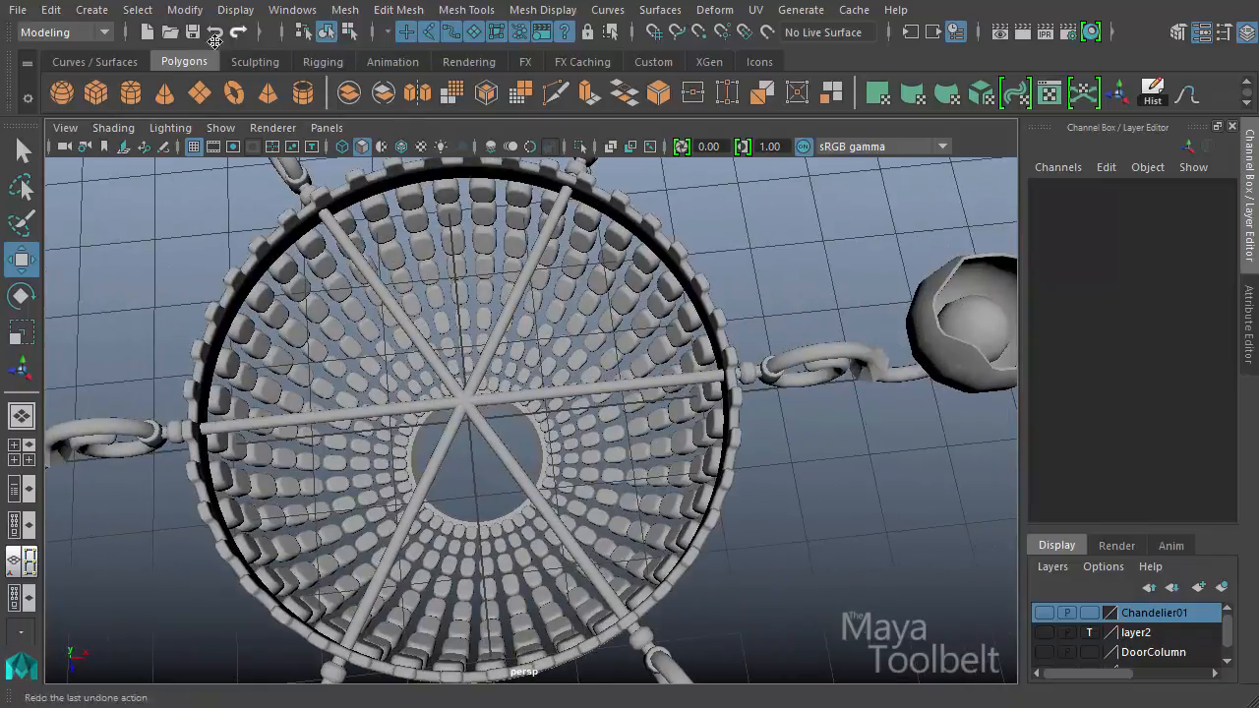
- Create a polygon cylinder at the bowl's centre and raise it to Translate Y 0.755
key(g)
alt+drag(544, 414, 482, 257)
click(475, 417)
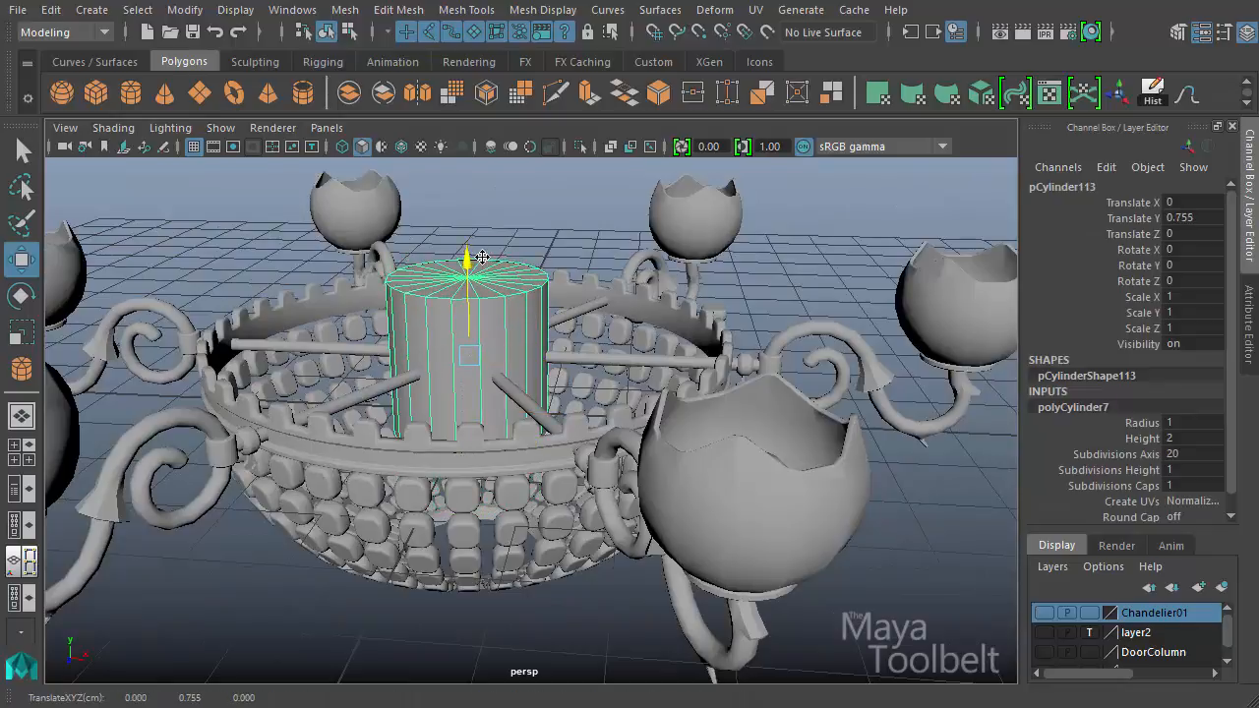
- Set the cylinder's Subdivisions Caps to 0 and flatten it to Scale Y 0.125
key(r)
click(1081, 470)
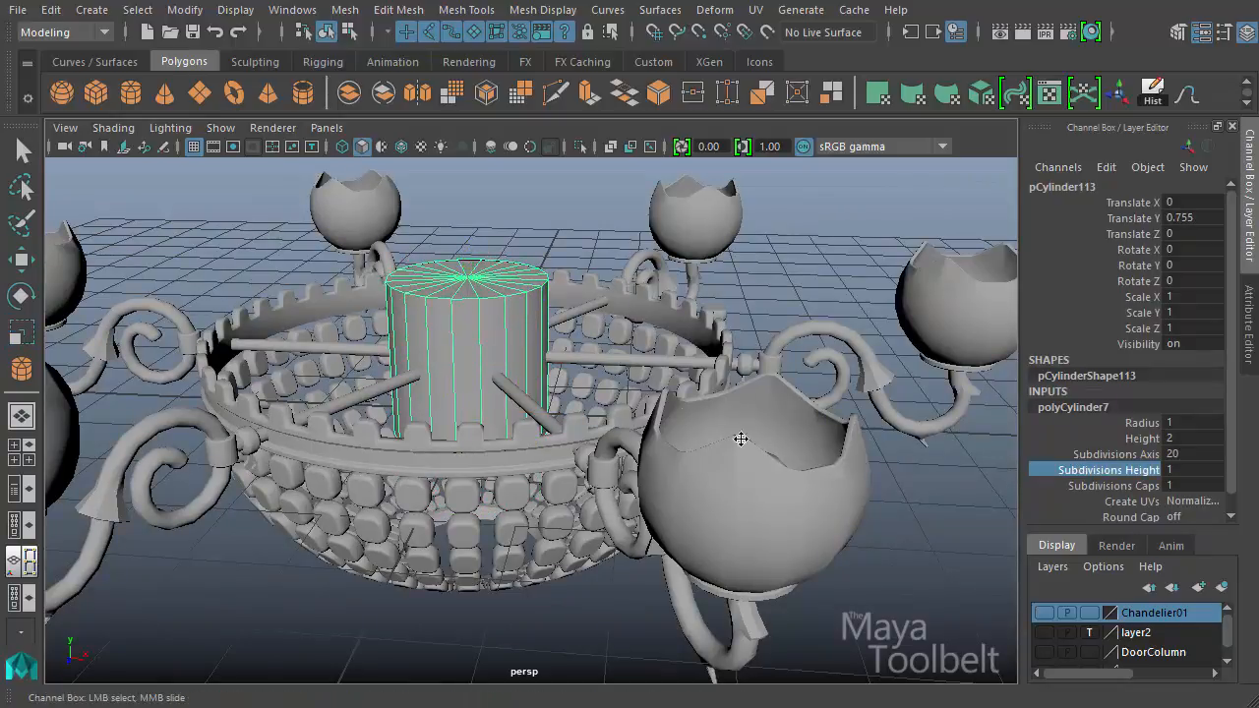
click(1057, 486)
middle_drag(679, 427, 590, 393)
key(r)
drag(467, 266, 478, 340)
scroll(610, 458, up, 8)
alt+middle_drag(567, 407, 721, 545)
alt+drag(720, 544, 731, 557)
middle_drag(736, 543, 736, 580)
key(w)
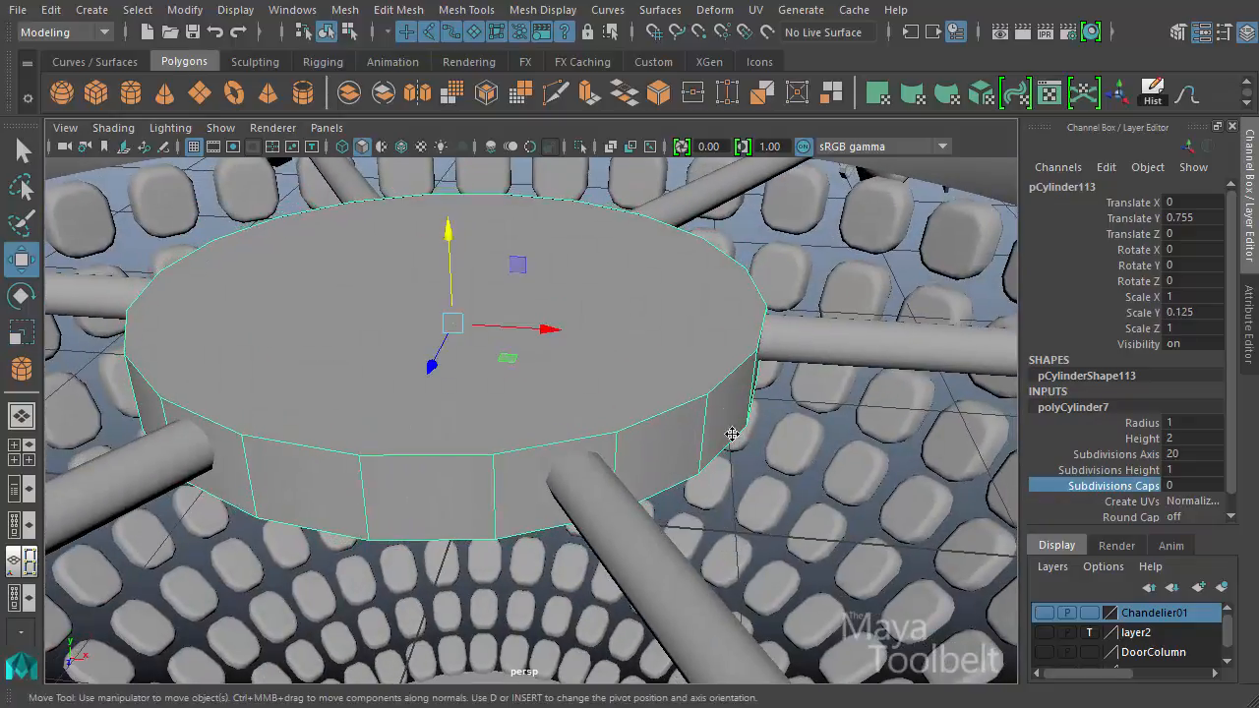
- Raise the flat hub to Translate Y 0.78 and narrow it to 0.653 in Scale X and Scale Z
alt+drag(732, 433, 610, 270)
key(r)
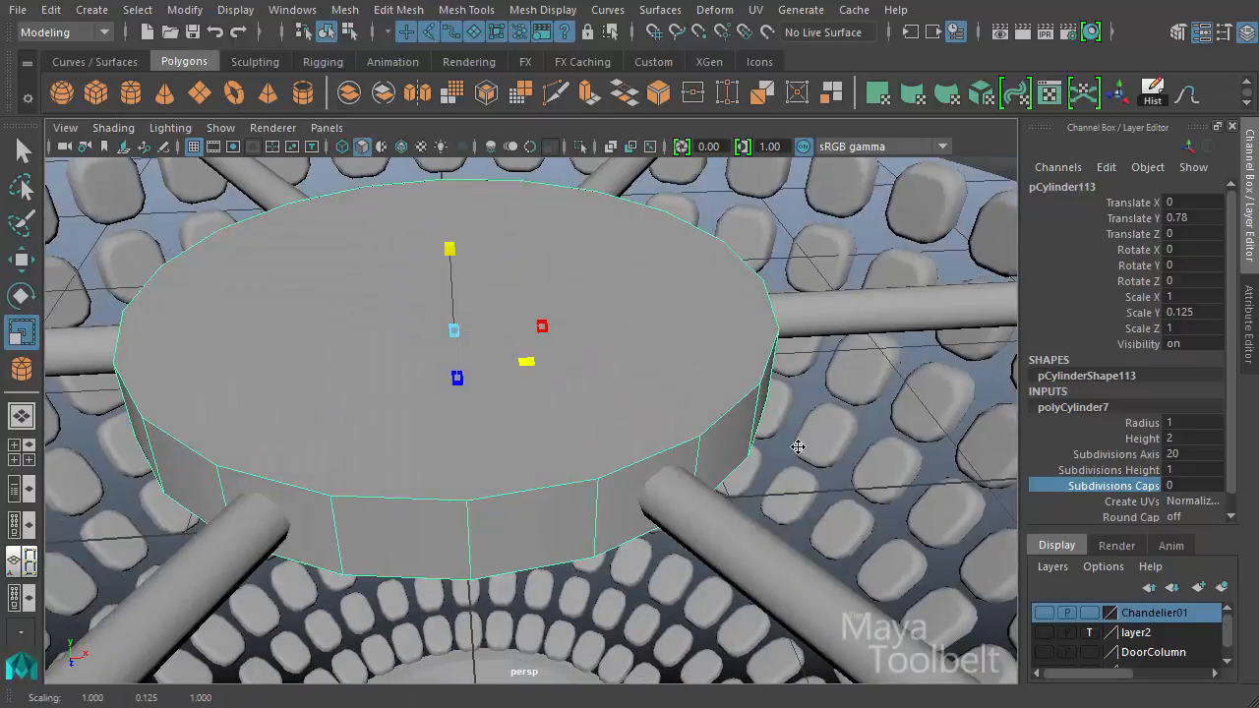
ctrl+middle_drag(798, 446, 728, 497)
key(w)
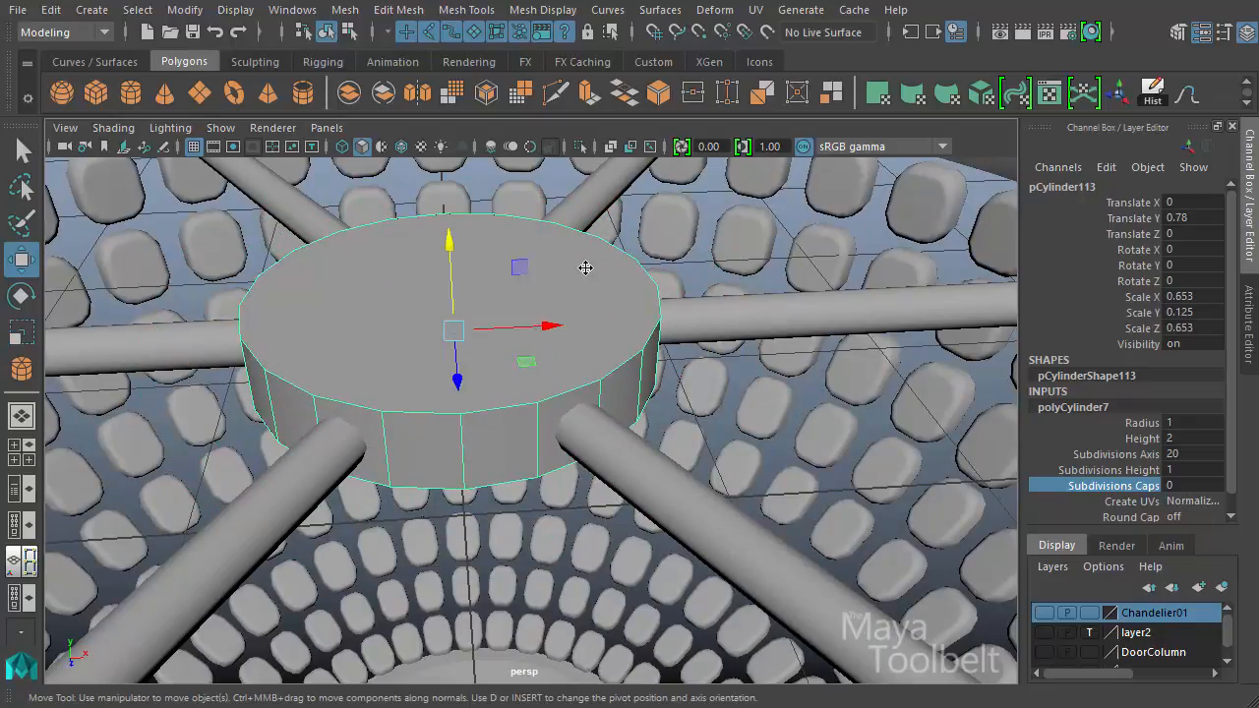
- Bevel the hub's top and bottom faces with a Fraction of 0.27 and return to object selection
right_drag(585, 267, 588, 299)
click(588, 299)
alt+drag(609, 399, 517, 348)
shift+click(469, 323)
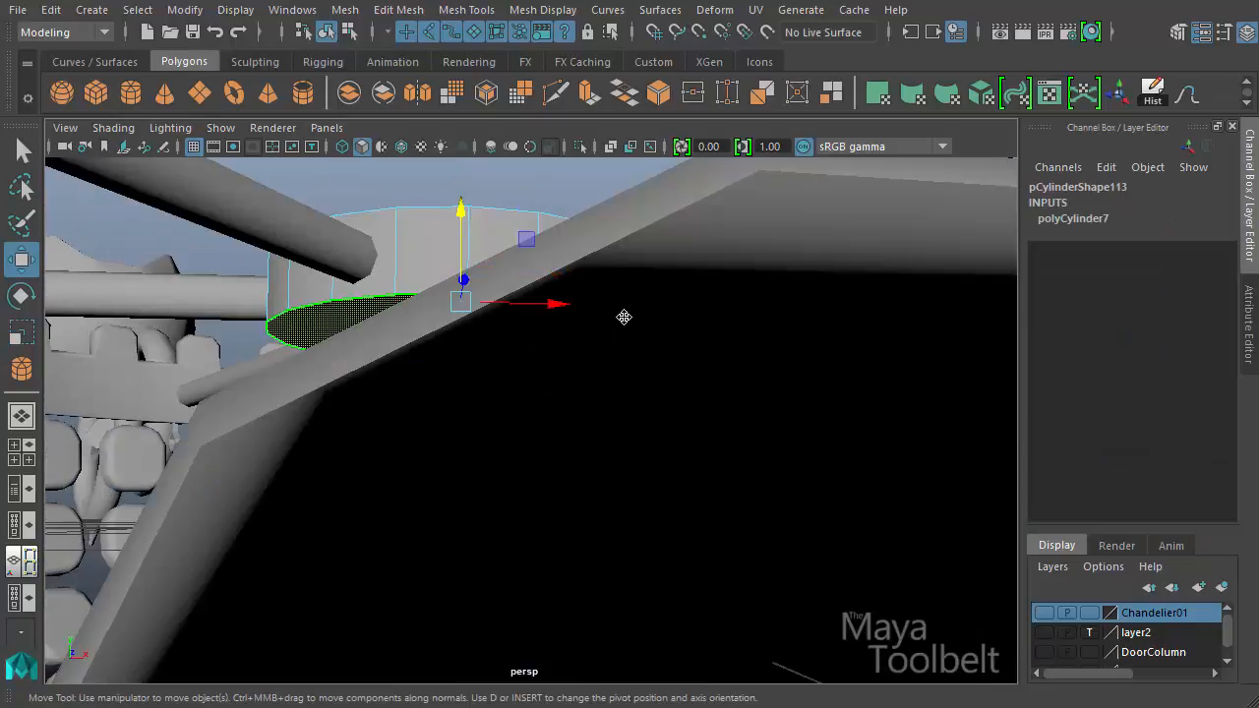
alt+drag(624, 317, 640, 393)
click(398, 8)
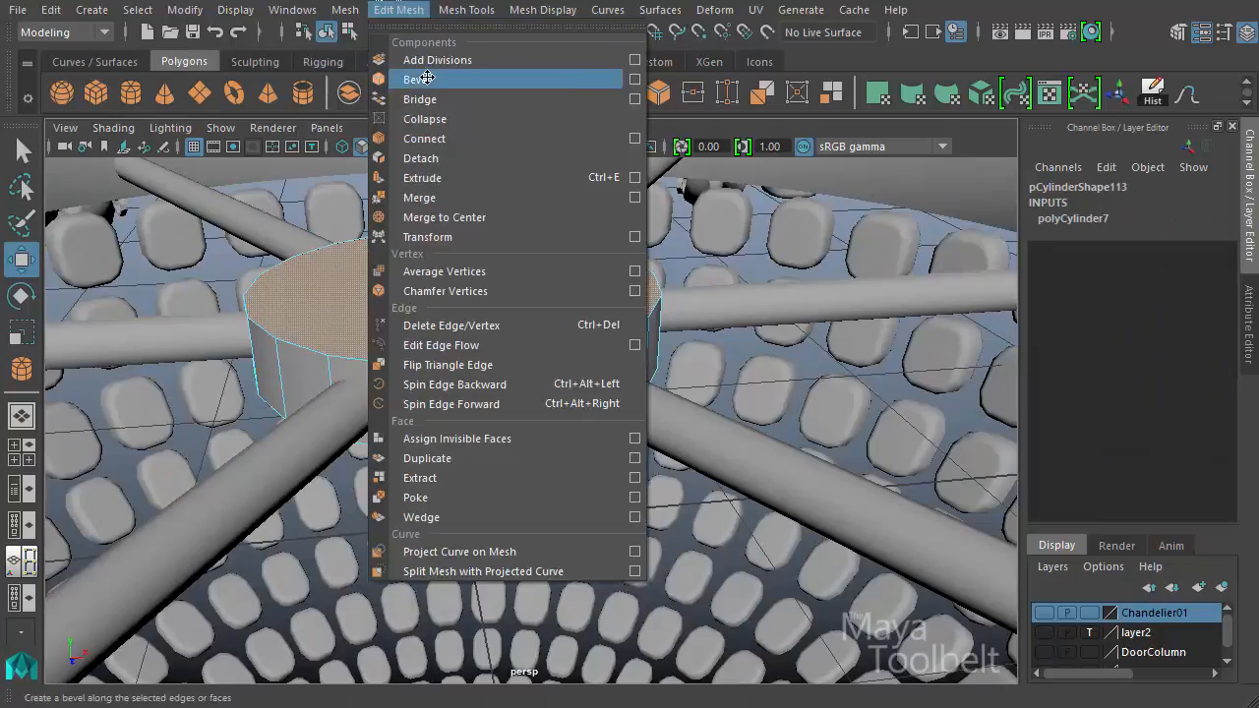
click(428, 79)
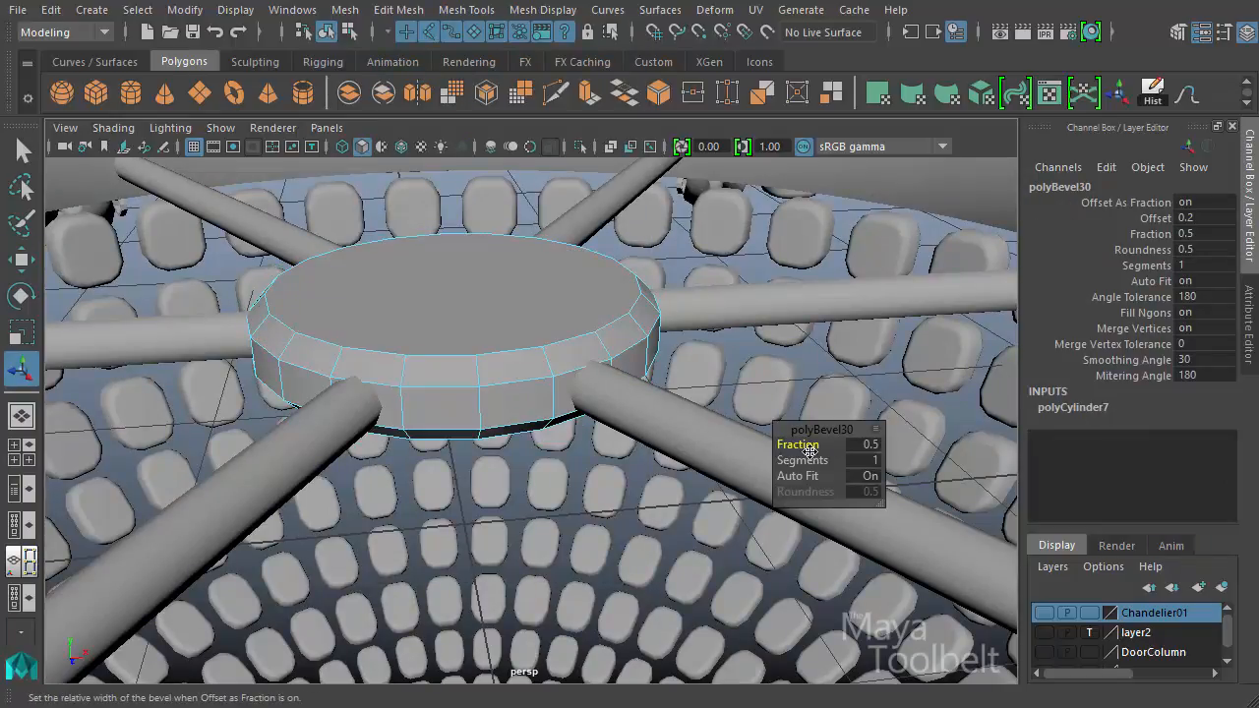
drag(808, 450, 787, 454)
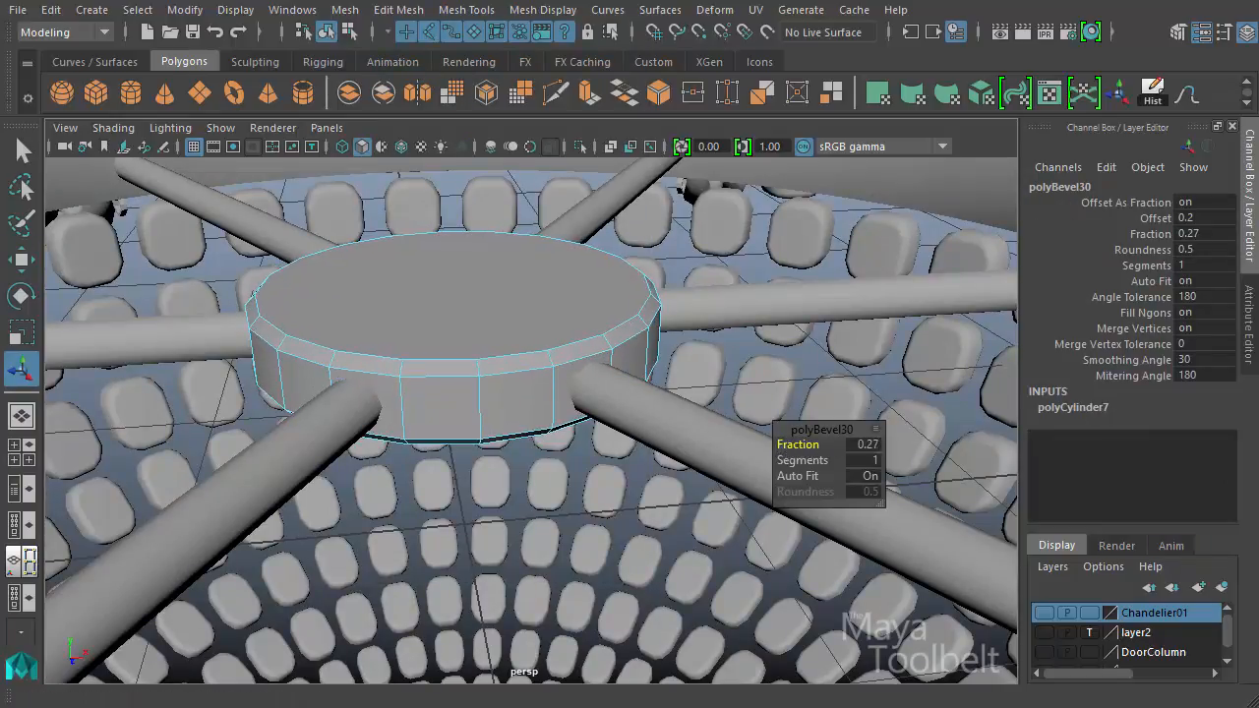
click(347, 32)
click(325, 31)
key(w)
- Deselect the hub and examine the spokes and the whole chandelier from the side and from above
alt+drag(694, 221, 702, 312)
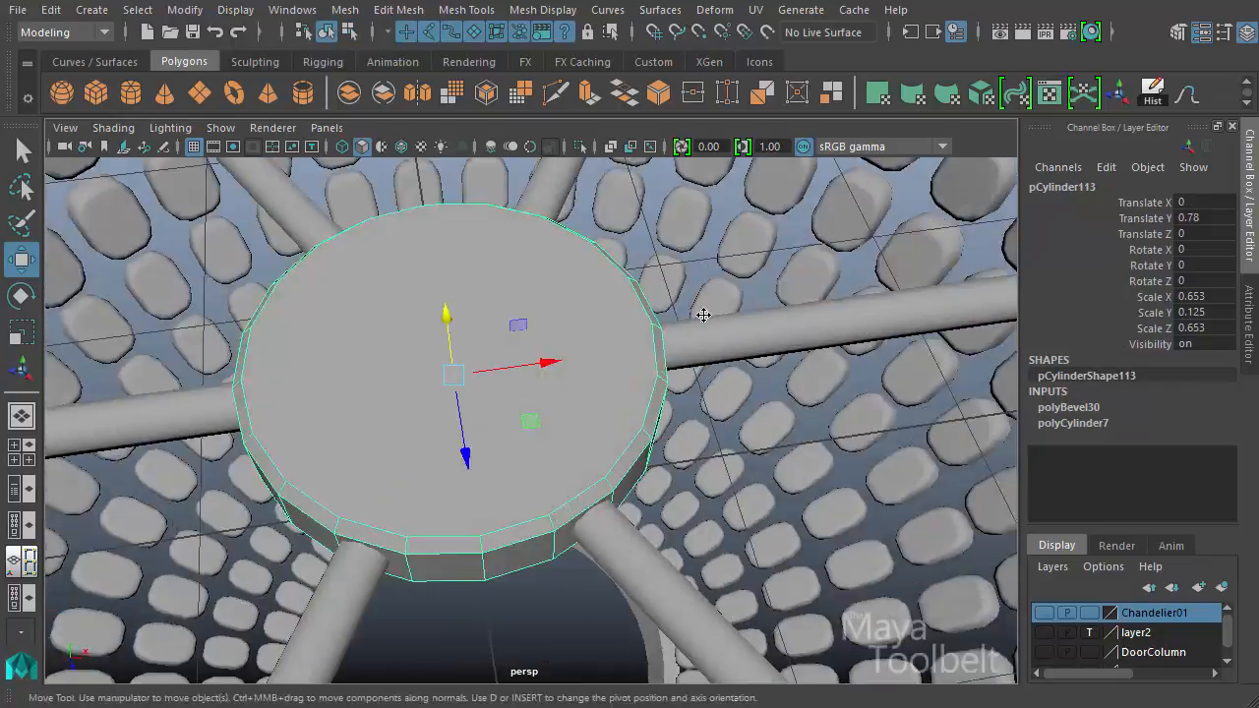
alt+right_drag(702, 312, 584, 357)
alt+drag(584, 358, 490, 257)
click(764, 320)
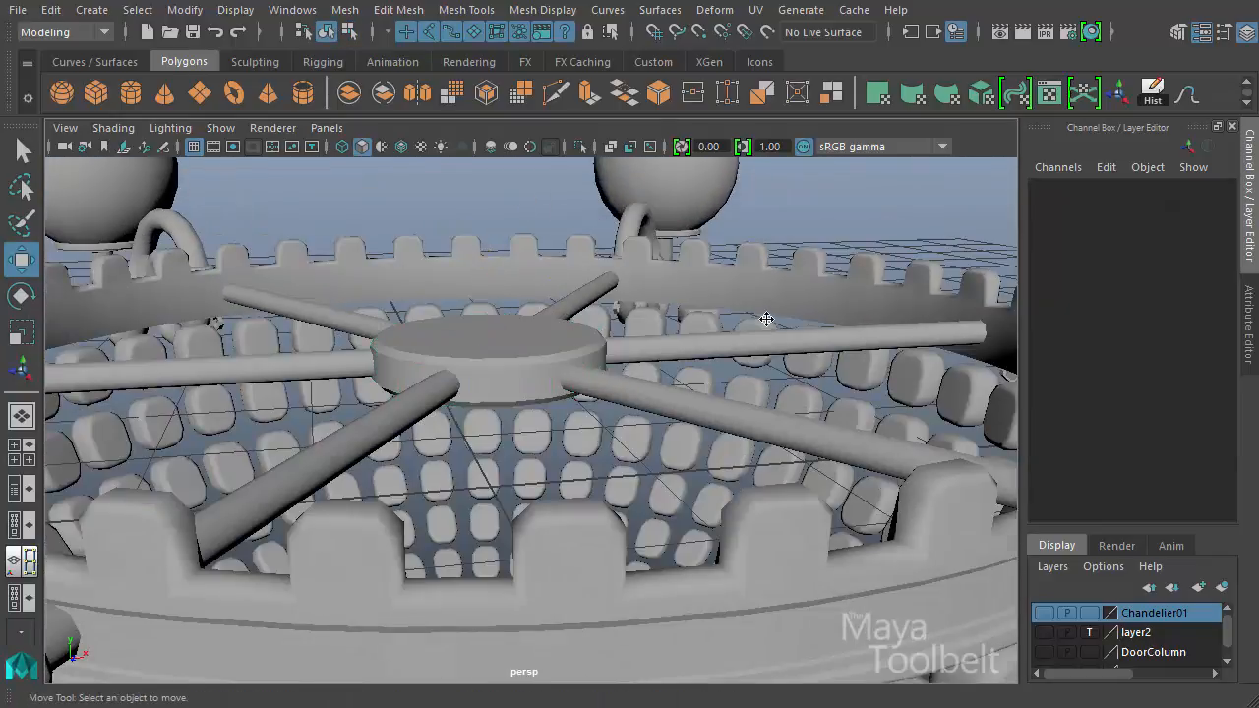
alt+drag(764, 321, 727, 246)
alt+right_drag(728, 245, 157, 290)
alt+drag(726, 453, 730, 334)
alt+right_drag(731, 334, 523, 437)
alt+drag(524, 437, 392, 303)
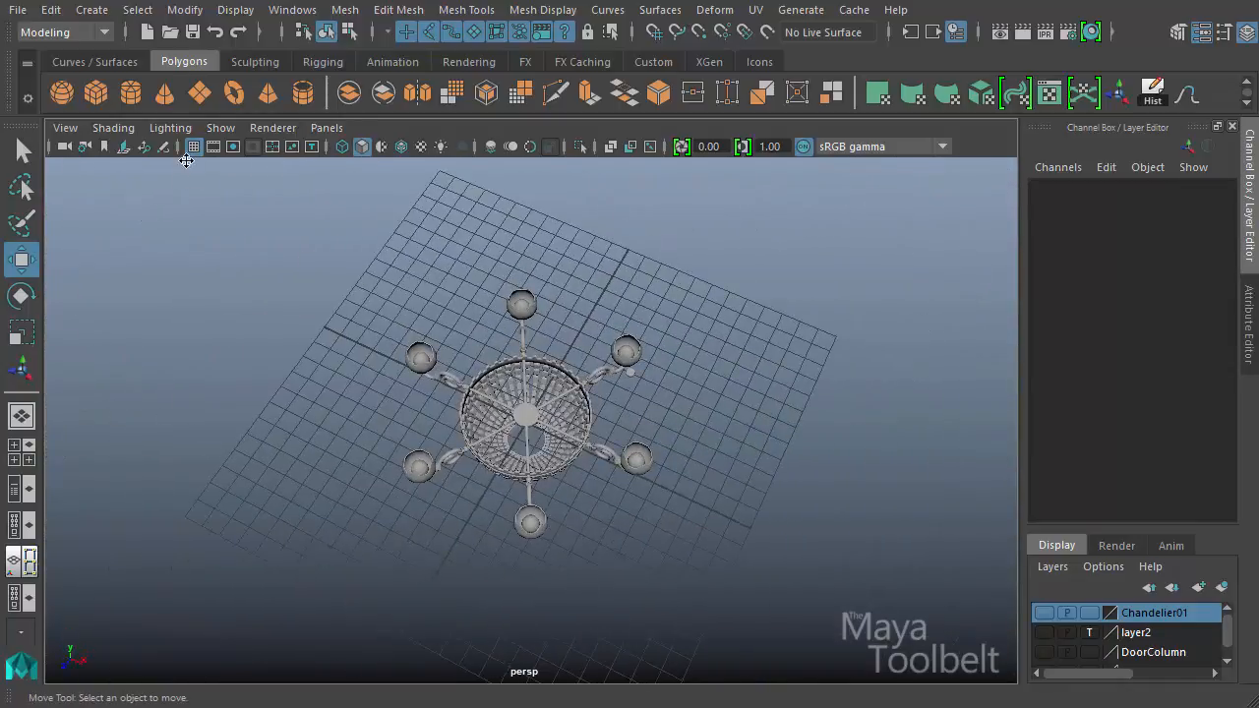
- Hide the grid and examine the chandelier from the side and the open ring beneath the bowl
alt+drag(186, 161, 488, 292)
alt+right_drag(489, 292, 747, 331)
alt+drag(747, 331, 901, 384)
alt+right_drag(902, 385, 508, 363)
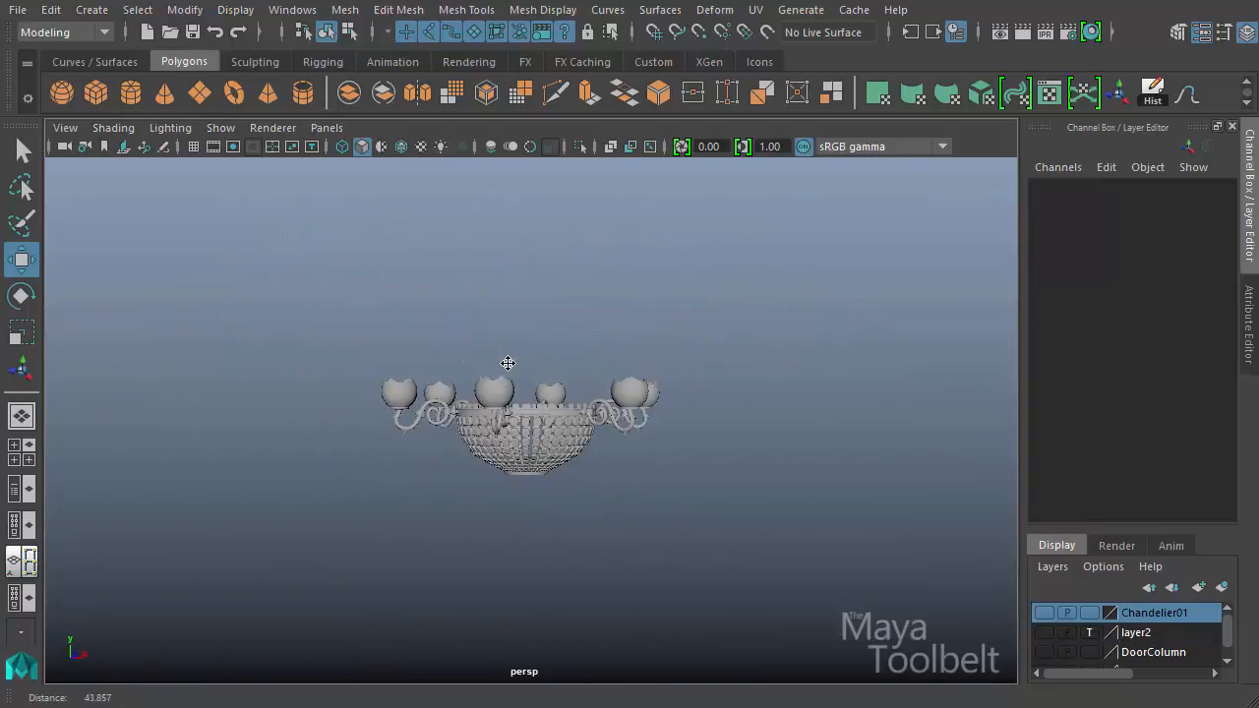
alt+drag(507, 363, 620, 404)
alt+drag(590, 522, 540, 461)
alt+right_drag(540, 461, 863, 436)
alt+drag(629, 354, 566, 408)
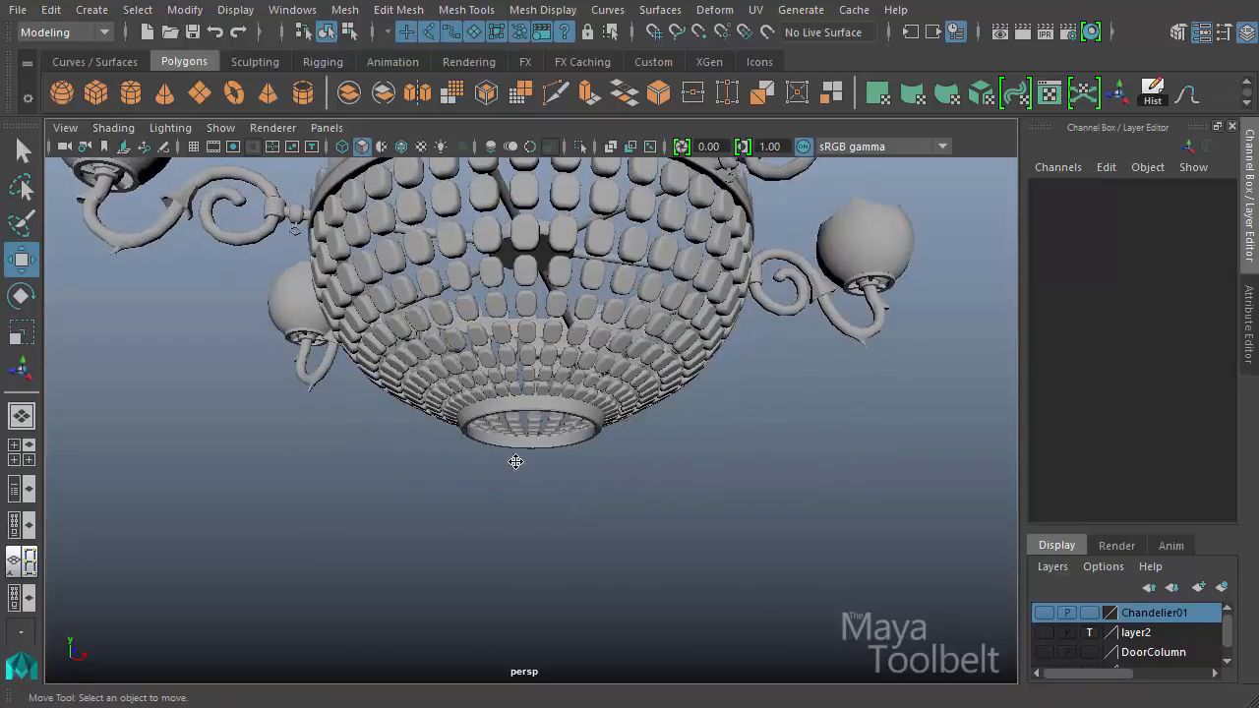
alt+drag(515, 461, 432, 408)
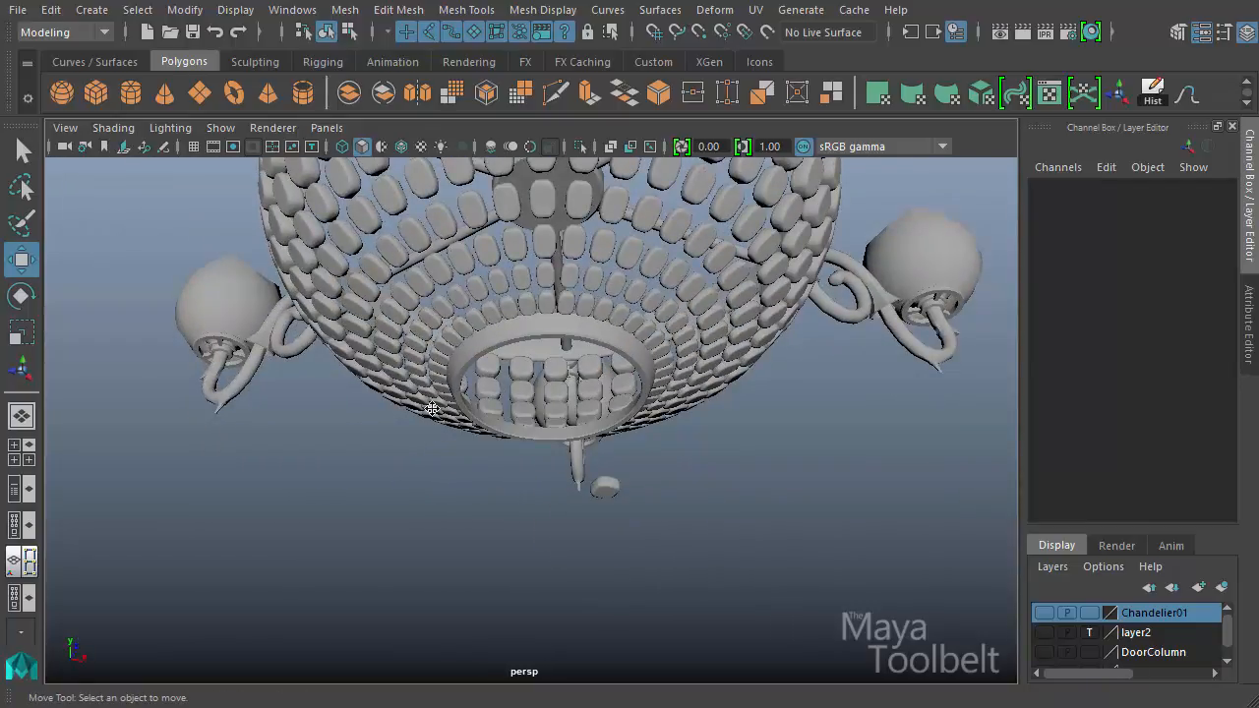
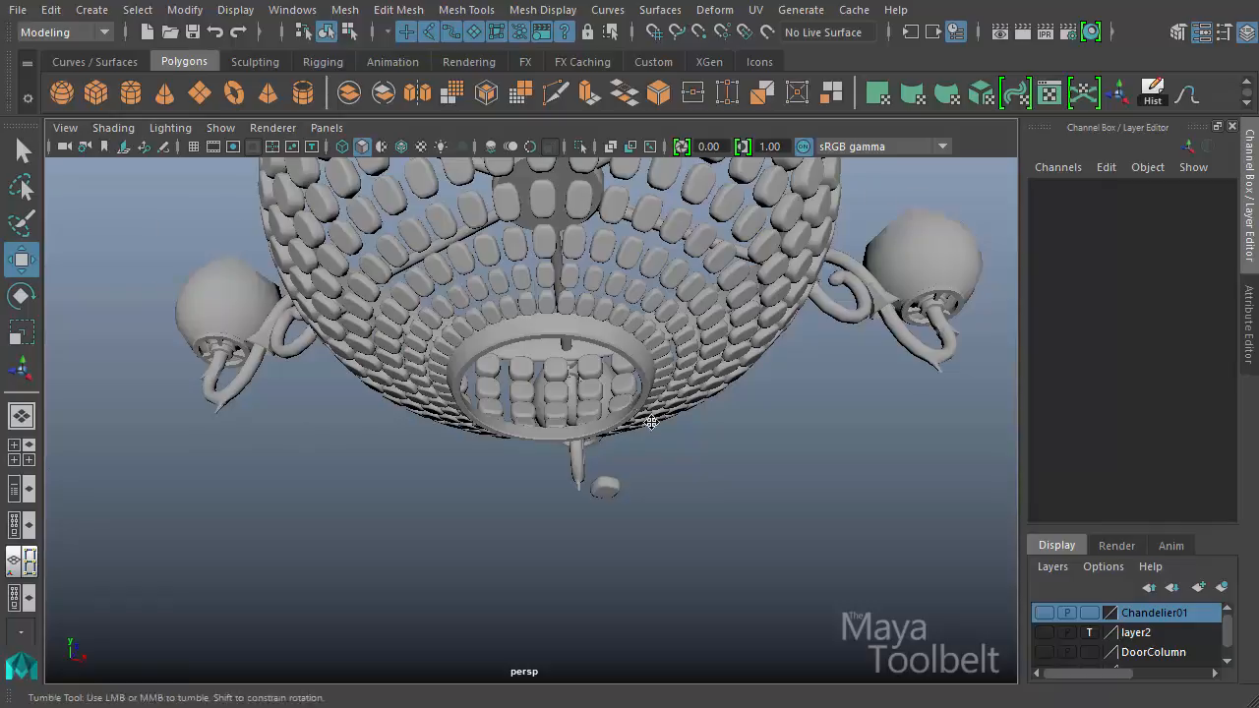
mouse_move(651, 421)
alt+mouse_down()
mouse_move(694, 458)
mouse_move(649, 410)
mouse_move(668, 437)
alt+mouse_up()
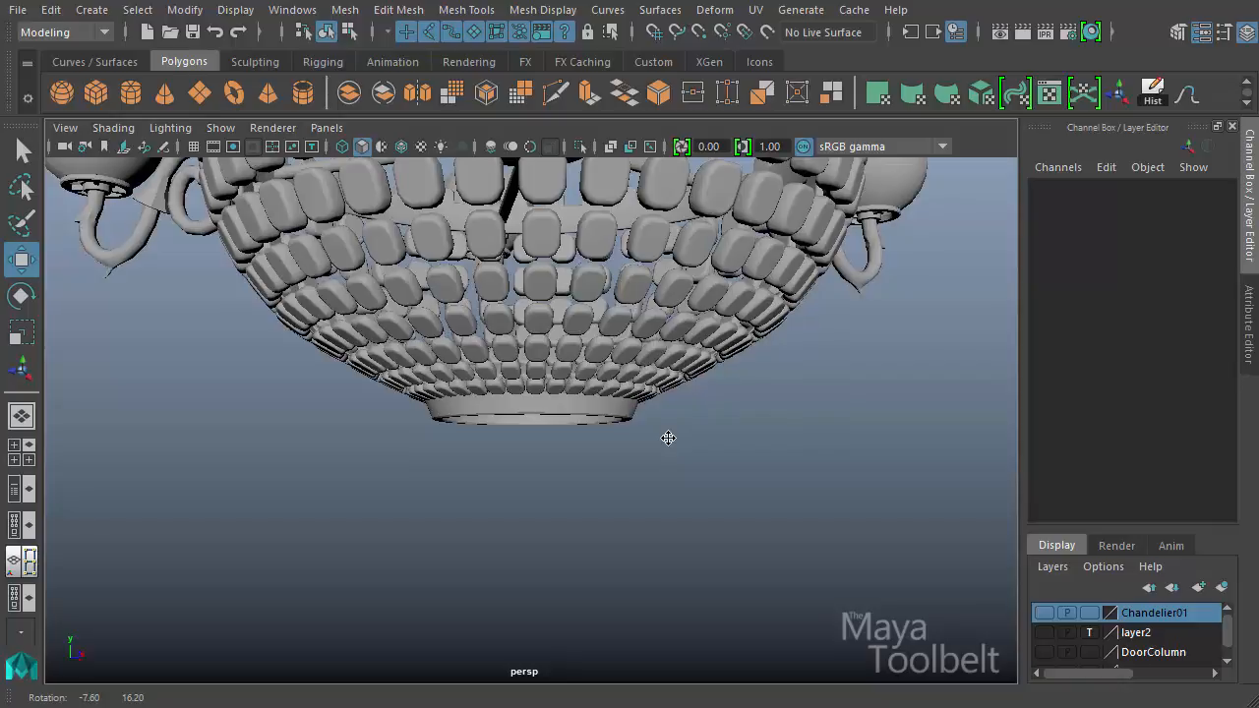
alt+drag(668, 438, 638, 449)
- Switch to the front view, show the grid again and frame the area beneath the bowl's lower ring
key(space)
alt+middle_drag(436, 637, 518, 378)
alt+right_drag(518, 381, 806, 388)
click(192, 146)
alt+middle_drag(448, 391, 480, 314)
alt+right_drag(479, 315, 555, 324)
alt+middle_drag(555, 323, 538, 286)
alt+right_drag(555, 297, 572, 307)
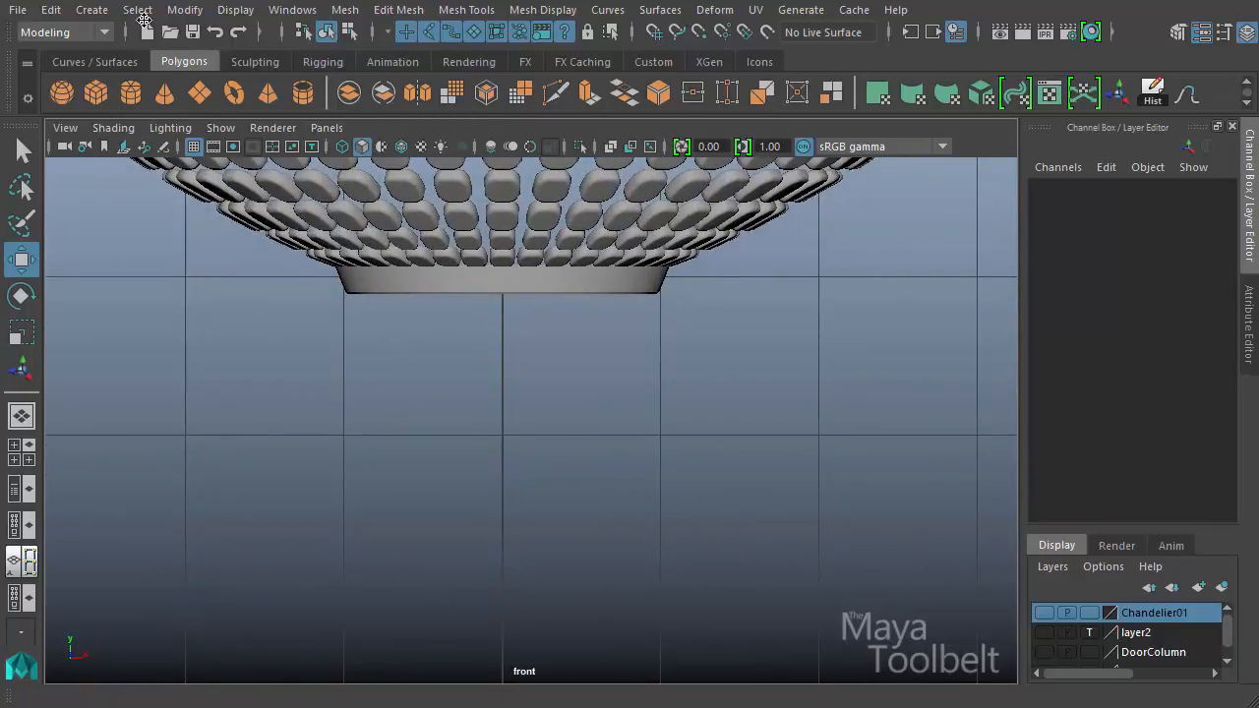
- Draw a CV curve for the finial's half profile, from its tip on the centre axis up through two bulges into the bowl's lower ring
click(83, 9)
mouse_move(254, 157)
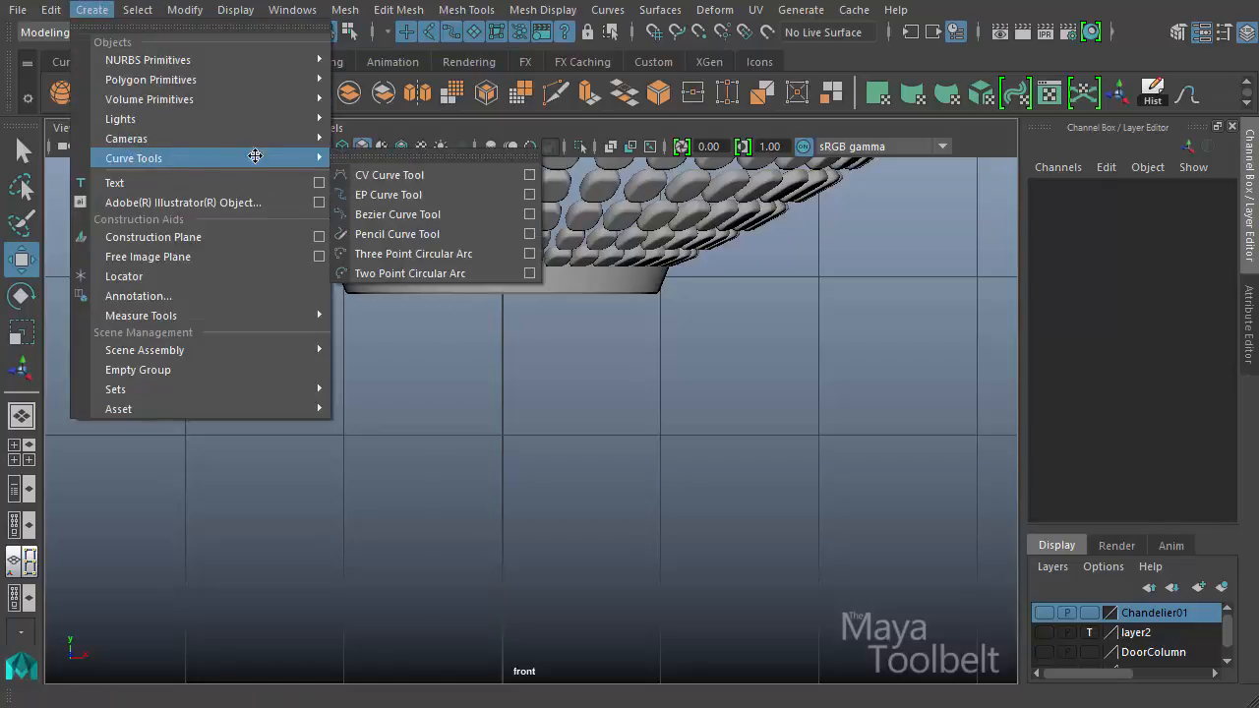
click(391, 174)
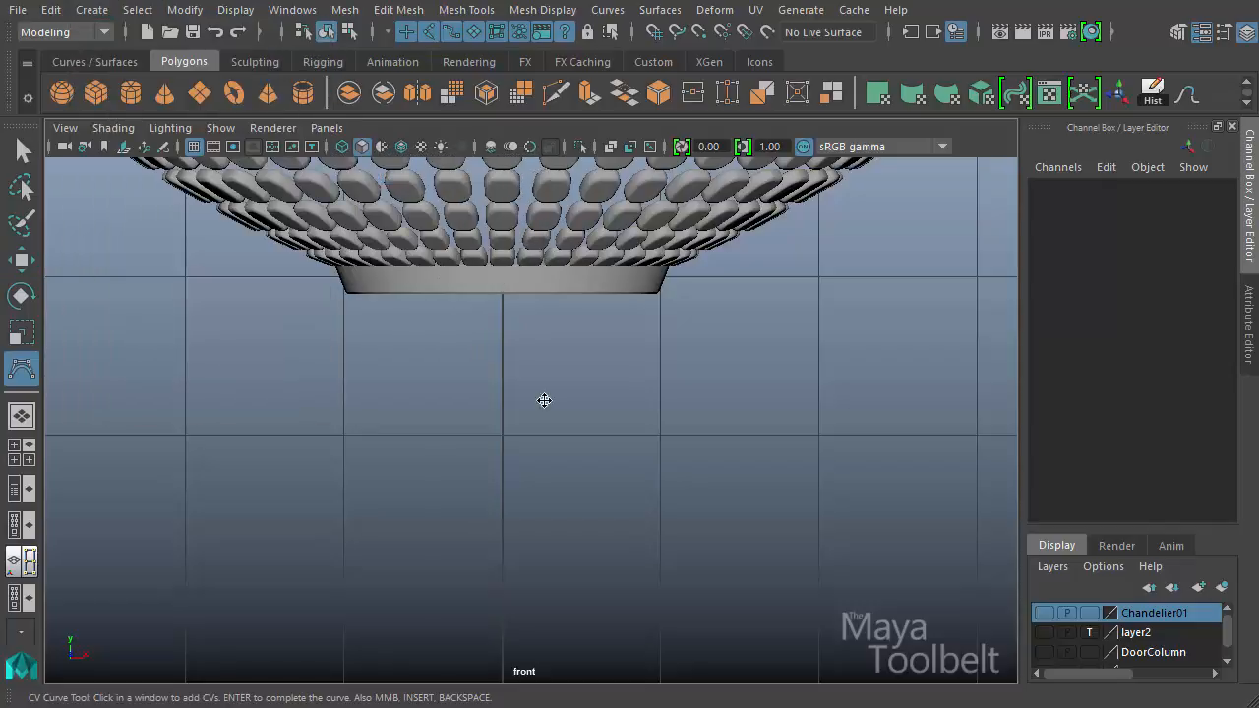
click(504, 584)
click(521, 576)
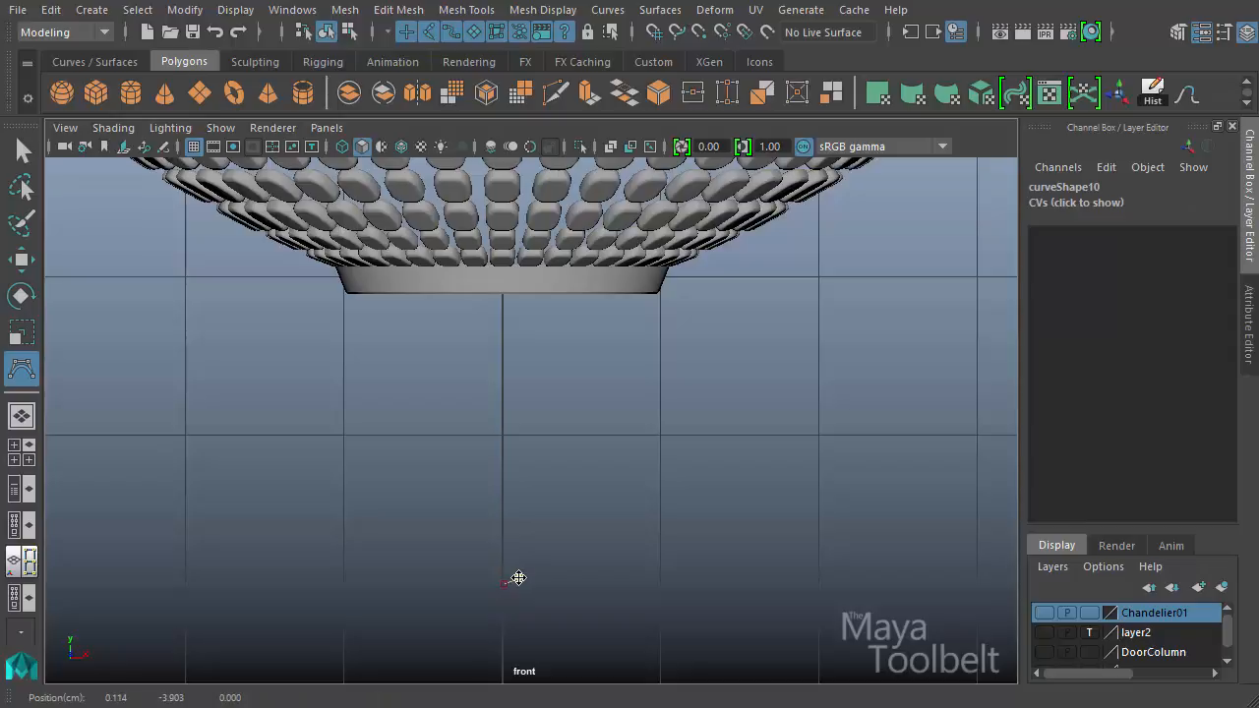
click(518, 554)
click(552, 490)
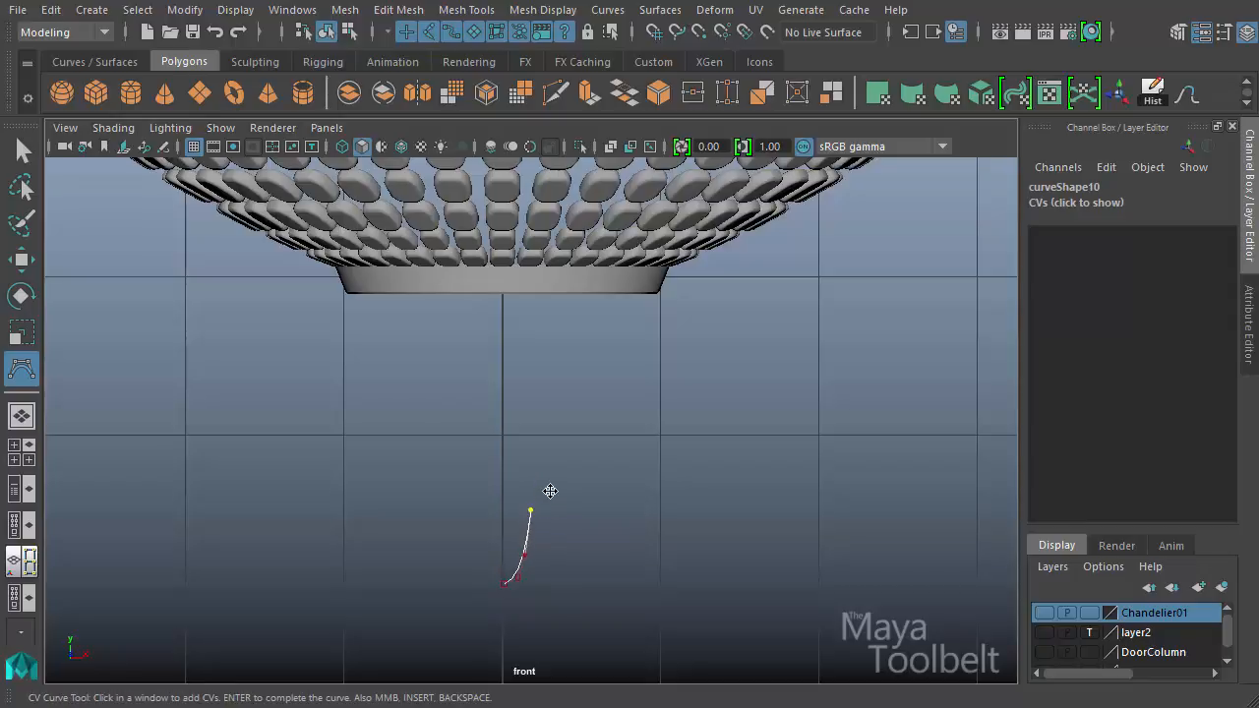
click(551, 475)
click(550, 444)
click(532, 420)
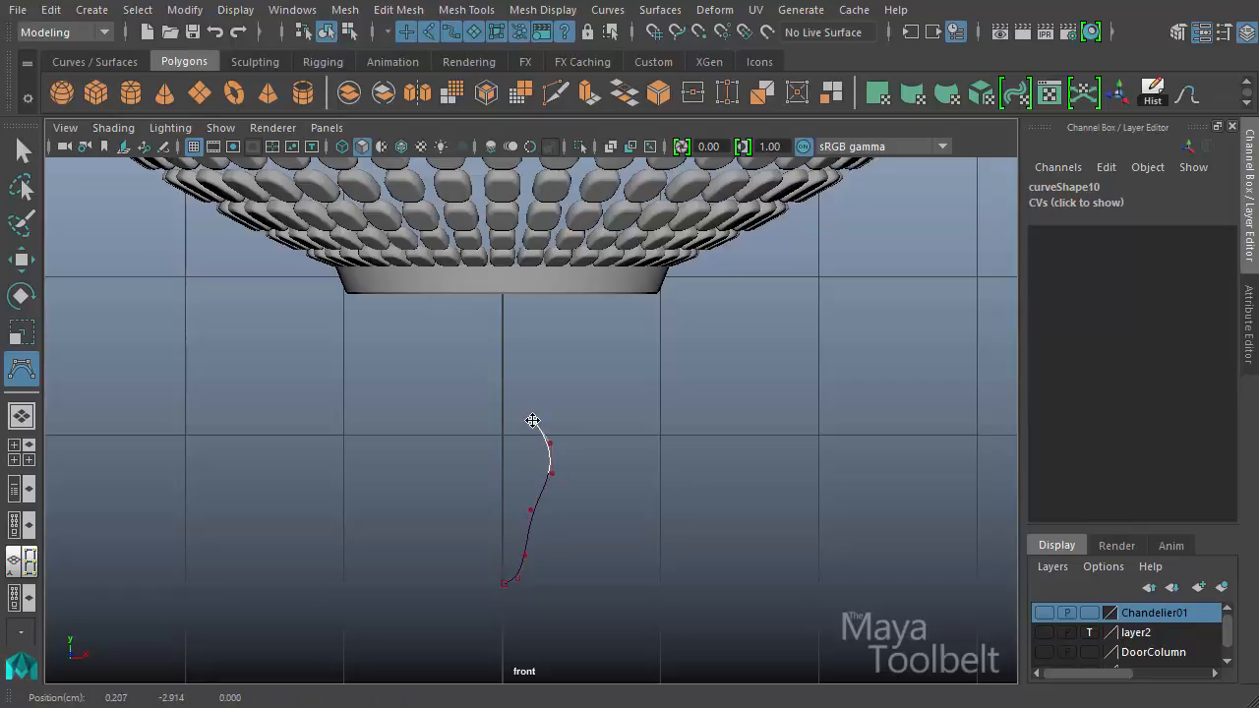
click(528, 399)
click(549, 378)
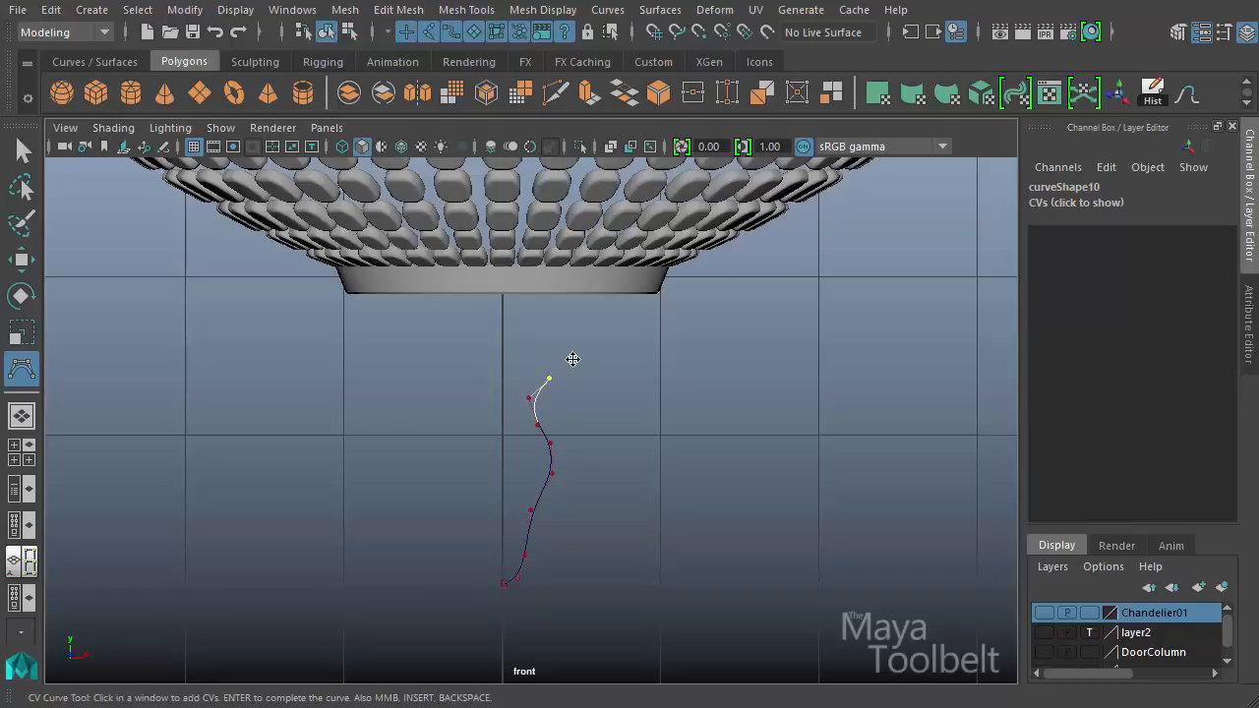
click(575, 351)
click(586, 307)
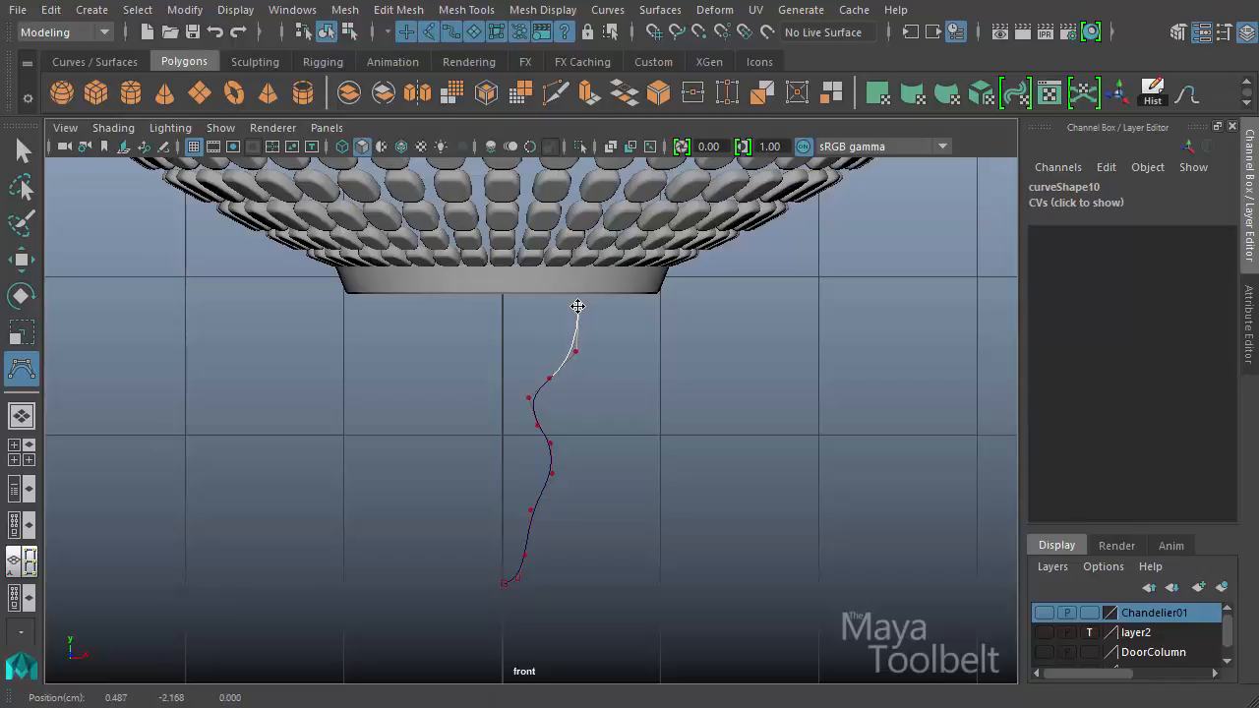
click(557, 253)
click(533, 254)
click(528, 206)
key(w)
- In the perspective view, revolve the finial profile around the Y axis as quad polygons with 8 segments and per-span tessellation
key(space)
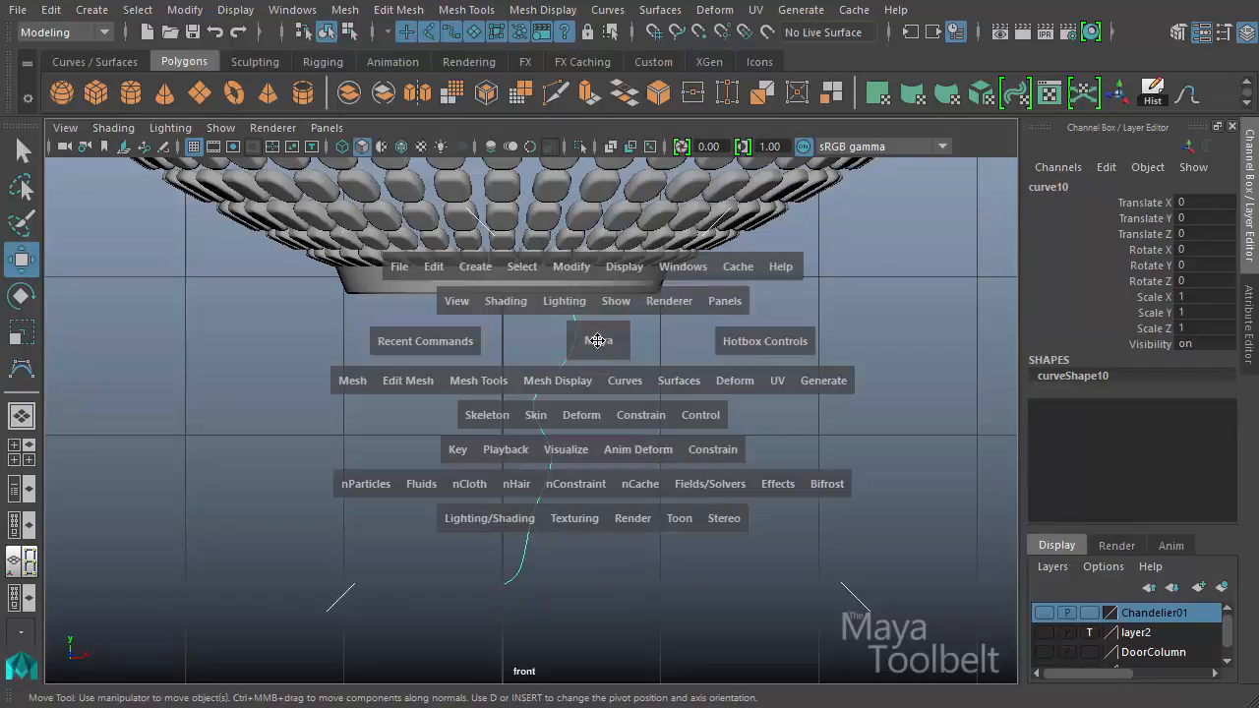
mouse_move(590, 340)
mouse_down()
mouse_move(590, 284)
mouse_move(648, 376)
mouse_move(610, 354)
mouse_up()
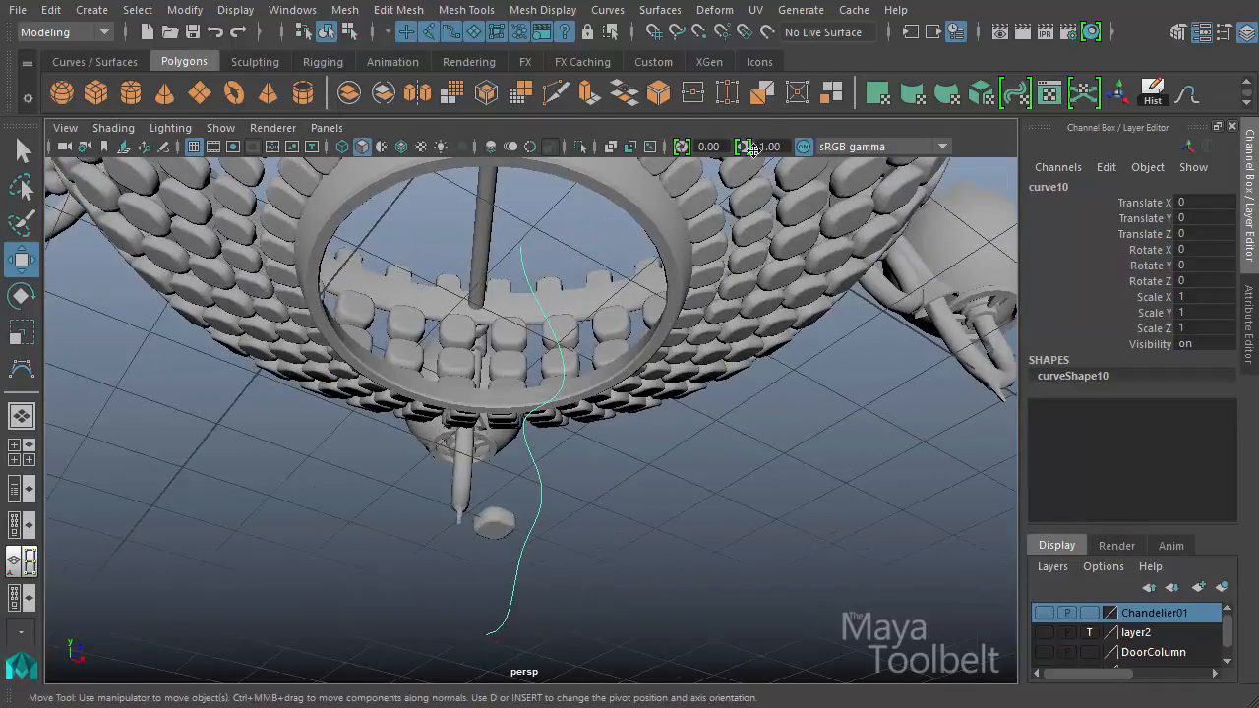
click(659, 10)
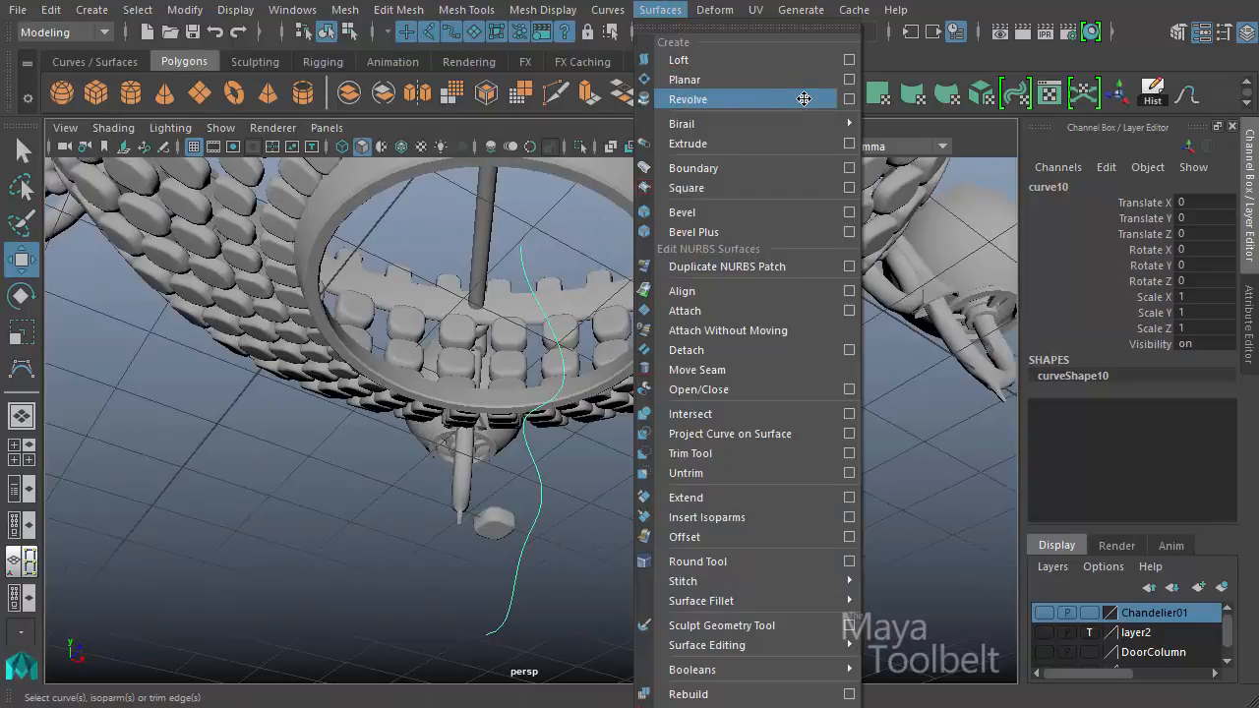
click(849, 100)
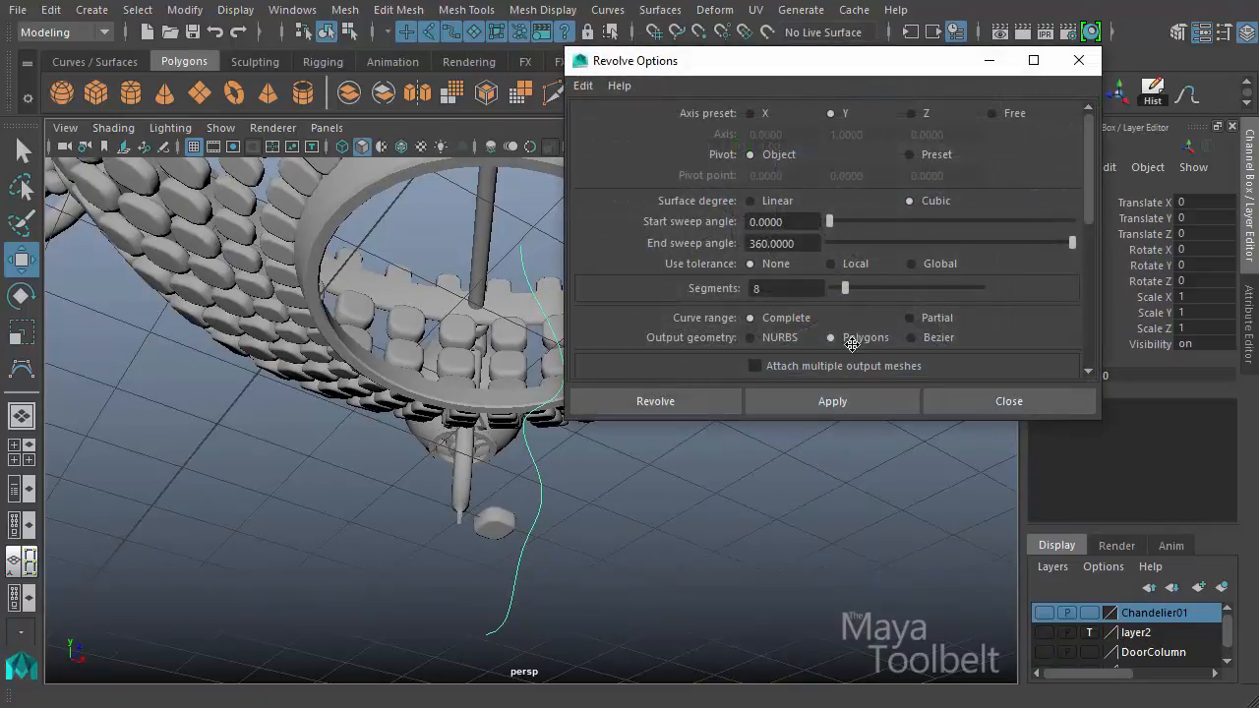
scroll(851, 341, down, 5)
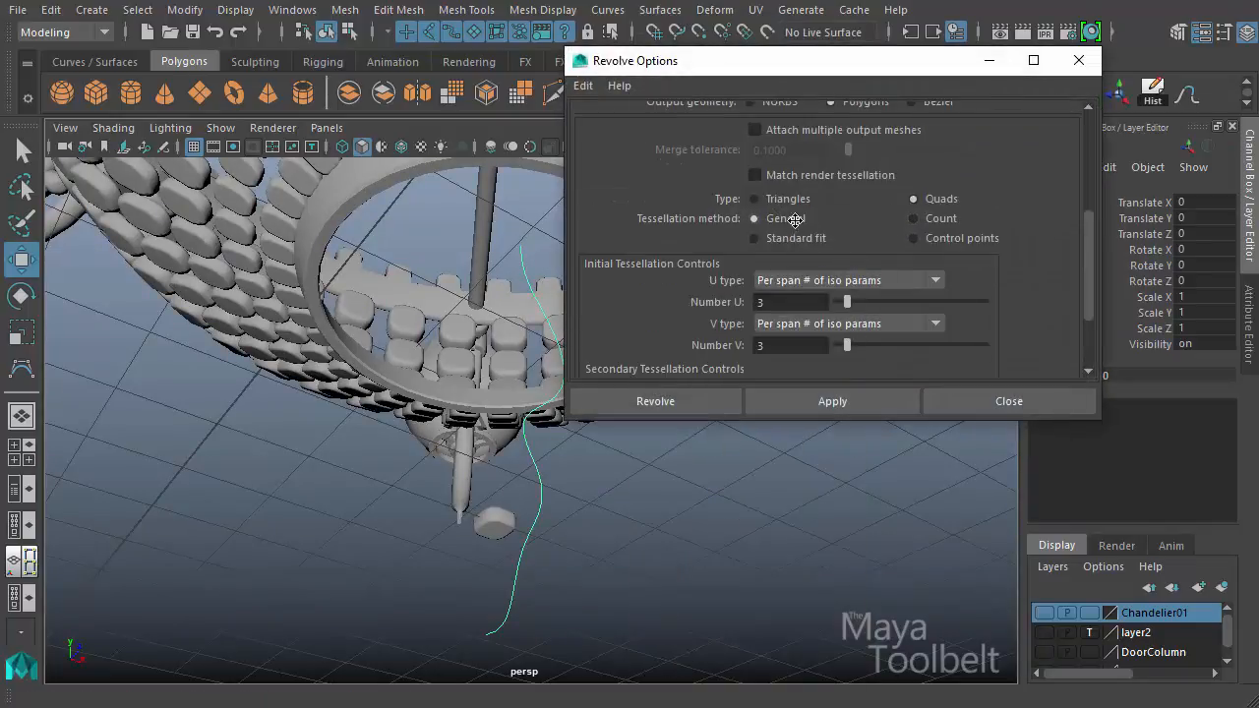
click(794, 281)
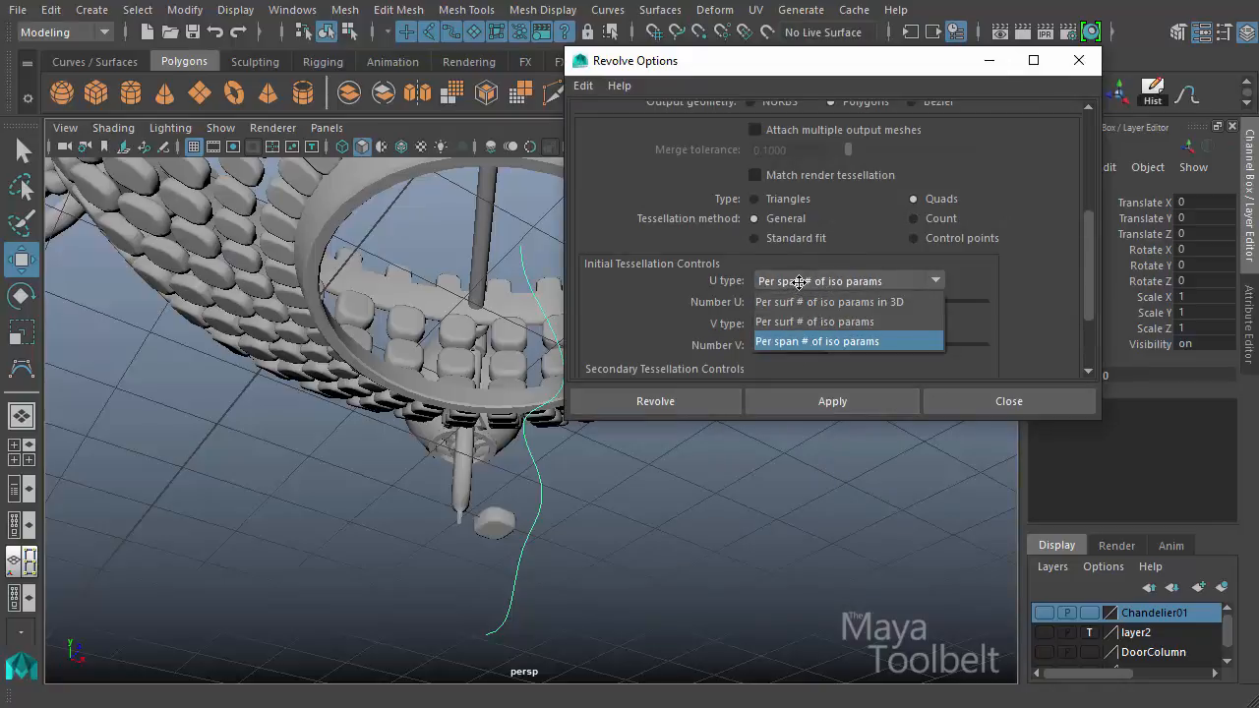
click(796, 283)
click(680, 406)
alt+drag(534, 481, 591, 454)
- Reduce the revolved finial's tessellation by setting both U Number and V Number to 2
click(1073, 407)
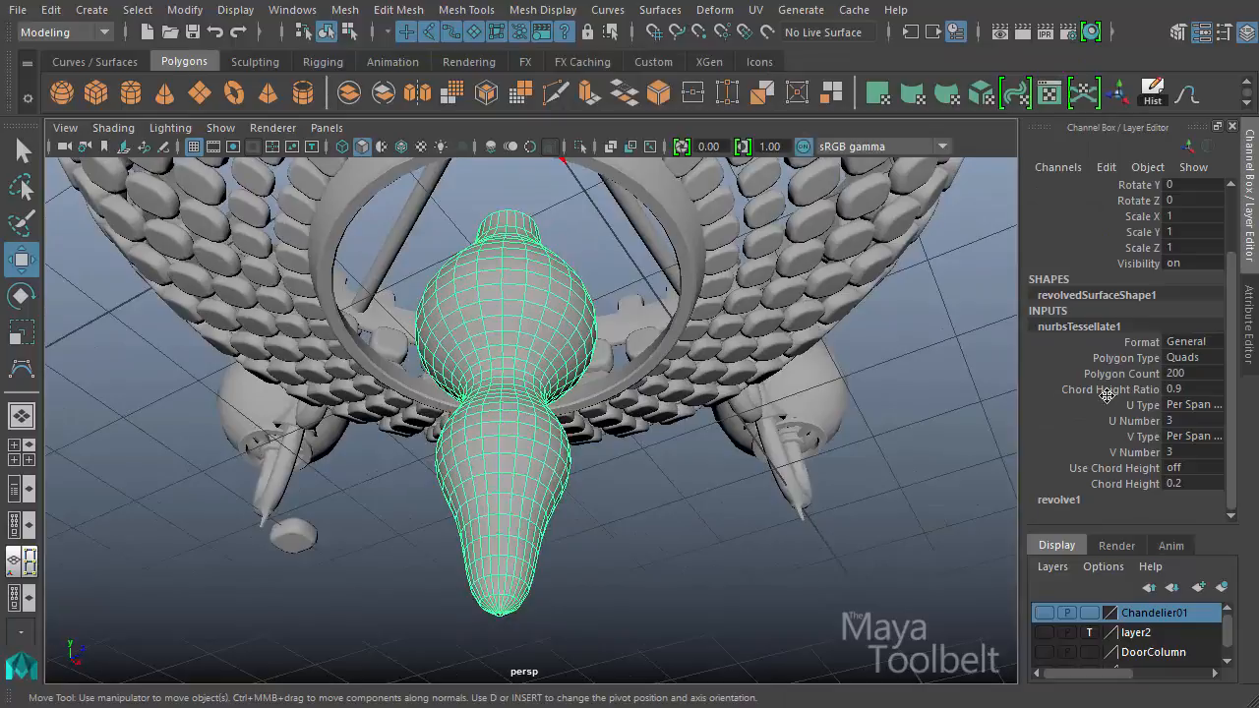
click(1133, 421)
alt+drag(748, 472, 800, 520)
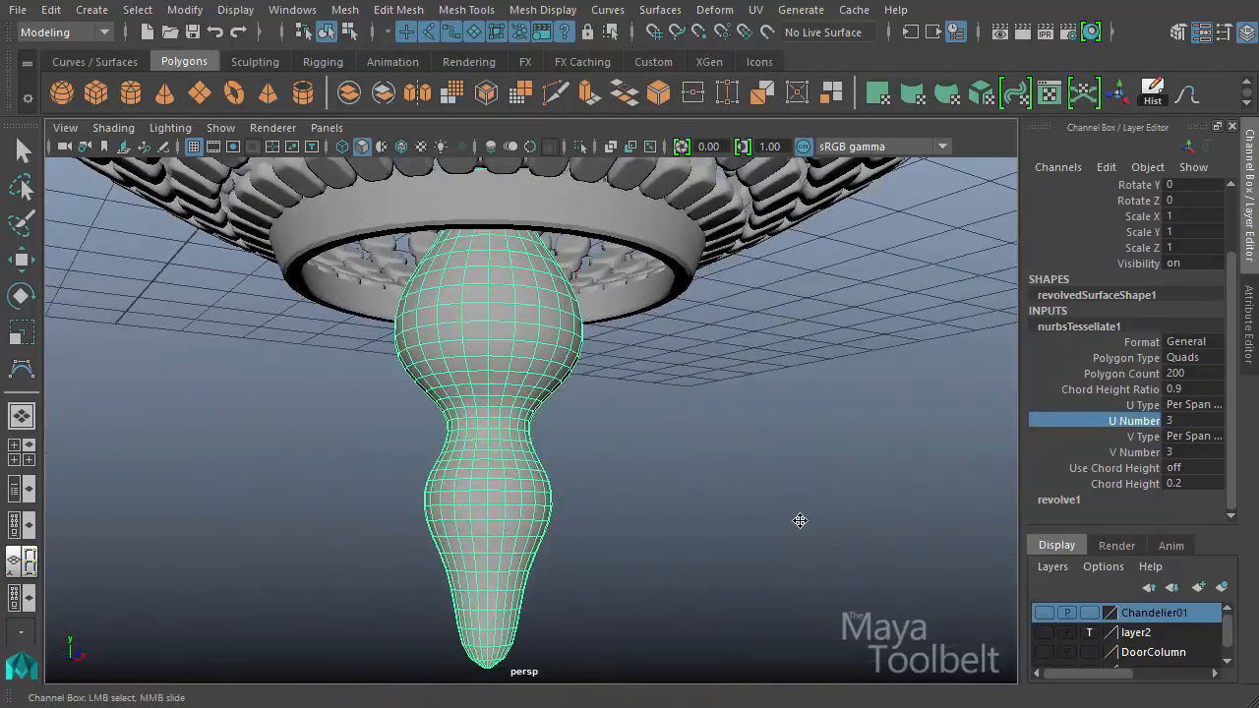
middle_drag(757, 519, 665, 556)
click(1134, 451)
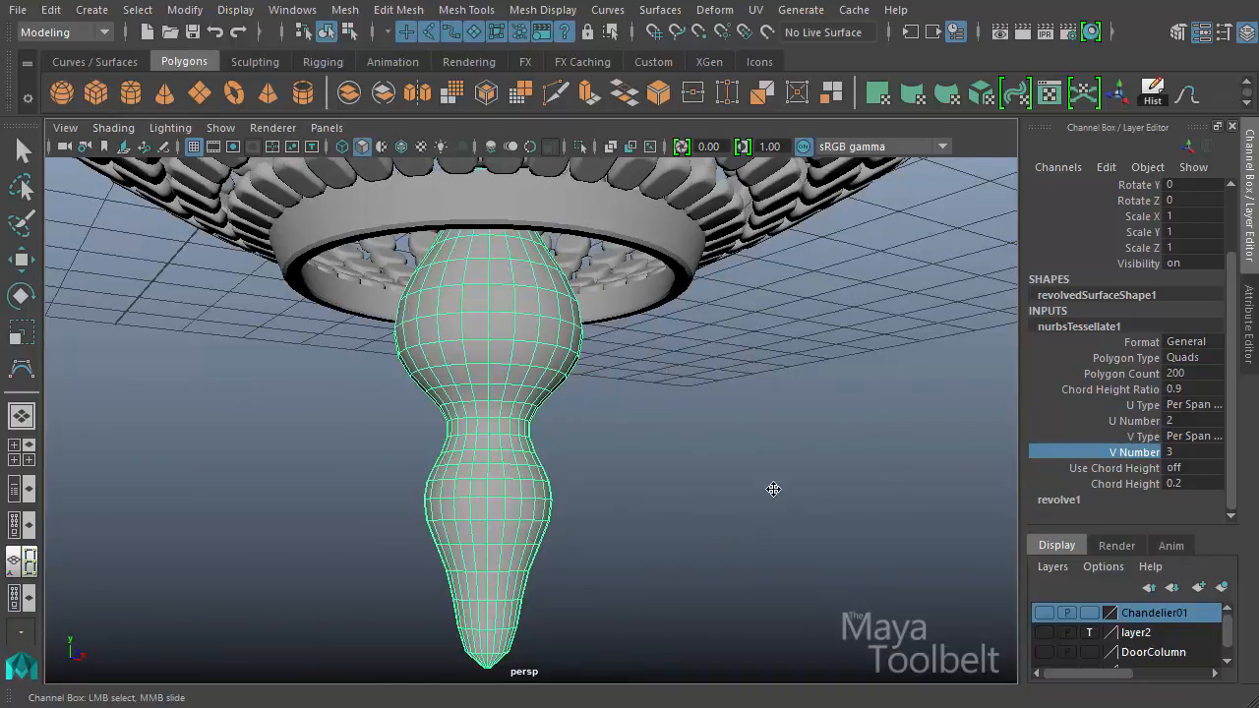
mouse_move(761, 507)
middle_down()
mouse_move(776, 514)
mouse_move(736, 509)
mouse_move(748, 513)
middle_up()
alt+drag(761, 487, 804, 517)
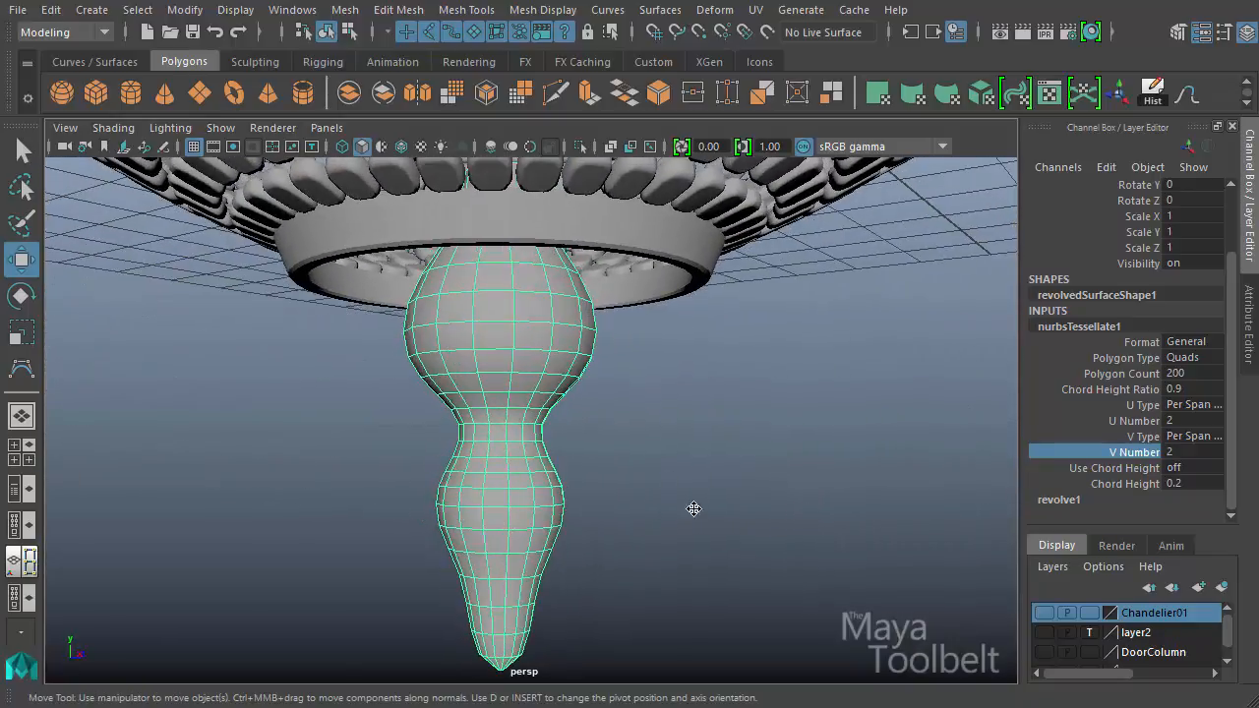
- Set the finial's tessellation U Number to 1
click(1152, 409)
click(1133, 421)
middle_drag(812, 459, 795, 458)
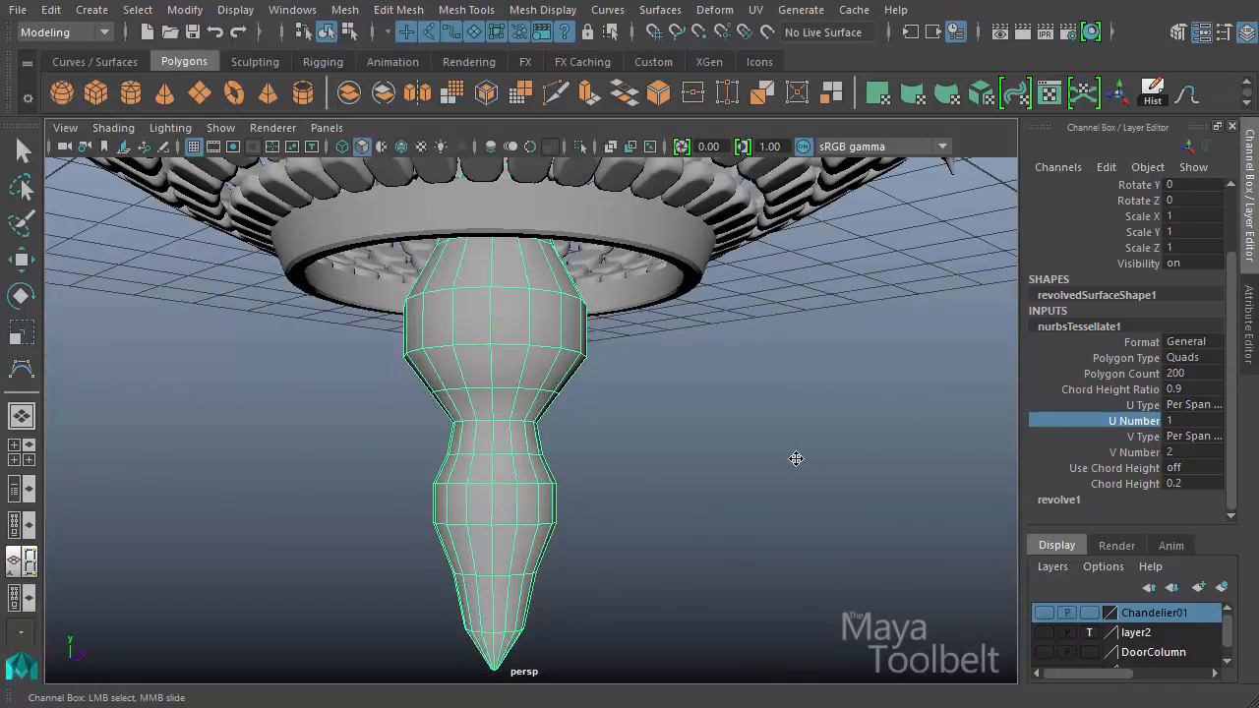
- Delete the construction history of the revolved finial beneath the chandelier
alt+drag(796, 458, 725, 466)
alt+right_drag(725, 466, 220, 441)
alt+drag(220, 441, 304, 413)
alt+right_drag(304, 413, 733, 439)
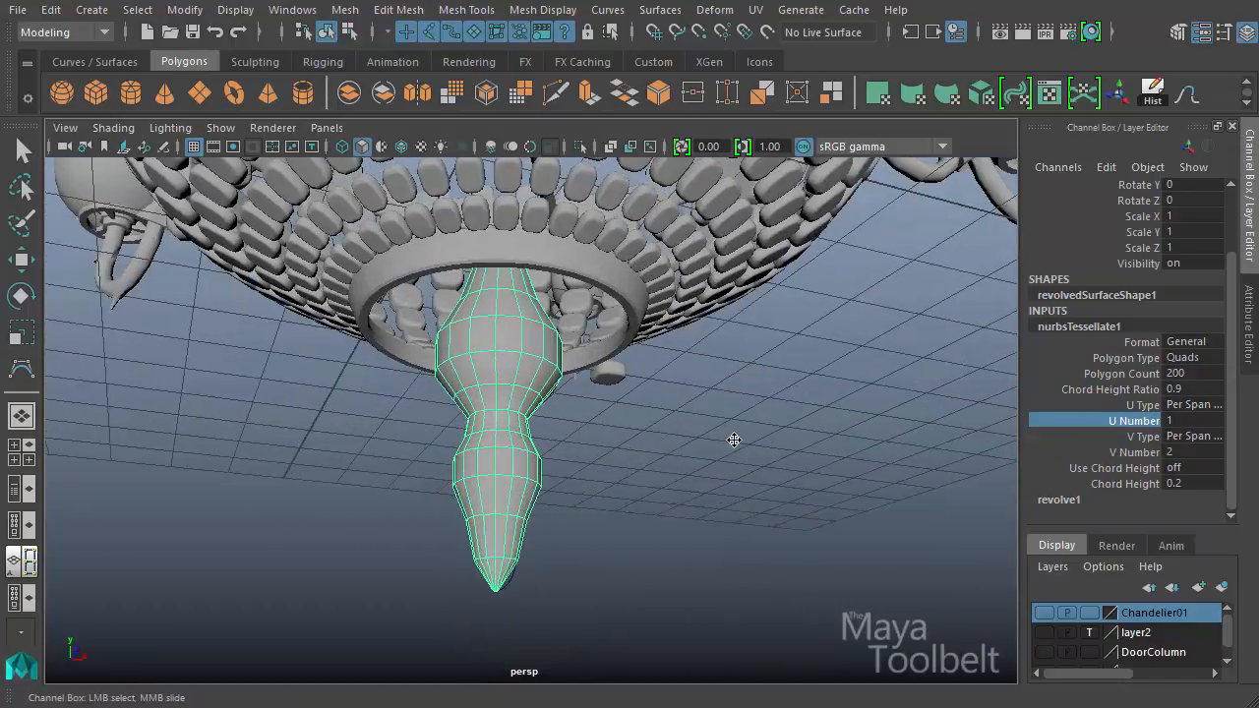
alt+drag(746, 444, 705, 472)
key(w)
click(705, 472)
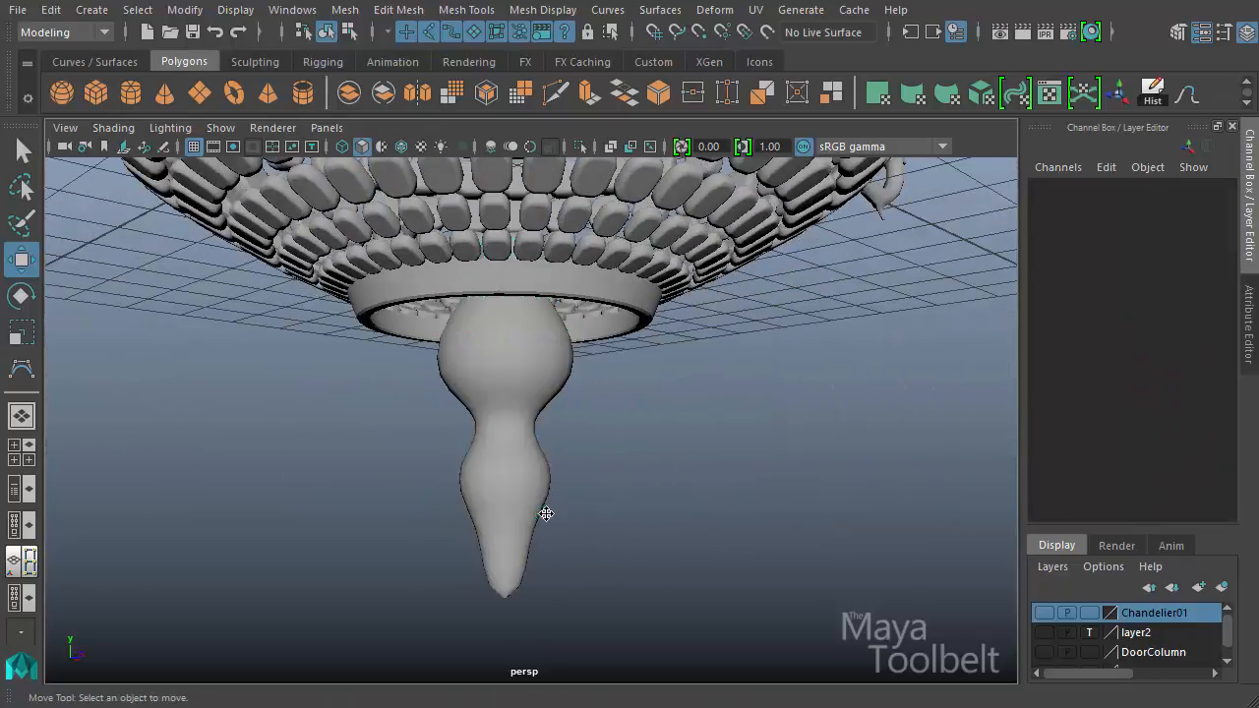
click(502, 482)
alt+drag(578, 483, 458, 332)
click(1146, 104)
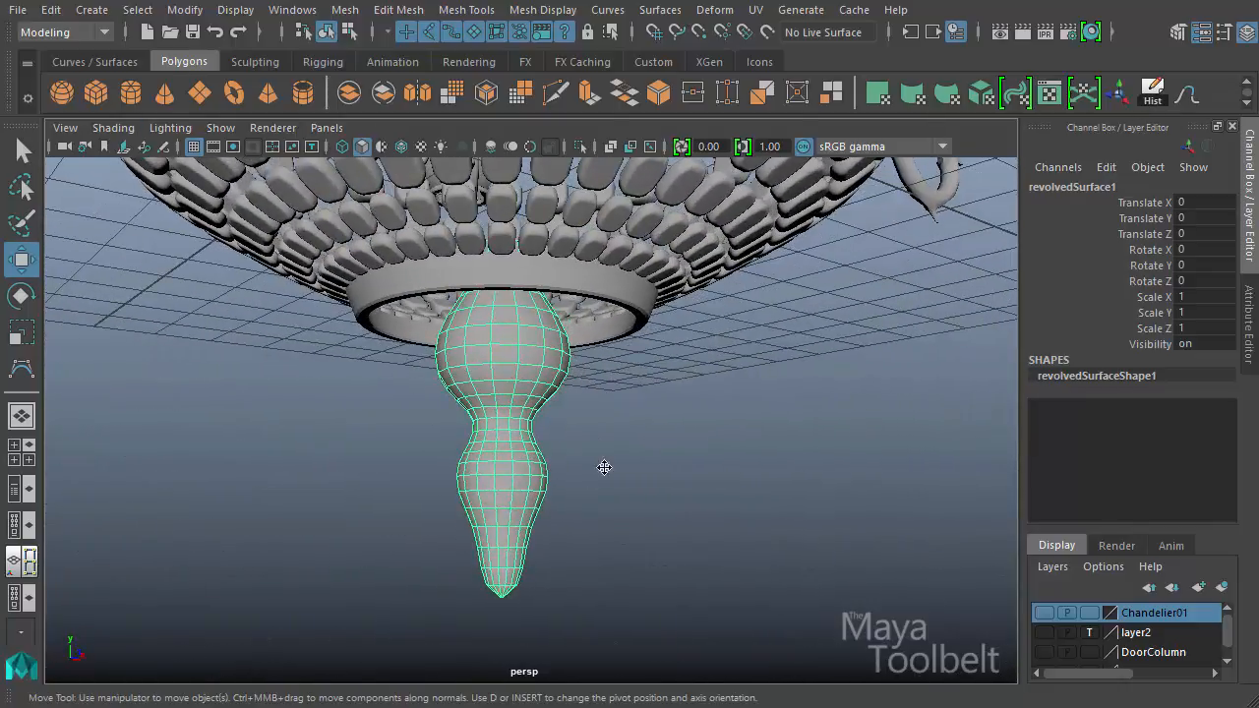
alt+drag(604, 466, 614, 516)
drag(658, 456, 315, 534)
key(Delete)
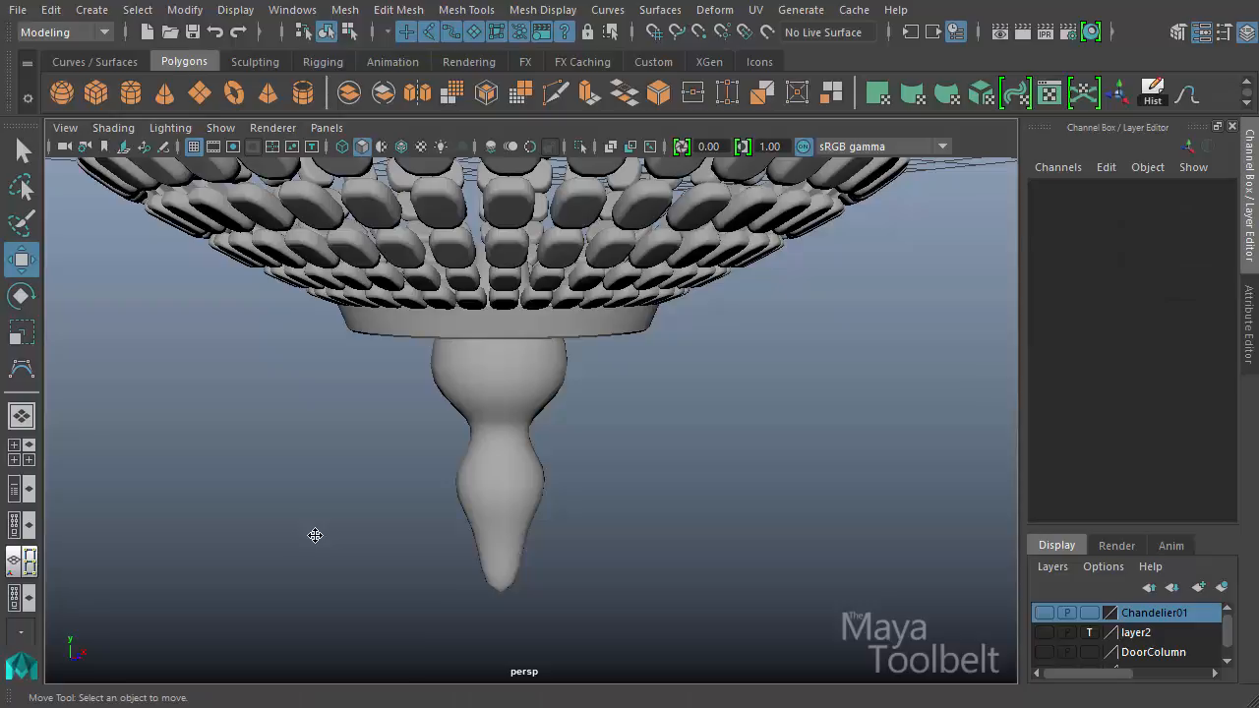
- Select the vertices at the finial's bottom point and merge them to center
click(476, 477)
alt+right_drag(483, 483, 442, 540)
right_drag(470, 348, 399, 349)
alt+right_drag(399, 349, 404, 538)
click(422, 628)
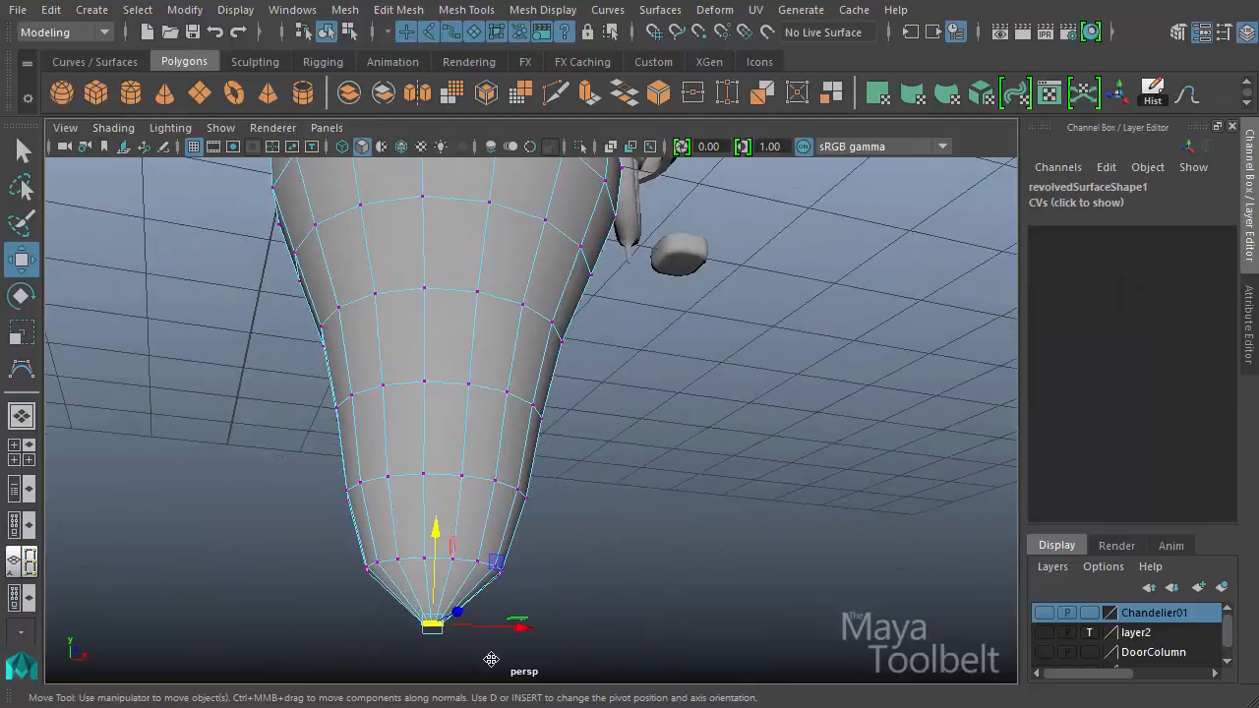
click(398, 9)
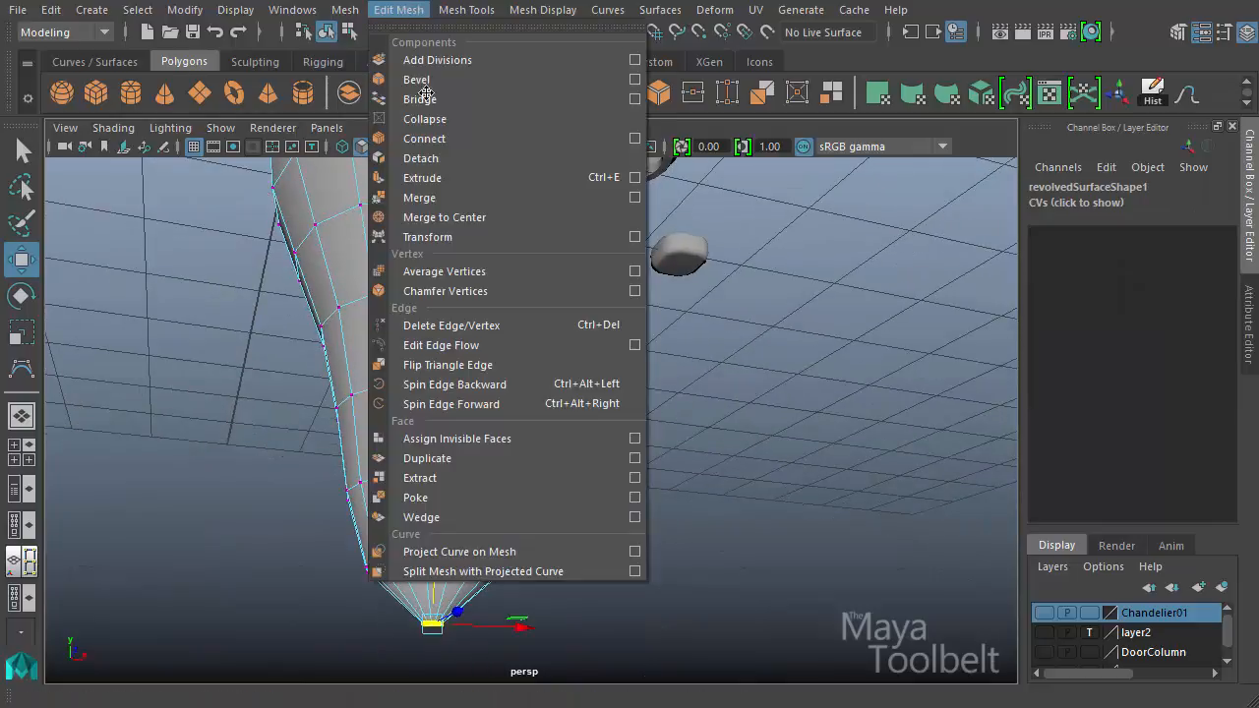
click(442, 216)
- Lower the edge loop just above the finial's tip and scale it slightly inward
alt+drag(502, 608, 506, 525)
key(F10)
double_click(469, 613)
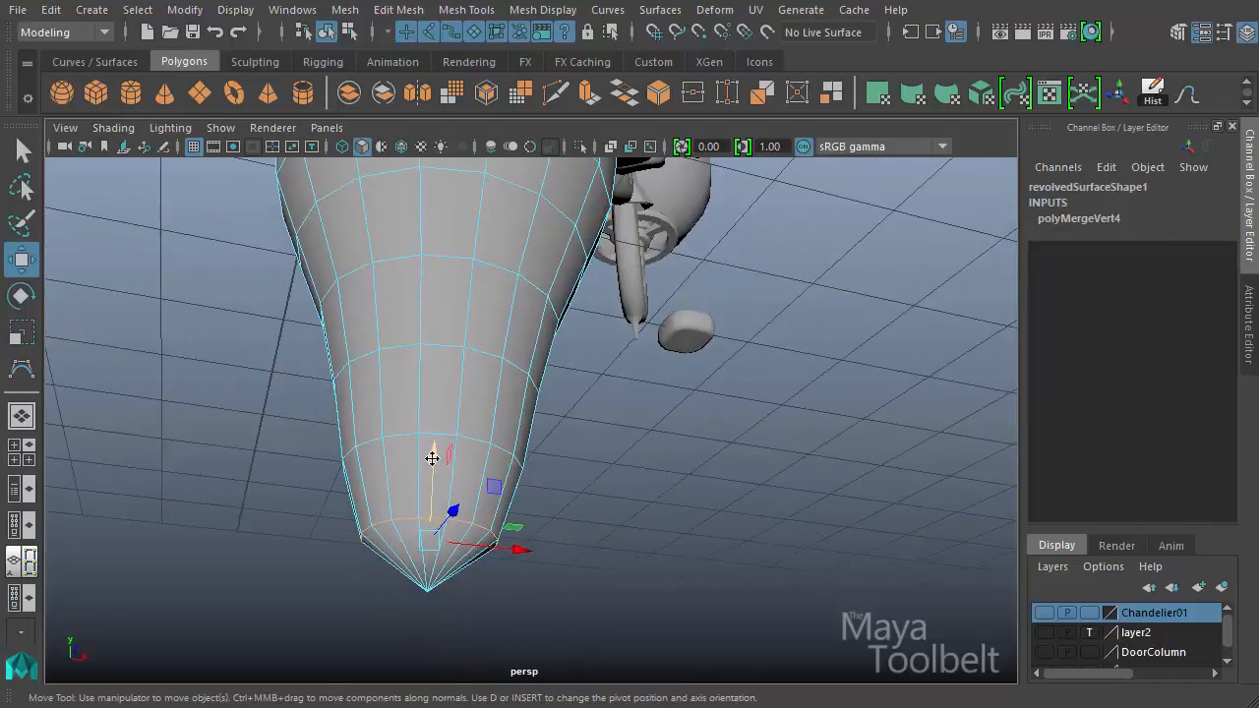
drag(433, 458, 436, 478)
key(r)
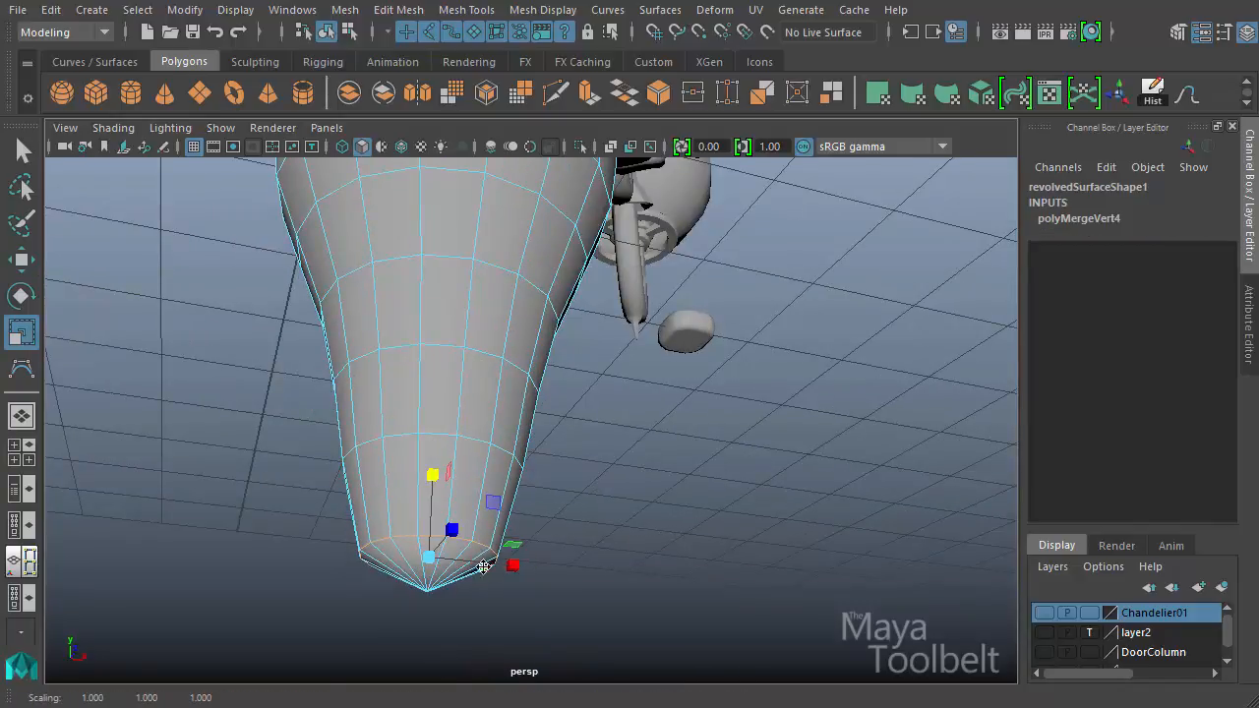
drag(436, 556, 429, 556)
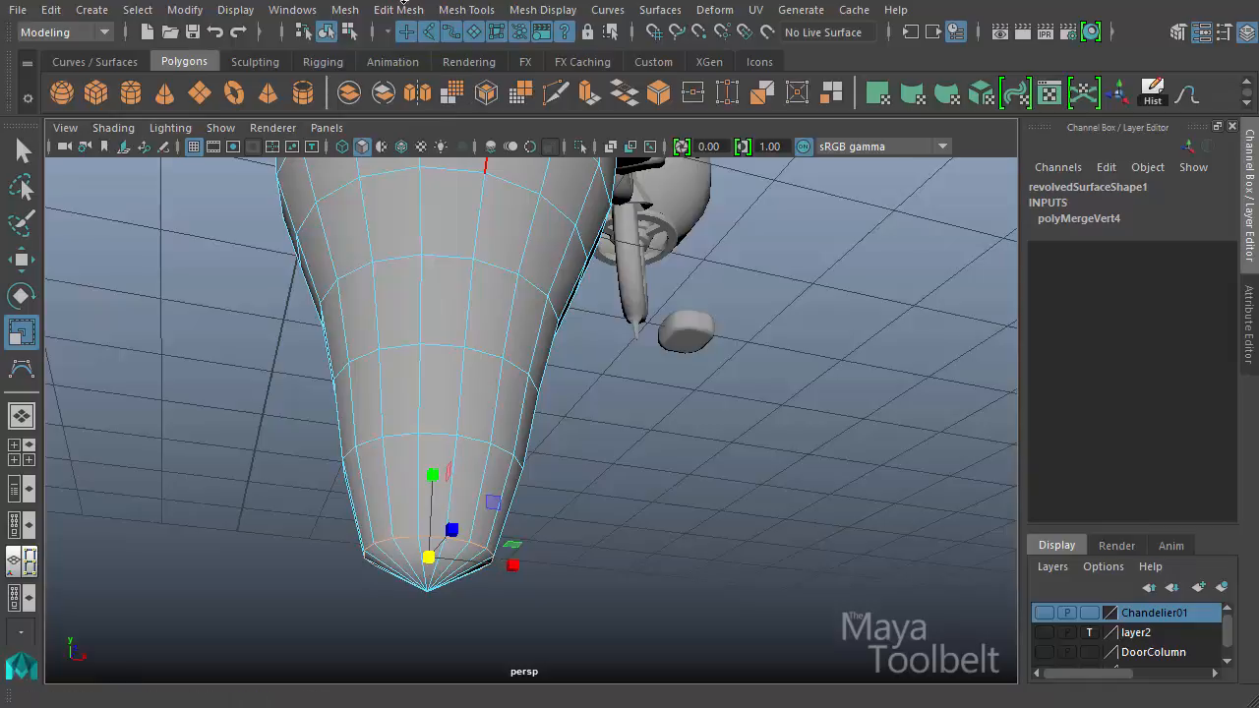
- Bevel the edge loop above the tip and raise the tip vertex slightly to blunt the point
click(398, 9)
click(413, 76)
alt+drag(500, 267, 642, 432)
key(F9)
click(457, 635)
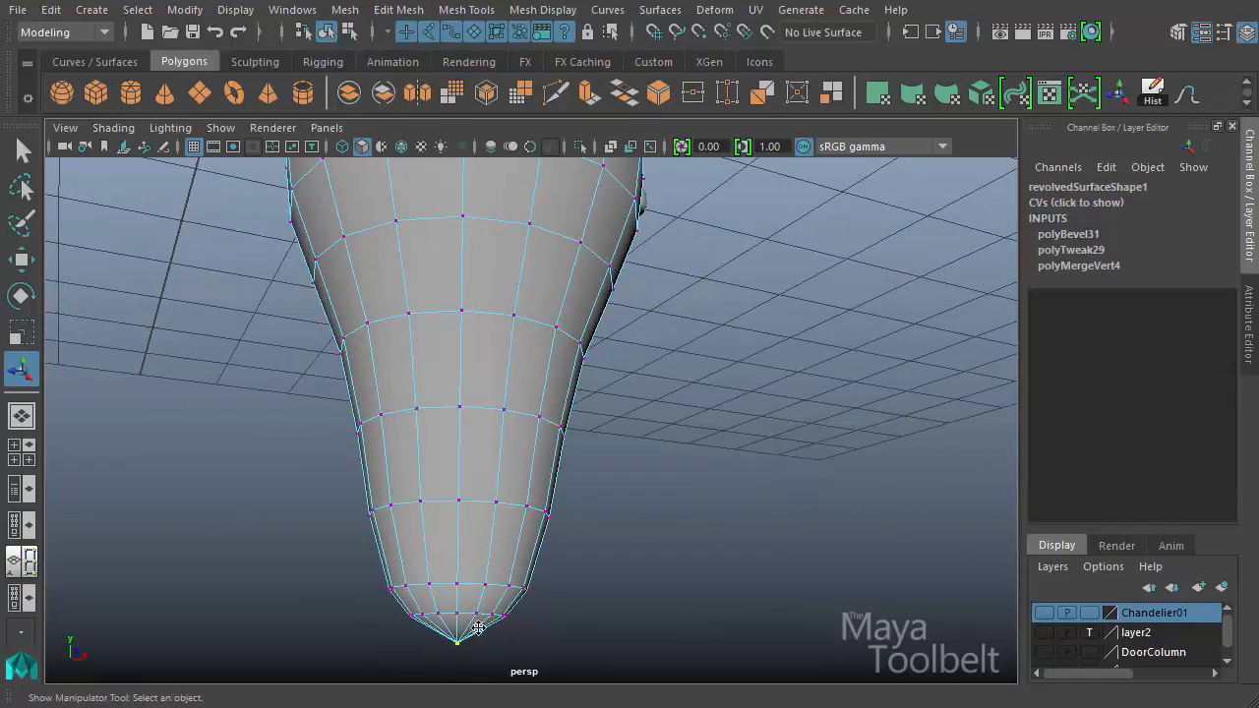
key(w)
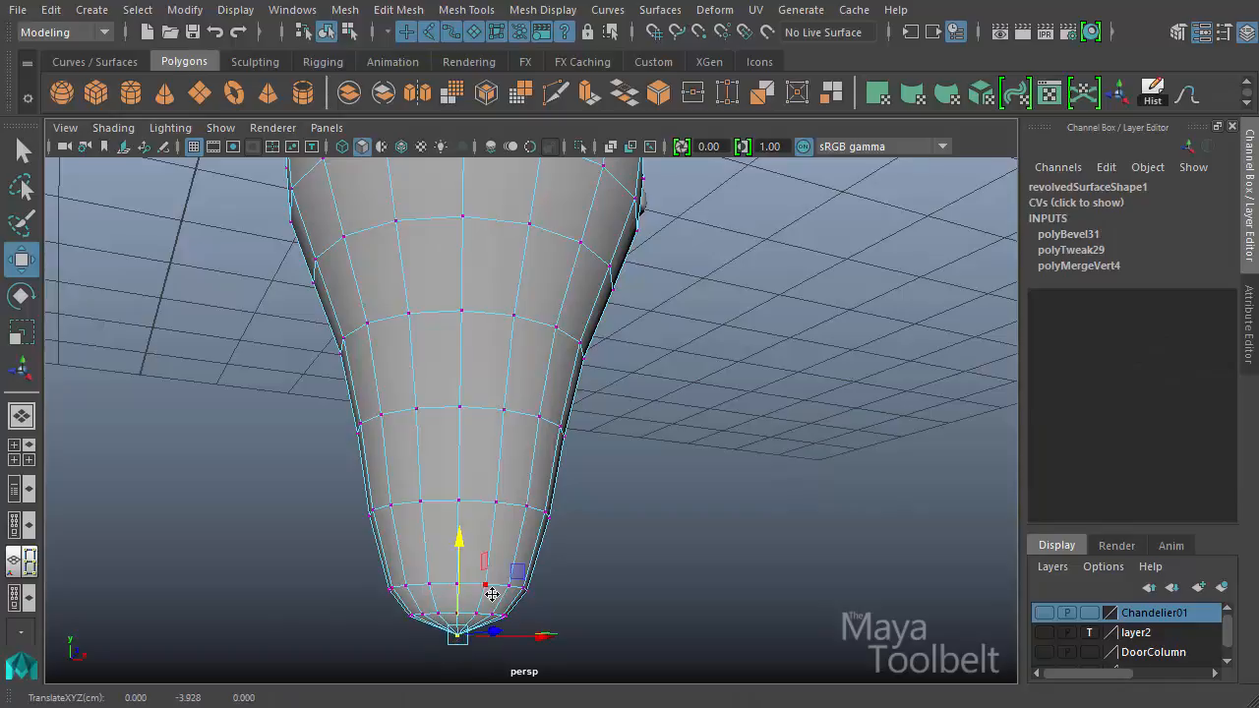
- Bevel an edge loop on the finial's lower taper with a fraction of 0.16
scroll(719, 508, down, 3)
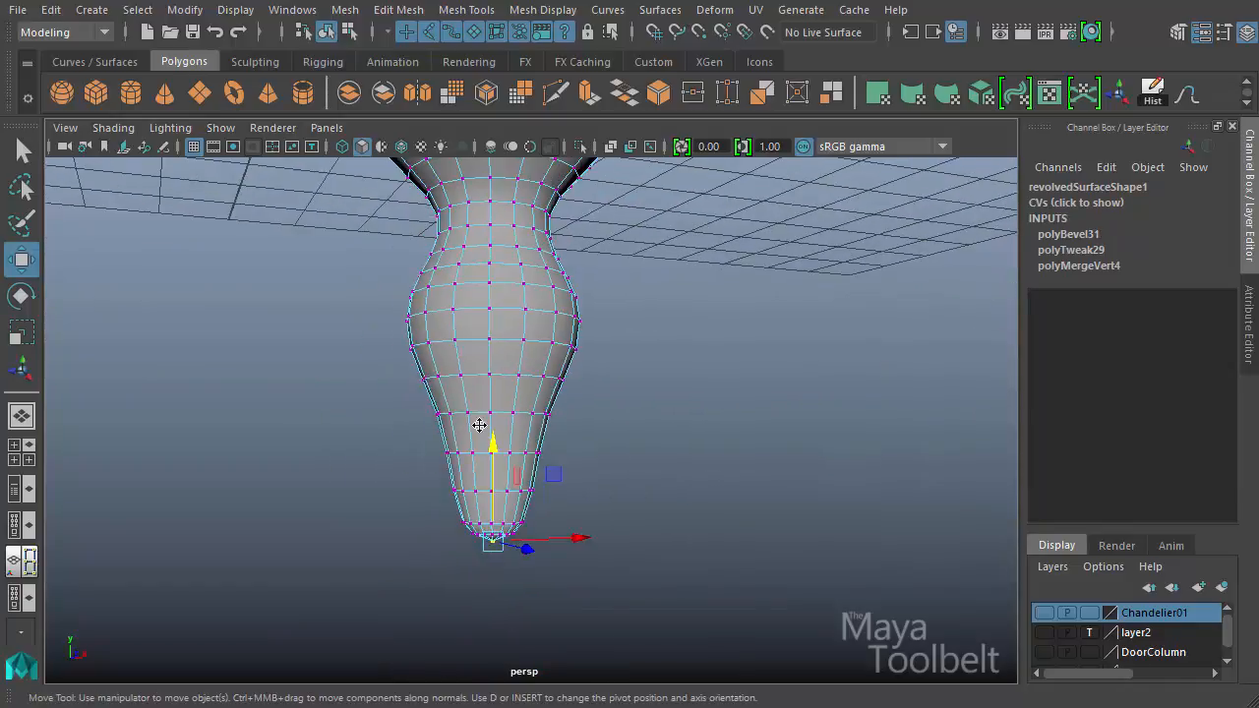
scroll(528, 520, up, 5)
alt+drag(464, 496, 441, 506)
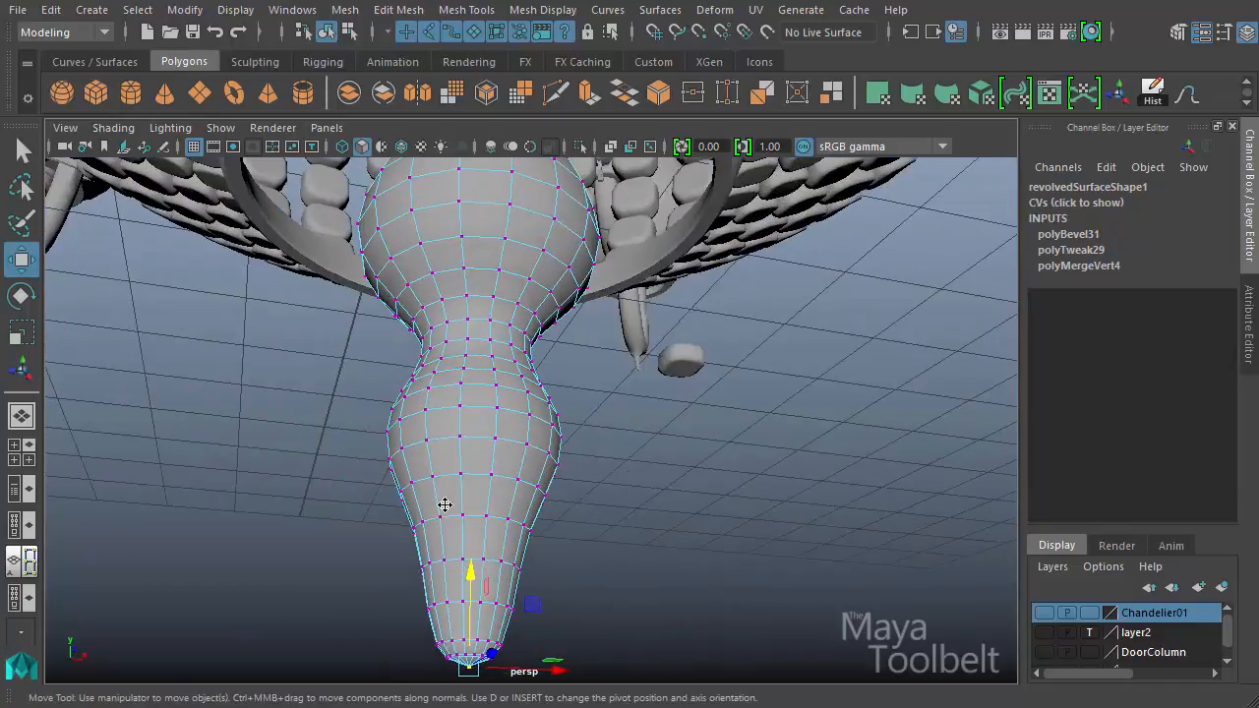
alt+right_drag(442, 506, 714, 481)
right_drag(496, 592, 491, 517)
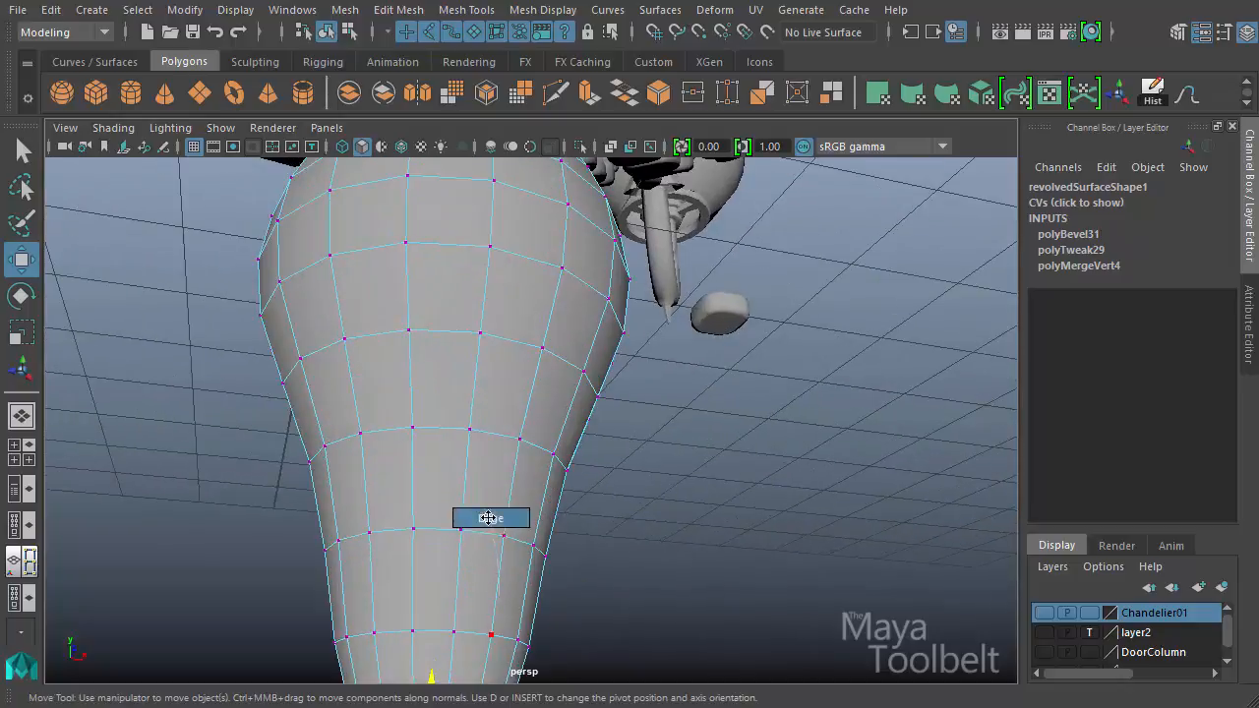
double_click(438, 526)
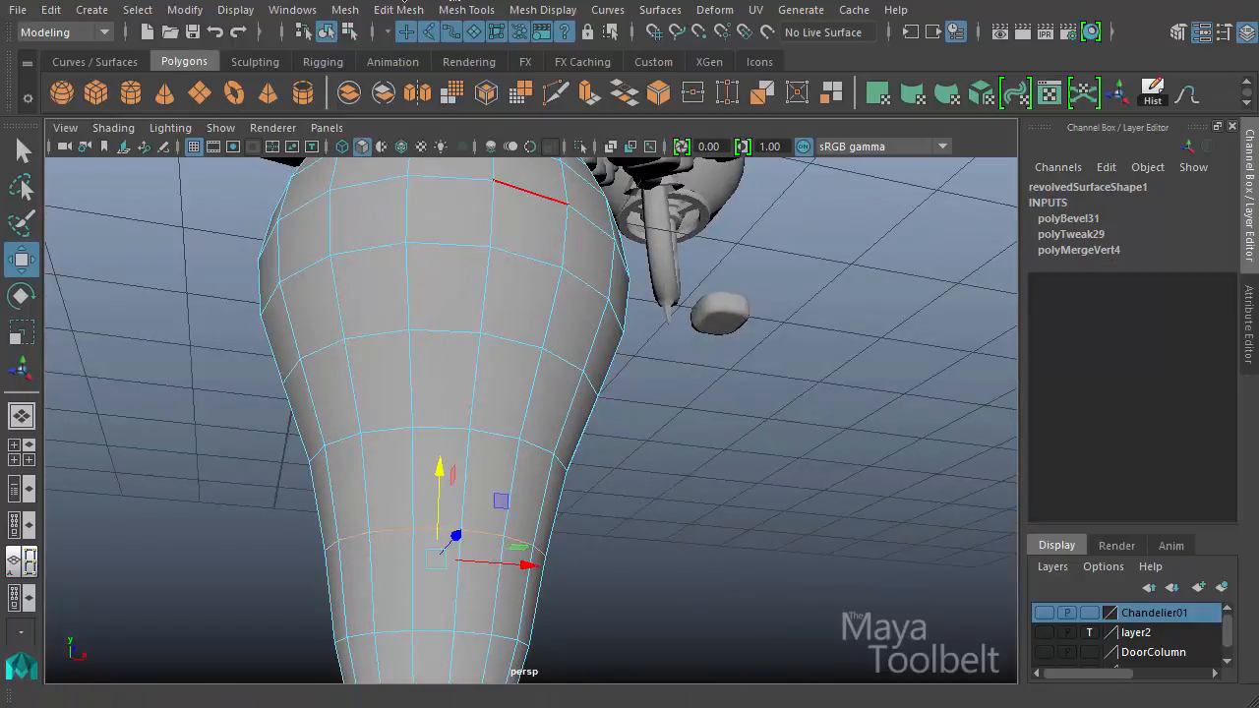
click(398, 9)
click(423, 76)
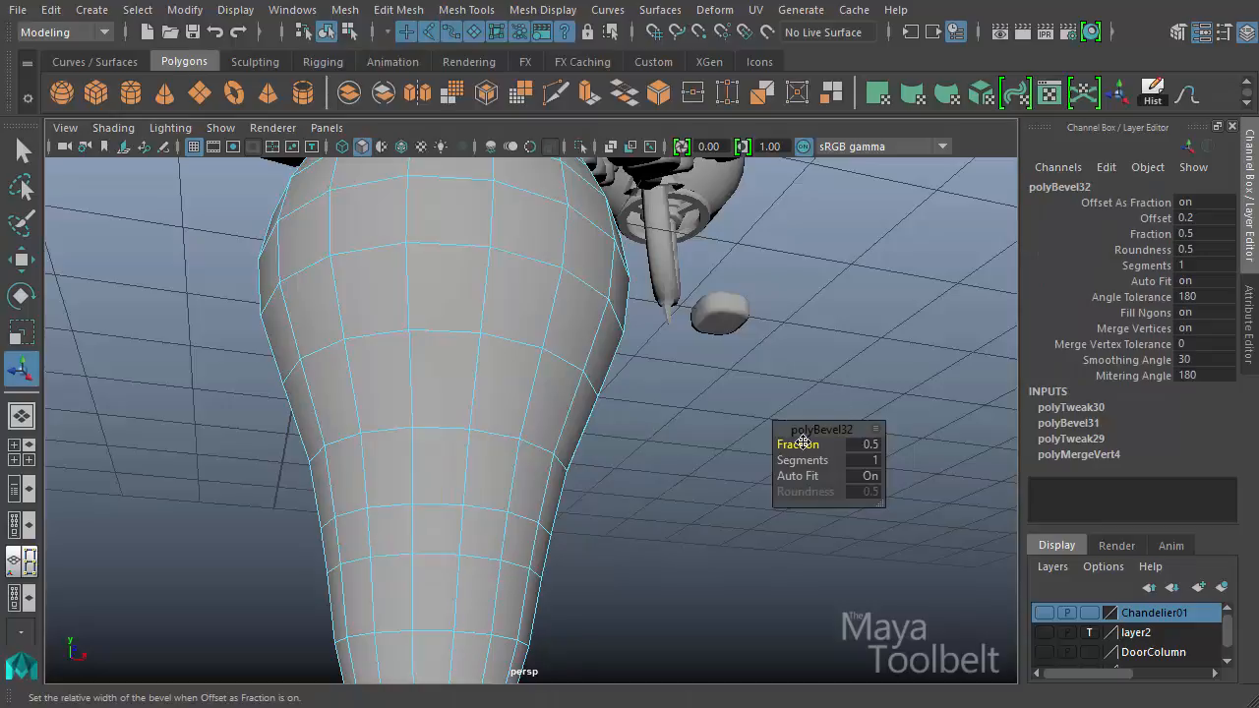
drag(803, 444, 696, 452)
- Scale all faces below the beveled loop inward to form a stepped ledge above the tip
alt+middle_drag(514, 582, 495, 354)
right_drag(388, 348, 394, 403)
alt+middle_drag(542, 515, 542, 587)
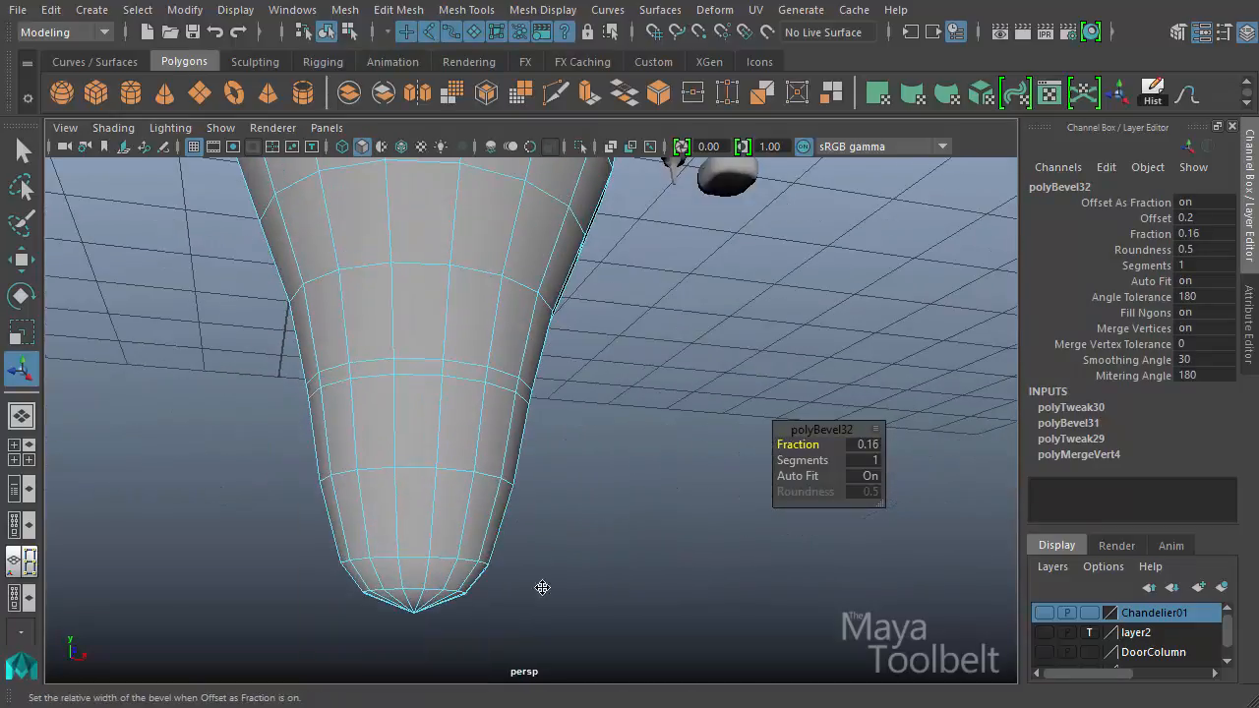
drag(556, 630, 295, 454)
key(r)
drag(421, 420, 424, 417)
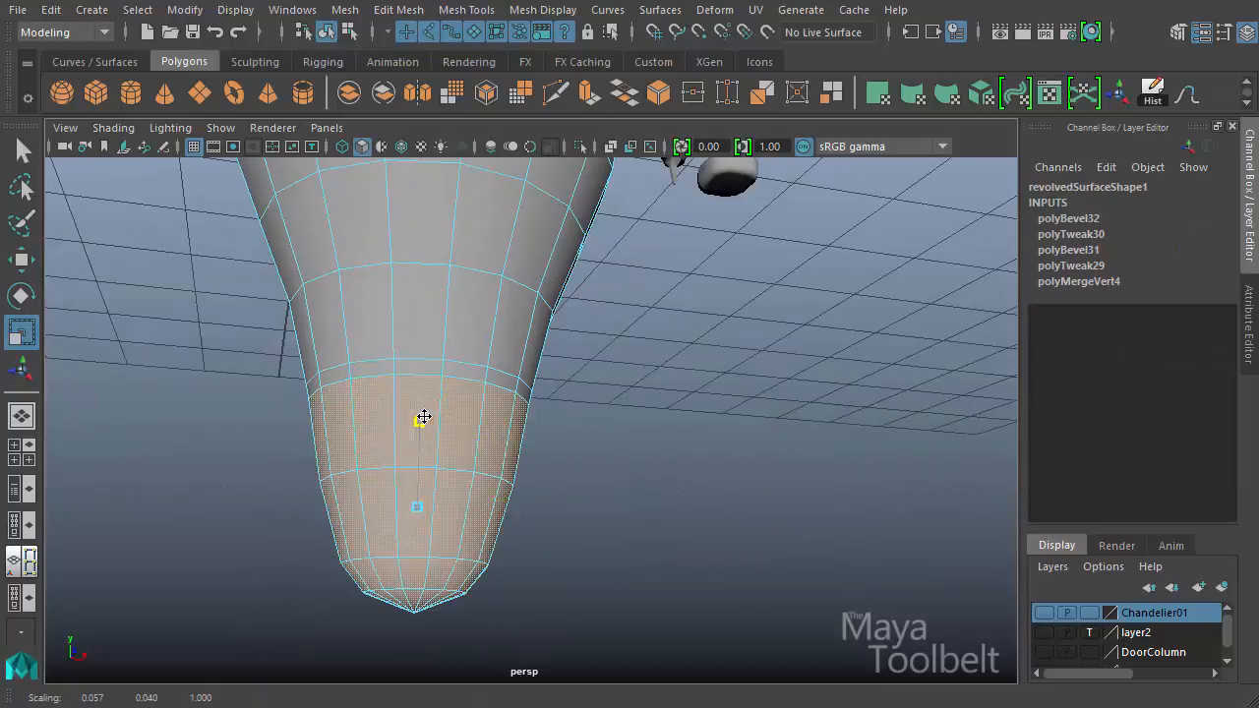
middle_drag(677, 376, 663, 389)
key(w)
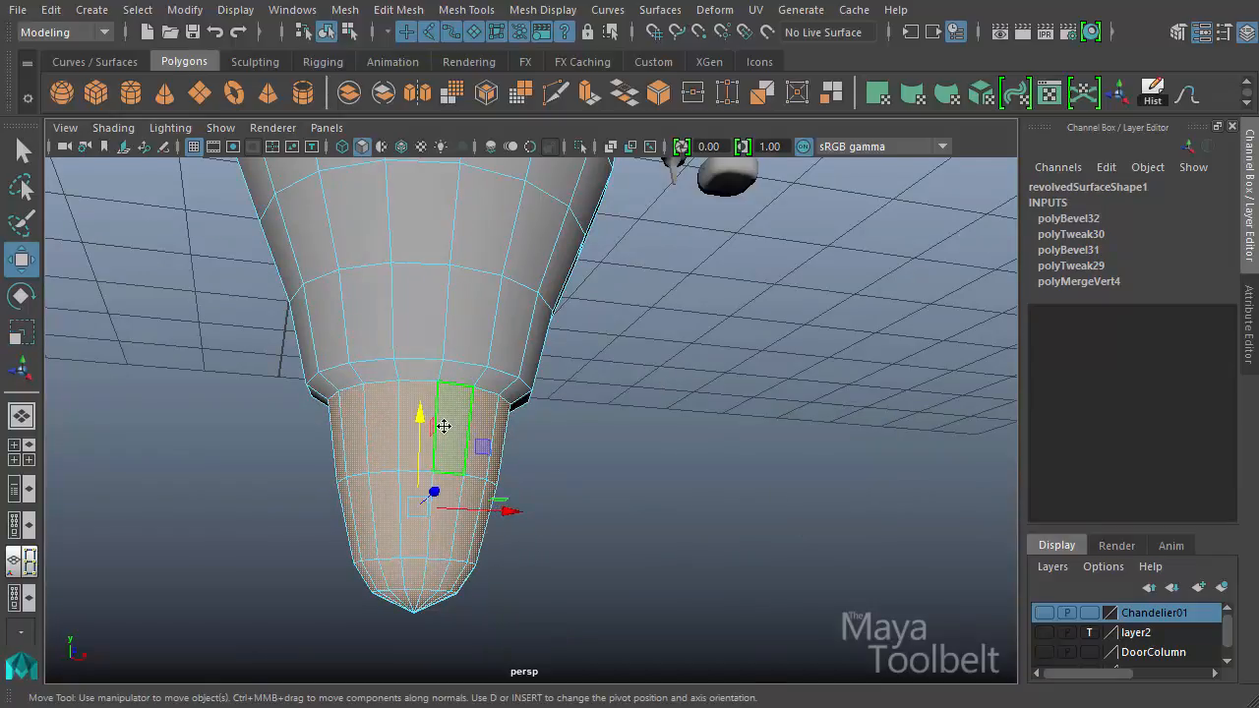
- Bevel the outer and inner edge loops of the lower ledge, using a fraction of 0.31 for the inner loop
key(F10)
double_click(421, 363)
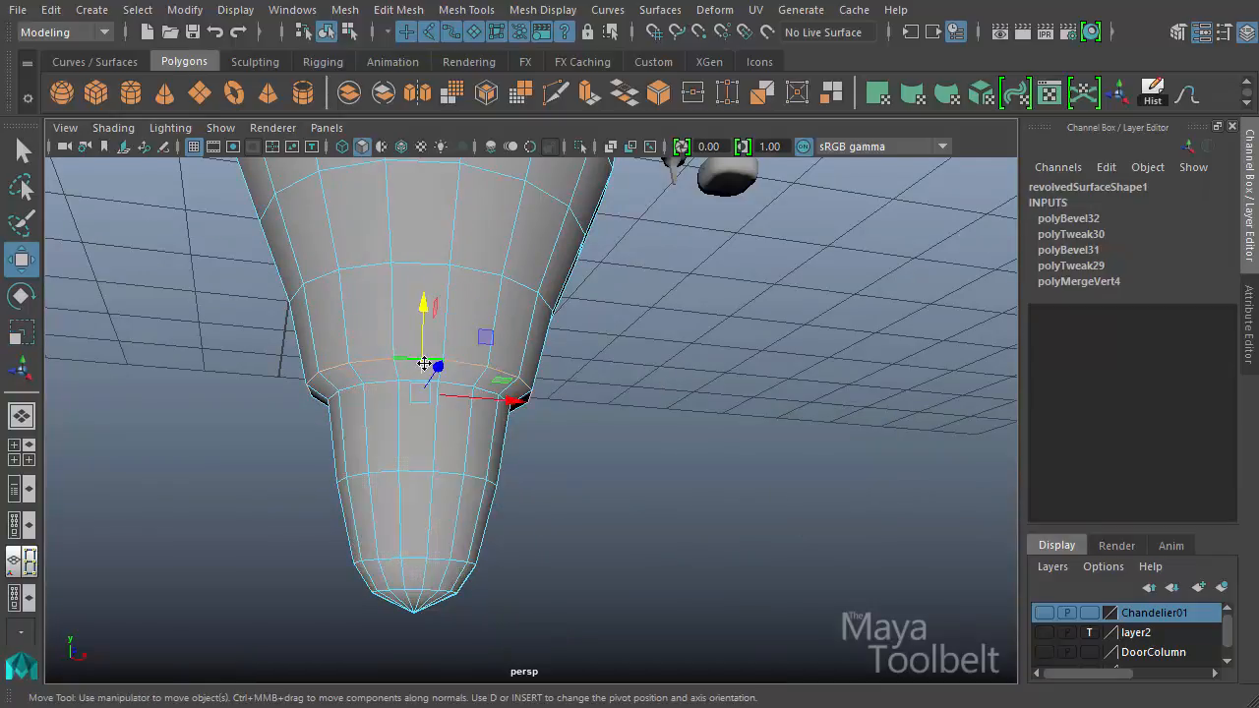
click(387, 8)
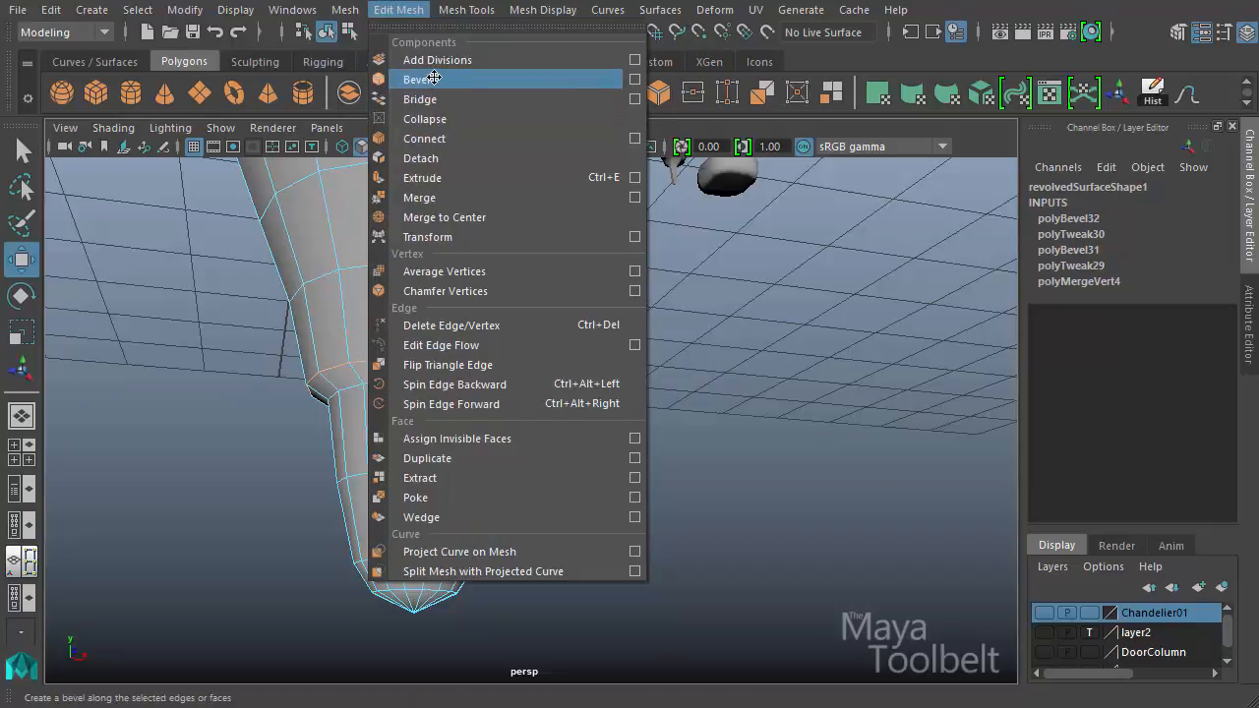
click(423, 79)
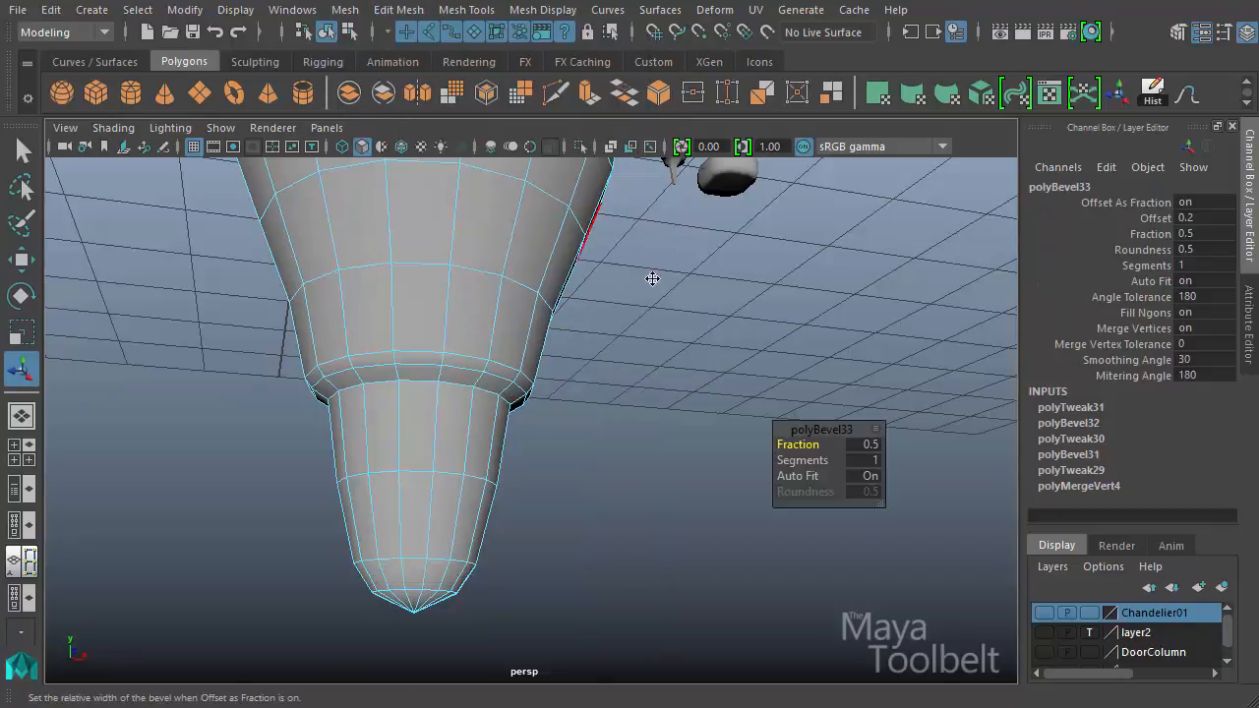
click(781, 443)
double_click(403, 382)
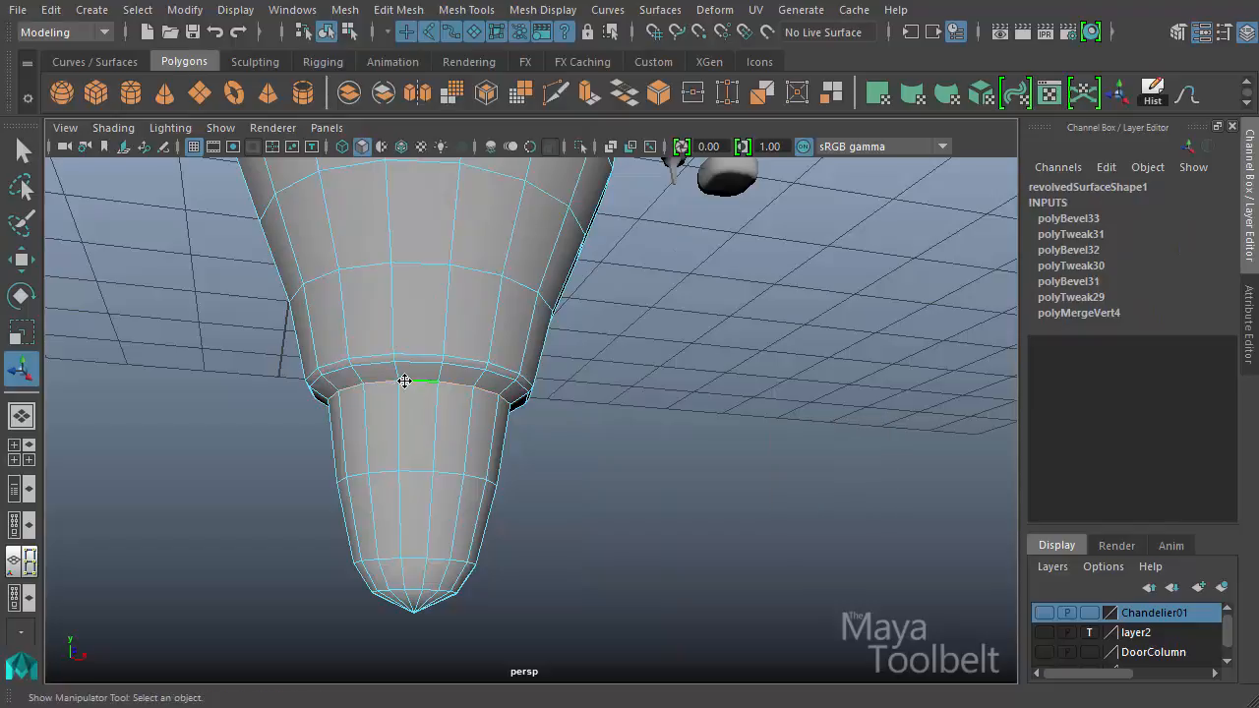
key(ctrl+b)
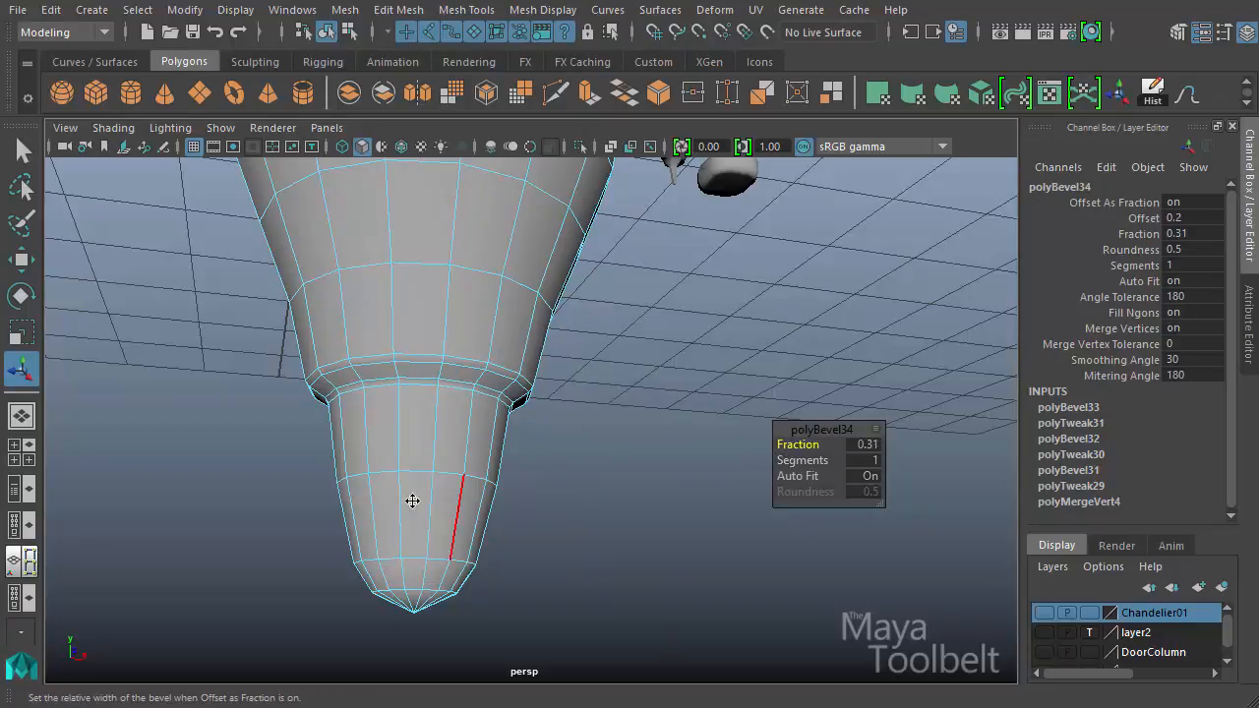
- Scale and raise the vertices below the ledge to form a shorter, wider rounded tip, and return to object selection
key(F9)
drag(304, 443, 534, 623)
key(r)
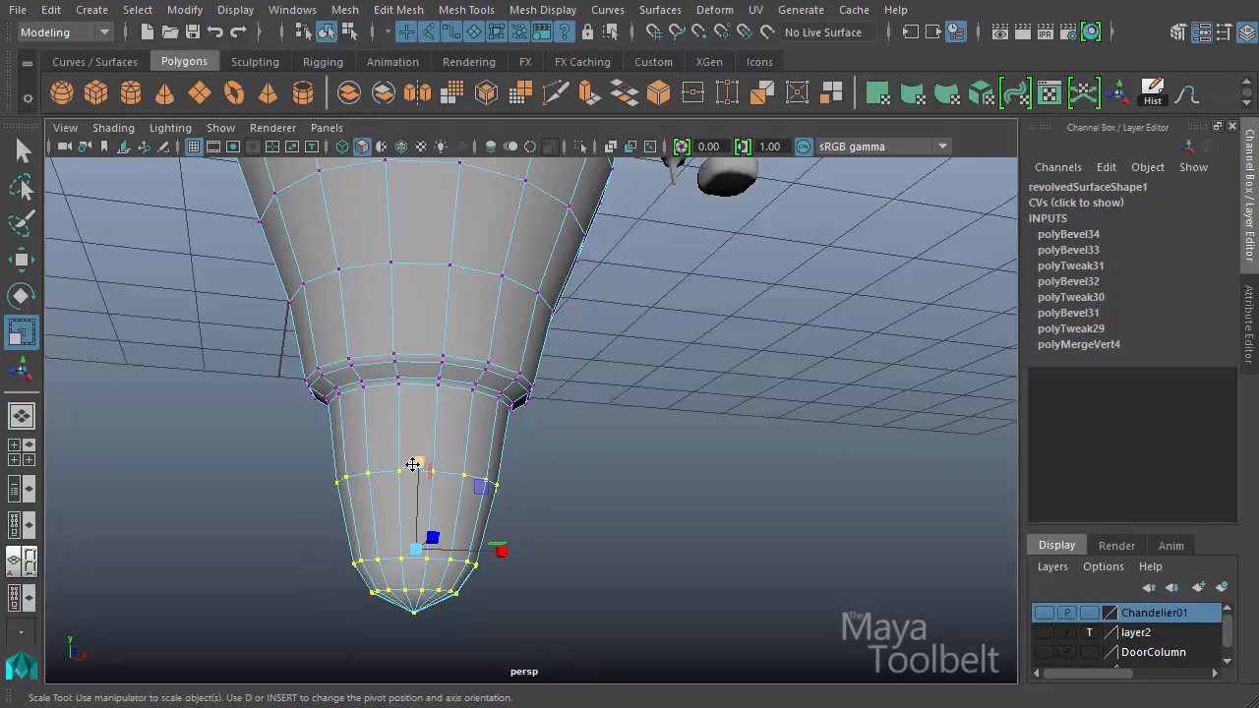
drag(413, 464, 631, 414)
key(w)
key(r)
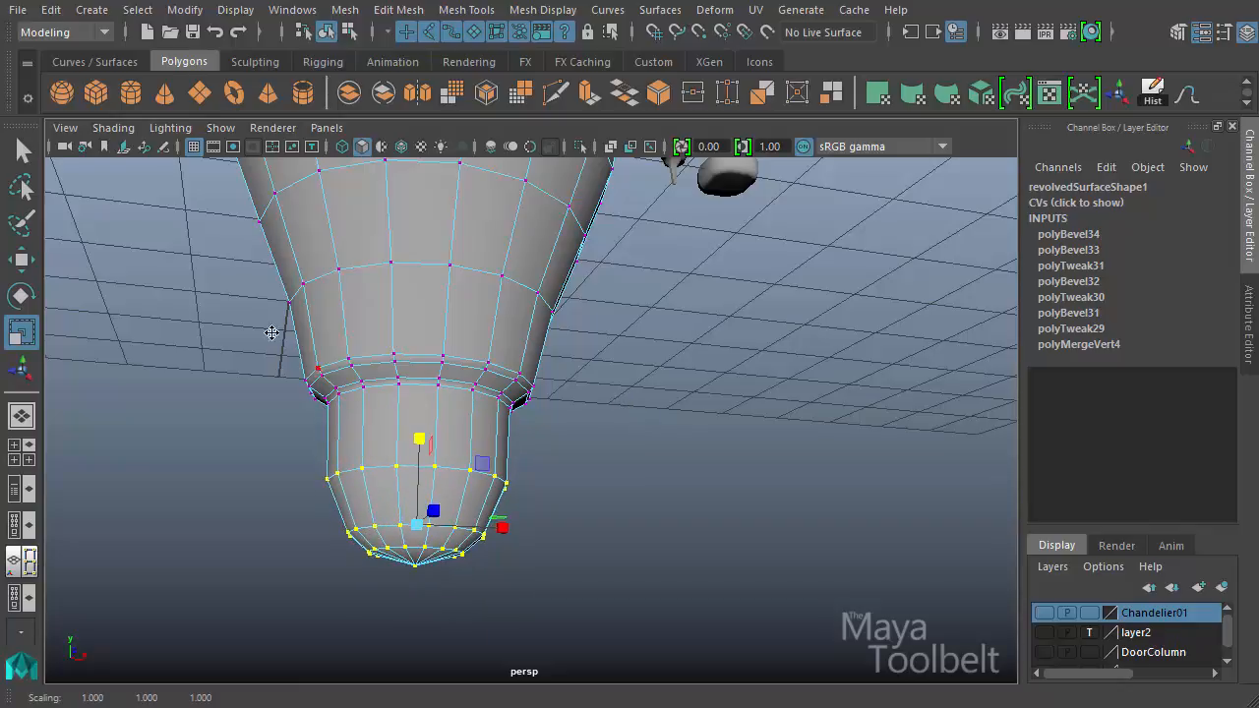
click(348, 31)
click(325, 31)
click(629, 375)
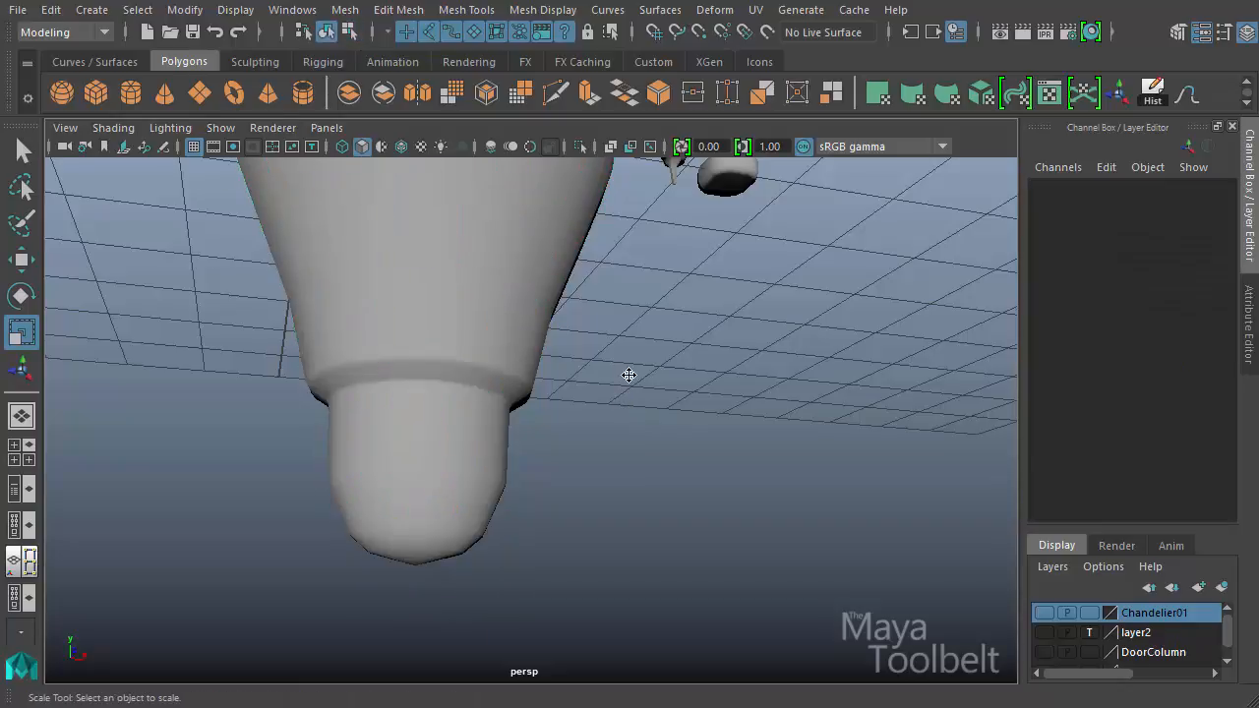
- Move the edge loop on the underside of the finial's upper bulb down about 2.6 cm to form a ledge
alt+drag(628, 376, 616, 399)
alt+right_drag(615, 400, 486, 371)
alt+middle_drag(623, 390, 580, 550)
alt+right_drag(580, 551, 340, 495)
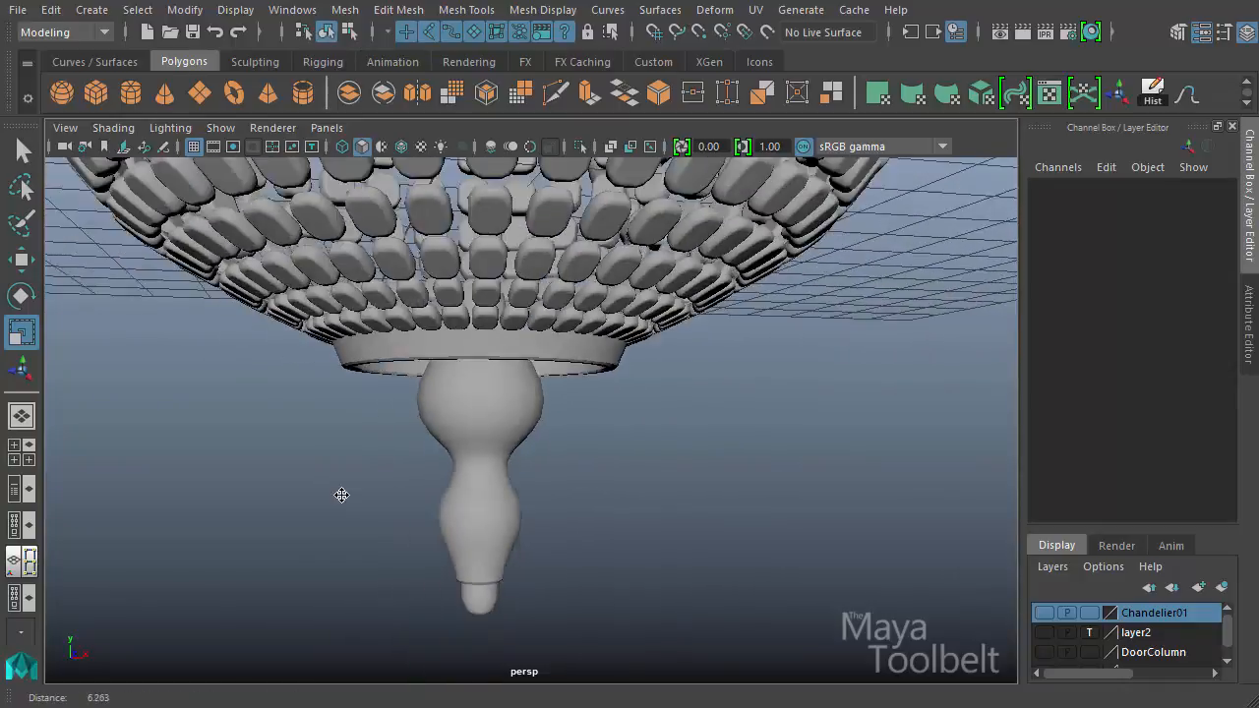
alt+drag(341, 494, 332, 463)
alt+right_drag(331, 463, 484, 533)
click(484, 533)
alt+middle_drag(403, 549, 427, 511)
alt+right_drag(427, 511, 543, 550)
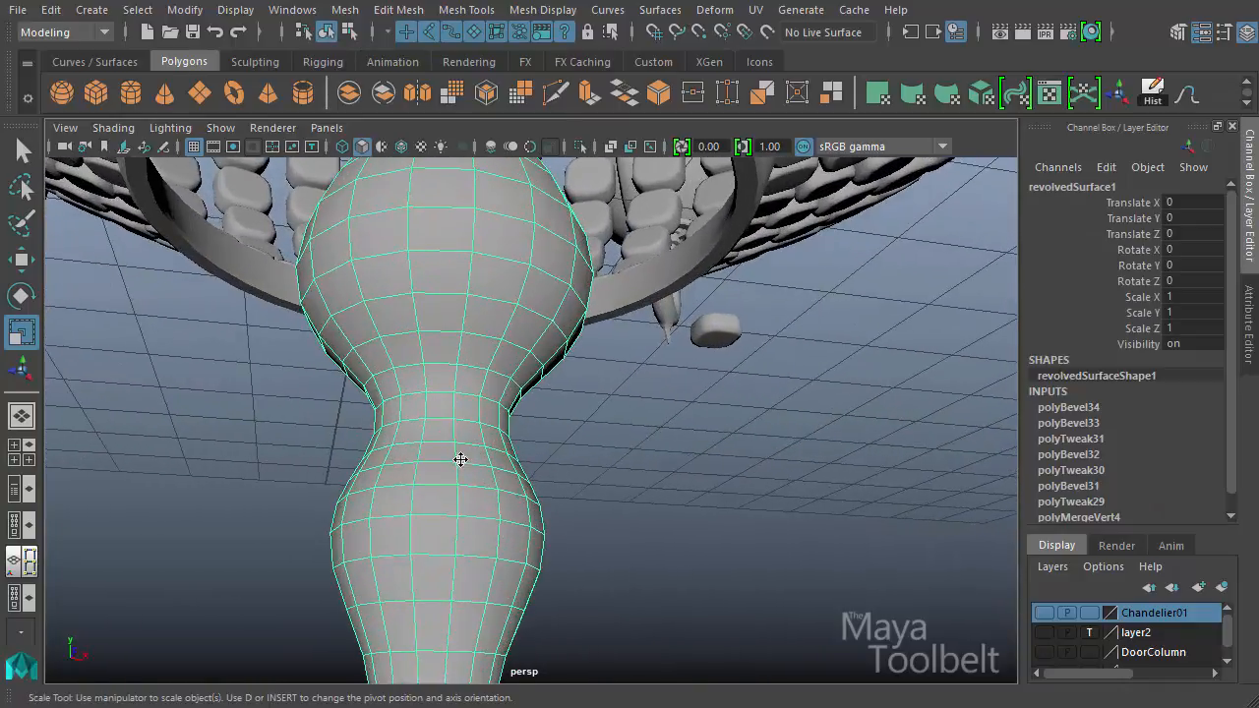
alt+drag(460, 459, 505, 442)
alt+right_drag(505, 442, 486, 318)
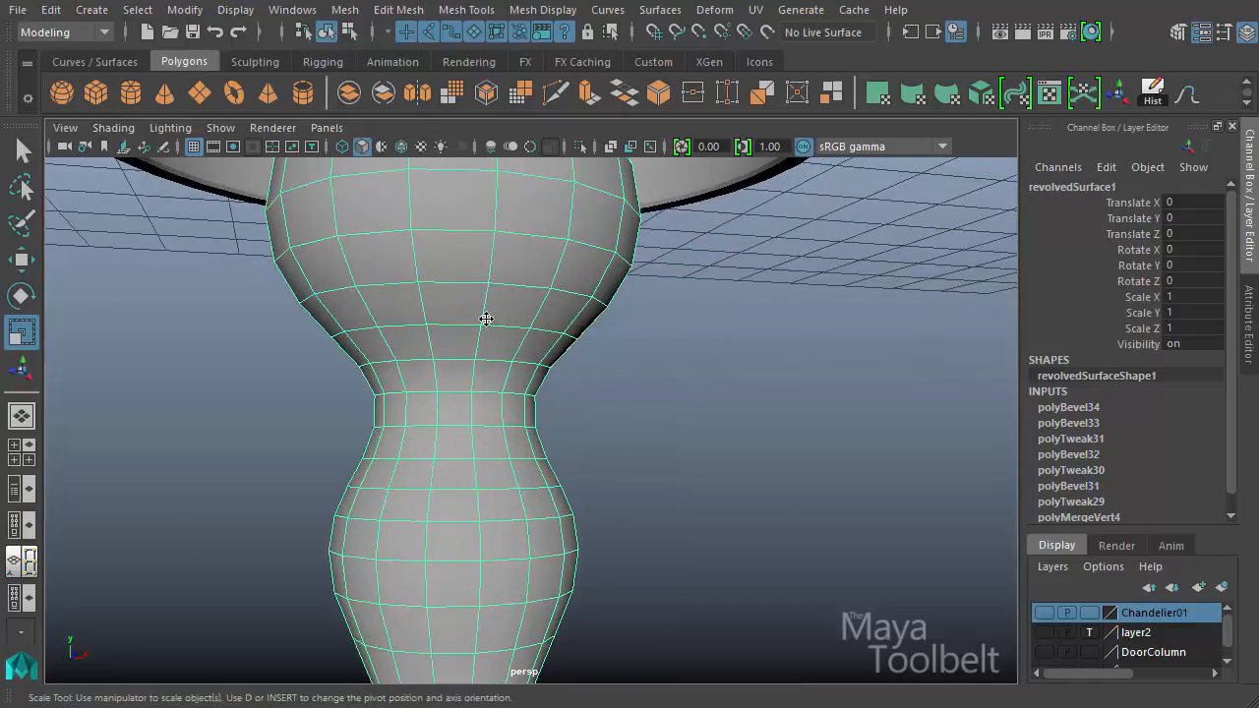
key(F10)
double_click(451, 283)
key(w)
drag(455, 213, 458, 236)
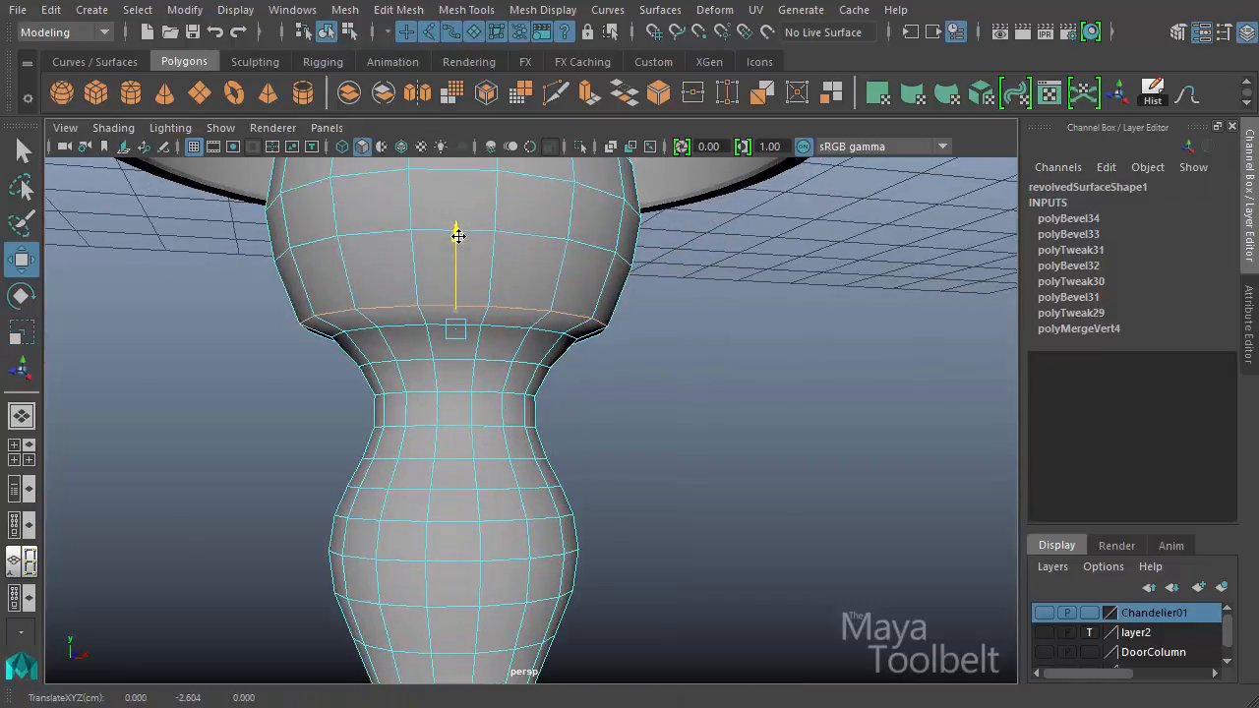
- Bevel the lowered edge loop at the base of the upper bulb with a fraction of 0.34
double_click(396, 325)
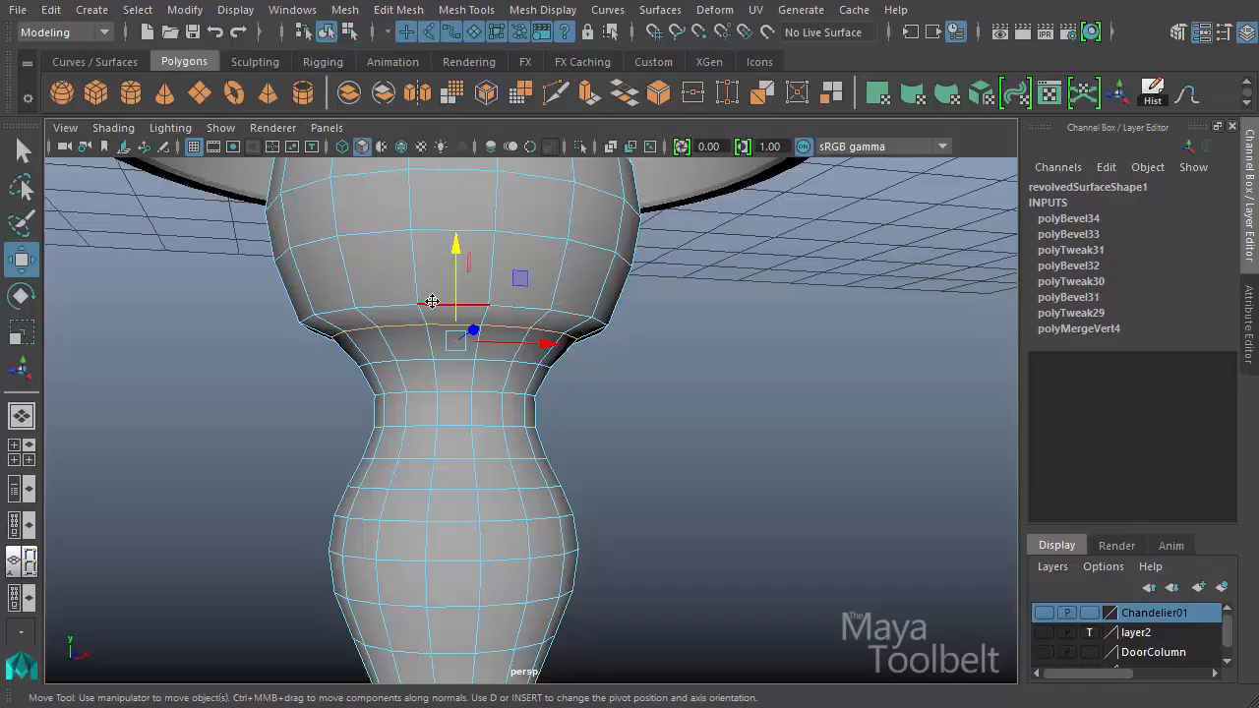
click(399, 10)
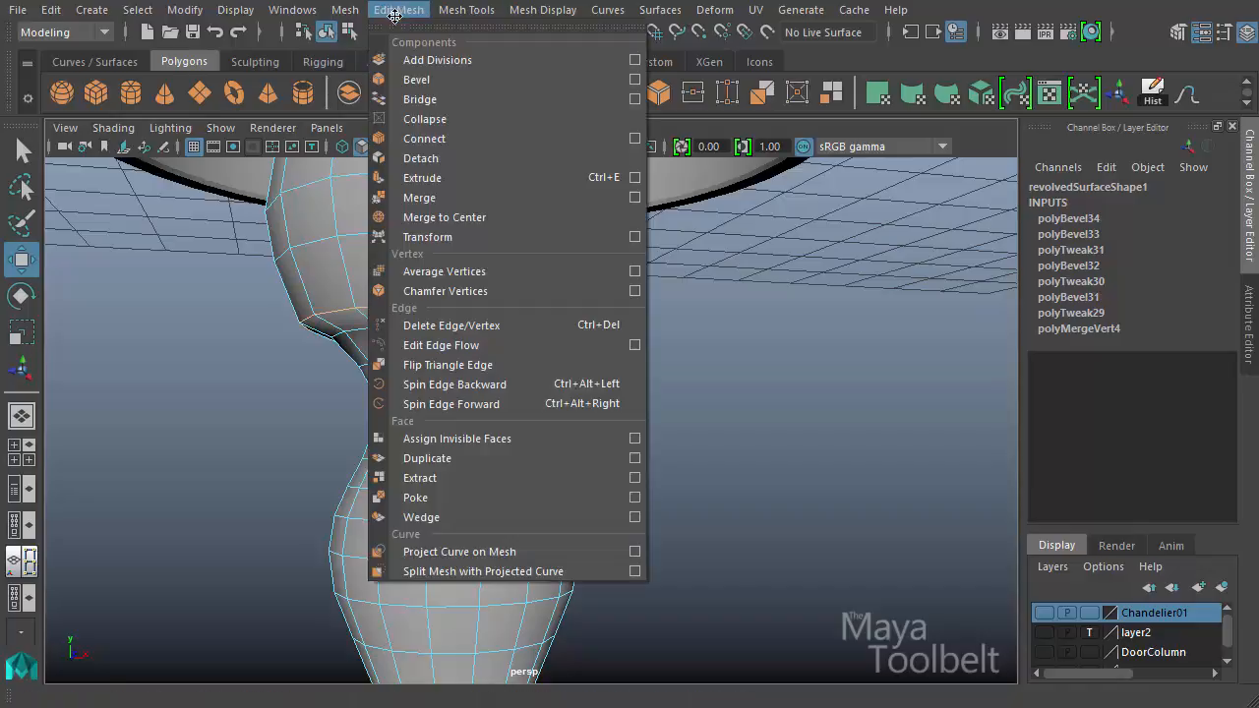
click(433, 79)
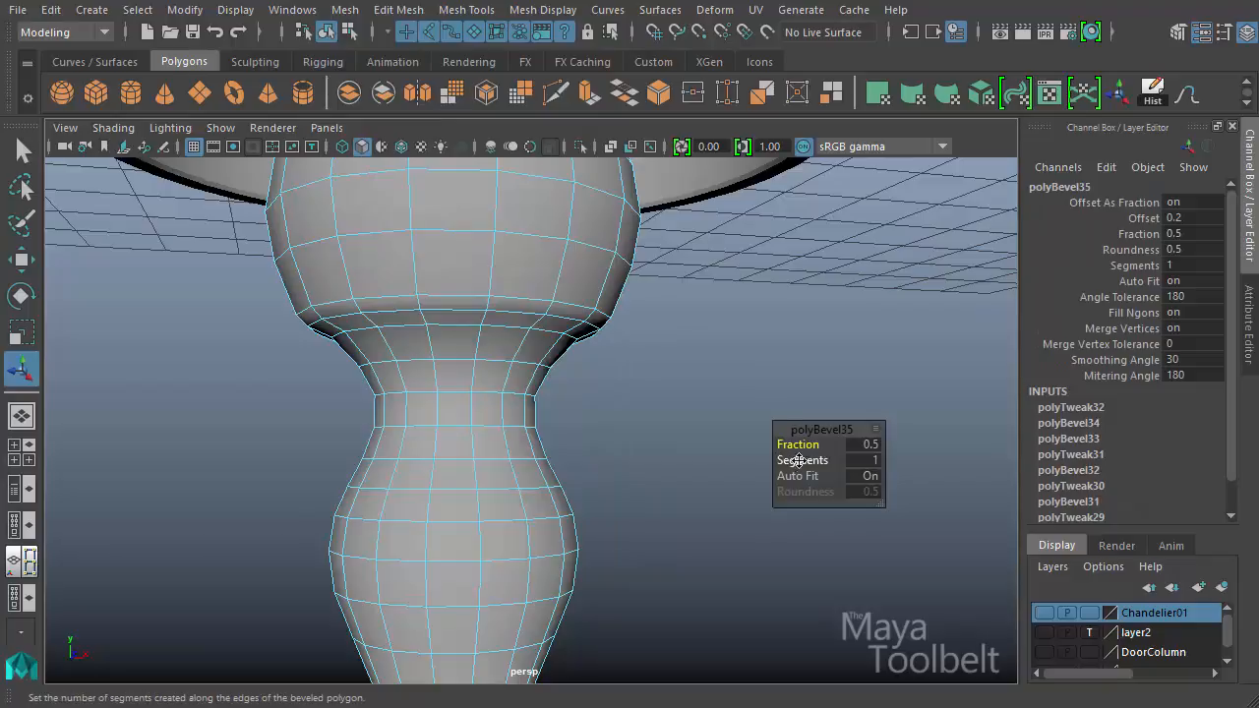
drag(806, 450, 792, 449)
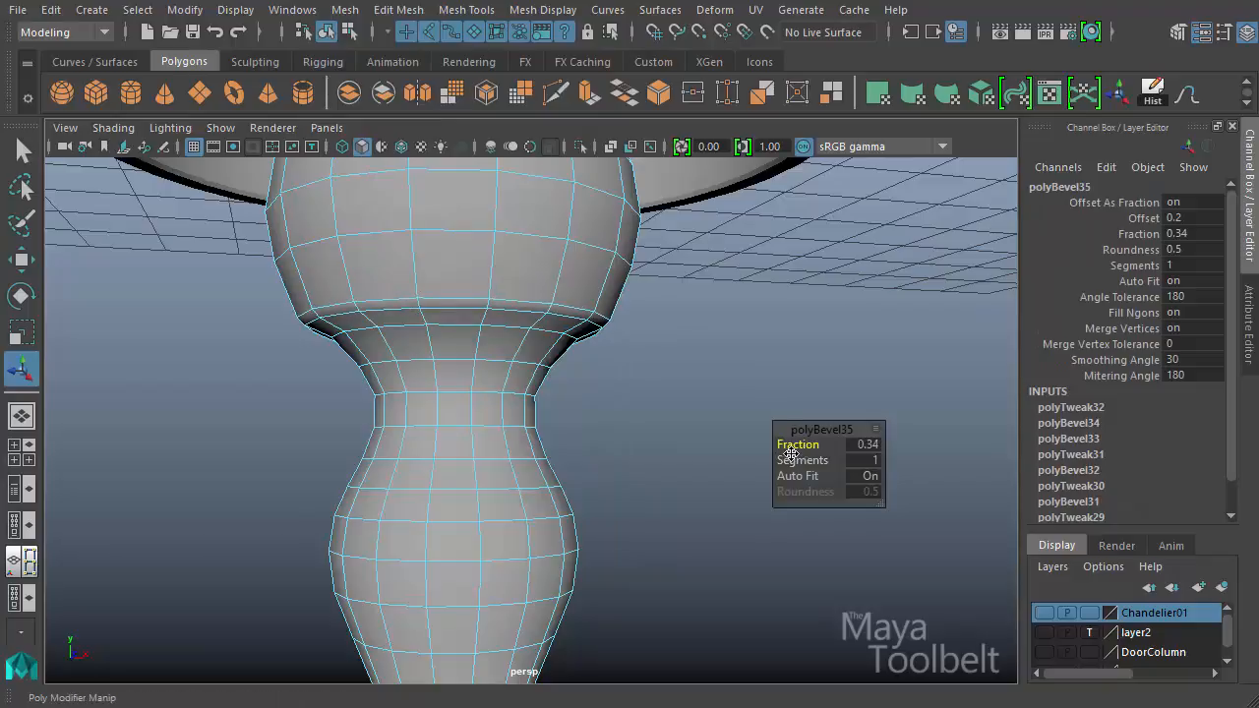
- Bevel the inner edge loop of the upper bulb's ledge with a fraction of 0.39 and slightly shift the adjacent inner loop vertically
click(461, 321)
key(g)
drag(812, 450, 797, 449)
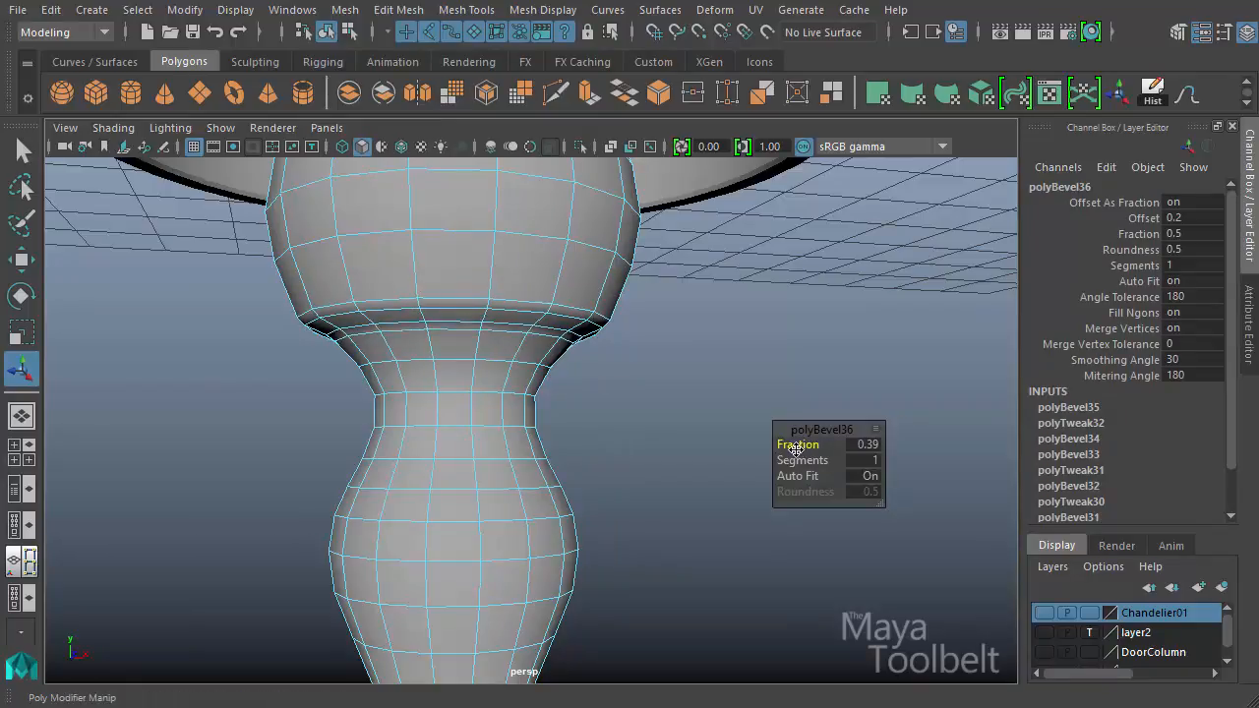
key(t)
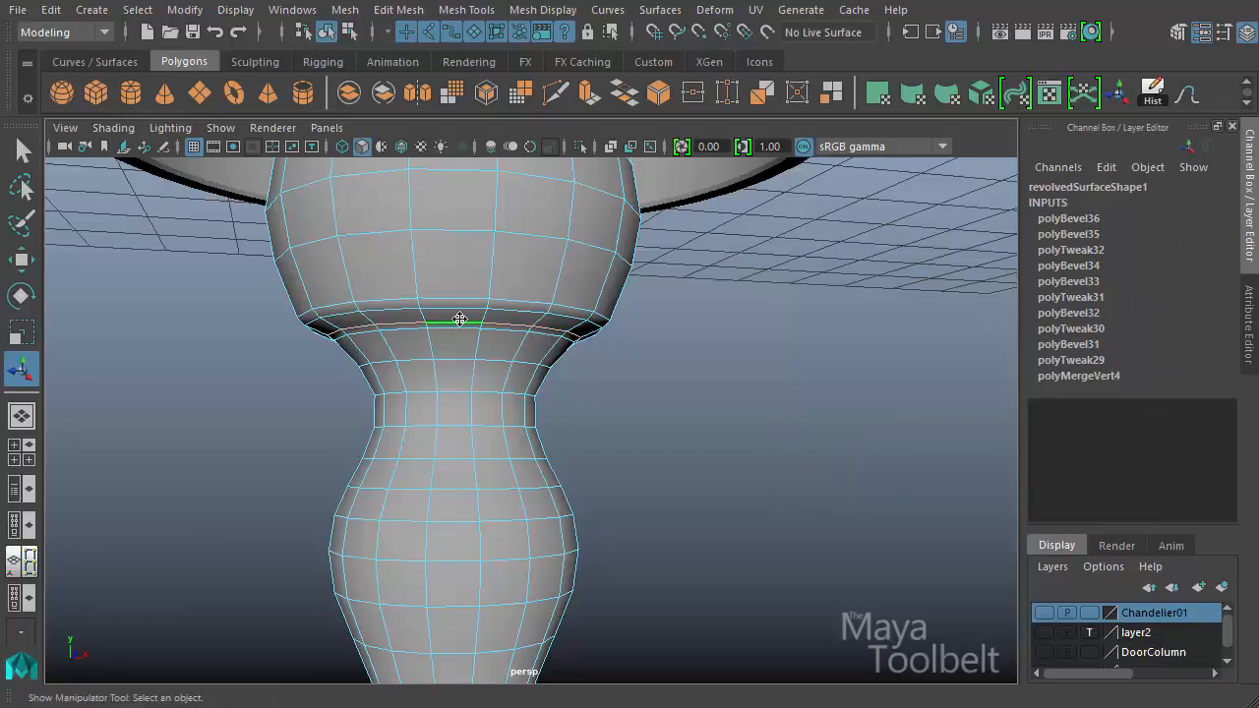
key(w)
drag(455, 272, 452, 275)
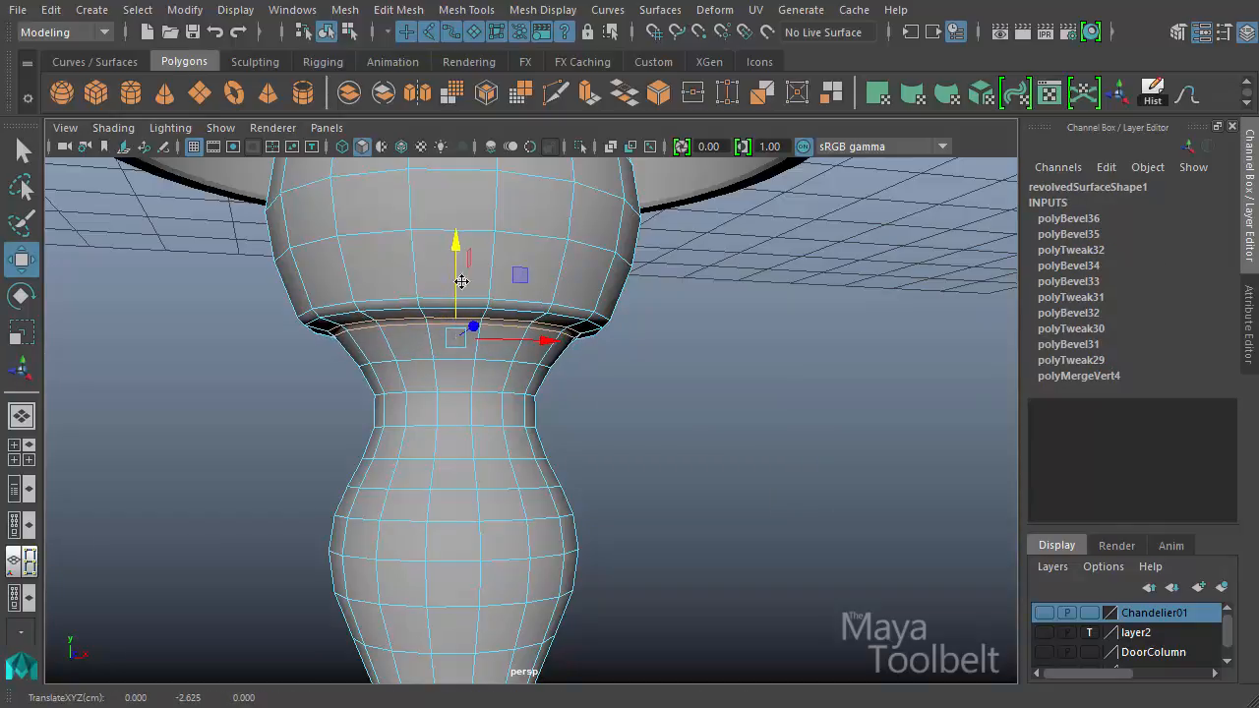
- Return to object selection, deselect the finial, and examine its ledges and overall profile from several angles
alt+right_drag(776, 404, 374, 410)
alt+drag(373, 410, 579, 416)
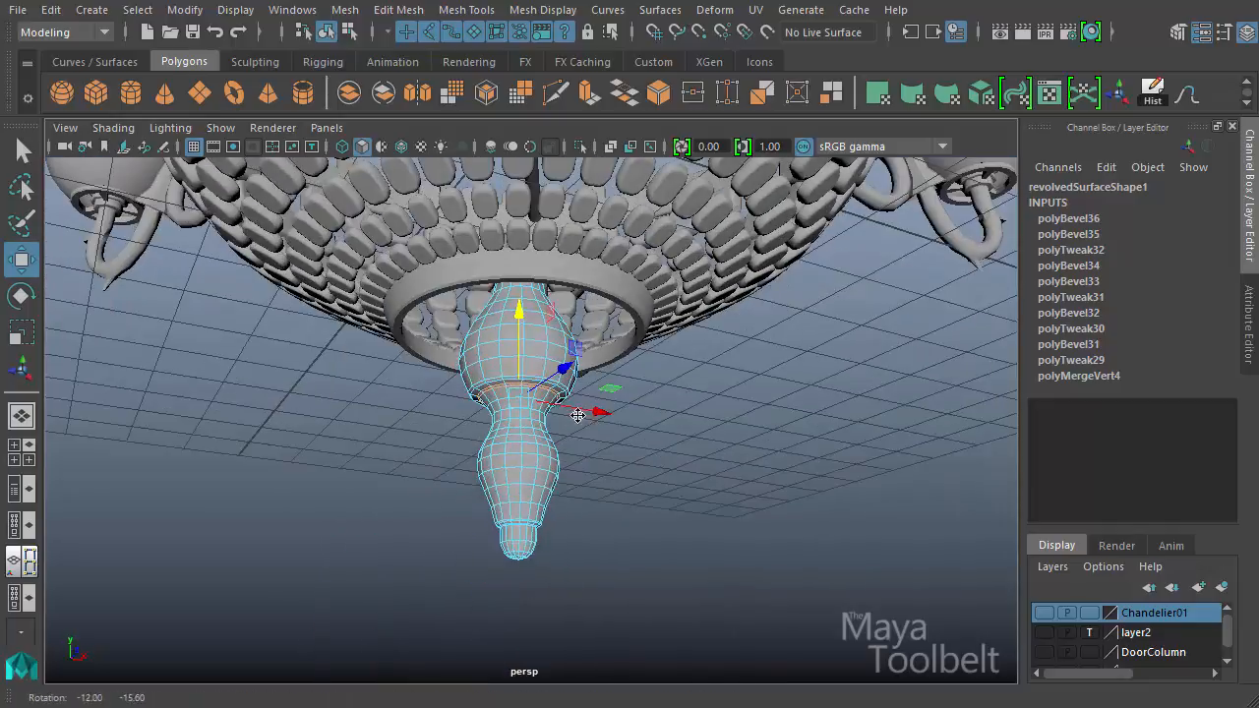
click(350, 30)
click(325, 32)
click(256, 357)
alt+drag(255, 357, 612, 458)
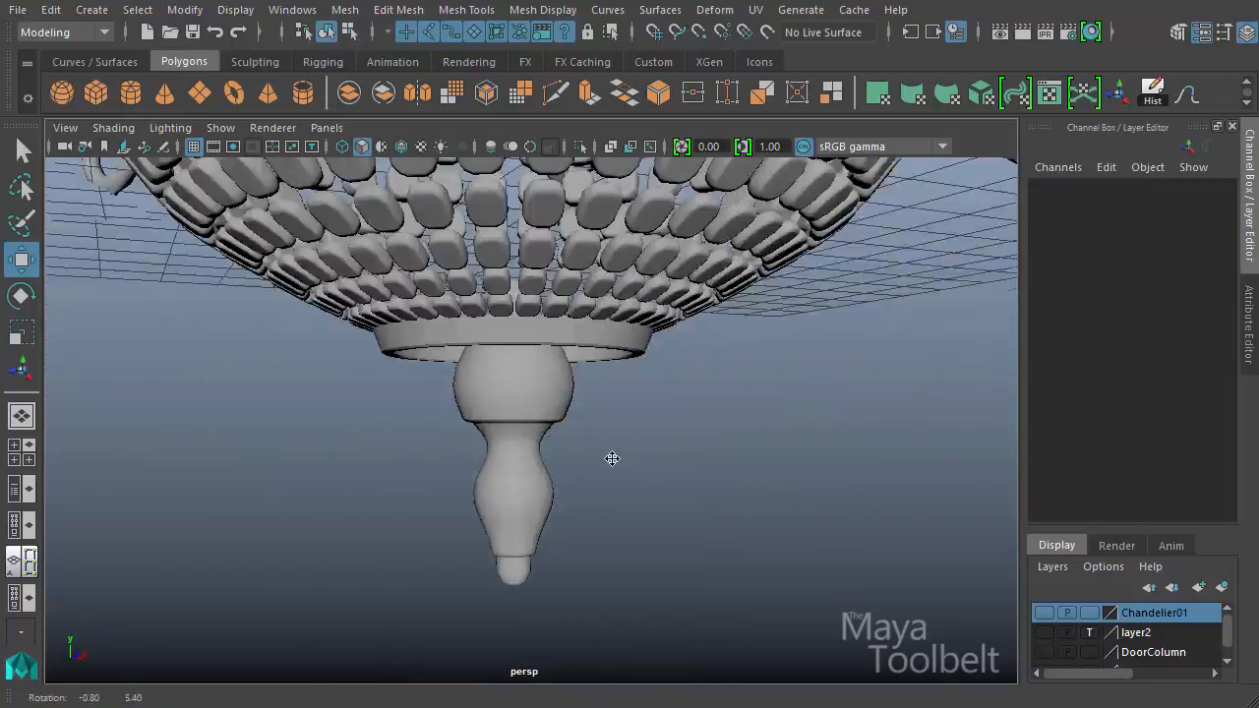
alt+right_drag(612, 458, 220, 410)
alt+drag(220, 410, 383, 402)
alt+right_drag(382, 402, 654, 430)
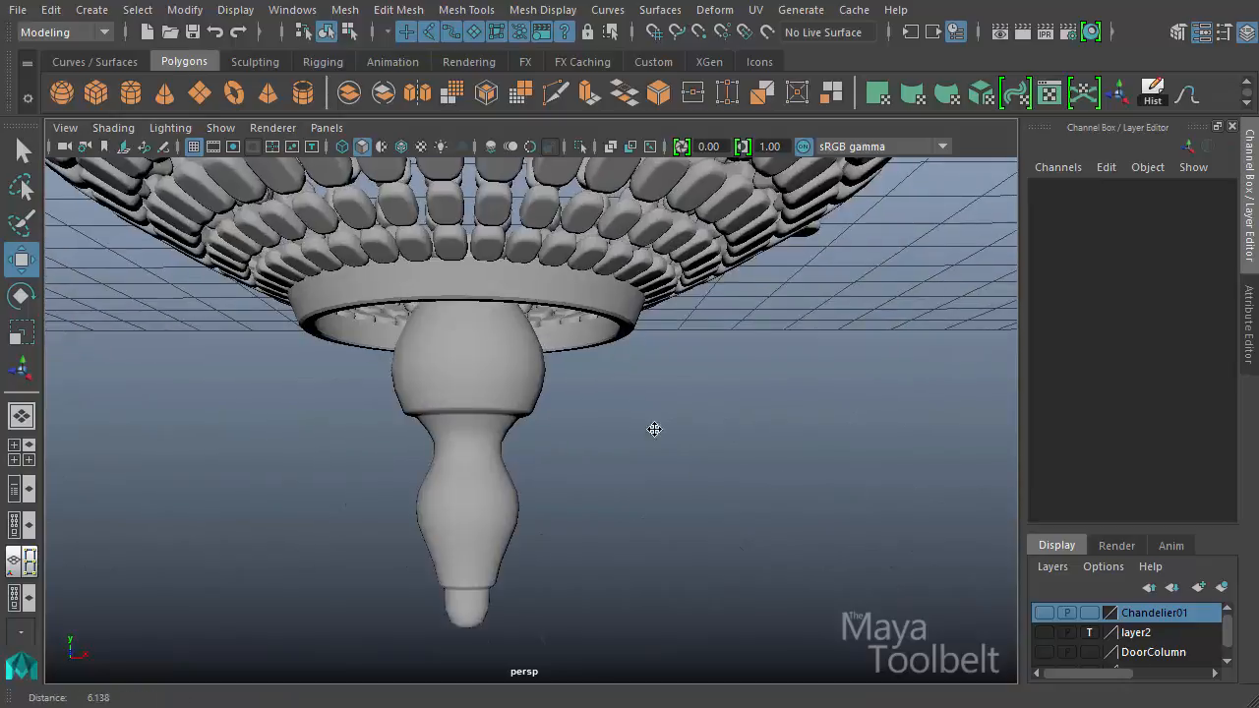
alt+drag(654, 430, 591, 353)
- Extrude the open edge loop at the finial's top and raise it to form a stem reaching the chandelier's central hub
click(482, 294)
alt+drag(481, 294, 576, 393)
alt+right_drag(575, 394, 618, 360)
right_drag(493, 416, 479, 393)
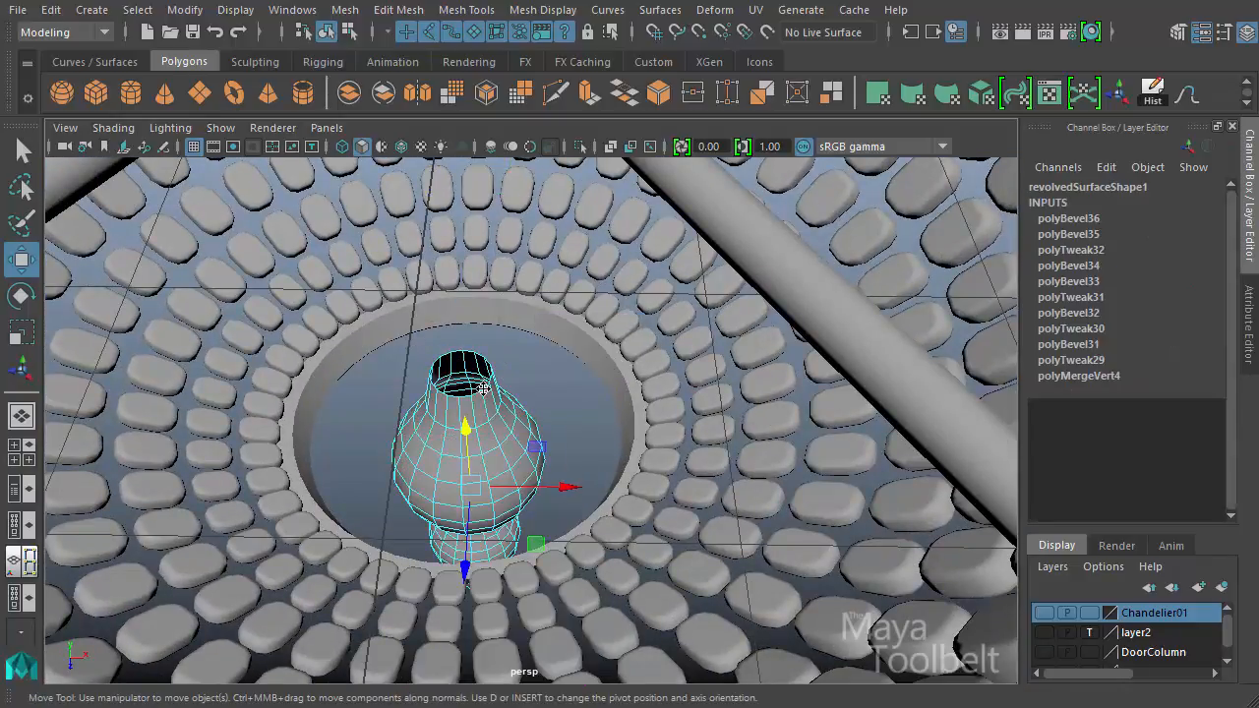
double_click(477, 392)
alt+drag(556, 402, 571, 272)
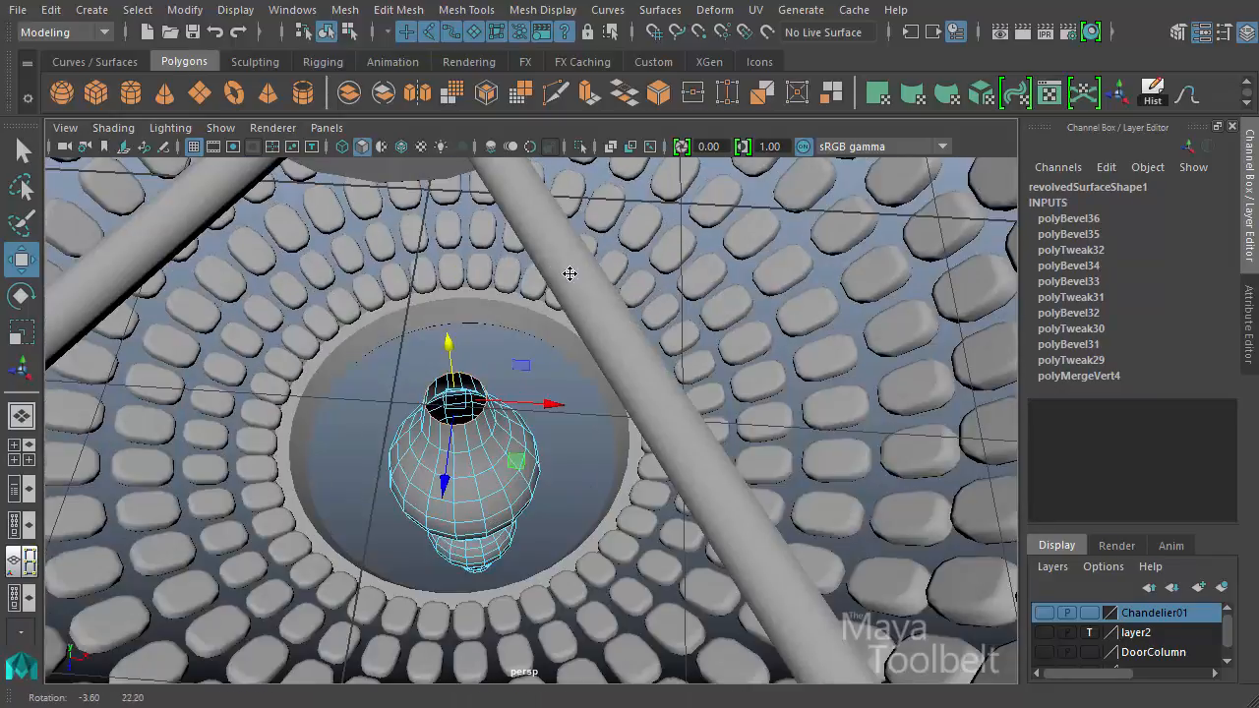
alt+right_drag(570, 273, 492, 236)
click(377, 10)
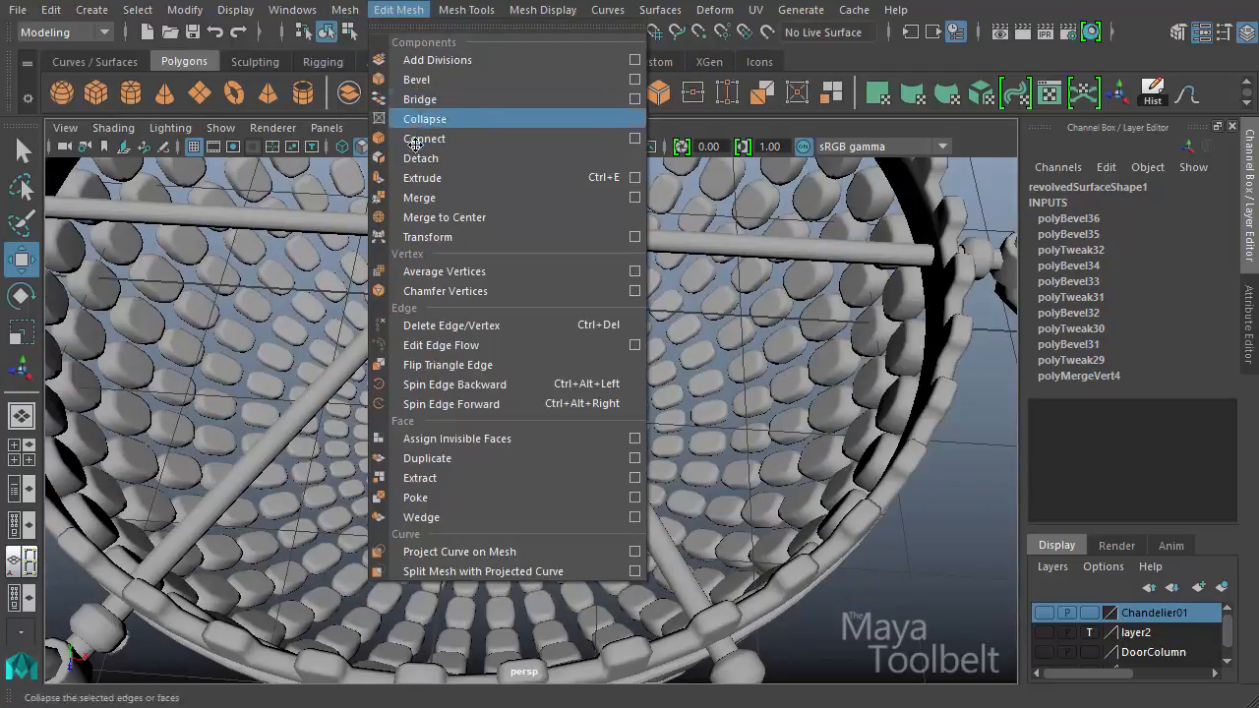
click(423, 177)
key(w)
drag(491, 313, 503, 132)
alt+drag(491, 325, 437, 199)
alt+middle_drag(321, 315, 354, 512)
alt+right_drag(354, 512, 786, 455)
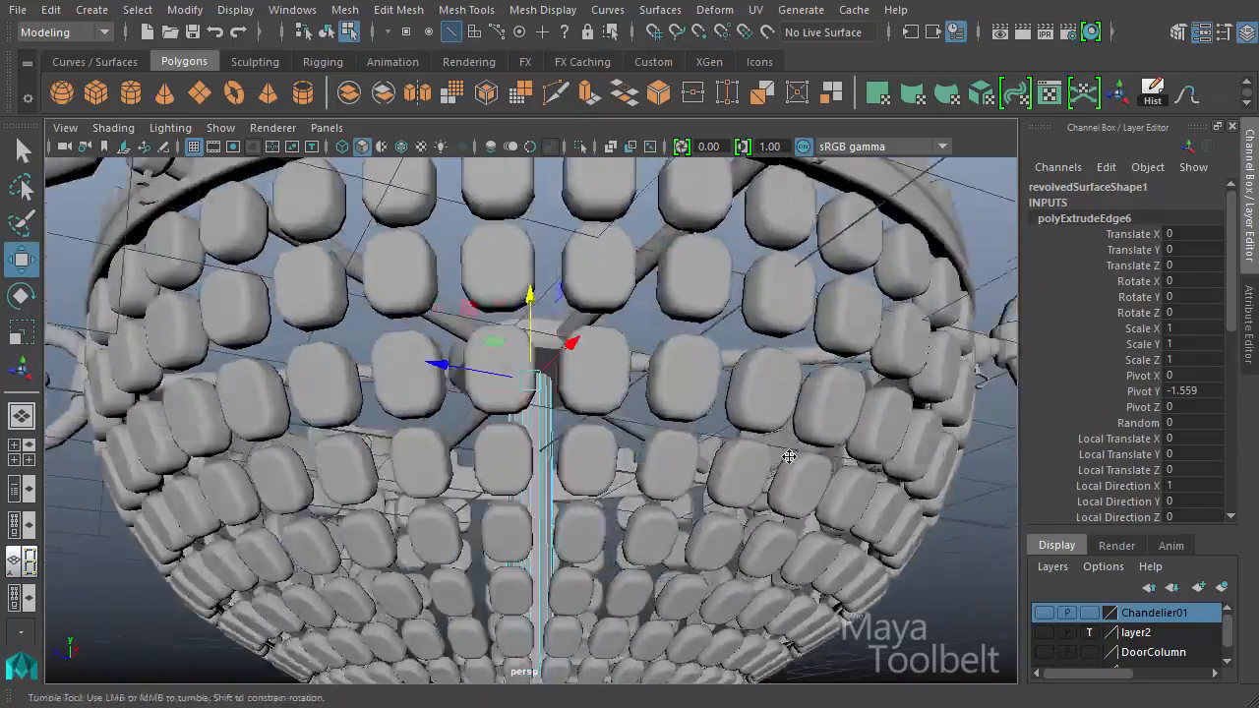
alt+drag(757, 401, 813, 462)
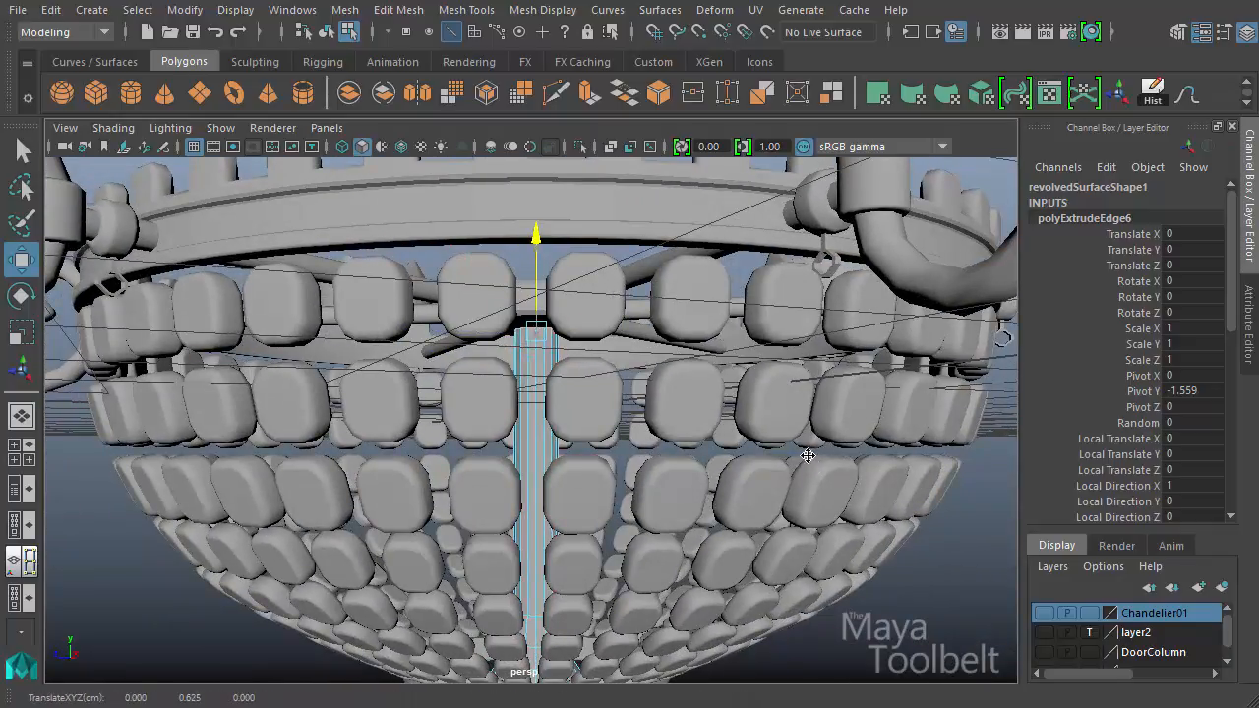
alt+drag(799, 450, 772, 280)
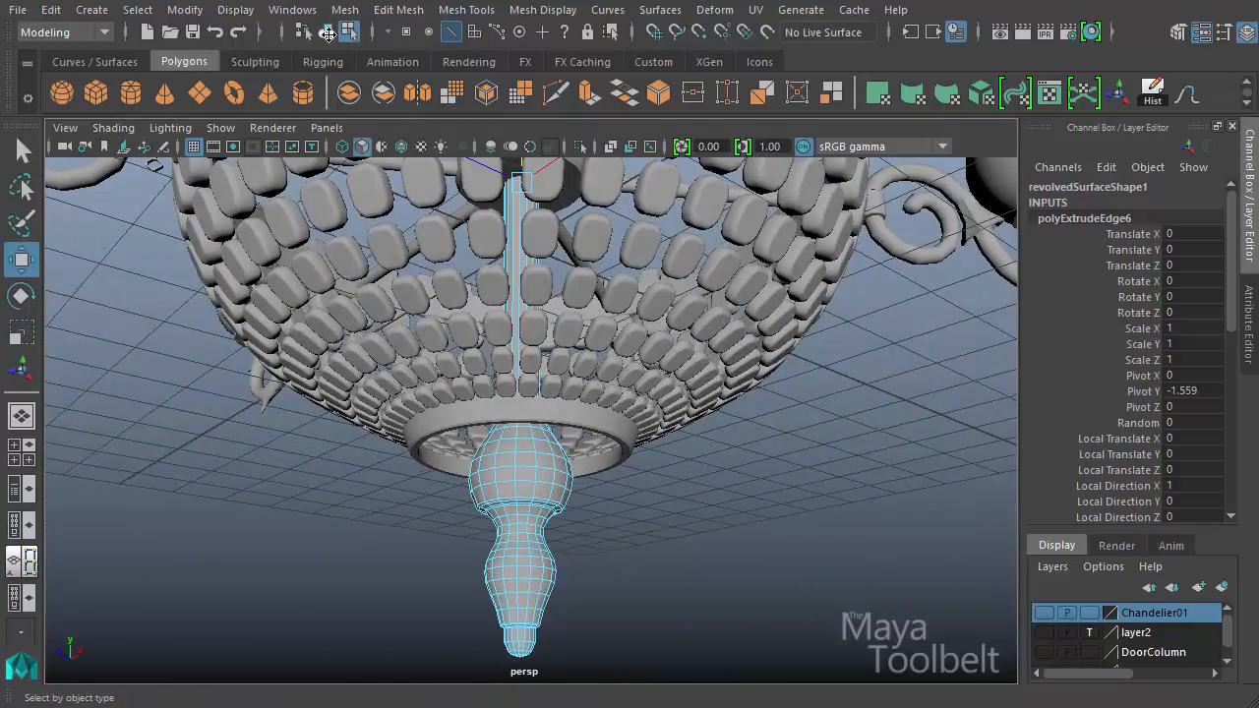
- Return to object selection and soften the edges of the whole finial mesh
click(325, 31)
click(540, 10)
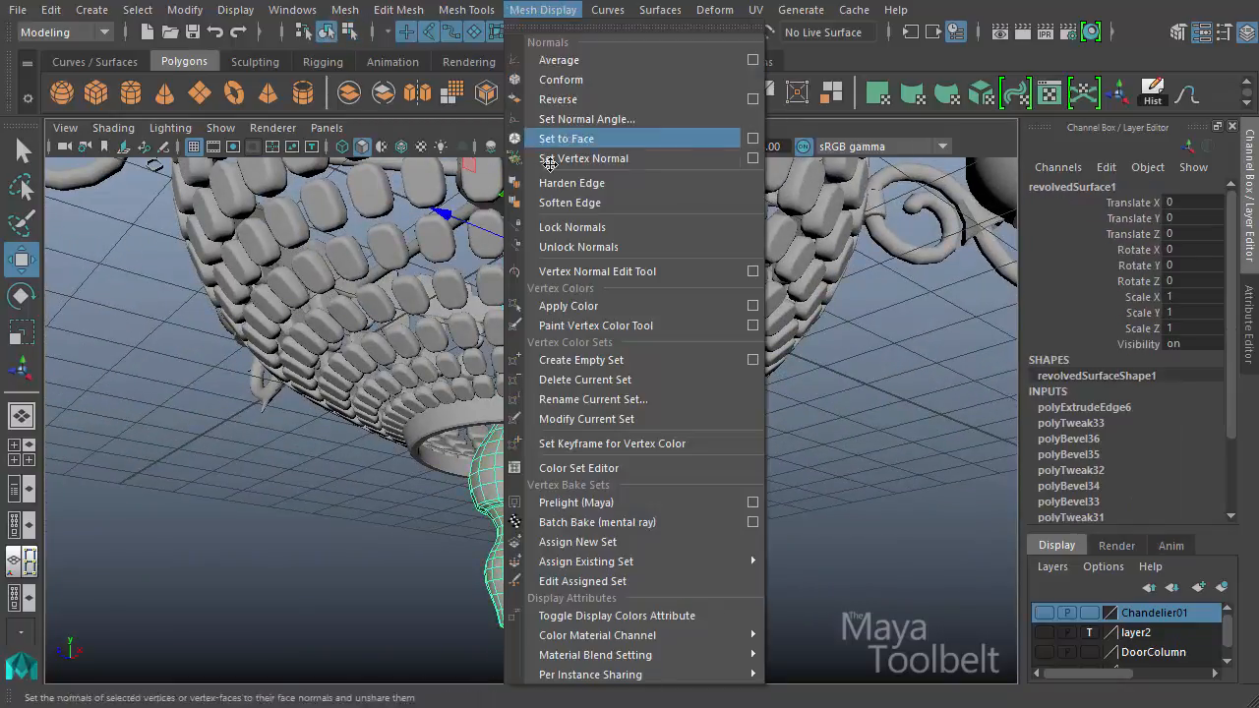
click(596, 203)
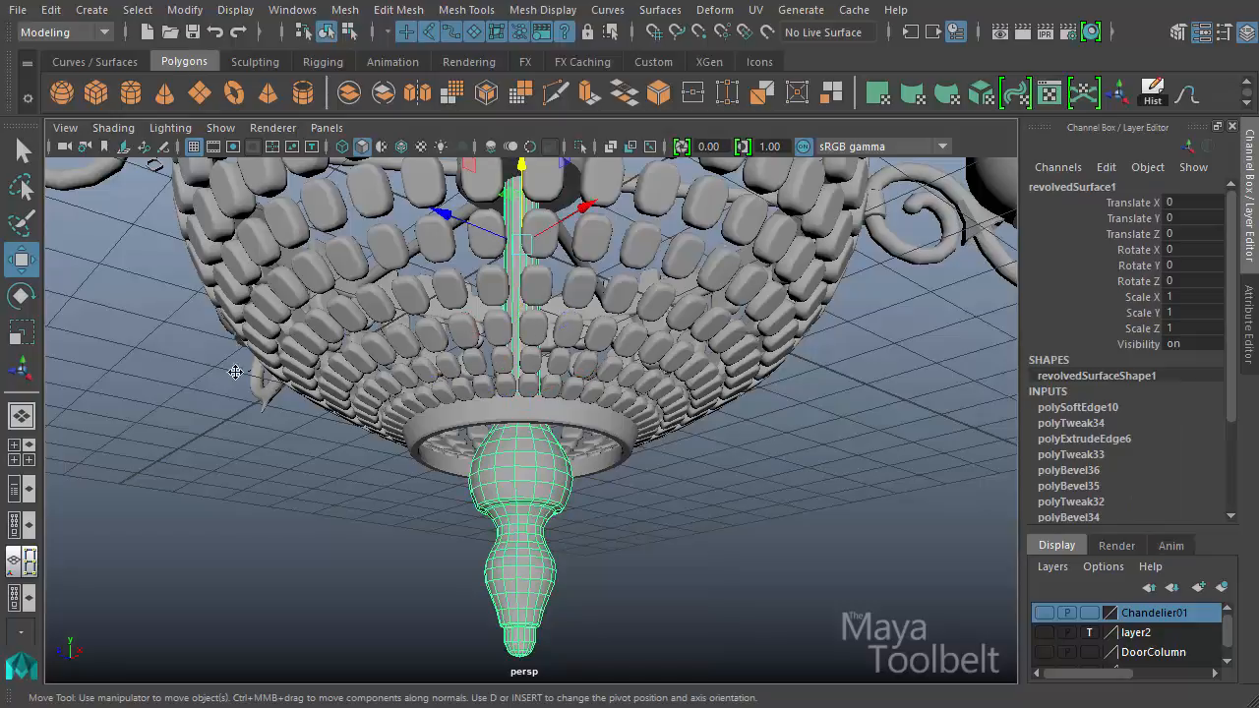
click(776, 508)
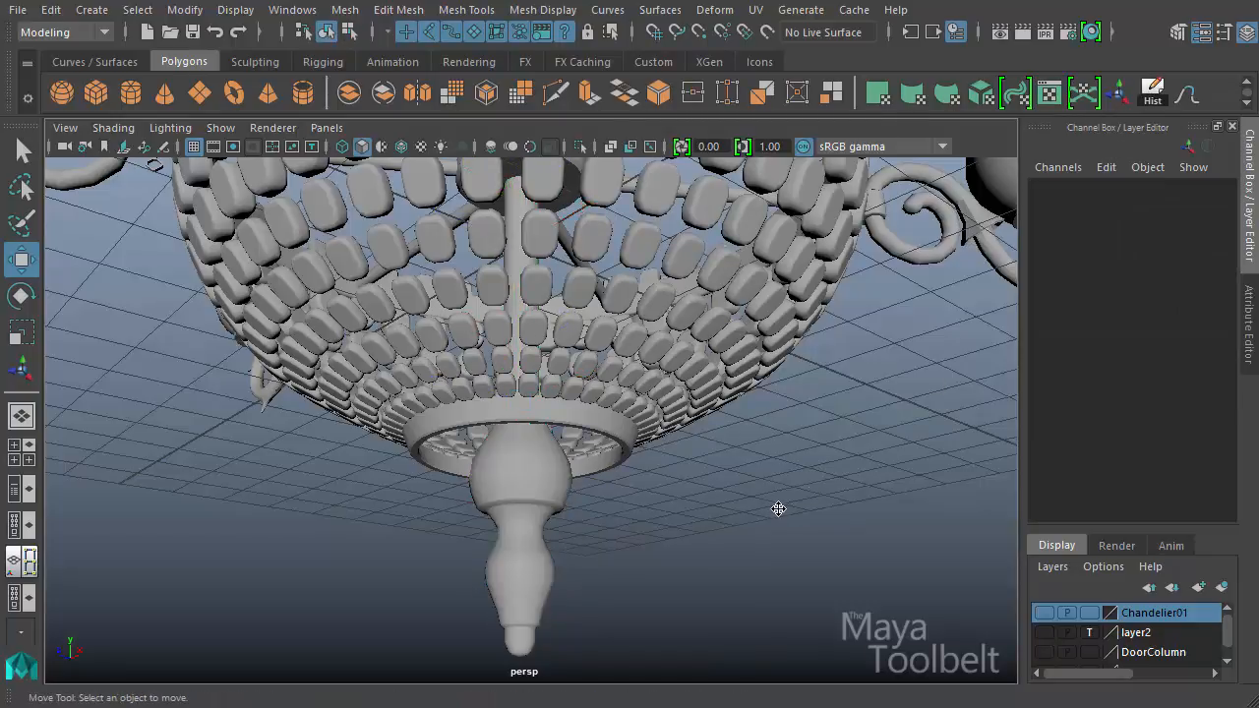
alt+drag(776, 508, 350, 439)
alt+right_drag(351, 439, 727, 472)
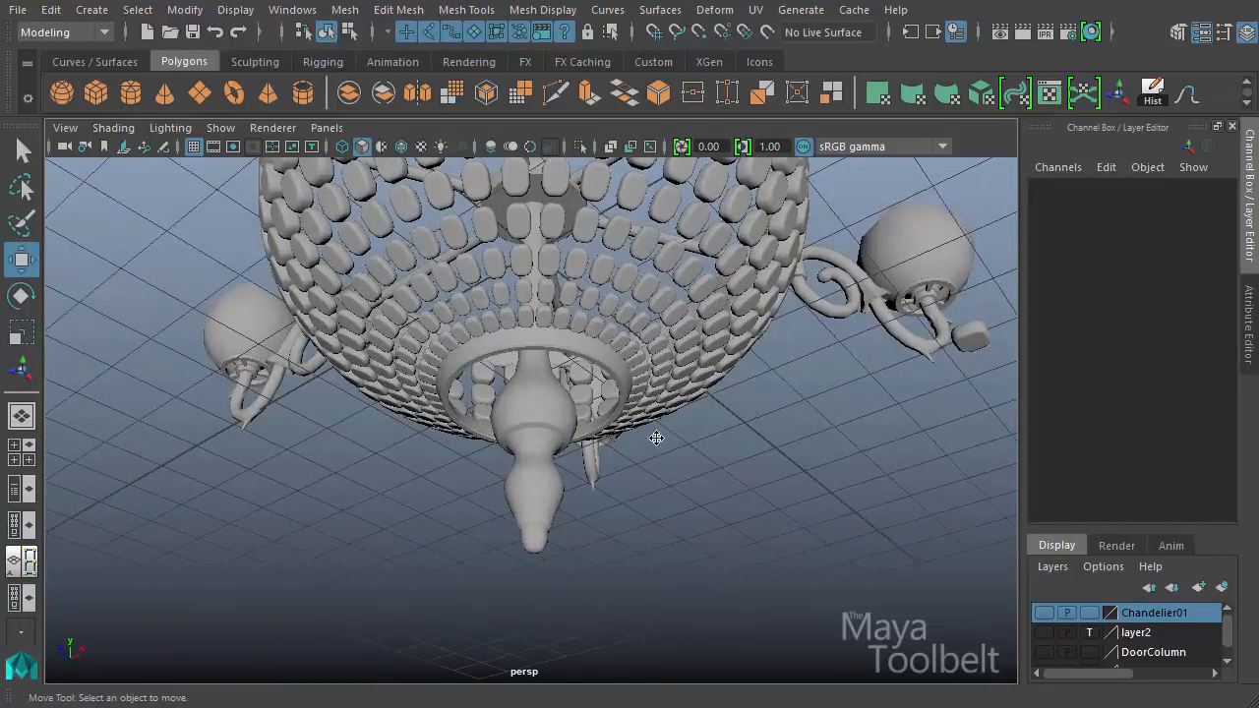
alt+drag(656, 438, 719, 478)
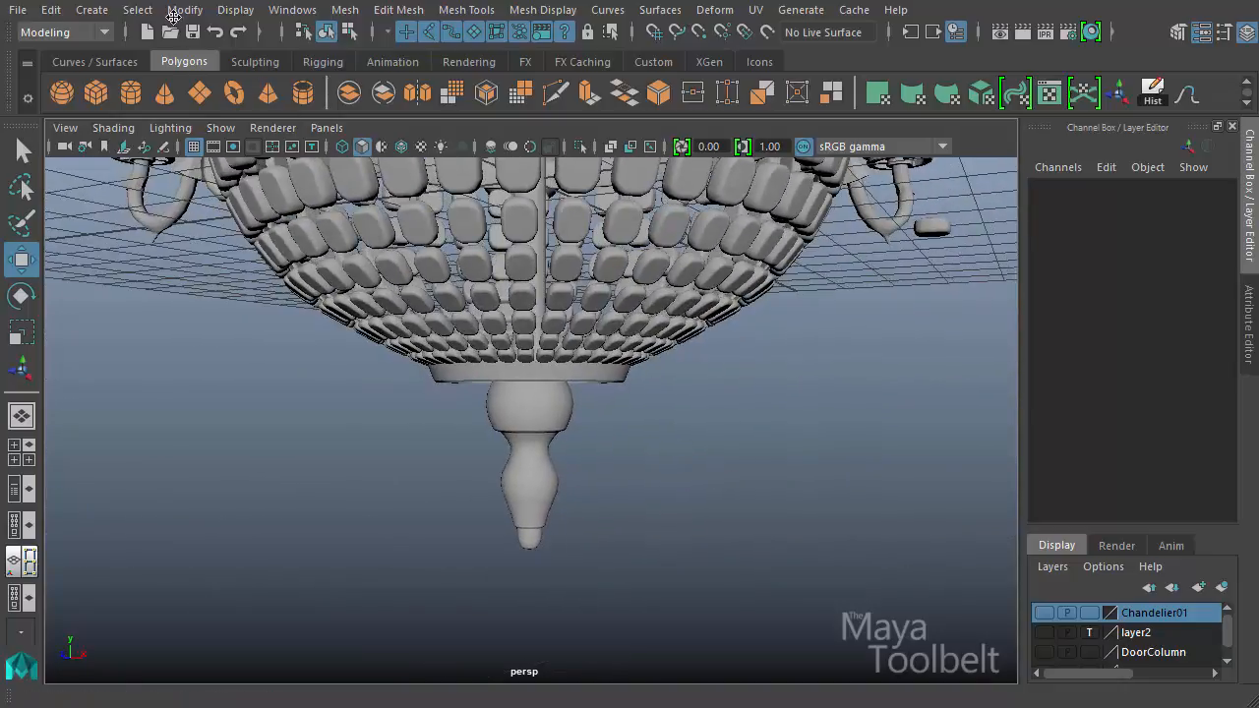
- Create a polygon prism at the chandelier's centre and move it below the finial to Translate Y -4.658
click(91, 9)
mouse_move(182, 62)
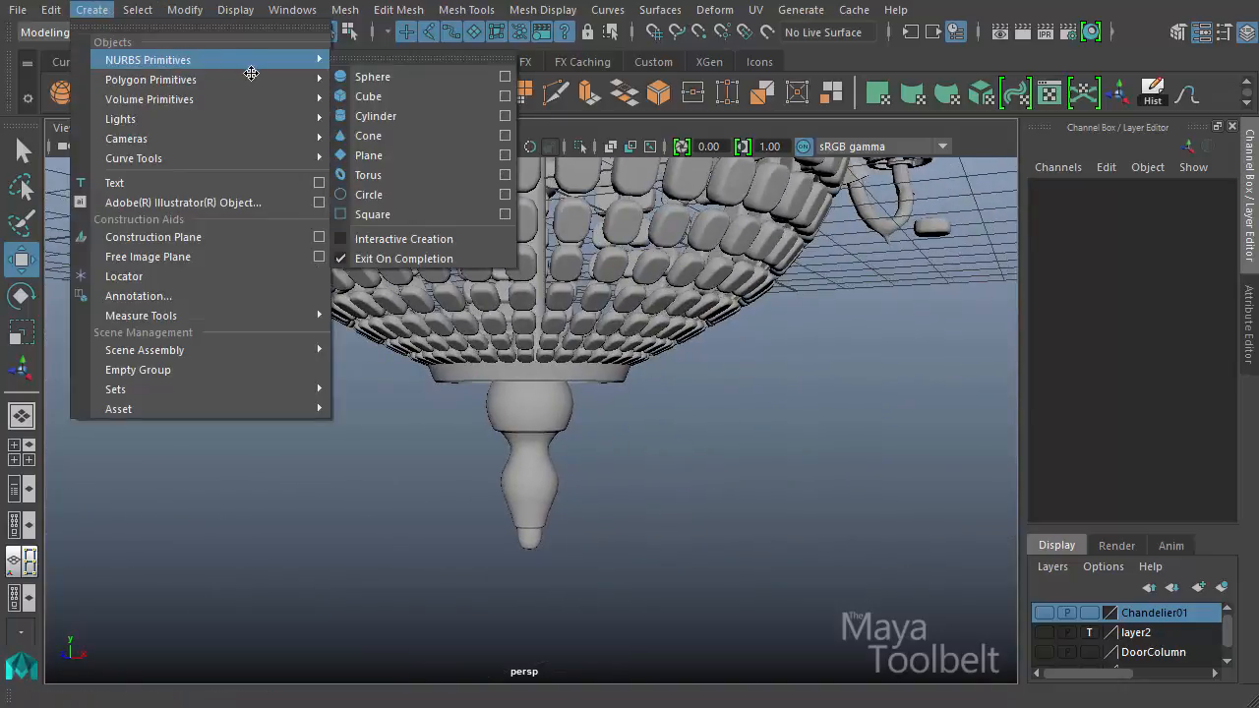
mouse_move(253, 80)
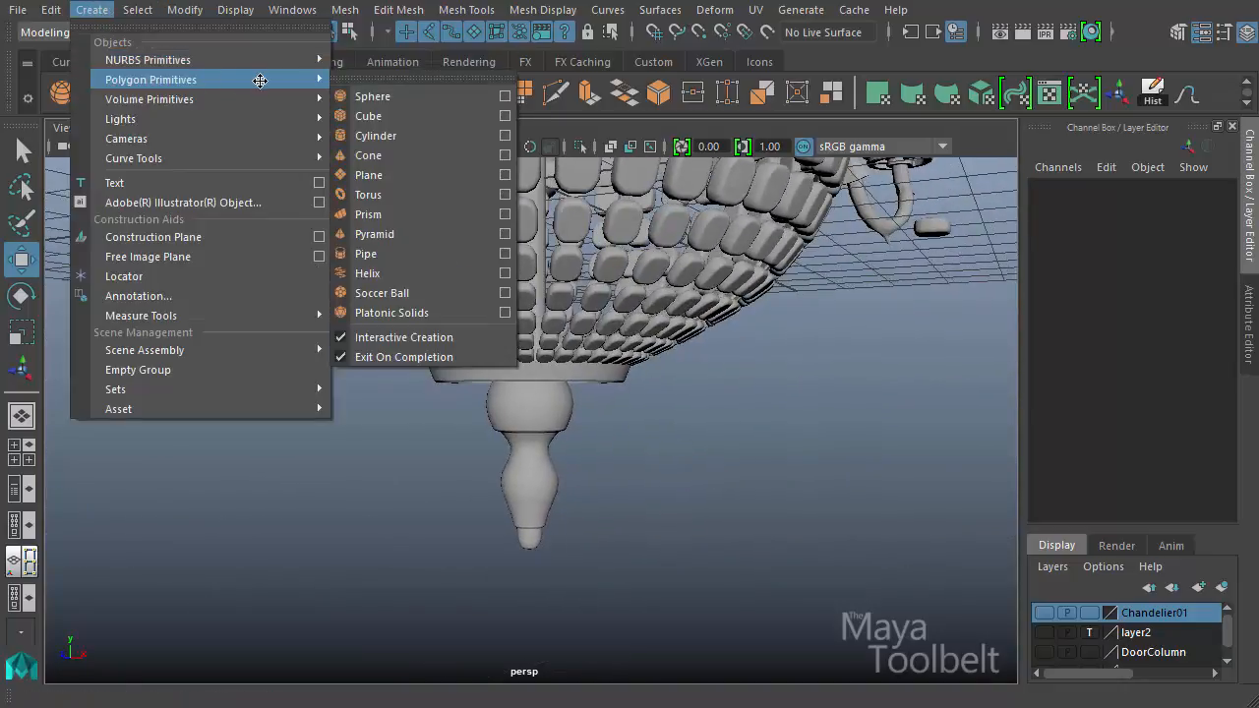
click(390, 212)
alt+drag(599, 273, 582, 335)
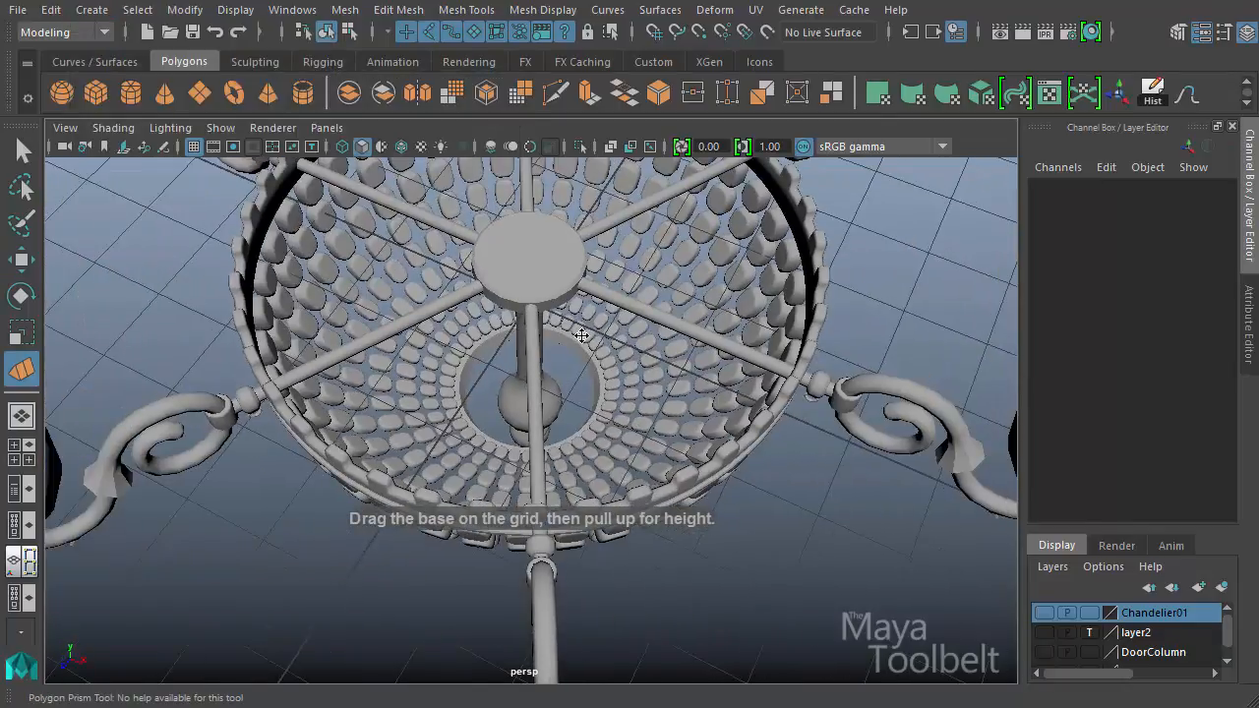
click(529, 305)
alt+drag(590, 413, 626, 307)
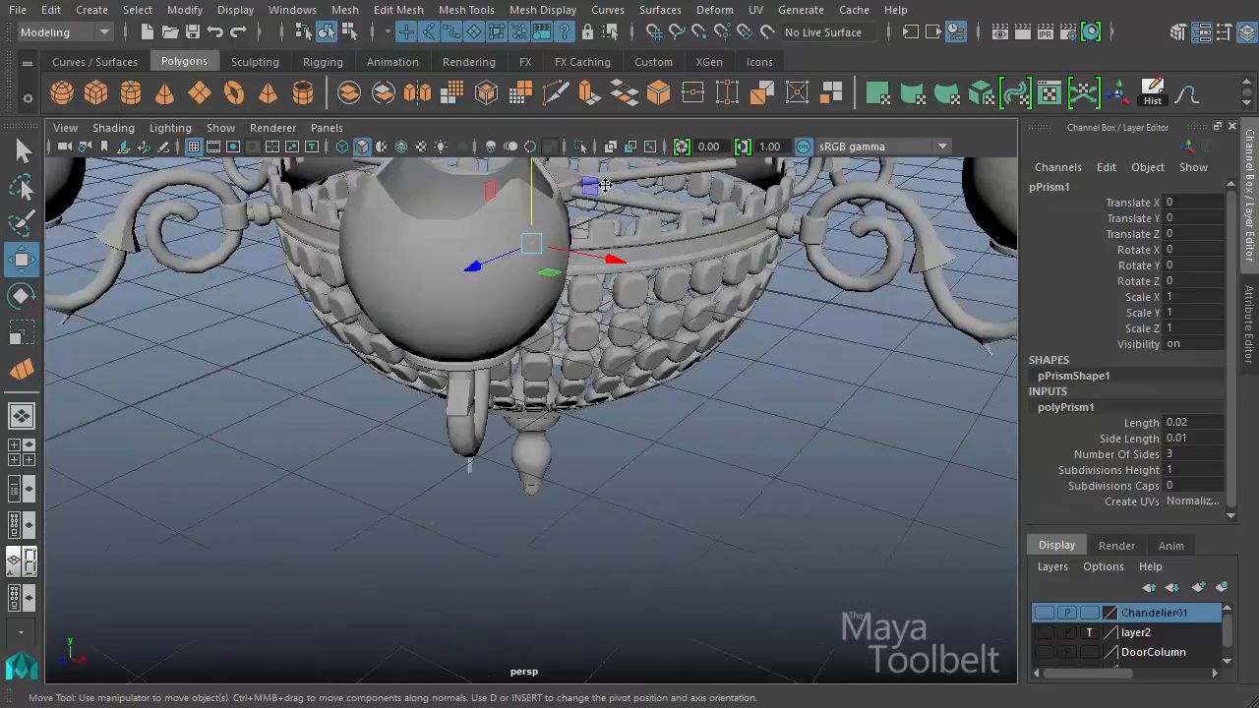
drag(532, 170, 531, 460)
key(r)
middle_drag(659, 519, 757, 502)
key(ctrl+z)
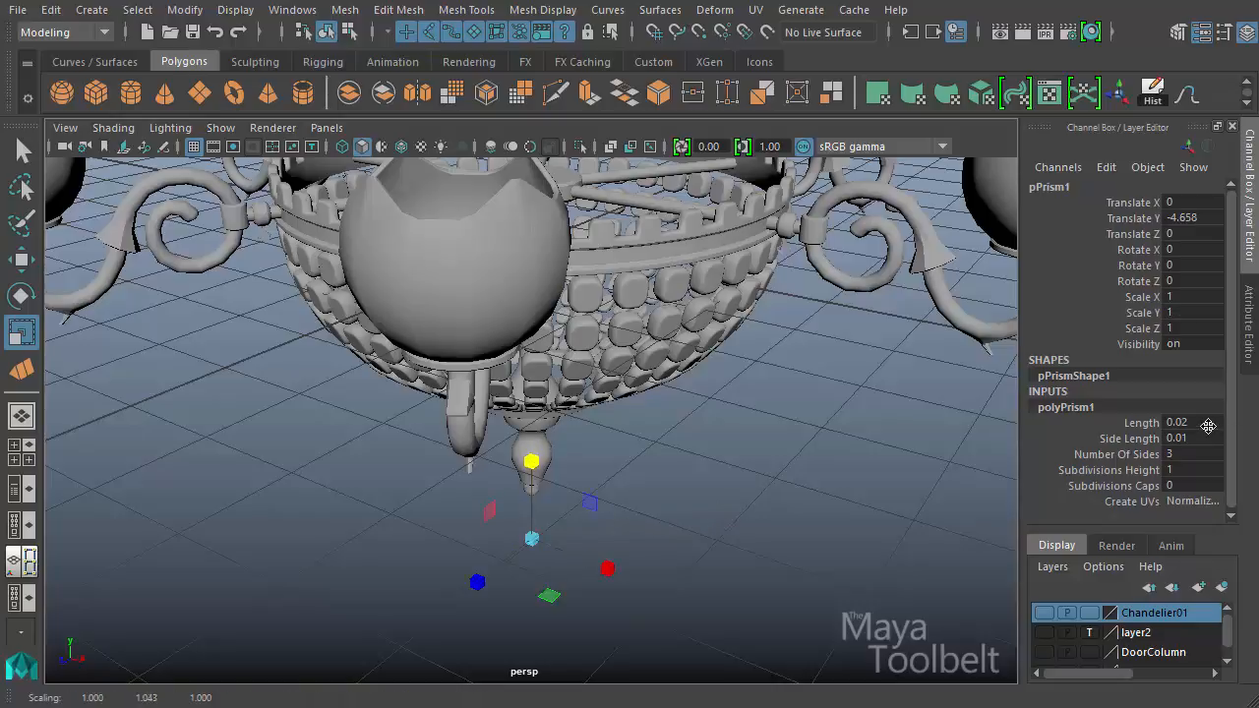
- Set the prism's length and side length to 1
drag(1207, 426, 1207, 430)
text(1)
key(Return)
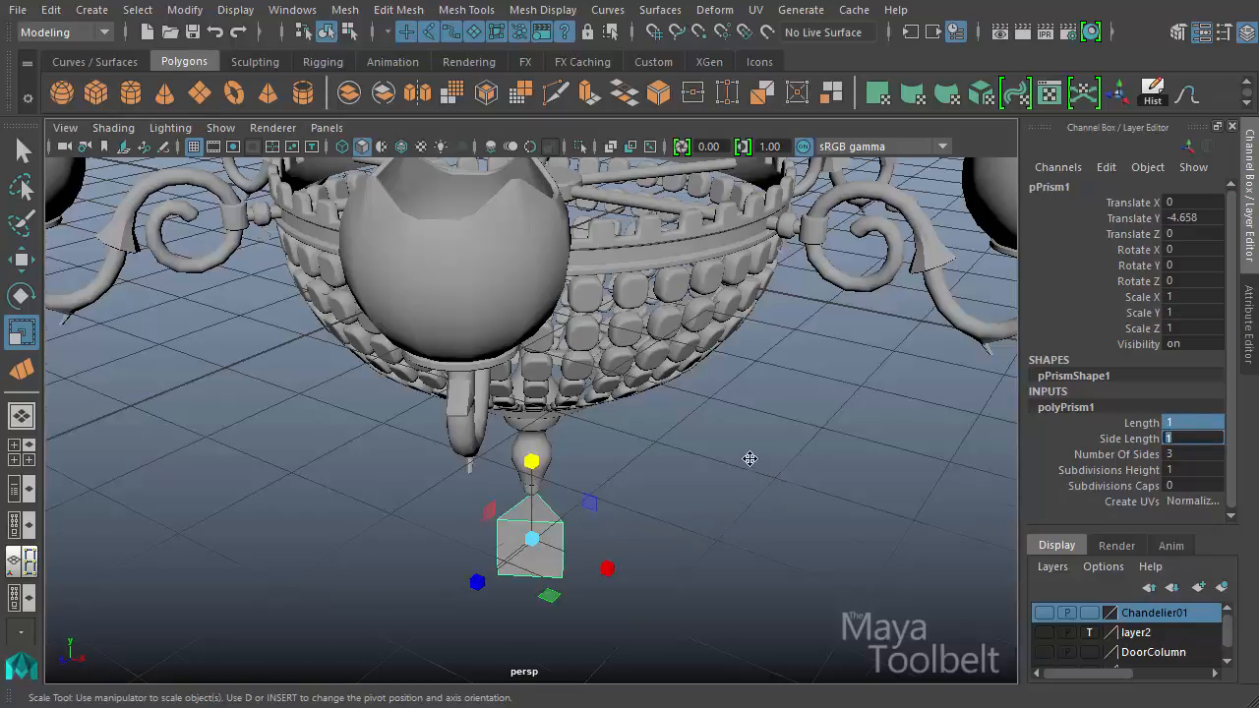
- Scale the prism into a tall, narrow bar with a Y scale of 1.504 and X and Z scales of 0.37
alt+drag(750, 455, 583, 469)
drag(375, 417, 378, 373)
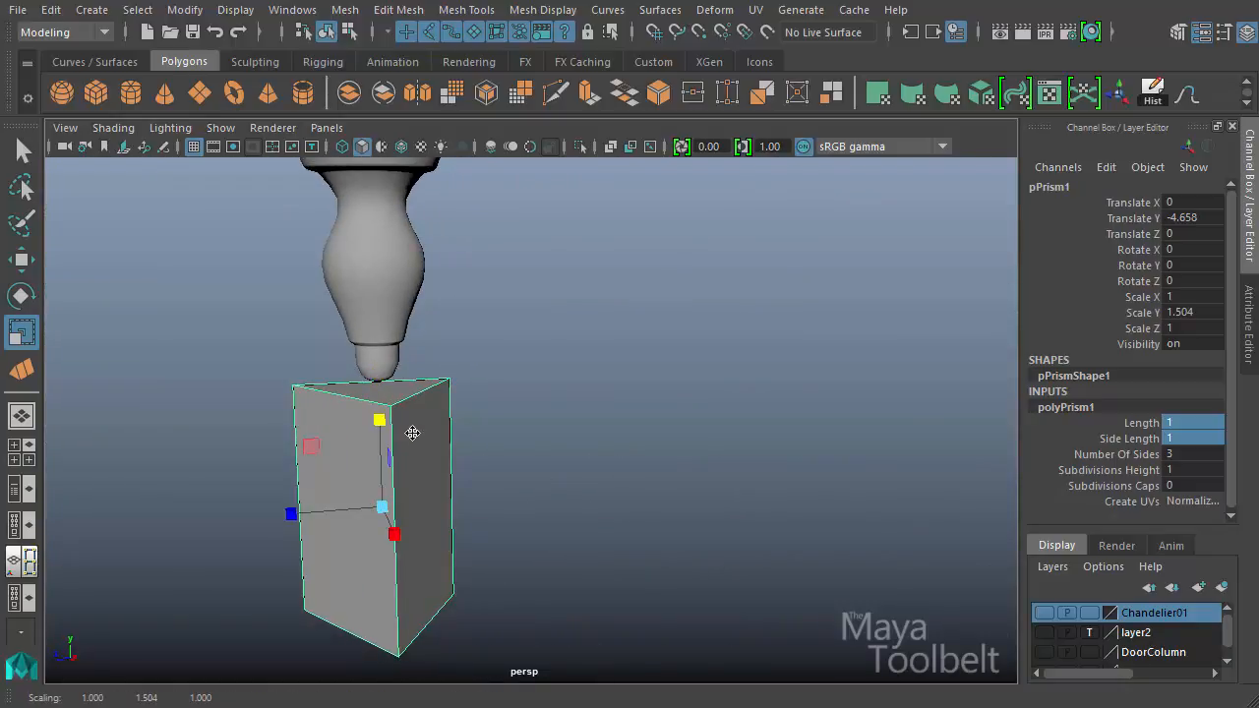
alt+right_drag(568, 455, 462, 455)
alt+drag(463, 455, 551, 387)
ctrl+middle_drag(683, 413, 603, 537)
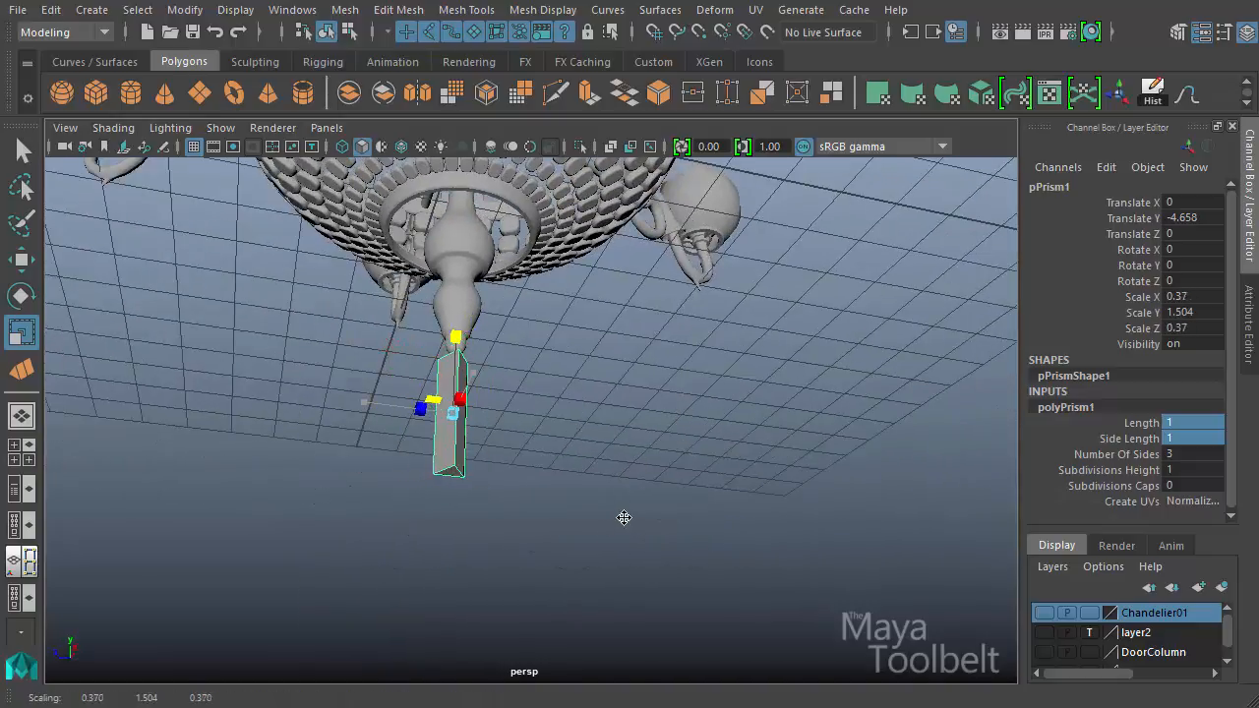
- Place the prism beneath the bottom ring at 0.796, -2.682, 0.469, rotated -15.39 in Y and scaled to 0.212, 1.133, 0.212
key(w)
mouse_move(596, 455)
alt+mouse_down()
mouse_move(639, 380)
mouse_move(590, 443)
alt+mouse_up()
drag(500, 281, 511, 131)
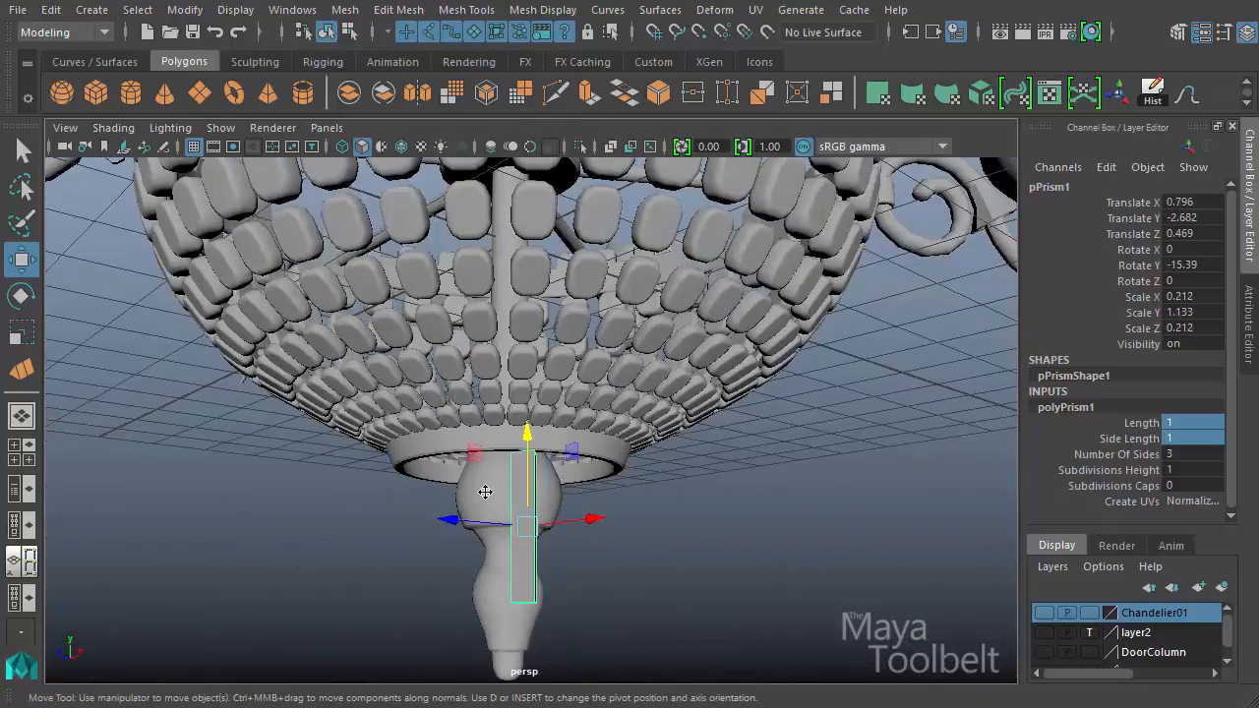
alt+drag(485, 492, 590, 492)
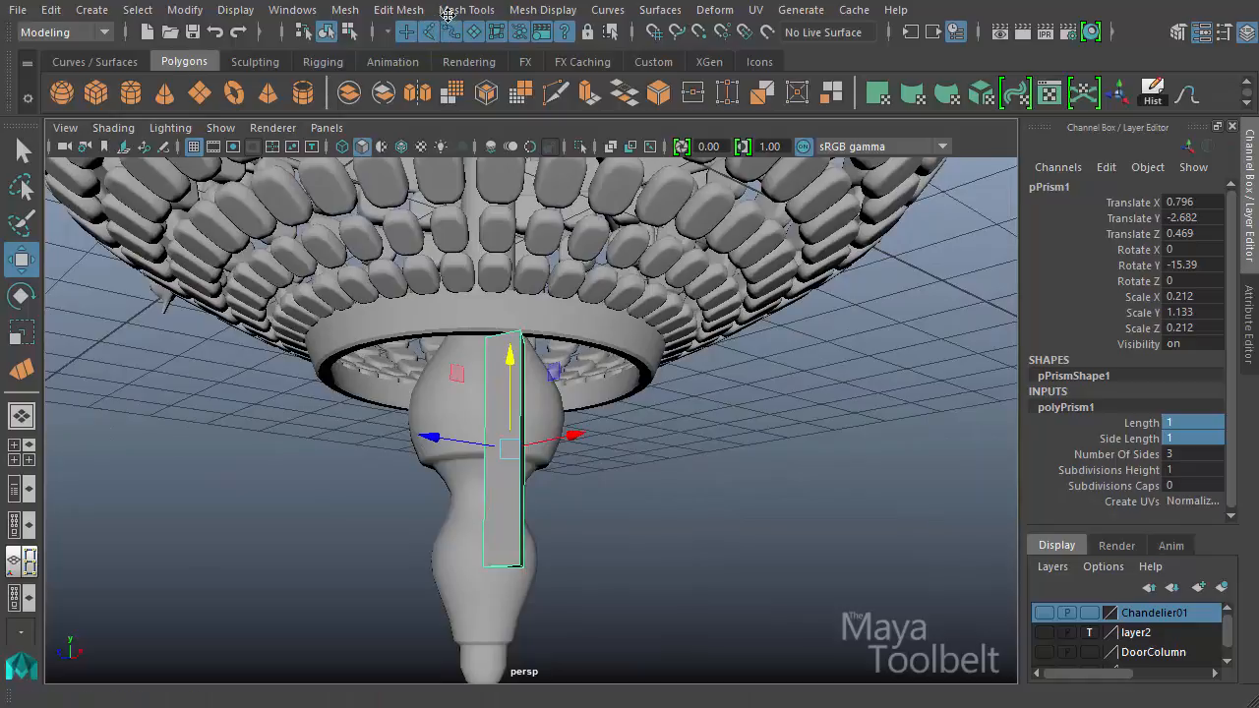
- Bevel the prism's edges with a fraction of 0.31 and set its height under the ring to Translate Y -2.671
click(399, 10)
click(423, 79)
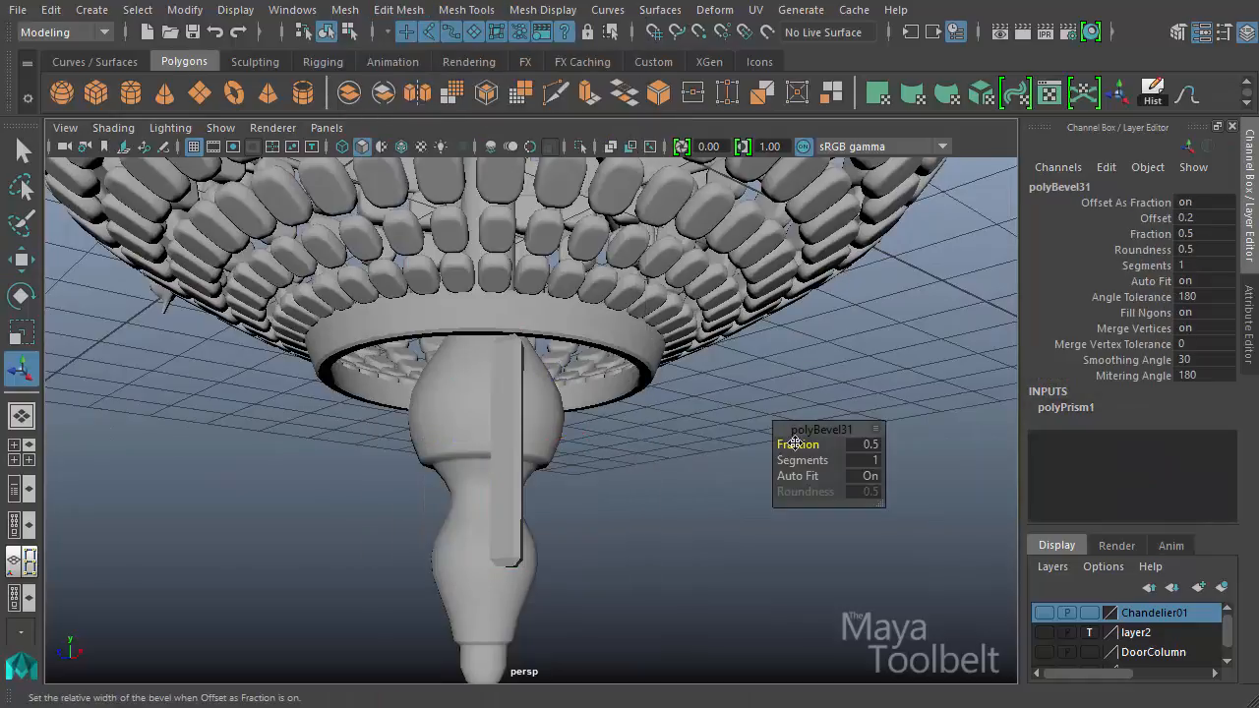
click(513, 441)
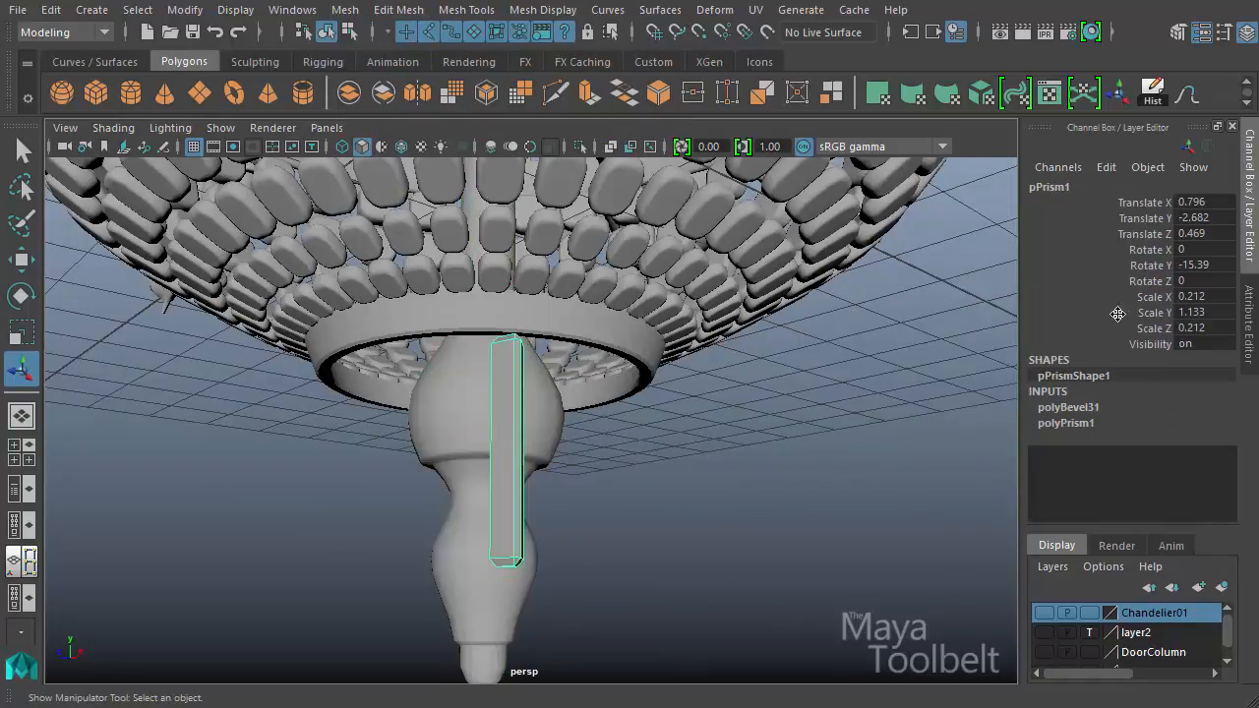
click(1072, 406)
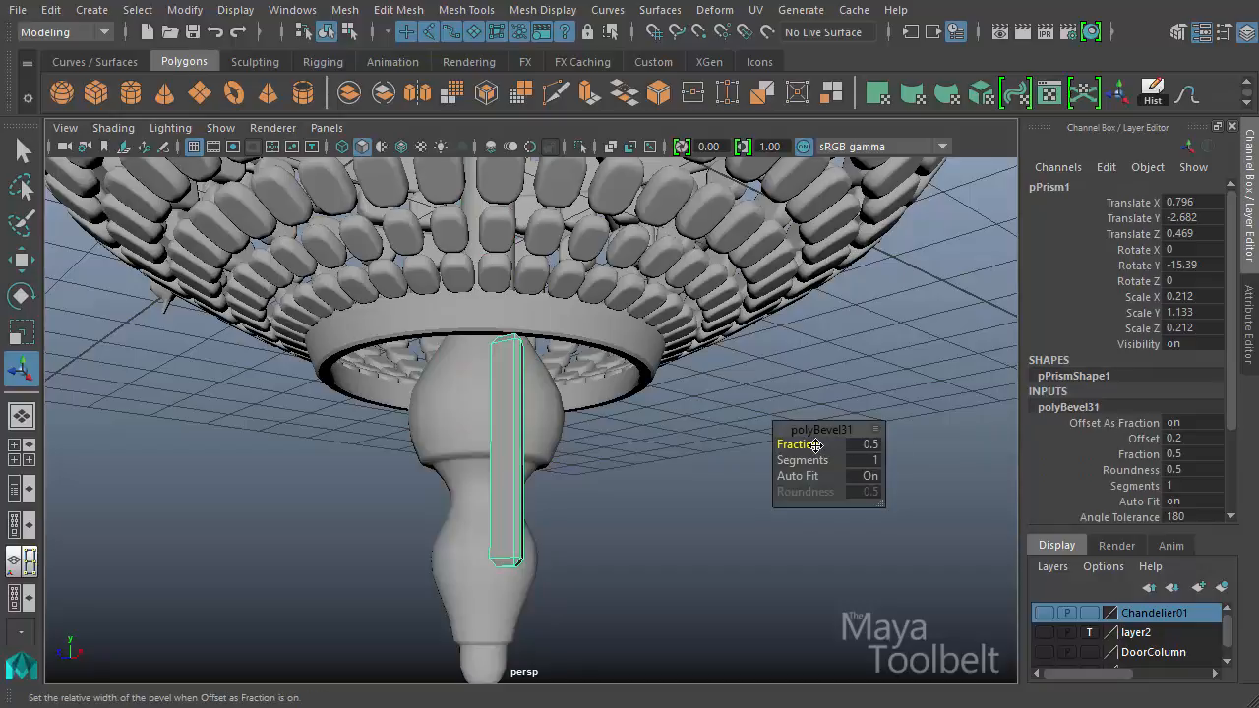
drag(804, 445, 798, 443)
alt+drag(688, 423, 427, 391)
key(w)
alt+drag(289, 300, 365, 363)
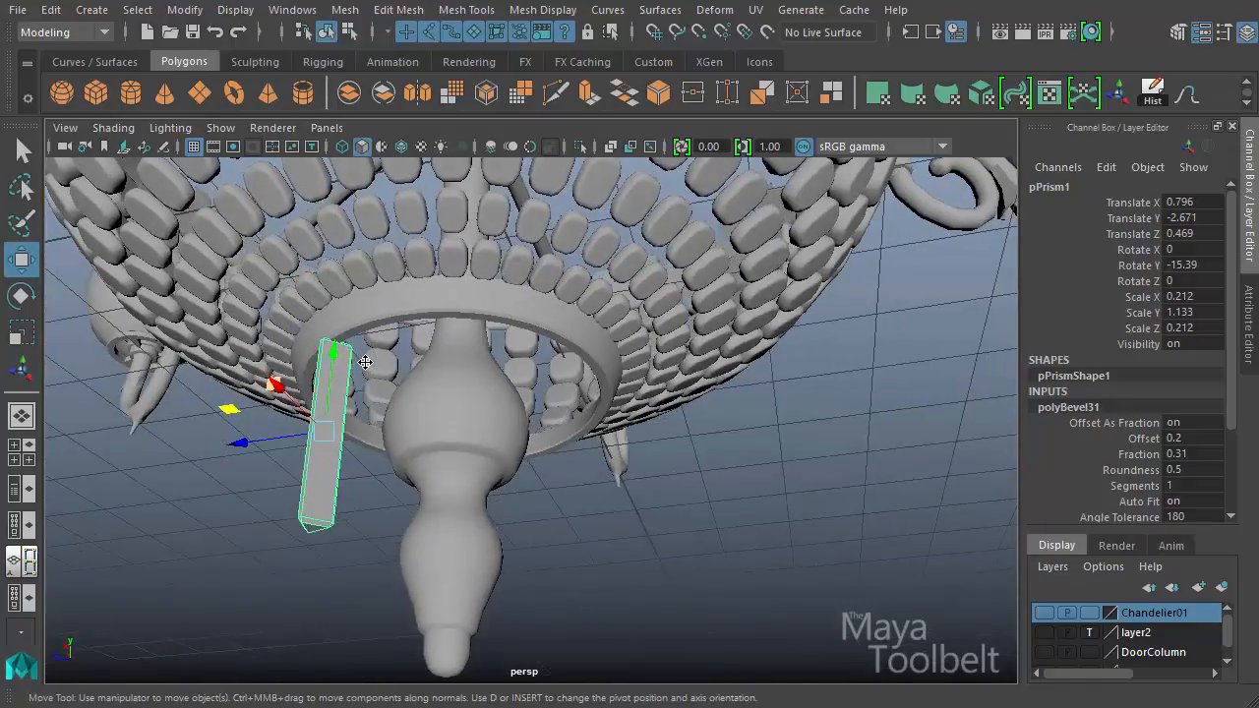
click(335, 481)
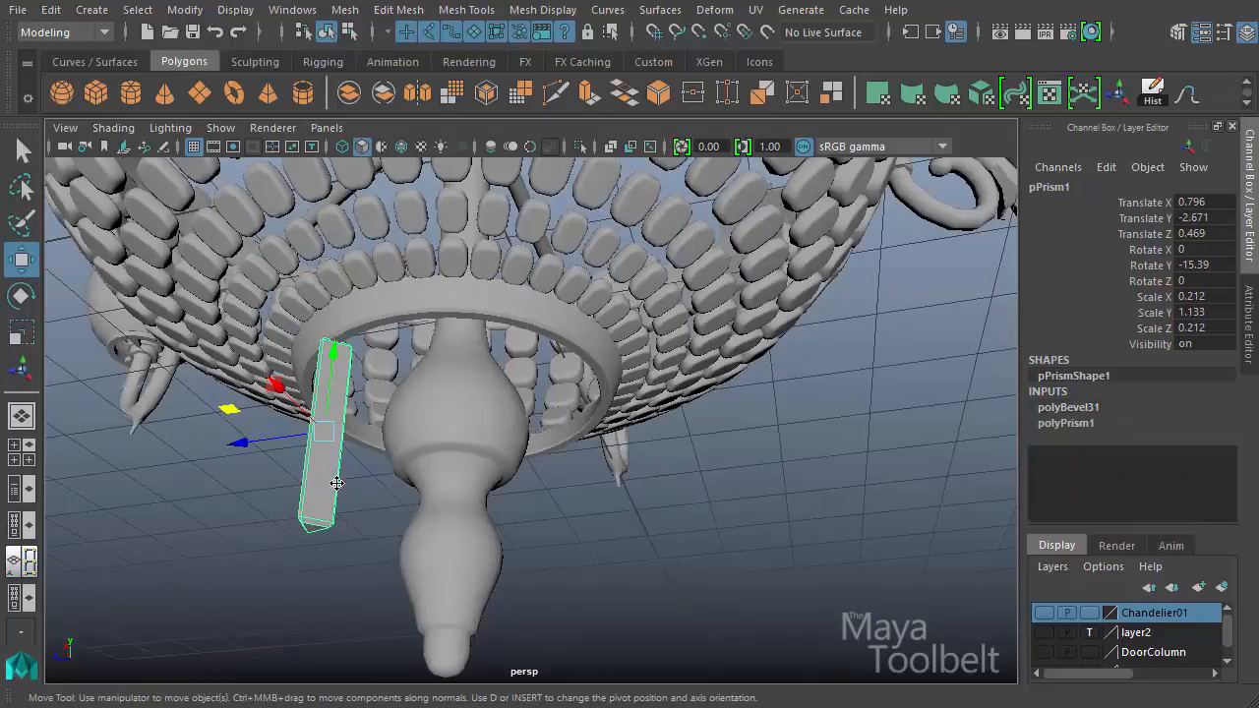
- Delete the beveled prism's construction history and group it
alt+drag(433, 389, 561, 385)
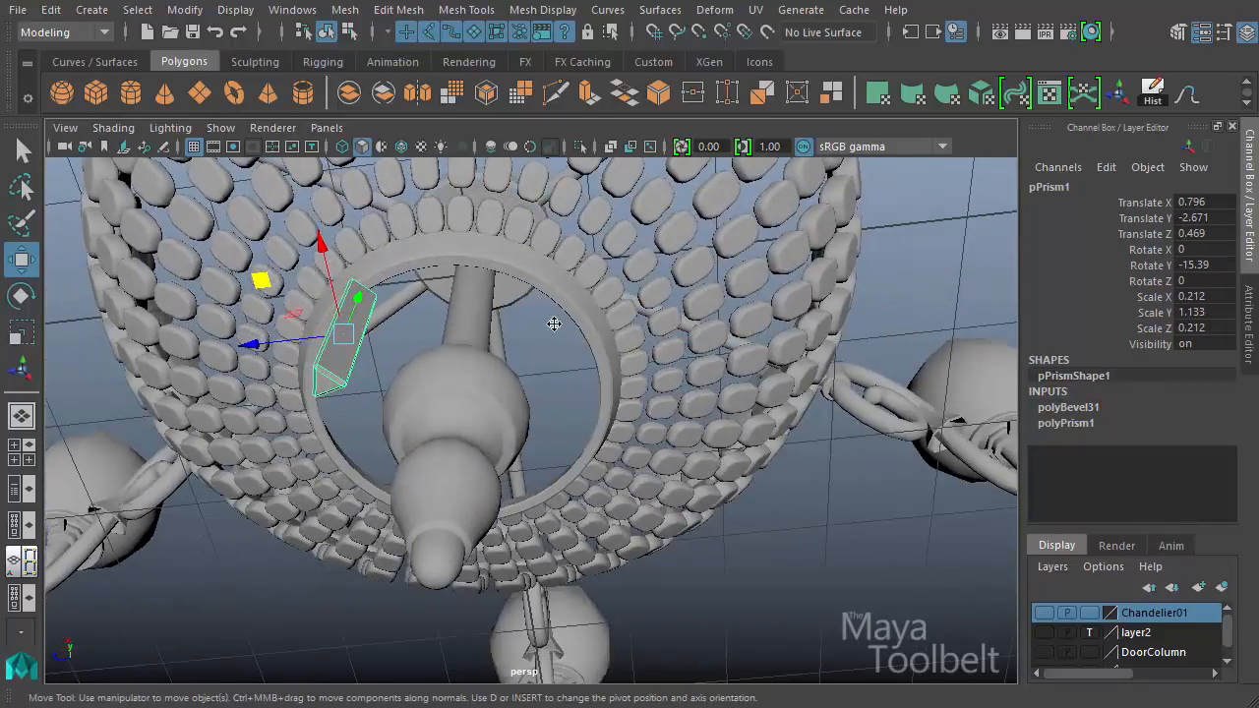
click(1152, 94)
alt+drag(629, 423, 669, 401)
key(ctrl+g)
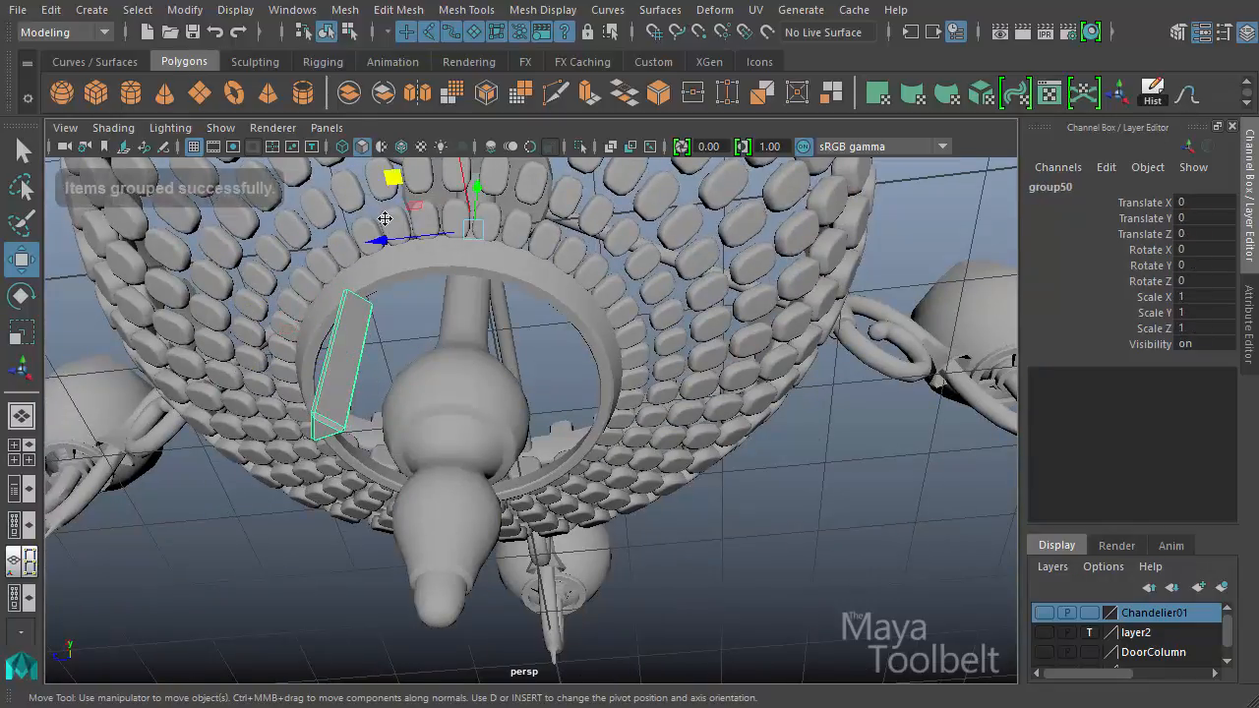
- Duplicate the grouped prism and rotate the copy about 14 degrees in Y around the chandelier's centre
key(e)
alt+drag(384, 219, 657, 331)
key(ctrl+g)
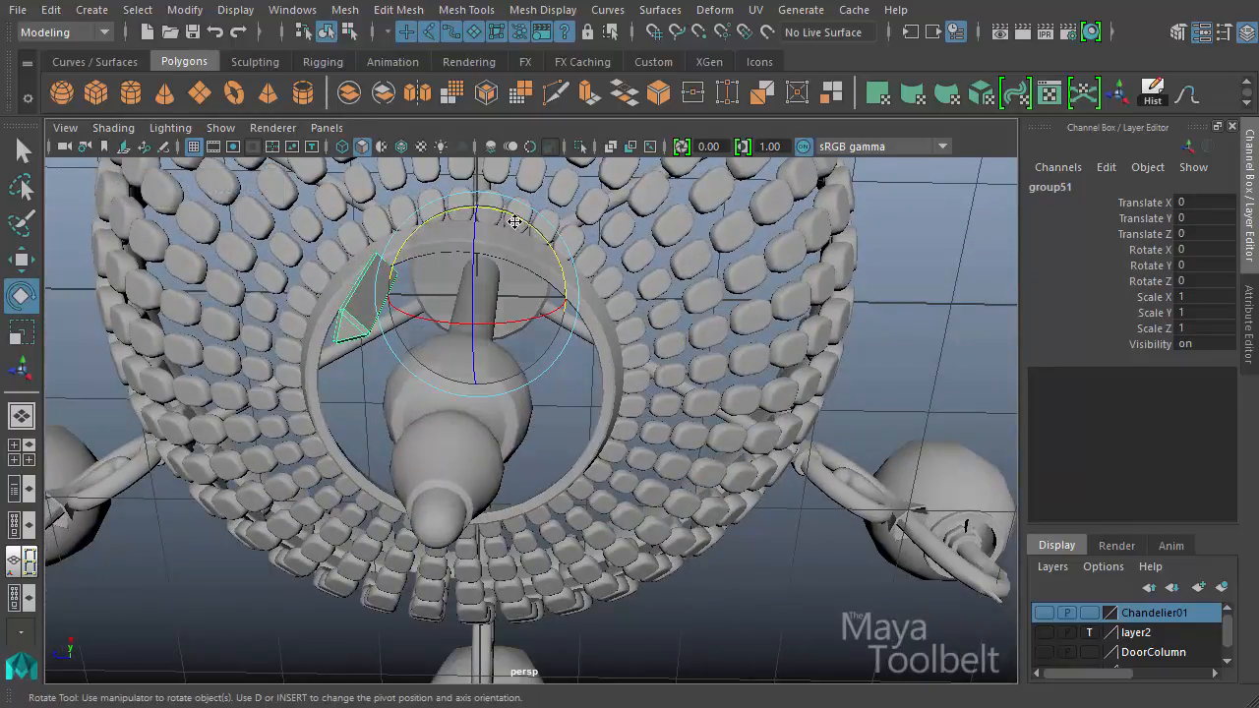
drag(503, 212, 530, 222)
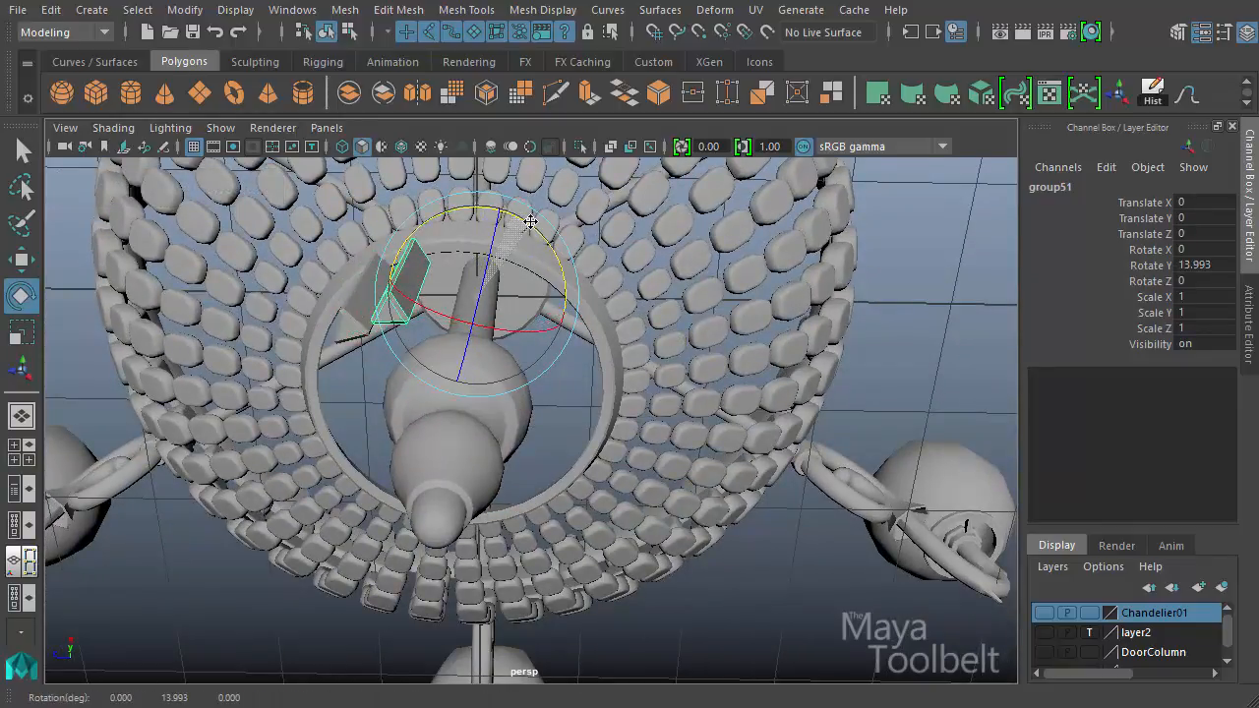
- Try to repeat the rotated prism copy around the bottom ring, and undo the extra copies
key(shift+d)
key(shift+d)
key(shift+d)
key(shift+d)
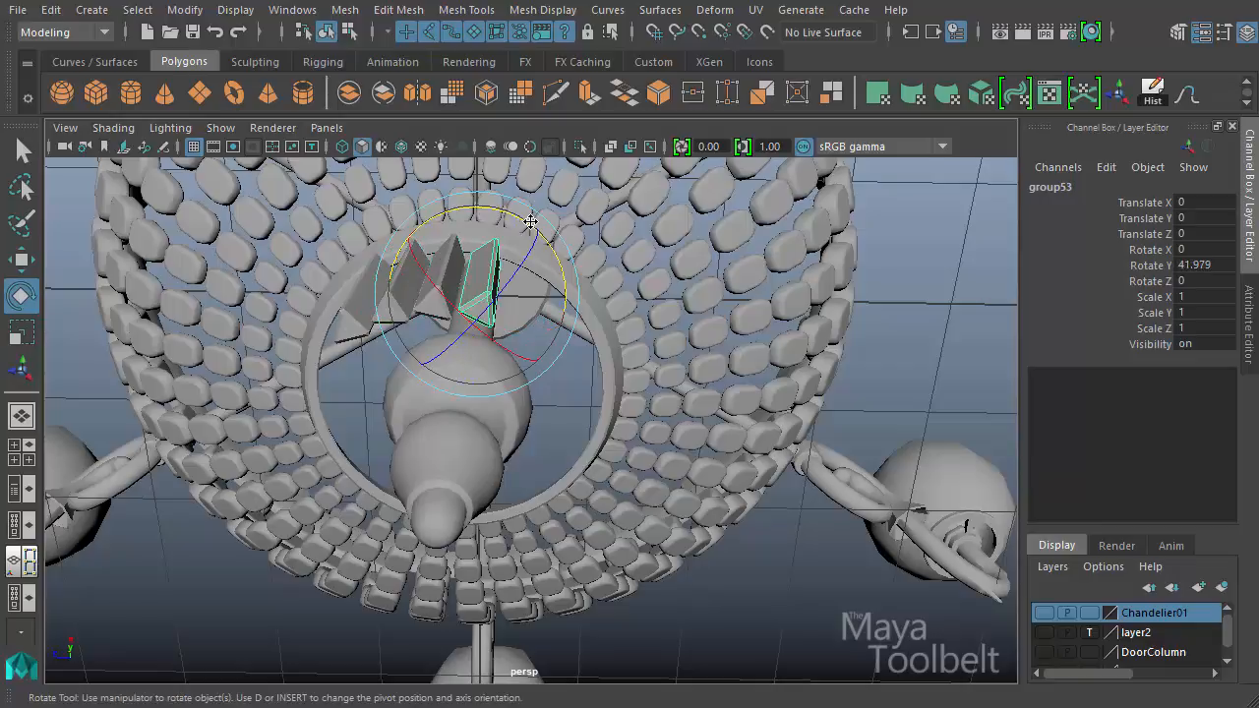
key(ctrl+z)
key(ctrl+z)
key(ctrl+z)
key(ctrl+z)
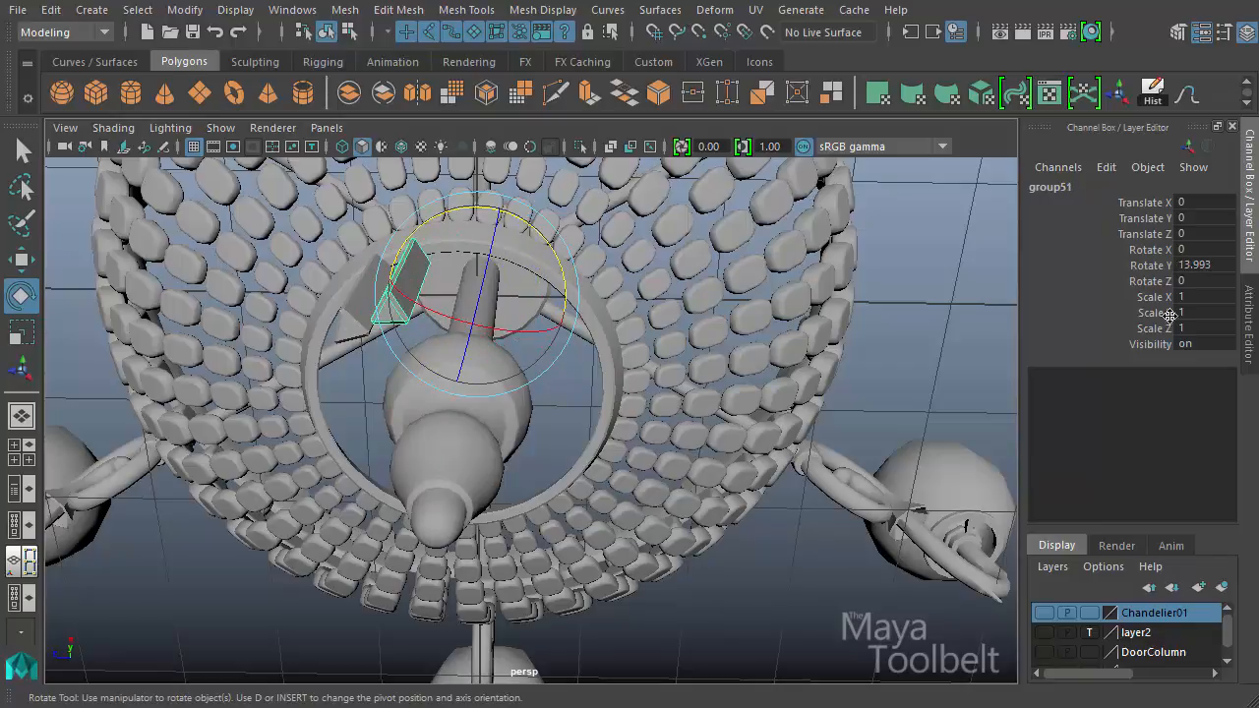
- Try a Rotate Y of 15 on the prism copy, and settle on 20 for its spacing
double_click(1200, 266)
text(15)
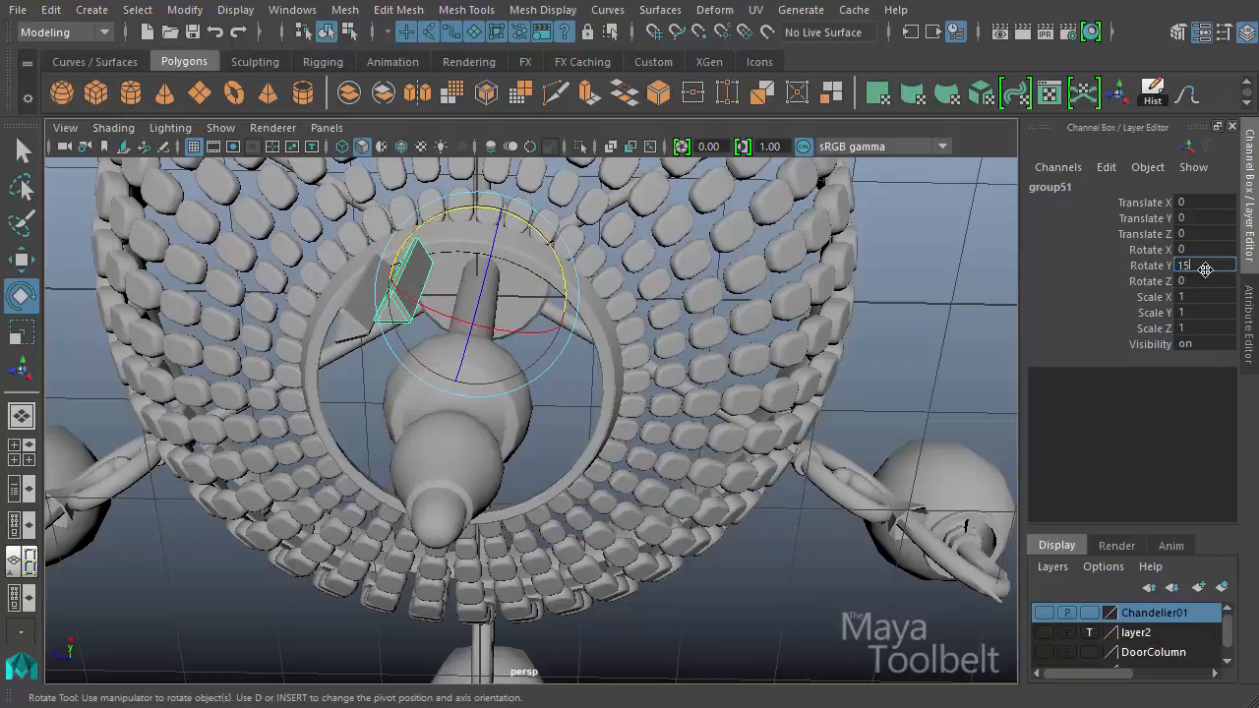
key(Return)
alt+drag(867, 374, 1022, 358)
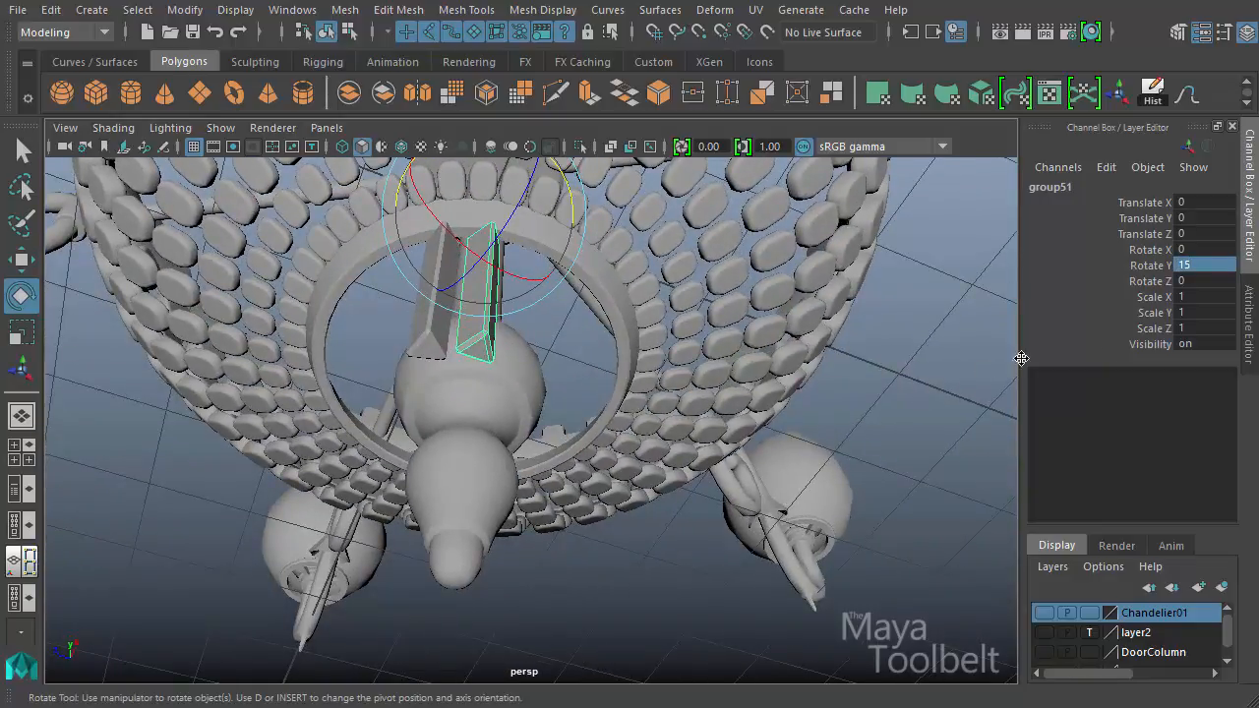
alt+drag(980, 317, 803, 362)
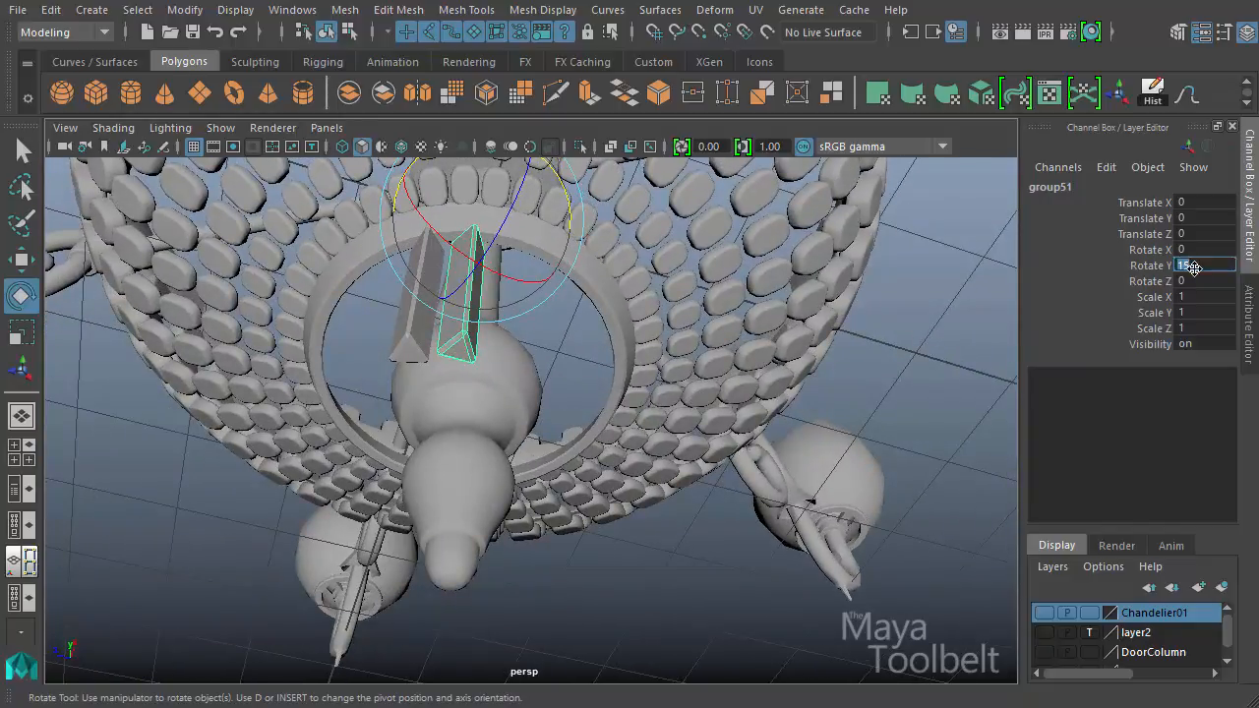
alt+drag(865, 328, 778, 299)
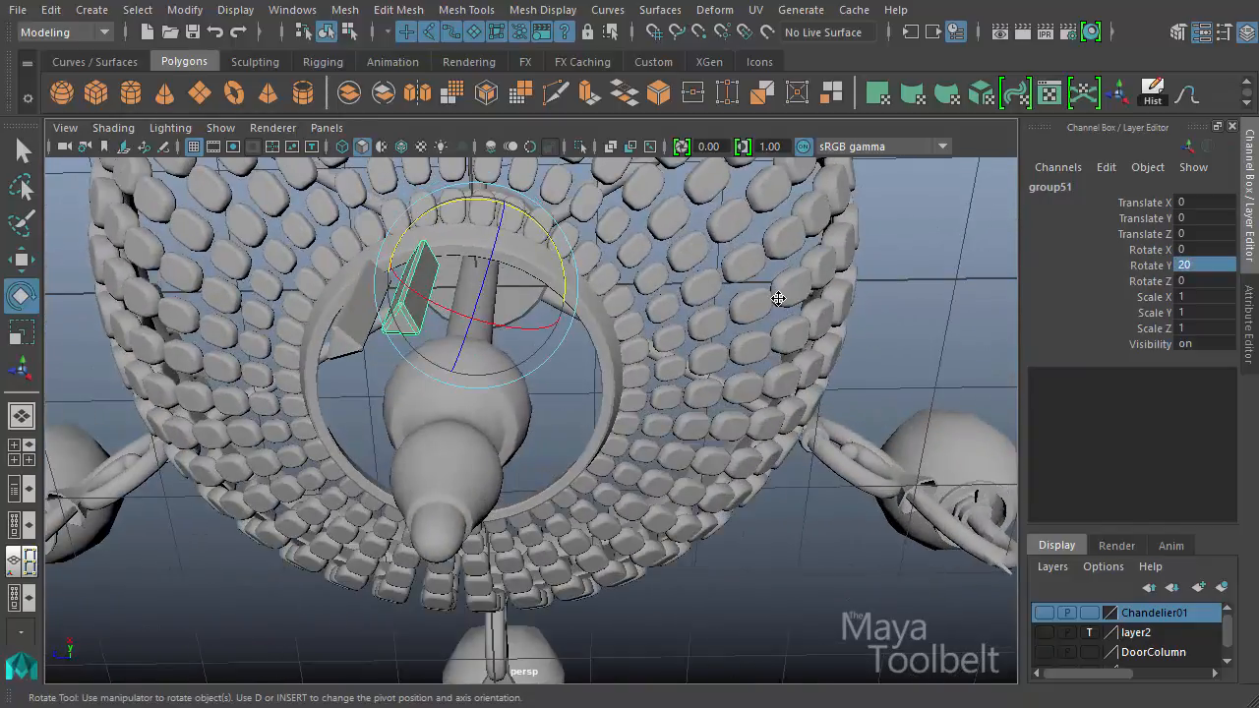
- Add another prism copy at Rotate Y 40 and repeat the 20-degree duplication around the bottom ring until the last copy reaches -20
text(40)
key(Return)
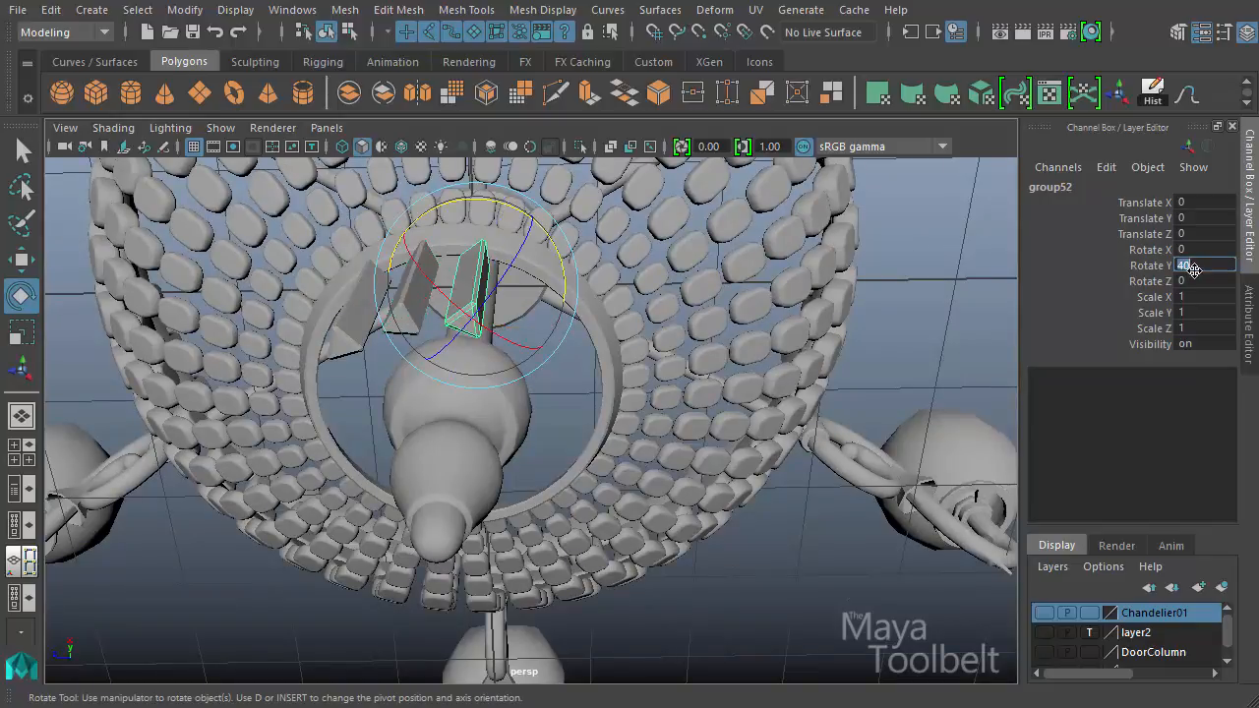
alt+drag(982, 320, 710, 395)
key(shift+d)
key(shift+d)
key(shift+d)
key(shift+d)
key(shift+d)
key(shift+d)
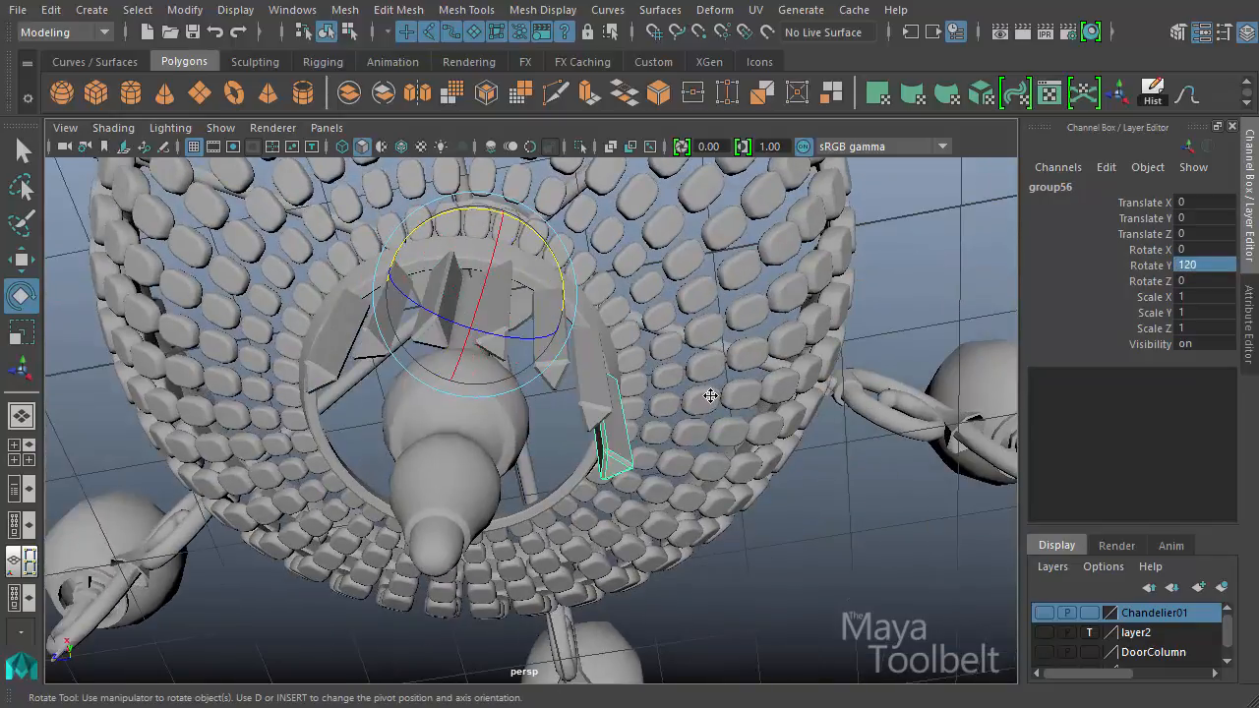
key(shift+d)
key(shift+d)
key(shift+d)
key(shift+d)
key(shift+d)
key(shift+d)
key(shift+d)
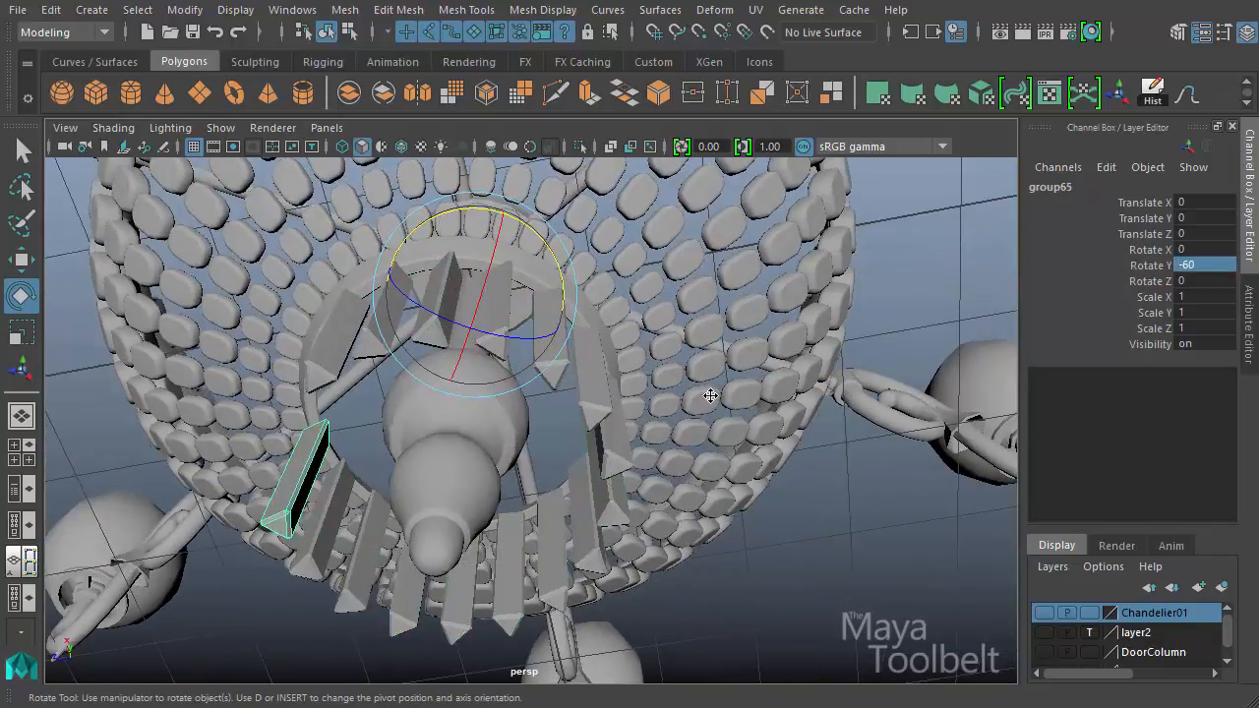
alt+drag(710, 395, 856, 536)
key(shift+d)
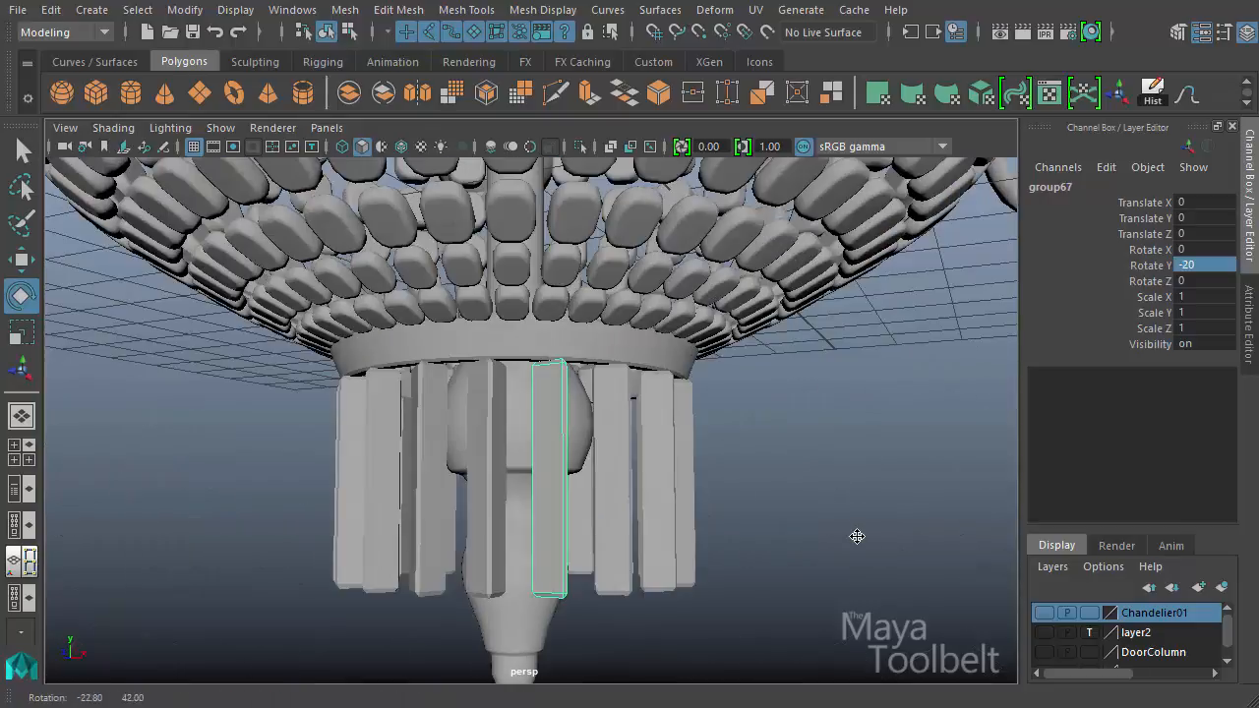
- Deselect everything and examine the ring of hanging prisms and the chandelier from several sides and distances
key(w)
click(817, 489)
alt+right_drag(817, 489, 581, 482)
alt+drag(581, 482, 430, 492)
alt+right_drag(430, 491, 966, 556)
alt+drag(966, 556, 475, 600)
alt+right_drag(474, 599, 403, 417)
alt+drag(403, 418, 476, 435)
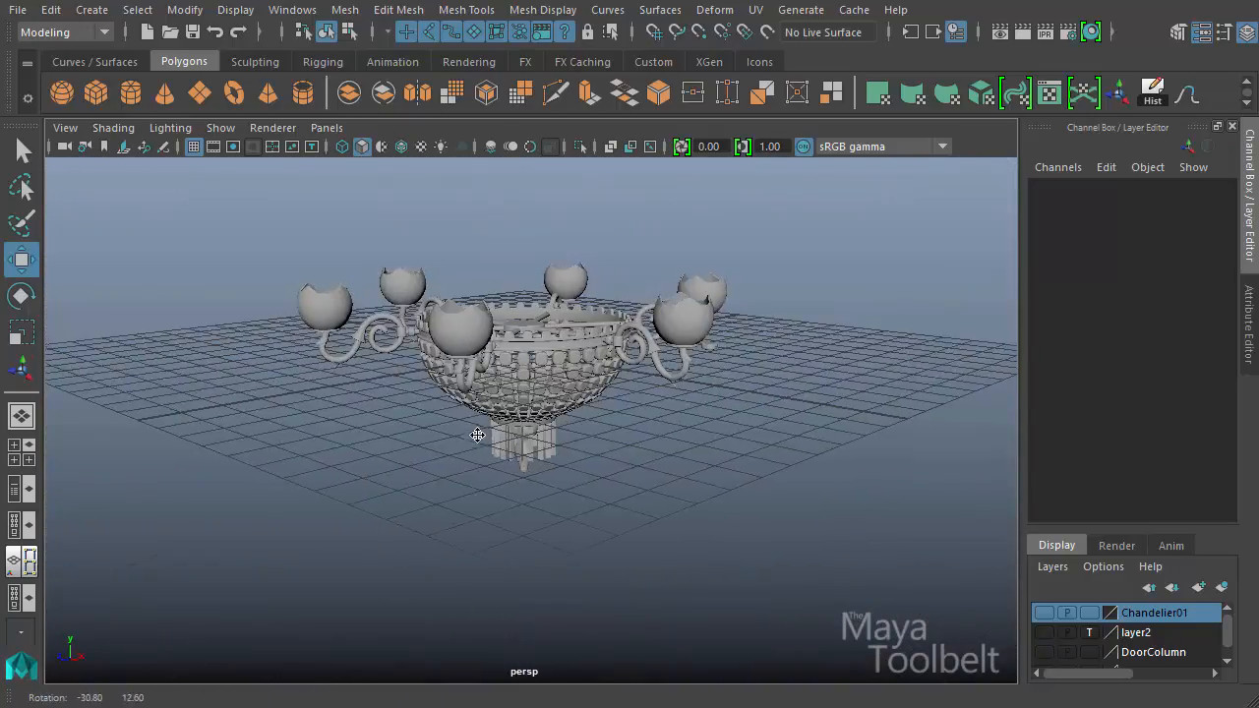
- Hide the viewport grid and inspect the whole chandelier's proportions against the reference photo
click(195, 146)
alt+drag(325, 324, 379, 301)
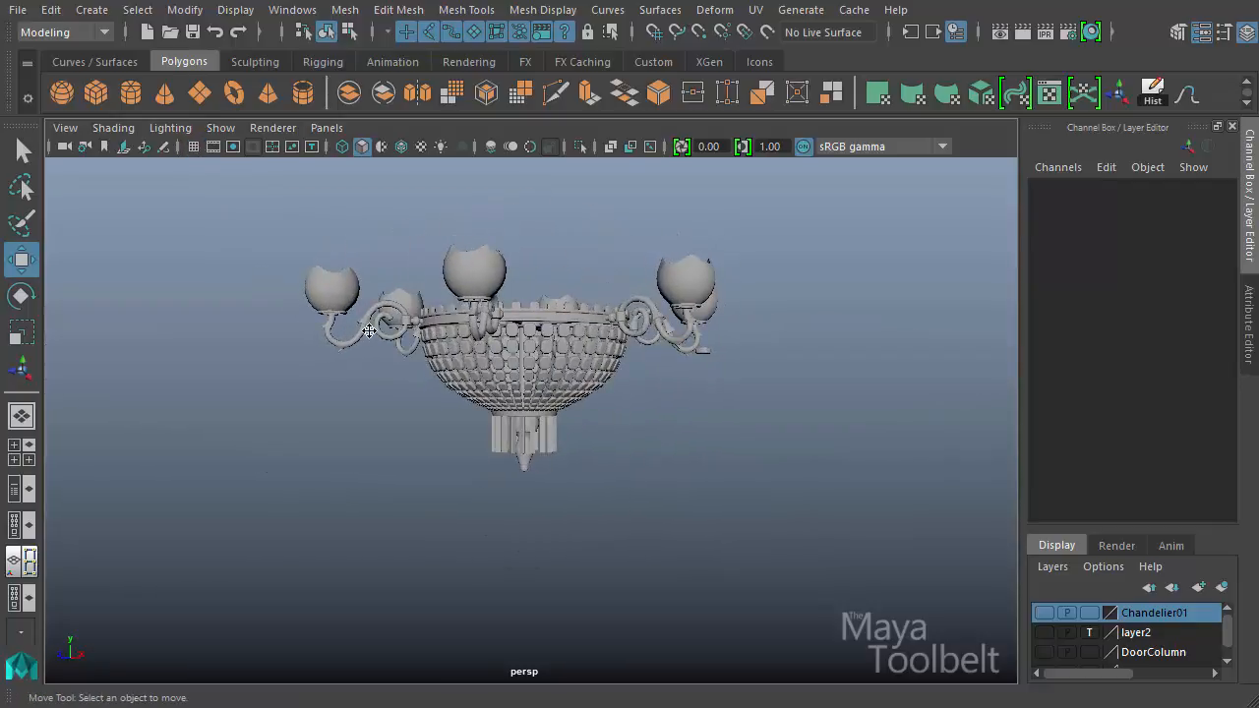
alt+drag(568, 413, 665, 399)
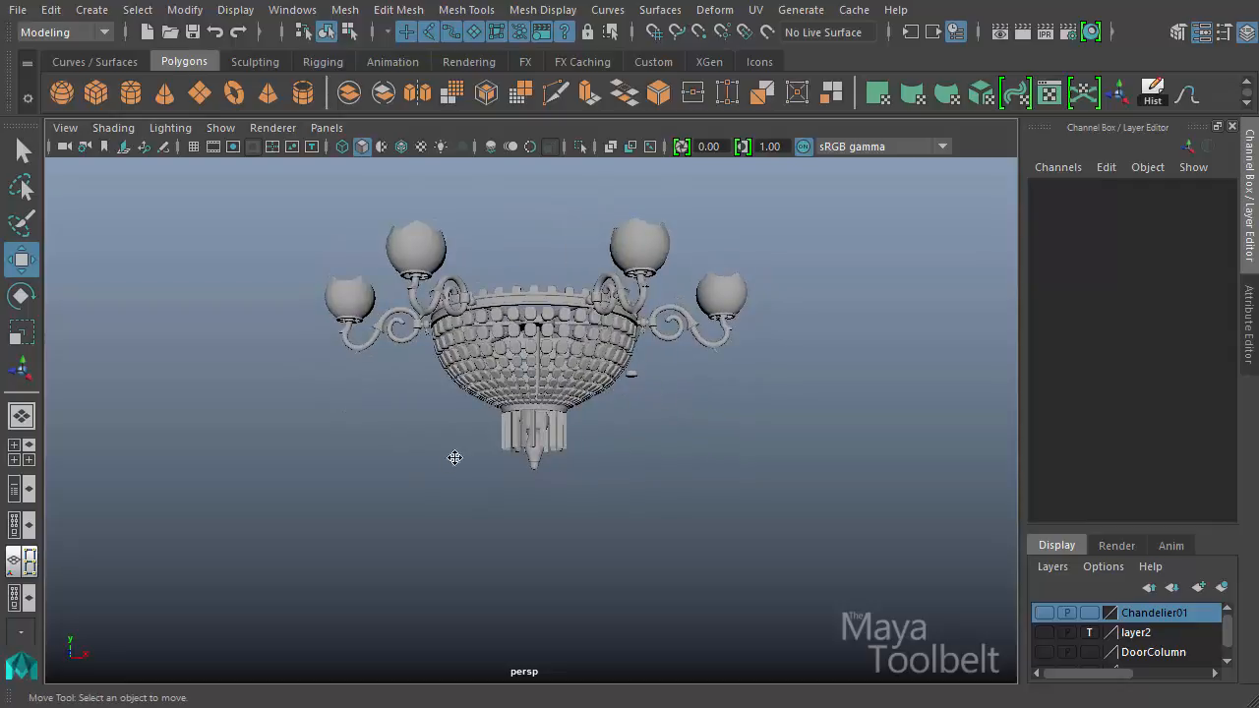
alt+drag(455, 458, 854, 409)
alt+right_drag(854, 409, 546, 365)
mouse_move(723, 400)
alt+mouse_down()
mouse_move(615, 413)
mouse_move(579, 401)
mouse_move(582, 442)
mouse_move(590, 406)
mouse_move(698, 400)
mouse_move(728, 416)
alt+mouse_up()
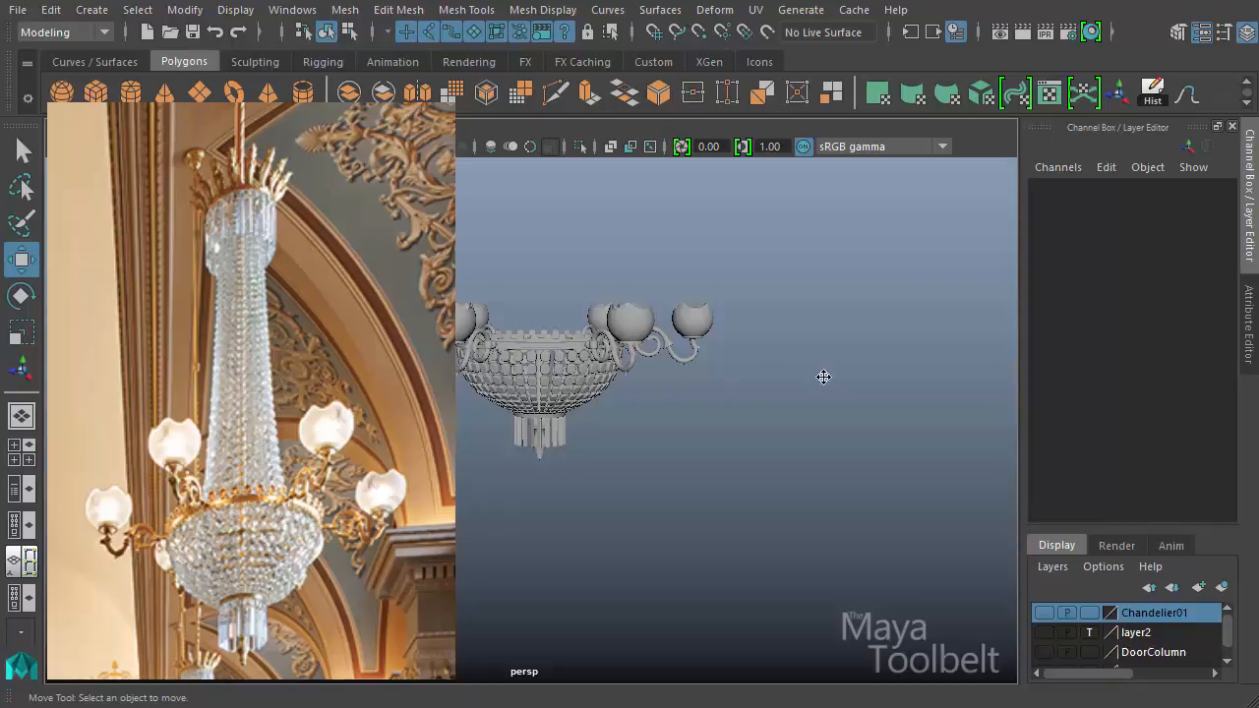
alt+drag(823, 376, 782, 349)
alt+middle_drag(782, 349, 757, 502)
alt+right_drag(757, 502, 478, 452)
alt+drag(477, 453, 572, 450)
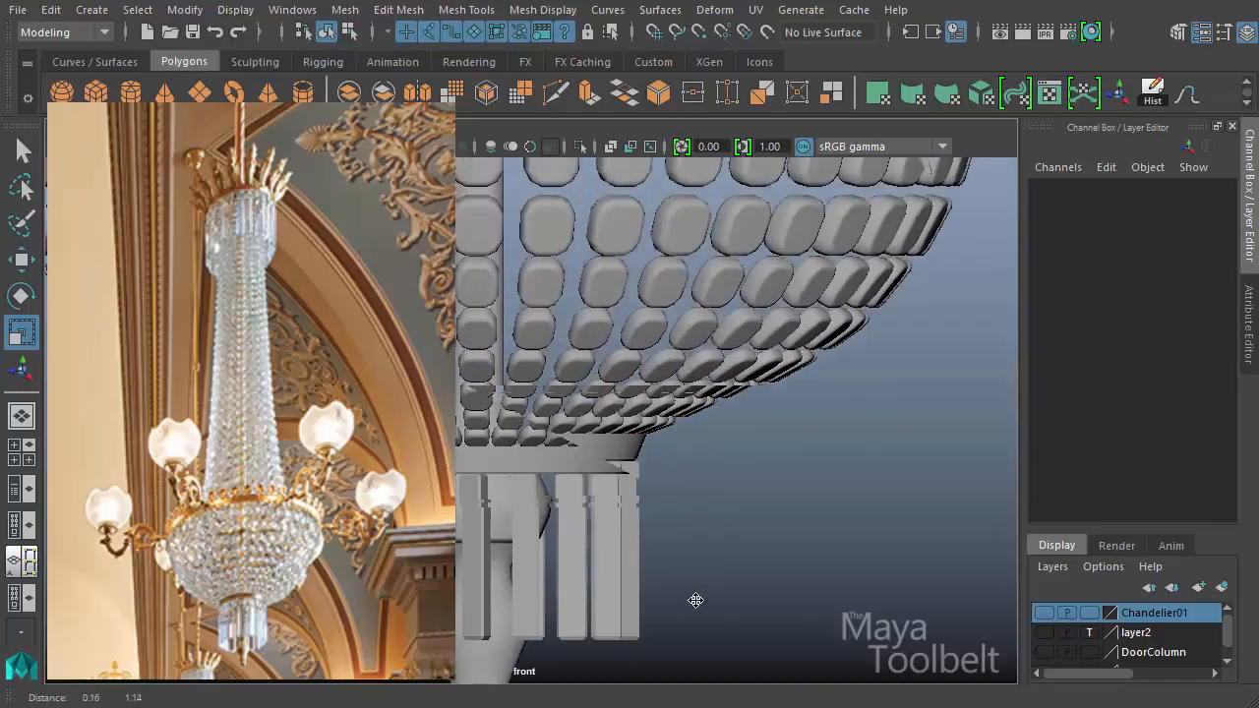
- Frame the chandelier in the front view with empty space above it, and display it as wireframe
alt+right_drag(694, 599, 758, 391)
alt+middle_drag(758, 391, 667, 496)
scroll(626, 349, up, 2)
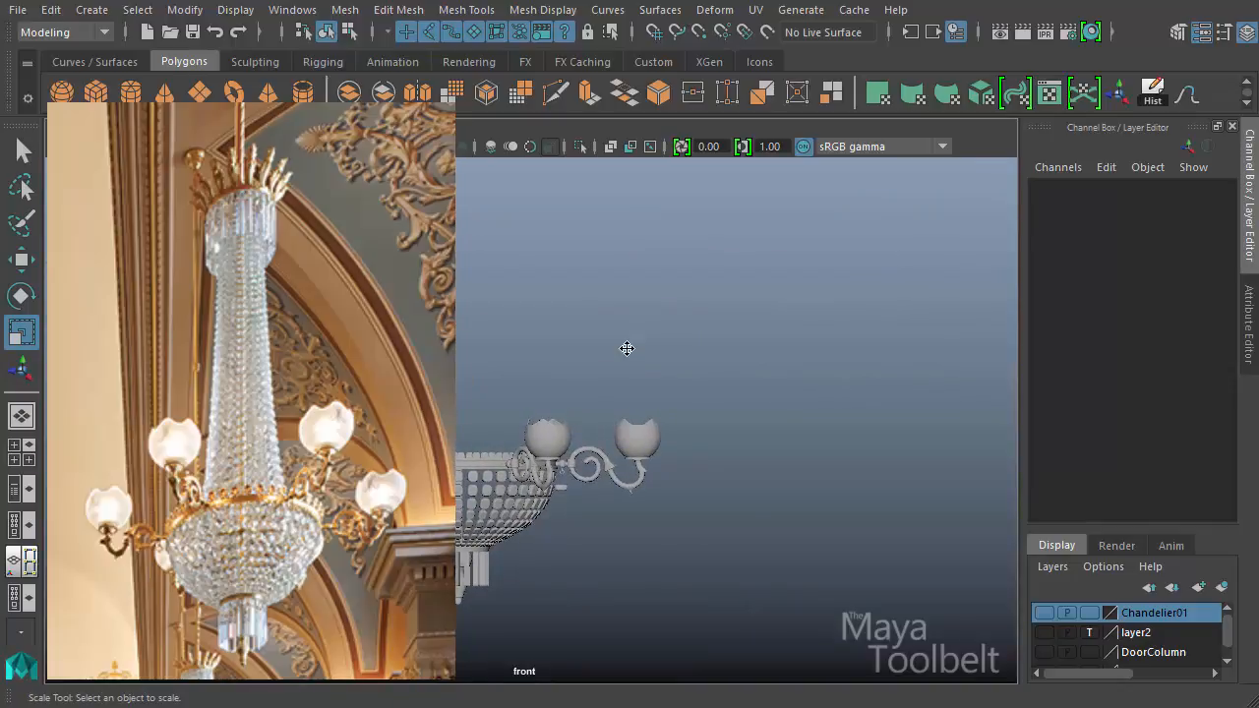
key(4)
alt+middle_drag(632, 280, 677, 340)
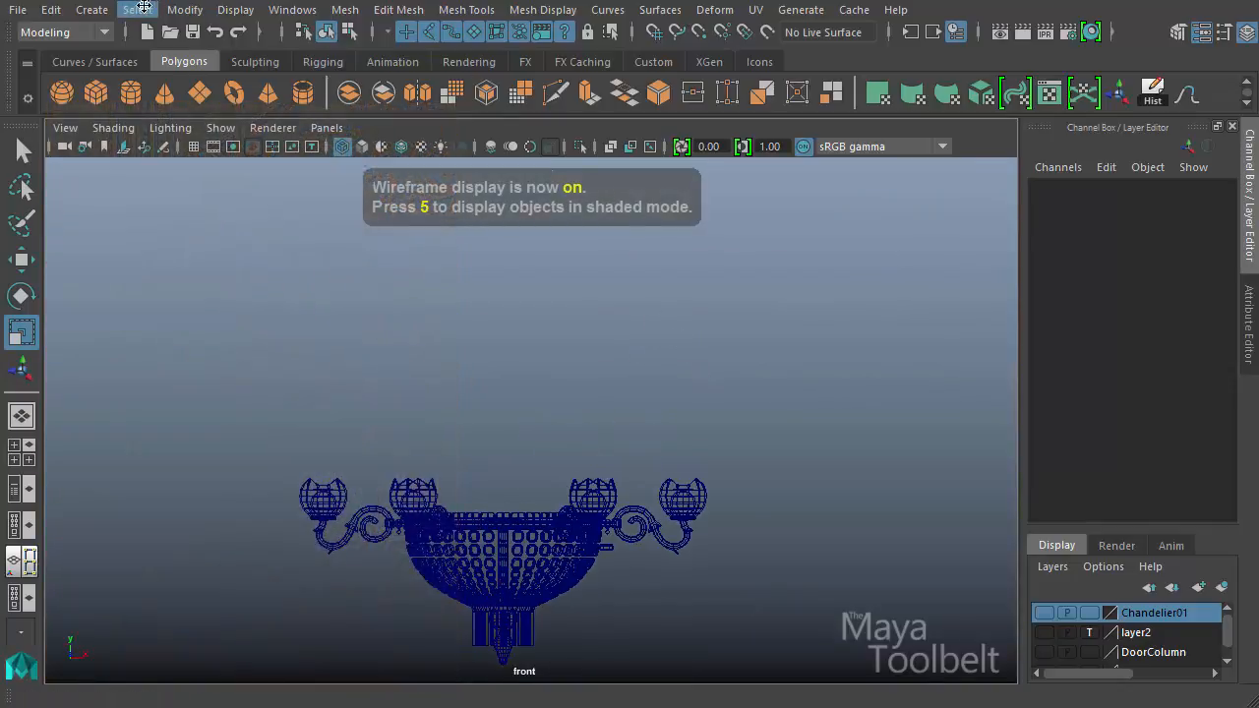
- Draw a CV curve from the bowl's upper rim, bending inward and rising steeply to about X 1.12, Y 16.3
click(92, 9)
mouse_move(210, 158)
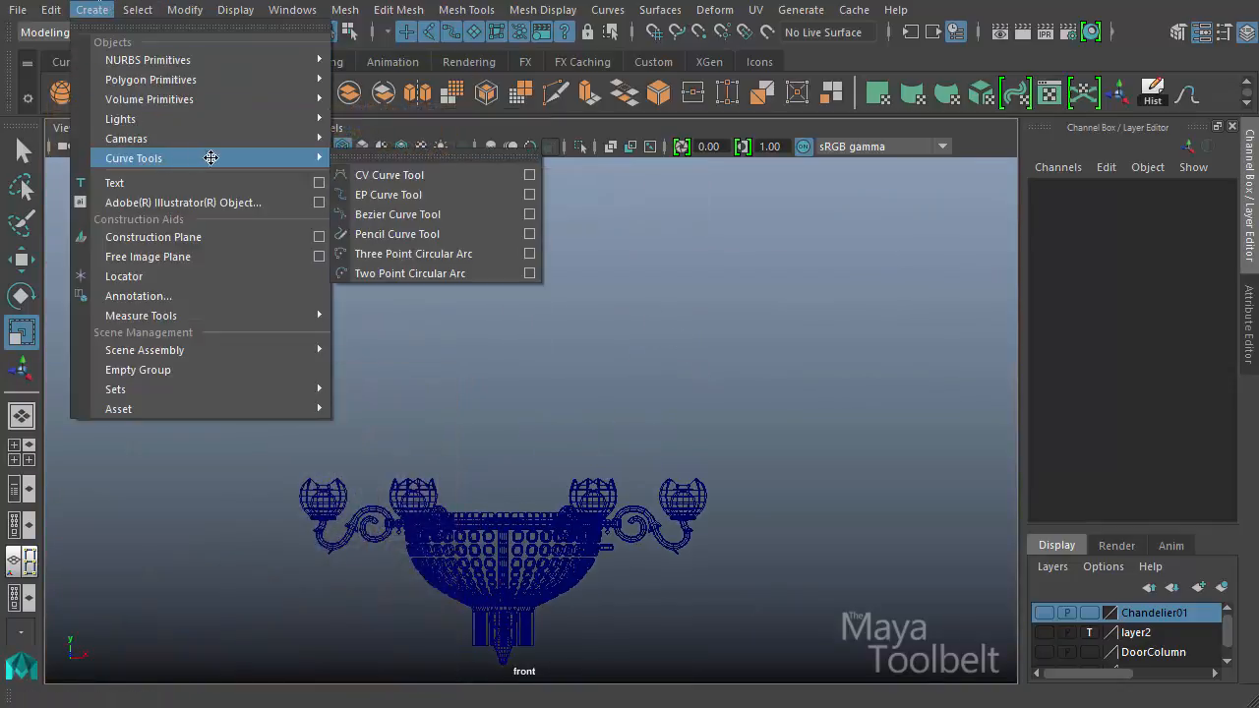
click(378, 175)
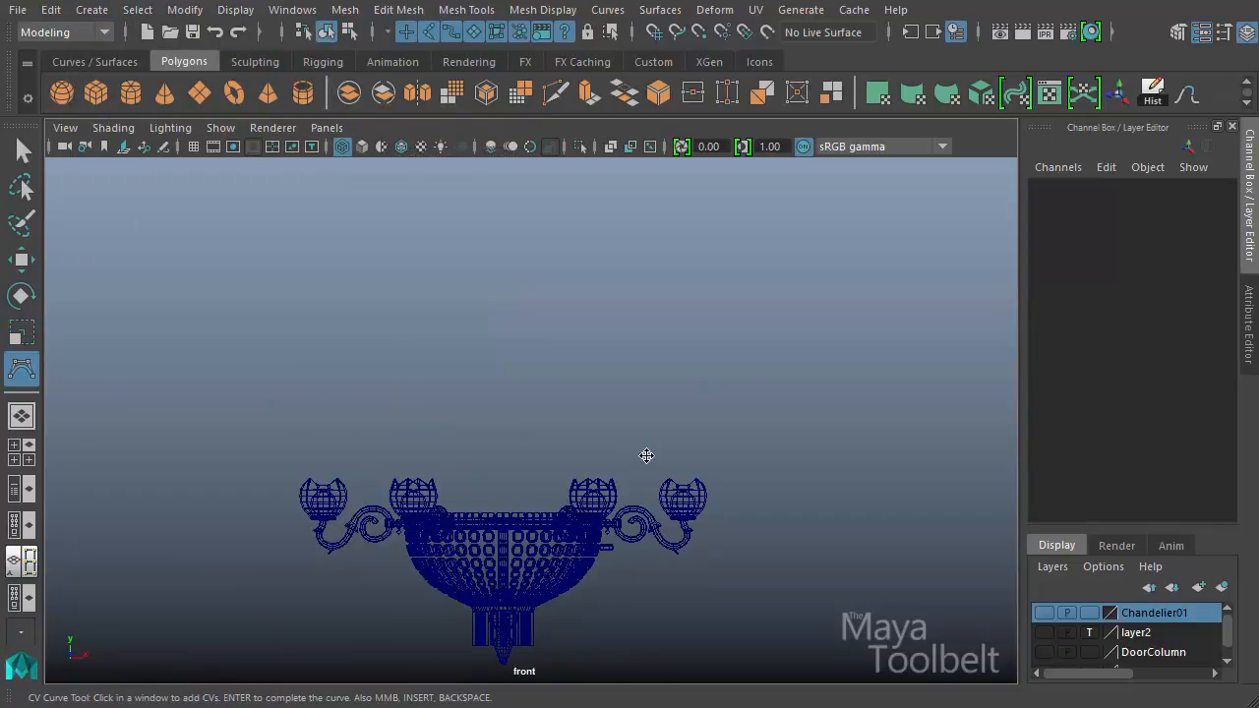
click(596, 517)
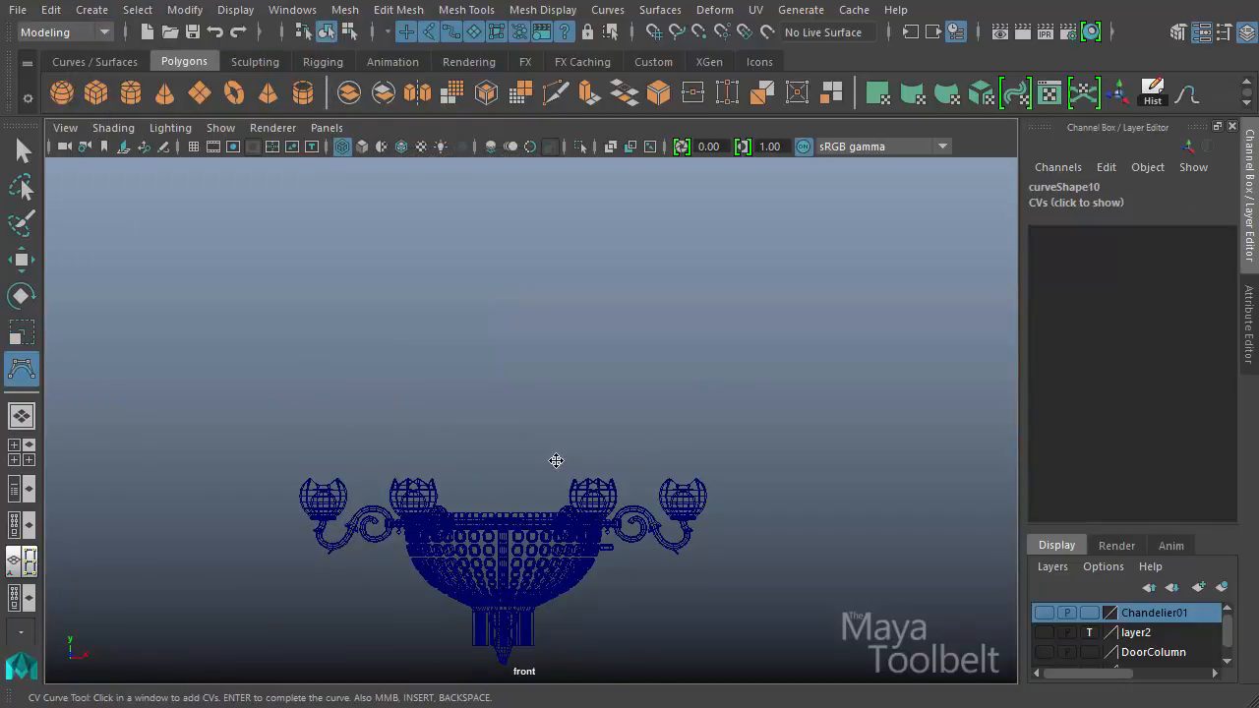
click(562, 494)
click(549, 466)
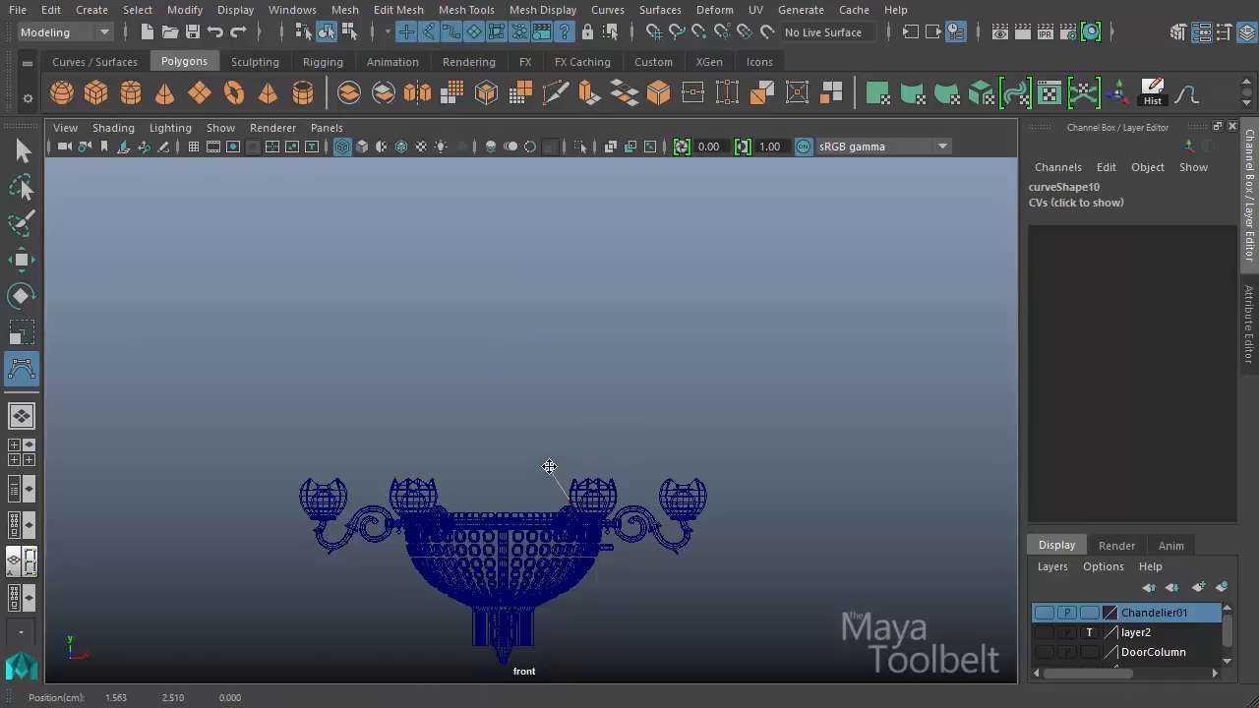
alt+middle_drag(603, 309, 623, 408)
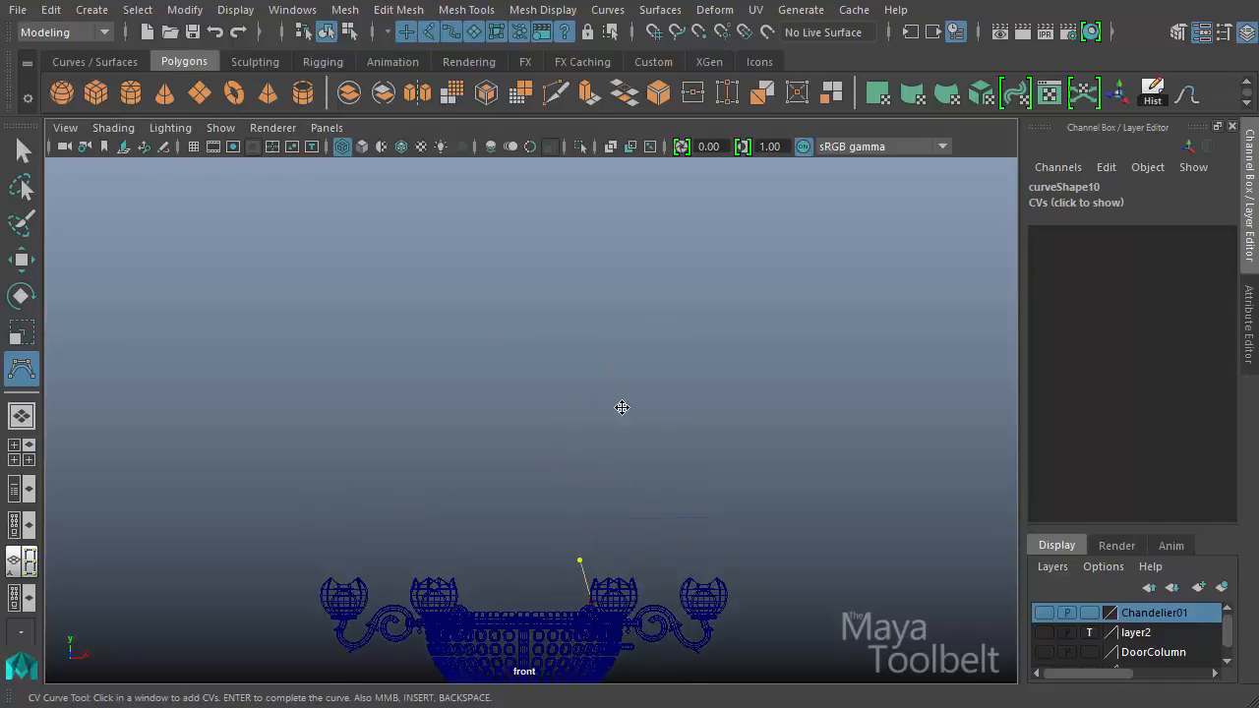
scroll(623, 408, down, 1)
drag(557, 264, 555, 173)
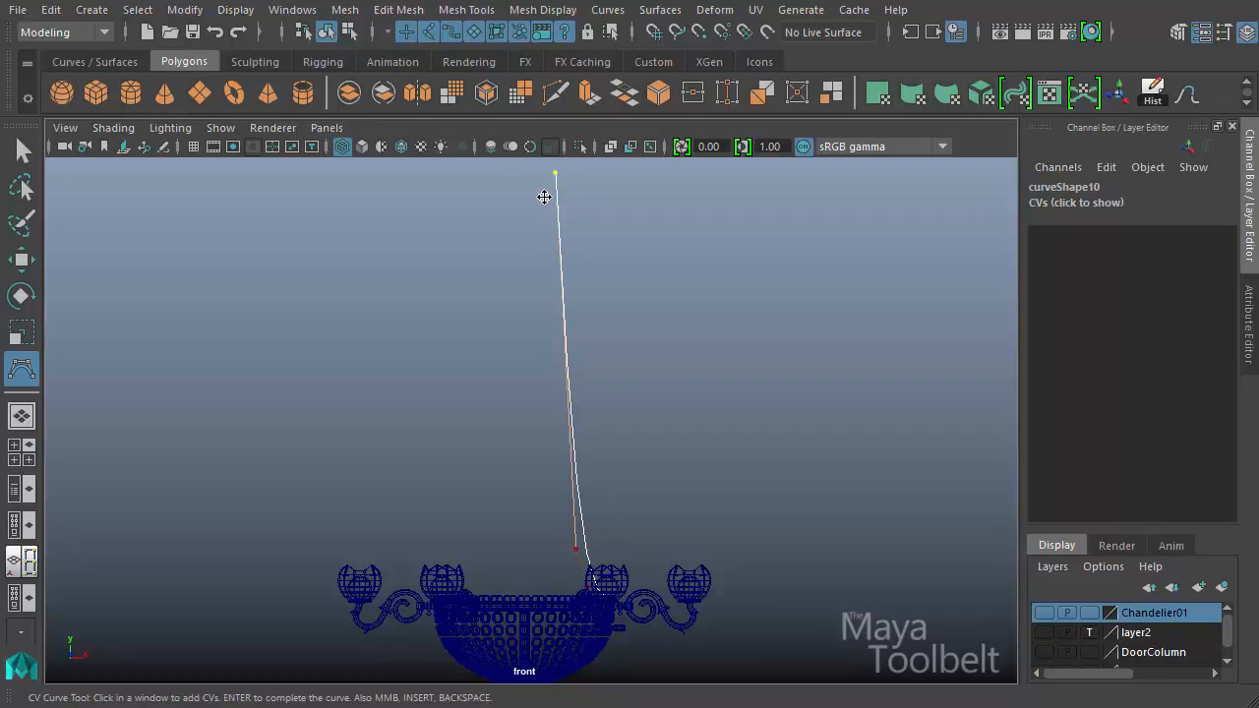
alt+middle_drag(611, 237, 643, 308)
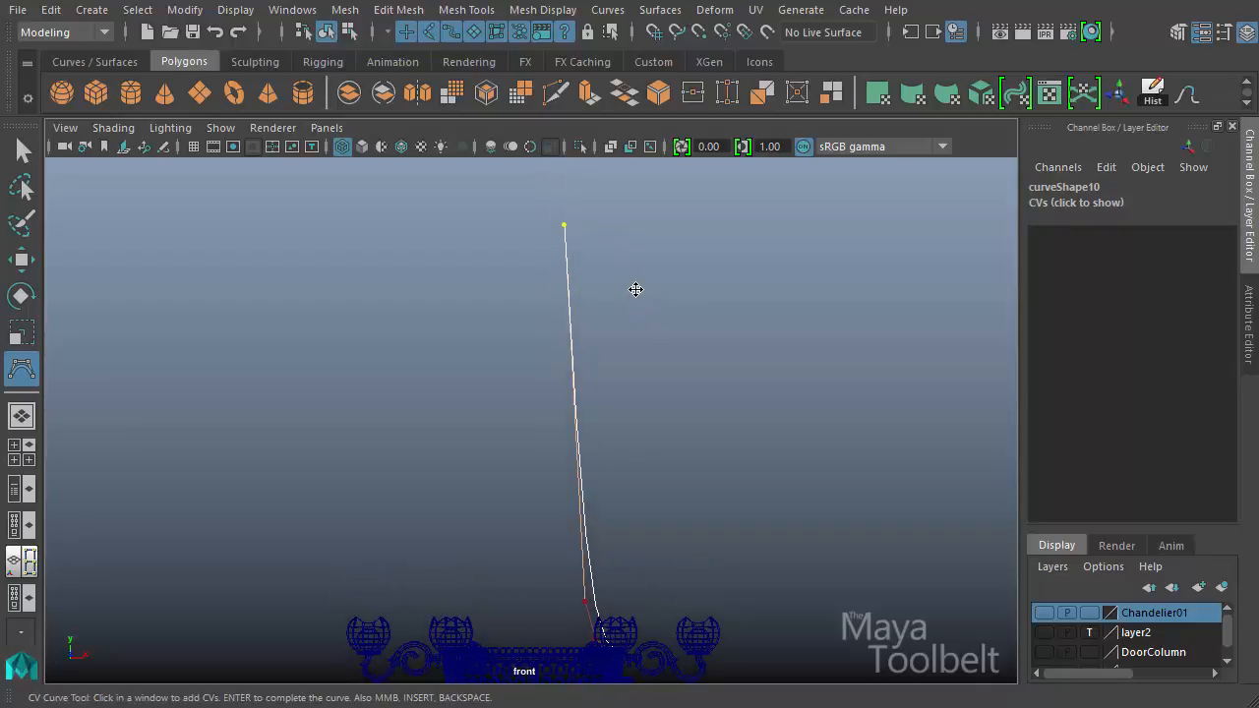
key(Return)
- In the shaded perspective view, place crystal copies clear of the chandelier, offsetting the latest along Z to 5.351, 0, -5.761
key(r)
key(space)
drag(635, 289, 739, 465)
alt+drag(725, 450, 620, 451)
click(607, 430)
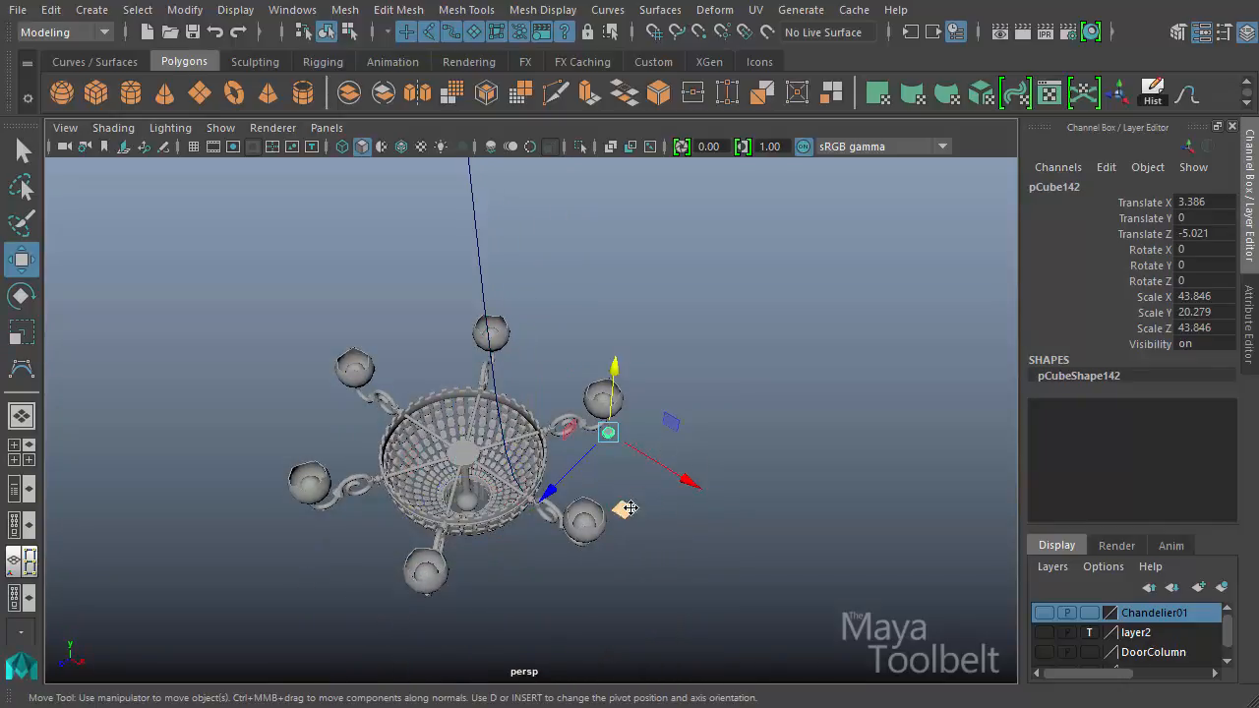
drag(629, 509, 667, 544)
drag(560, 522, 568, 518)
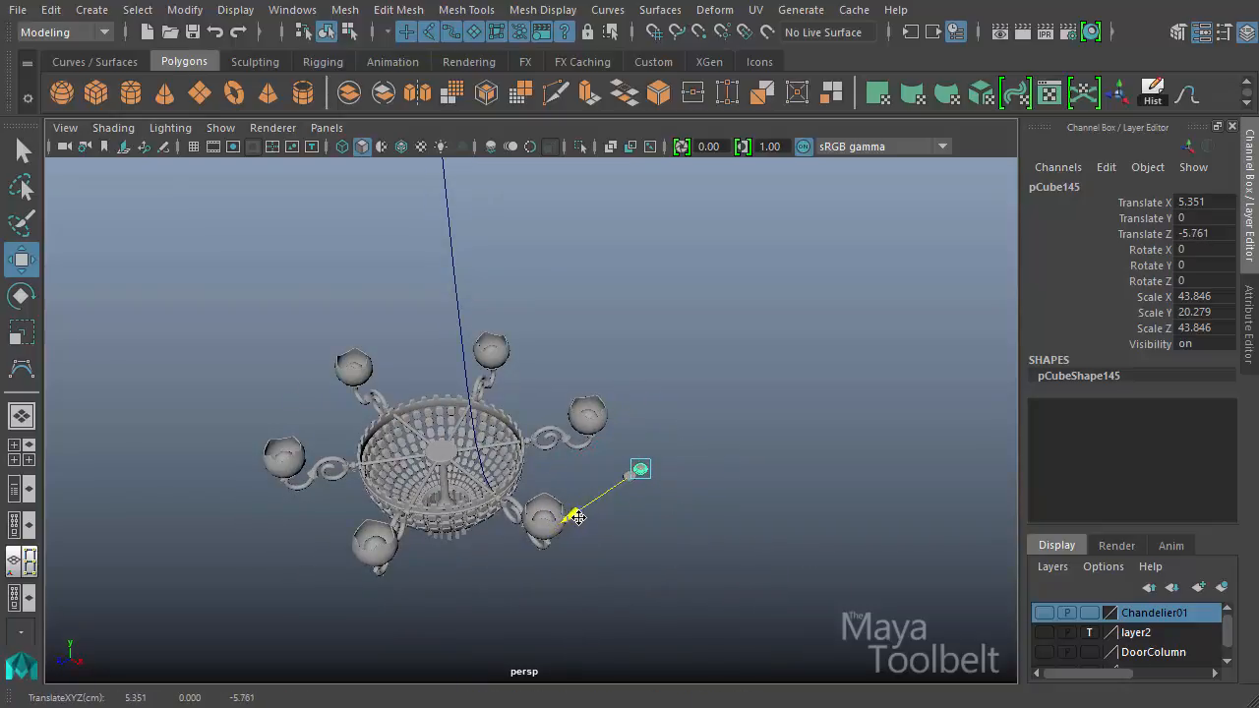
- Repeat the offset duplication to build a straight row of crystals out to about Translate Z -23.7
key(shift+d)
key(shift+d)
key(shift+d)
key(shift+d)
key(shift+d)
key(shift+d)
key(shift+d)
key(shift+d)
key(shift+d)
key(shift+d)
key(shift+d)
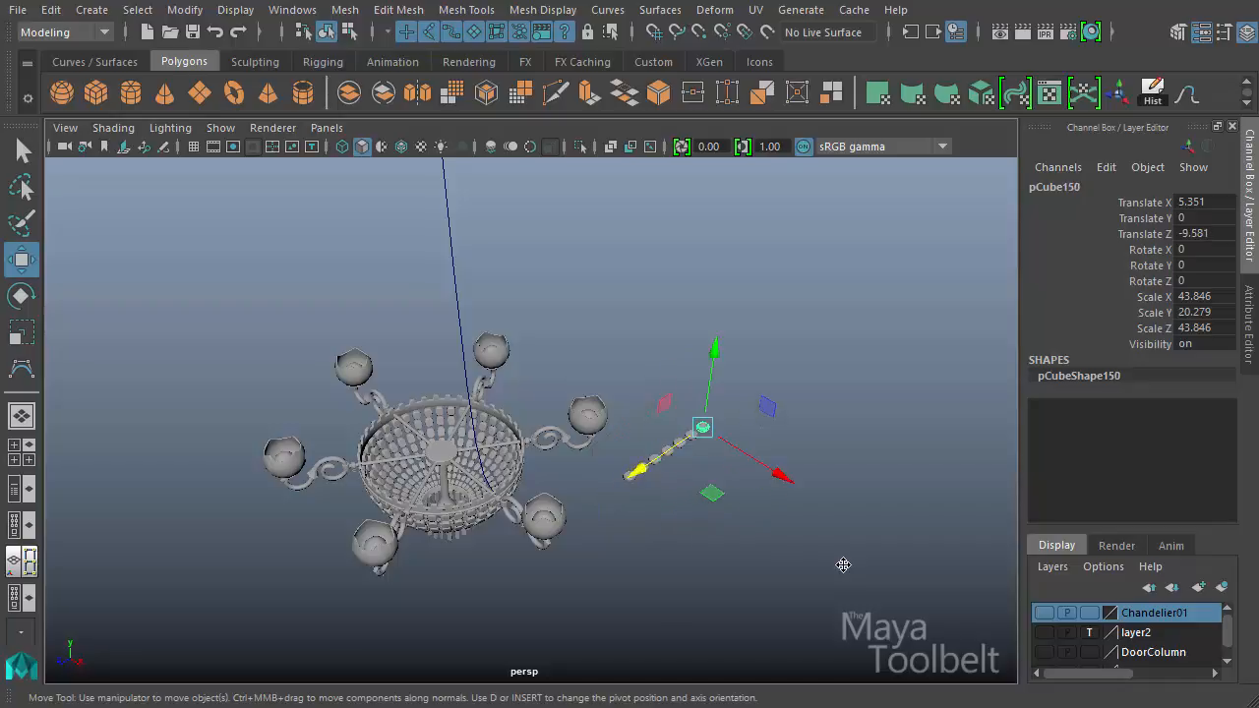
key(shift+d)
key(shift+d)
key(shift+d)
key(shift+d)
key(shift+d)
key(shift+d)
key(shift+d)
key(shift+d)
key(shift+d)
key(shift+d)
key(shift+d)
key(shift+d)
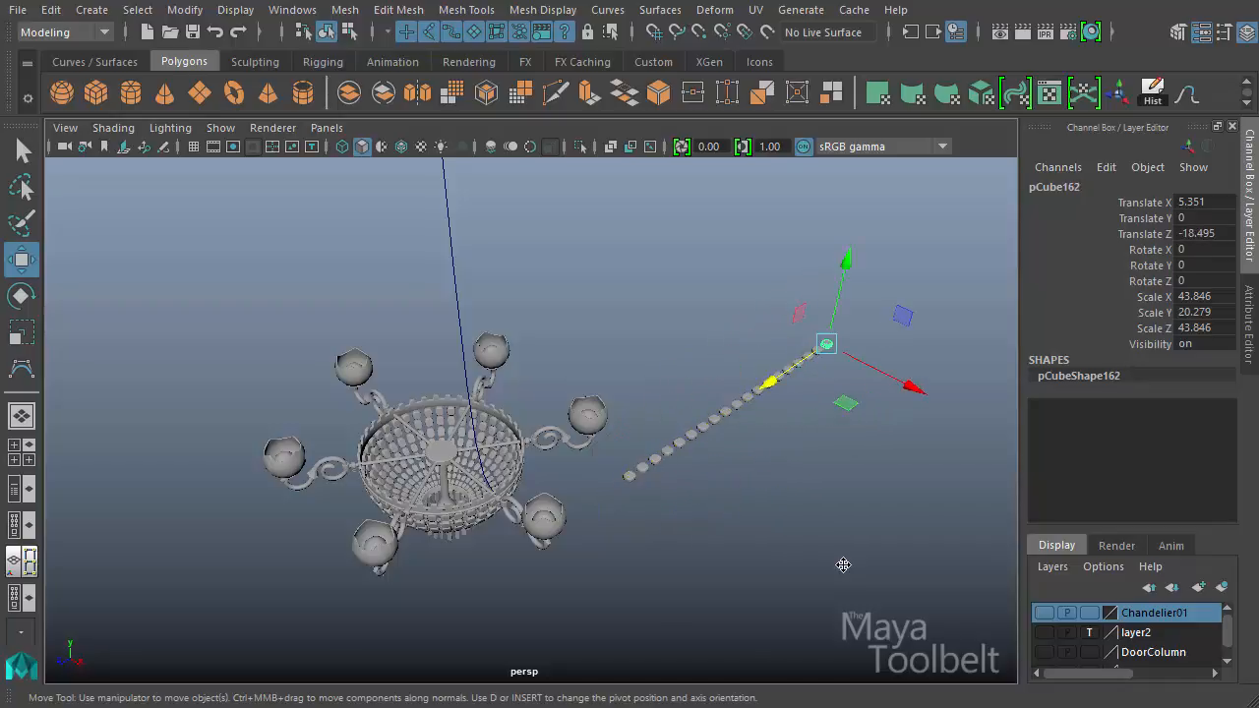
key(shift+d)
- Select the row of crystals together with the tall curve and distribute the crystals with Position Along Curve
alt+drag(832, 502, 874, 438)
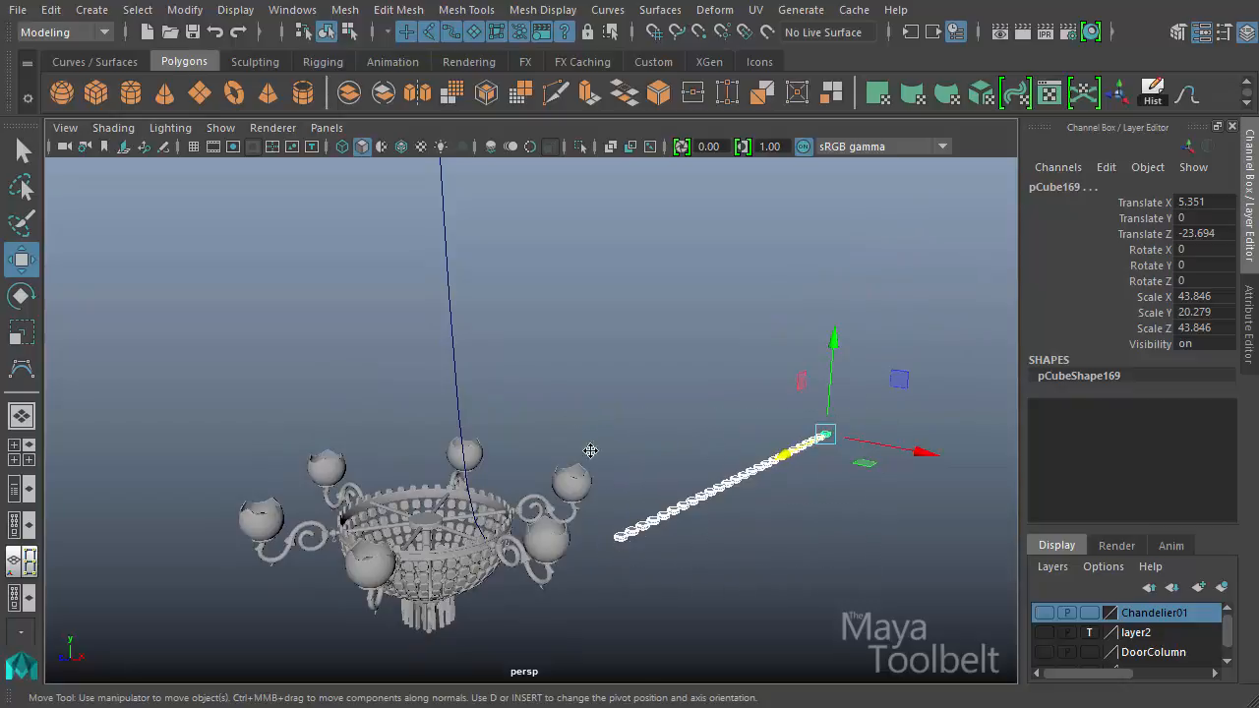
click(444, 289)
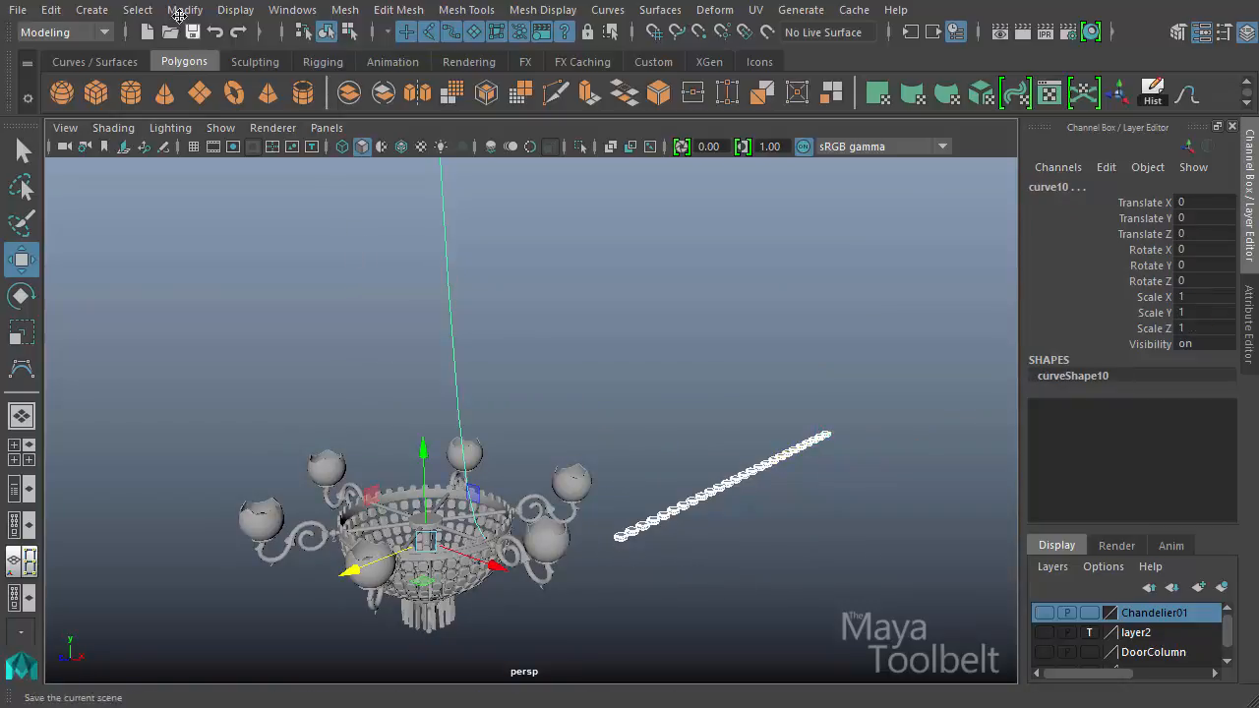
click(169, 10)
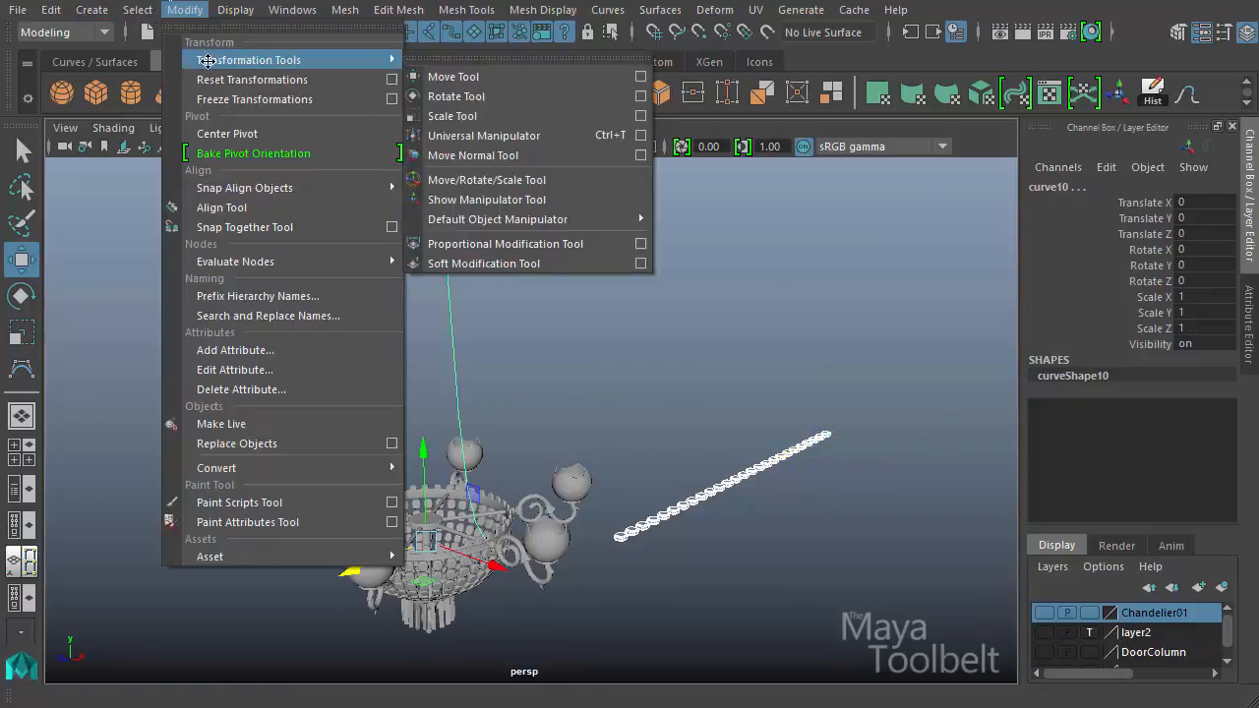
mouse_move(299, 188)
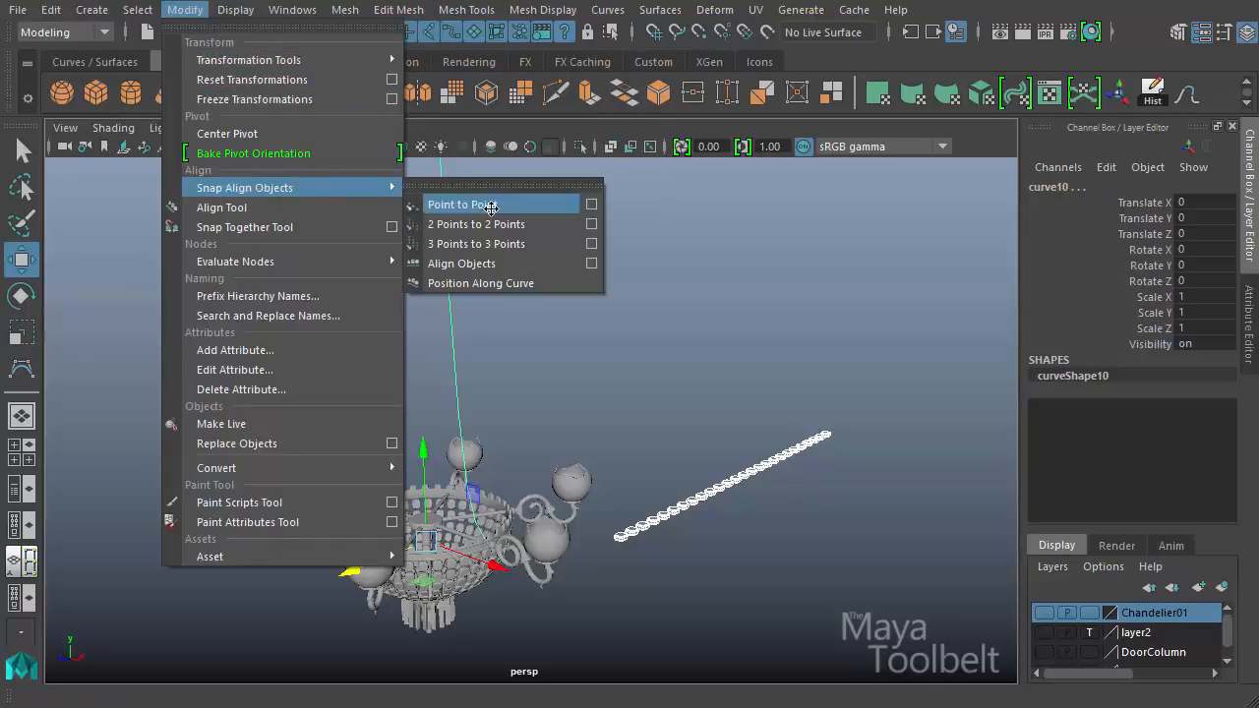
click(481, 284)
alt+drag(590, 325, 624, 281)
click(663, 283)
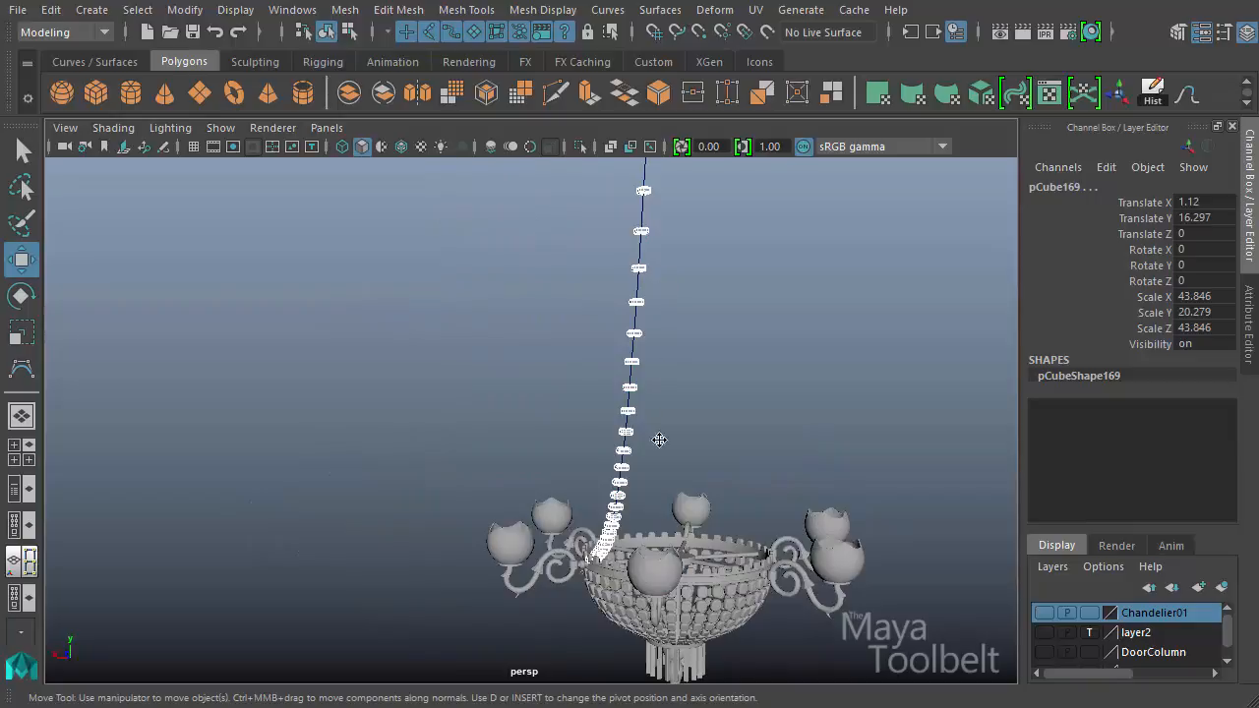
- Rotate the crystals distributed along the tall curve about Z to -80.957 degrees
key(e)
alt+drag(738, 223, 669, 449)
drag(542, 311, 408, 383)
alt+drag(408, 382, 381, 246)
middle_drag(360, 330, 454, 365)
alt+drag(346, 449, 584, 413)
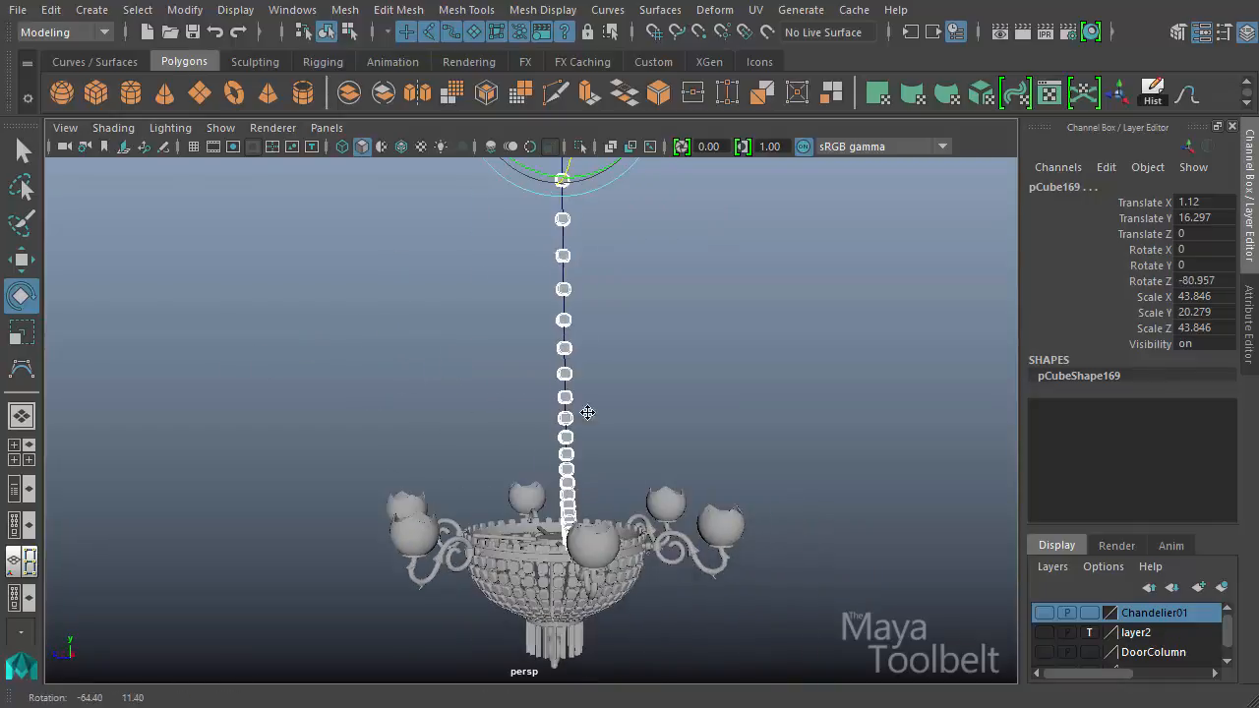
- Check the crystal spacing along the strand from several sides, and undo the rotation and the distribution along the curve
alt+middle_drag(421, 436, 388, 373)
alt+right_drag(387, 373, 966, 360)
alt+drag(966, 361, 516, 582)
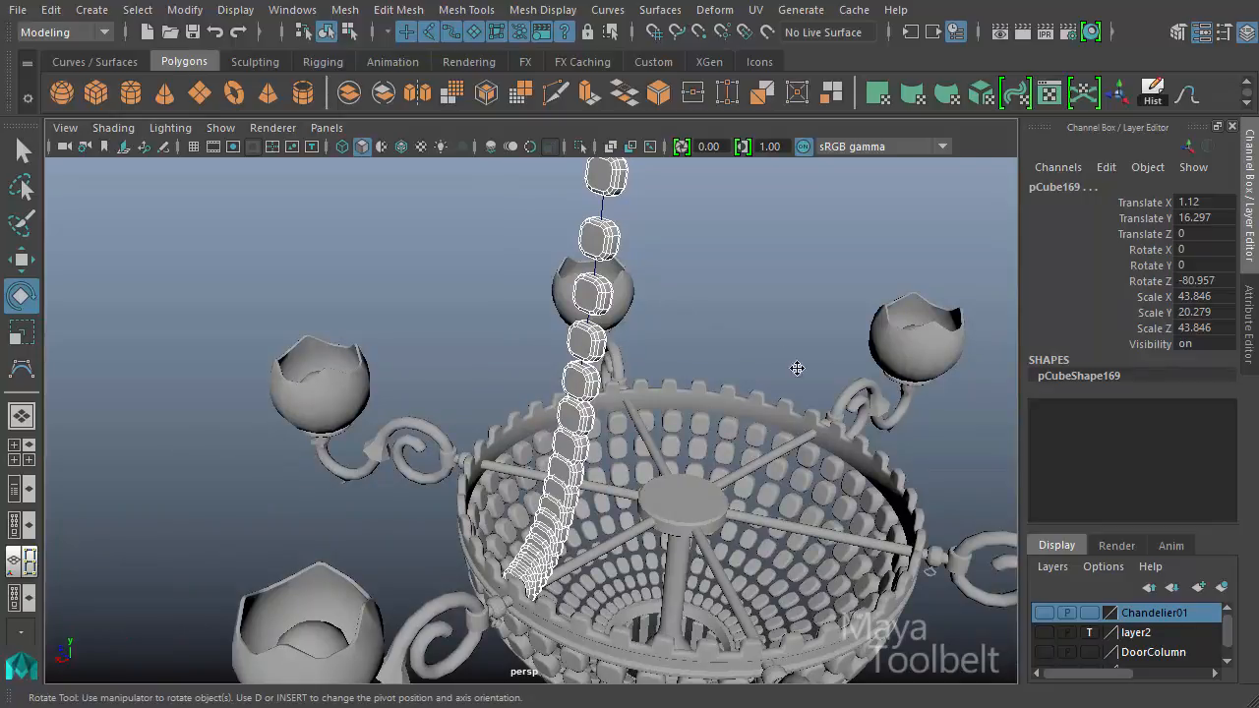
alt+drag(796, 368, 589, 429)
alt+drag(547, 512, 515, 569)
alt+drag(645, 419, 815, 429)
alt+right_drag(815, 429, 488, 348)
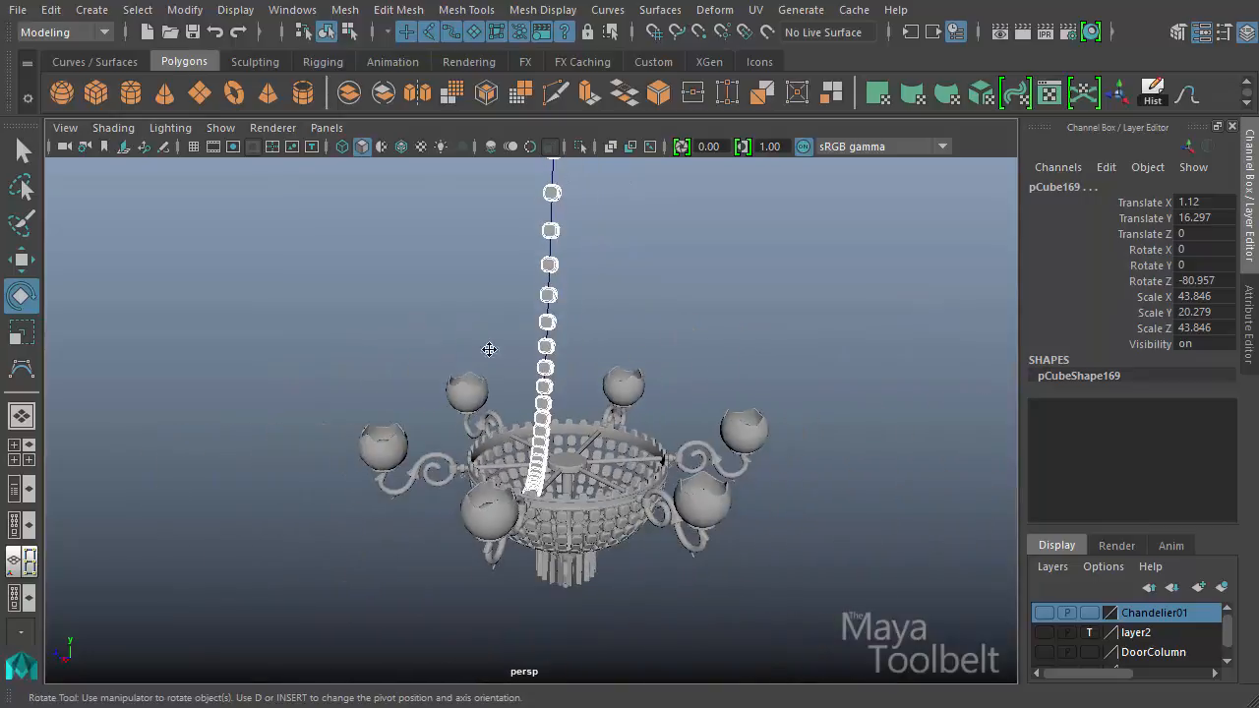
alt+drag(489, 349, 823, 353)
key(ctrl+z)
key(ctrl+z)
key(ctrl+z)
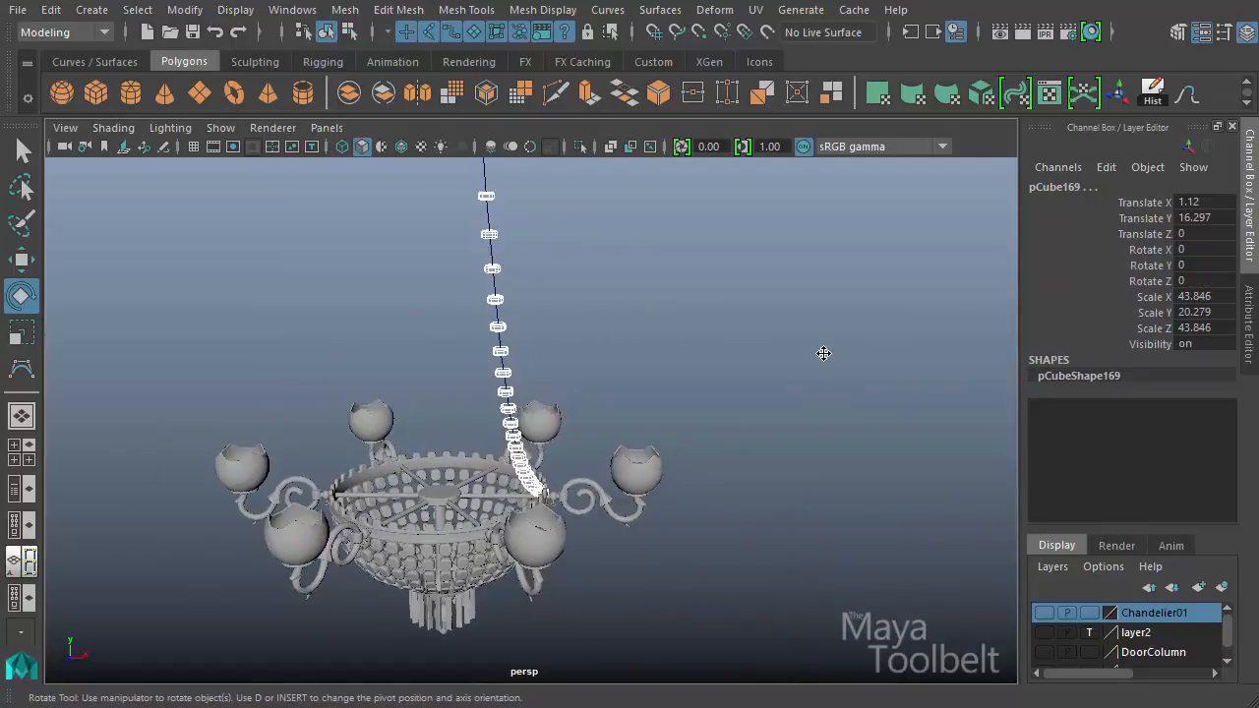
- Select the tall curve on its own and examine how its control vertices are spread along its length
alt+drag(773, 368, 652, 383)
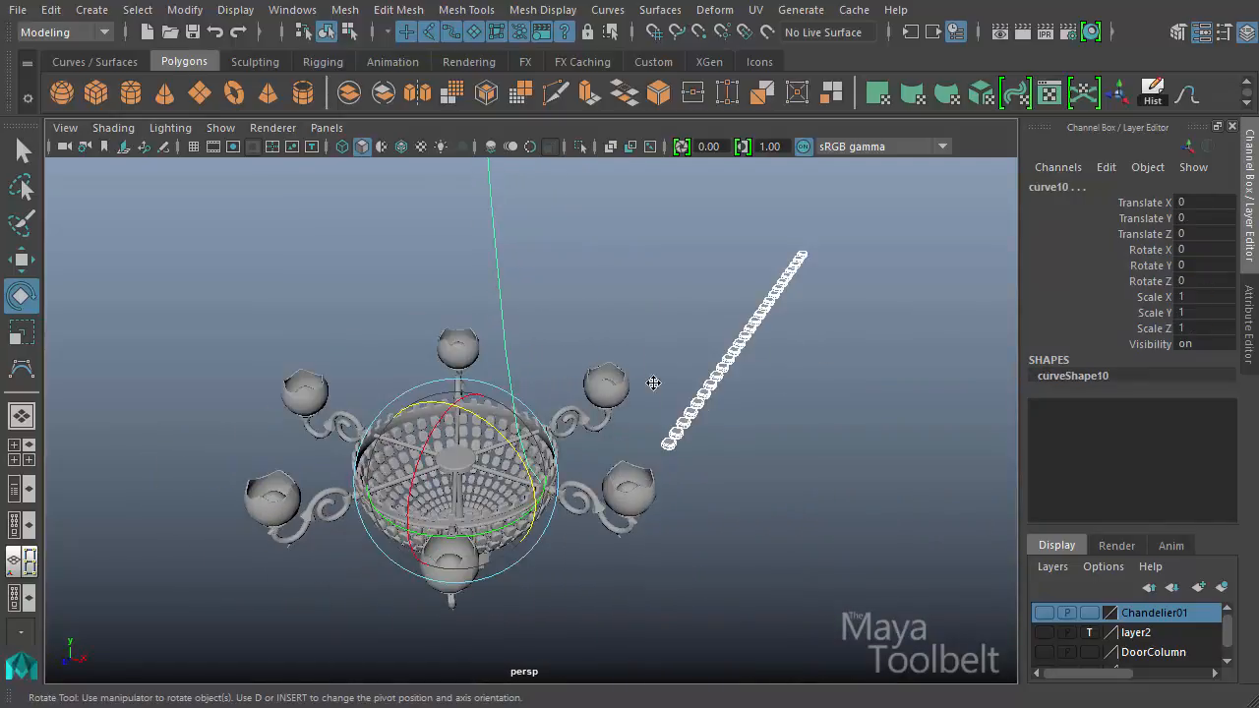
key(w)
click(502, 267)
alt+drag(502, 267, 590, 226)
alt+right_drag(590, 226, 512, 264)
alt+drag(619, 269, 643, 410)
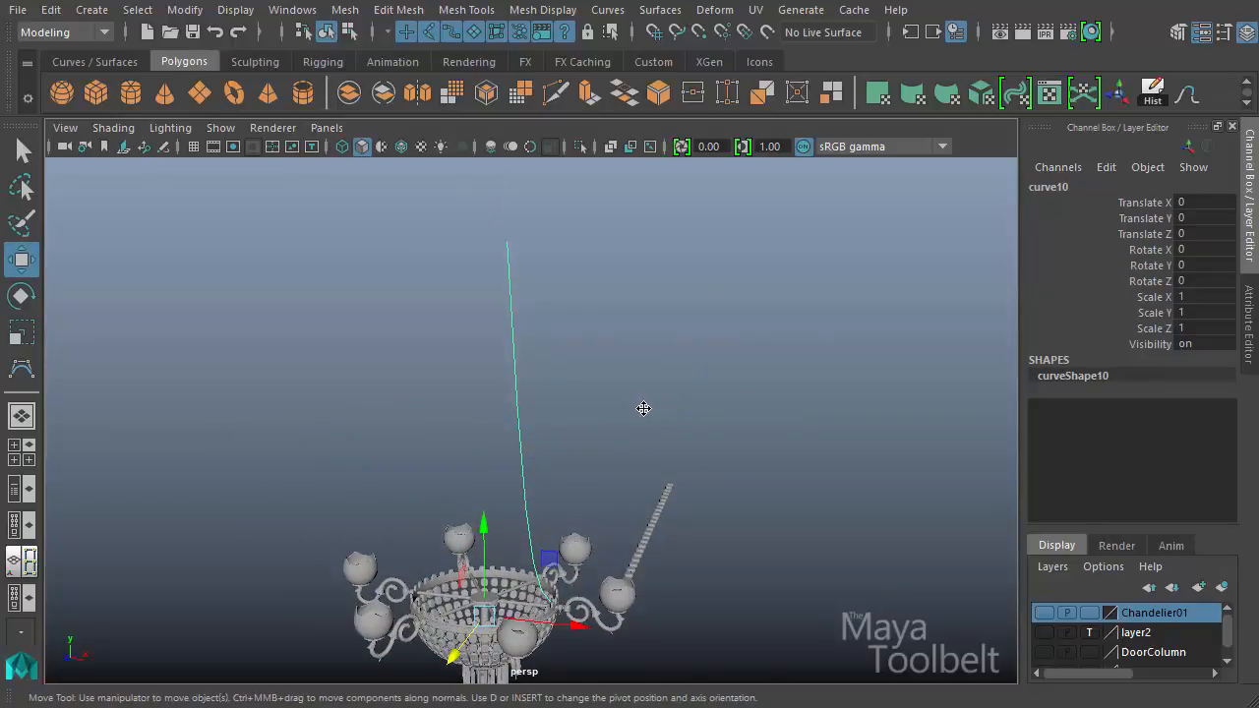
right_drag(556, 337, 534, 343)
alt+drag(534, 344, 726, 424)
drag(517, 534, 689, 646)
alt+drag(739, 593, 658, 485)
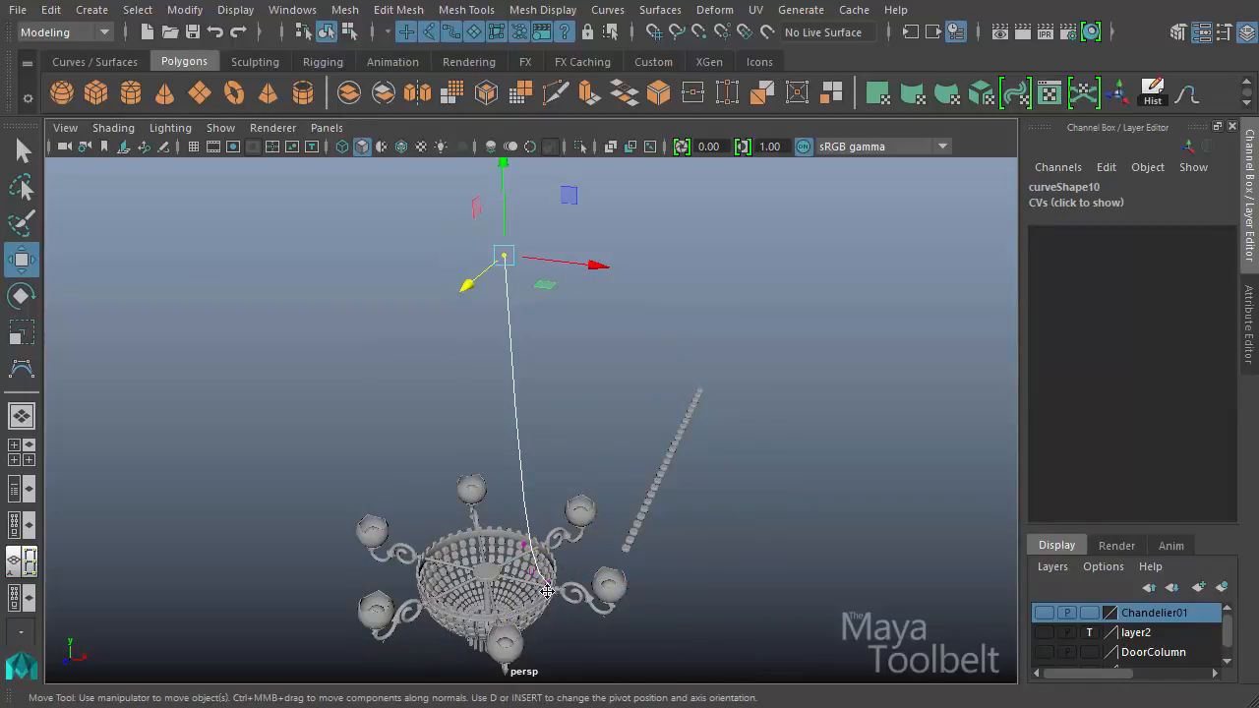
alt+drag(563, 608, 576, 429)
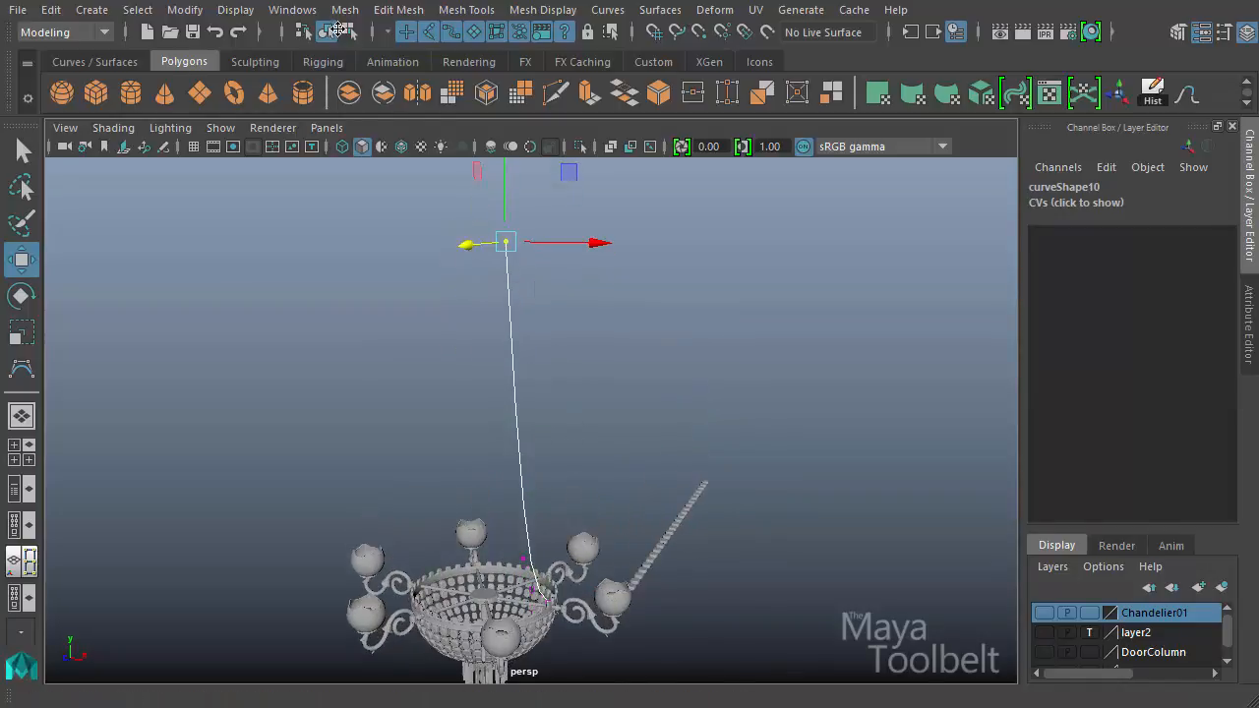
- Rebuild the tall curve uniformly with 8 spans and cubic degree, keeping its ends and tangents
click(326, 32)
click(609, 9)
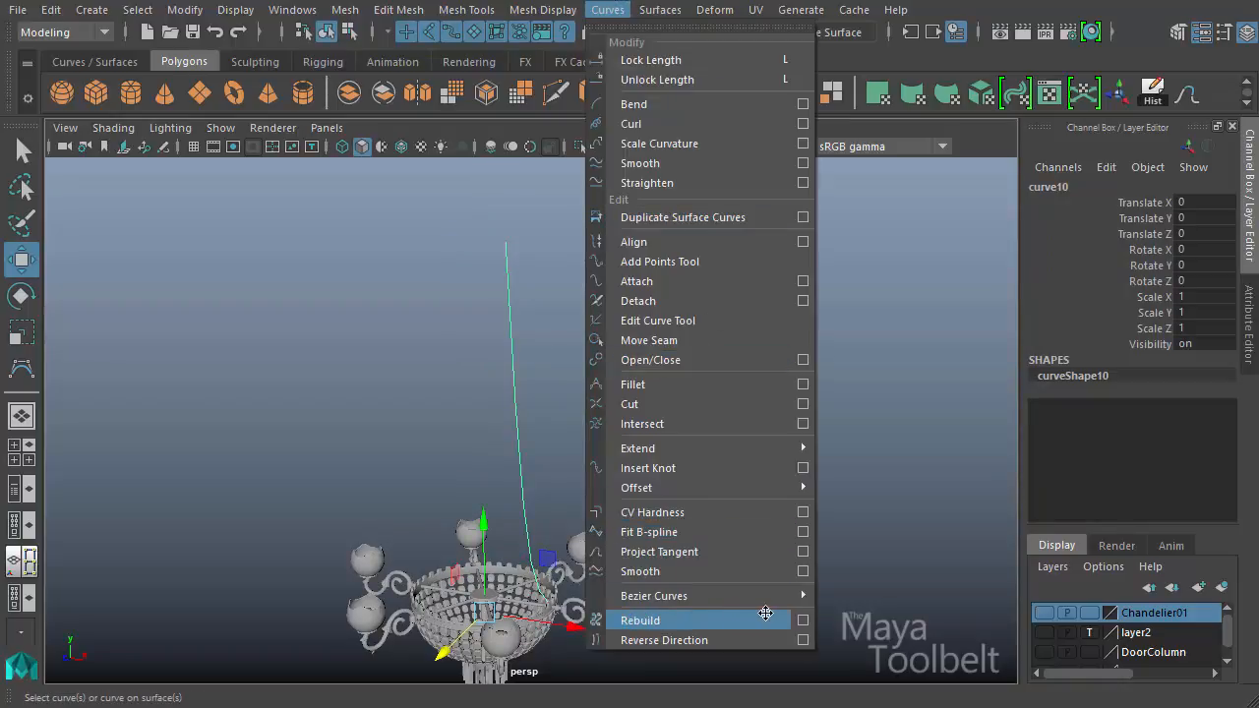
click(802, 617)
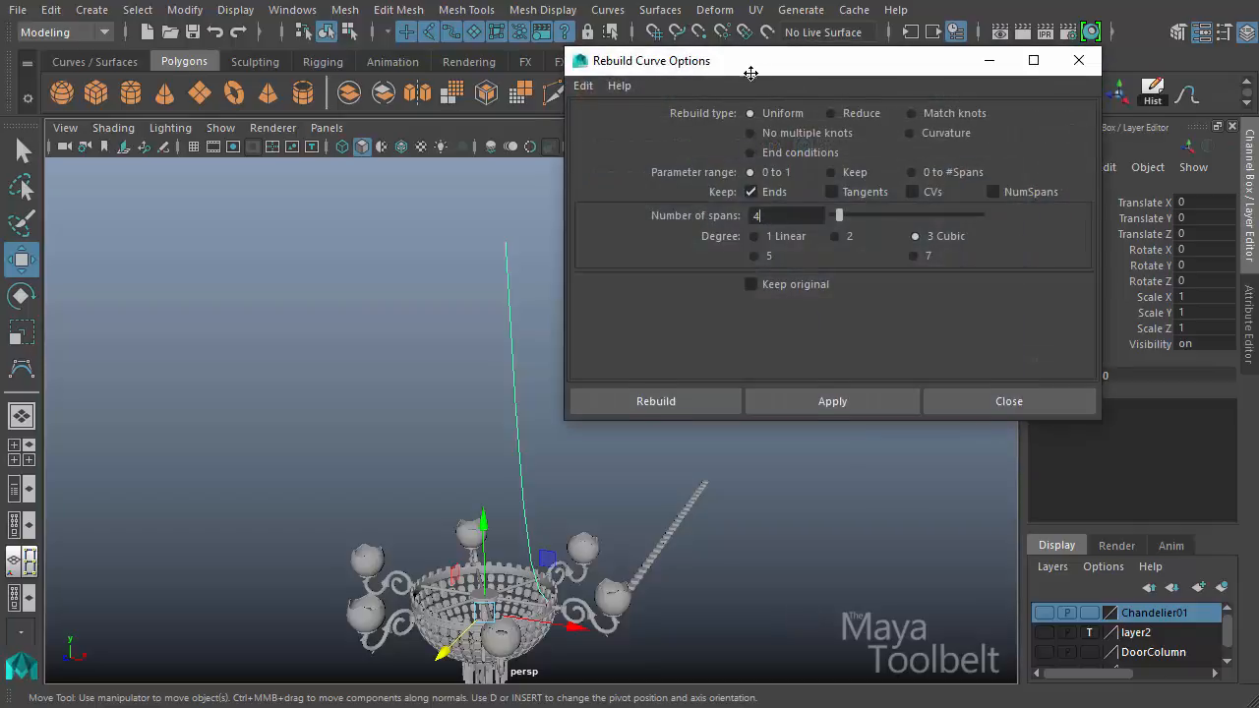
drag(751, 74, 652, 87)
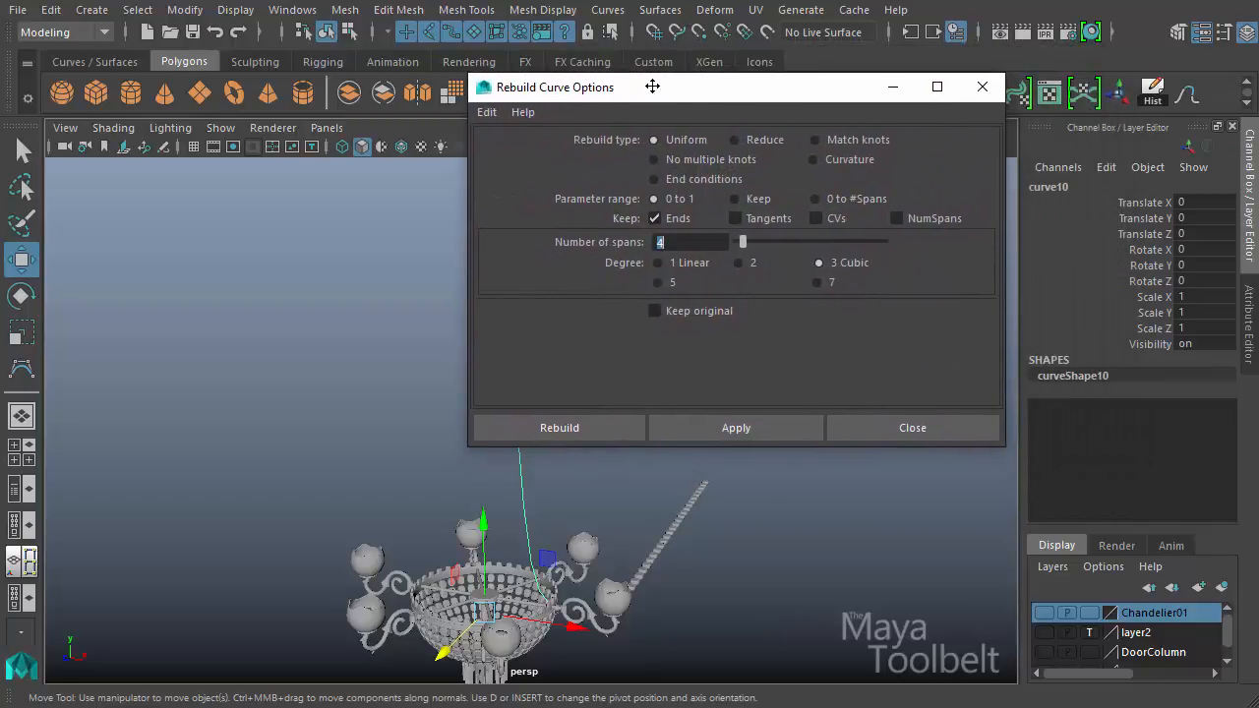
key(ctrl+a)
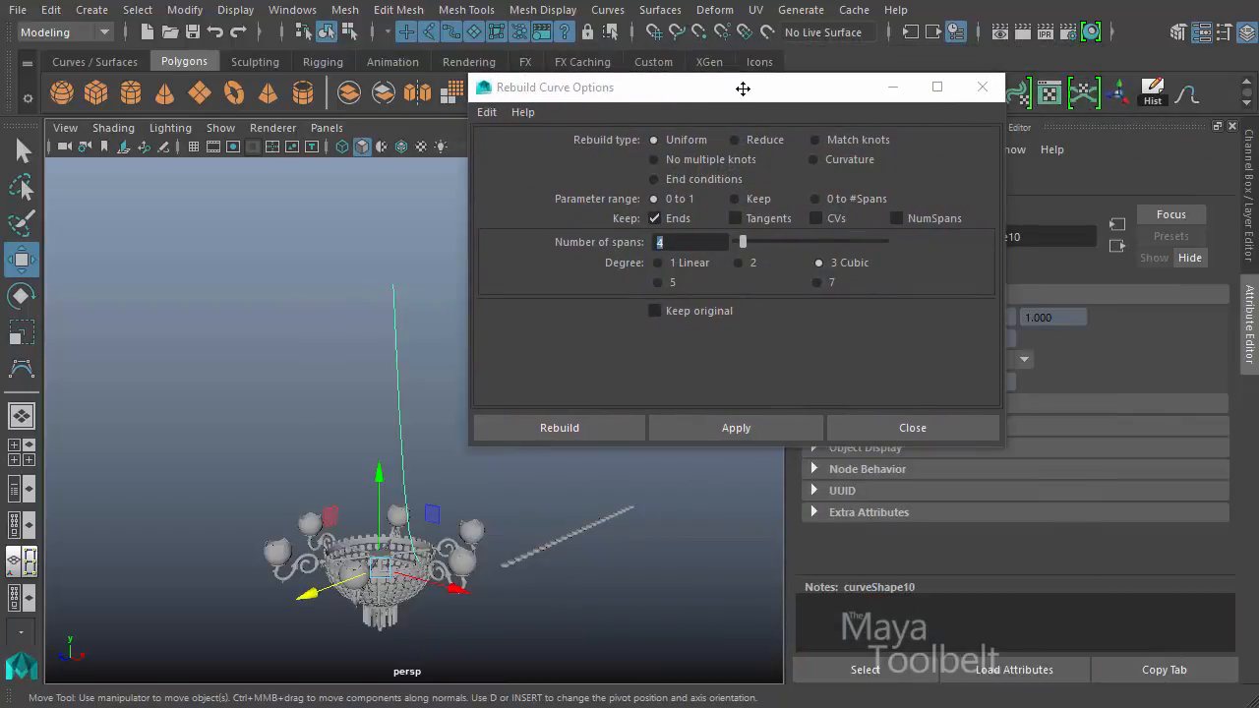
drag(738, 88, 479, 30)
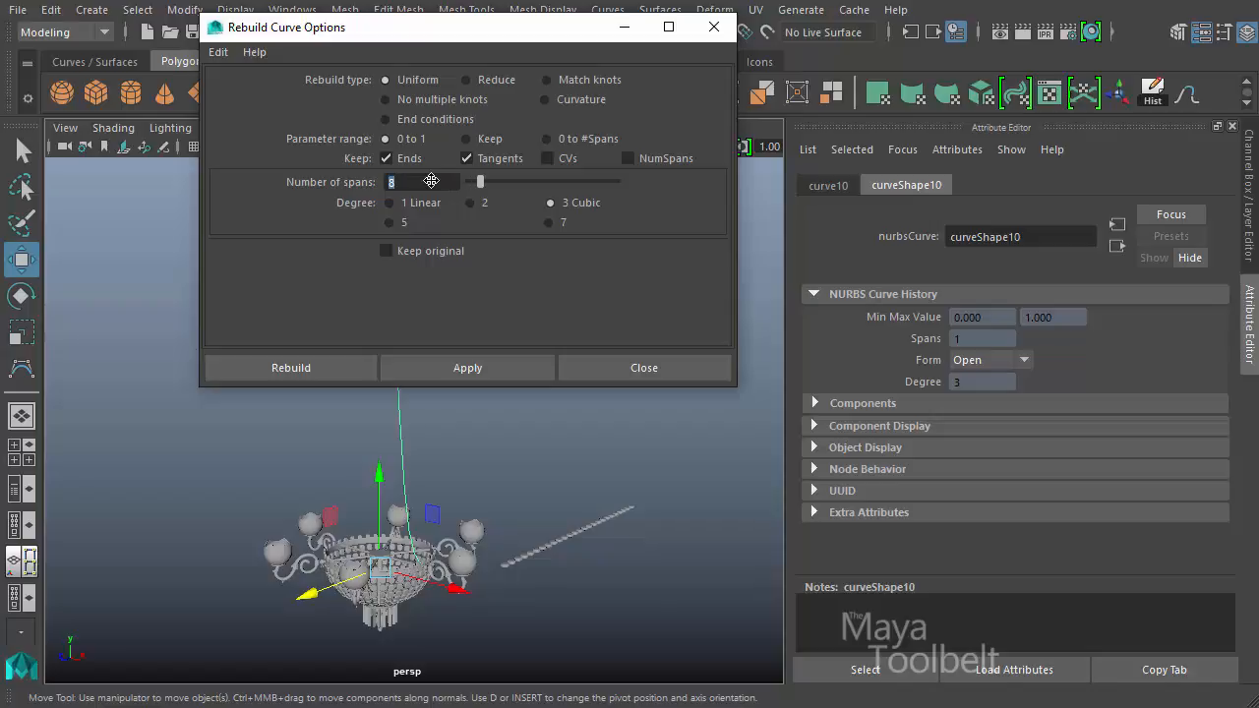
drag(399, 36, 660, 14)
click(722, 343)
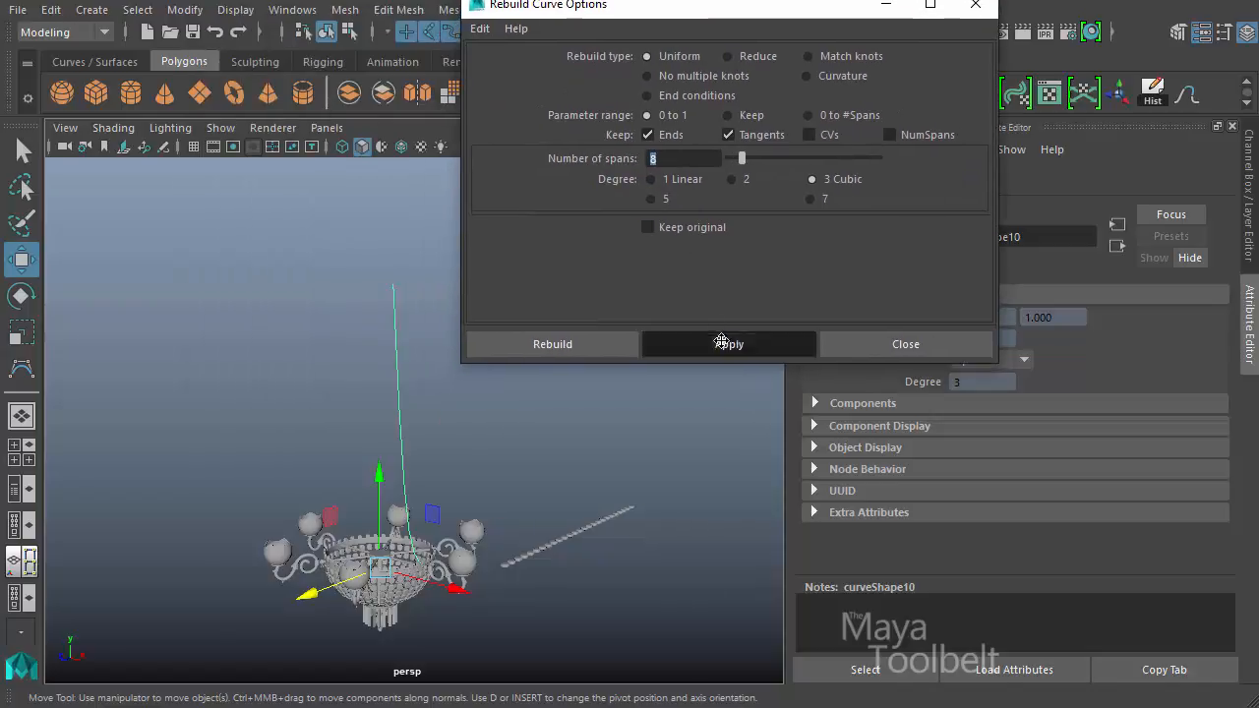
- Examine the rebuilt curve's control vertices, and undo the 8-span rebuild
right_drag(401, 383, 291, 384)
alt+drag(407, 413, 473, 425)
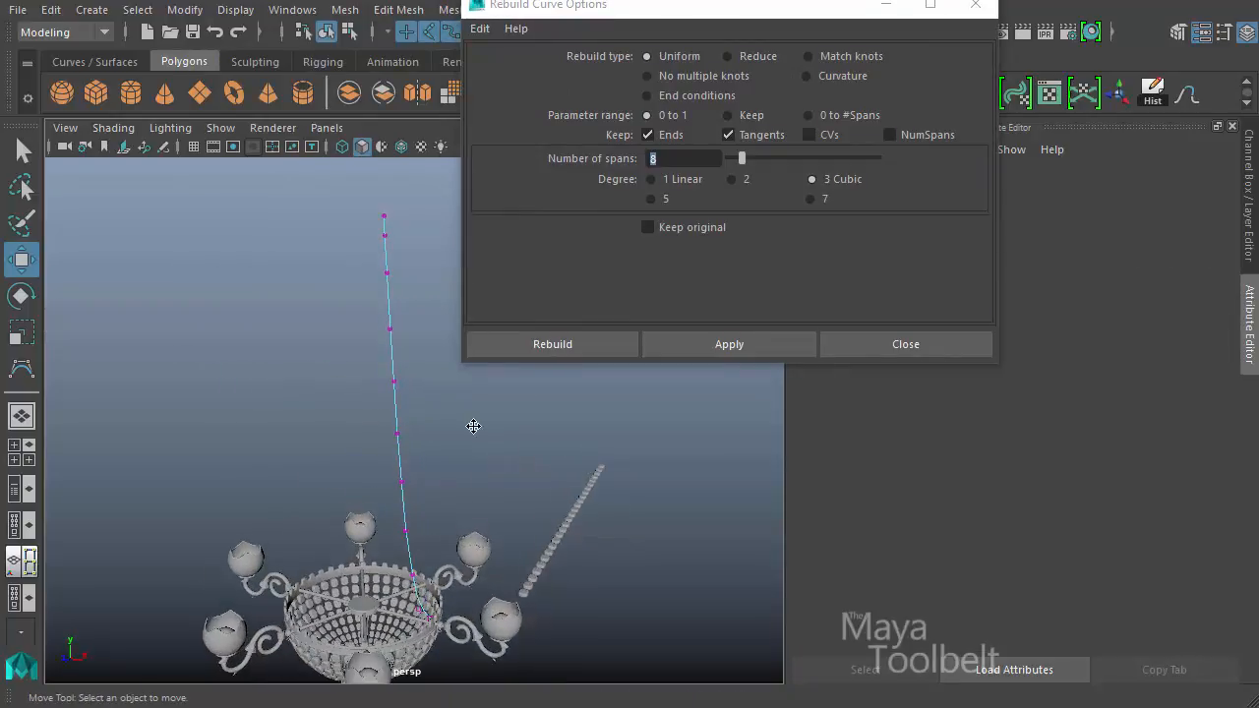
alt+drag(464, 594, 485, 613)
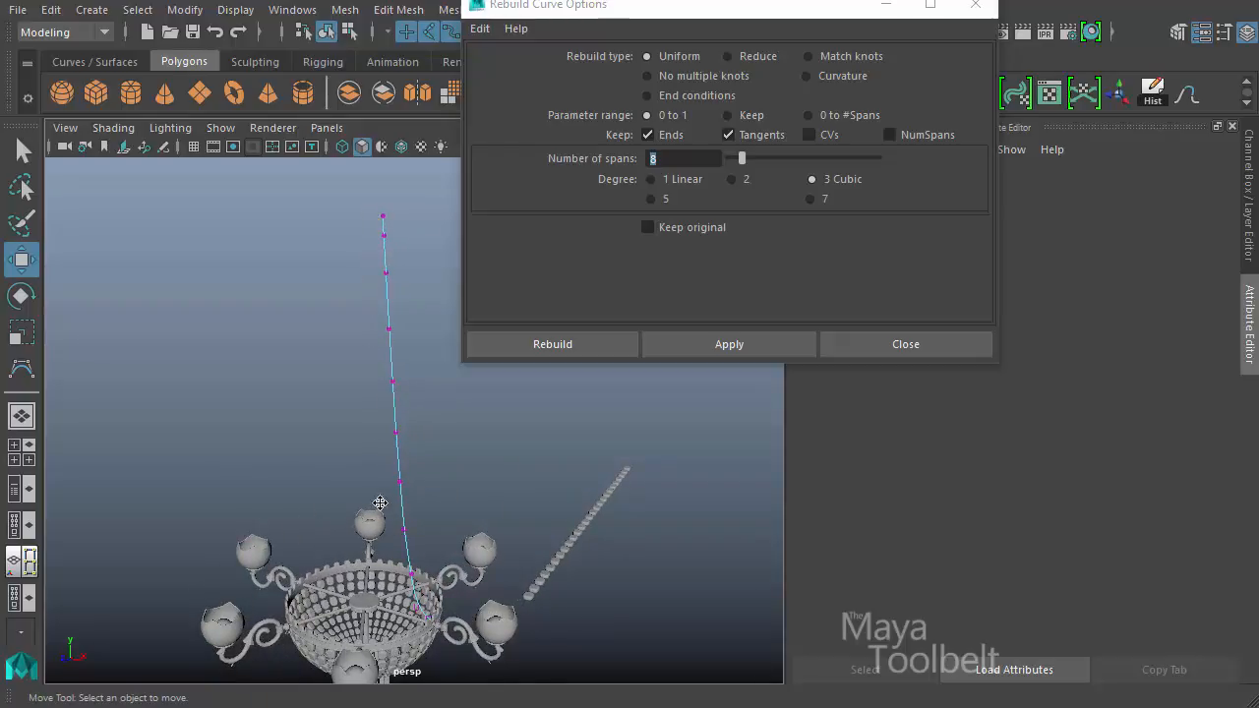
alt+drag(488, 541, 442, 524)
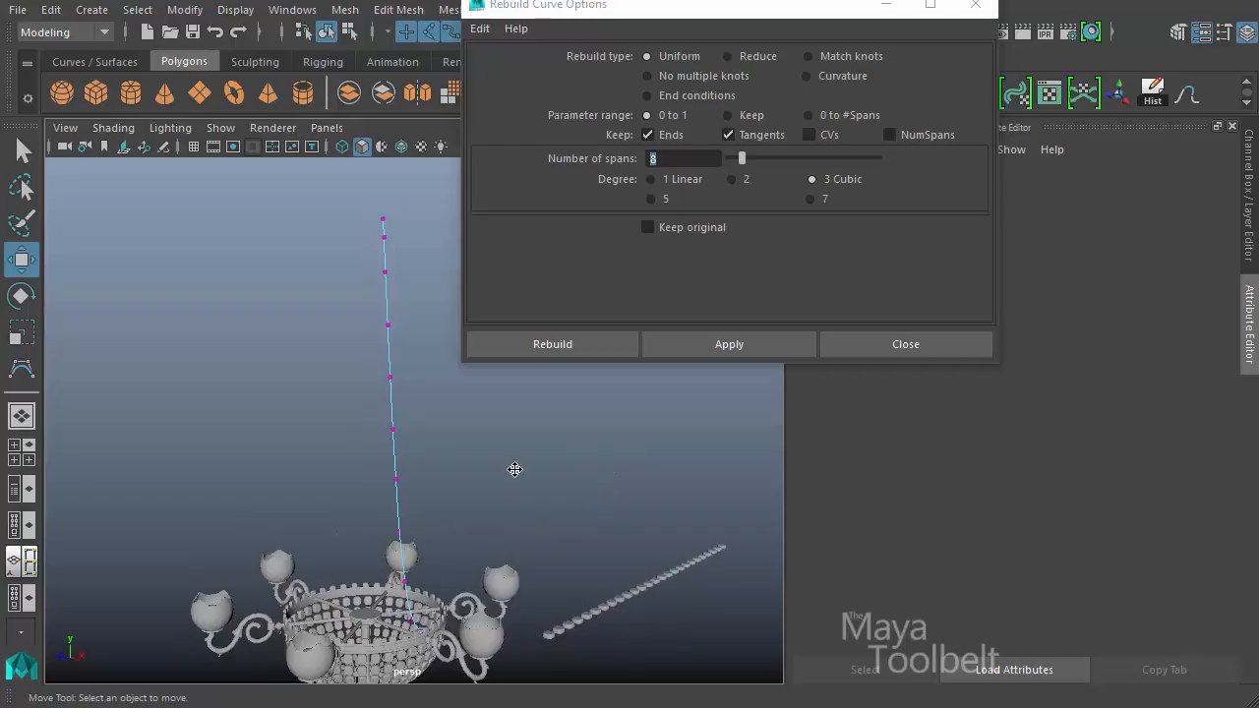
alt+drag(515, 469, 523, 480)
key(F8)
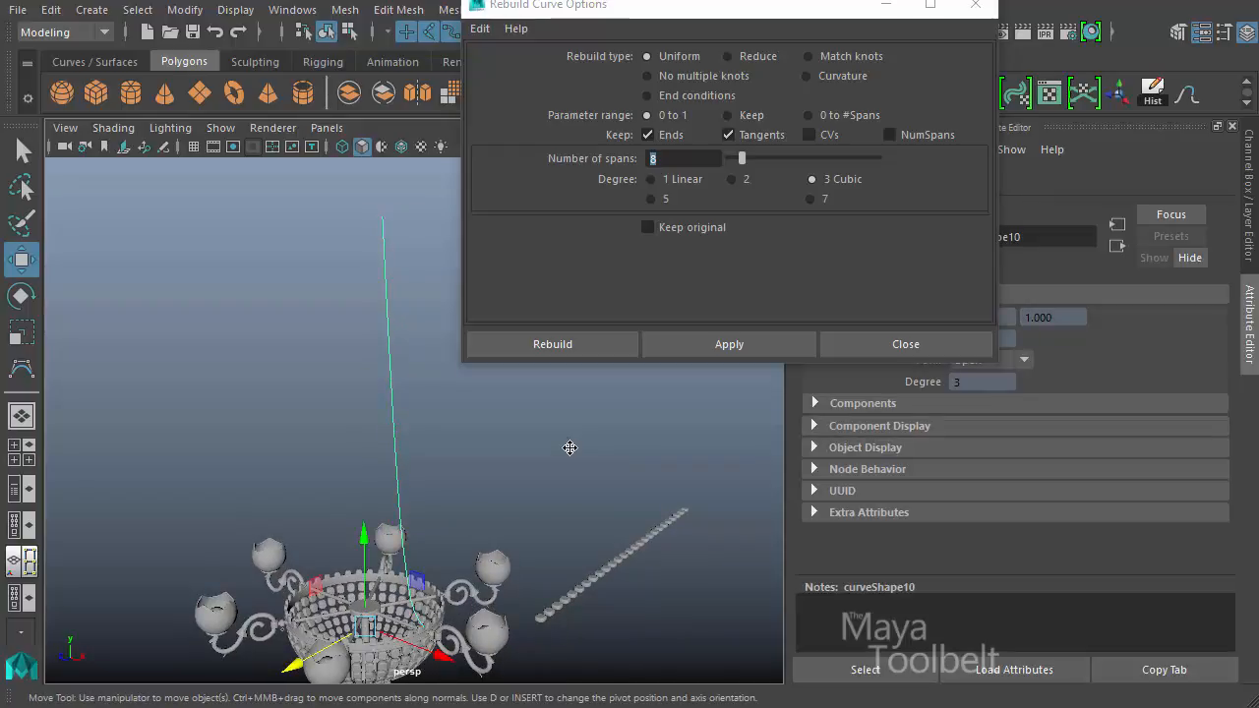
drag(815, 20, 602, 28)
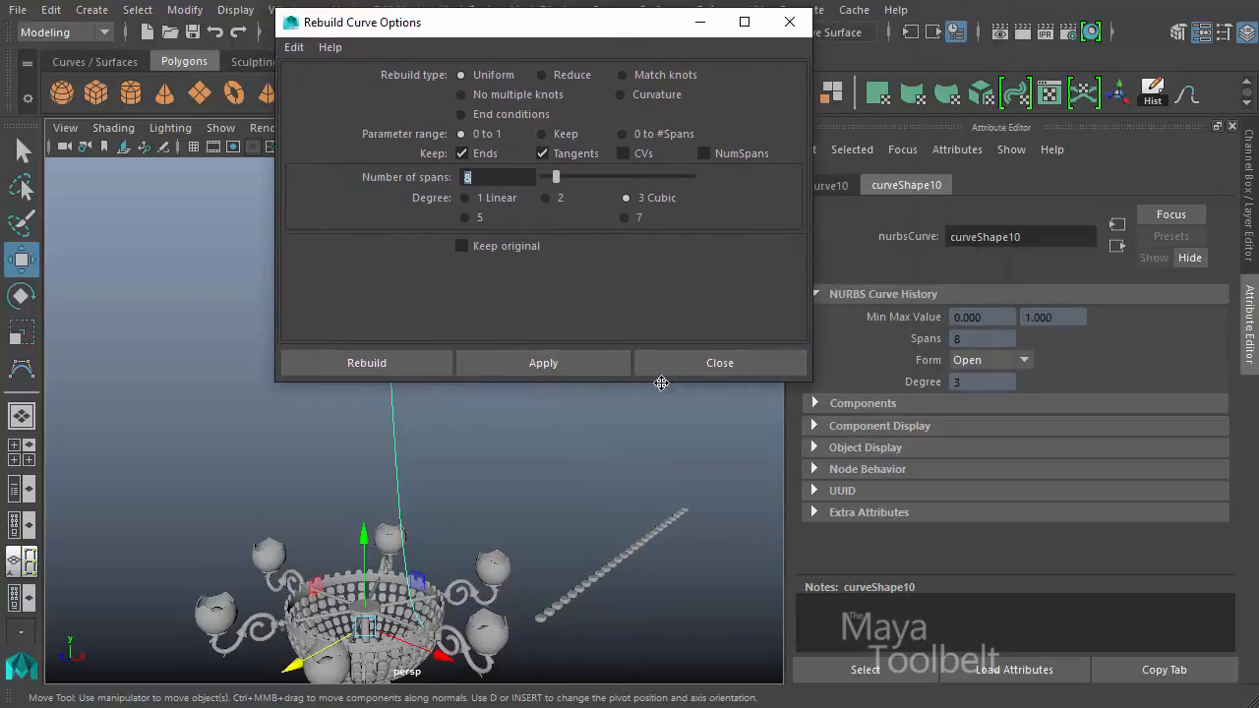
alt+drag(654, 420, 646, 419)
key(ctrl+z)
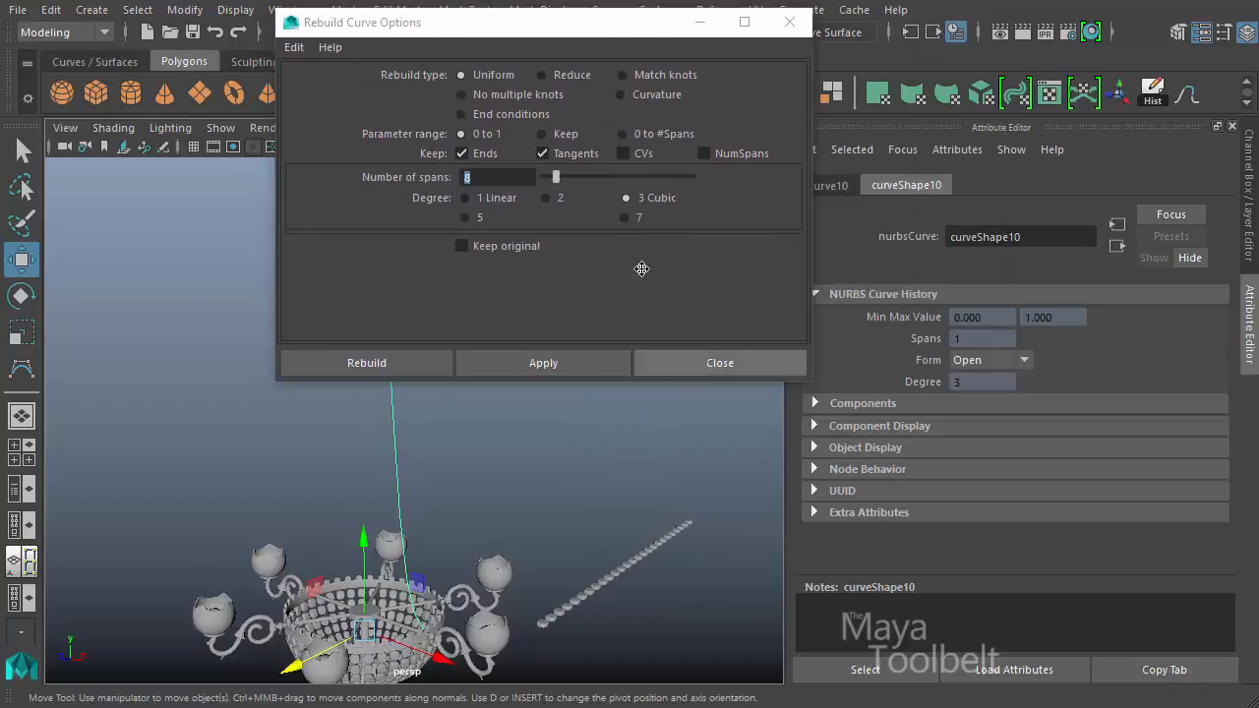
- Rebuild the tall curve with 6 spans, keeping ends and tangents, and display its control vertices
click(503, 175)
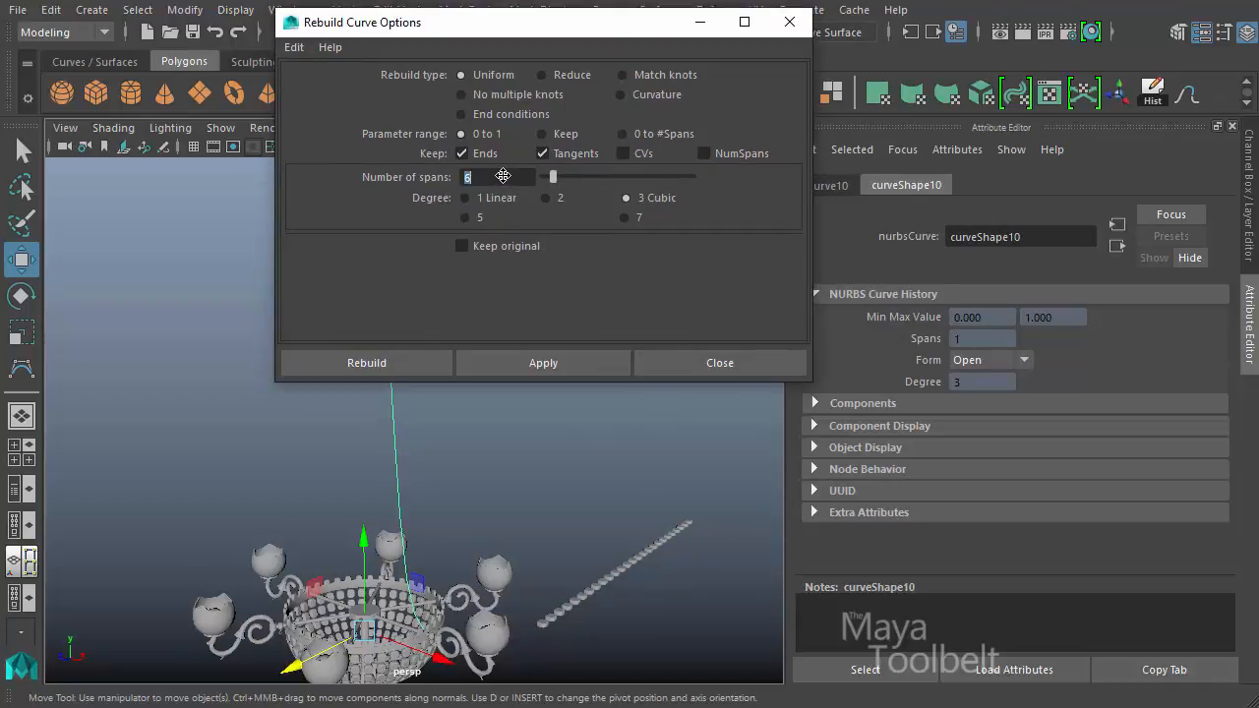
click(381, 356)
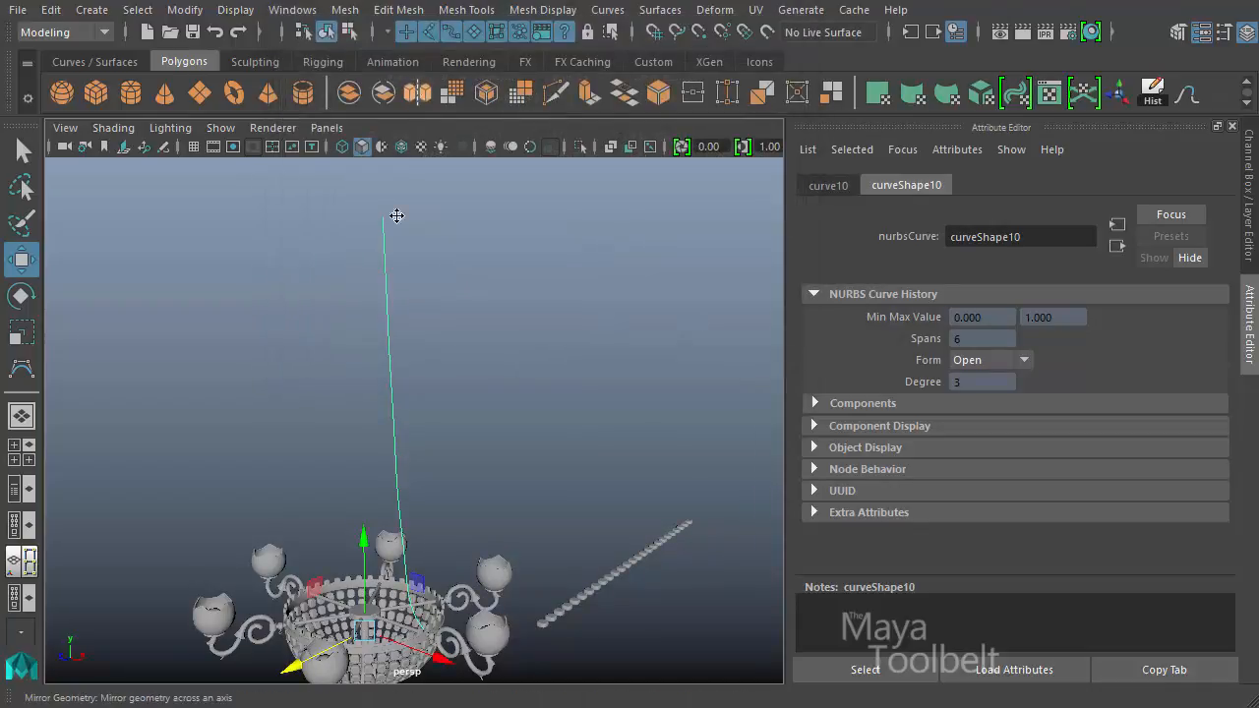
right_drag(388, 287, 352, 288)
alt+drag(352, 288, 458, 497)
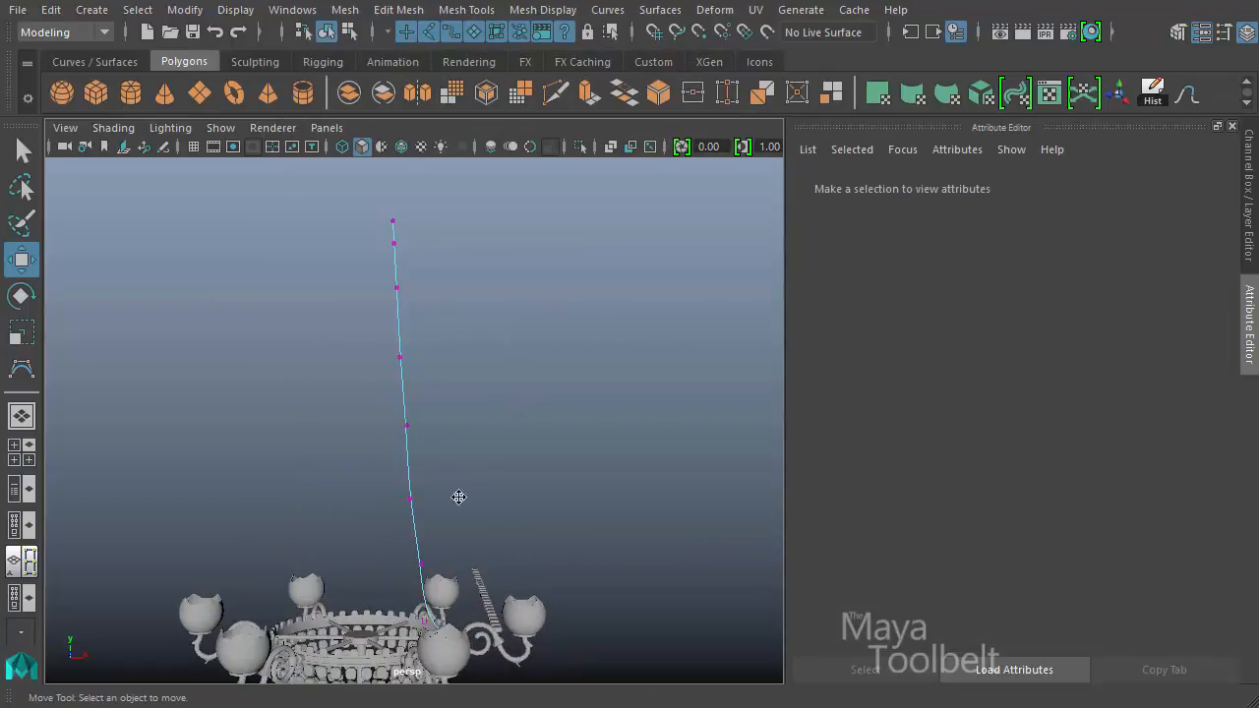
- Nudge two control vertices in the curve's lower part along X to refine the bend, and return to object selection
alt+drag(492, 597, 531, 601)
drag(512, 558, 510, 557)
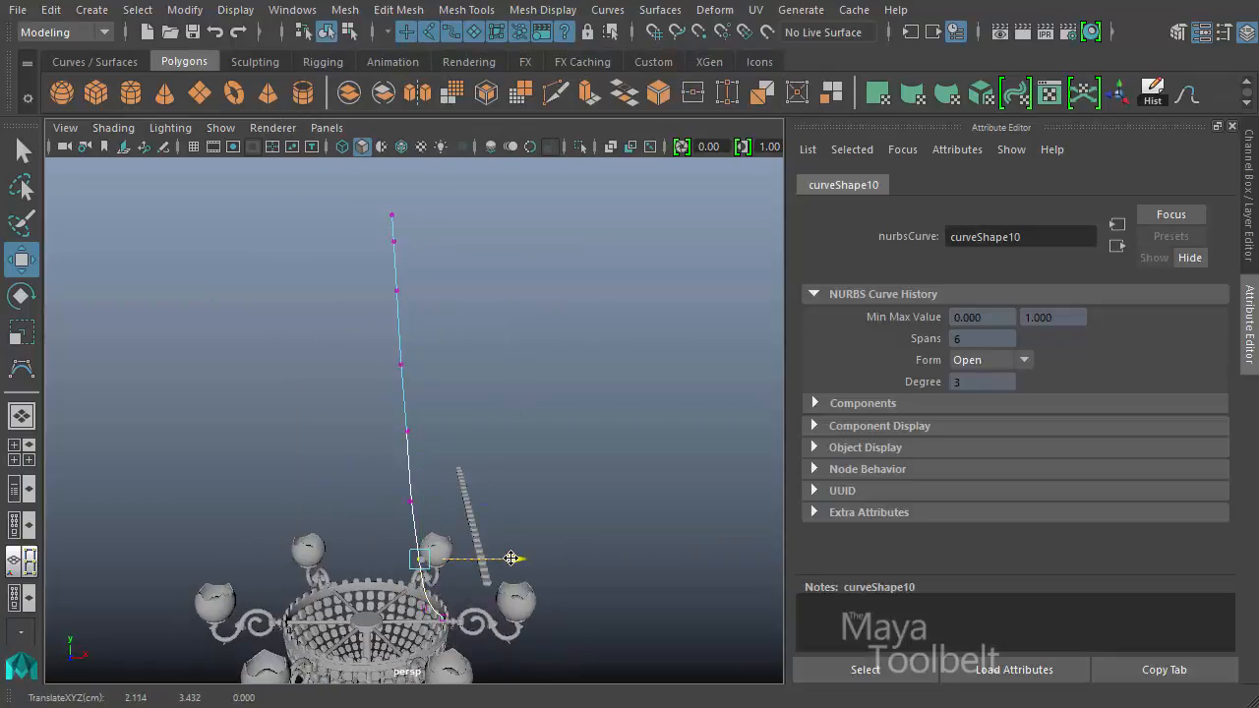
alt+drag(574, 532, 501, 472)
alt+middle_drag(522, 565, 522, 427)
scroll(494, 360, up, 4)
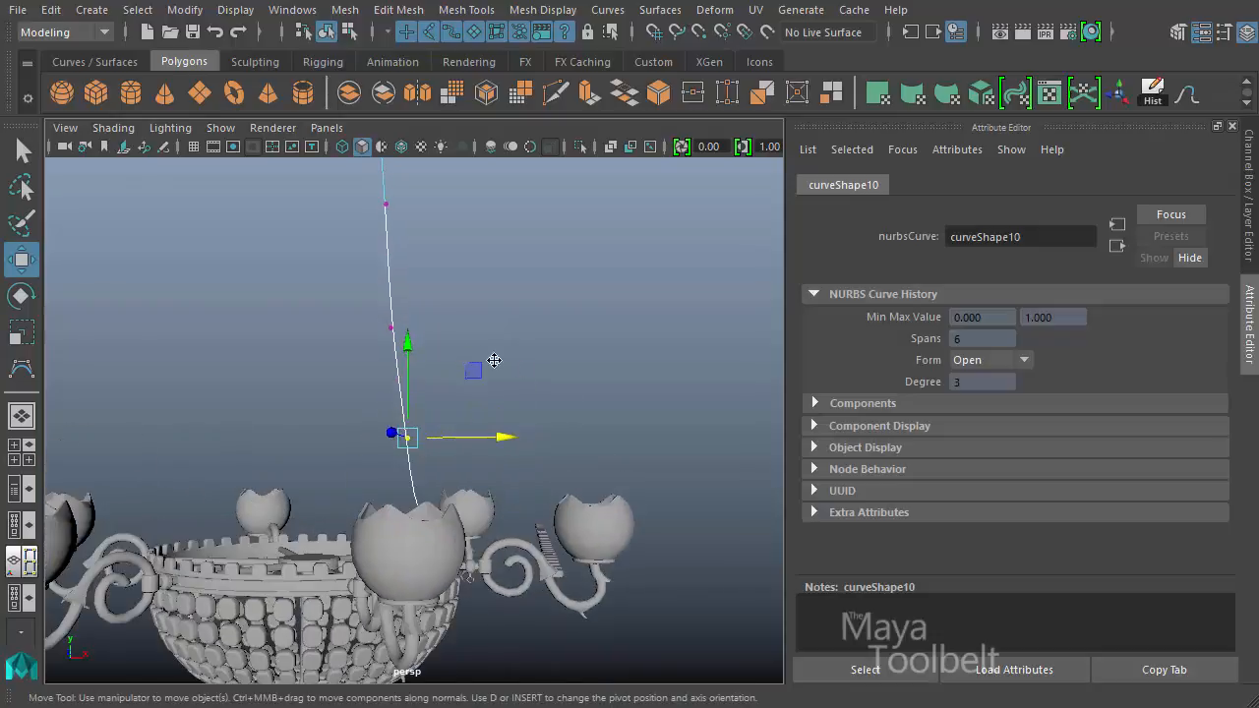
drag(361, 351, 362, 350)
drag(483, 325, 545, 384)
alt+right_drag(544, 384, 502, 184)
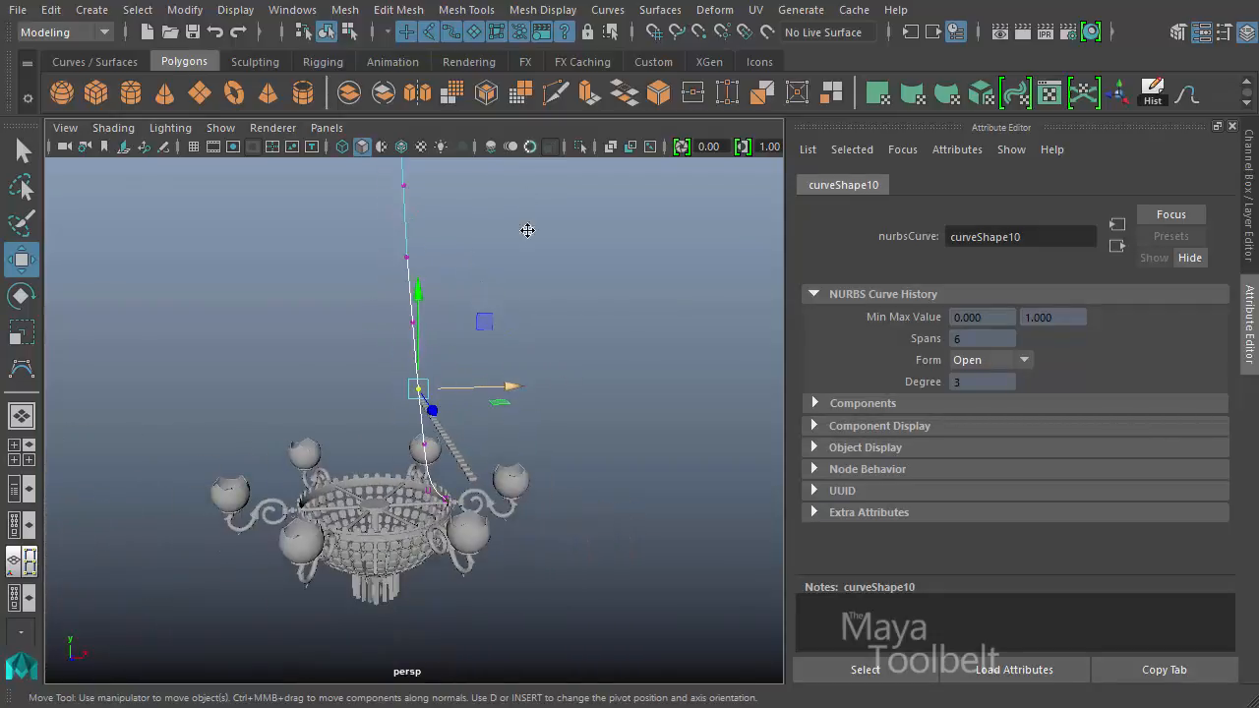
alt+drag(565, 289, 492, 386)
alt+drag(507, 439, 528, 495)
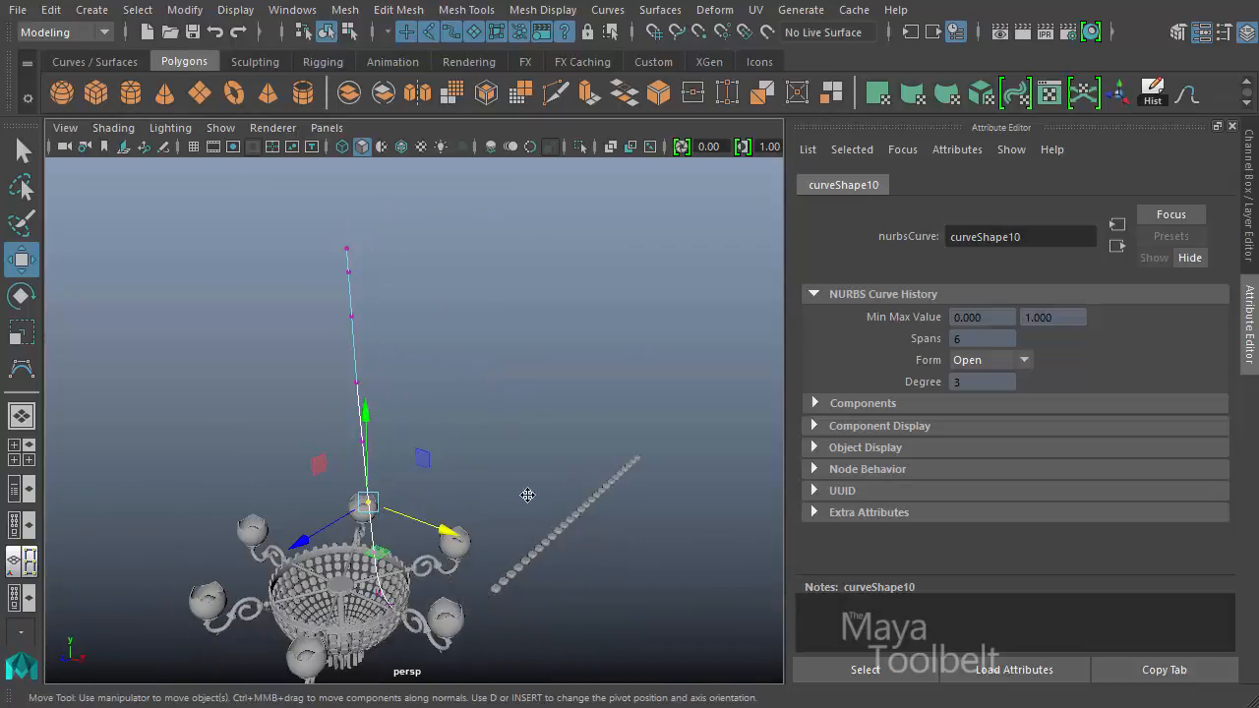
click(348, 33)
click(327, 32)
- Select the row of crystals together with the rebuilt curve and distribute the crystals with Position Along Curve
alt+middle_drag(466, 366, 433, 265)
key(ctrl+a)
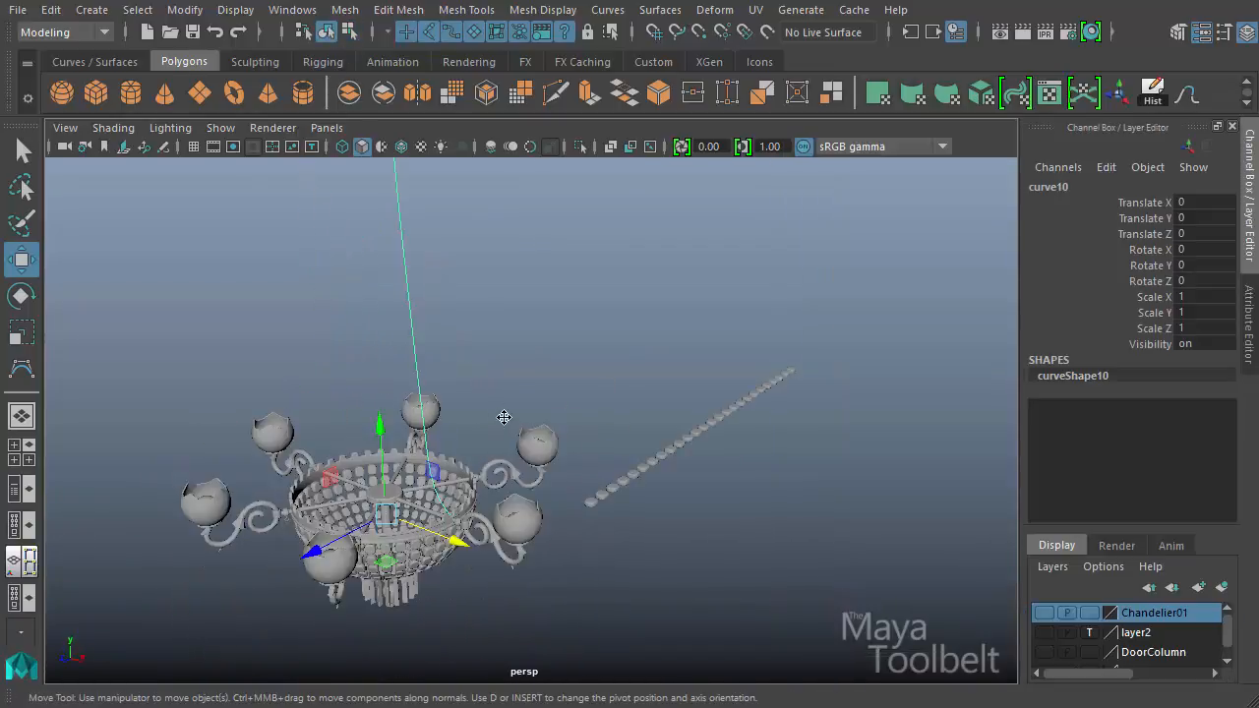
click(676, 451)
alt+drag(682, 356, 617, 354)
shift+click(410, 272)
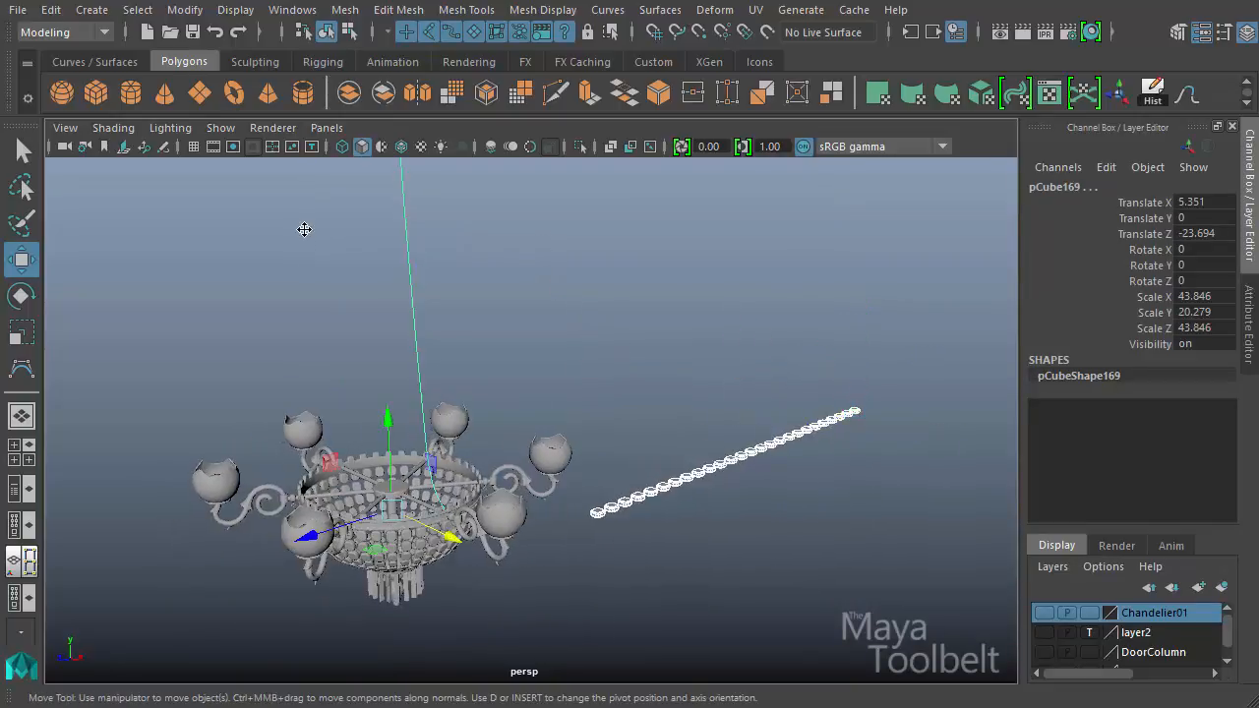
click(185, 10)
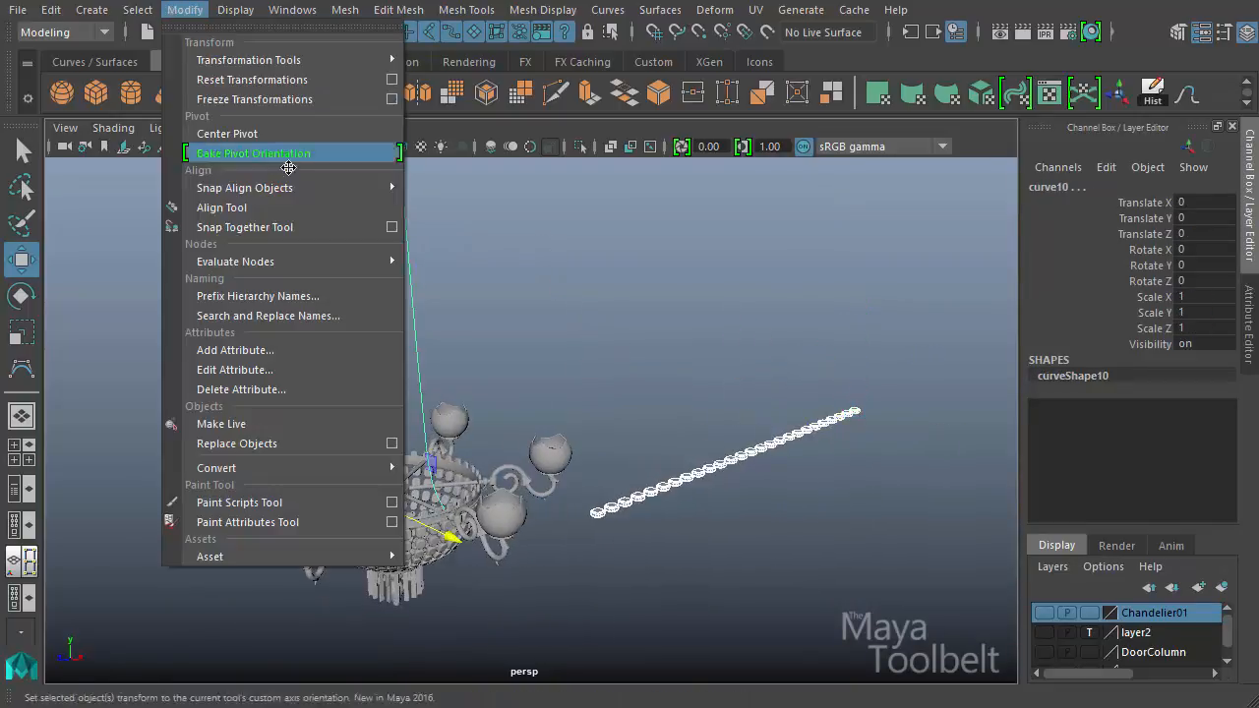
mouse_move(314, 187)
click(452, 283)
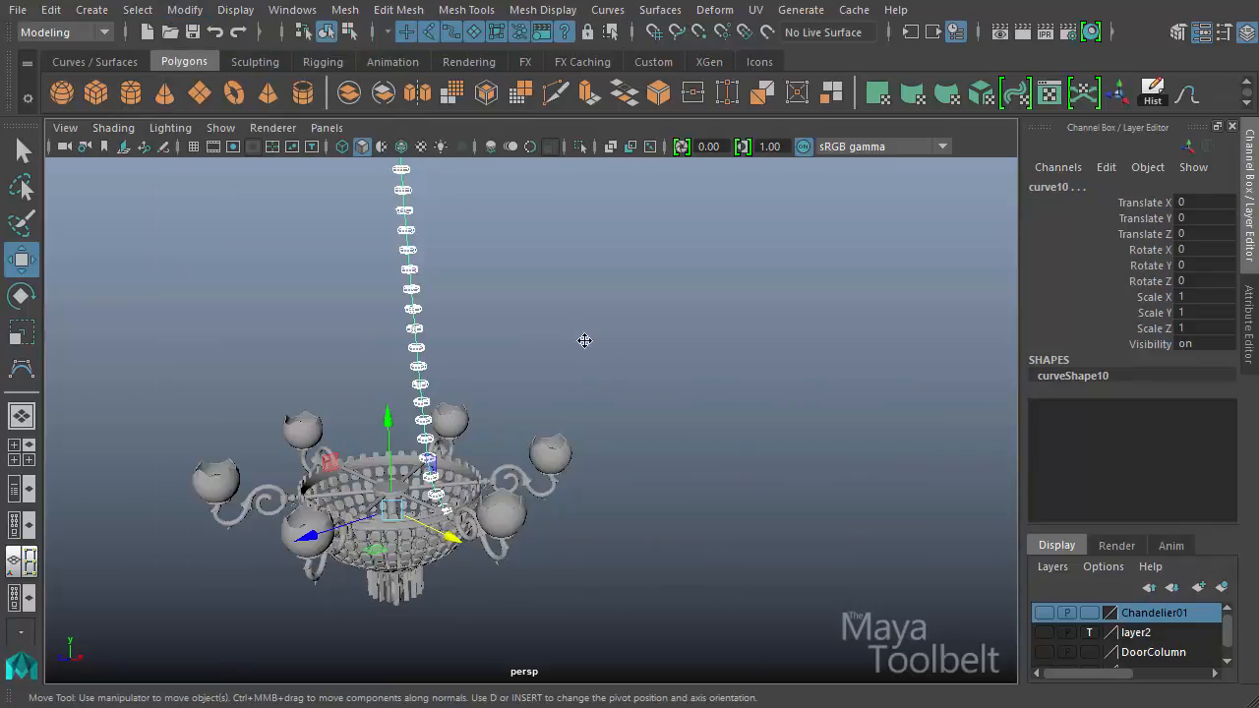
- Remove the curve from the selection and rotate all the strand's crystals about Z to -87.785 degrees so they stand upright
alt+drag(584, 343, 411, 294)
alt+middle_drag(411, 294, 295, 303)
alt+right_drag(397, 335, 471, 330)
alt+drag(472, 329, 623, 386)
alt+right_drag(456, 368, 742, 355)
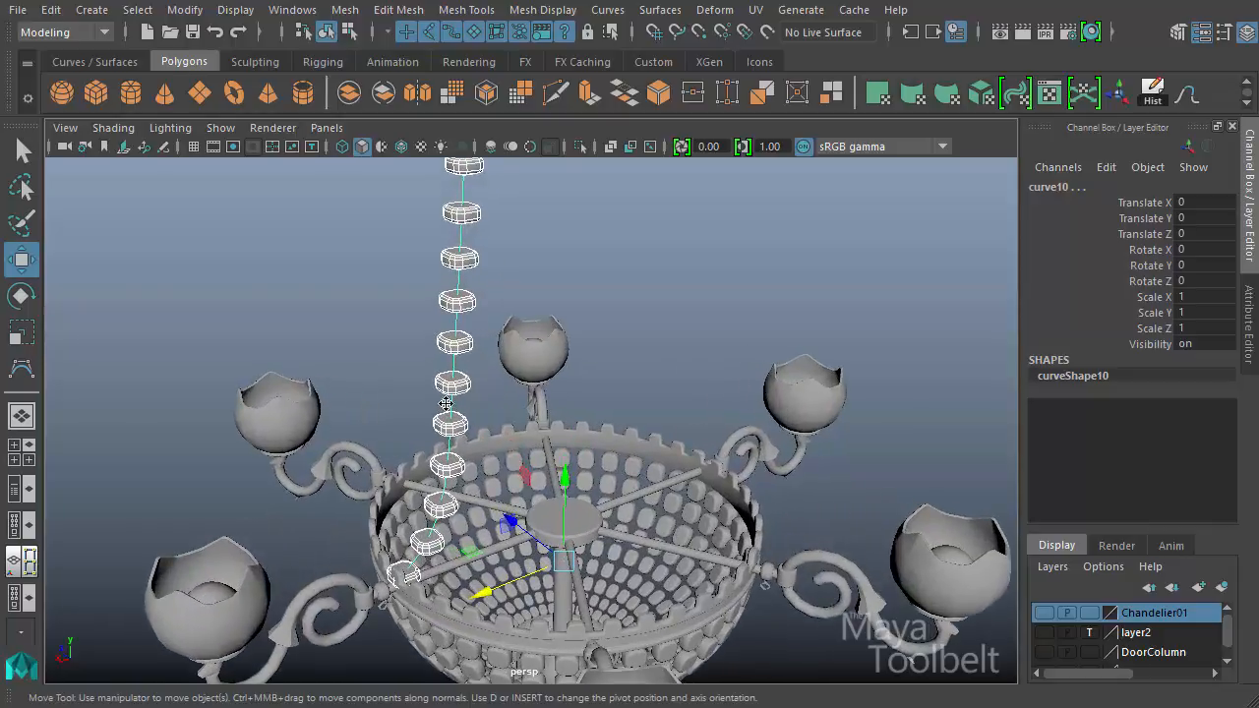
ctrl+click(451, 403)
key(r)
alt+drag(617, 348, 466, 267)
alt+right_drag(466, 266, 393, 295)
alt+middle_drag(450, 337, 459, 442)
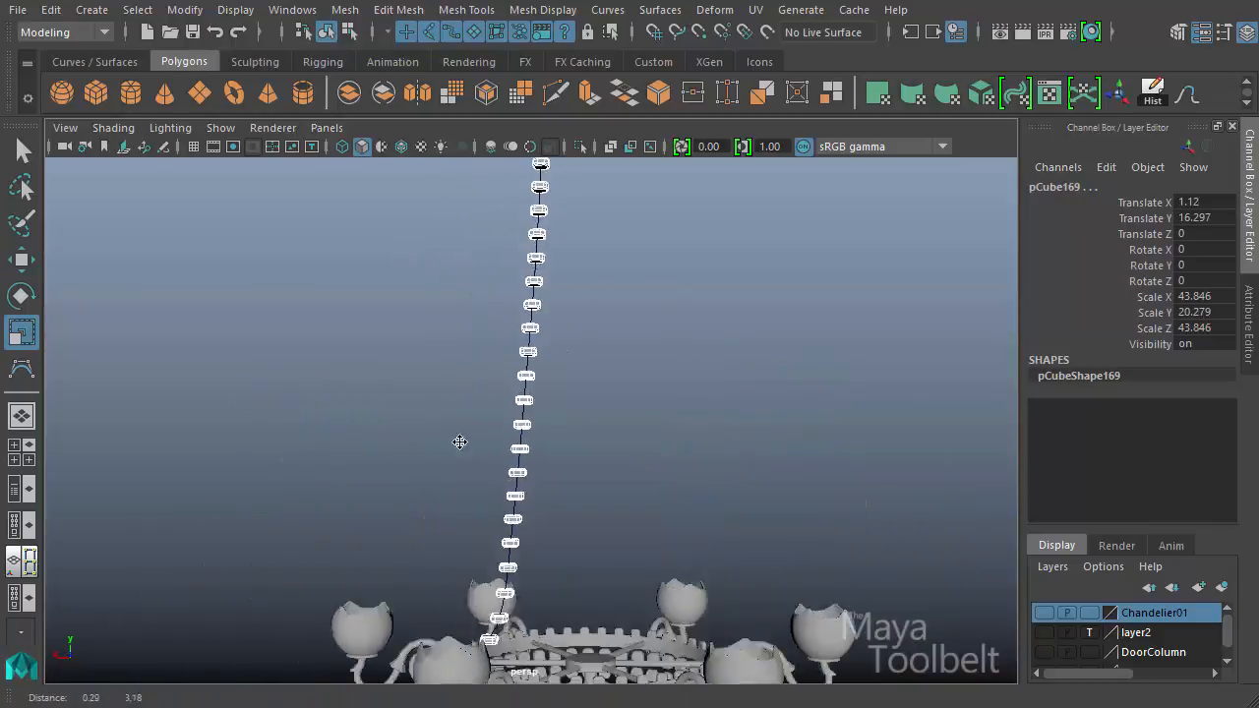
alt+right_drag(459, 441, 544, 378)
key(e)
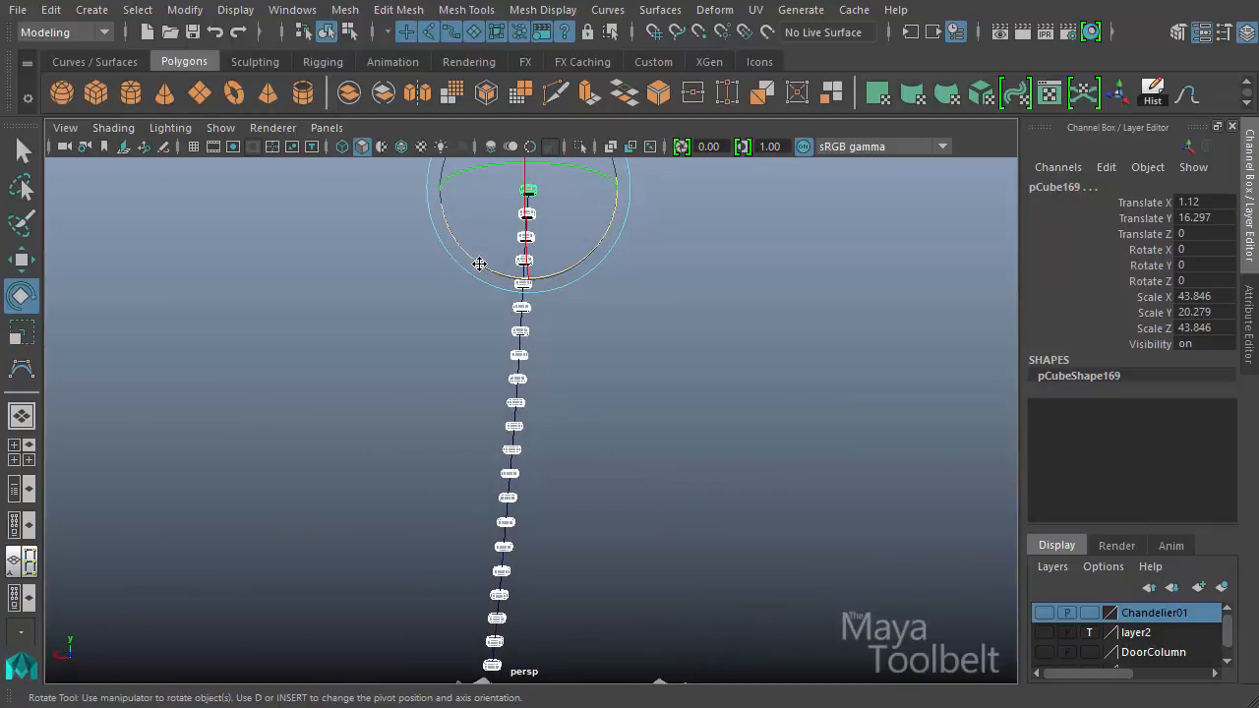
drag(478, 266, 658, 337)
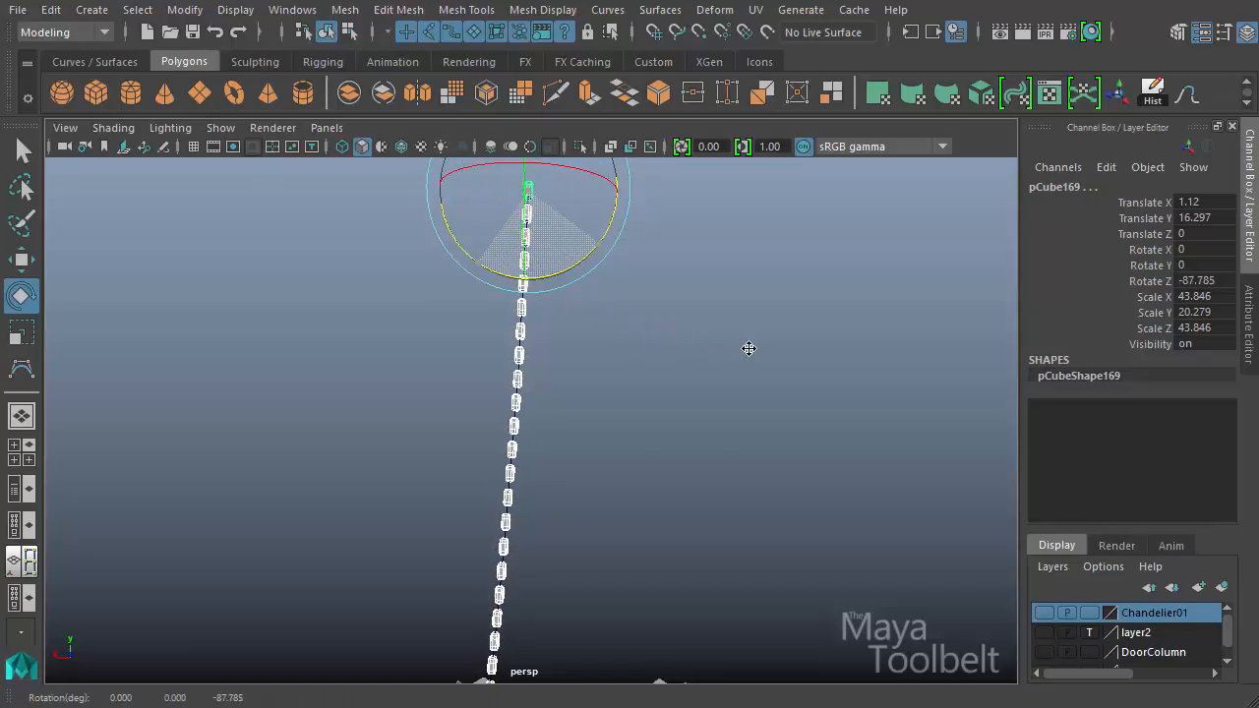
- Examine the crystal strand from several angles, including where its lower end meets the chandelier's rim
alt+drag(740, 350, 655, 308)
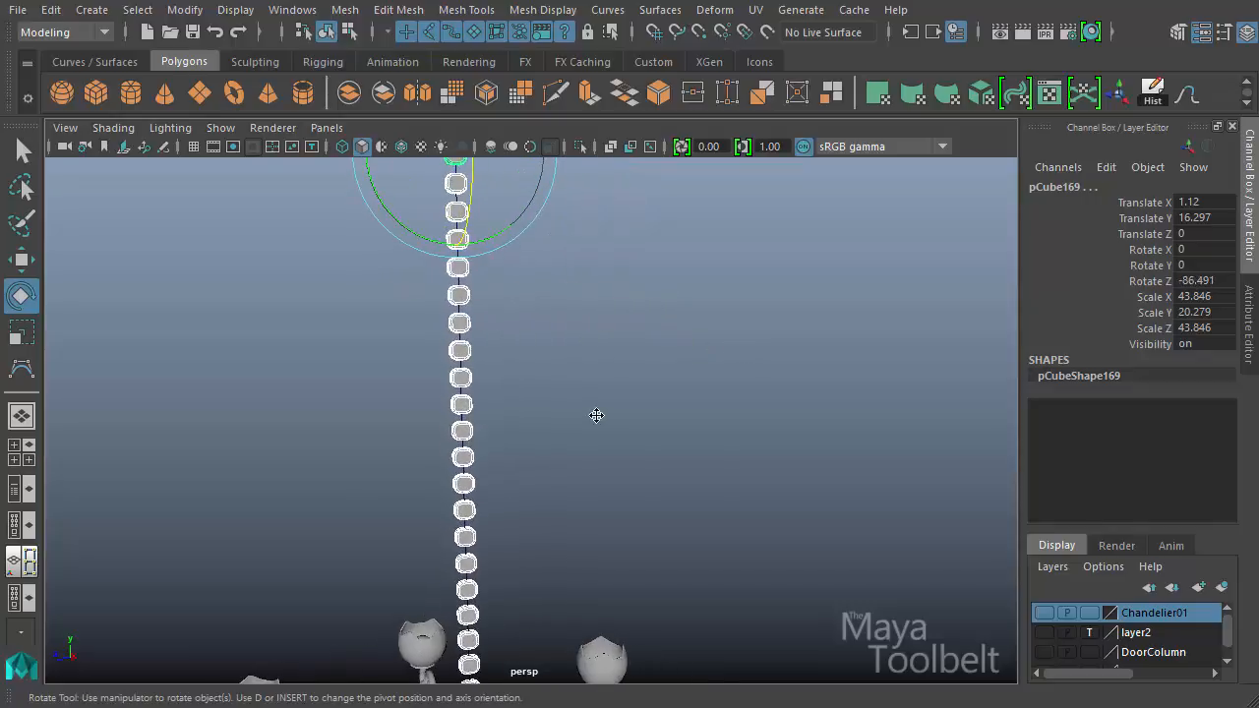
alt+middle_drag(596, 415, 638, 138)
alt+drag(638, 295, 560, 413)
alt+right_drag(649, 452, 400, 663)
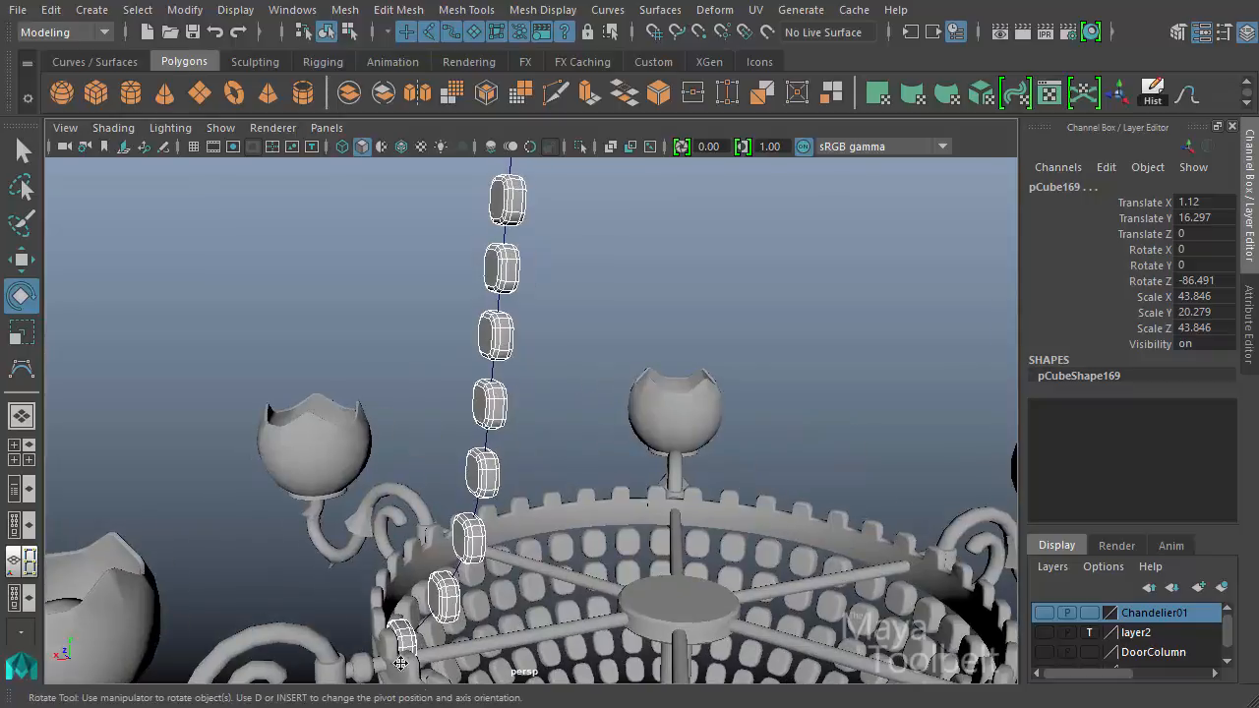
alt+drag(638, 506, 662, 499)
alt+right_drag(662, 500, 255, 433)
alt+drag(537, 409, 722, 503)
alt+right_drag(722, 504, 393, 399)
alt+drag(393, 400, 233, 345)
alt+right_drag(423, 389, 748, 415)
alt+drag(747, 415, 705, 416)
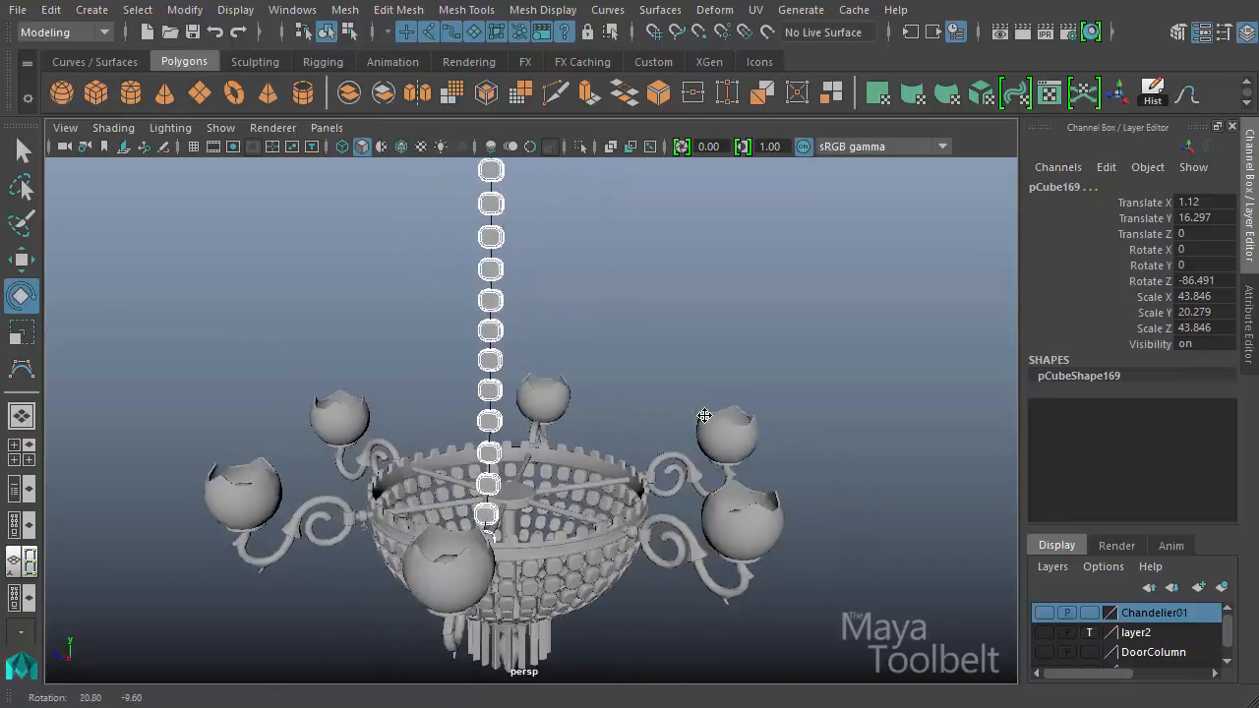
- Scale the strand's crystals along Z to 33.811 to make them narrower
alt+middle_drag(678, 378, 655, 573)
key(r)
alt+middle_drag(557, 272, 609, 580)
alt+right_drag(298, 439, 514, 529)
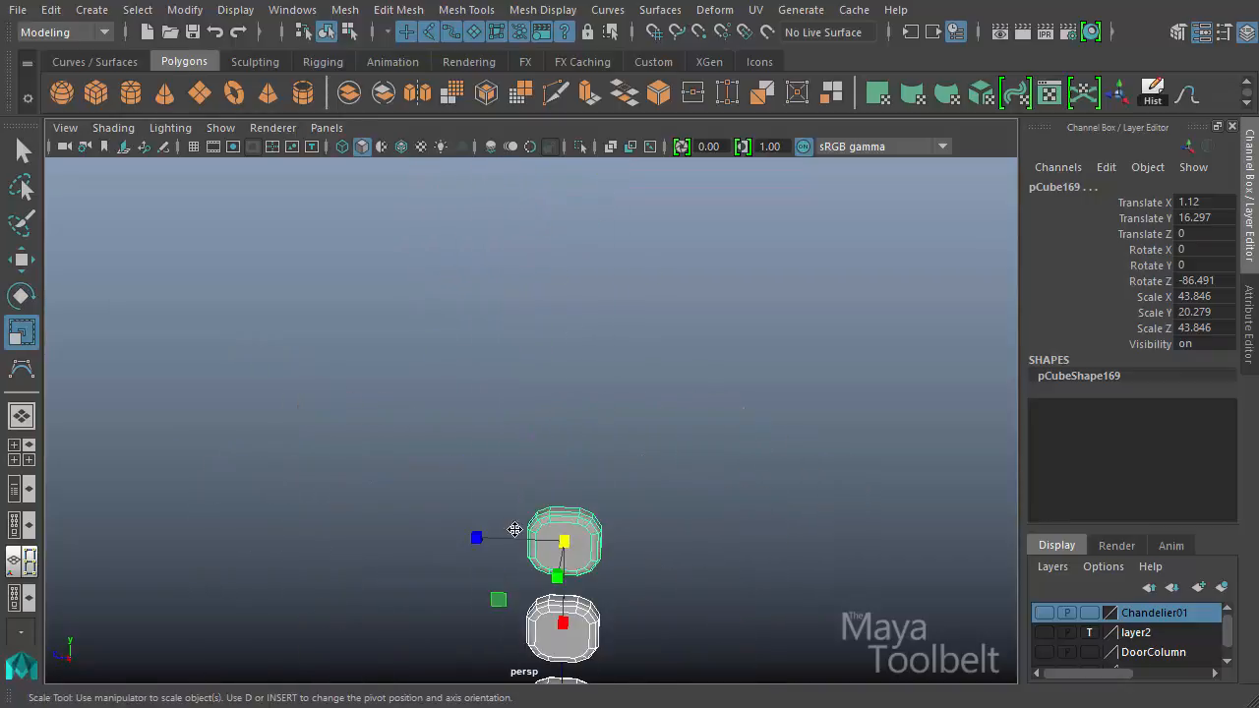
drag(483, 535, 495, 537)
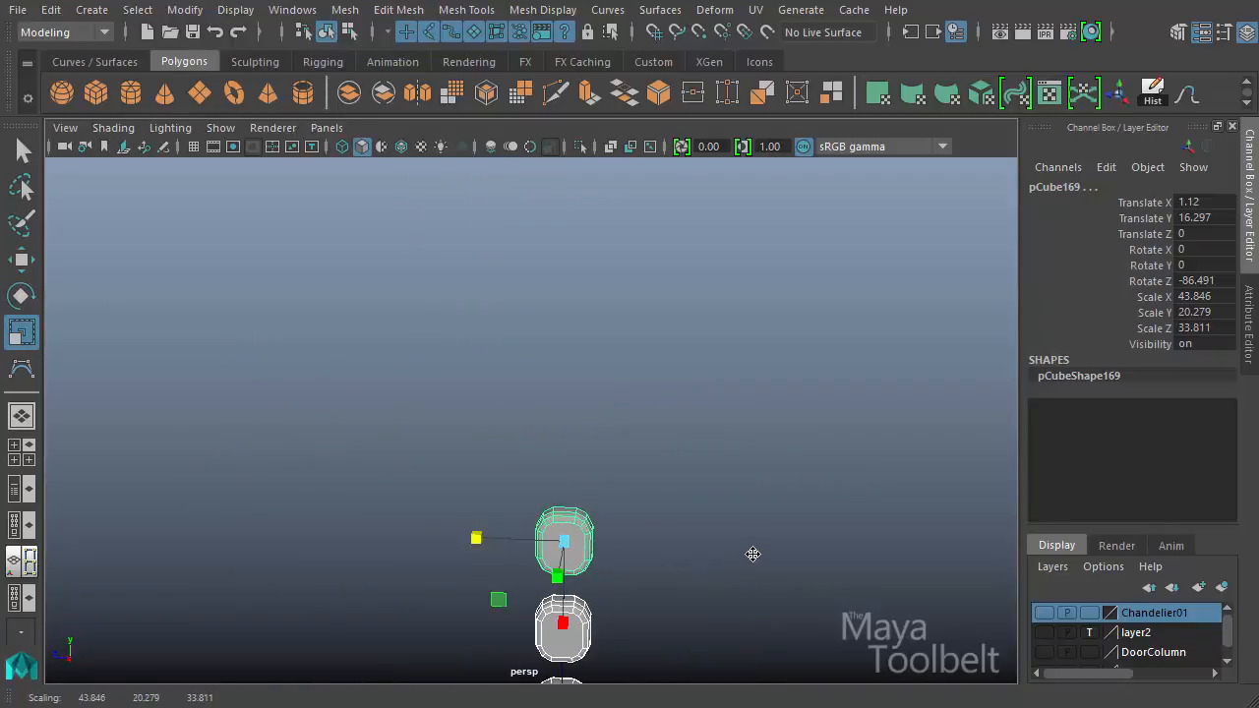
- Inspect the narrowed strand along its length and at its lower end near the rim
alt+middle_drag(752, 553, 772, 411)
alt+drag(773, 411, 753, 390)
alt+right_drag(753, 391, 728, 501)
alt+middle_drag(728, 501, 708, 395)
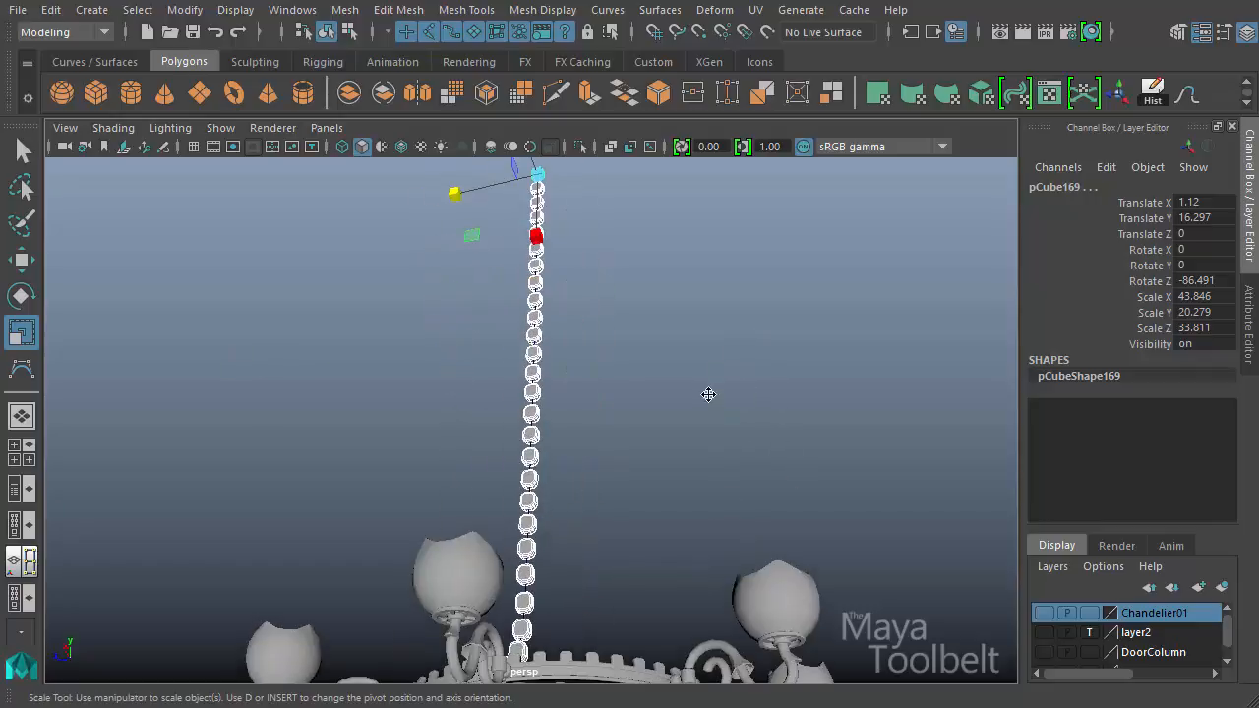
alt+drag(708, 394, 399, 386)
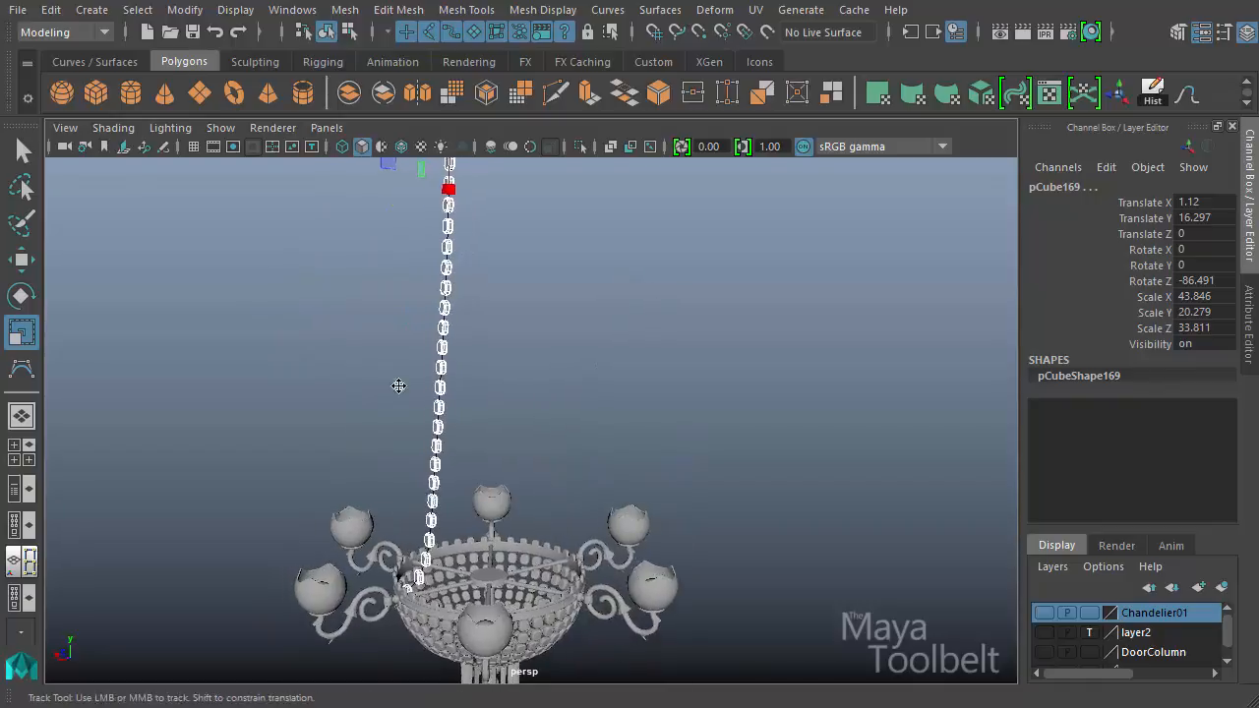
alt+middle_drag(398, 385, 539, 318)
alt+right_drag(540, 318, 416, 494)
alt+drag(415, 494, 413, 562)
- Try deleting the strand's lowest crystal at the rim, and undo the deletion
click(501, 422)
key(f)
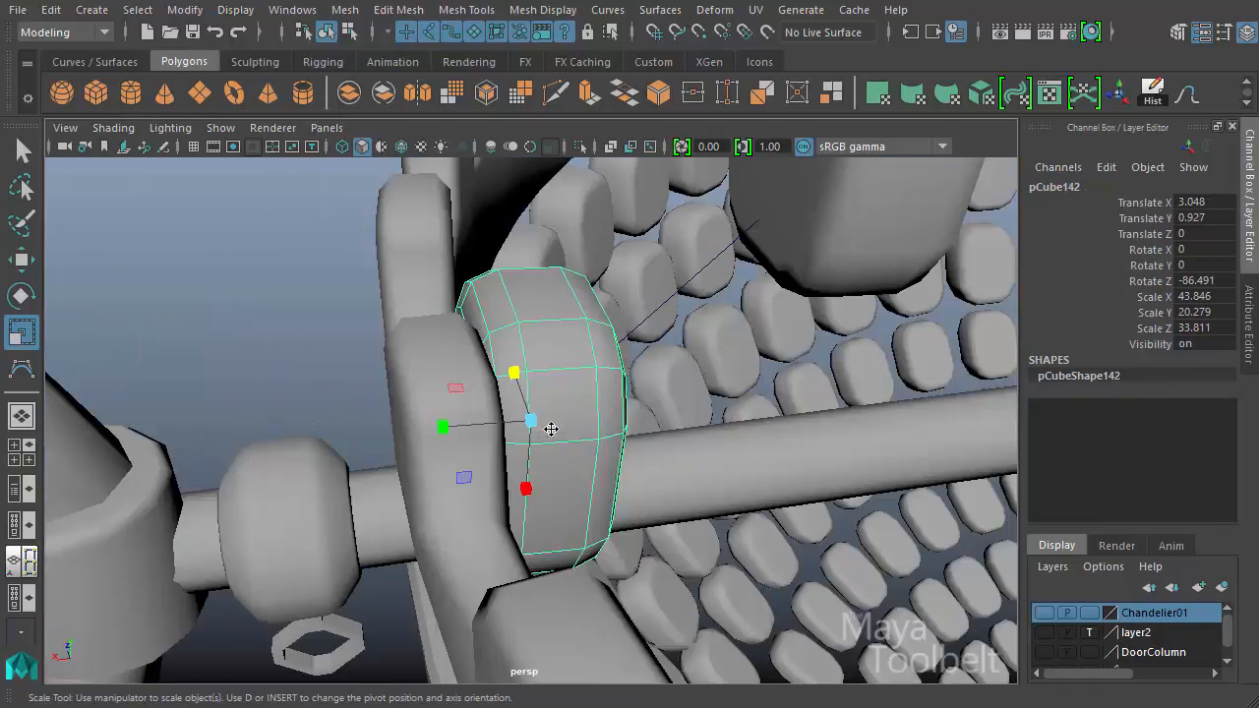
key(Delete)
click(842, 255)
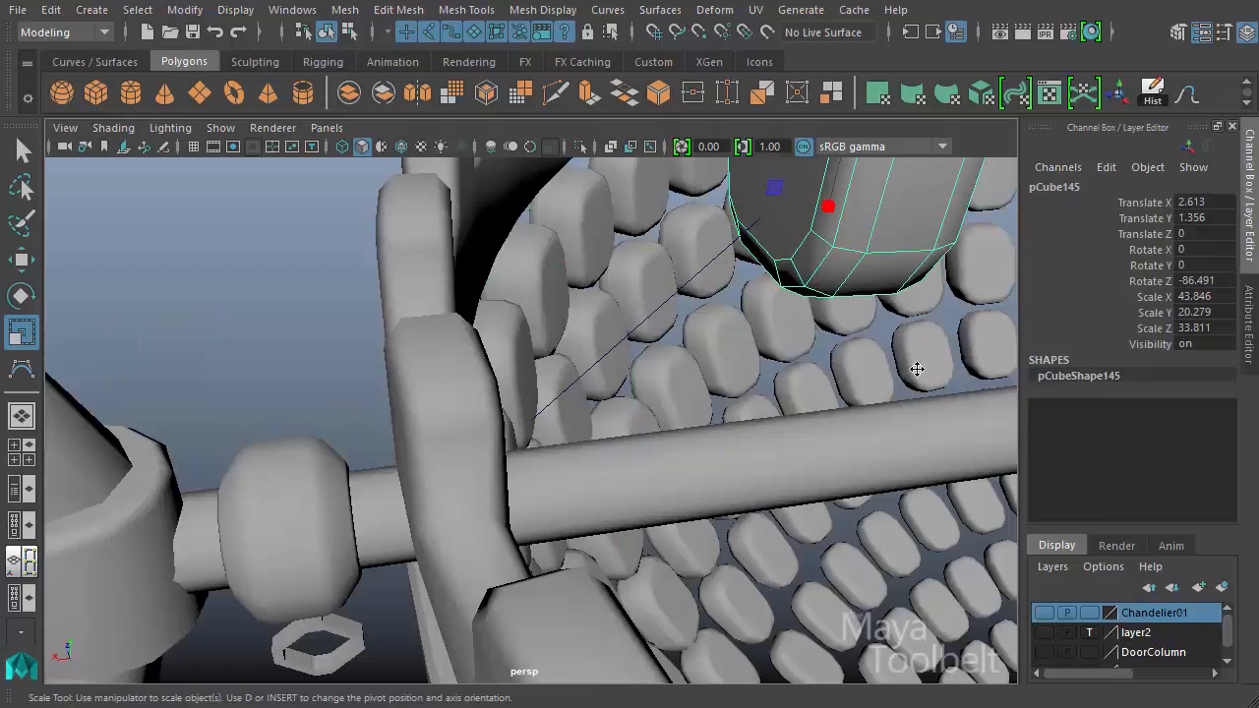
alt+drag(915, 371, 846, 236)
alt+right_drag(845, 236, 607, 300)
alt+middle_drag(606, 300, 599, 360)
key(ctrl+z)
- Rotate the strand's lowest crystal about Z to -49.109 degrees to follow the curve
alt+drag(379, 461, 476, 463)
click(441, 482)
key(e)
drag(530, 427, 590, 382)
- Rotate the second crystal from the strand's lower end about Z to -56.747 degrees to follow the curve
key(w)
click(590, 381)
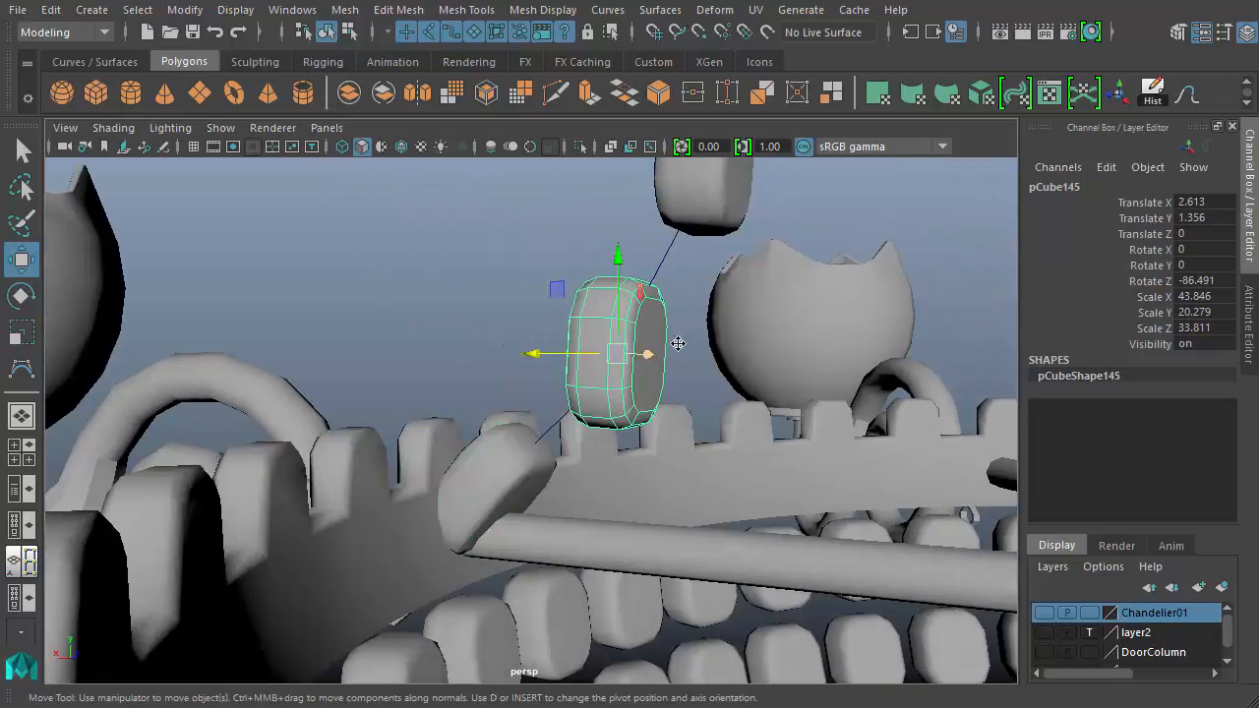
key(e)
alt+drag(677, 343, 753, 361)
- In a wireframe front view, rotate the third and fourth crystals from the lower end about Z to about -73 and -80.8 degrees
key(space)
key(f)
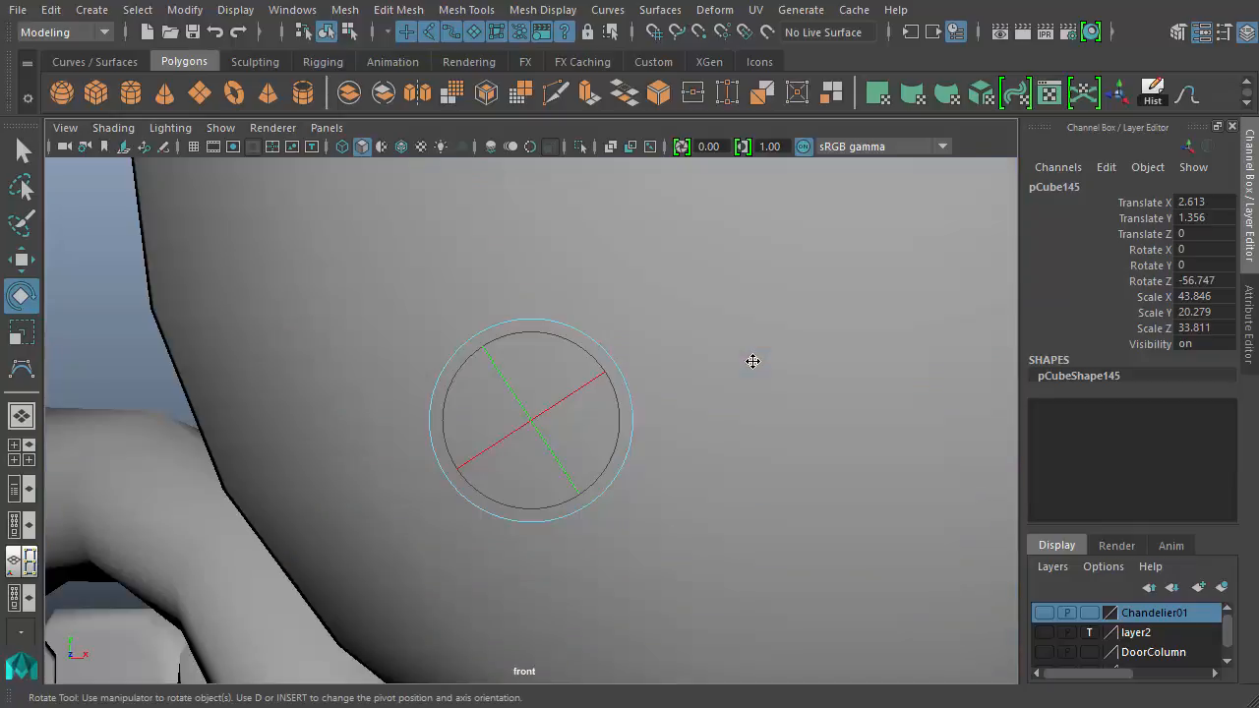
key(4)
alt+middle_drag(724, 344, 767, 486)
alt+right_drag(767, 486, 669, 546)
key(q)
click(501, 386)
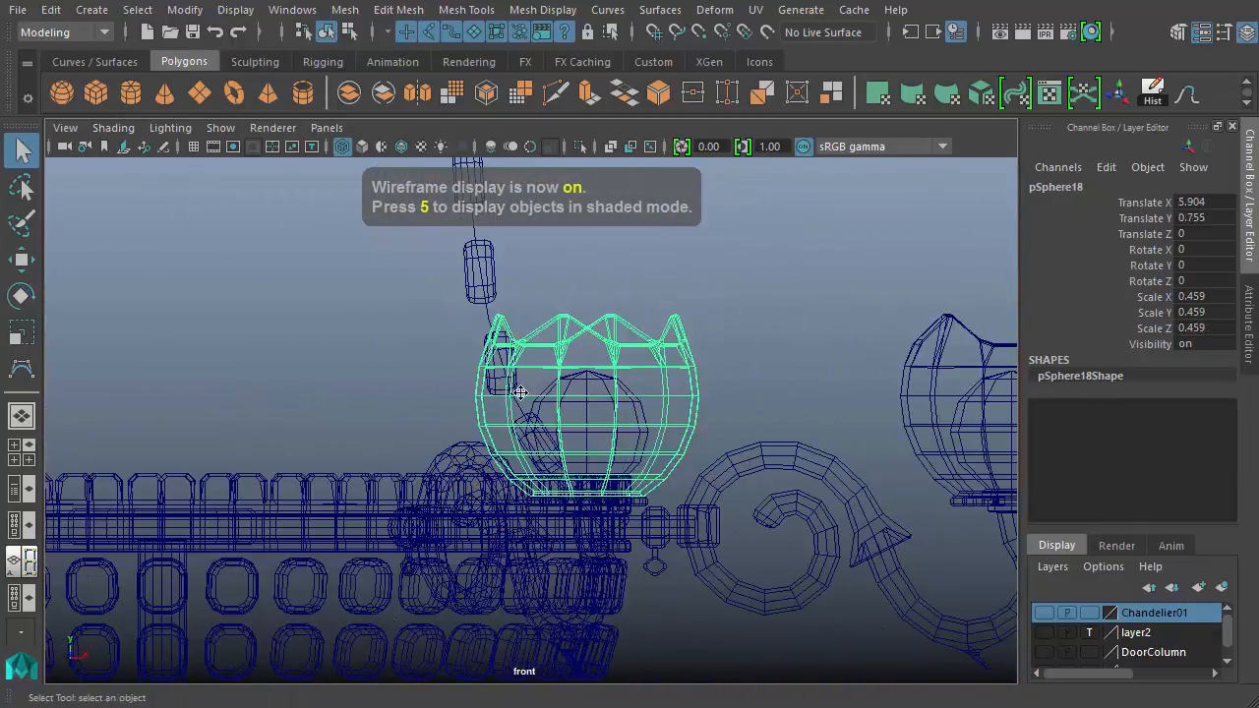
key(e)
click(501, 387)
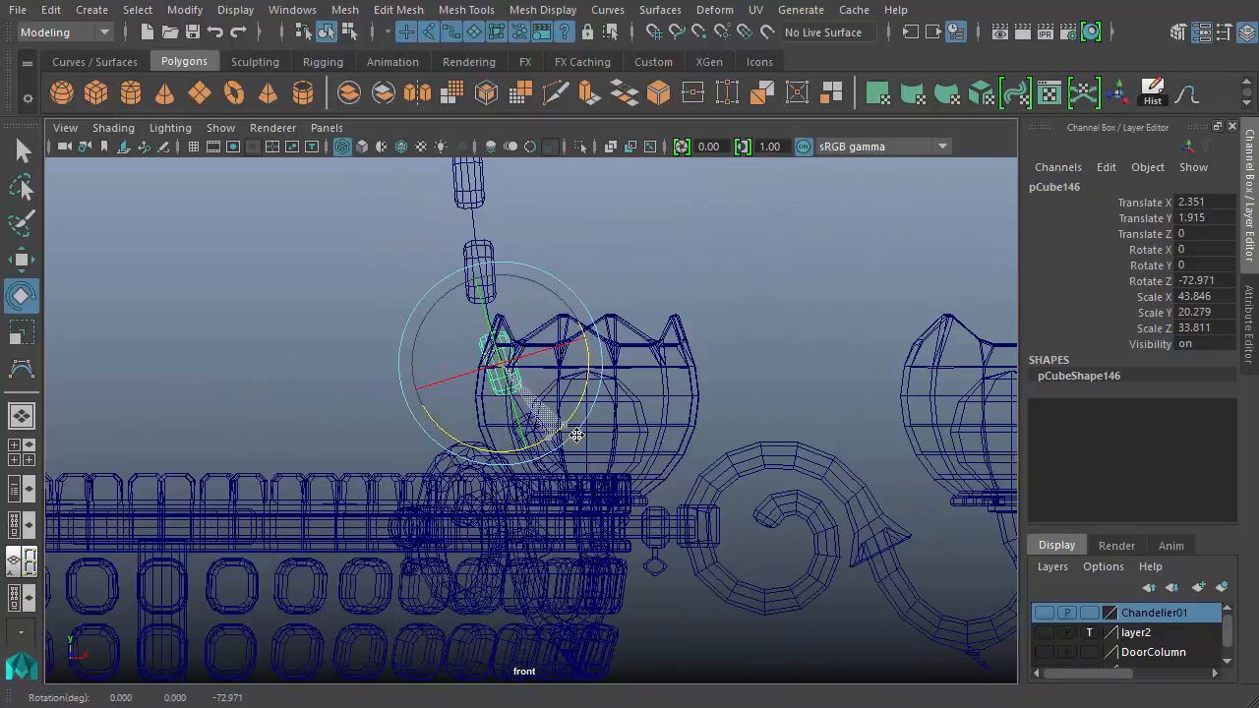
key(e)
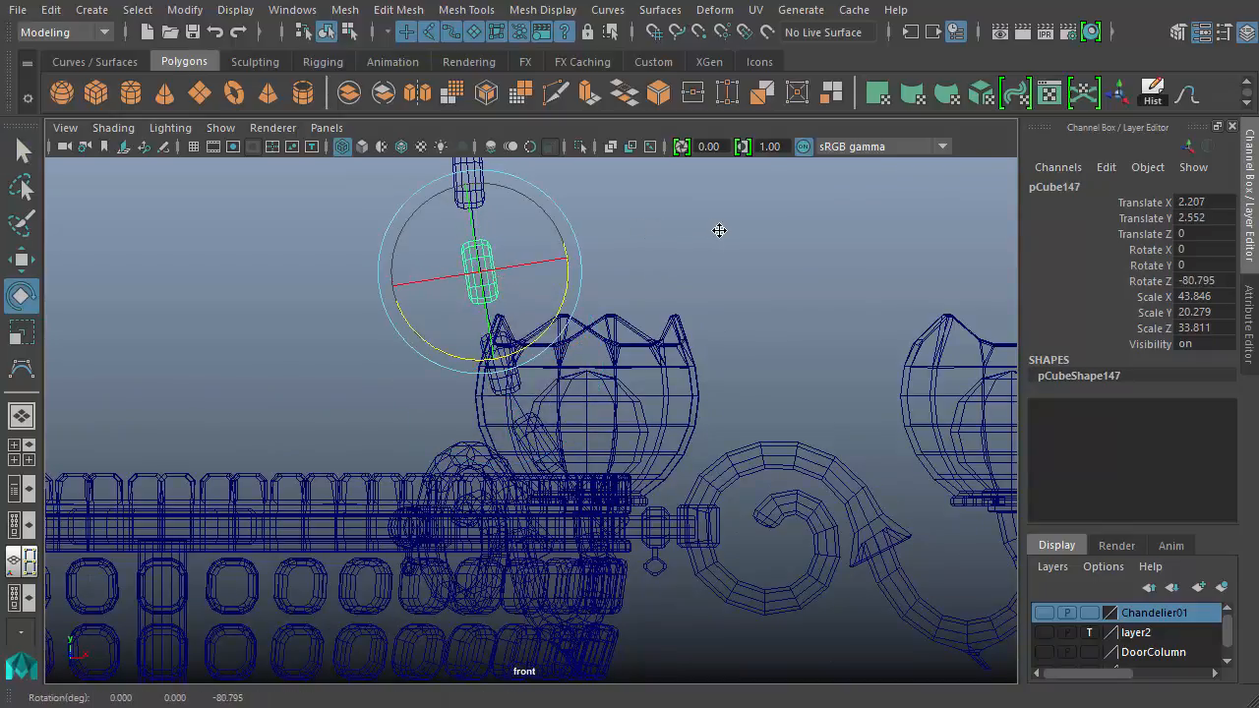
- Rotate the fifth crystal from the lower end about Z to -85.182 degrees
alt+middle_drag(718, 230, 510, 443)
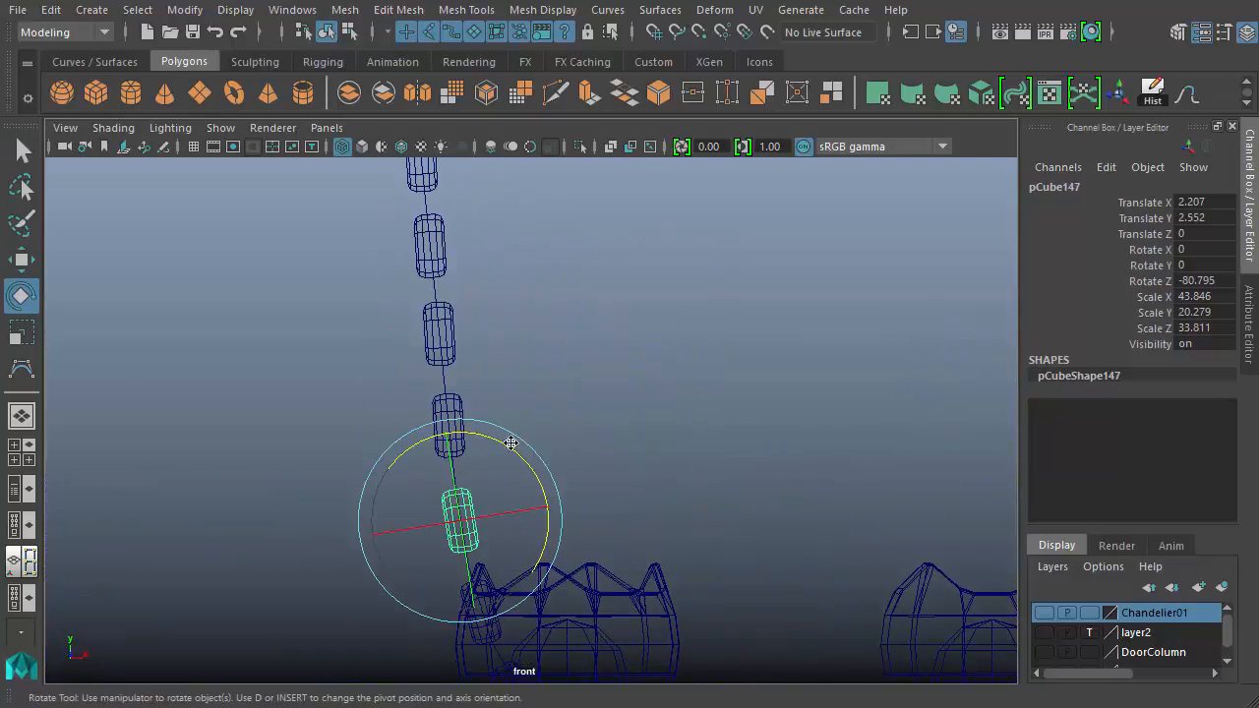
click(453, 411)
drag(511, 372, 506, 358)
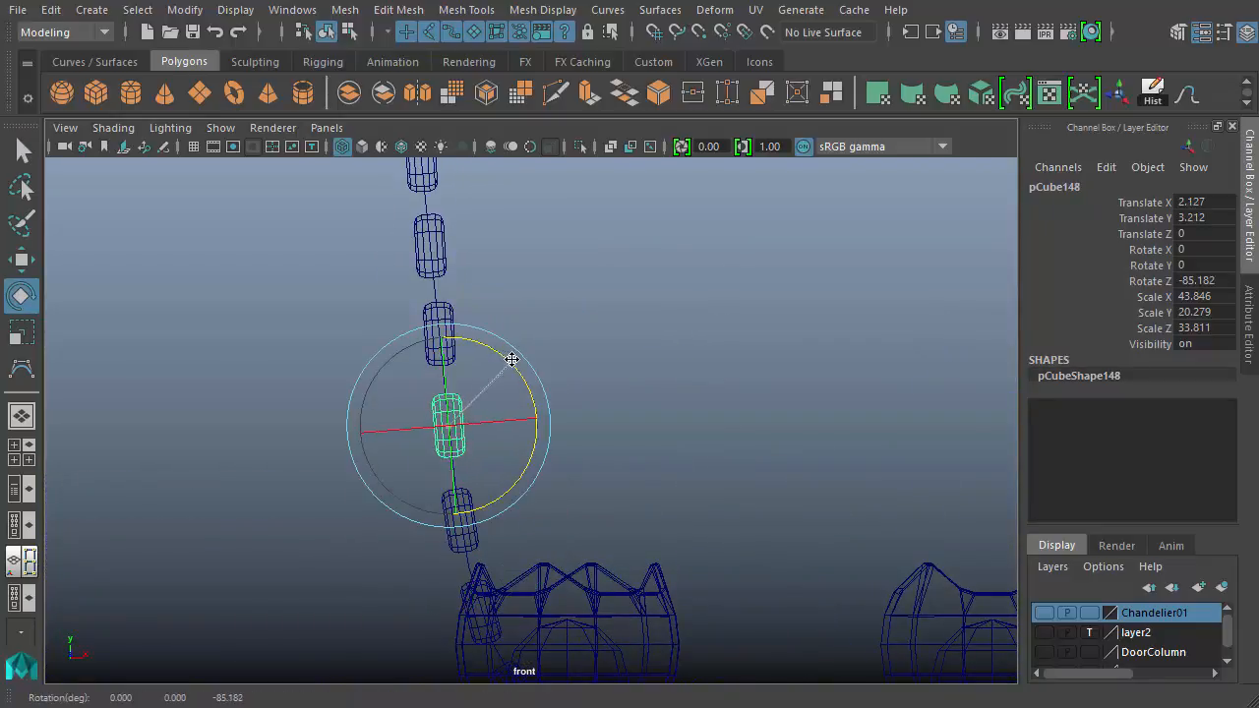
- Check how the crystals higher up the strand align with the curve in the front view
alt+middle_drag(604, 315, 602, 556)
alt+middle_drag(640, 357, 663, 485)
alt+right_drag(664, 485, 433, 413)
alt+middle_drag(583, 359, 600, 615)
alt+middle_drag(429, 278, 447, 380)
alt+right_drag(447, 380, 646, 368)
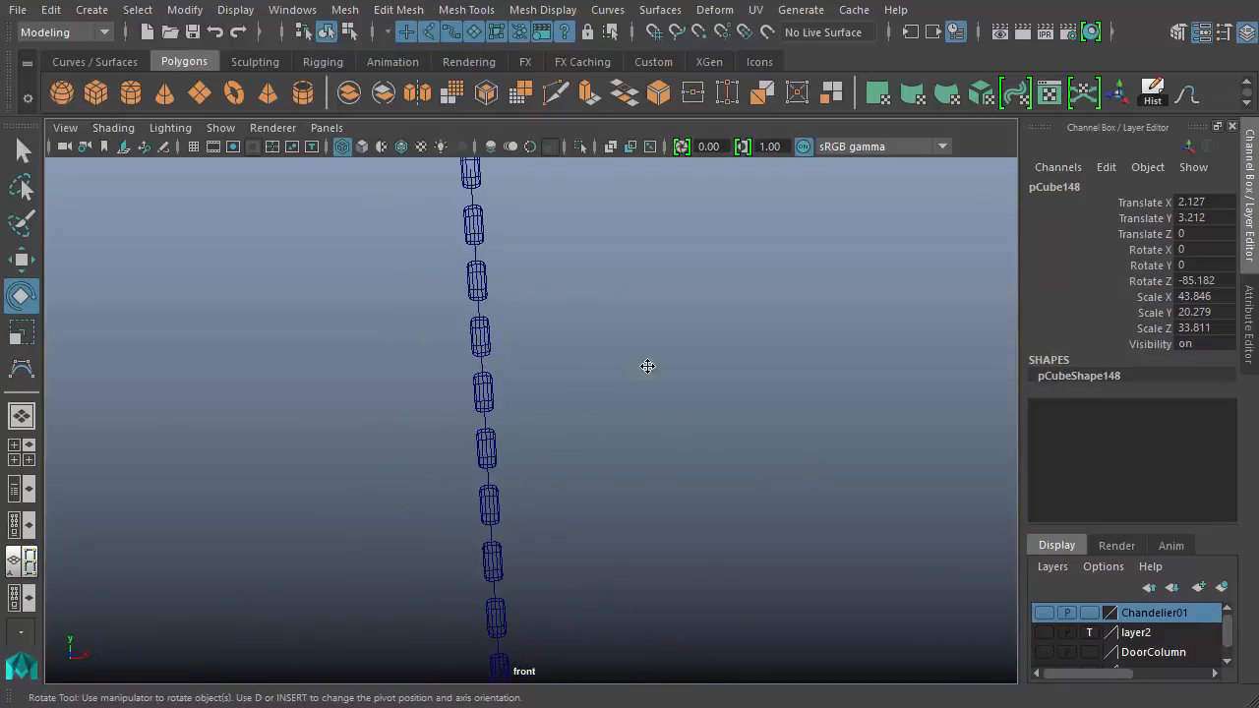
alt+middle_drag(551, 316, 592, 507)
mouse_move(731, 630)
alt+middle_down()
mouse_move(708, 446)
mouse_move(691, 483)
alt+middle_up()
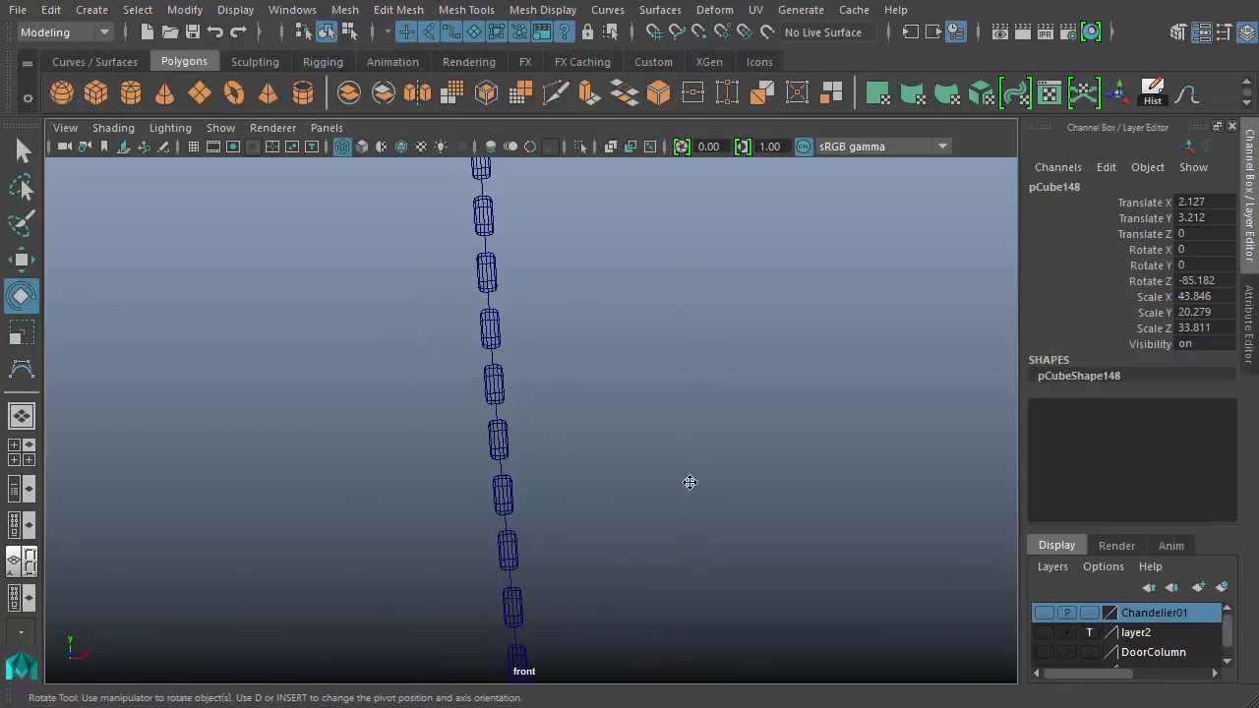
alt+middle_drag(546, 671, 518, 506)
alt+middle_drag(448, 599, 438, 421)
alt+right_drag(438, 422, 686, 477)
alt+middle_drag(529, 558, 542, 387)
- Adjust the Z rotation of the sixth and seventh crystals to follow the curve, setting the seventh to -84.641 degrees
key(super)
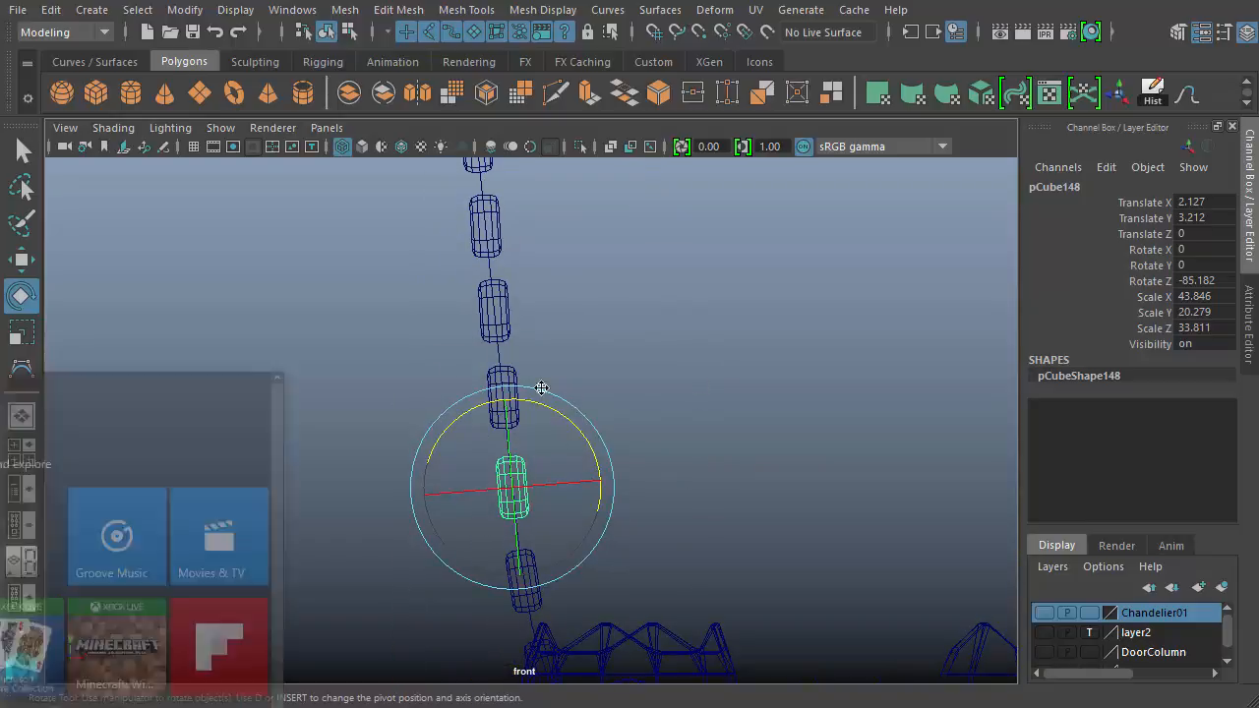
click(514, 376)
drag(560, 346, 569, 339)
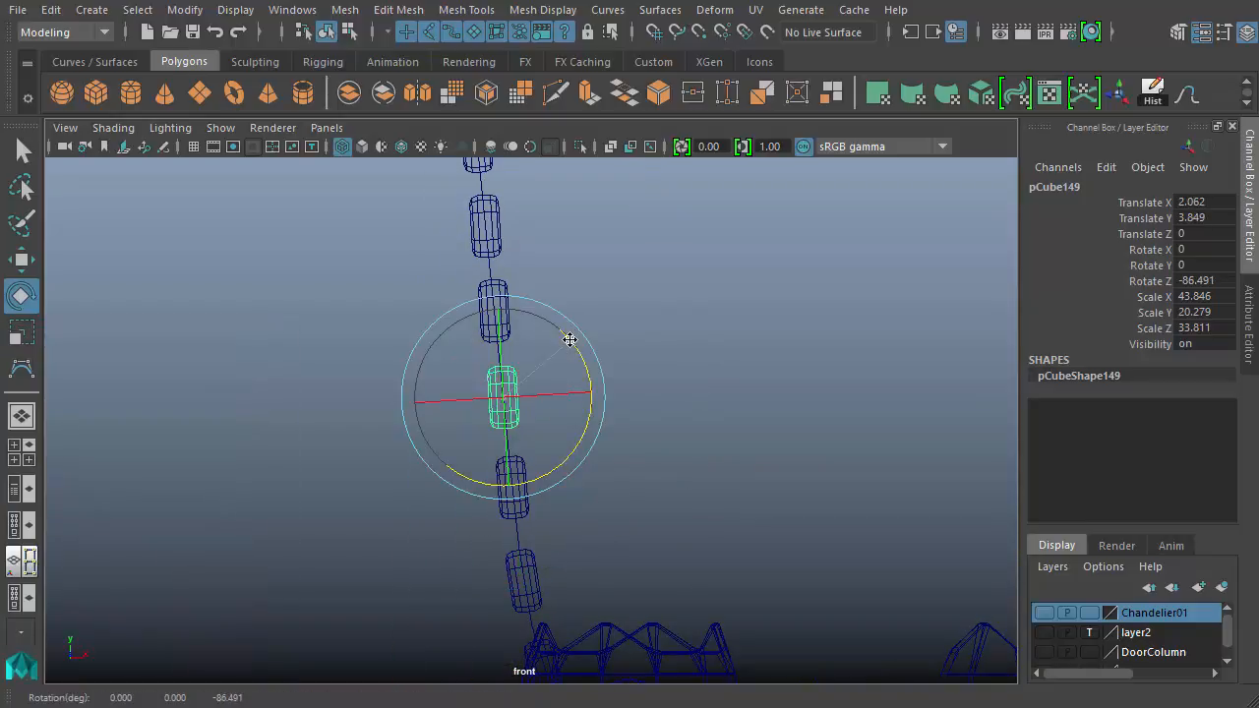
click(505, 286)
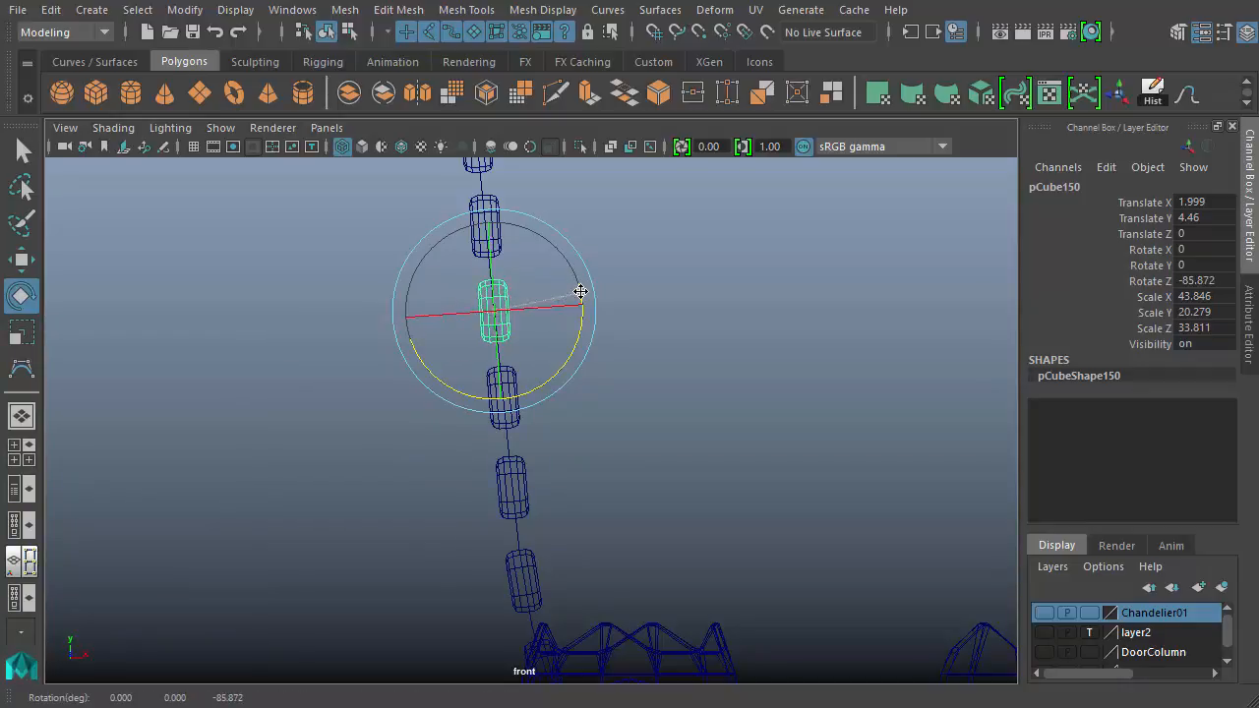
- Return to the shaded perspective view and delete the strand's lowest crystal, which overlaps the rim
alt+middle_drag(655, 452, 570, 194)
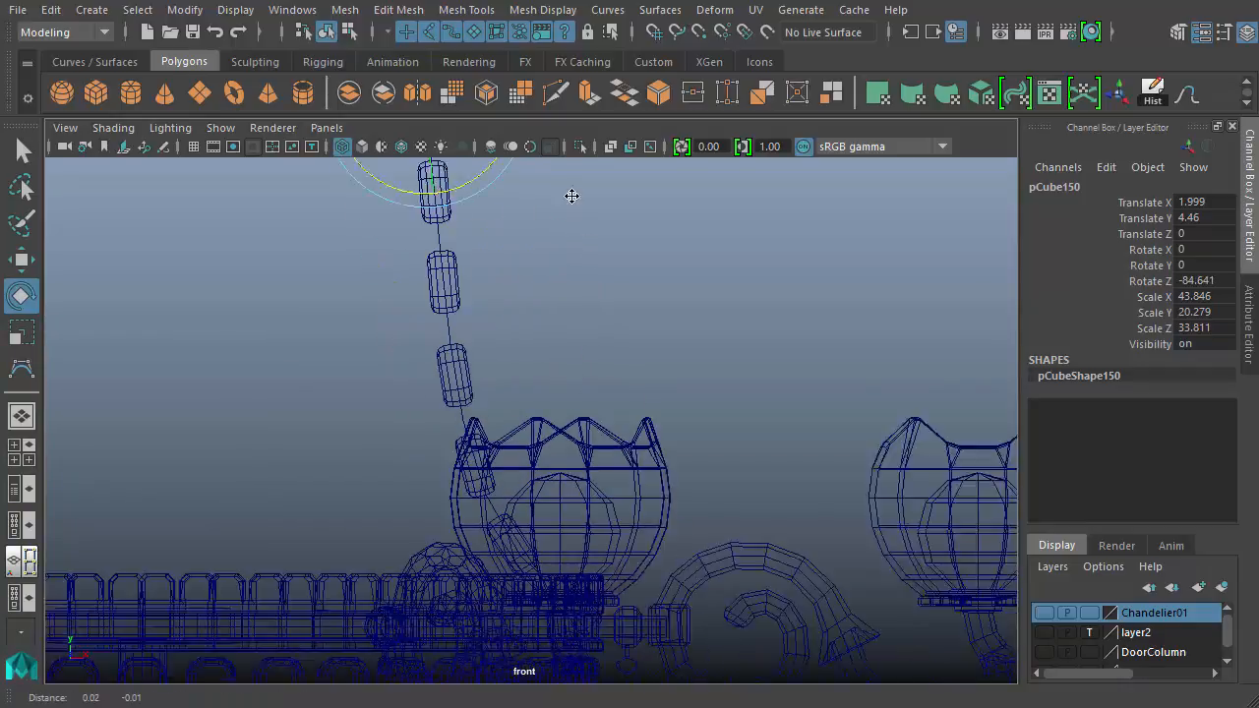
alt+right_drag(399, 388, 583, 469)
key(space)
mouse_move(583, 469)
mouse_down()
mouse_move(590, 413)
mouse_move(702, 466)
mouse_up()
key(5)
mouse_move(548, 450)
alt+mouse_down()
mouse_move(520, 481)
mouse_move(564, 461)
mouse_move(528, 475)
mouse_move(547, 463)
mouse_move(534, 458)
alt+mouse_up()
click(521, 481)
key(w)
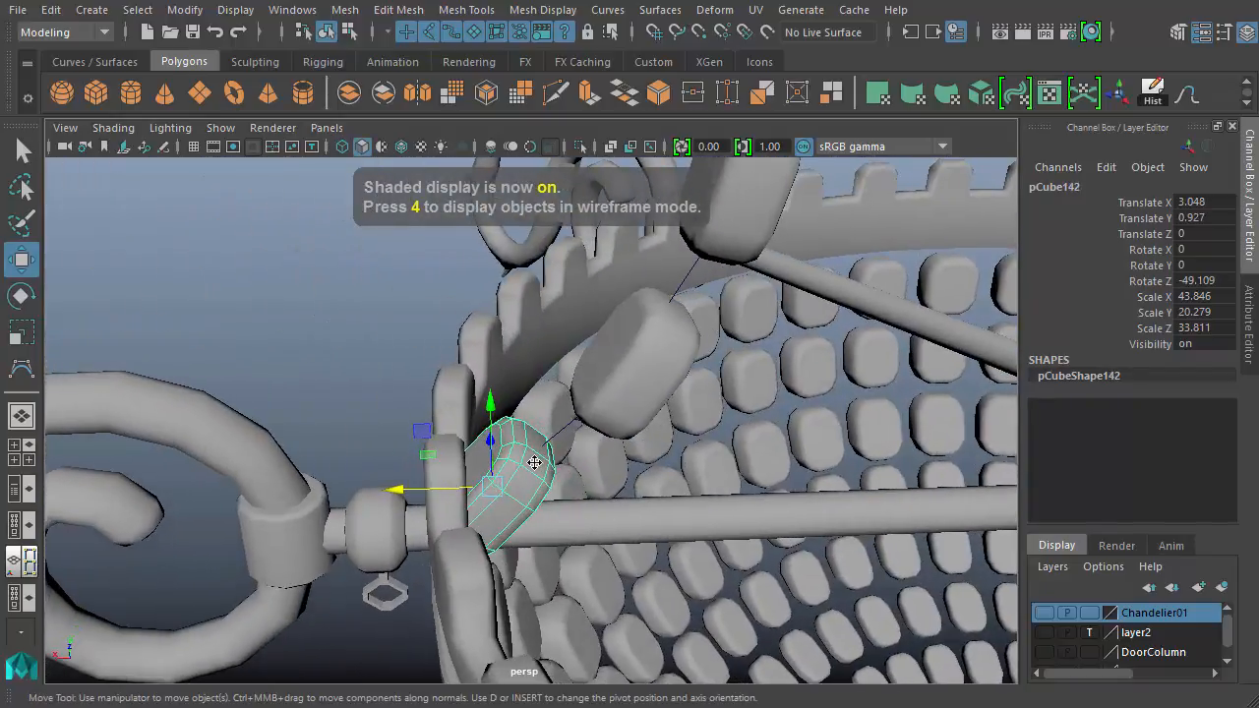
key(Delete)
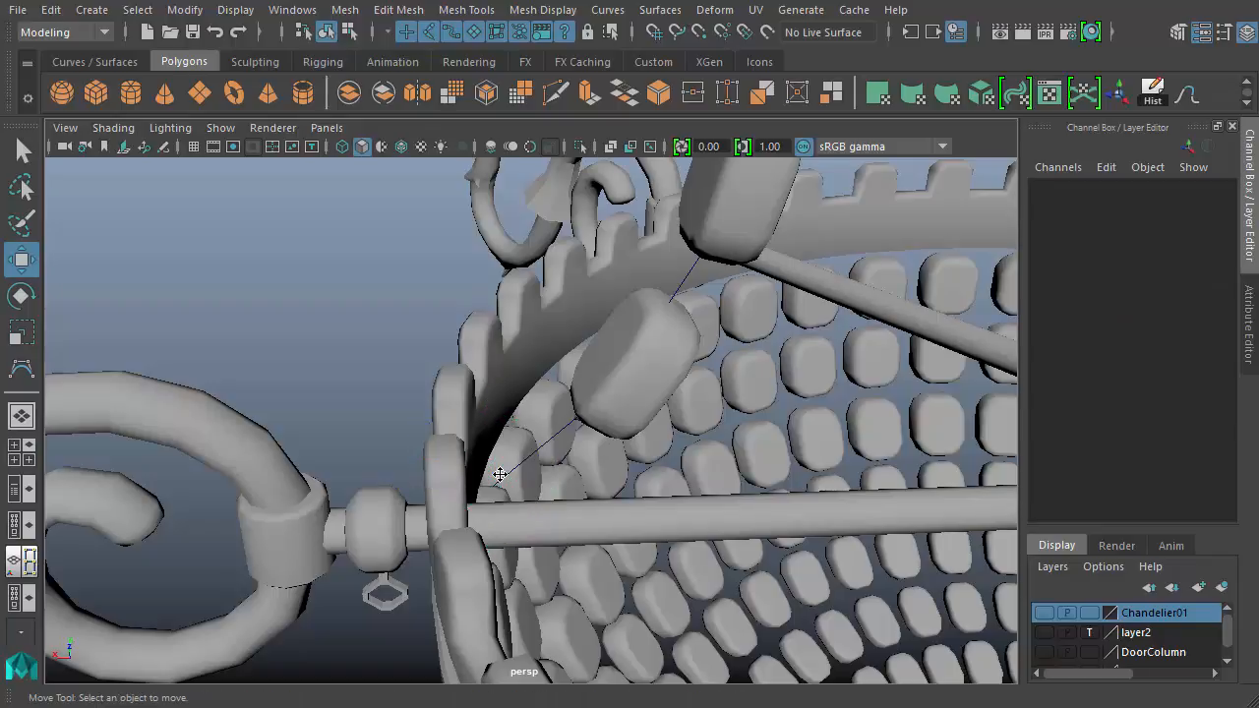
- Select all the strand's crystals and remove the two glass lamp shades from the selection
alt+drag(124, 506, 360, 456)
alt+right_drag(360, 455, 112, 357)
alt+drag(112, 356, 205, 457)
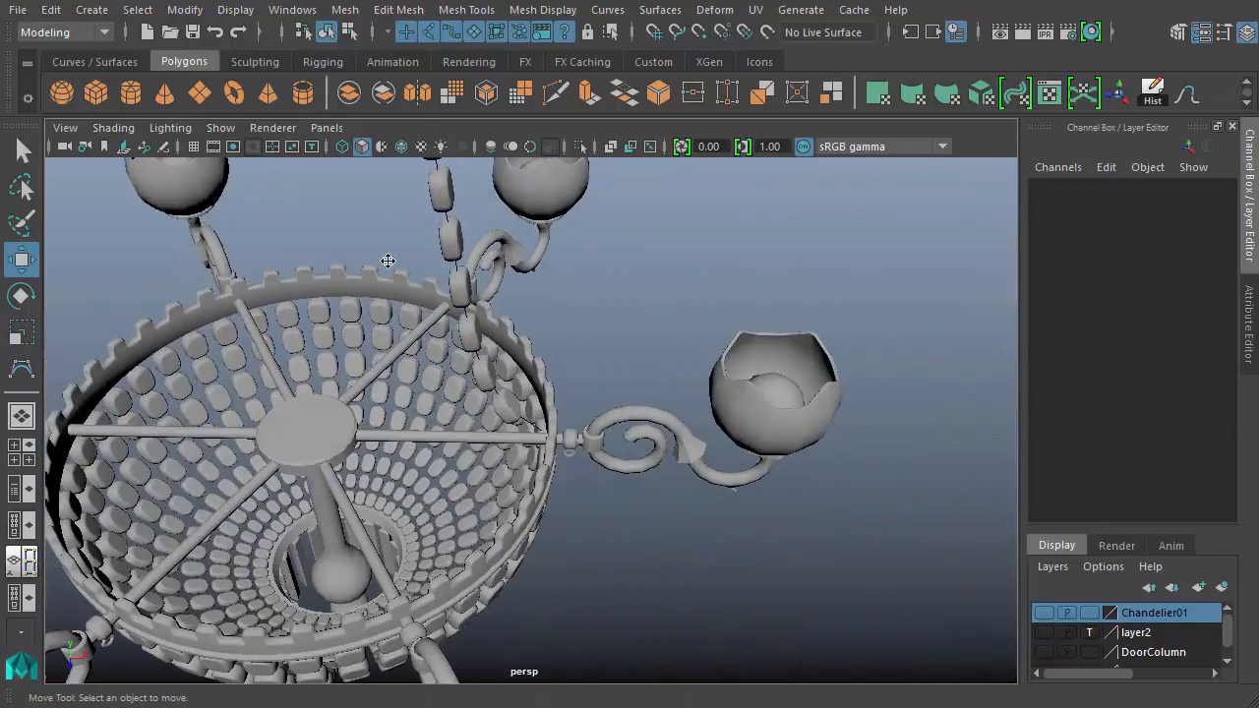
alt+drag(389, 261, 464, 363)
alt+right_drag(463, 363, 2, 248)
alt+drag(479, 254, 268, 427)
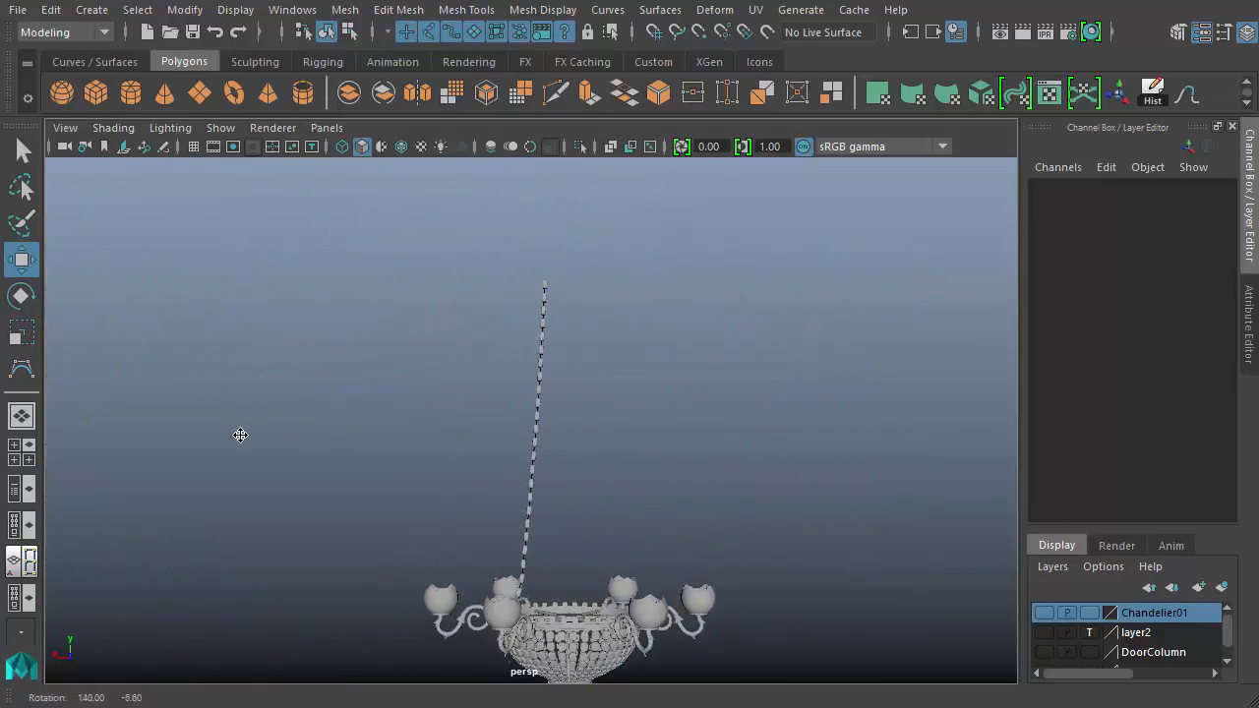
alt+drag(591, 333, 554, 278)
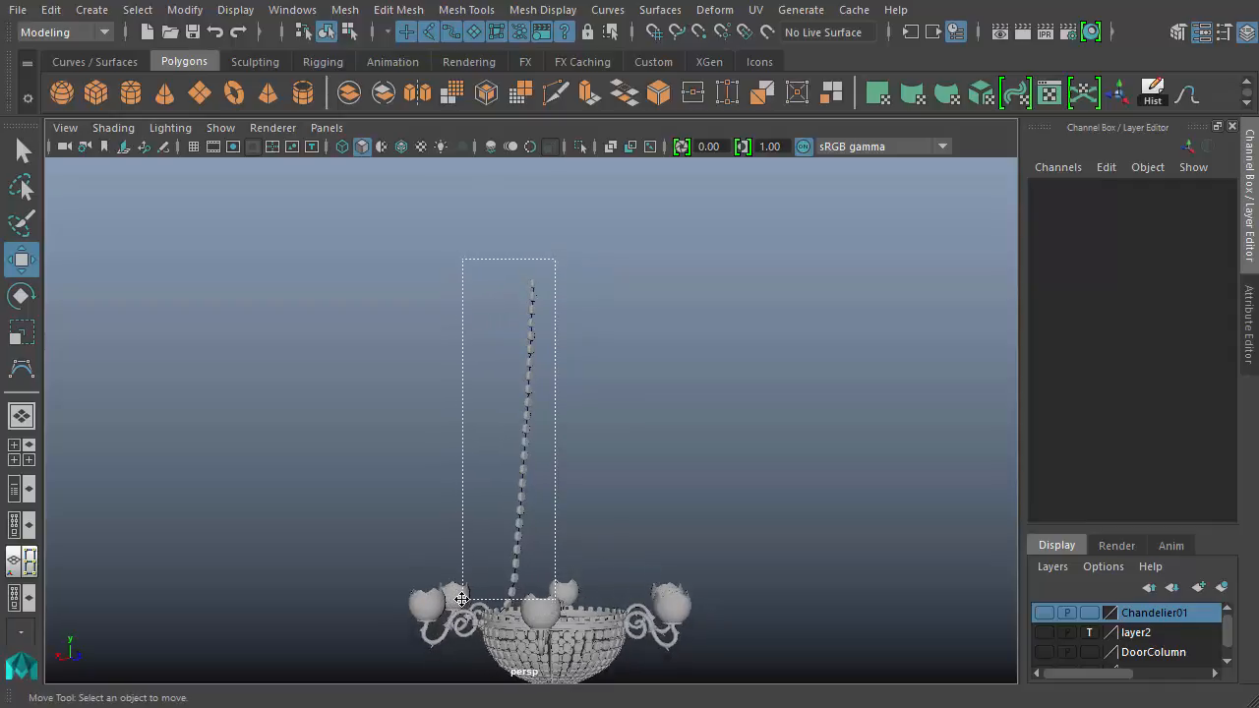
drag(461, 599, 460, 599)
alt+middle_drag(501, 556, 520, 407)
alt+right_drag(520, 407, 649, 413)
alt+drag(648, 413, 702, 492)
ctrl+drag(704, 396, 633, 487)
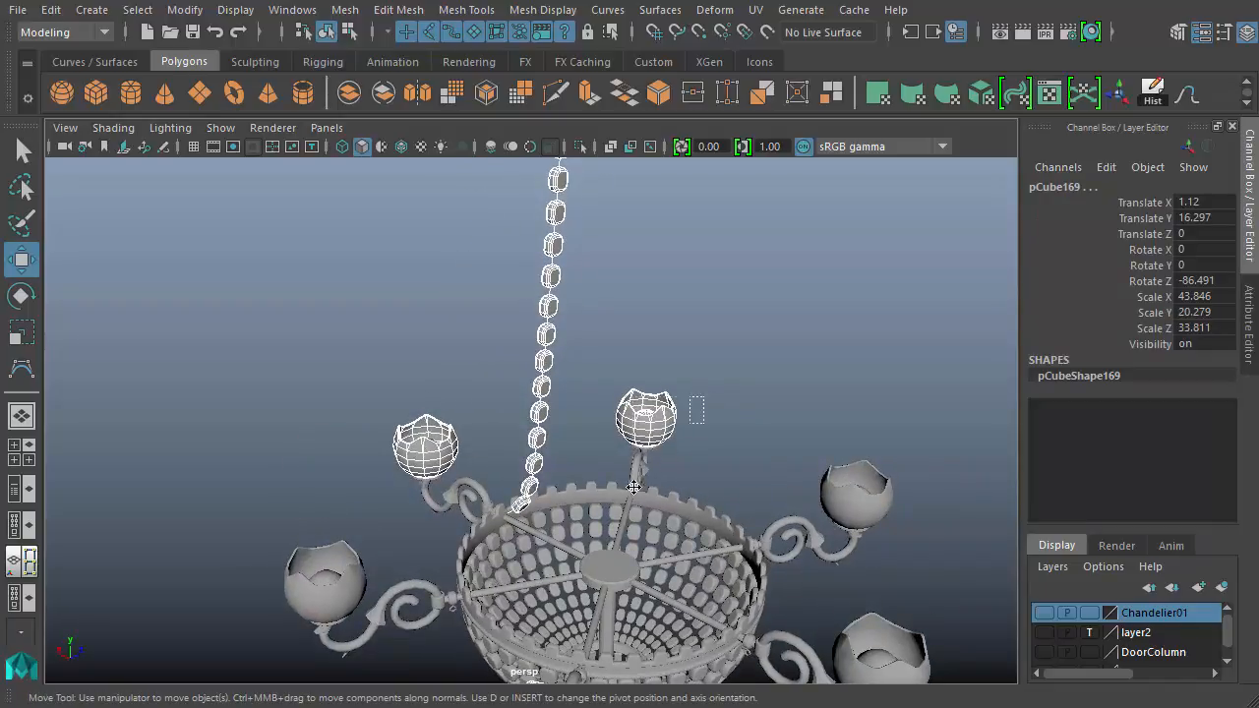
alt+drag(449, 412, 806, 418)
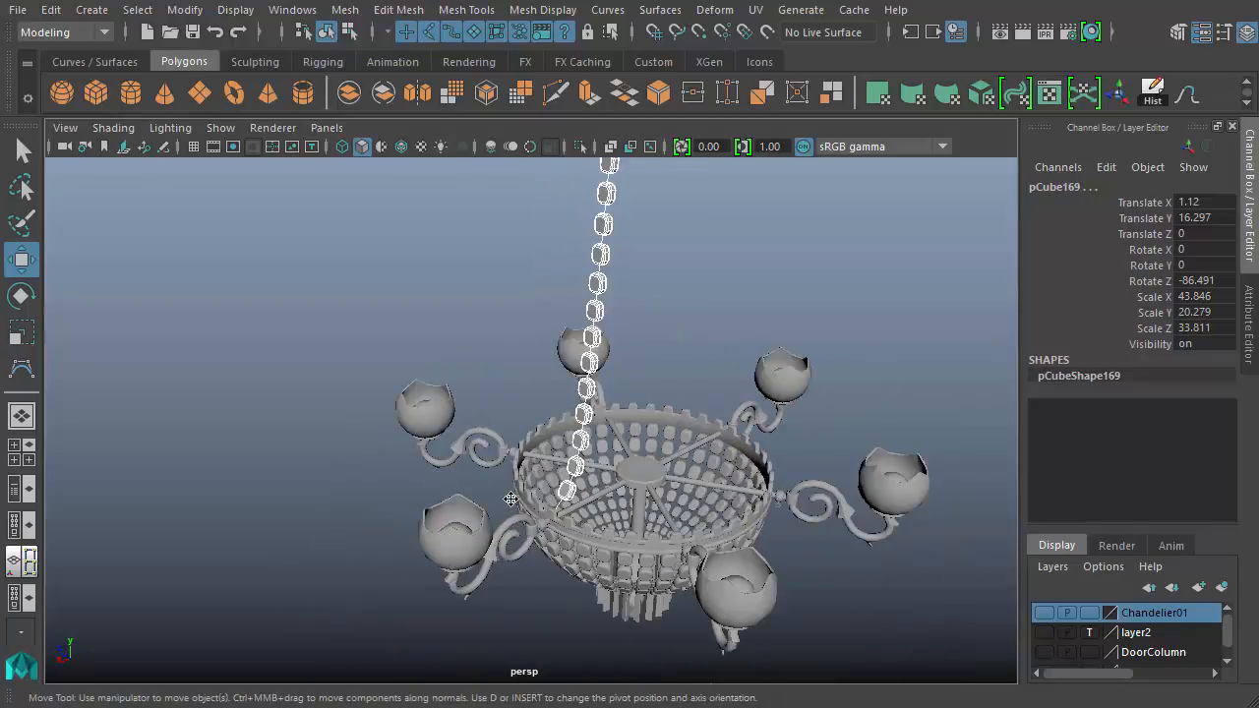
- Check the selected strand up close and from around the chandelier for stray objects and crystal alignment
alt+drag(510, 498, 394, 472)
alt+right_drag(393, 472, 683, 491)
alt+drag(682, 491, 640, 485)
alt+right_drag(640, 485, 636, 558)
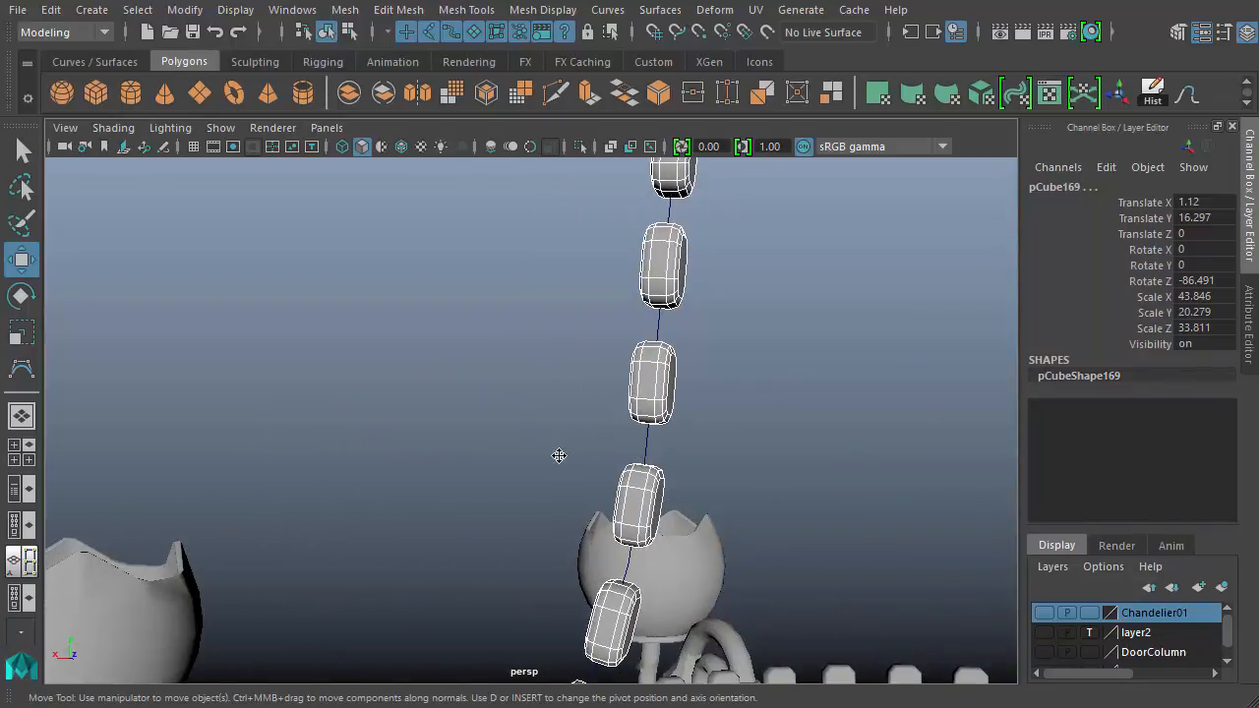
alt+drag(559, 456, 798, 433)
alt+right_drag(798, 433, 672, 377)
alt+drag(671, 376, 804, 430)
alt+right_drag(803, 430, 551, 403)
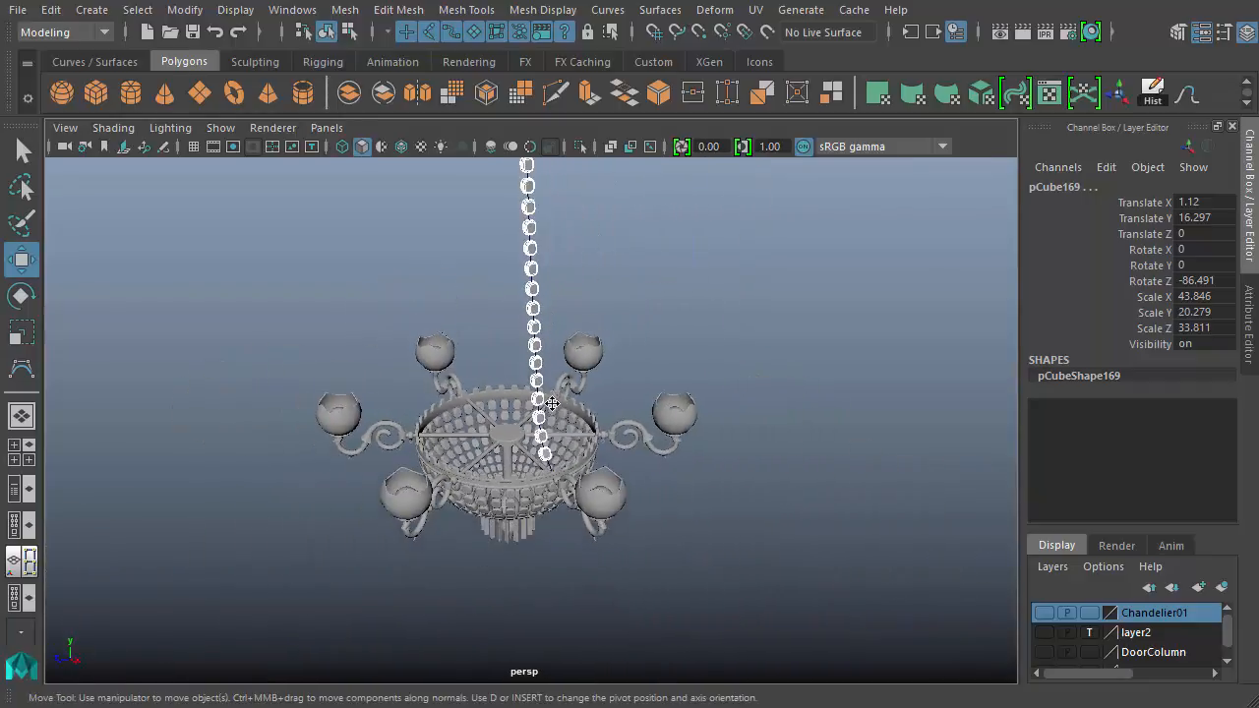
- Group the selected crystals of the strand
alt+drag(551, 403, 421, 548)
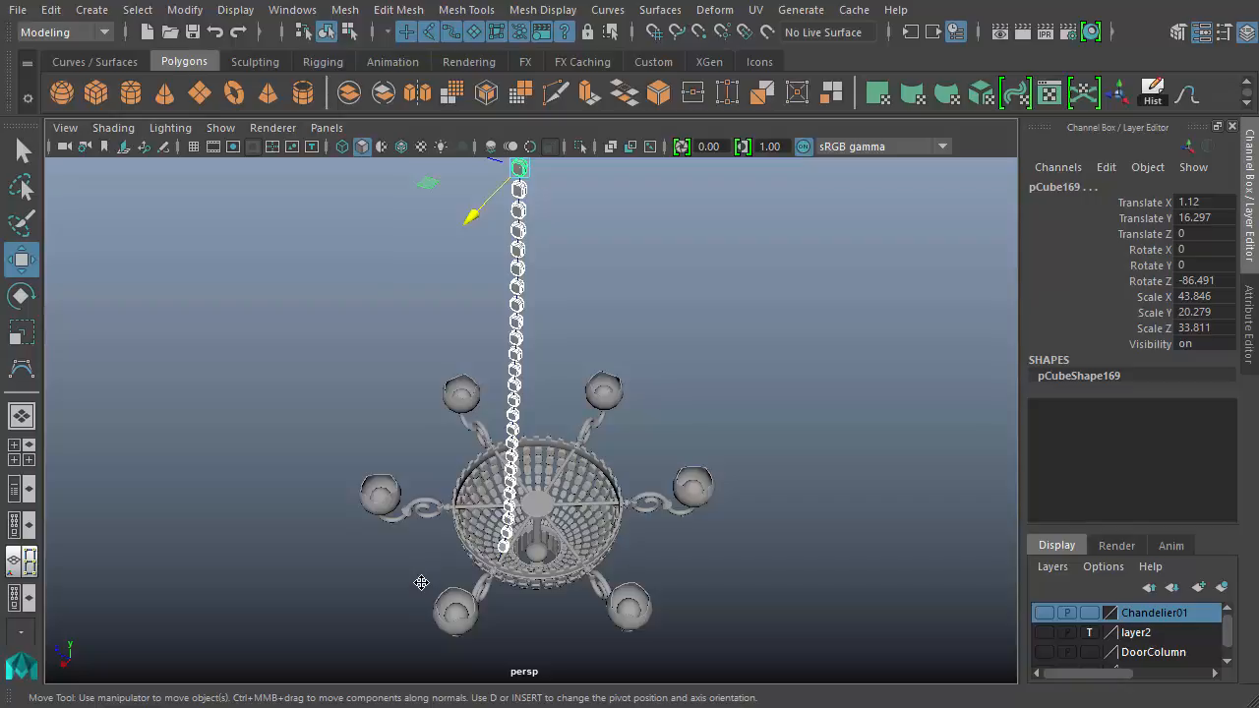
key(ctrl+g)
alt+drag(656, 692, 666, 680)
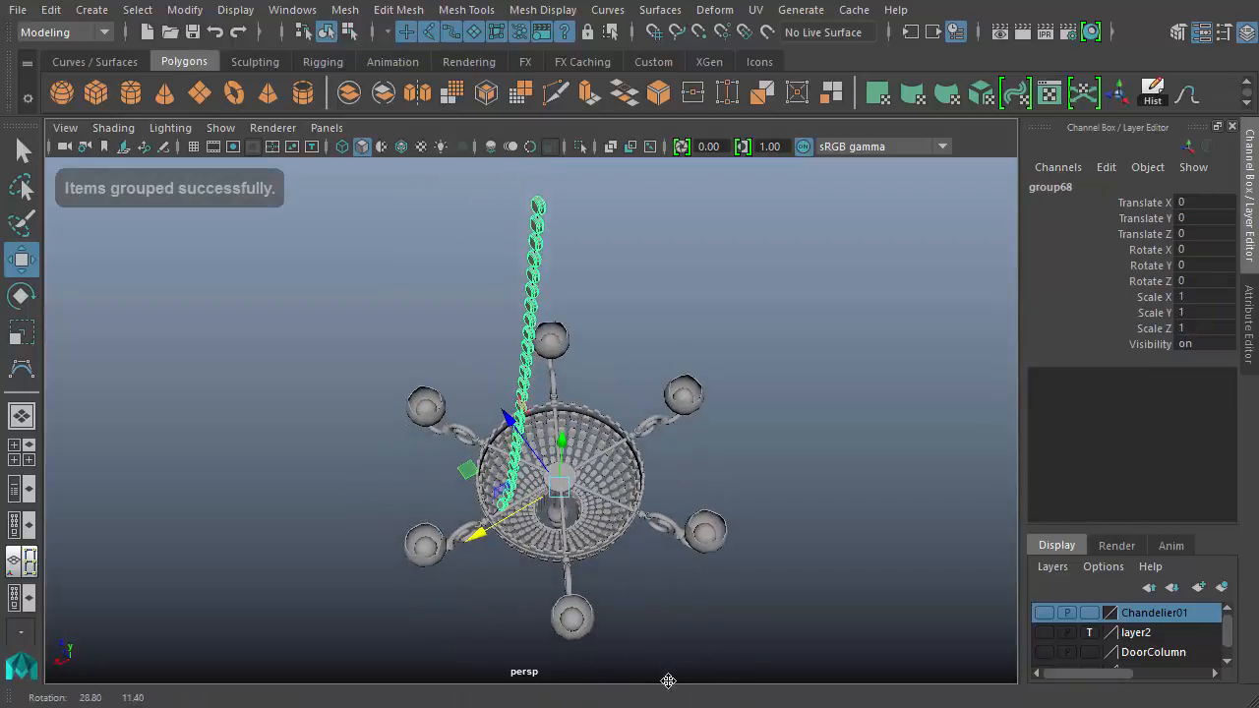
- Duplicate the strand group and rotate the copy about Y to about 20.66 degrees, beside the original strand
key(e)
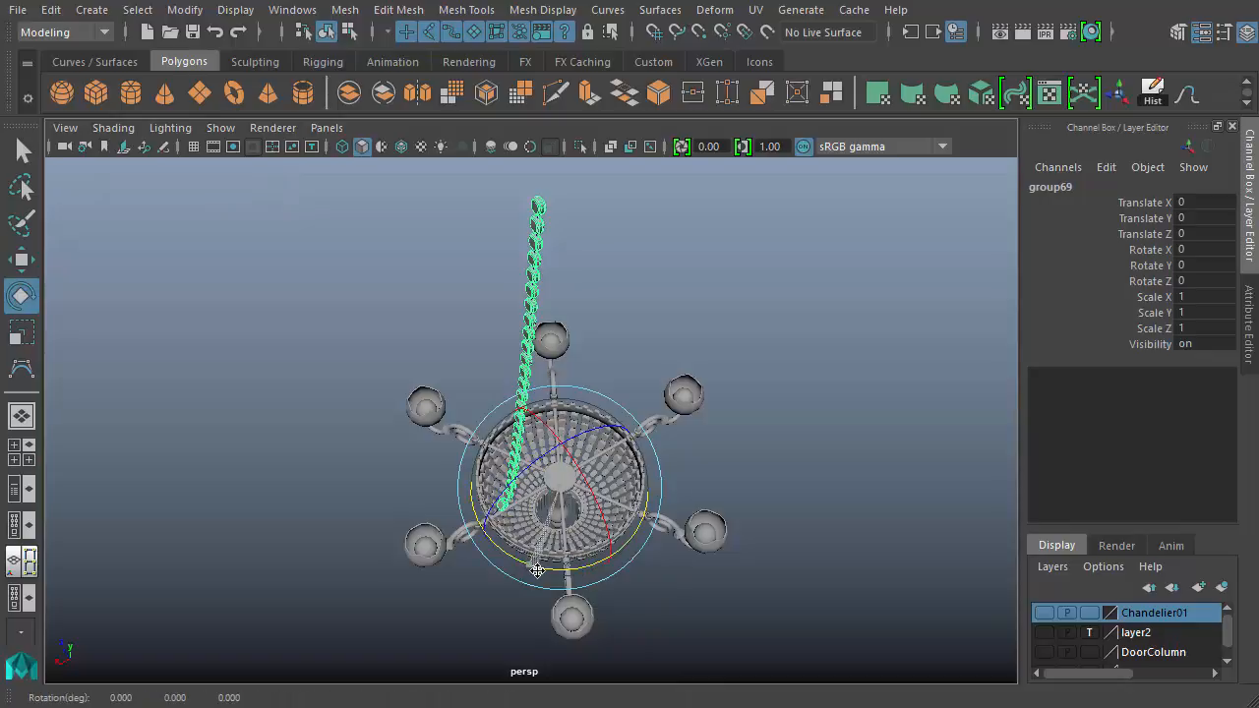
drag(537, 570, 543, 575)
alt+drag(375, 584, 551, 588)
alt+right_drag(551, 588, 834, 576)
middle_drag(834, 576, 836, 638)
alt+middle_drag(848, 565, 857, 608)
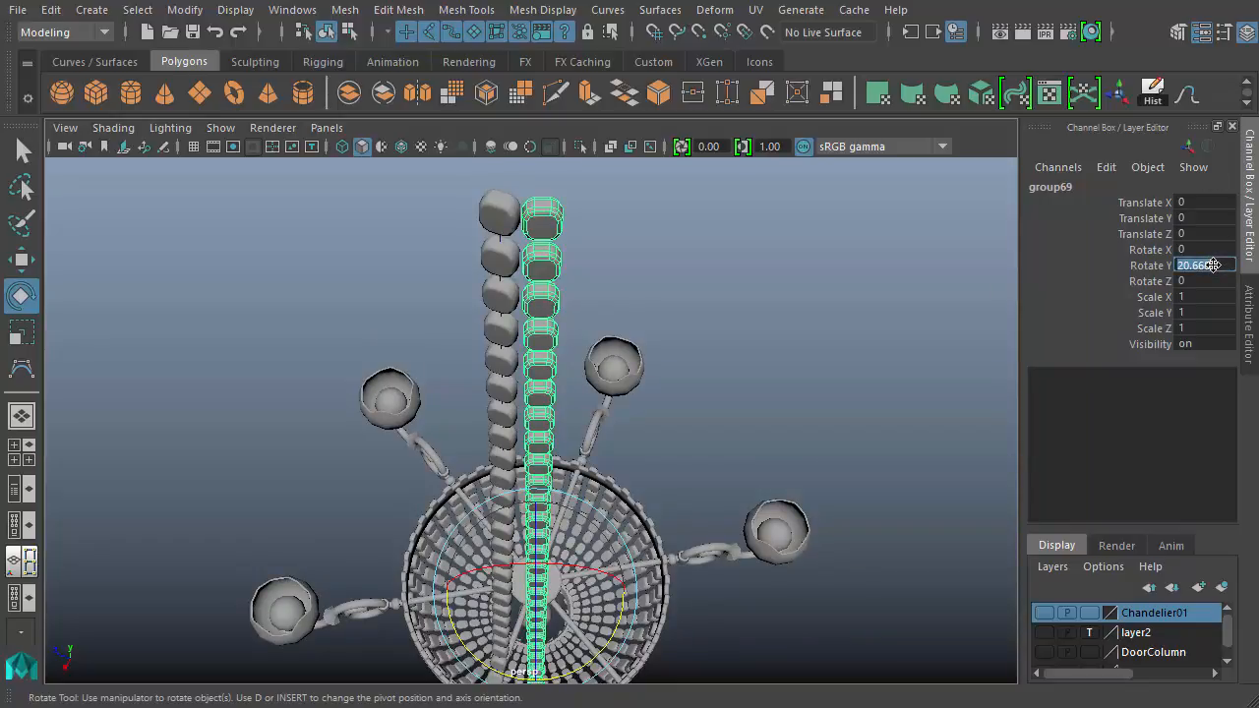
- Try Rotate Y values of 21, 20 and 25 degrees on the duplicated strand group
text(21)
key(Return)
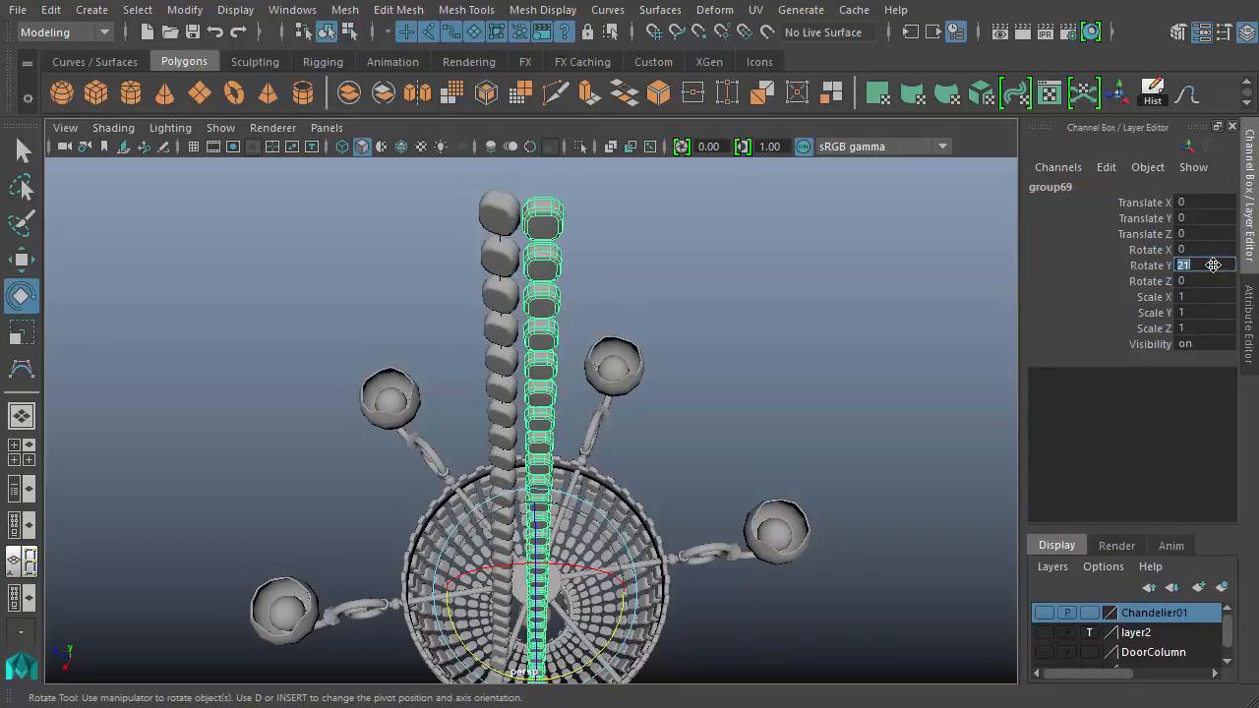
text(20)
key(Return)
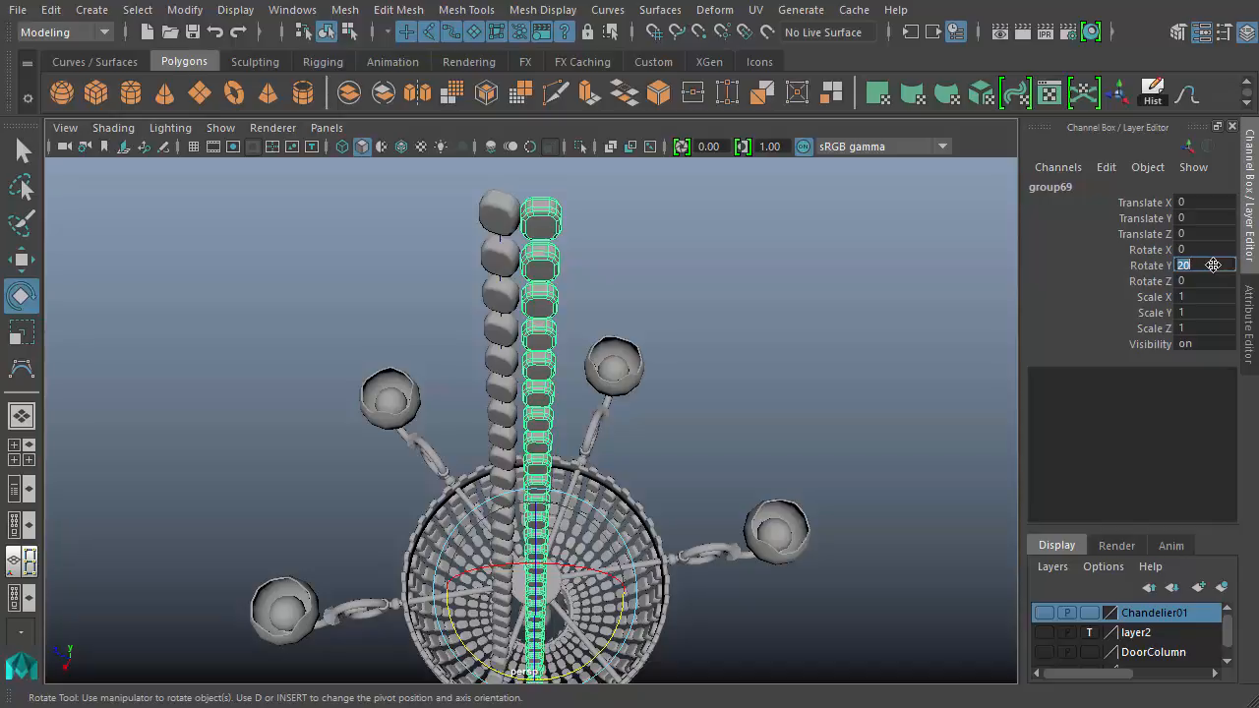
text(25)
key(Return)
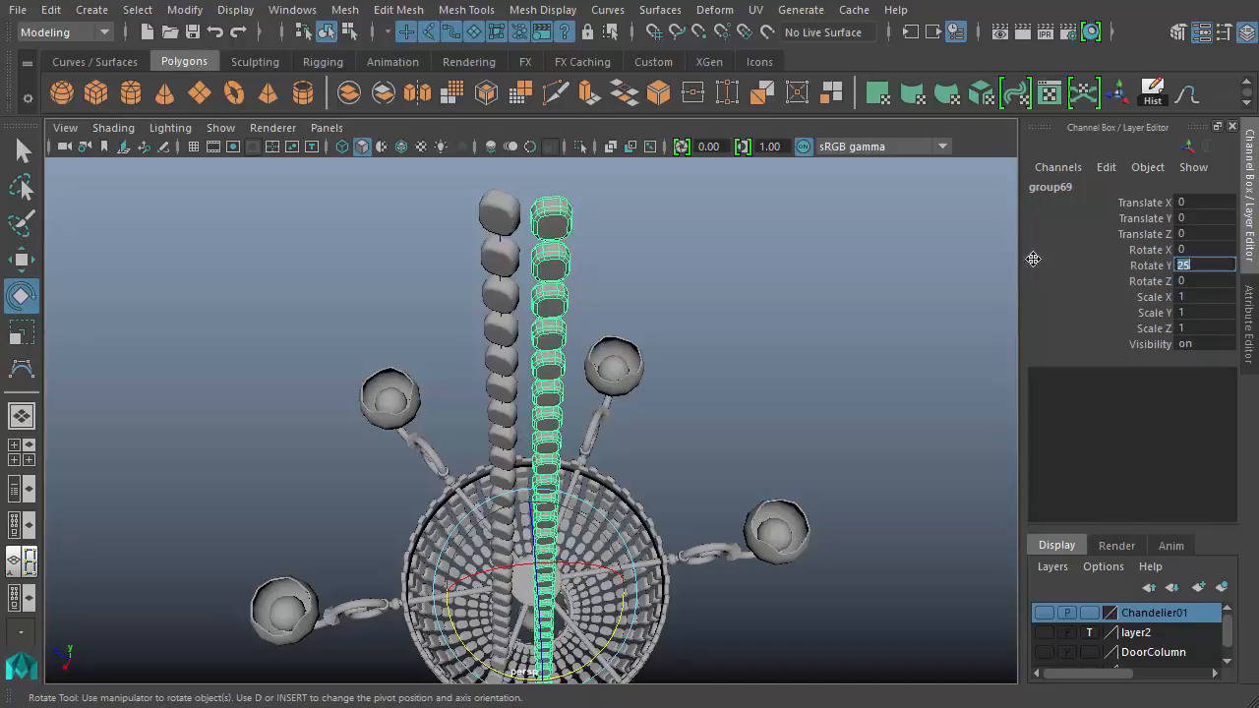
- Try repeating the strand duplicate all around the chandelier rim in 25-degree steps
alt+drag(845, 268, 763, 275)
key(shift+d)
key(shift+d)
key(shift+d)
key(shift+d)
key(shift+d)
key(shift+d)
key(shift+d)
key(shift+d)
key(shift+d)
key(shift+d)
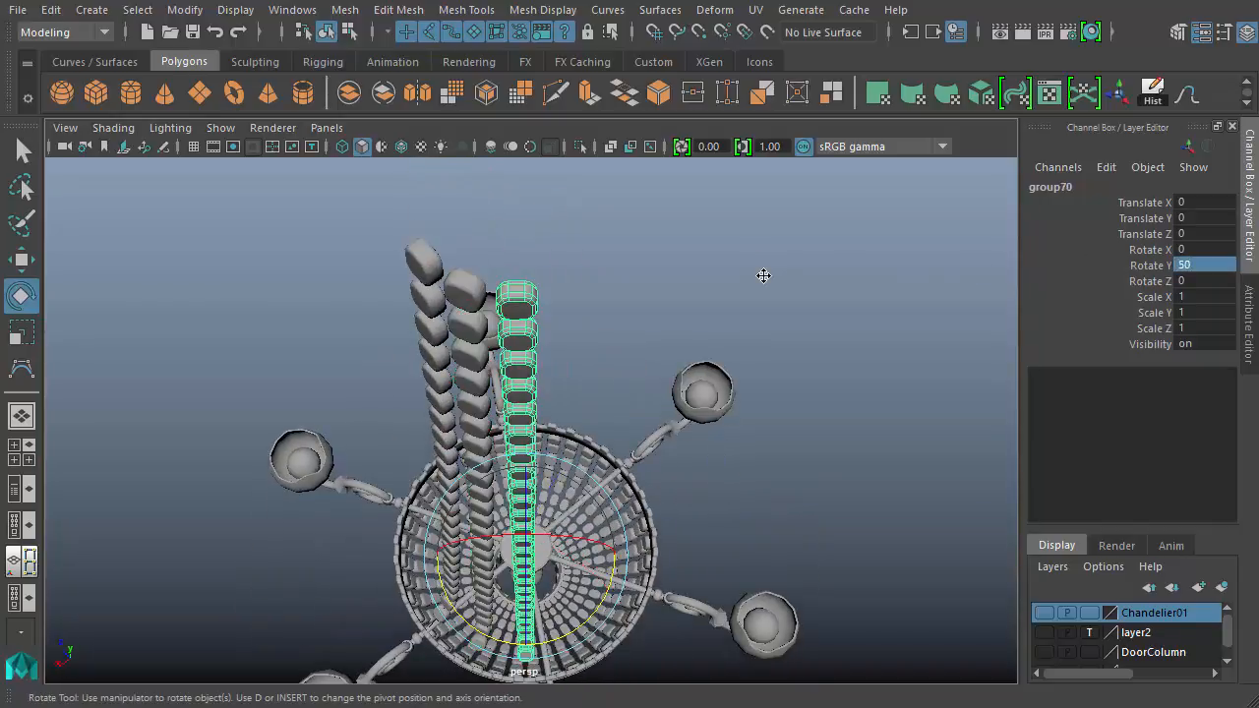
key(shift+d)
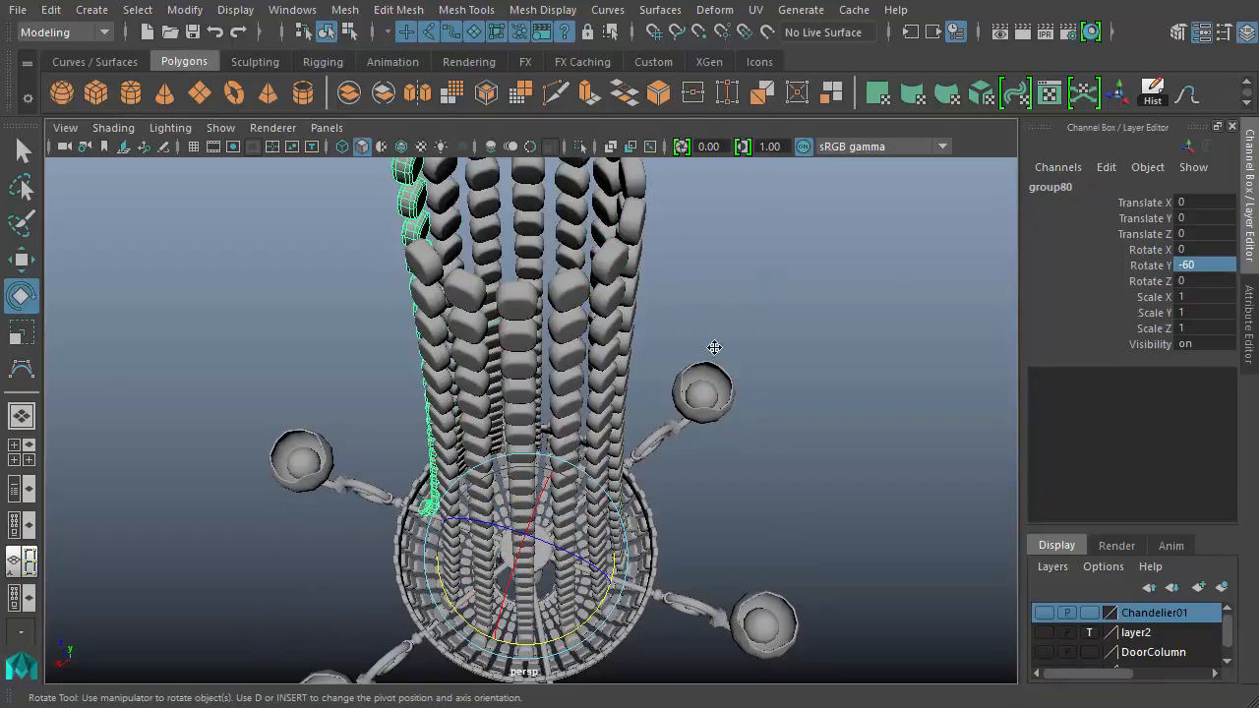
alt+drag(714, 348, 759, 416)
key(shift+d)
key(shift+d)
- Undo the ring of duplicates and the 25-degree rotation of the first copy
key(ctrl+z)
key(ctrl+z)
key(ctrl+z)
key(ctrl+z)
key(ctrl+z)
key(ctrl+z)
key(ctrl+z)
key(ctrl+z)
key(ctrl+z)
key(ctrl+z)
key(ctrl+z)
key(ctrl+z)
key(ctrl+z)
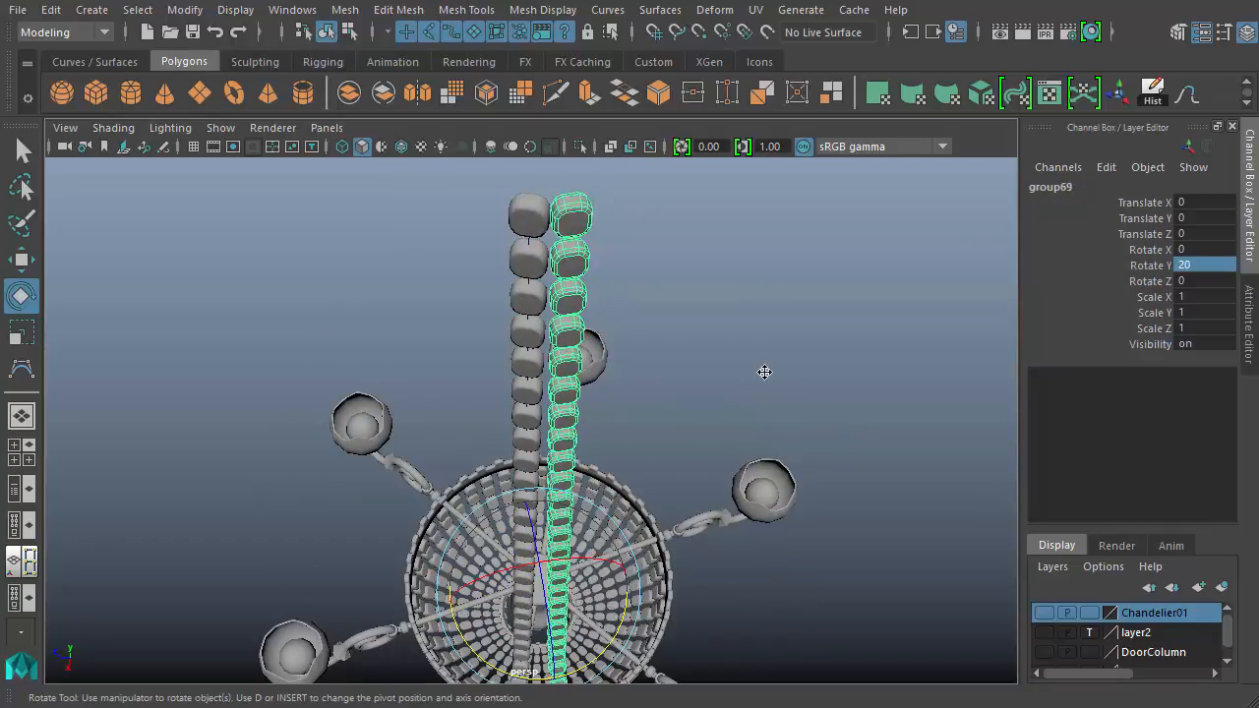
- Set the strand copy's Rotate Y to 24 degrees
alt+drag(764, 371, 808, 360)
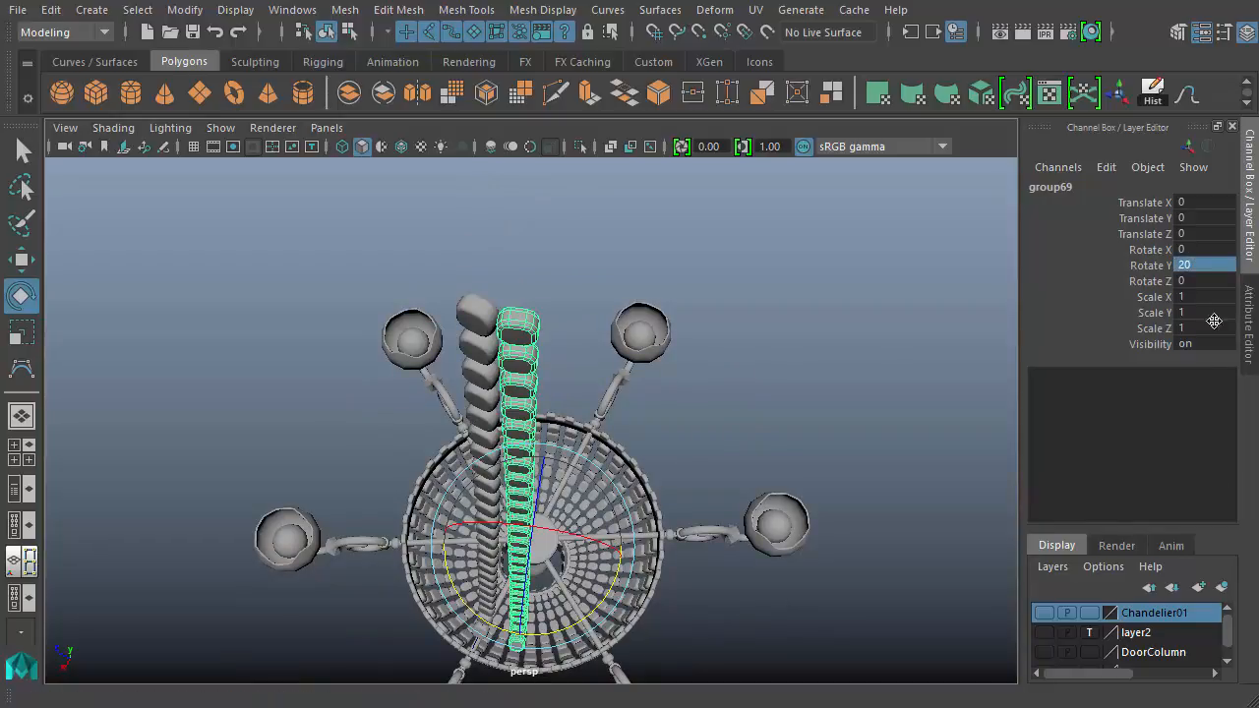
click(1200, 265)
text(24)
key(Return)
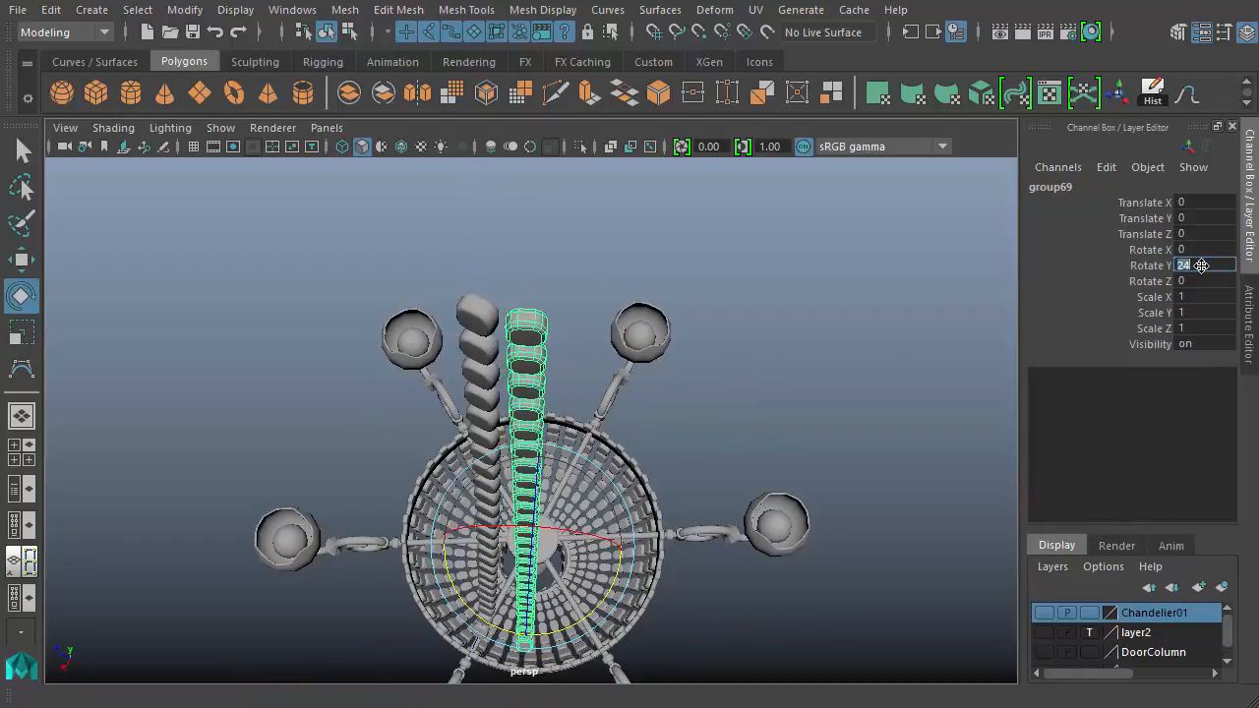
- Duplicate the strand group repeatedly around the rim in 24-degree steps
alt+drag(913, 389, 889, 399)
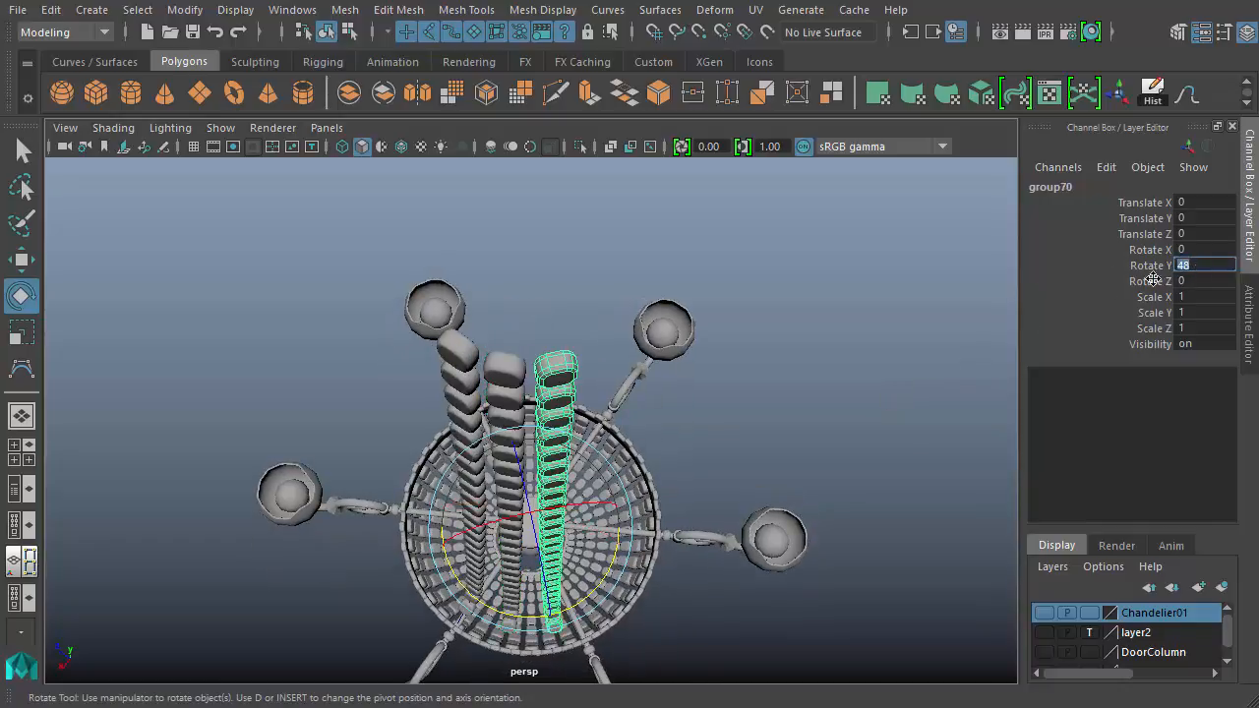
alt+drag(874, 345, 849, 348)
key(shift+d)
key(shift+d)
key(shift+d)
key(shift+d)
key(shift+d)
key(shift+d)
key(shift+d)
key(shift+d)
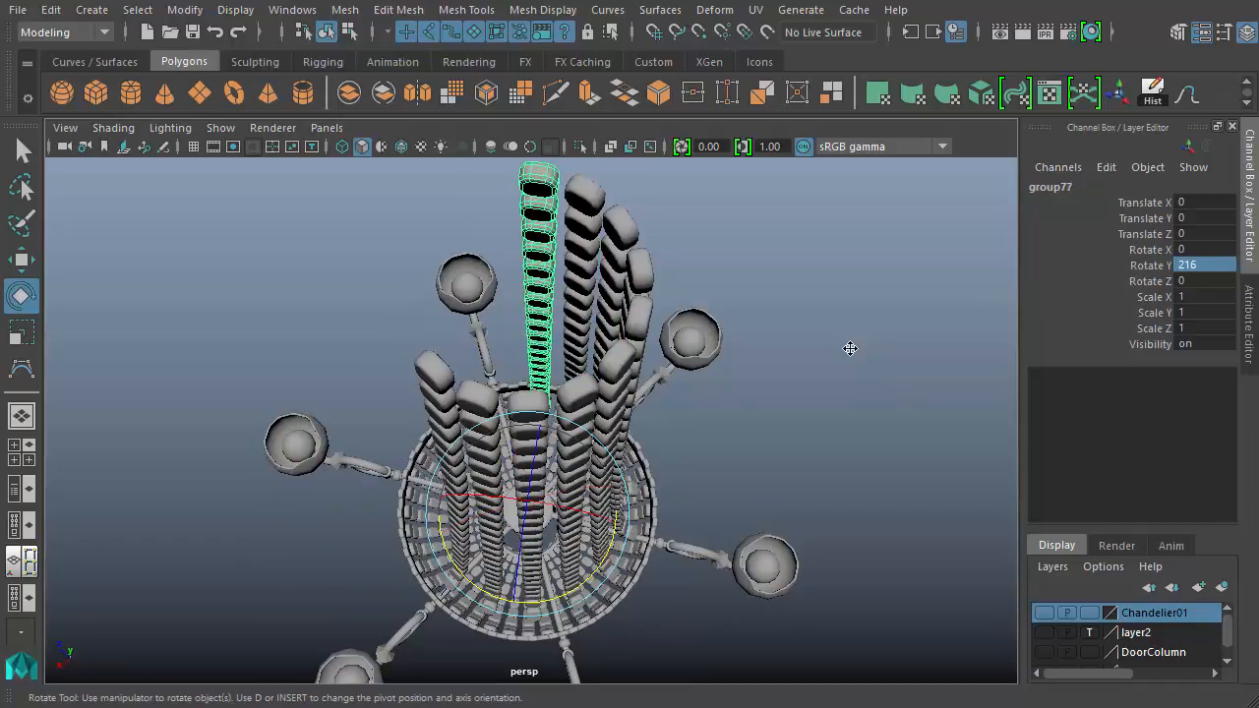
- Deselect the strands and examine the column's strand spacing from above, the side and below
alt+drag(729, 408, 856, 407)
click(855, 362)
alt+drag(839, 363, 915, 340)
alt+right_drag(915, 340, 608, 449)
alt+drag(609, 449, 696, 531)
alt+right_drag(696, 531, 775, 488)
alt+drag(776, 488, 613, 421)
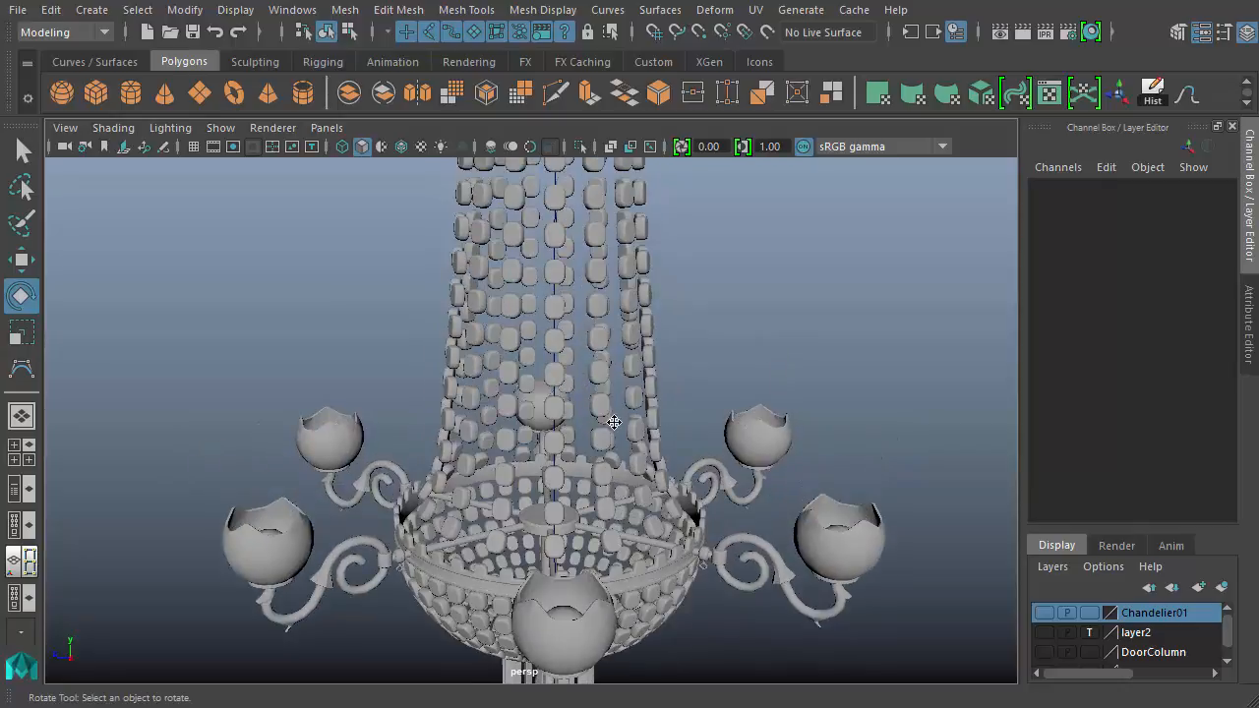
alt+drag(587, 469, 640, 528)
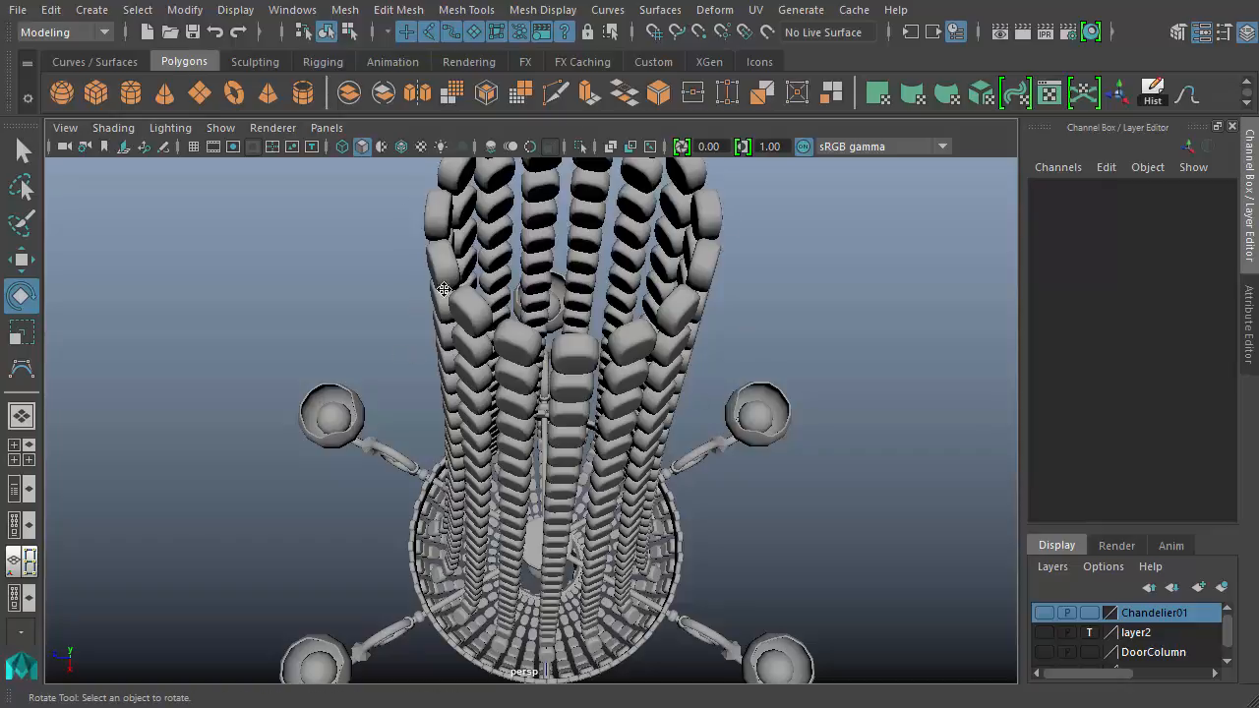
alt+drag(690, 428, 669, 452)
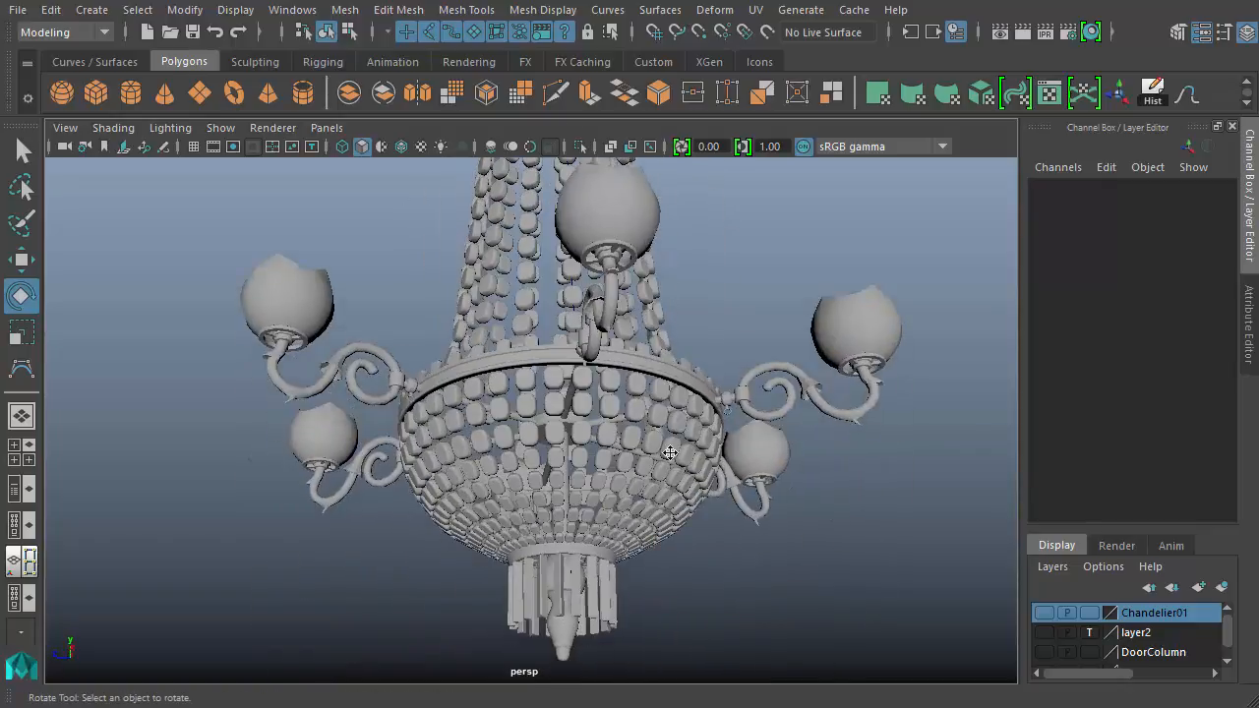
alt+drag(718, 319, 711, 453)
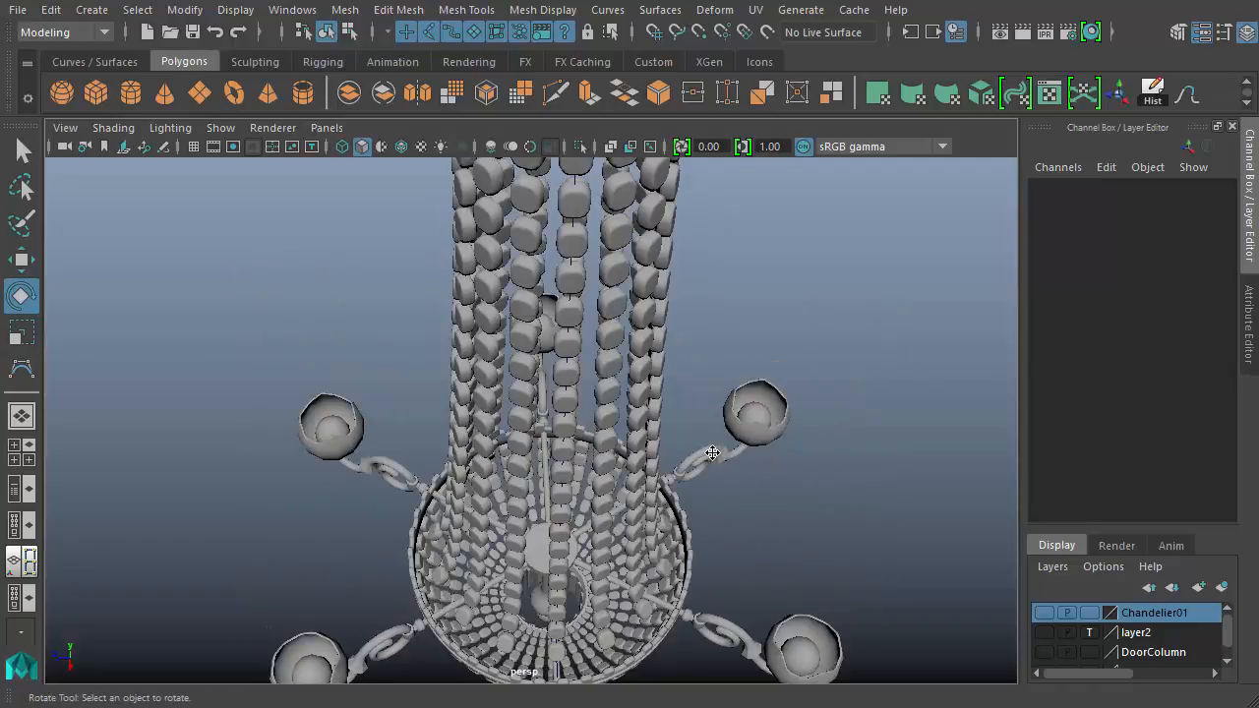
- Undo the 24-degree strand duplicates and the rotation change on the first copy
key(z)
key(z)
key(z)
key(z)
key(z)
key(z)
key(z)
key(z)
key(z)
key(z)
key(z)
key(z)
key(z)
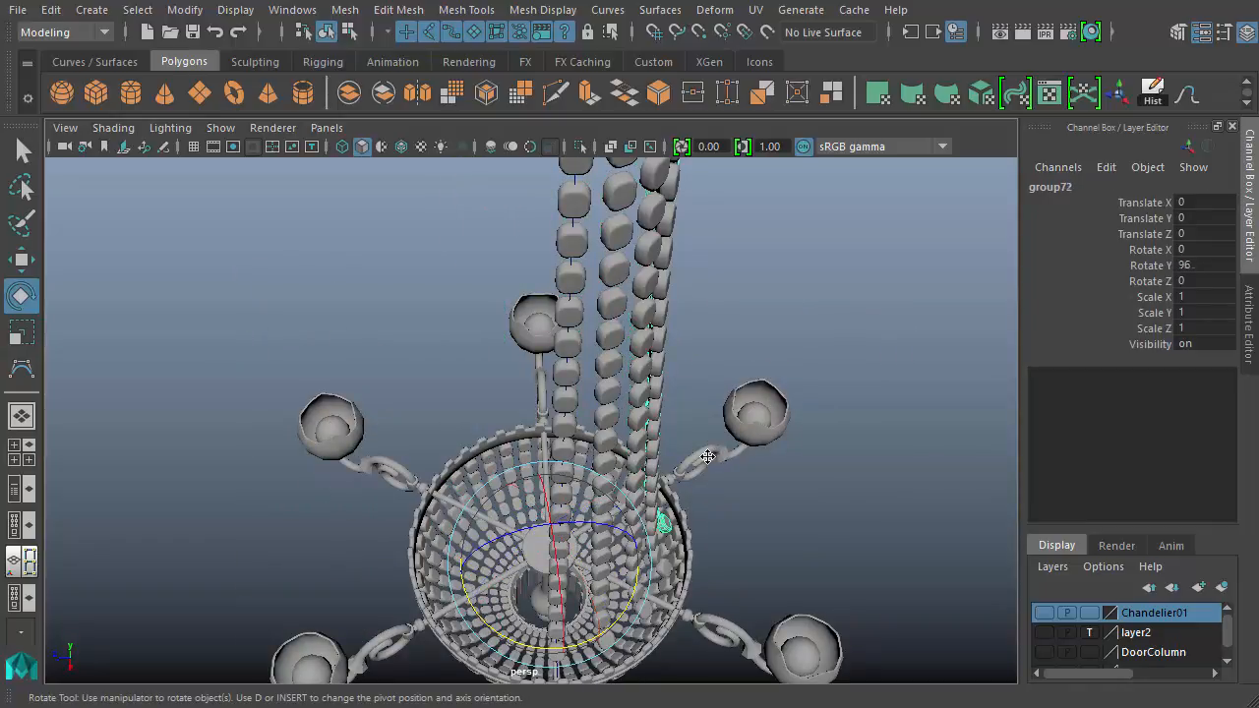
key(z)
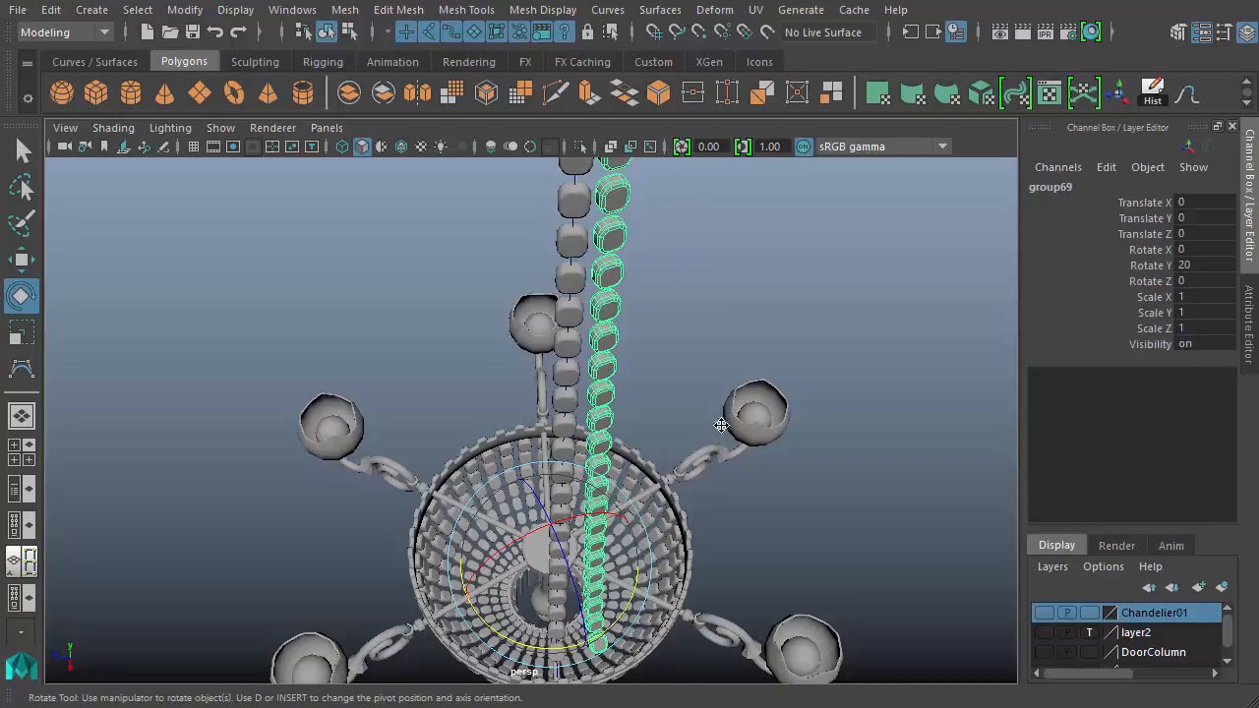
- Rotate the strand copy about Y to about 13.93 degrees, closer to the original strand
alt+drag(720, 425, 723, 394)
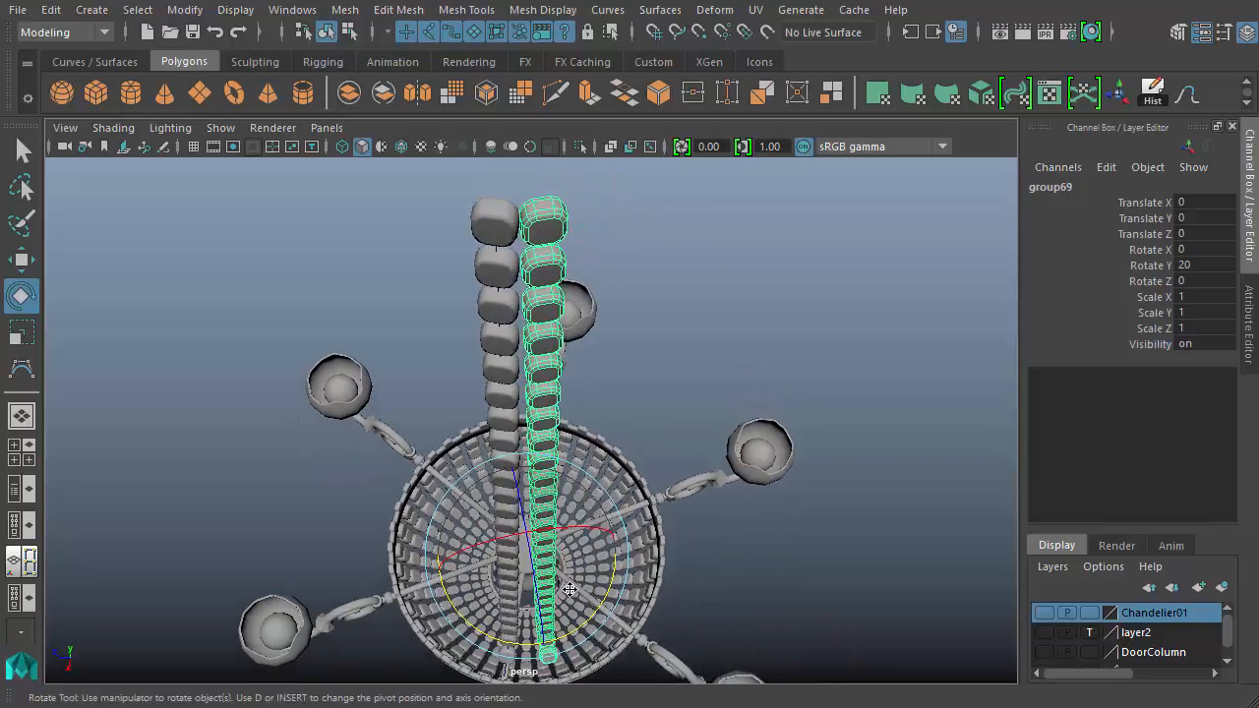
drag(581, 628, 570, 628)
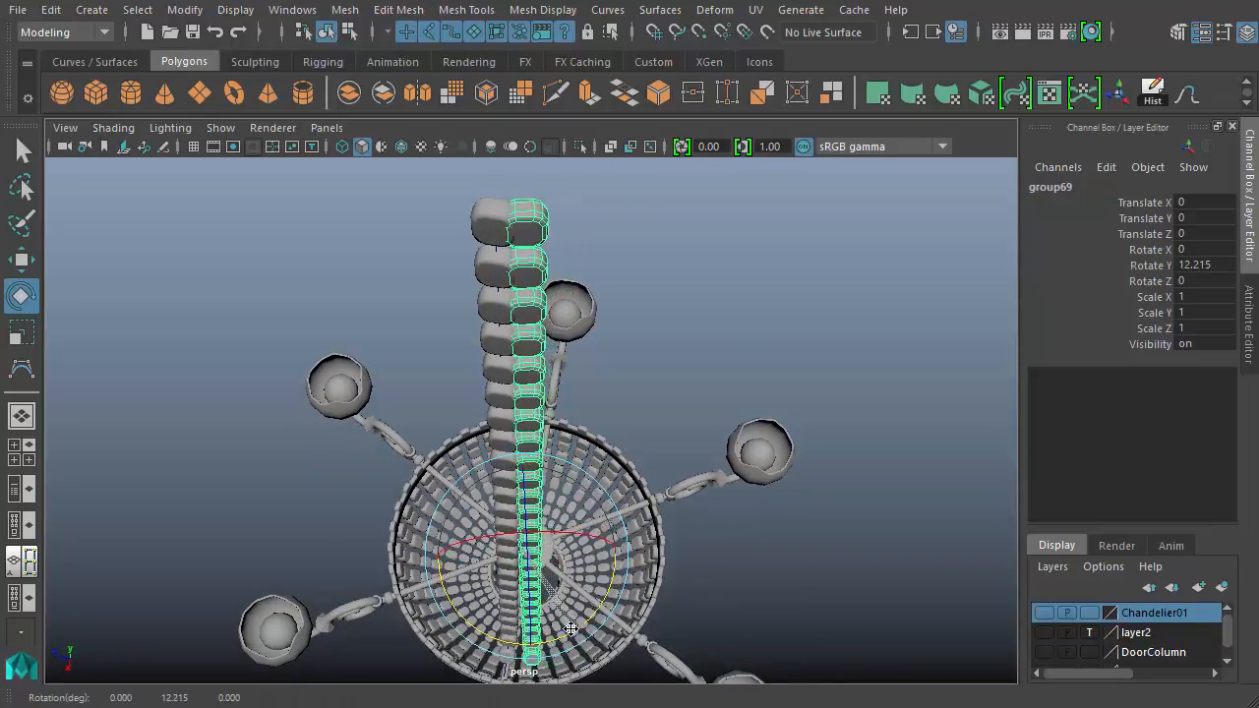
alt+middle_drag(645, 638, 669, 370)
alt+right_drag(668, 371, 671, 419)
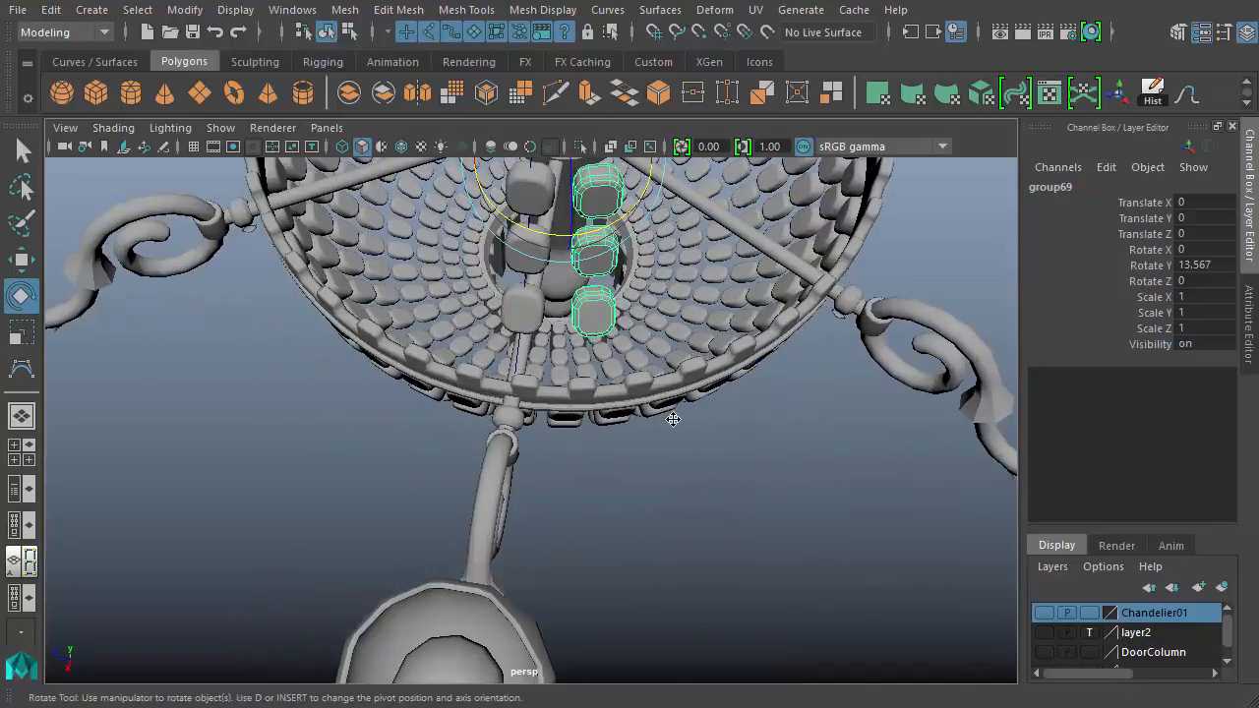
alt+middle_drag(671, 419, 668, 567)
alt+drag(669, 567, 724, 556)
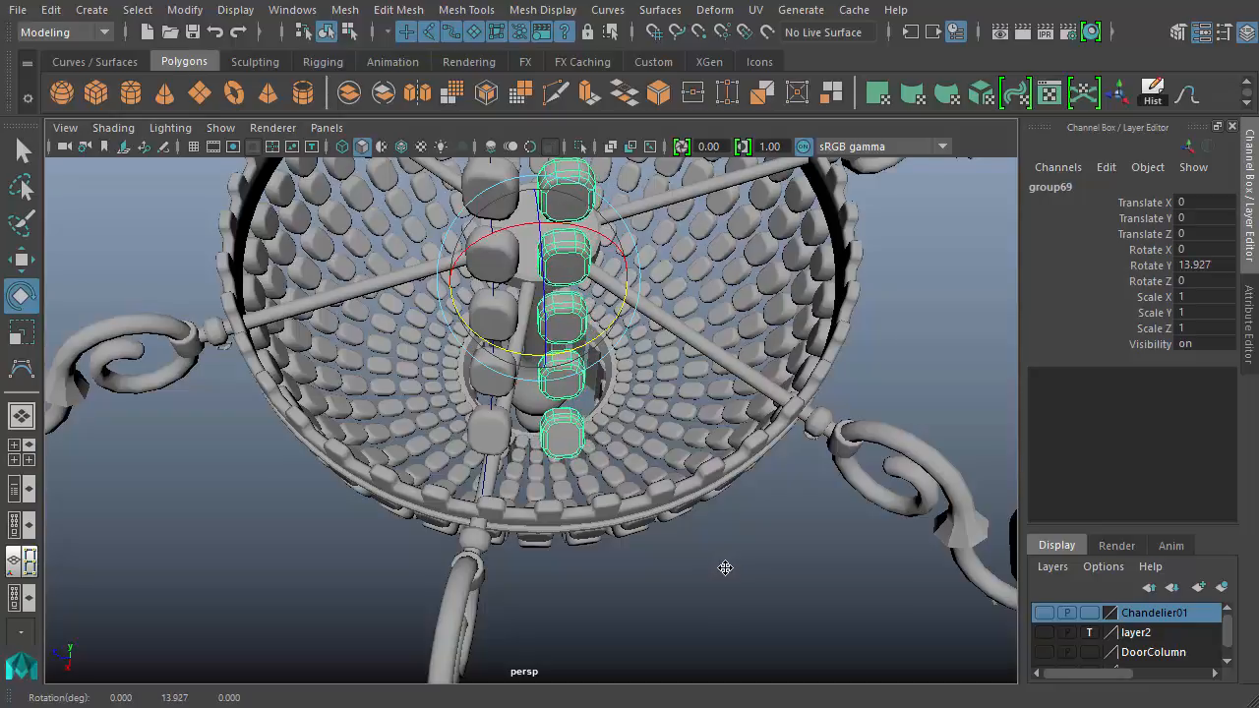
- Examine the gap between the two strands along their whole length up to the topmost crystals
alt+middle_drag(747, 498, 784, 581)
alt+right_drag(783, 581, 590, 512)
alt+middle_drag(580, 354, 578, 449)
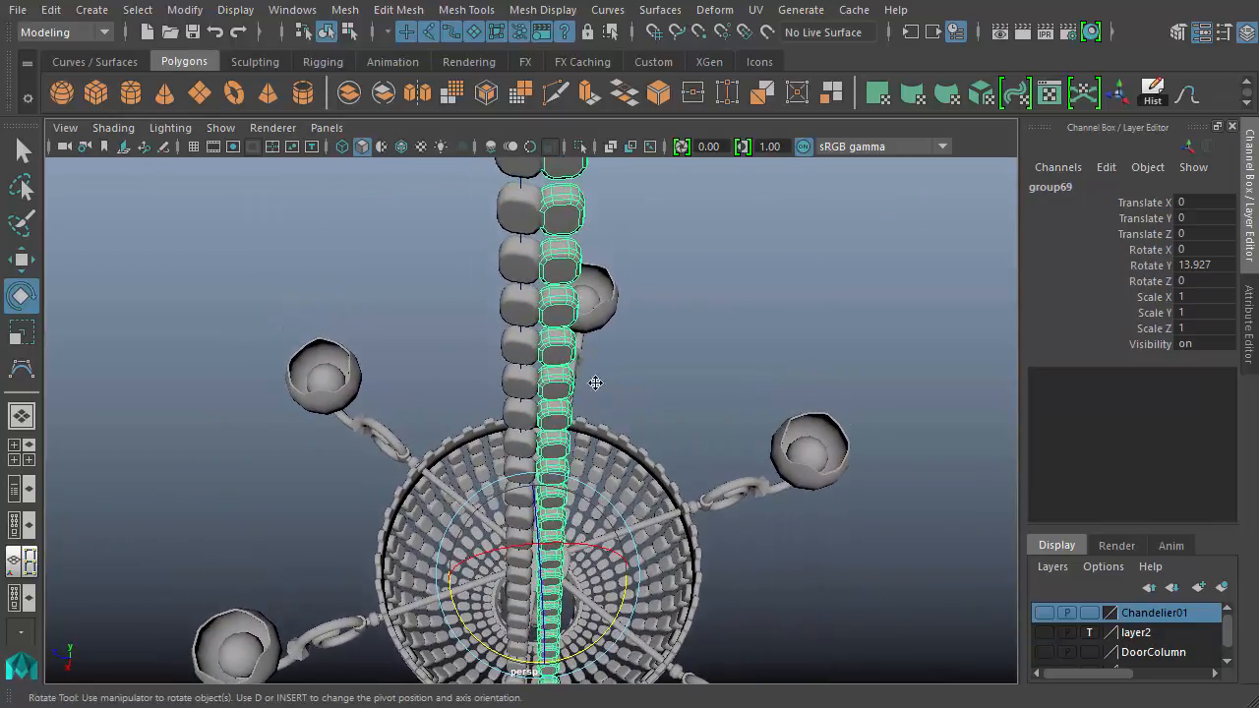
alt+drag(595, 383, 584, 334)
alt+middle_drag(582, 234, 550, 463)
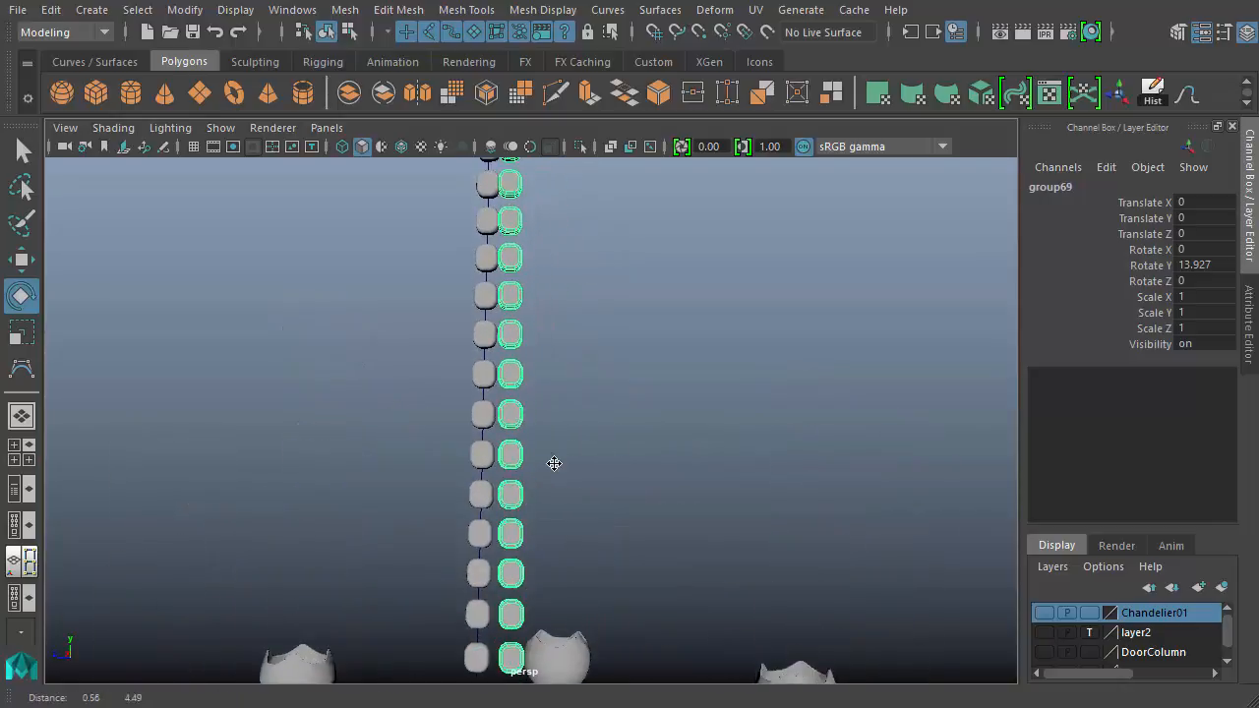
alt+right_drag(550, 463, 816, 506)
alt+middle_drag(697, 430, 732, 657)
alt+middle_drag(661, 582, 697, 610)
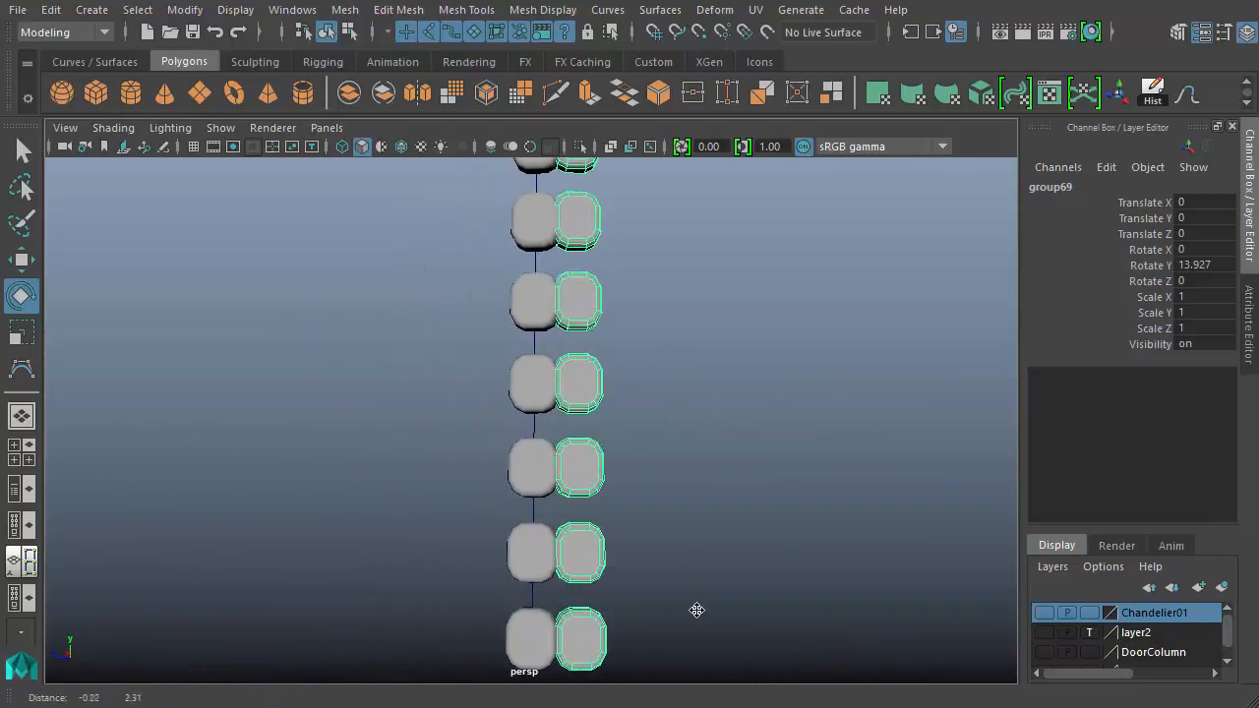
alt+drag(669, 538, 661, 468)
alt+middle_drag(556, 169, 558, 450)
- Scale down the topmost crystal of both strands uniformly to about 28.6 in Scale X
click(558, 449)
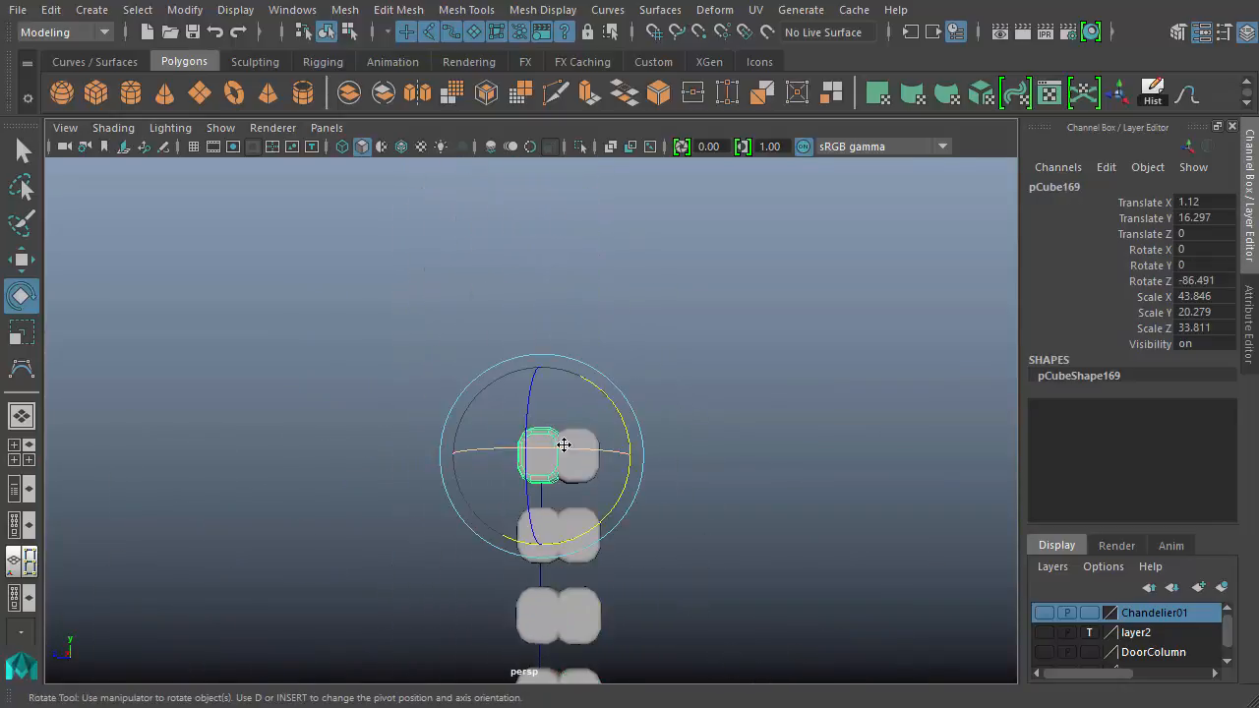
key(q)
key(r)
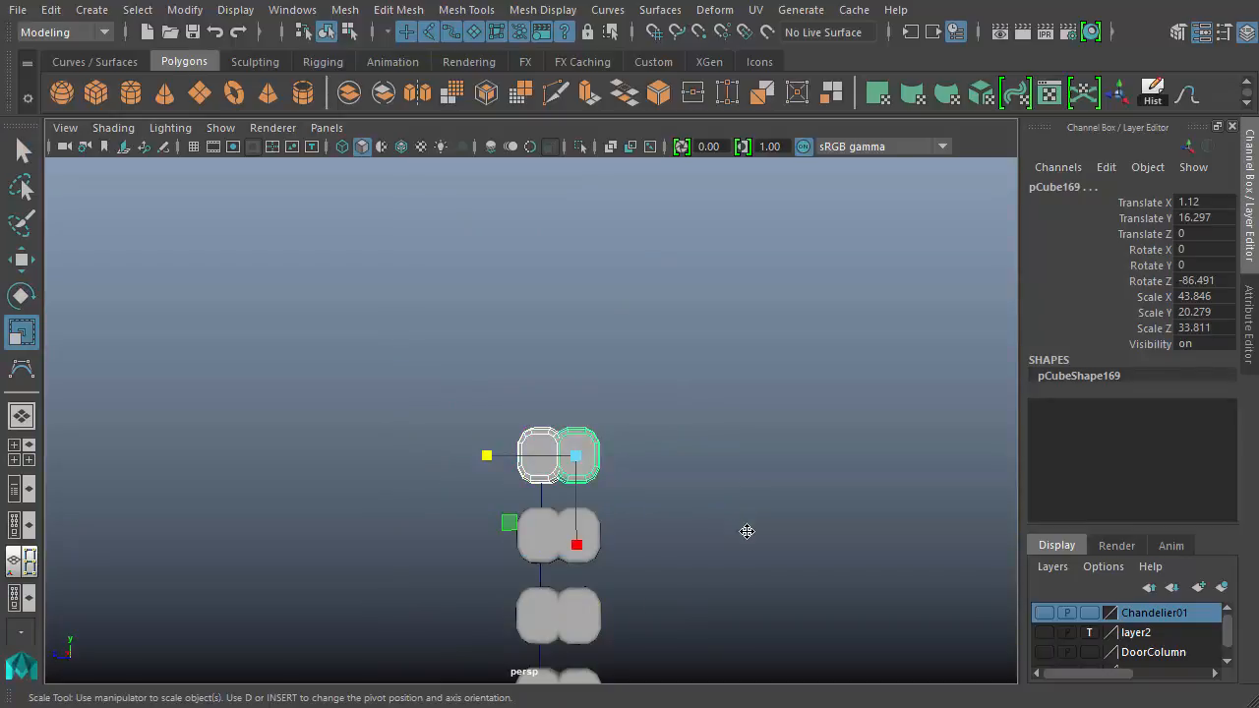
middle_drag(733, 553, 688, 553)
alt+drag(648, 512, 639, 560)
alt+middle_drag(639, 560, 592, 575)
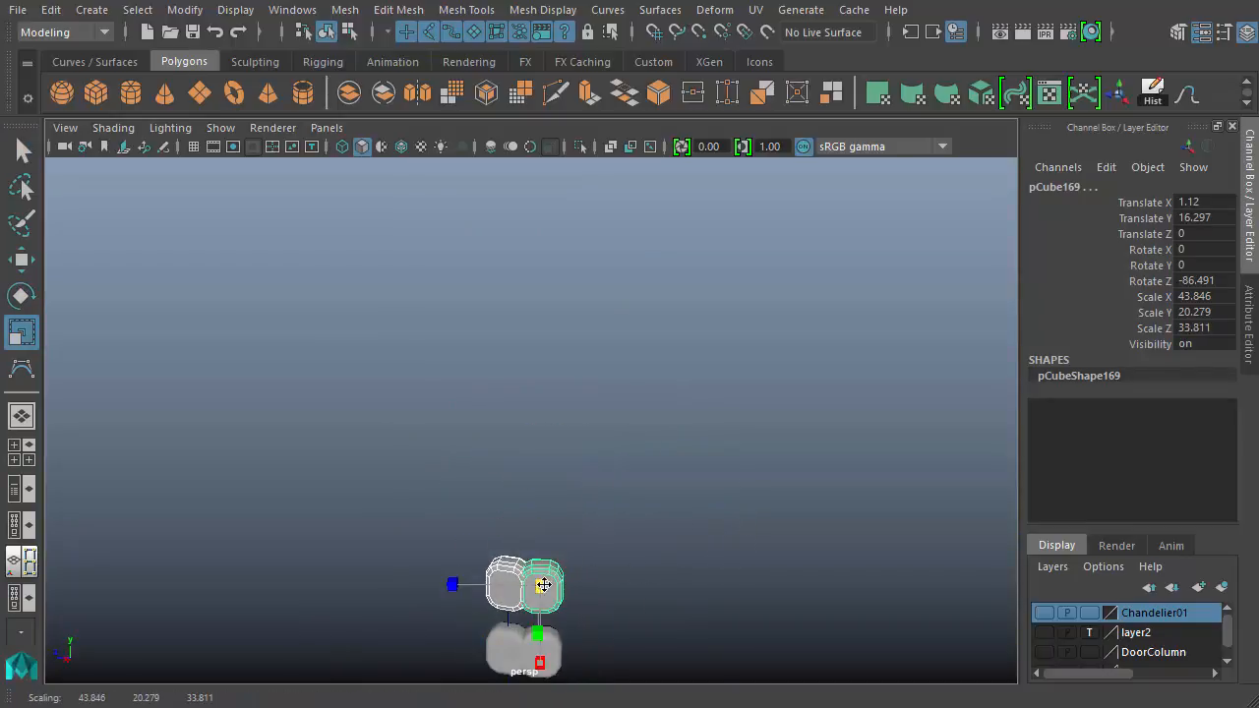
alt+drag(671, 603, 680, 575)
middle_drag(738, 579, 725, 588)
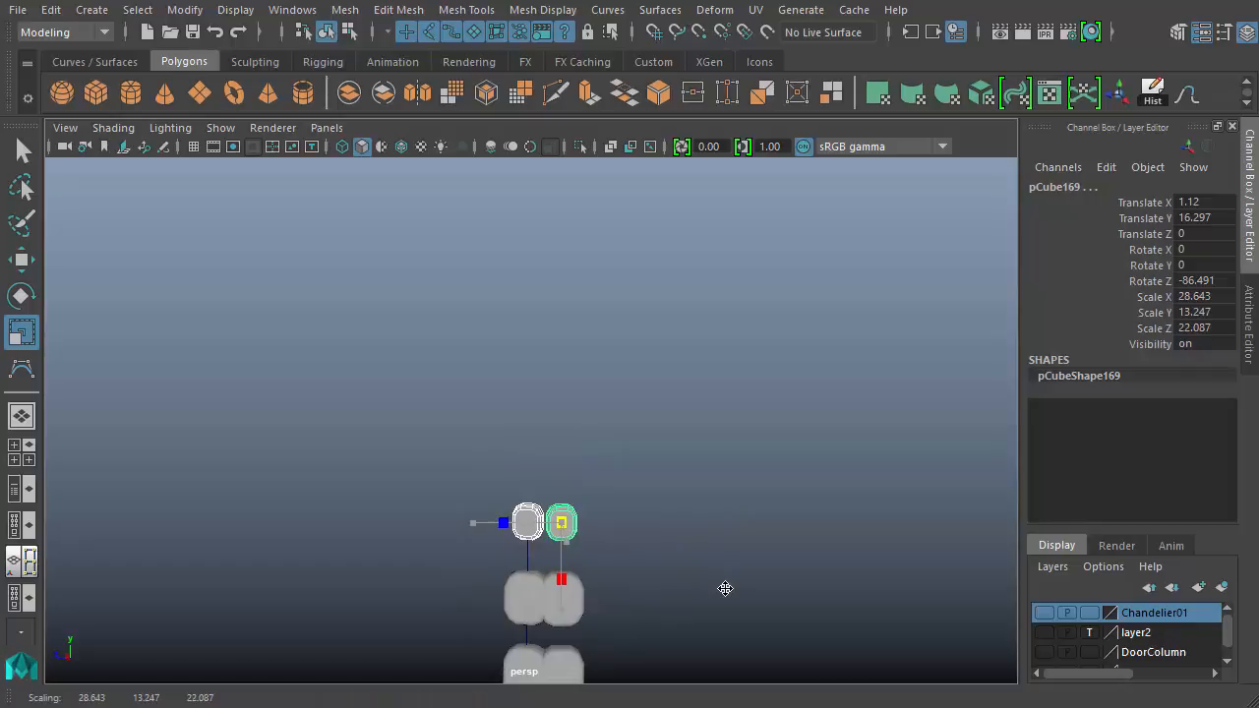
- Scale down the second and third crystal pairs from the top, to about 27.3 and 29.7 in Scale X
alt+drag(725, 588, 706, 449)
click(633, 413)
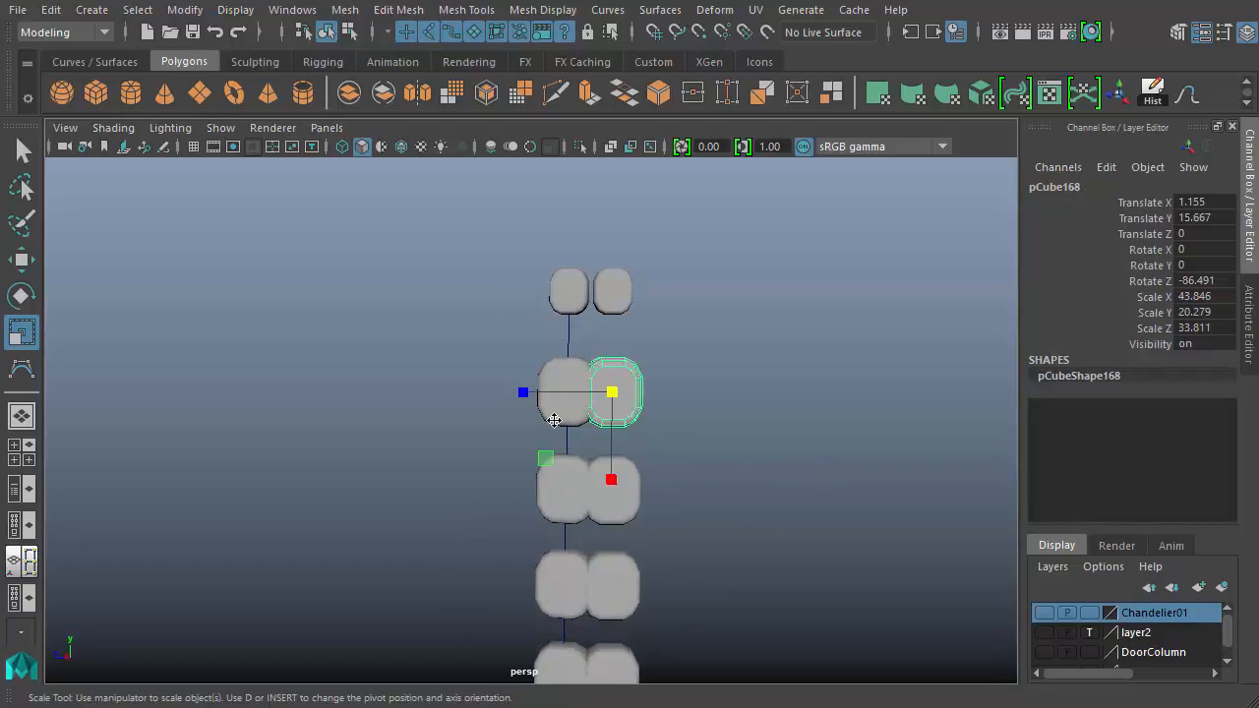
shift+click(554, 416)
middle_drag(784, 438, 764, 441)
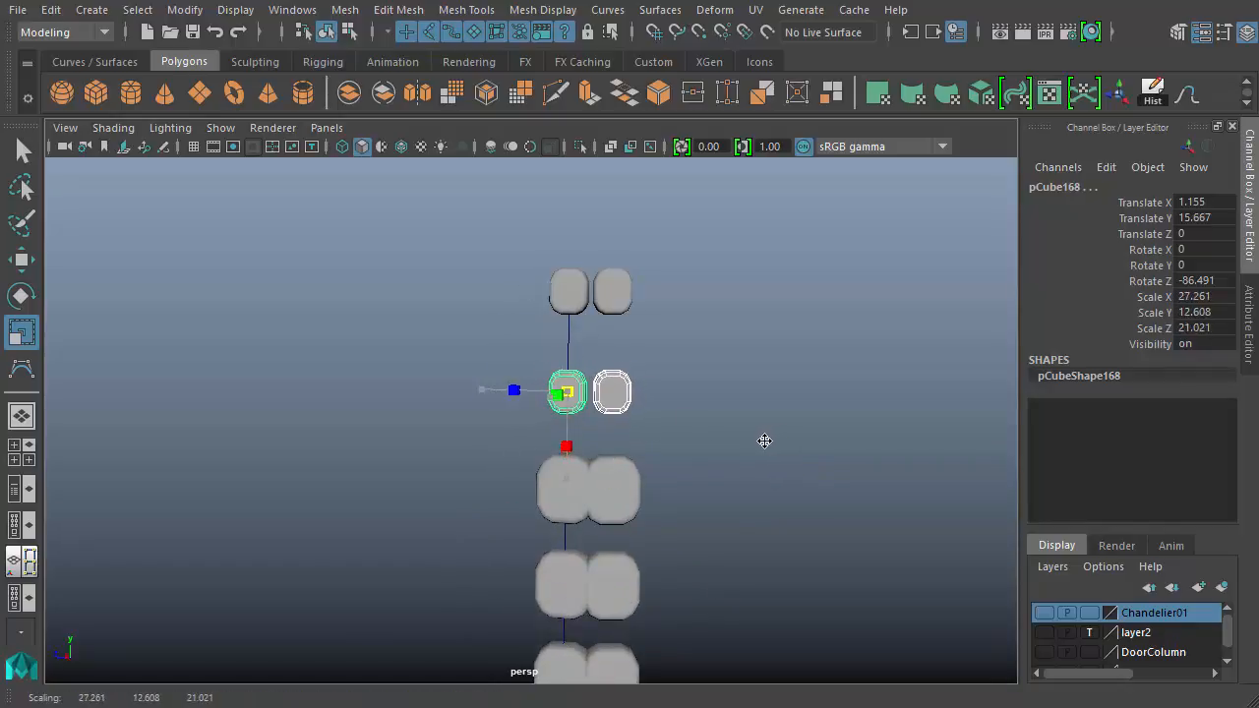
click(603, 491)
shift+click(556, 502)
middle_drag(721, 505, 739, 499)
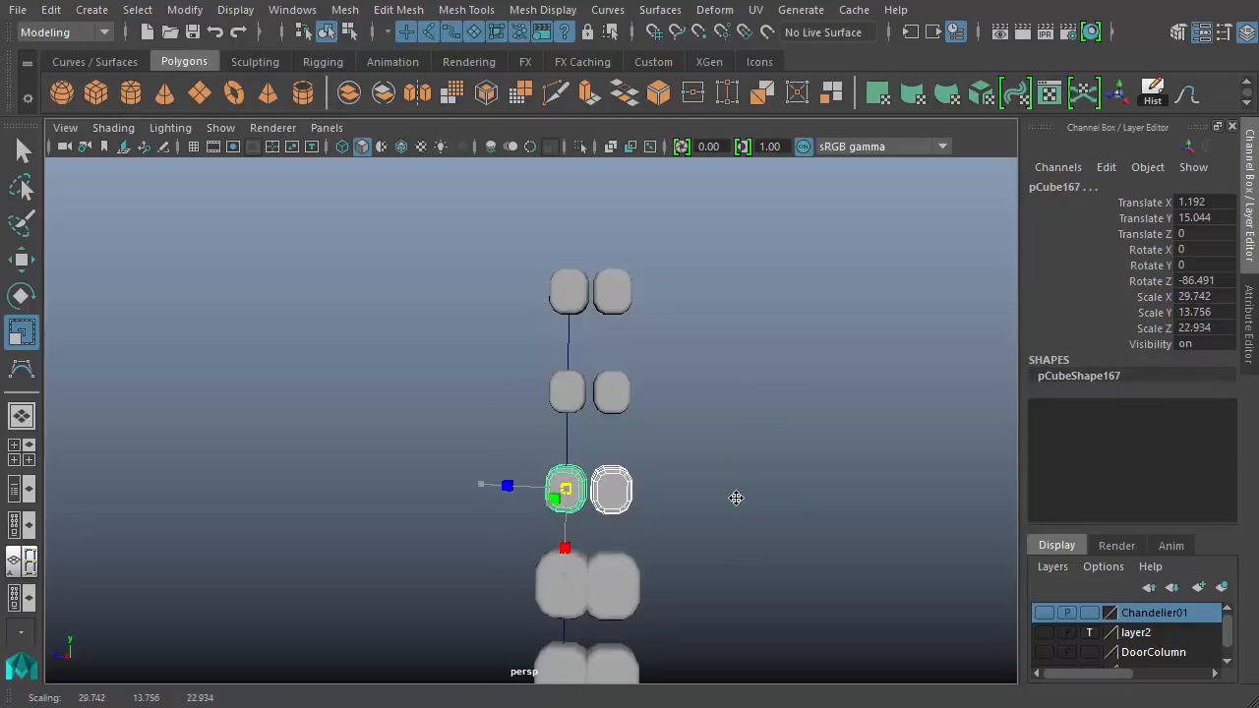
- Scale down the fourth crystal pair to about 27.8 in Scale X and shrink the fifth pair similarly
click(626, 561)
shift+click(558, 595)
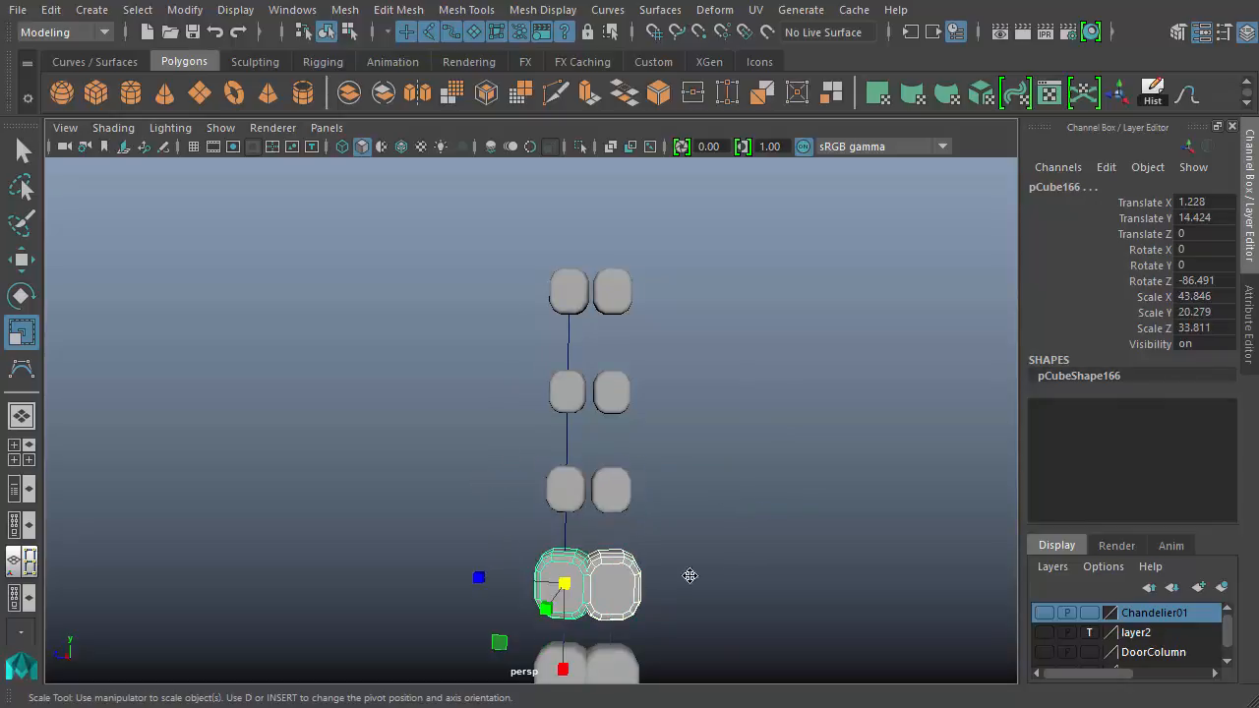
middle_drag(751, 560, 766, 332)
middle_drag(784, 404, 764, 404)
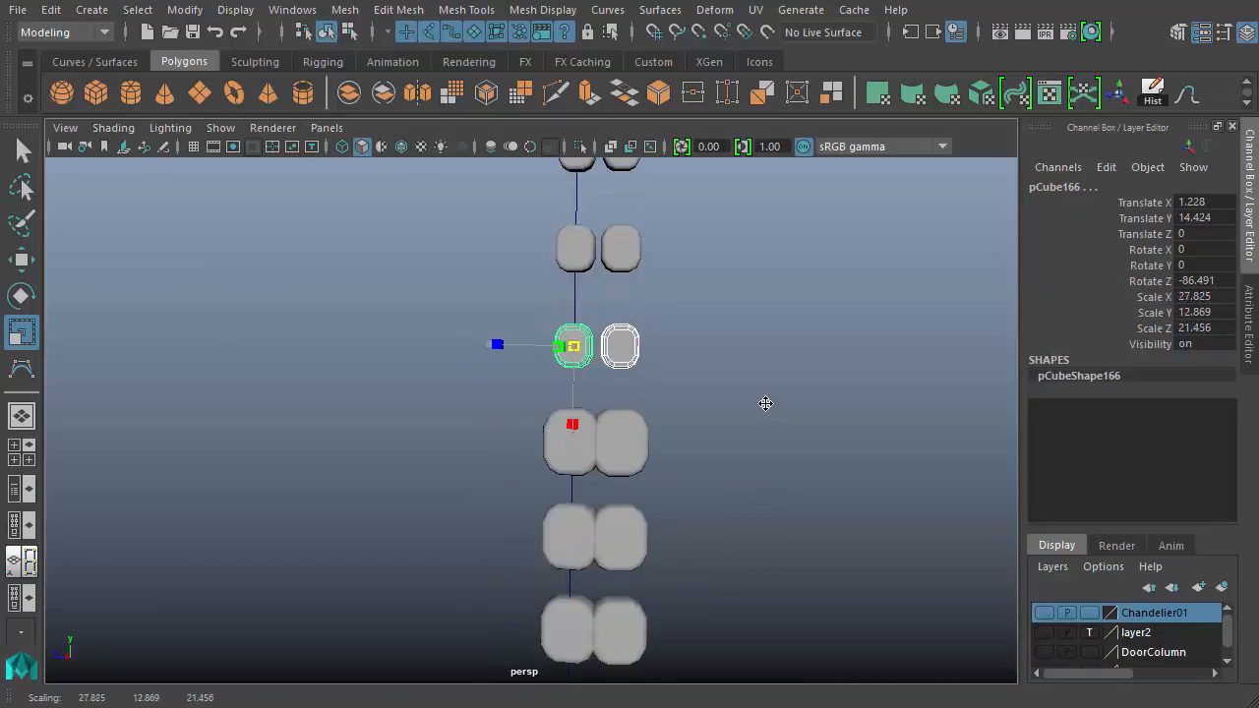
click(621, 449)
shift+click(573, 454)
mouse_move(738, 495)
middle_down()
mouse_move(677, 494)
mouse_move(746, 495)
mouse_move(735, 494)
middle_up()
- Scale down the sixth and seventh crystal pairs from the top so the neighbouring crystals stop overlapping
click(621, 534)
shift+click(571, 536)
alt+middle_drag(744, 678, 764, 384)
click(645, 349)
shift+click(596, 349)
- Scale down the eighth and ninth crystal pairs from the top, leaving a small gap between the strands
click(644, 444)
shift+click(595, 450)
middle_drag(826, 430, 793, 430)
click(645, 535)
shift+click(592, 536)
middle_drag(871, 486, 847, 486)
- Scale down the tenth and eleventh crystal pairs from the top uniformly, slightly less than the pairs above
alt+middle_drag(755, 607, 815, 416)
click(644, 426)
shift+click(591, 427)
click(643, 517)
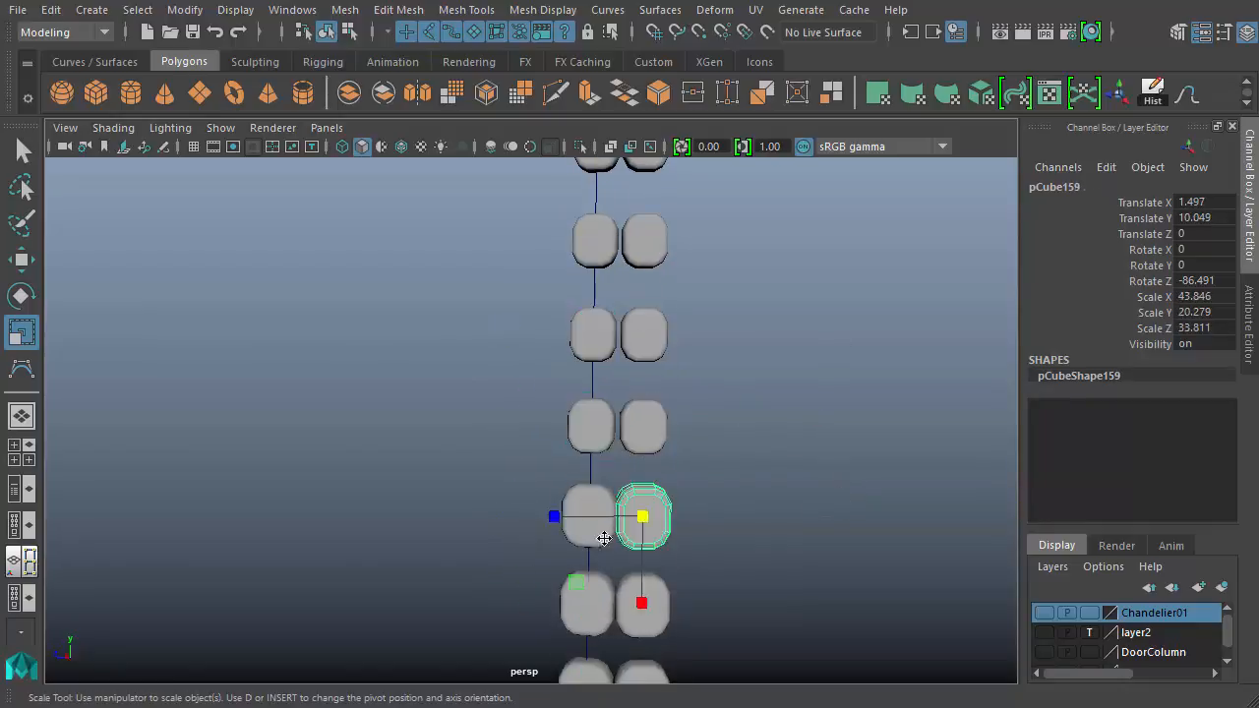
shift+click(595, 526)
middle_drag(860, 526, 831, 526)
- Scale down the twelfth crystal pair slightly and the thirteenth pair to about 40 in Scale X
alt+middle_drag(839, 585, 839, 304)
click(643, 326)
shift+click(592, 326)
middle_drag(862, 346, 826, 346)
click(638, 435)
click(638, 435)
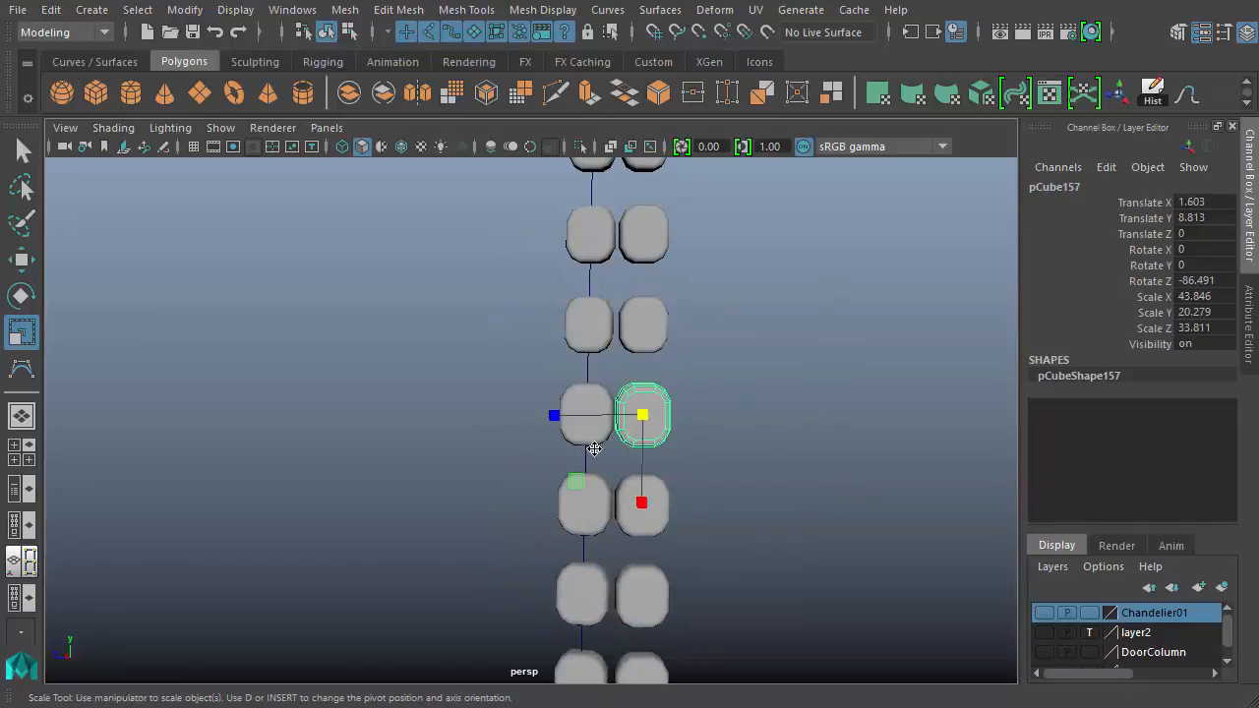
shift+click(592, 438)
middle_drag(809, 424, 805, 422)
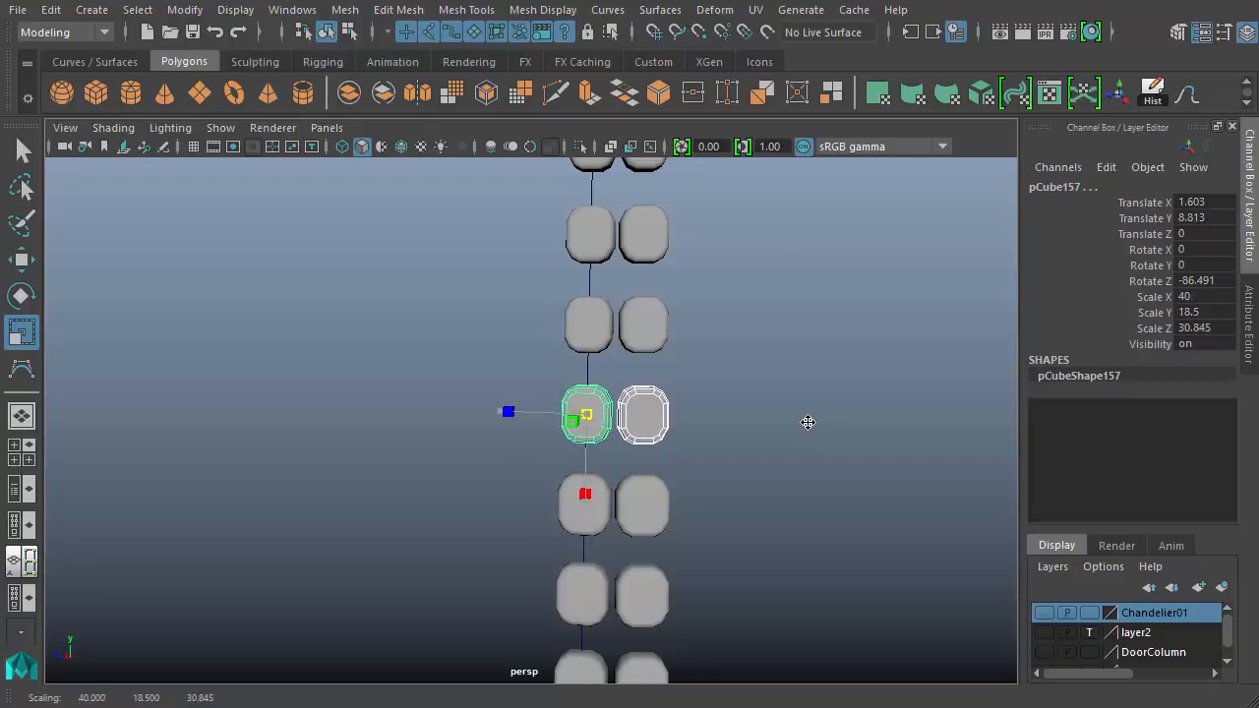
- Delete the entire duplicated crystal strand beside the original, keeping only the strand on the curve
alt+drag(807, 422, 406, 310)
alt+middle_drag(713, 338, 753, 443)
alt+right_drag(754, 442, 373, 336)
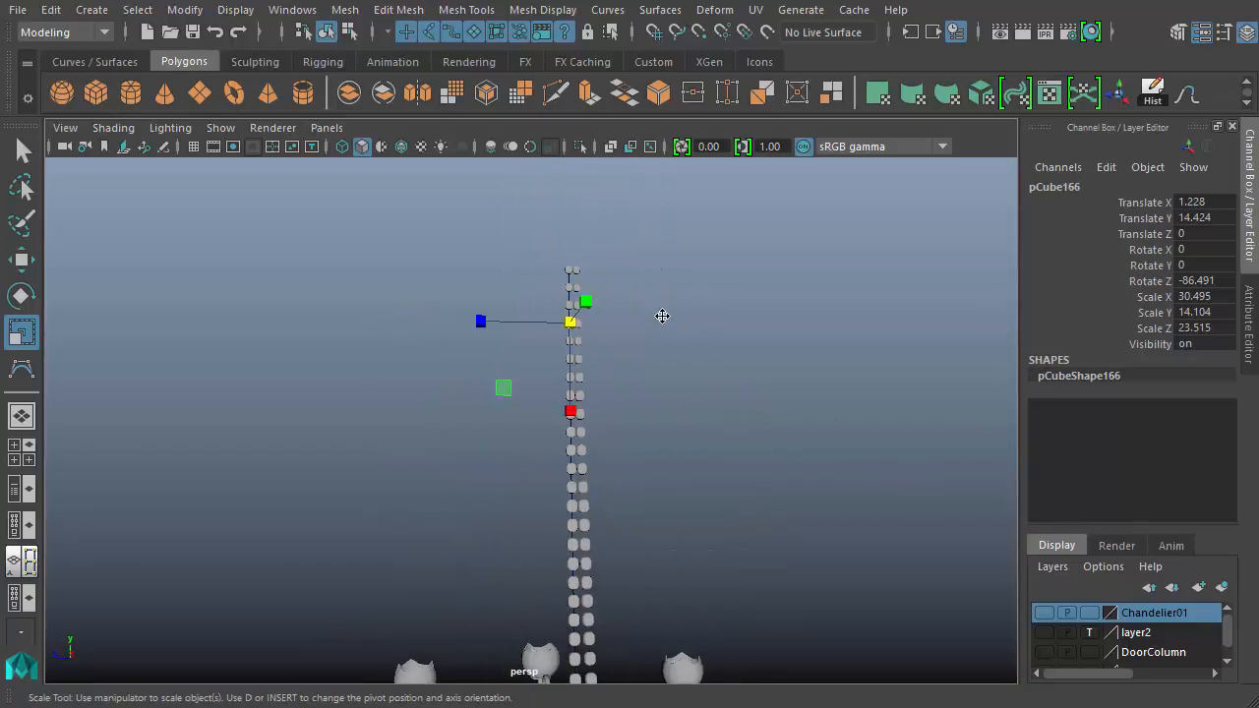
key(q)
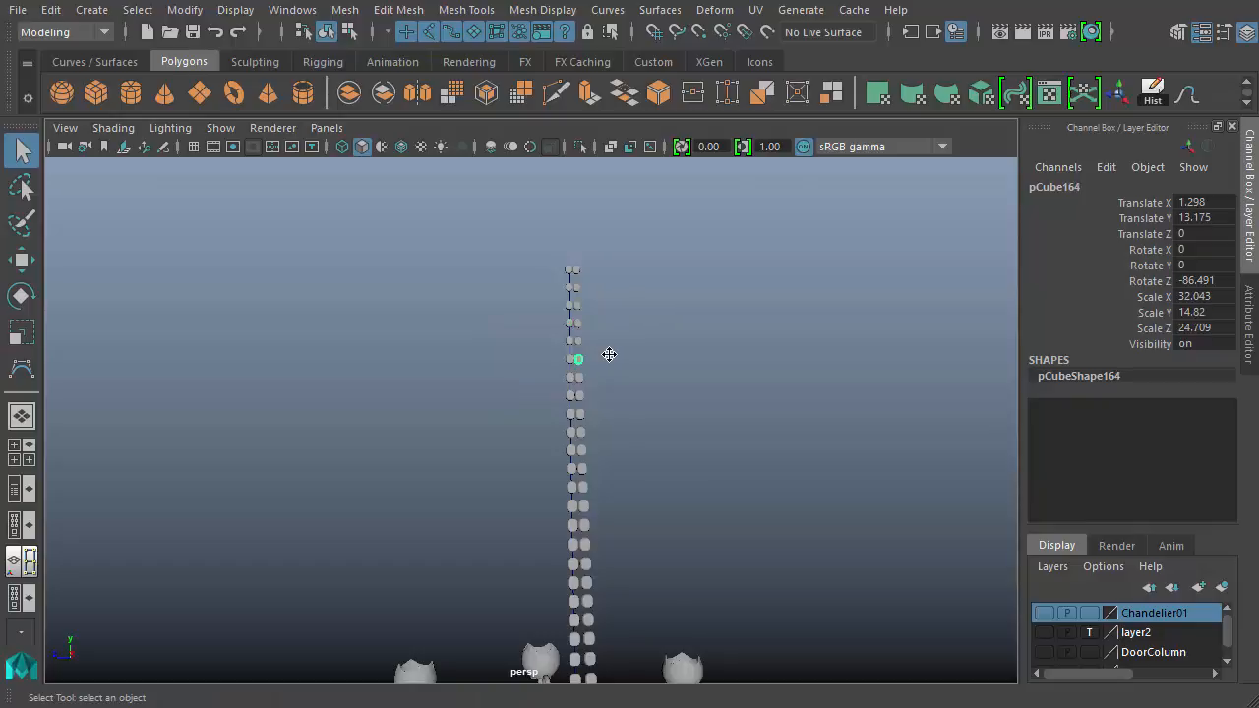
key(Up)
key(Delete)
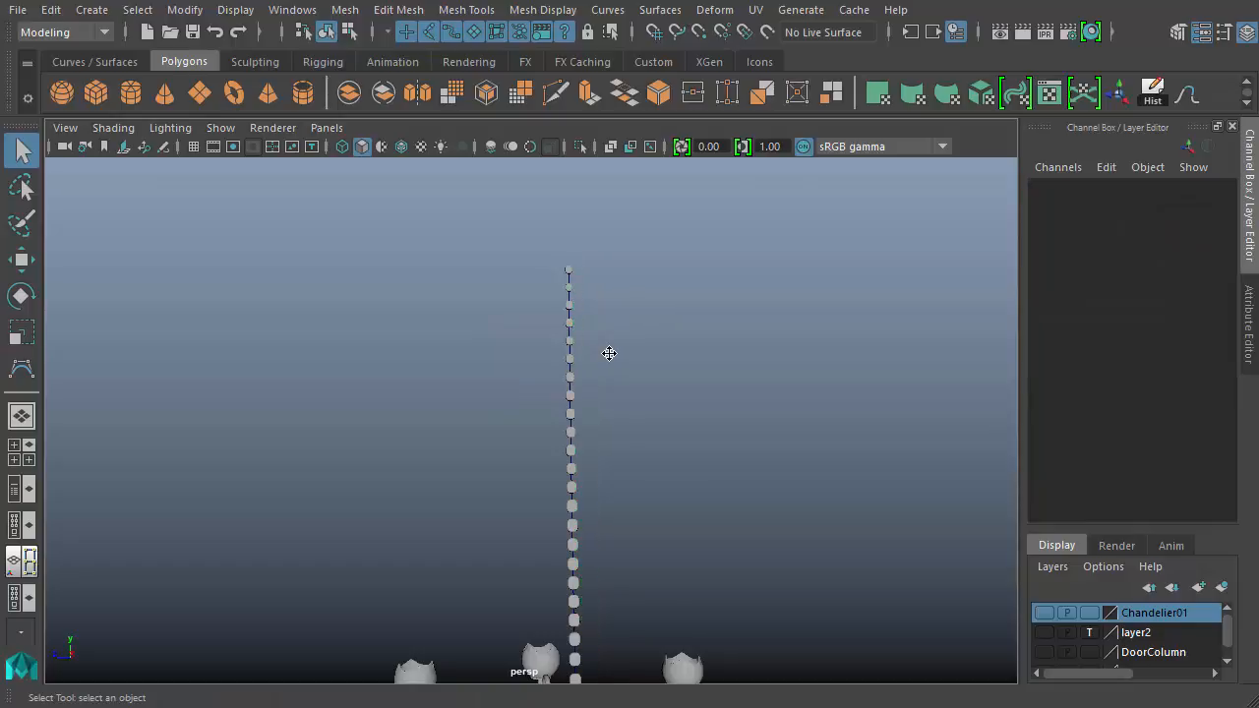
- Slide one crystal in the strand's upper half down along the curve to Translate Y 11.763
alt+drag(609, 353, 382, 416)
alt+right_drag(383, 416, 822, 501)
alt+drag(822, 500, 718, 443)
click(451, 321)
key(w)
alt+drag(368, 340, 359, 288)
alt+middle_drag(359, 288, 357, 376)
alt+right_drag(357, 376, 649, 401)
click(444, 377)
alt+drag(567, 365, 582, 368)
key(c)
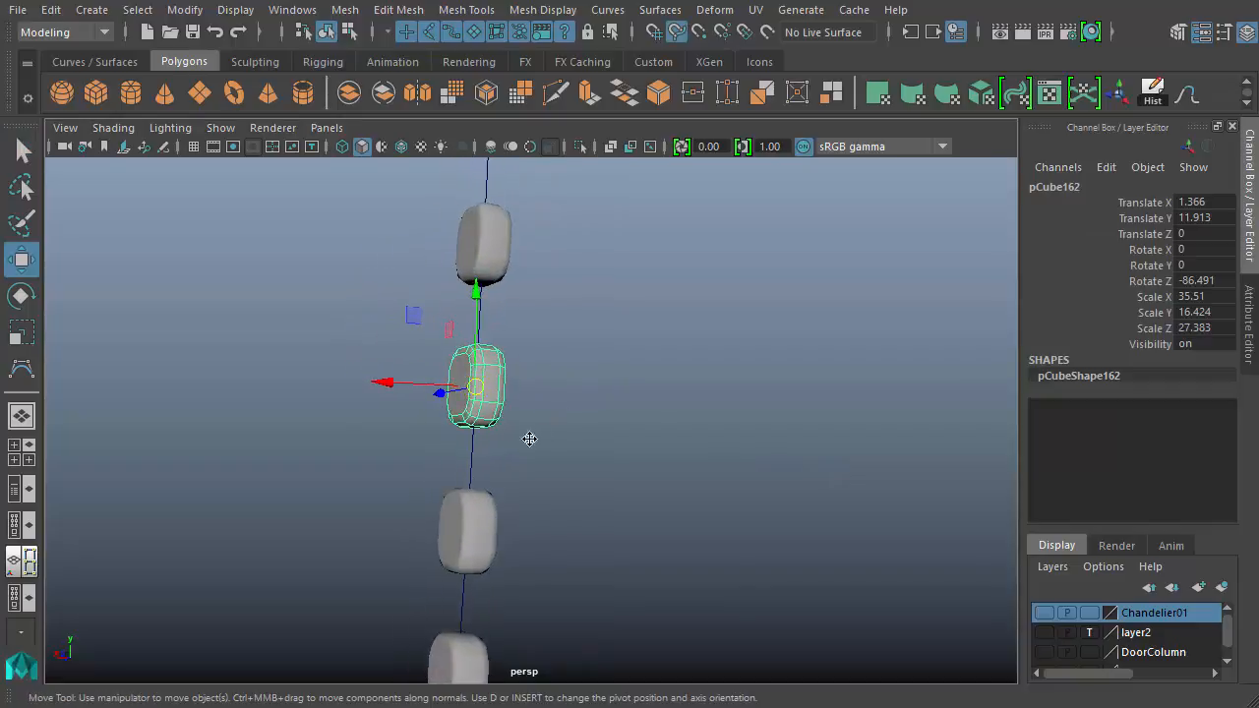
middle_drag(470, 455, 475, 419)
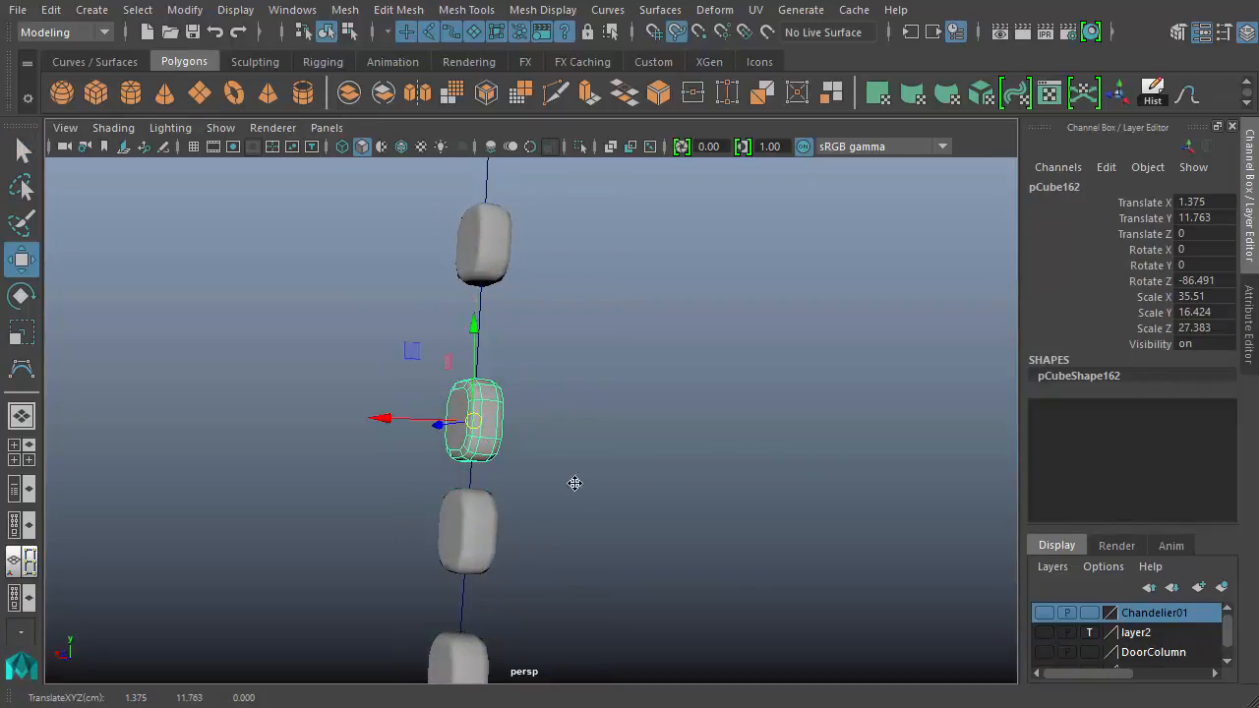
- Slide the crystal directly below it down along the curve to Translate Y 11.204
alt+middle_drag(574, 483, 585, 403)
alt+right_drag(585, 403, 447, 438)
alt+middle_drag(446, 439, 492, 449)
click(504, 454)
click(499, 366)
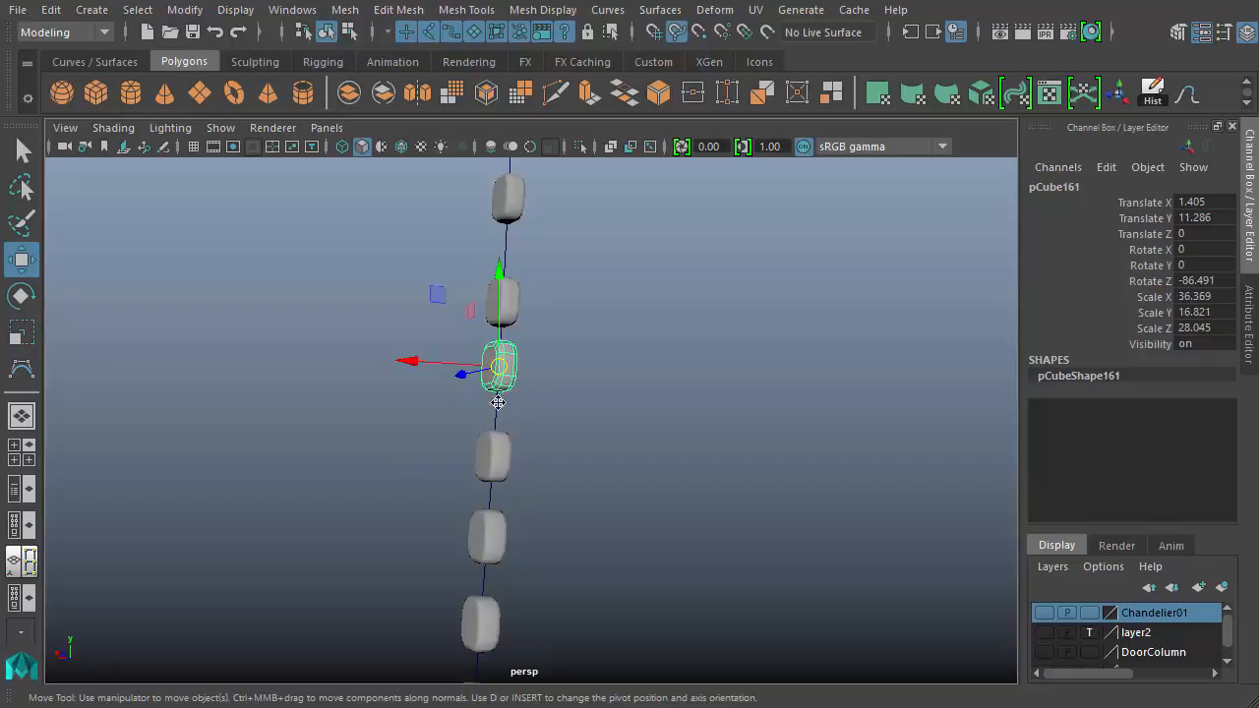
mouse_move(499, 366)
middle_down()
mouse_move(494, 397)
mouse_move(500, 376)
middle_up()
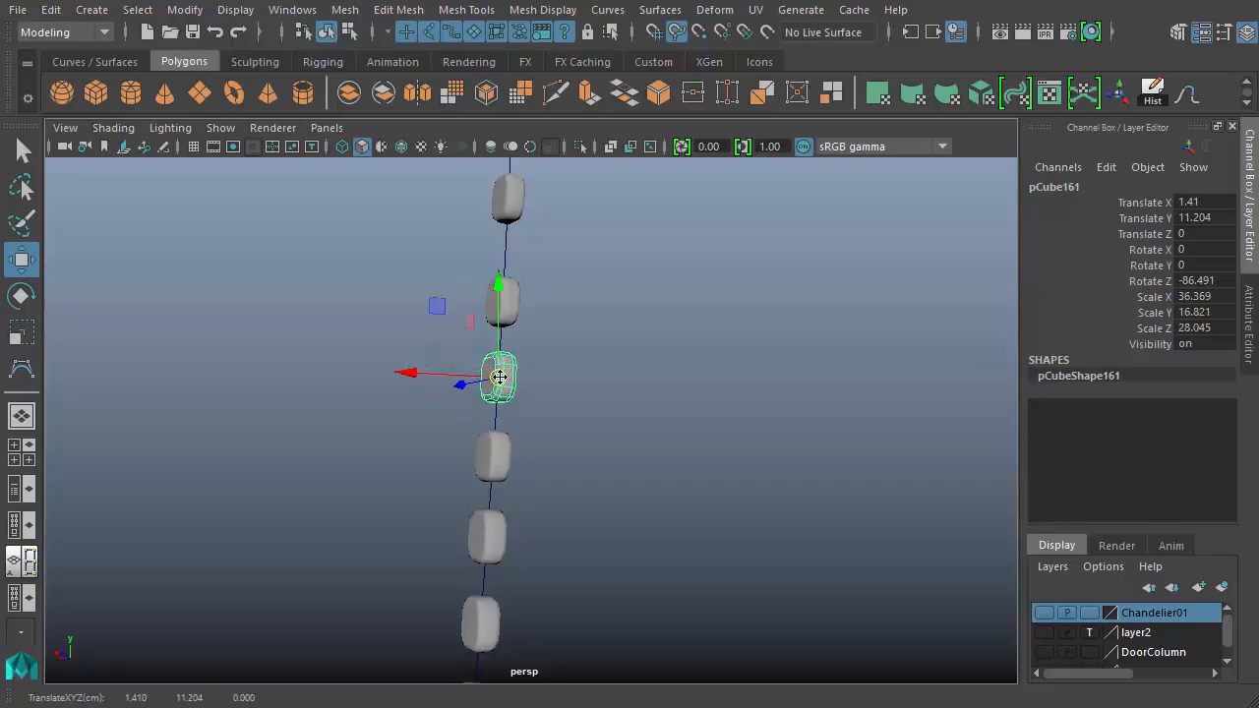
- Slide the crystal above the first moved one down along the curve to Translate Y 12.359
click(511, 305)
key(c)
alt+drag(563, 366, 521, 302)
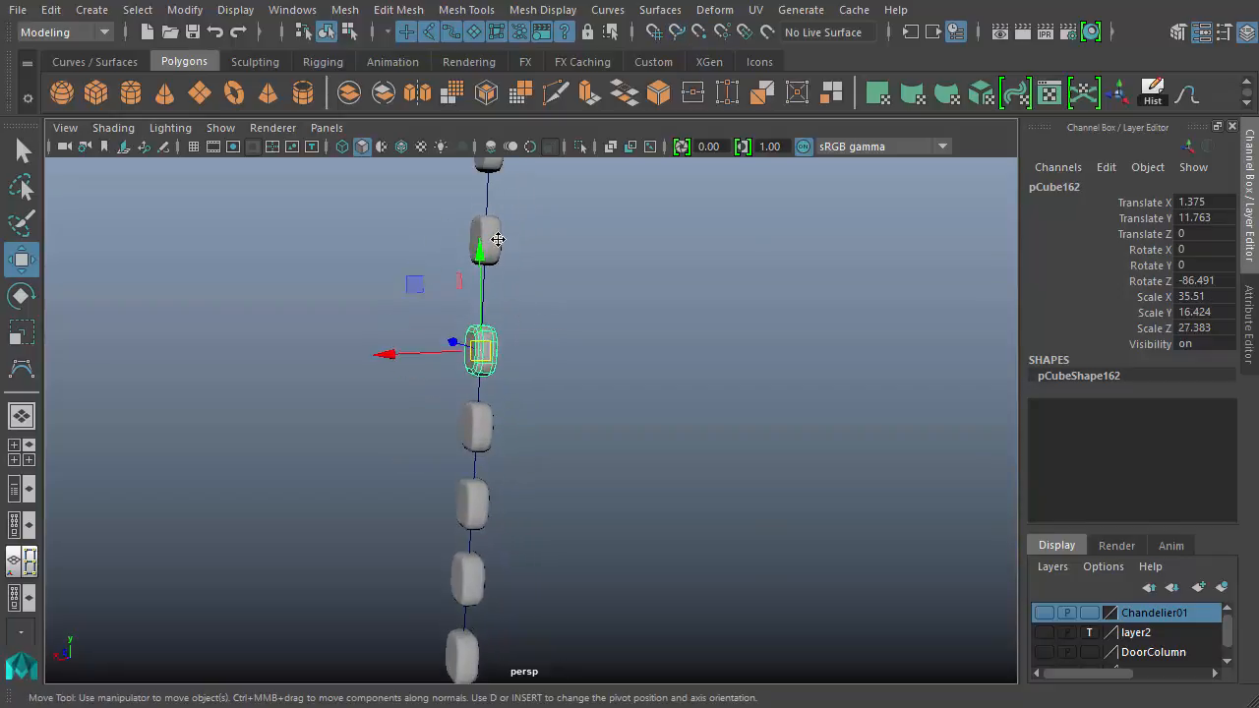
click(498, 239)
key(c)
mouse_move(482, 280)
middle_down()
mouse_move(478, 300)
mouse_move(492, 271)
middle_up()
key(c)
alt+middle_drag(570, 233, 528, 328)
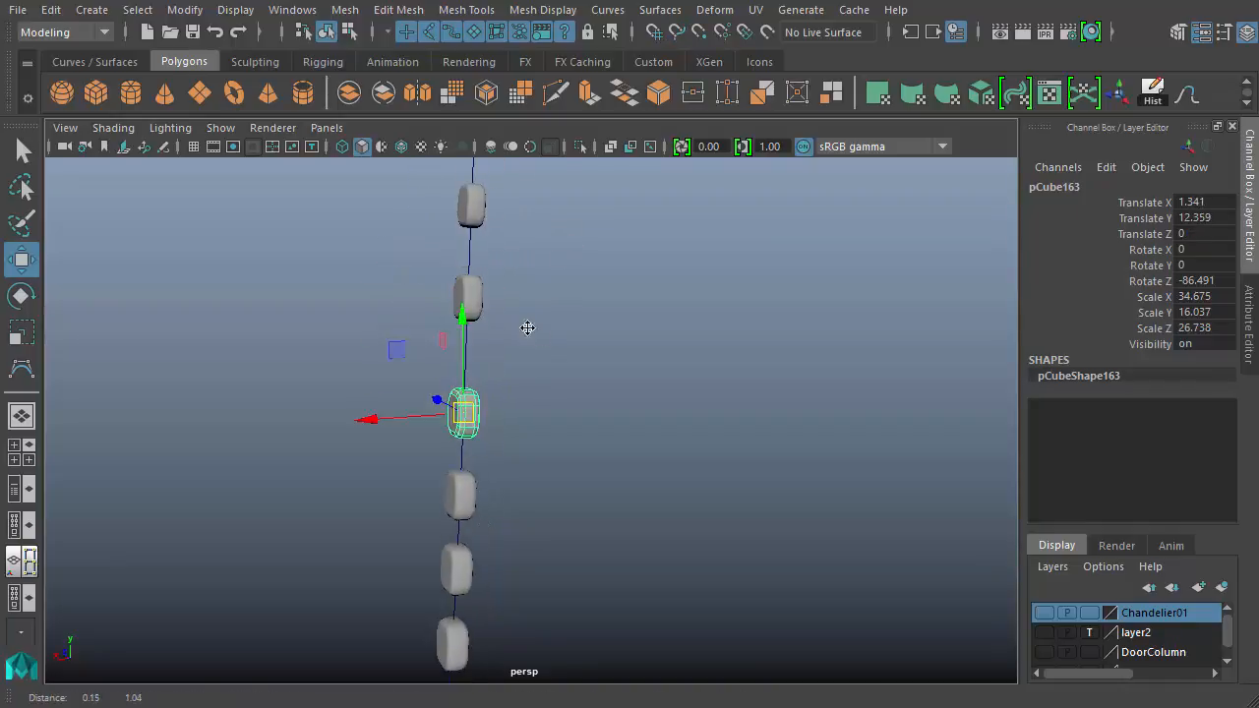
- Slide the next two crystals up the strand down along the curve to Translate Y 12.894 and 13.343
click(474, 297)
key(c)
middle_drag(474, 296, 474, 337)
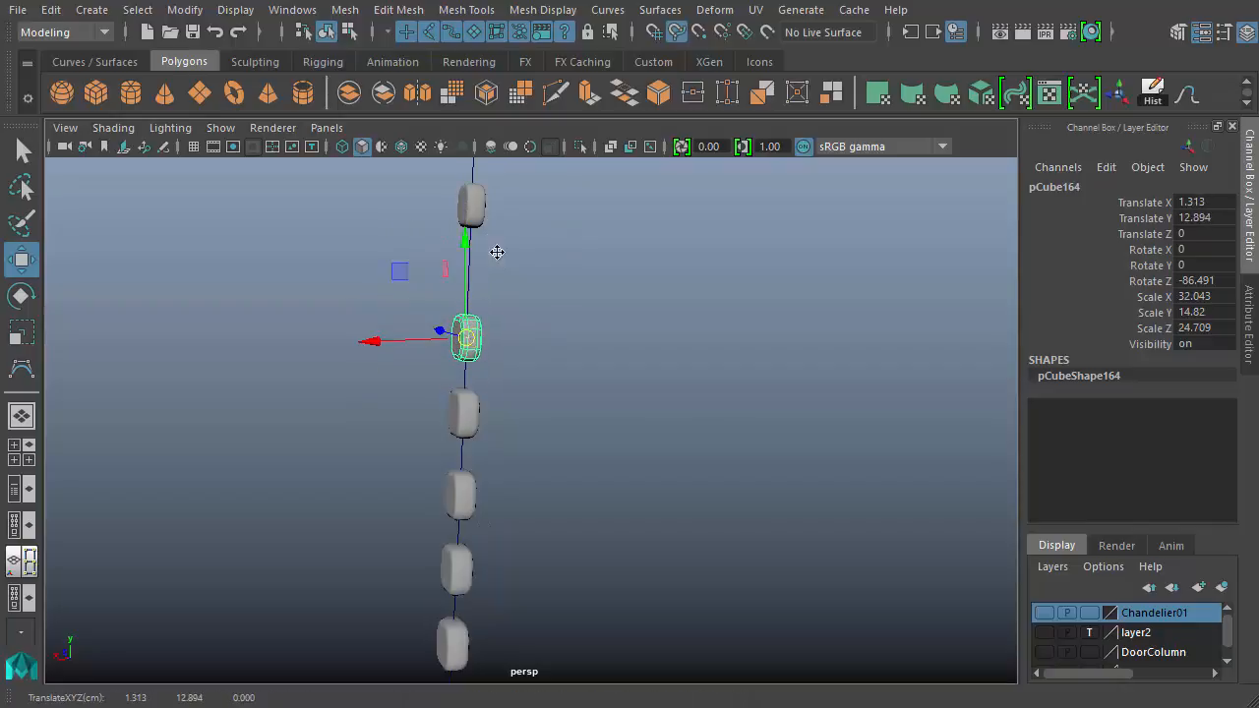
click(482, 205)
key(c)
middle_drag(470, 259, 470, 270)
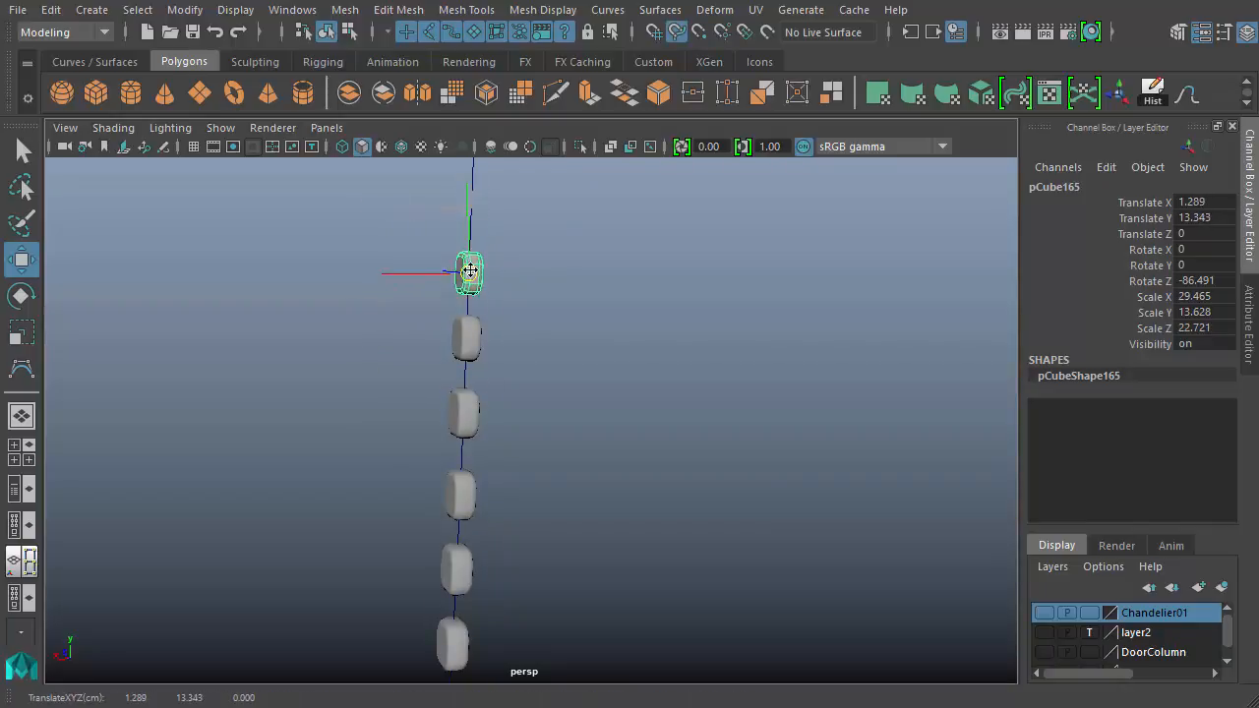
- Position a duplicate crystal on the curve just above the last one and slide the following crystal down toward it
alt+middle_drag(587, 247, 582, 382)
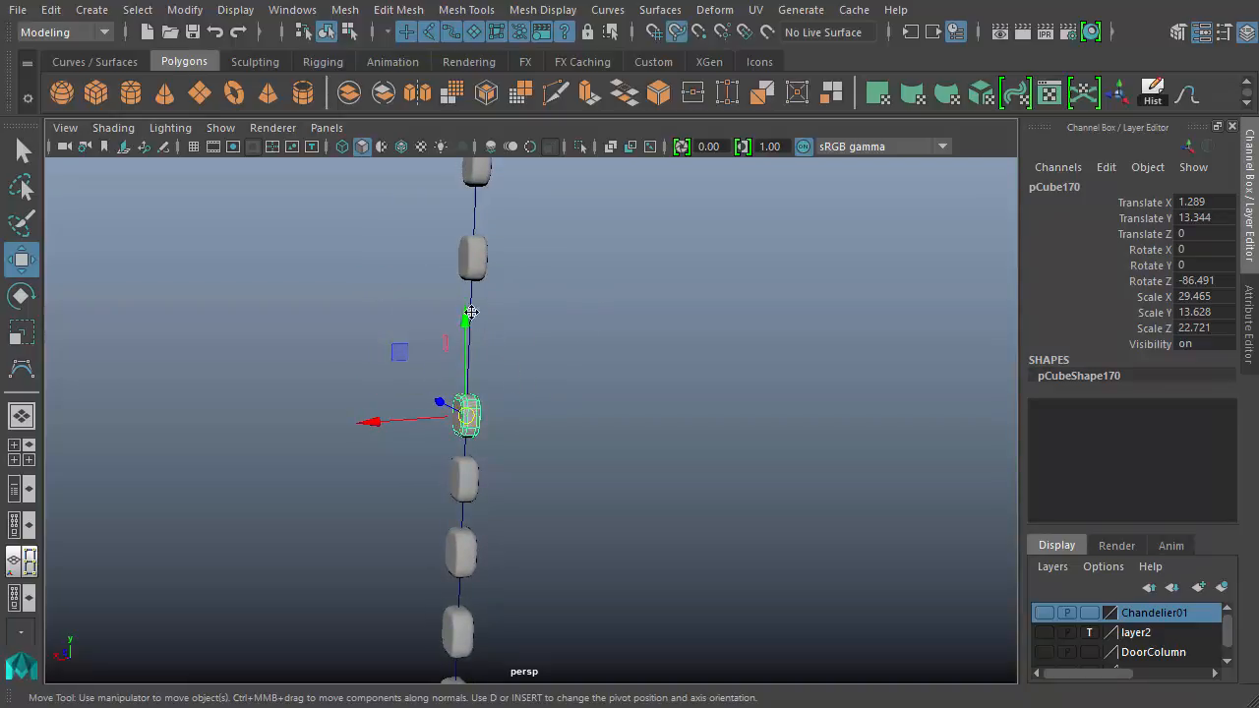
key(c)
middle_drag(472, 312, 472, 348)
click(475, 259)
key(c)
middle_drag(475, 258, 496, 351)
- Duplicate more crystals near the strand's top and slide them along the curve to even out the spacing
key(ctrl+d)
key(c)
middle_drag(502, 300, 489, 345)
click(495, 243)
key(c)
key(ctrl+d)
key(c)
click(491, 266)
key(c)
middle_drag(492, 267, 487, 291)
alt+drag(487, 291, 373, 332)
- Duplicate the whole crystal strand group and rotate the copy about Y by about 11 degrees
key(Up)
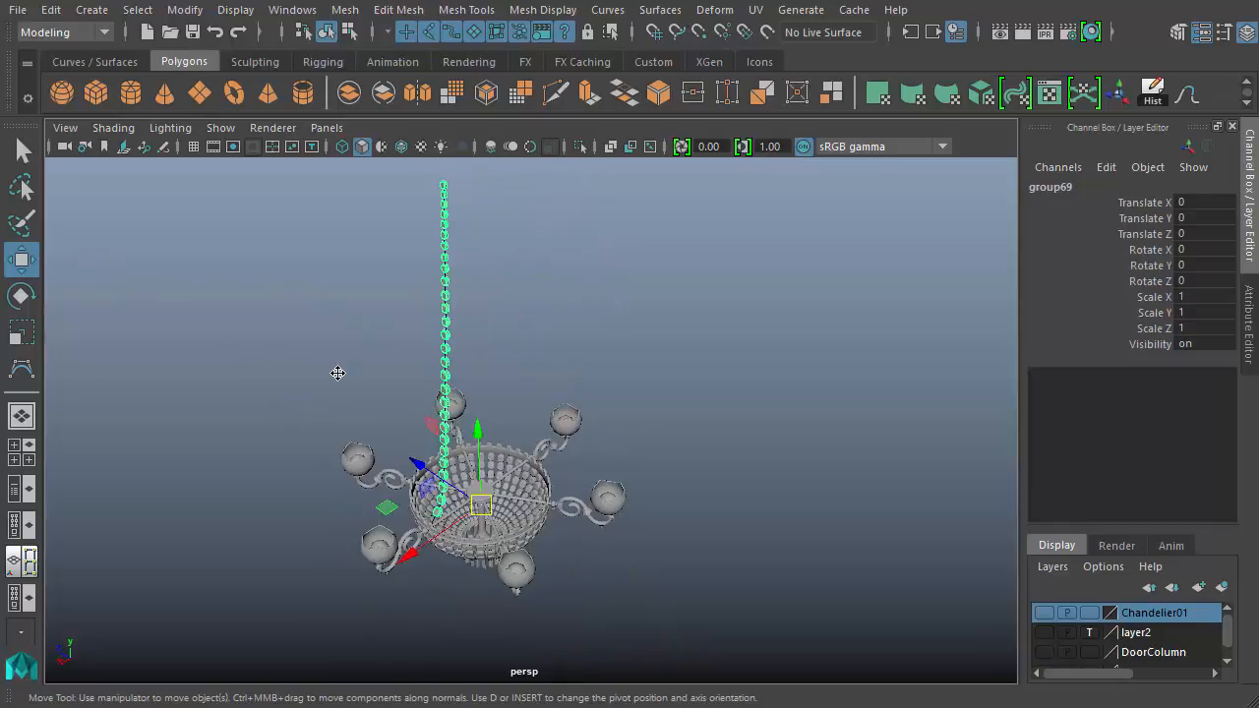
alt+middle_drag(337, 373, 413, 412)
alt+right_drag(500, 416, 681, 418)
key(e)
alt+drag(488, 619, 541, 517)
alt+middle_drag(541, 517, 496, 411)
alt+right_drag(496, 411, 815, 230)
alt+middle_drag(816, 230, 837, 707)
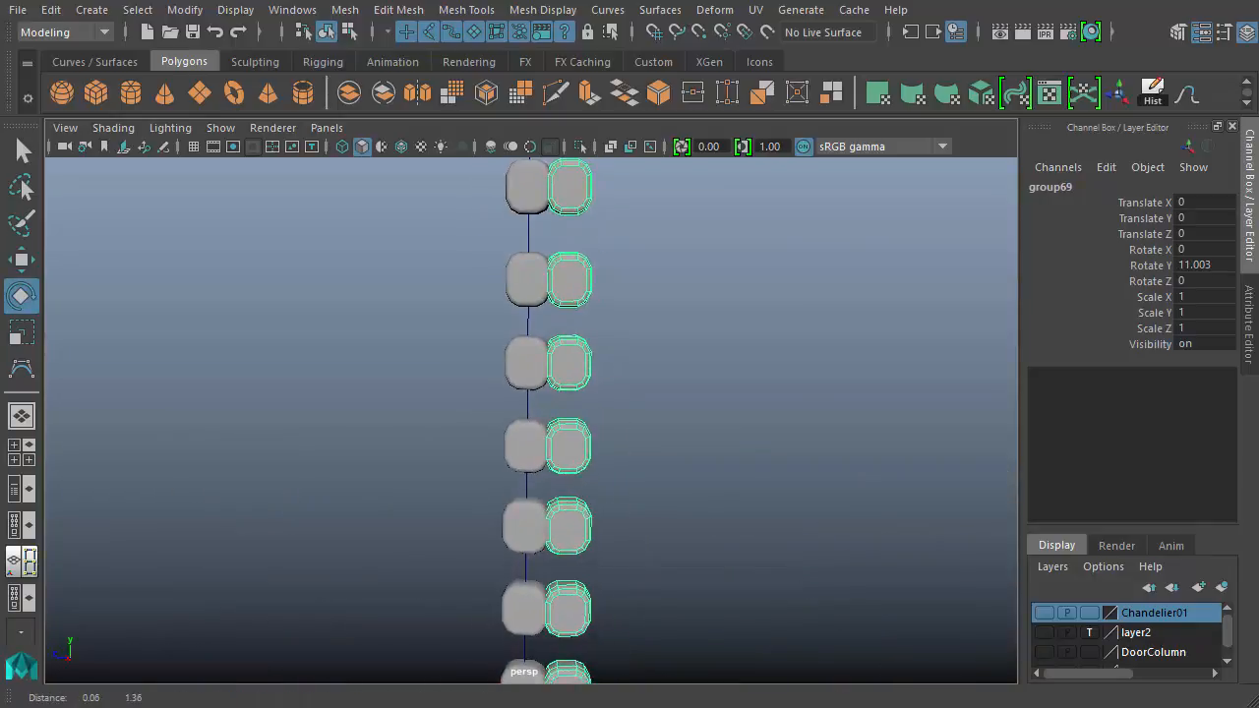
- Rotate the strand copy further about Y to about 14 degrees, leaving a gap beside the original strand
middle_drag(804, 556, 795, 556)
mouse_move(794, 455)
alt+middle_down()
mouse_move(792, 649)
mouse_move(788, 475)
mouse_move(744, 239)
alt+middle_up()
alt+middle_drag(759, 448, 800, 241)
alt+middle_drag(793, 401, 770, 211)
alt+middle_drag(761, 475, 756, 191)
alt+middle_drag(730, 374, 728, 348)
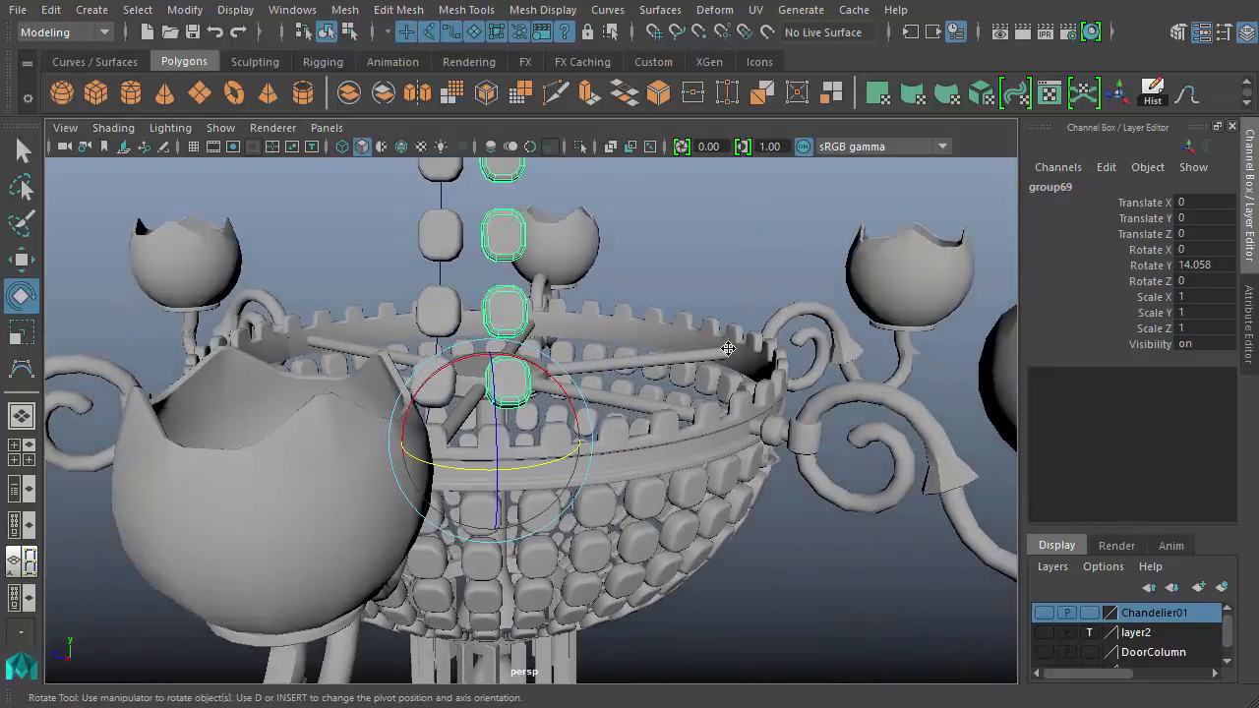
alt+drag(728, 348, 492, 531)
alt+right_drag(551, 388, 253, 390)
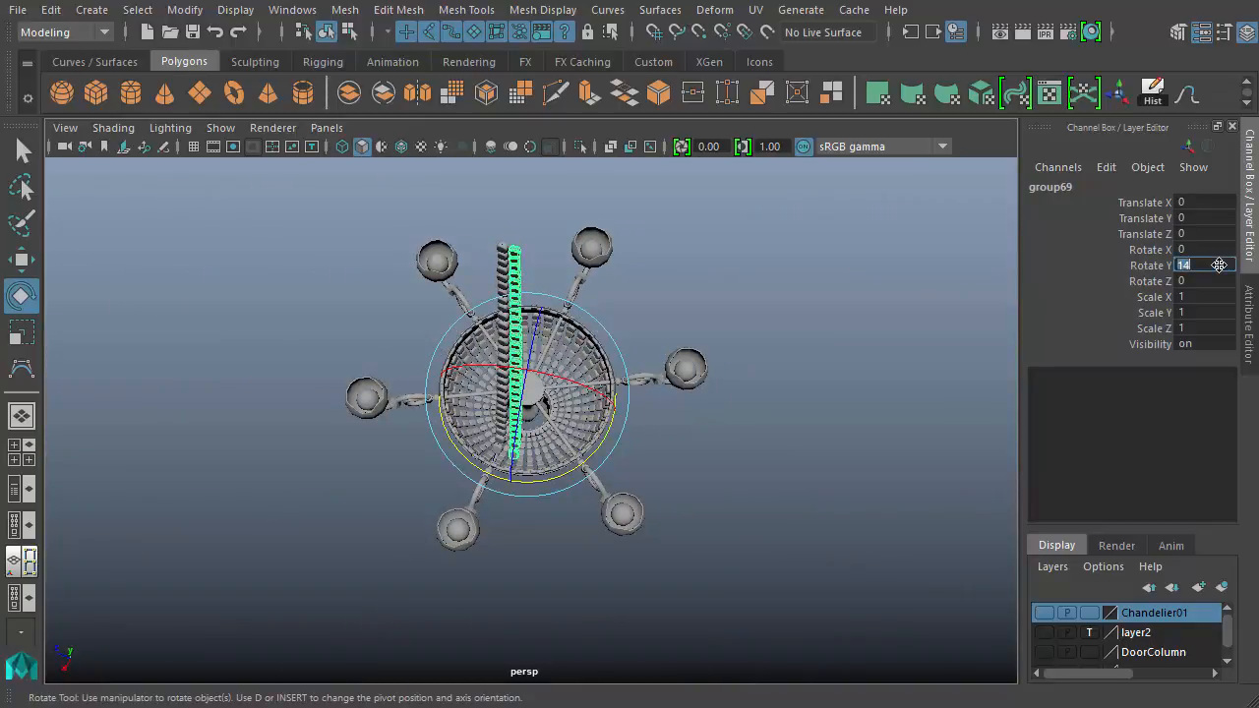
- Set the copy's Rotate Y to 14 and repeat the duplicate in 14-degree steps around the column
key(Return)
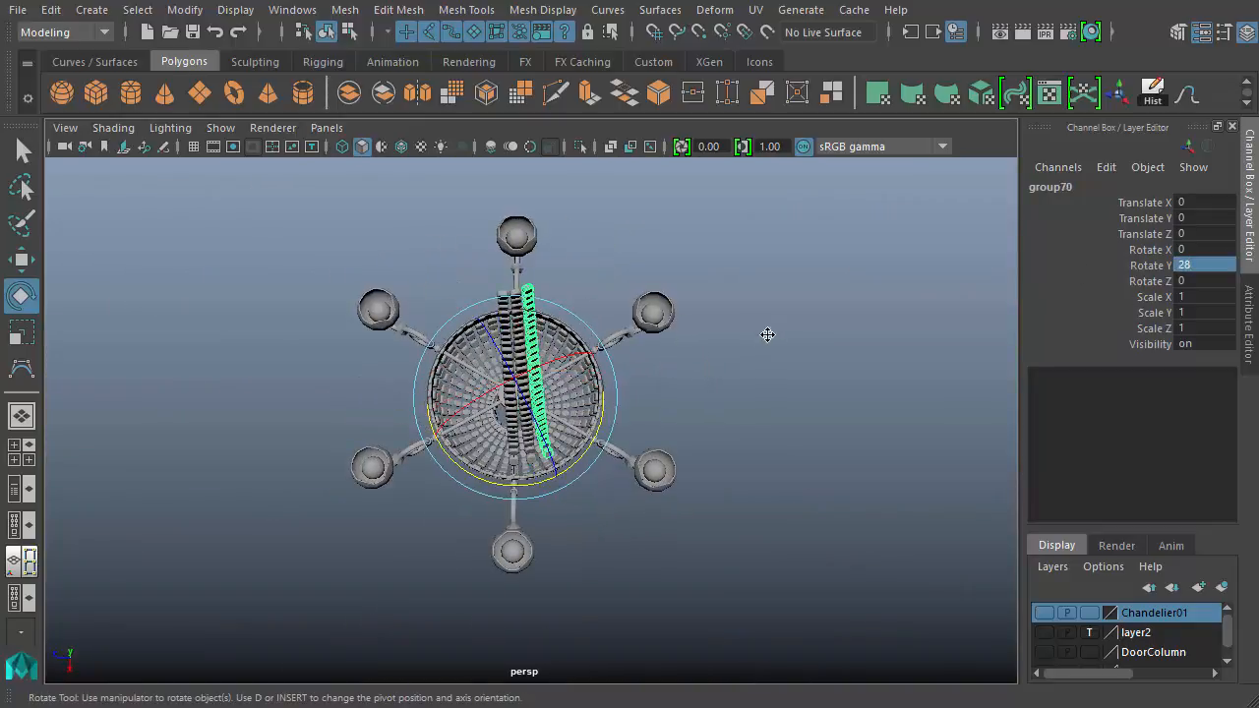
key(shift+d)
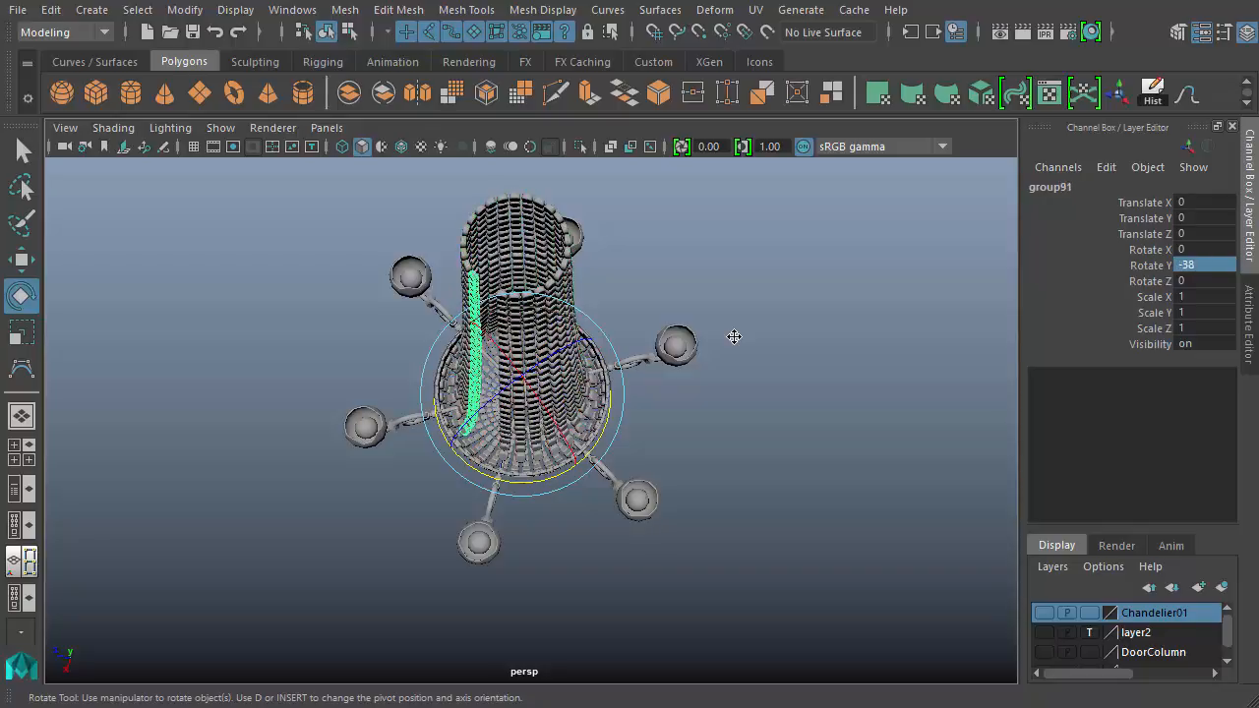
alt+drag(638, 426, 693, 379)
key(w)
click(790, 384)
- Examine where the ring of strands closes to check the spacing between the first and last strands
alt+drag(790, 385, 747, 472)
alt+right_drag(748, 472, 815, 480)
alt+drag(815, 480, 824, 435)
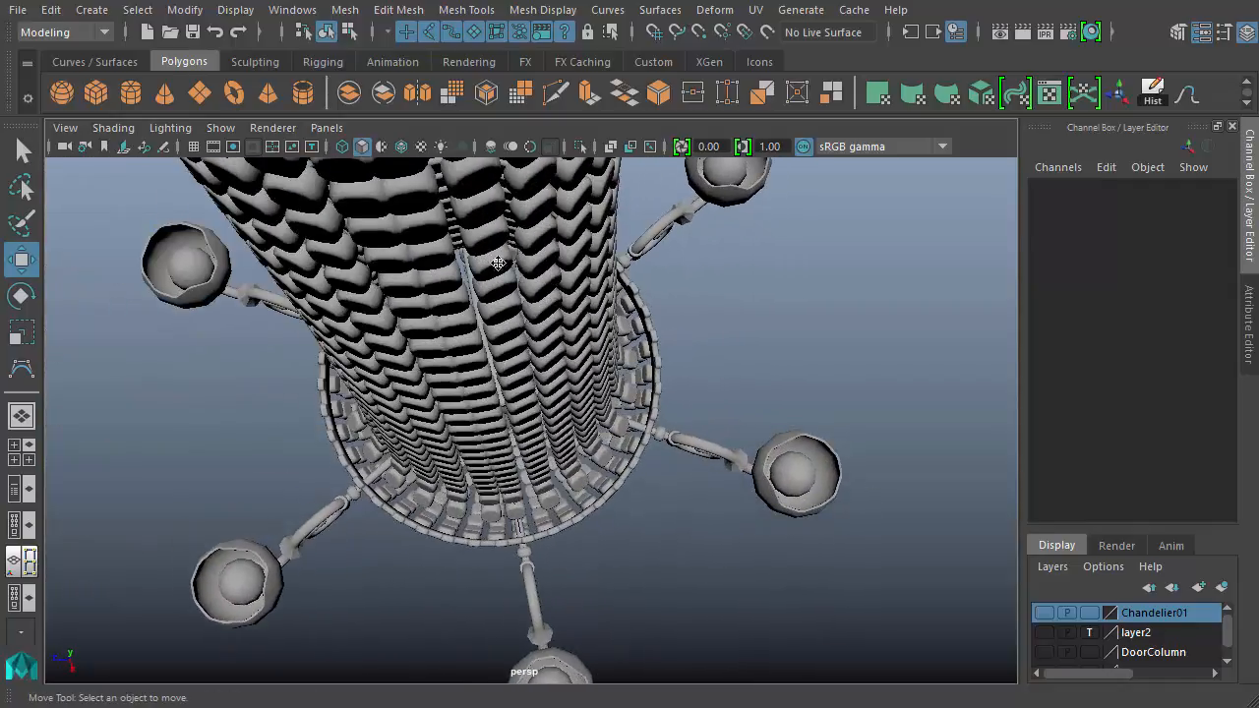
alt+drag(593, 374, 680, 277)
alt+middle_drag(705, 271, 730, 429)
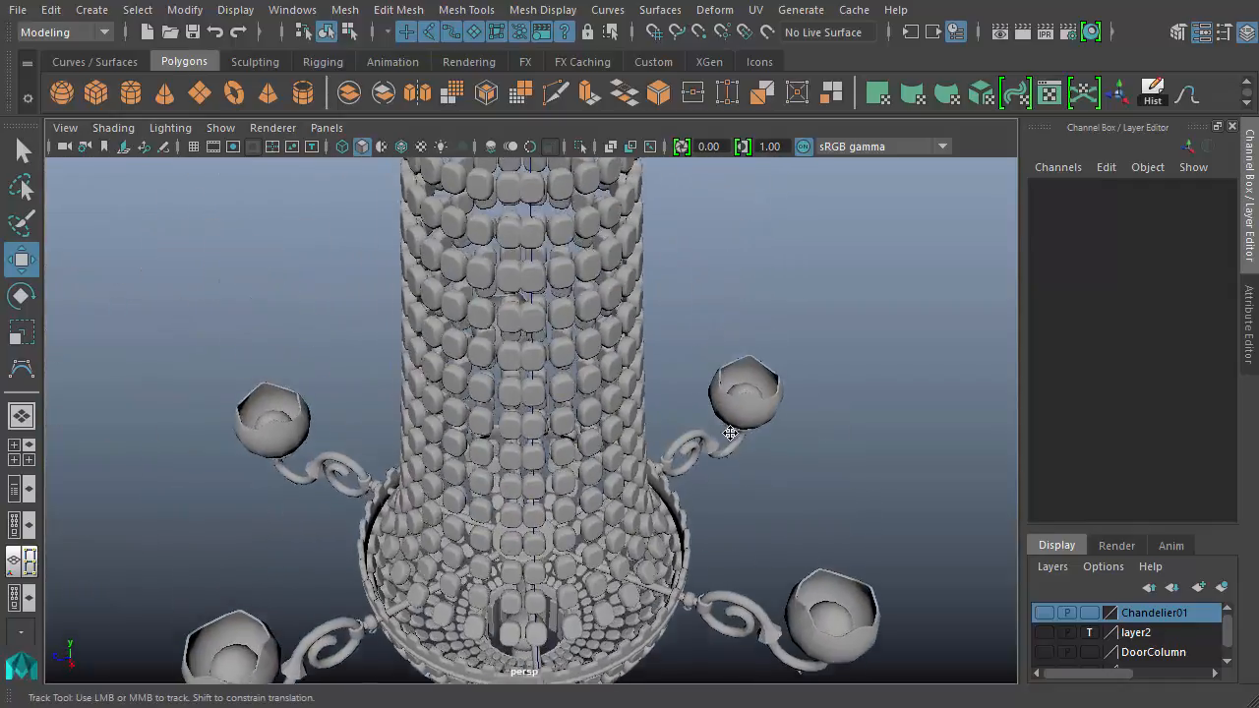
alt+drag(731, 429, 758, 368)
alt+right_drag(758, 368, 579, 355)
alt+drag(579, 355, 654, 360)
- Undo the ring of strand duplicates and the first copy's rotation, returning its Rotate Y to 0
key(ctrl+z)
key(ctrl+z)
key(ctrl+z)
key(ctrl+z)
key(ctrl+z)
key(ctrl+z)
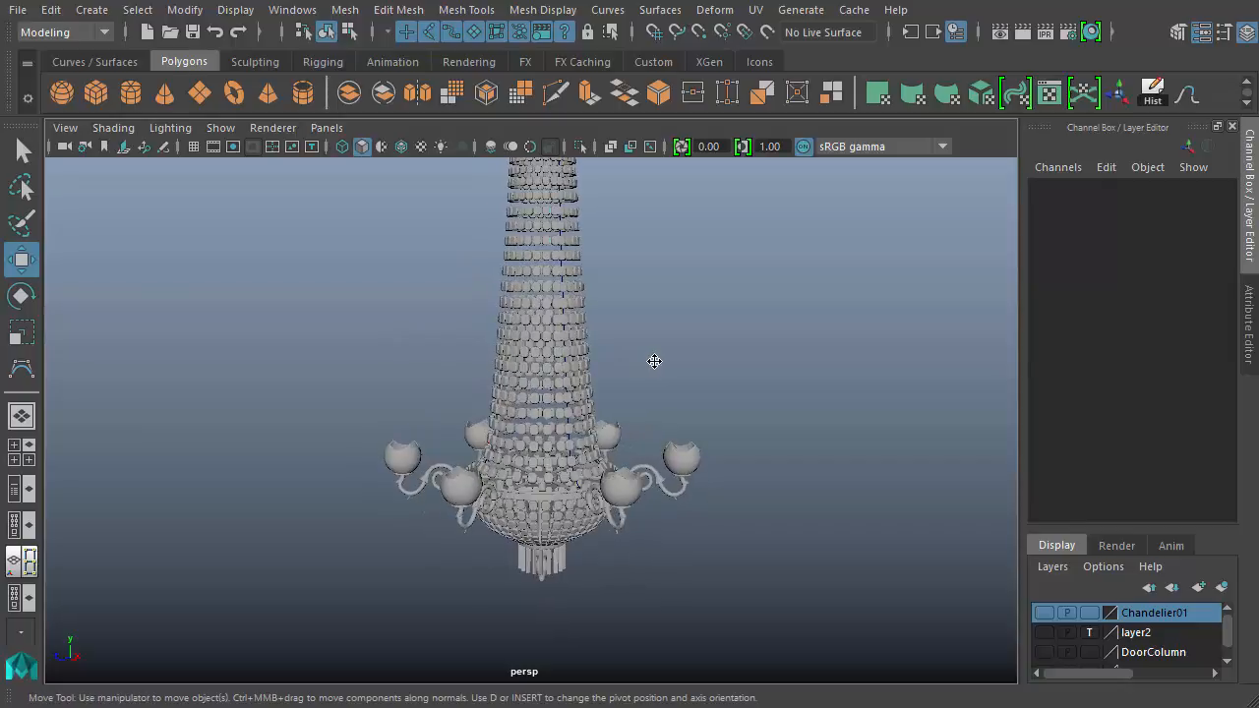
key(ctrl+z)
key(ctrl+z)
key(ctrl+z)
key(ctrl+z)
key(ctrl+z)
key(ctrl+z)
key(ctrl+z)
key(ctrl+z)
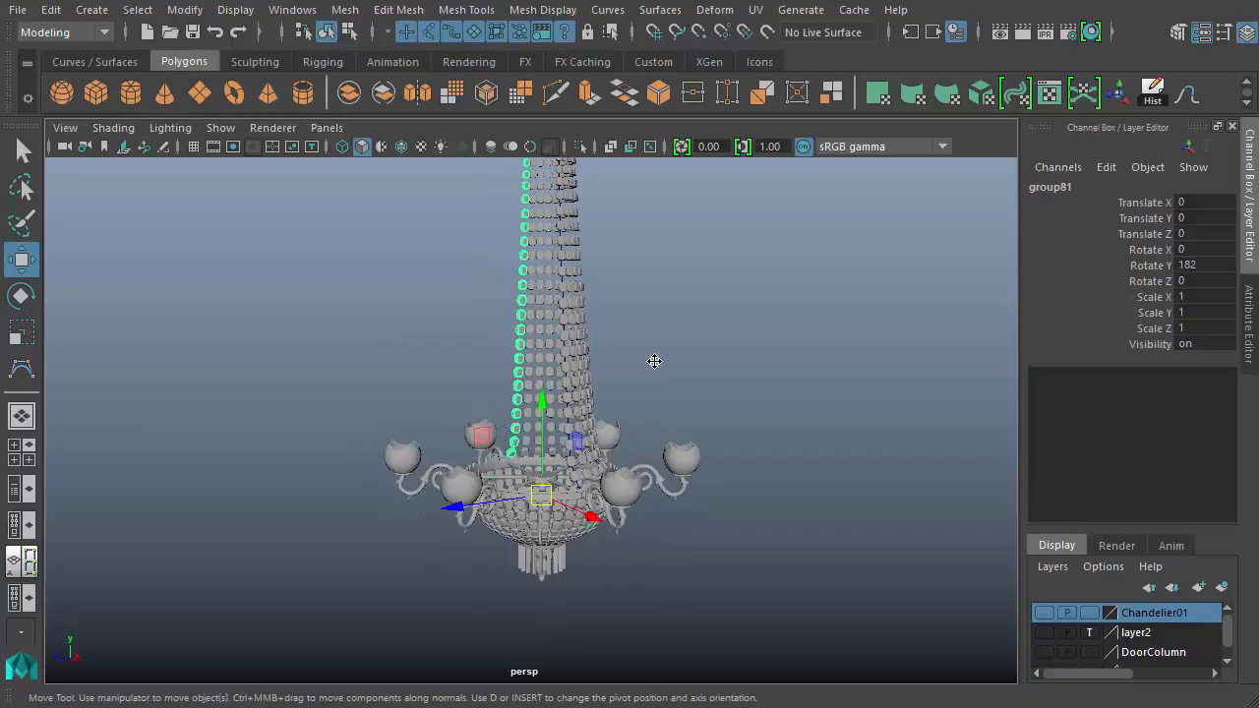
key(ctrl+z)
alt+drag(654, 361, 534, 417)
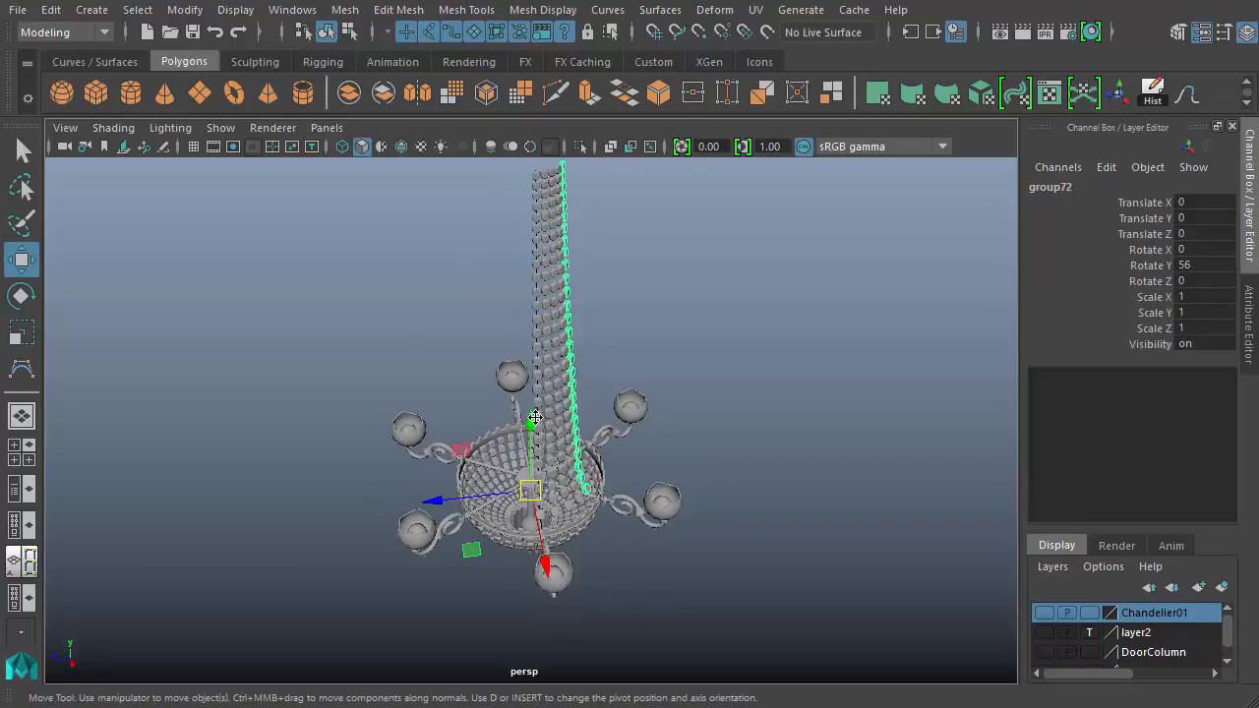
key(ctrl+z)
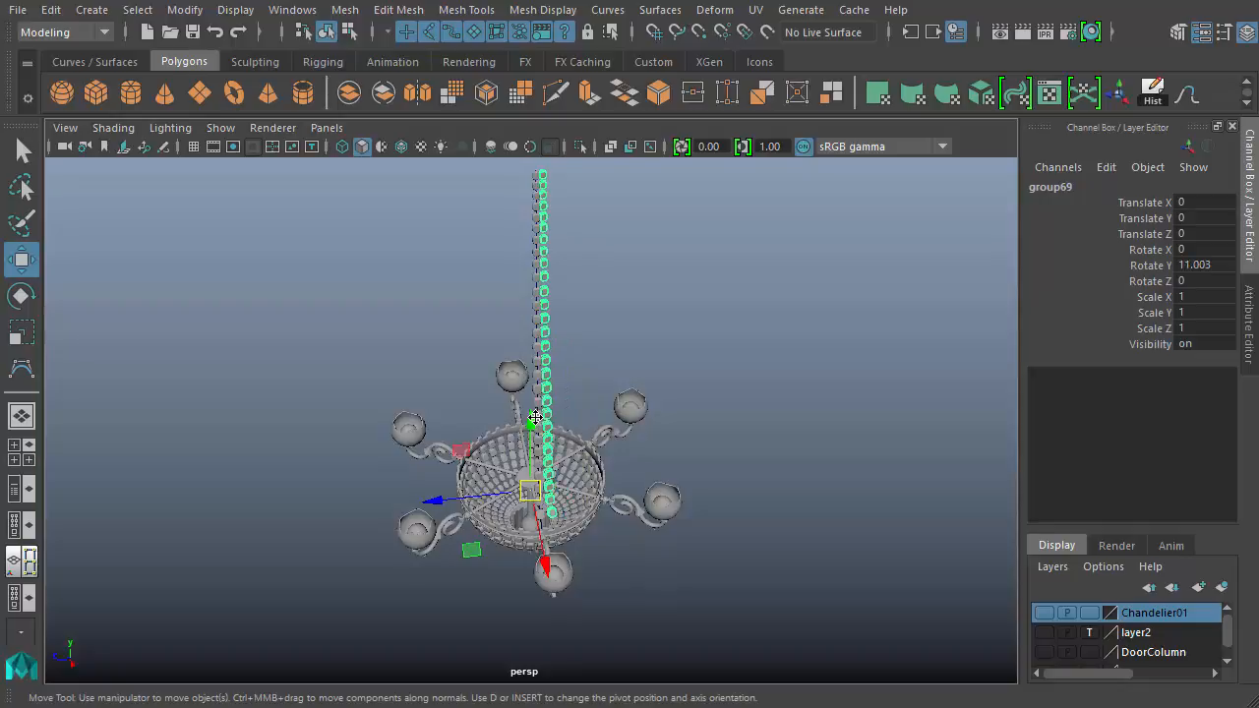
key(ctrl+z)
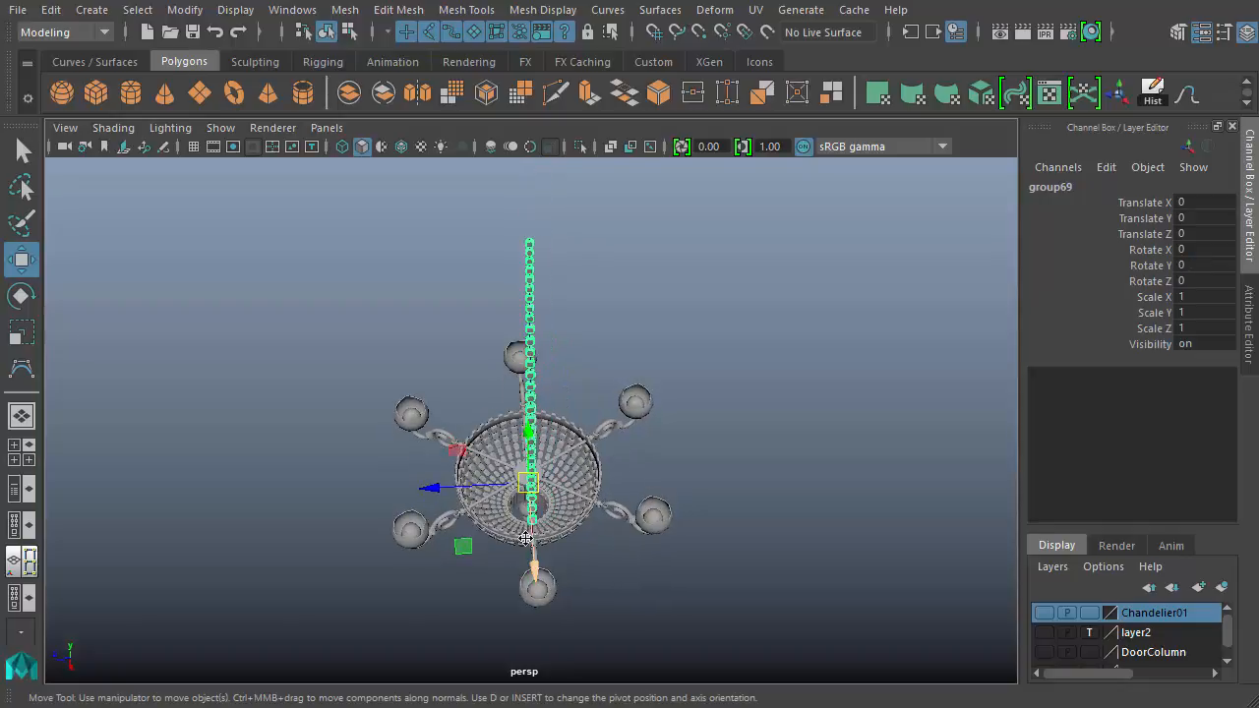
- Rotate the strand copy 15 degrees about Y and duplicate it with Rotate Y set to 30
key(e)
mouse_move(568, 556)
mouse_down()
mouse_move(576, 547)
mouse_move(562, 545)
mouse_up()
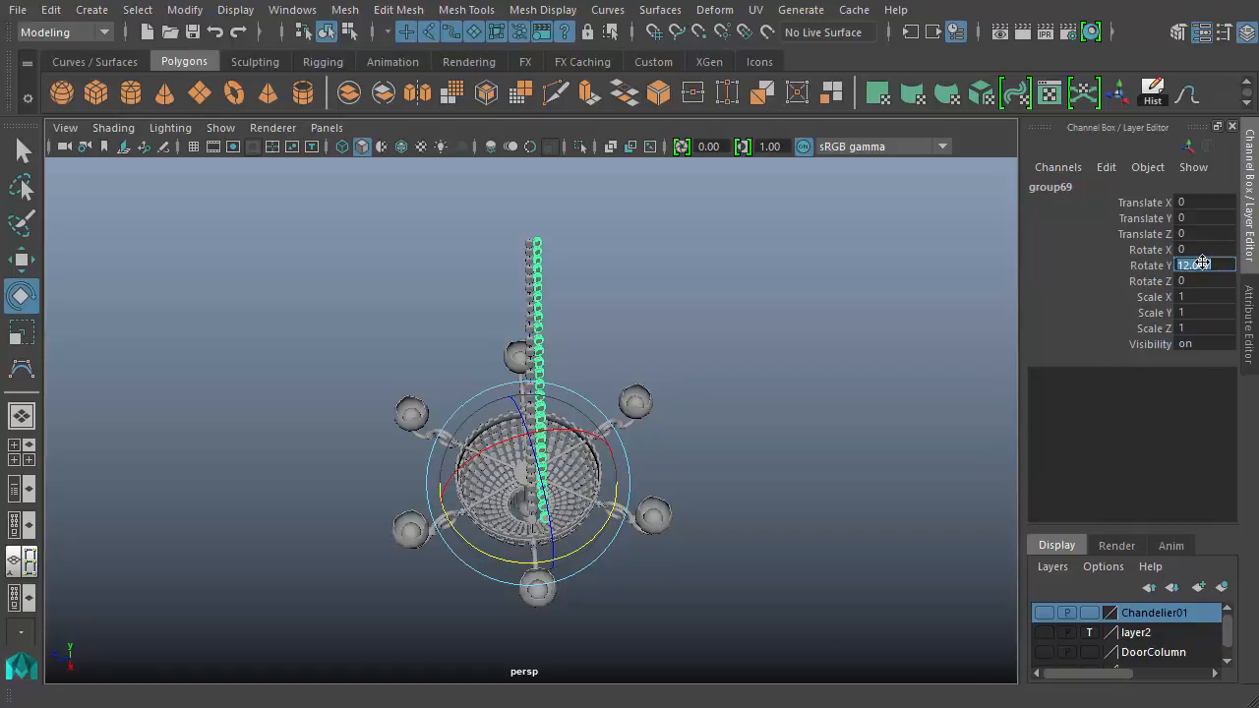
key(Return)
alt+drag(798, 382, 730, 402)
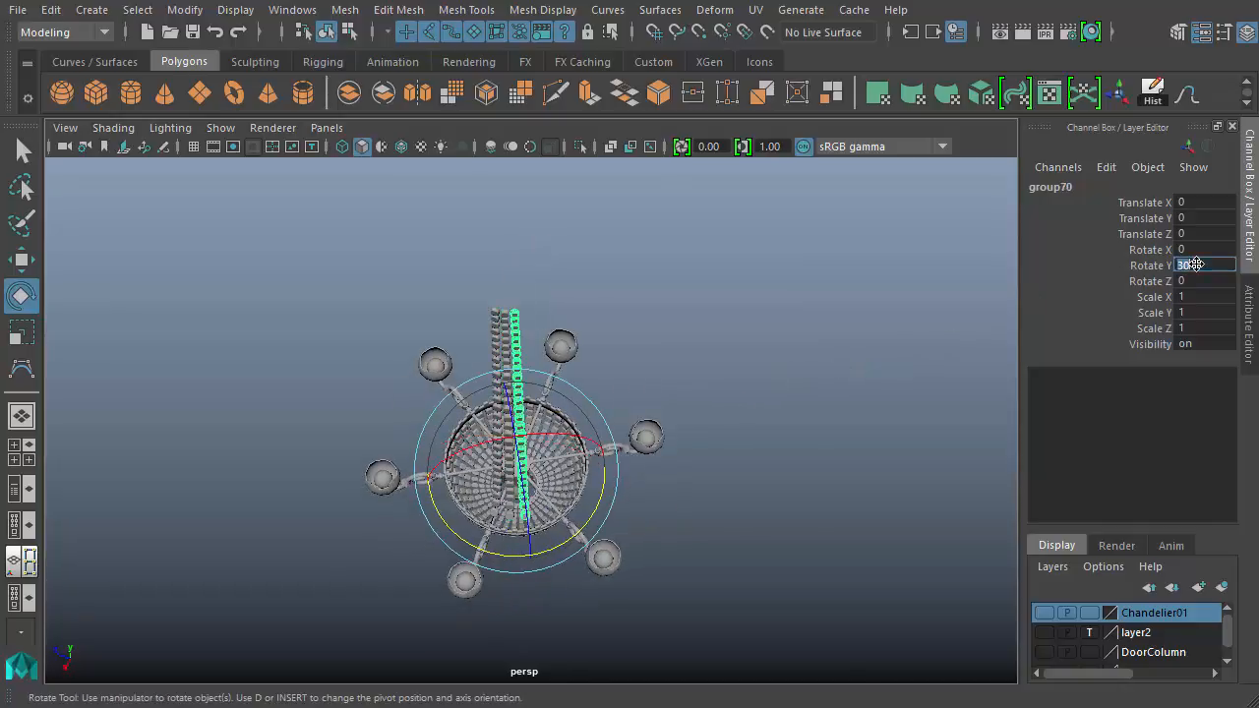
alt+drag(646, 386, 731, 427)
- Repeat the strand duplicate in 15-degree steps about Y until the crystal column closes into a full ring
key(shift+d)
key(shift+d)
key(shift+d)
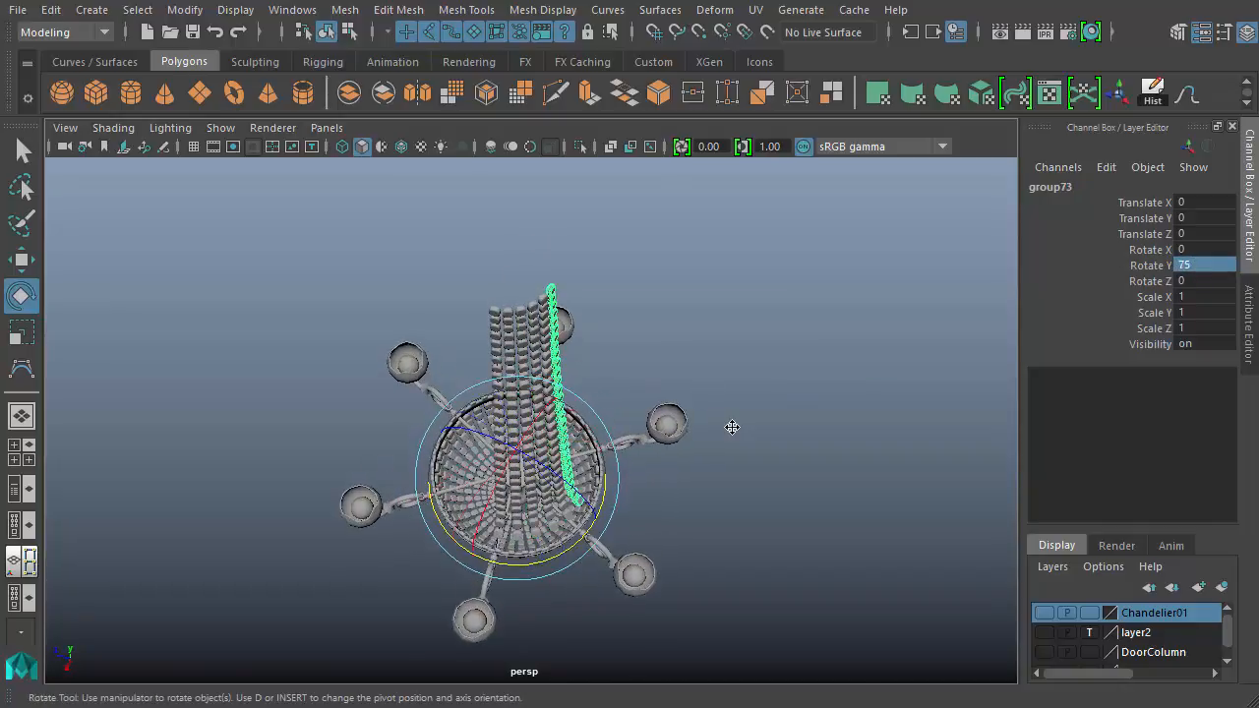
key(shift+d)
key(shift+d)
key(shift+d)
key(shift+d)
key(shift+d)
key(shift+d)
key(shift+d)
key(shift+d)
key(shift+d)
key(shift+d)
key(shift+d)
key(shift+d)
key(shift+d)
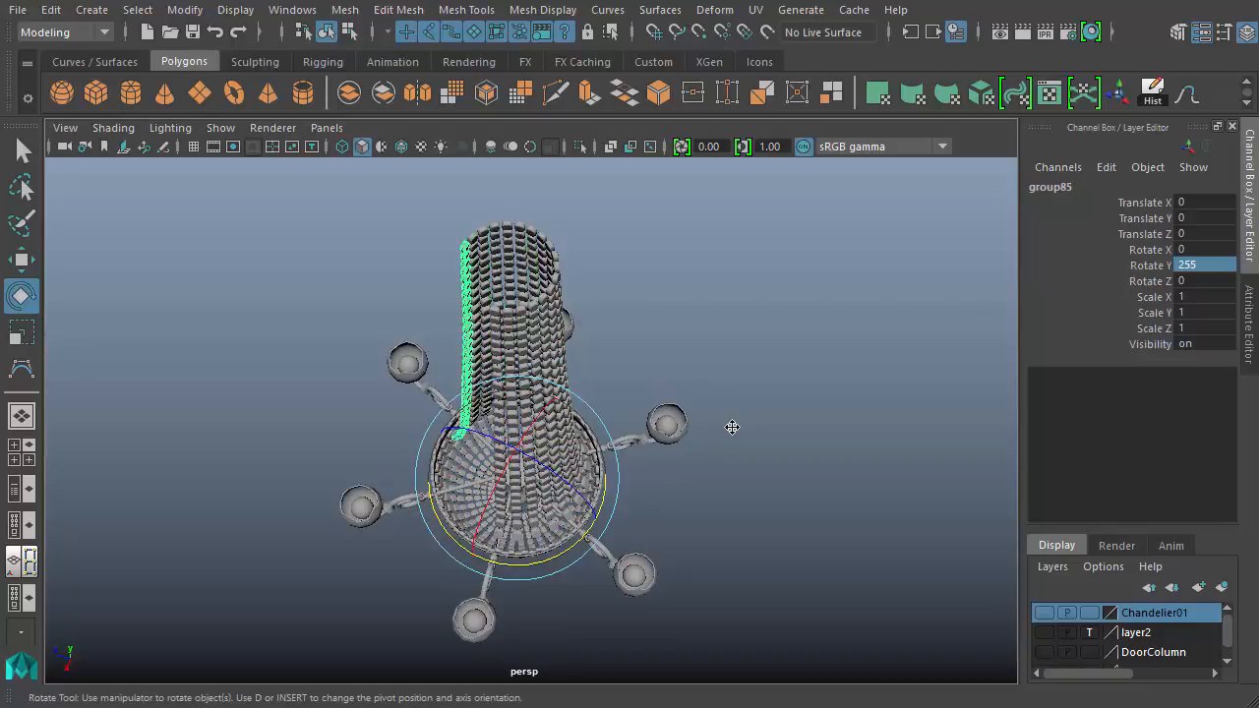
key(shift+d)
key(shift+d)
key(shift+d)
alt+drag(732, 427, 702, 443)
click(822, 464)
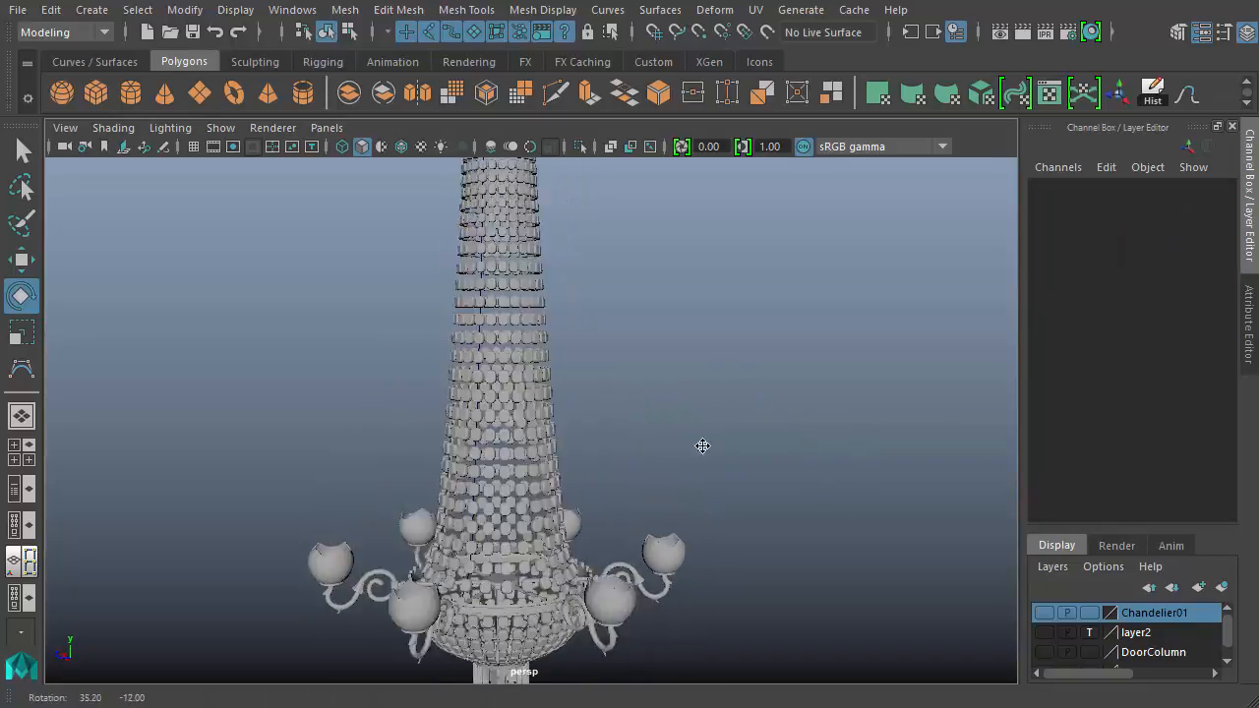
- Examine the crystal column from the bowl to its top for even strand spacing and overlaps
alt+right_drag(702, 444, 454, 418)
alt+right_drag(376, 423, 783, 461)
alt+drag(777, 449, 770, 391)
alt+middle_drag(649, 515, 641, 422)
alt+drag(641, 422, 372, 593)
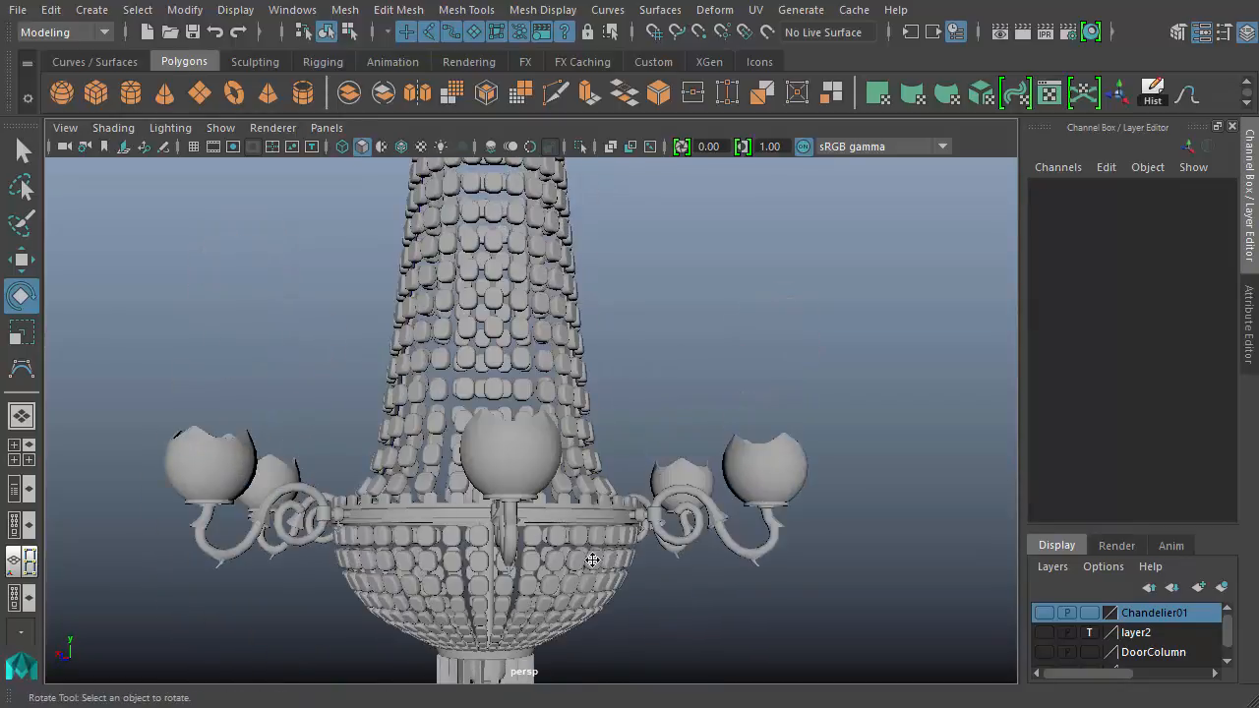
alt+drag(691, 395, 662, 576)
alt+right_drag(663, 577, 861, 642)
alt+drag(758, 549, 894, 458)
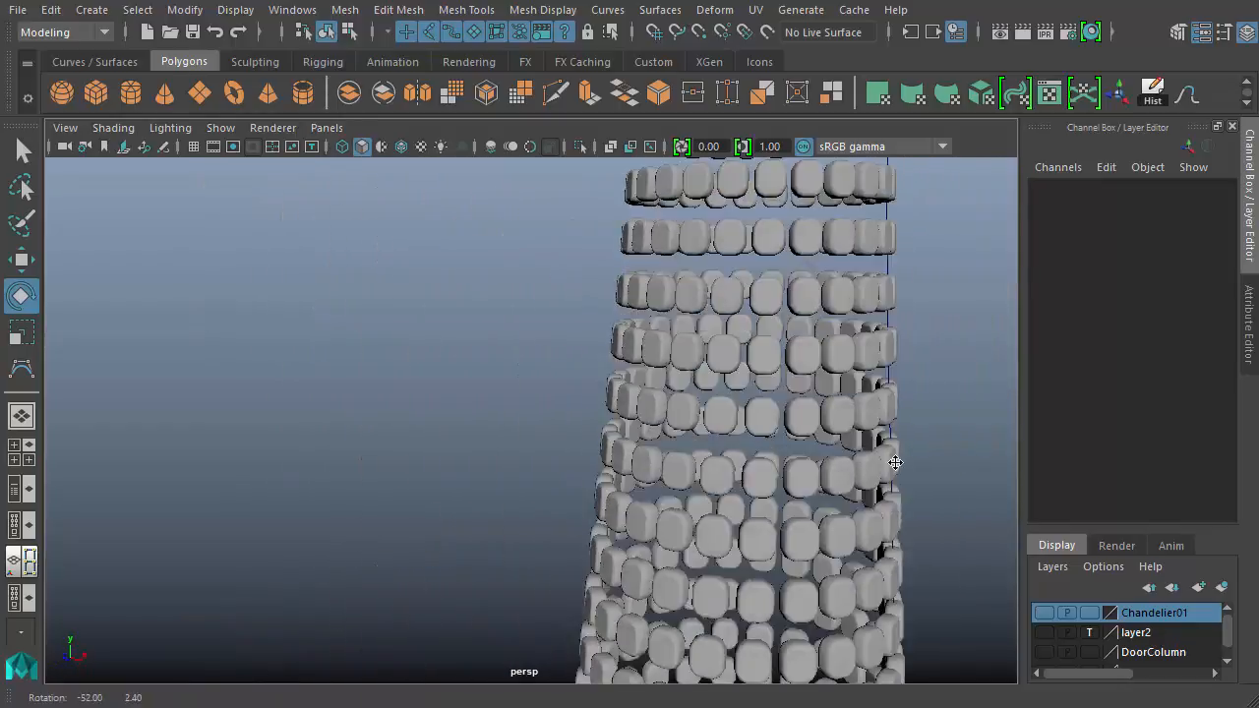
alt+right_drag(894, 458, 311, 365)
alt+drag(472, 433, 377, 374)
alt+middle_drag(376, 373, 459, 416)
alt+right_drag(458, 416, 675, 485)
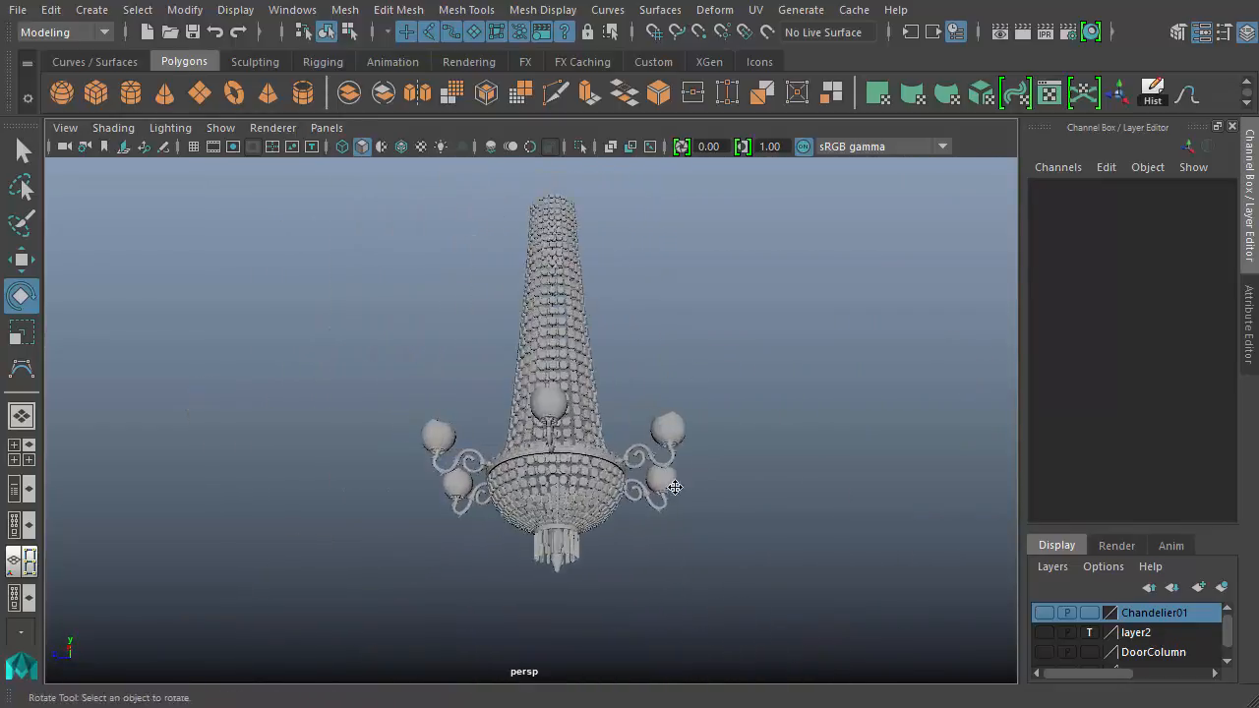
alt+drag(674, 486, 547, 513)
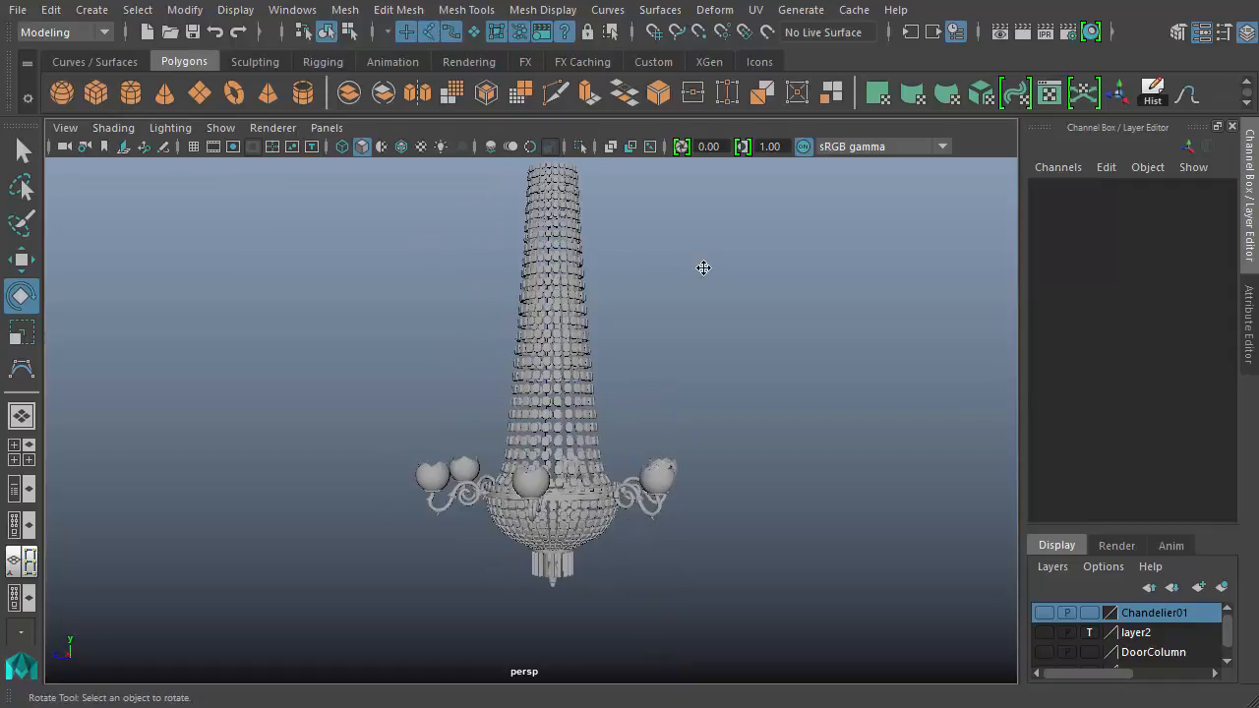
- Toggle surface objects in the selection mask
click(531, 325)
alt+drag(531, 325, 687, 385)
click(622, 400)
click(474, 31)
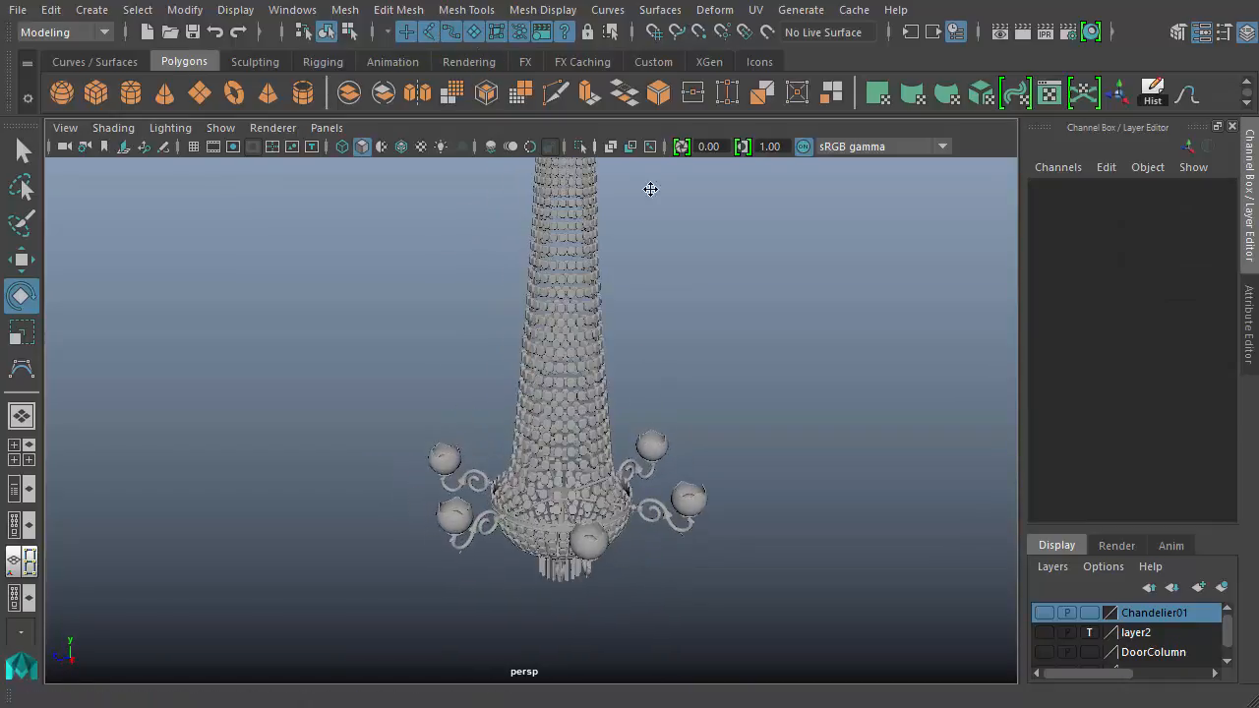
- Examine the complete chandelier and its tapering column from several angles and distances
alt+middle_drag(725, 322, 714, 391)
alt+right_drag(714, 390, 691, 369)
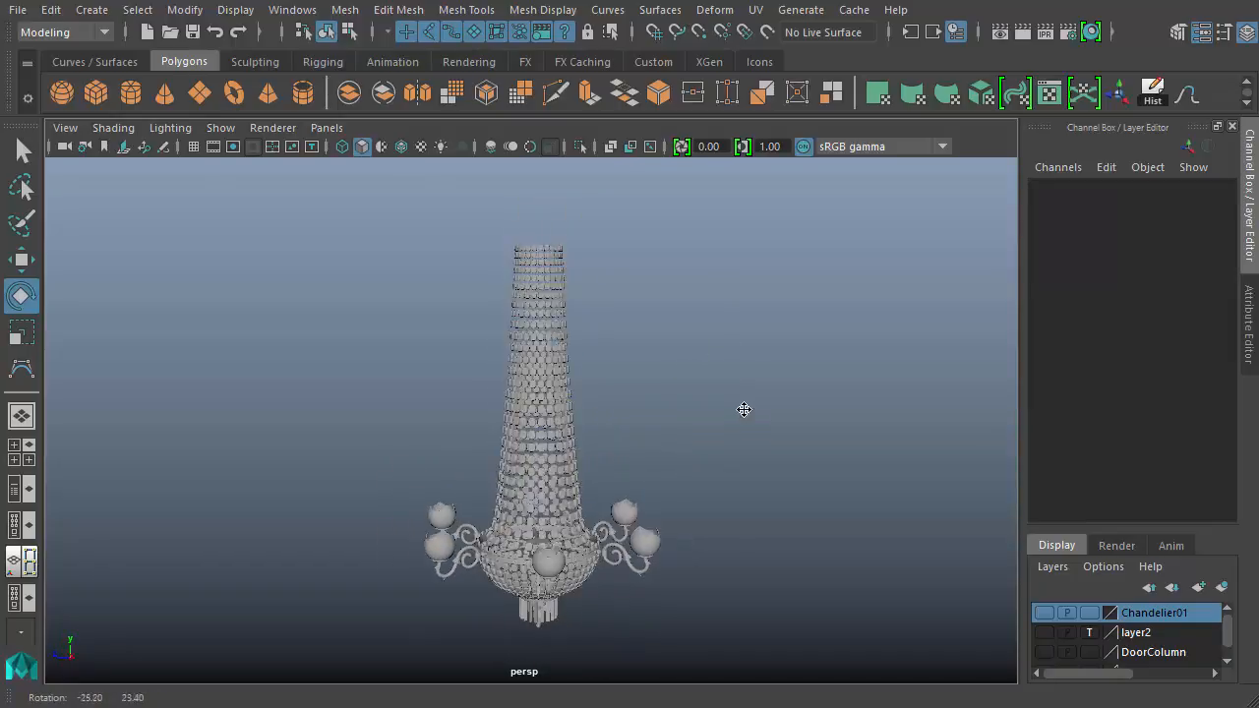
alt+drag(689, 384, 728, 367)
alt+middle_drag(728, 368, 773, 372)
alt+right_drag(773, 373, 679, 381)
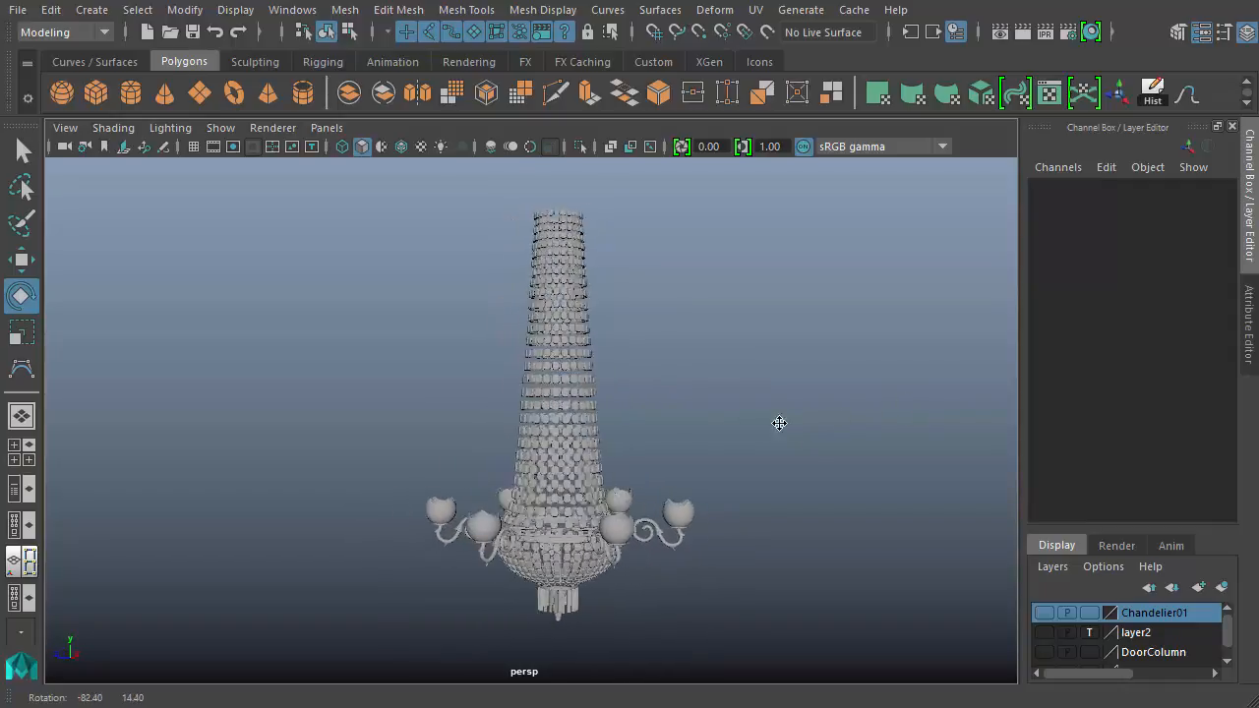
mouse_move(675, 415)
alt+mouse_down()
mouse_move(809, 435)
mouse_move(797, 587)
mouse_move(791, 558)
mouse_move(832, 424)
mouse_move(778, 402)
mouse_move(689, 432)
alt+mouse_up()
alt+right_drag(692, 431, 820, 437)
alt+drag(849, 444, 767, 448)
alt+middle_drag(728, 464, 593, 368)
alt+right_drag(592, 367, 689, 491)
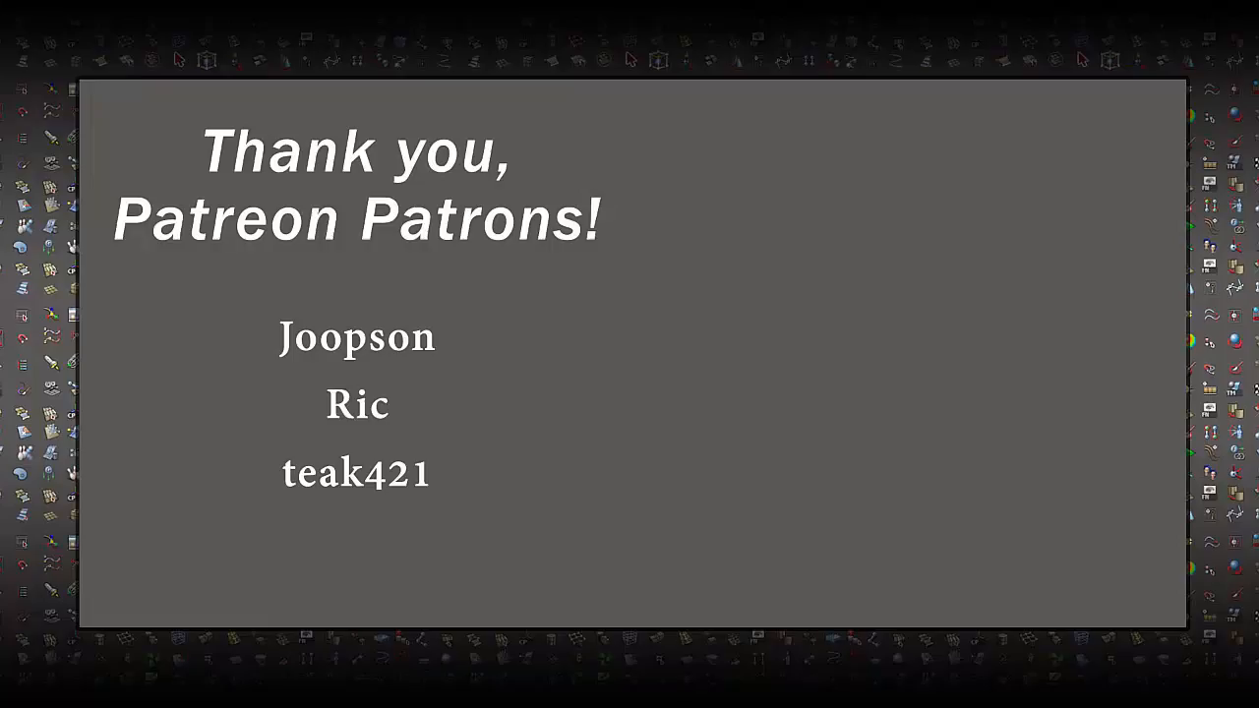